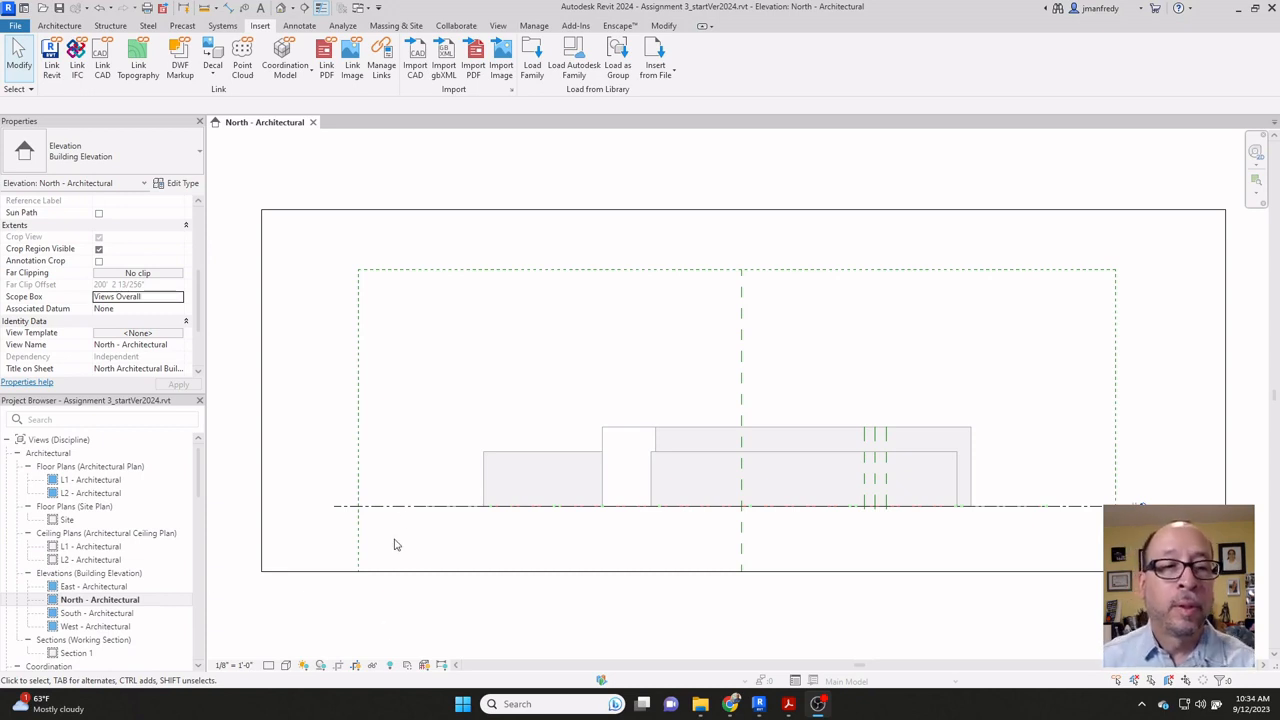
Step: Open the L1 - Architectural floor plan and set its visual style to Hidden Line around the northwest corner rooms
click(415, 411)
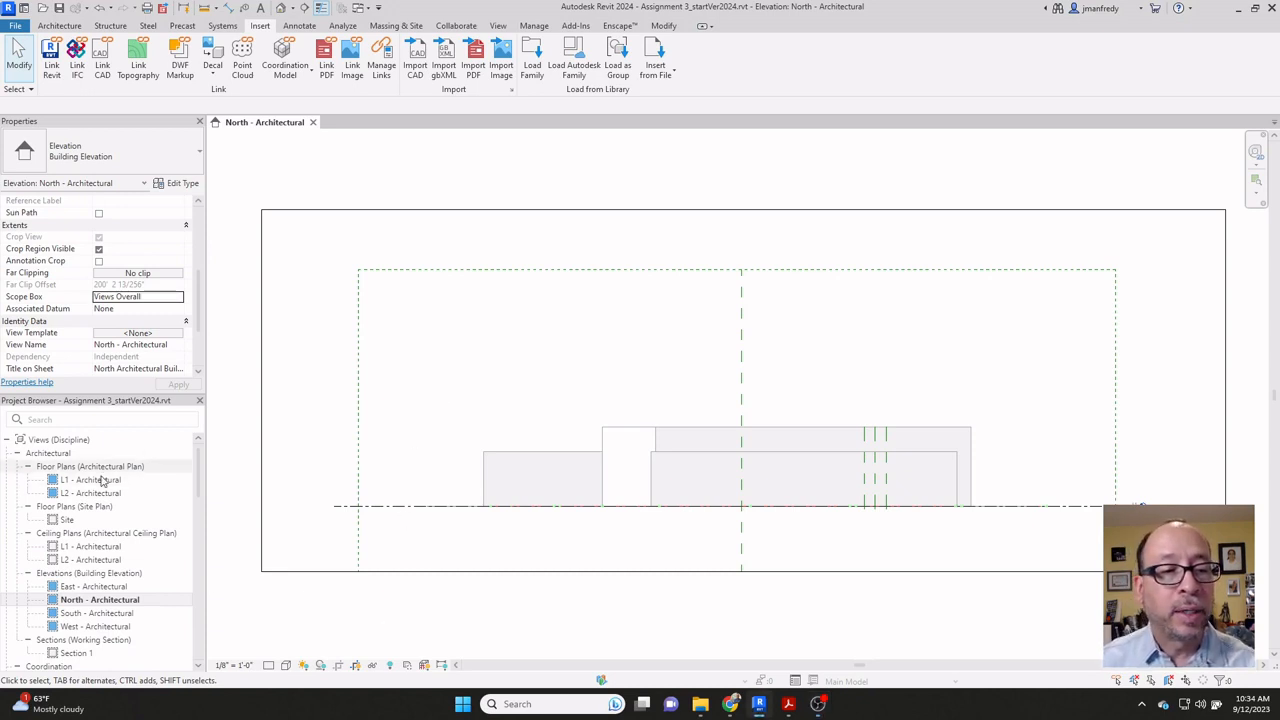
double_click(95, 480)
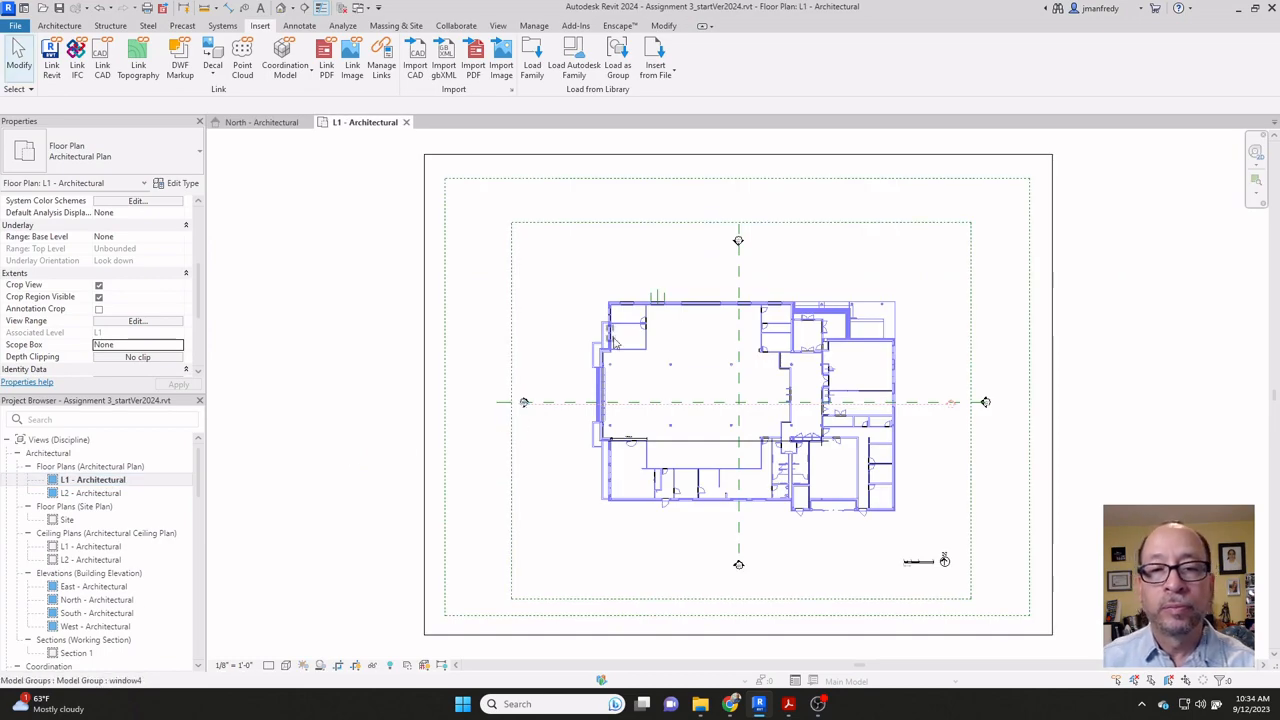
scroll(648, 395, up, 8)
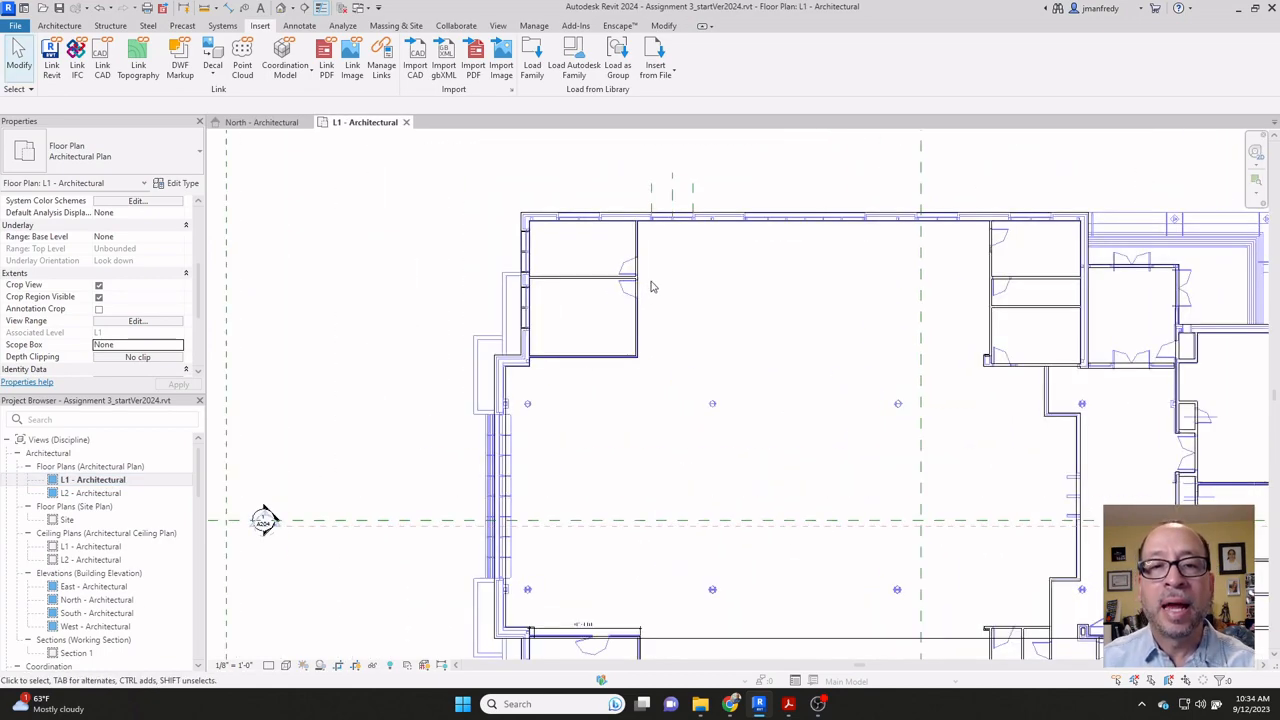
scroll(613, 308, up, 2)
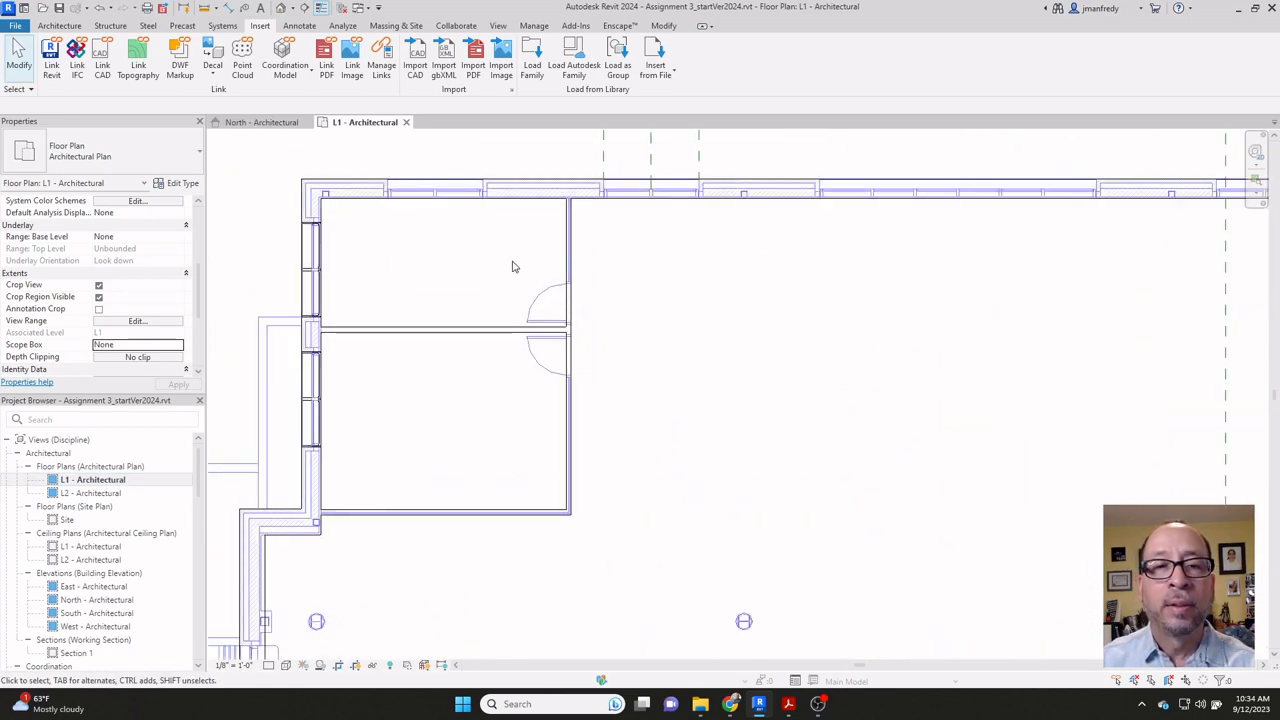
middle_drag(514, 266, 503, 283)
click(286, 665)
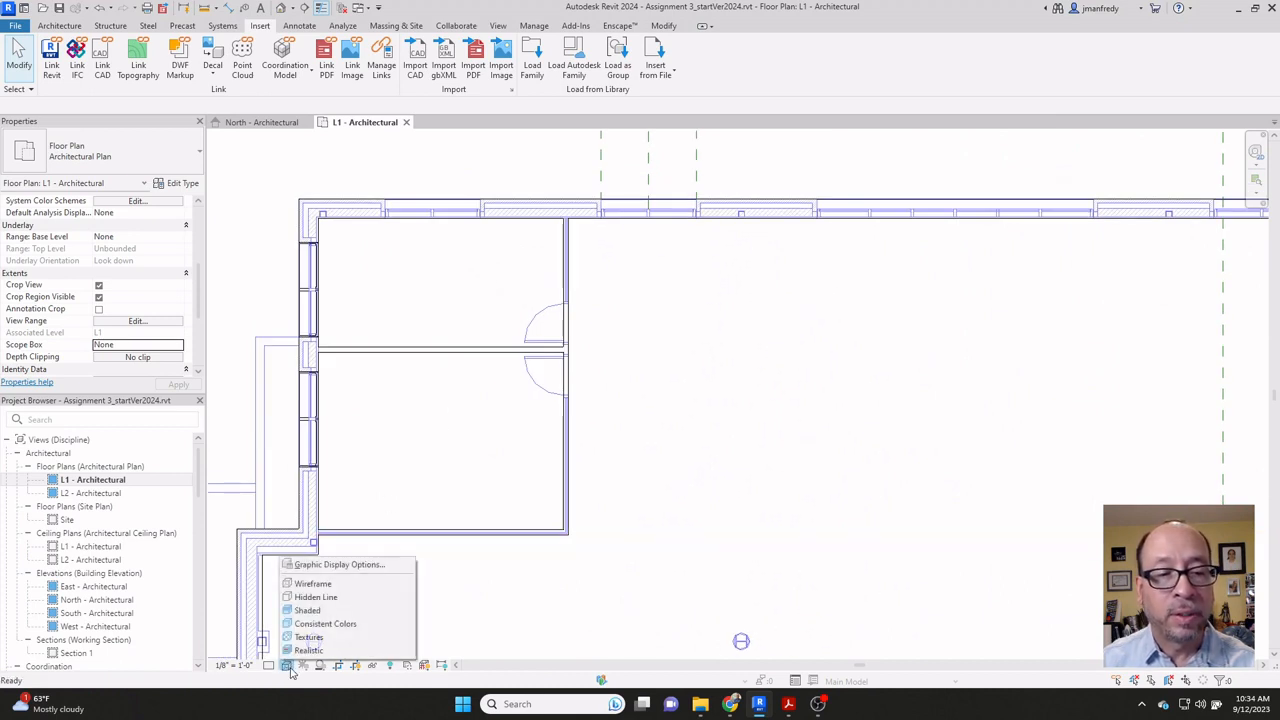
click(318, 600)
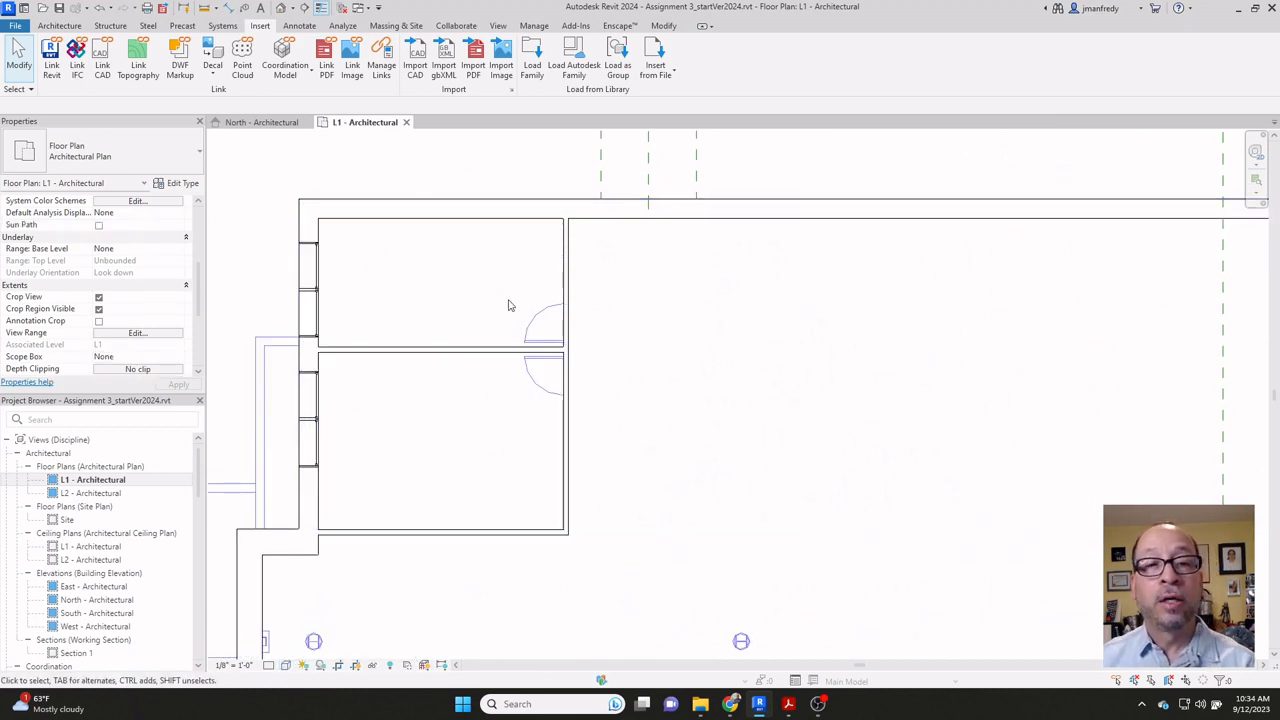
Step: Open the default 3D view and examine the existing windows in the end wall and the long blank brick wall beside them
click(281, 8)
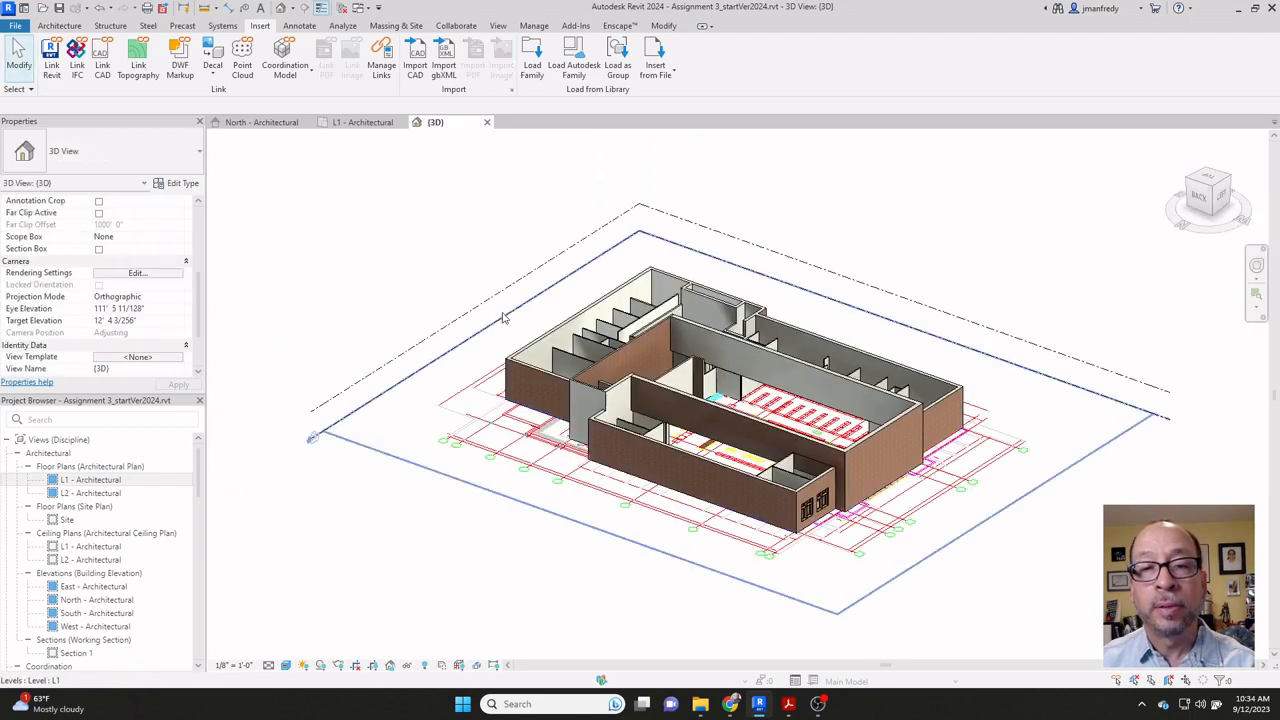
mouse_move(472, 351)
shift+middle_down()
mouse_move(661, 318)
mouse_move(486, 366)
shift+middle_up()
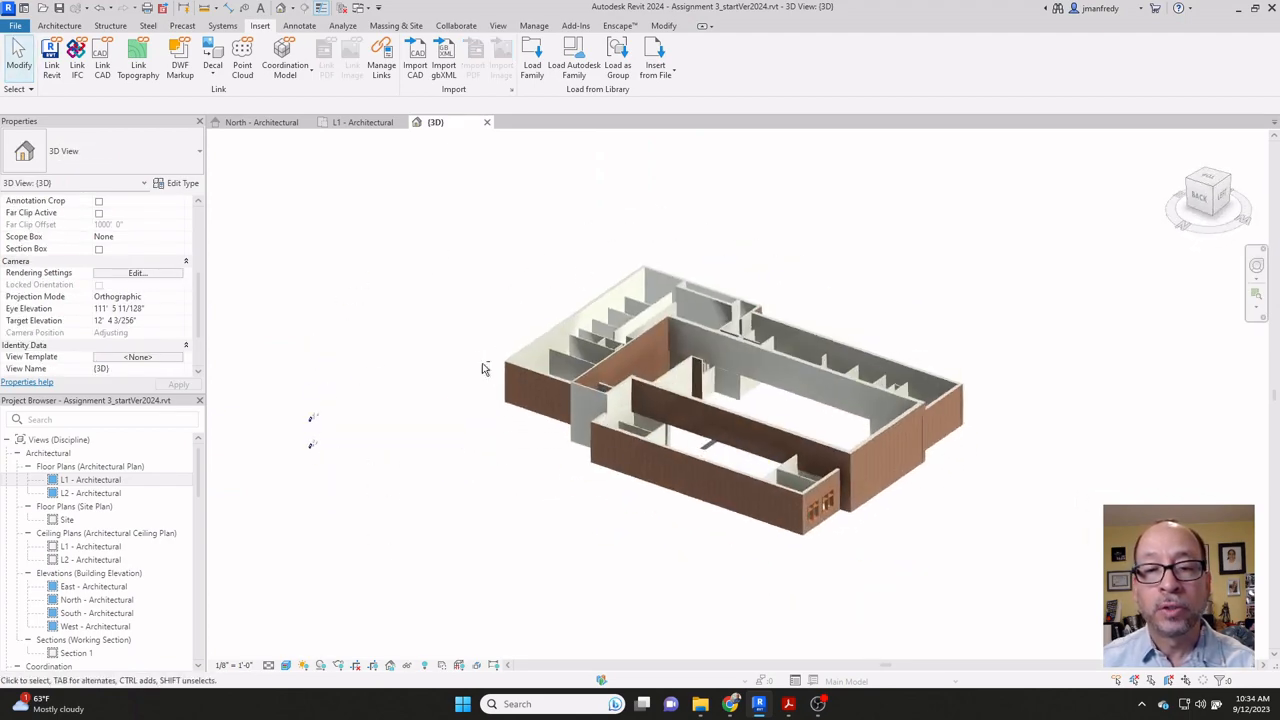
scroll(731, 517, up, 4)
shift+middle_drag(731, 517, 660, 490)
scroll(736, 495, up, 3)
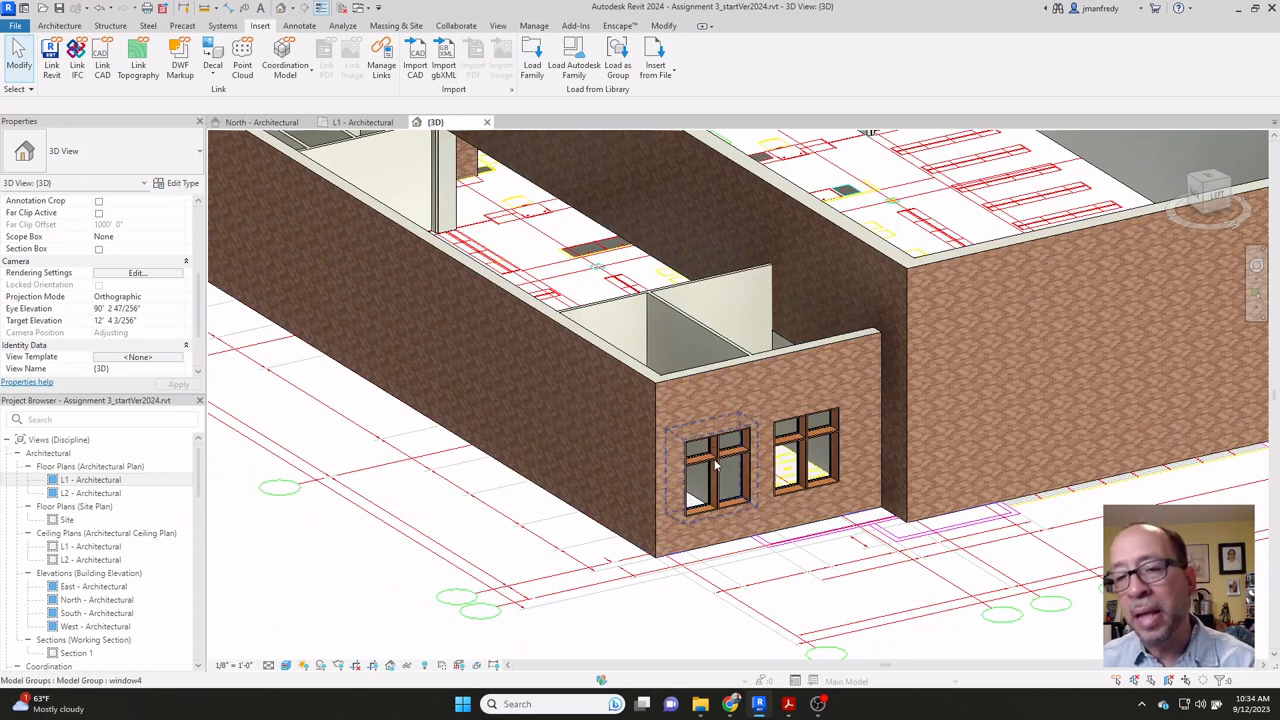
scroll(560, 416, down, 5)
shift+middle_drag(562, 411, 560, 510)
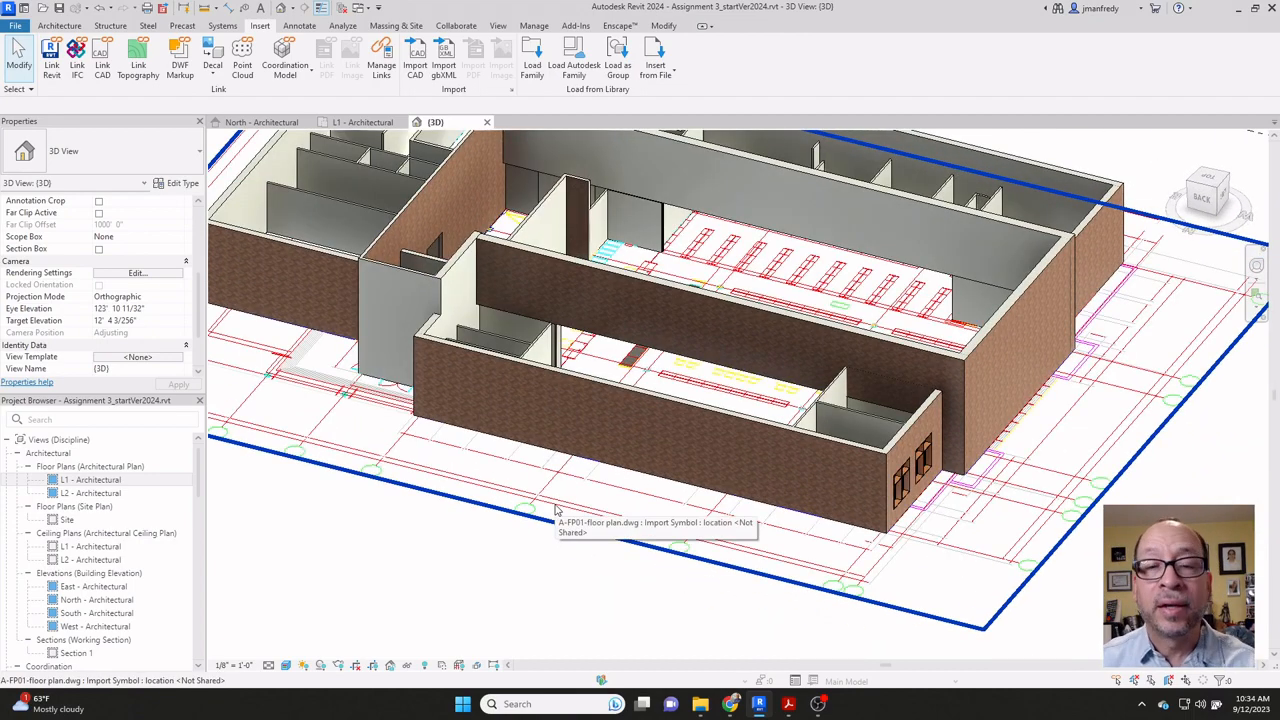
mouse_move(561, 530)
middle_down()
mouse_move(651, 530)
mouse_move(563, 486)
mouse_move(557, 503)
mouse_move(547, 497)
mouse_move(558, 514)
middle_up()
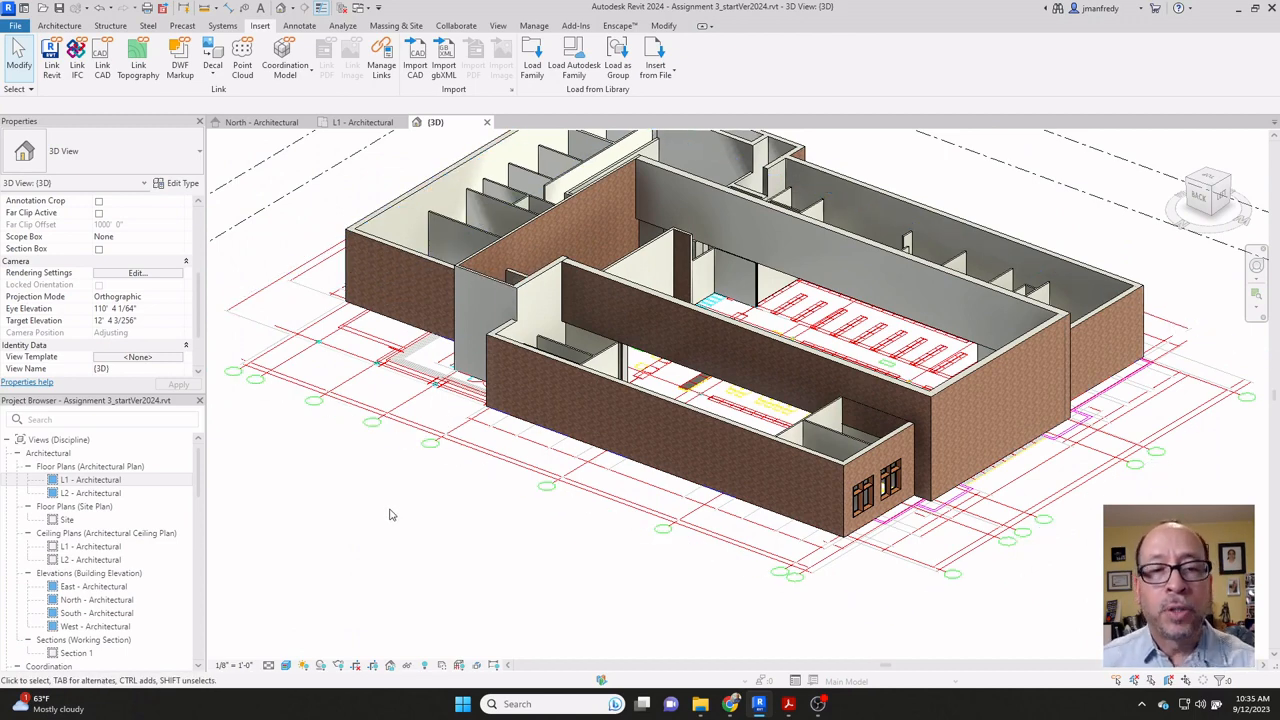
Step: Return to the L1 - Architectural plan and delete the three short vertical reference planes above the north exterior wall
double_click(90, 480)
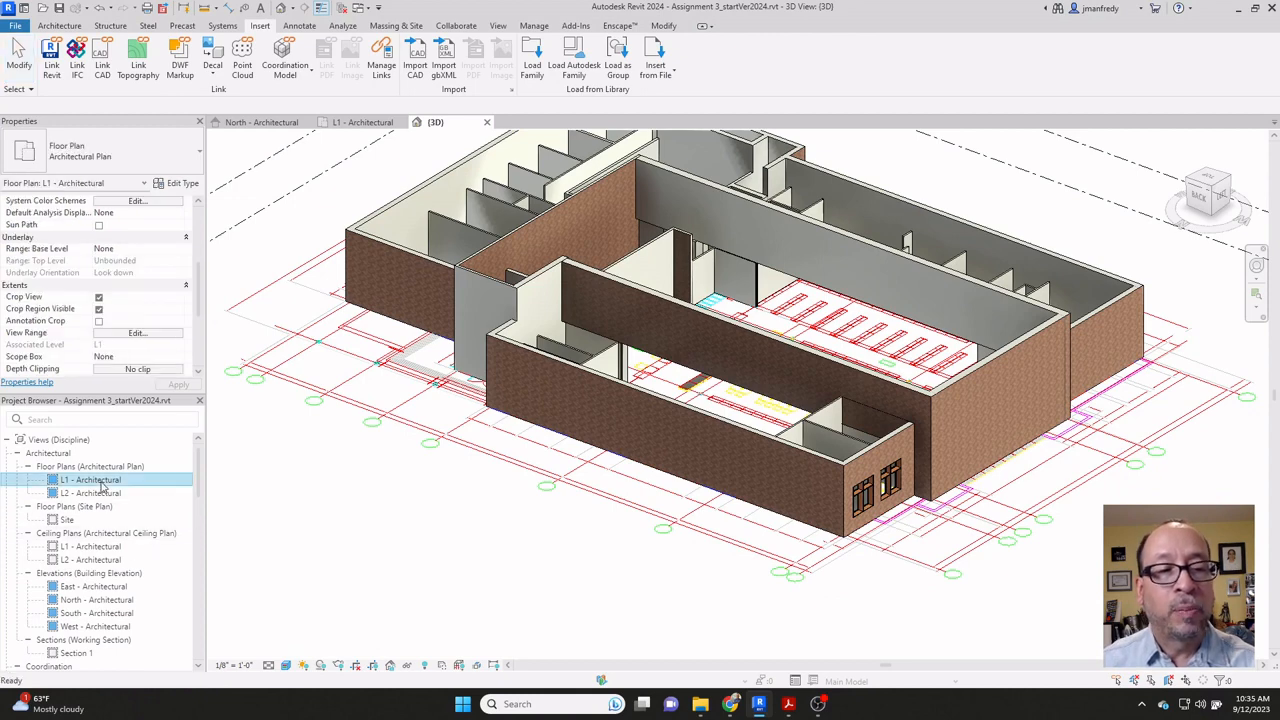
scroll(640, 256, down, 5)
scroll(655, 258, up, 3)
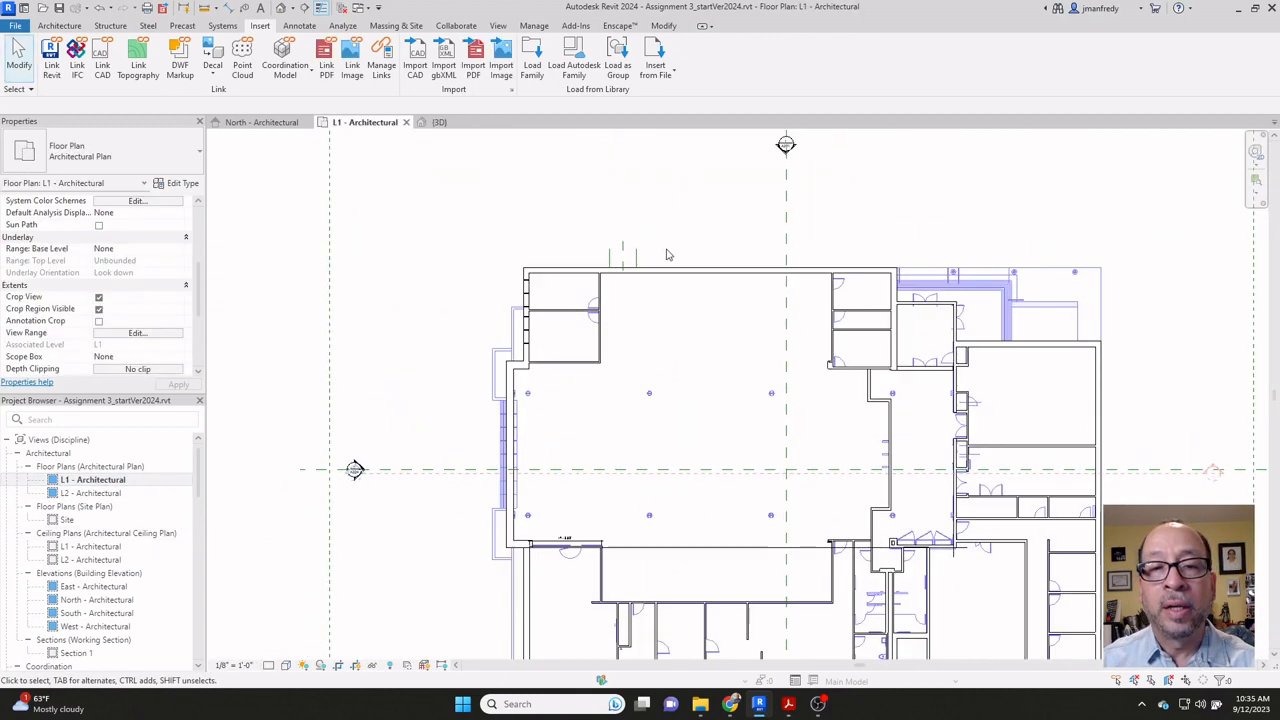
drag(651, 263, 537, 240)
key(Delete)
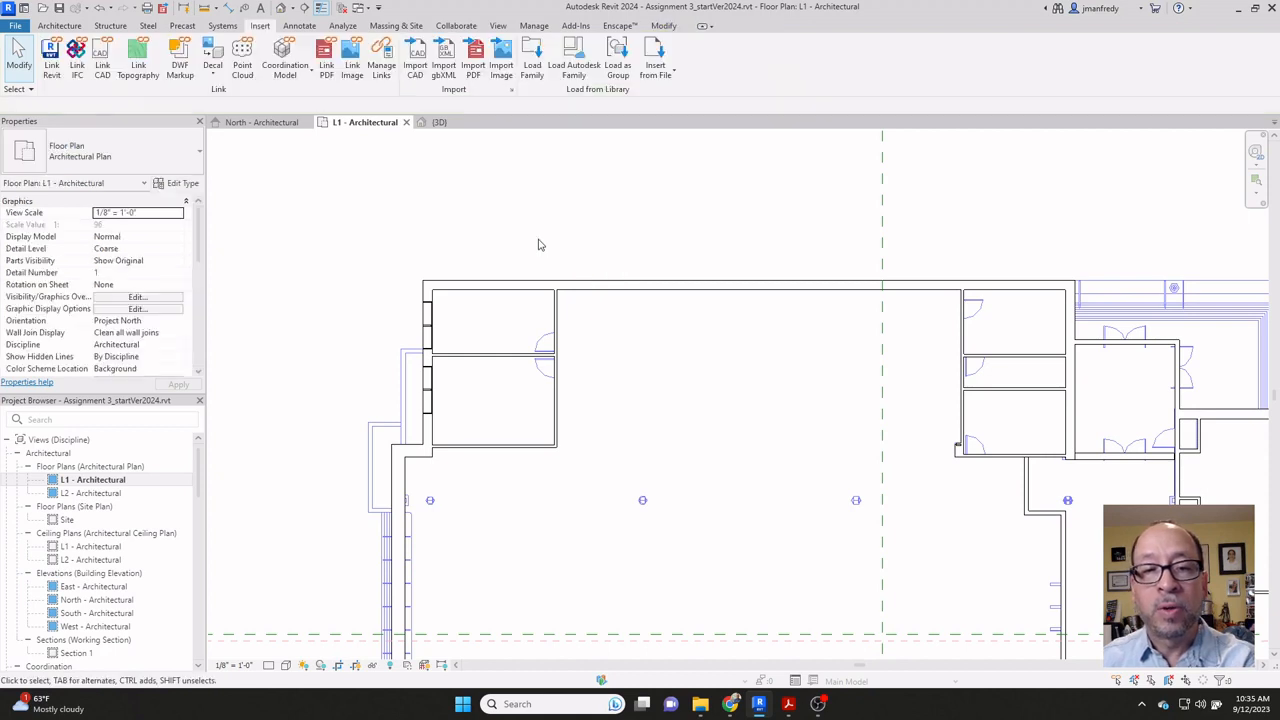
Step: Delete the long vertical reference plane running through the building at the north elevation marker
click(650, 291)
middle_drag(819, 162, 726, 269)
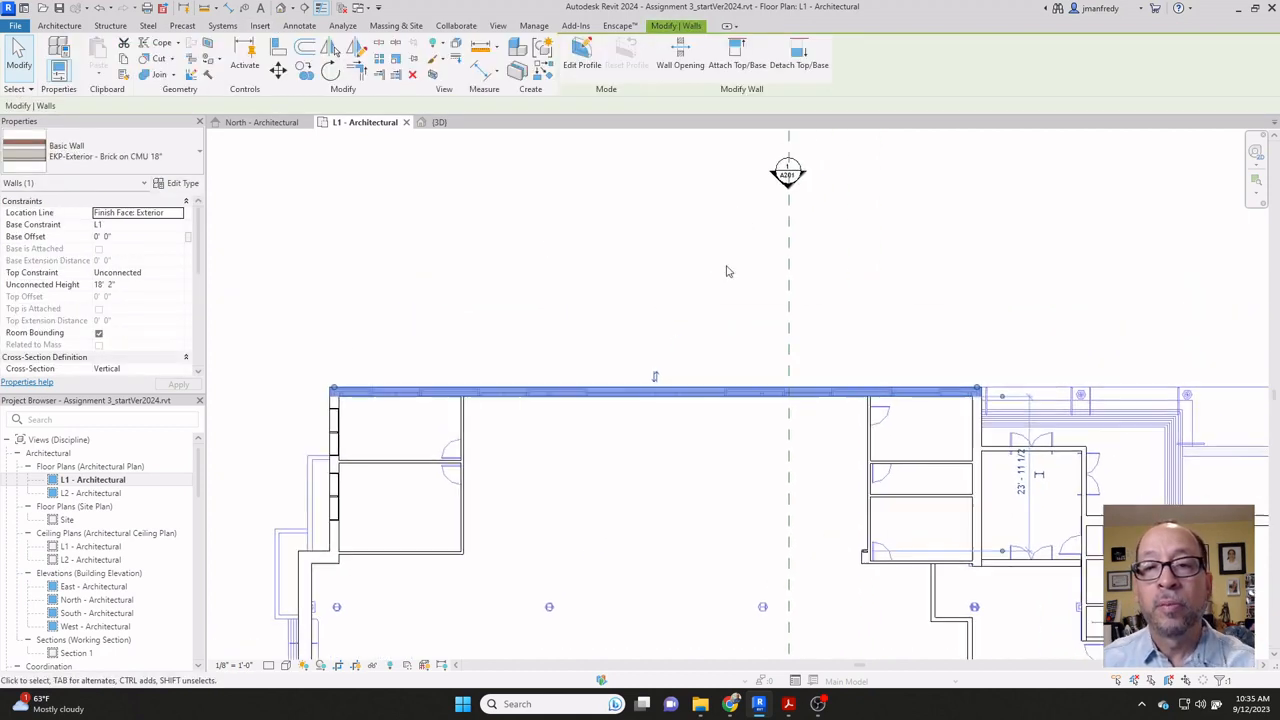
click(789, 241)
key(Delete)
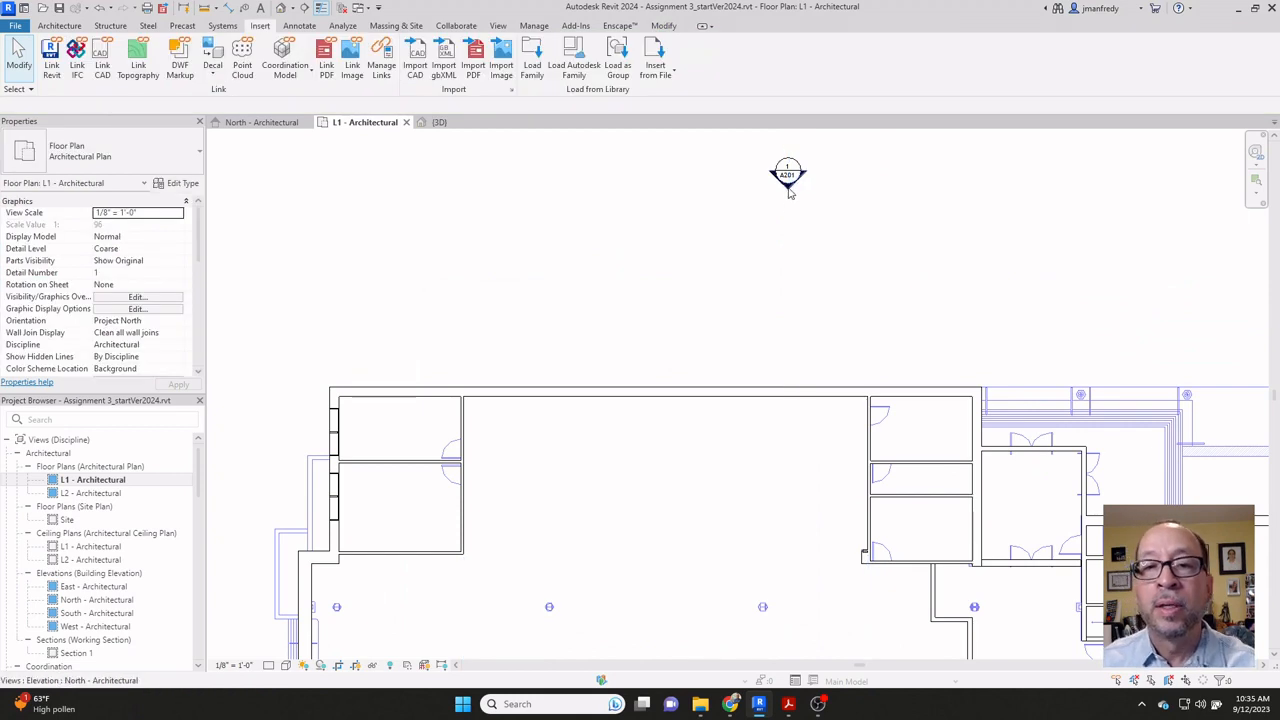
Step: Open the North - Architectural elevation from its marker and inspect the lower brick wall that lacks windows
double_click(789, 191)
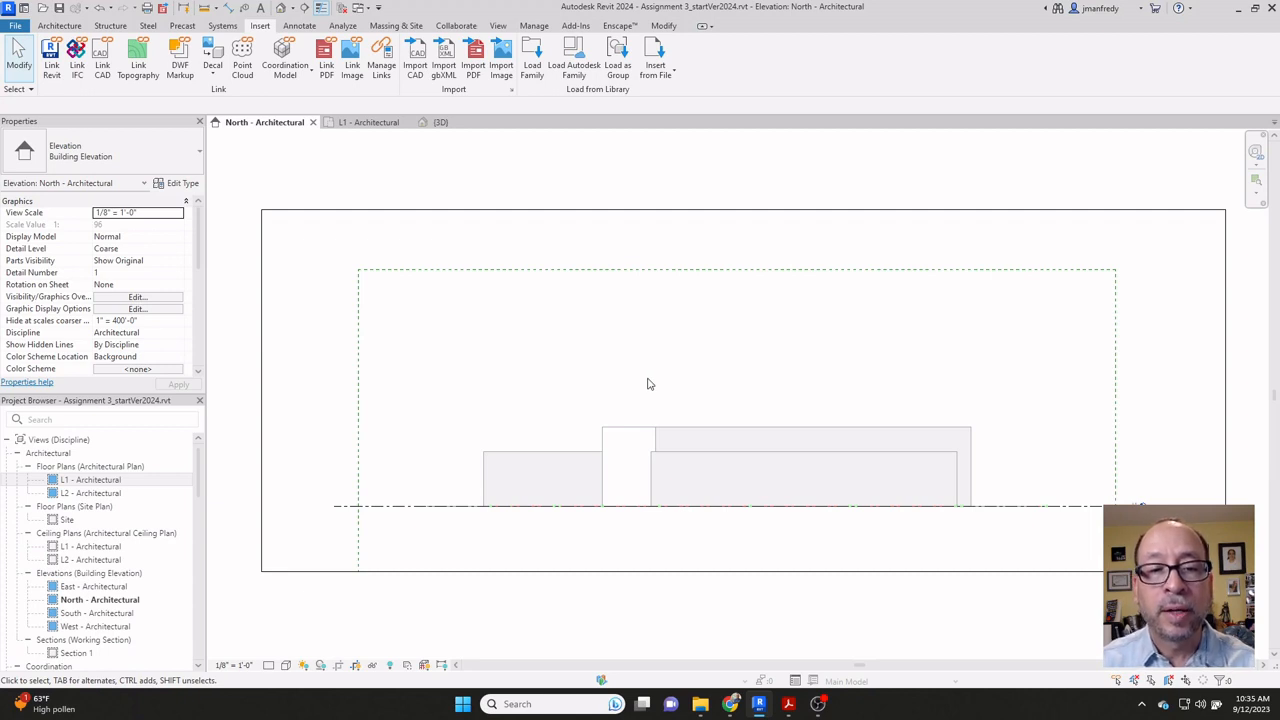
scroll(748, 405, up, 6)
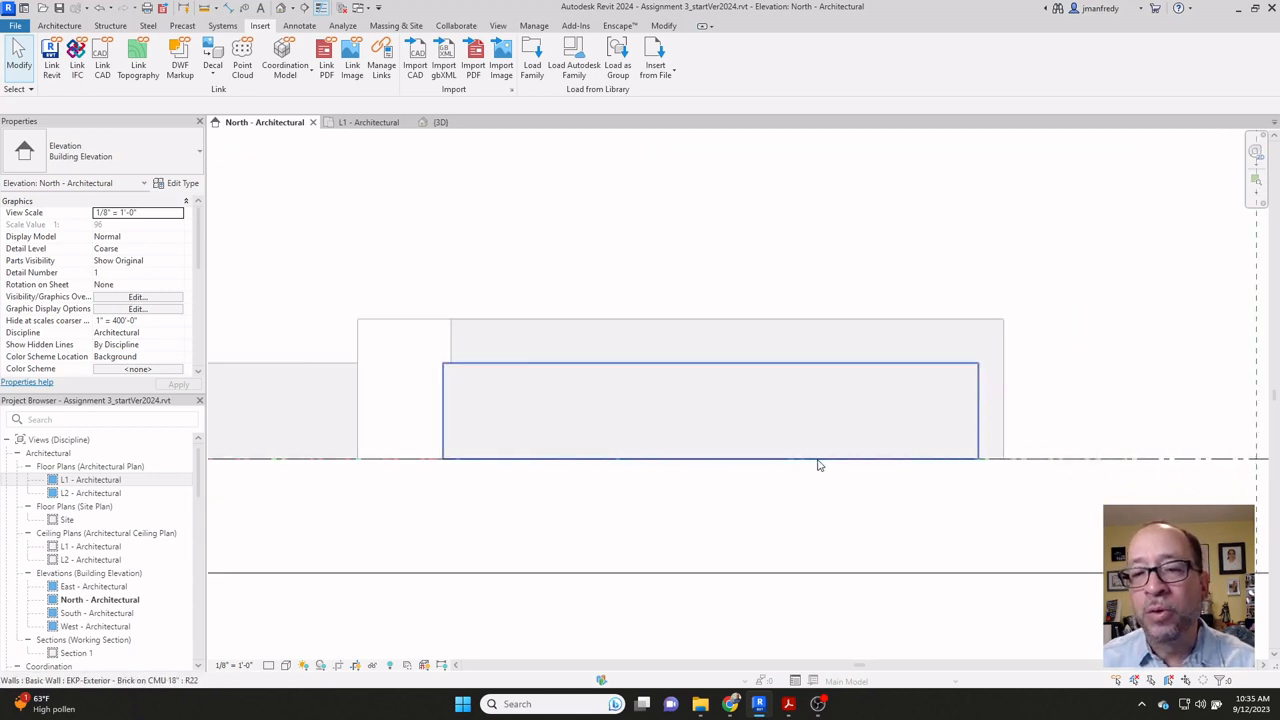
scroll(868, 450, up, 2)
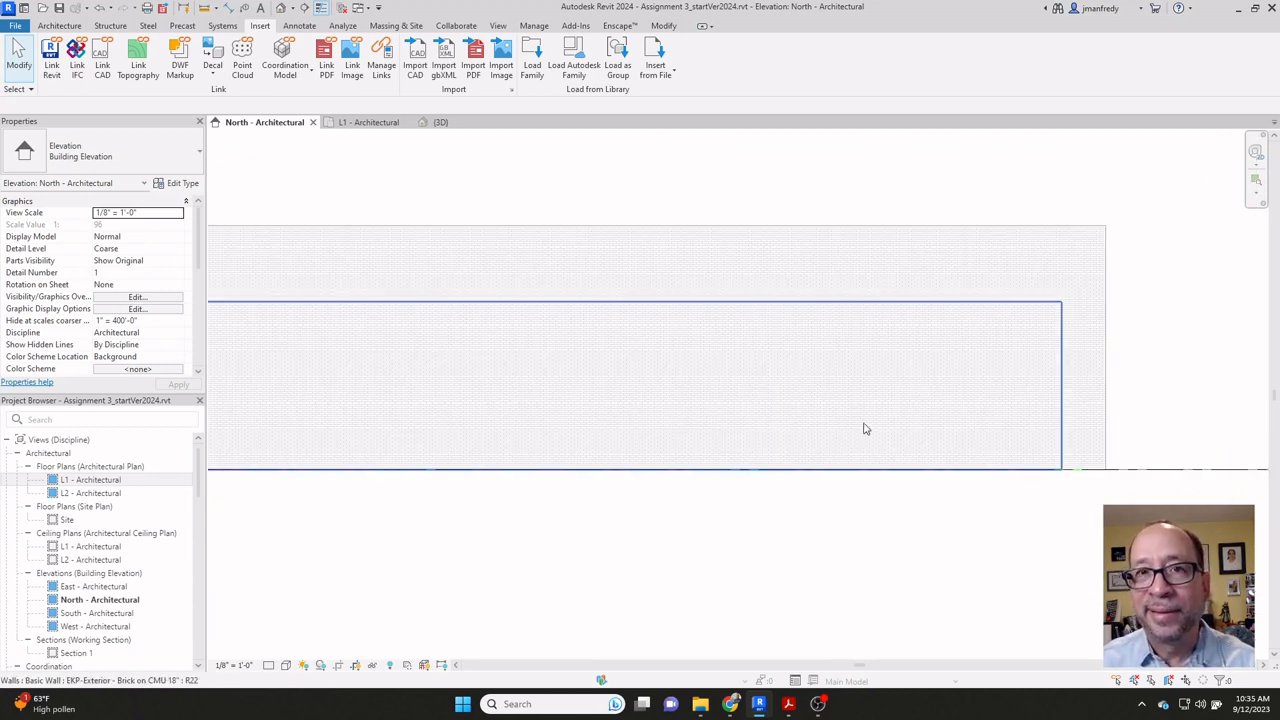
middle_drag(809, 412, 717, 403)
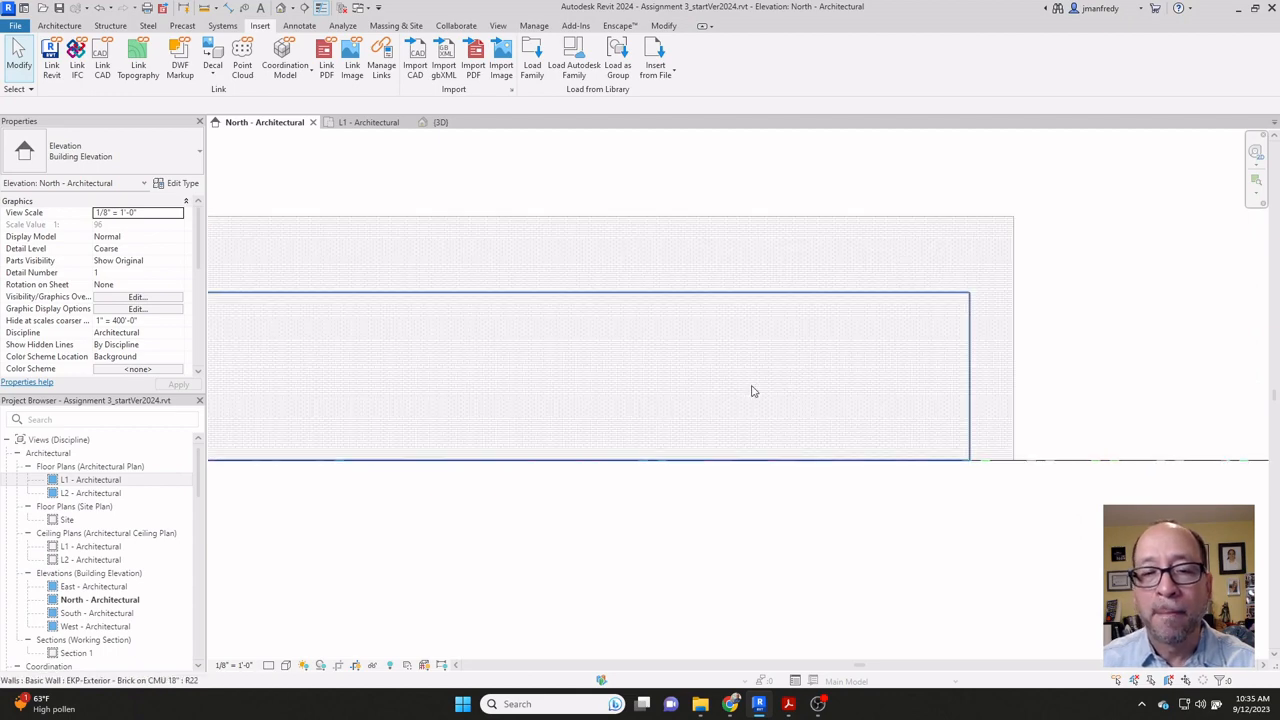
Step: Reopen the L1 - Architectural plan and set its visual style to Wireframe to reveal the linked DWG beneath the north wall
double_click(110, 482)
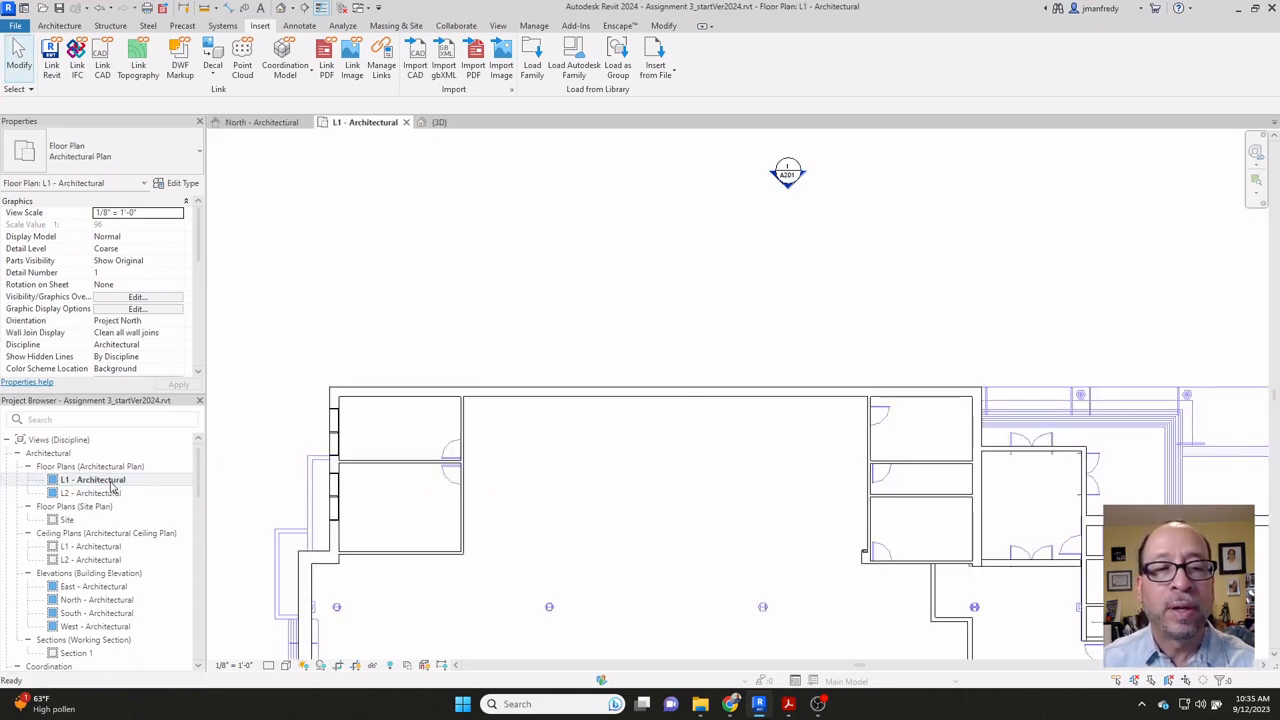
scroll(470, 355, up, 2)
scroll(429, 446, up, 1)
middle_drag(429, 446, 713, 337)
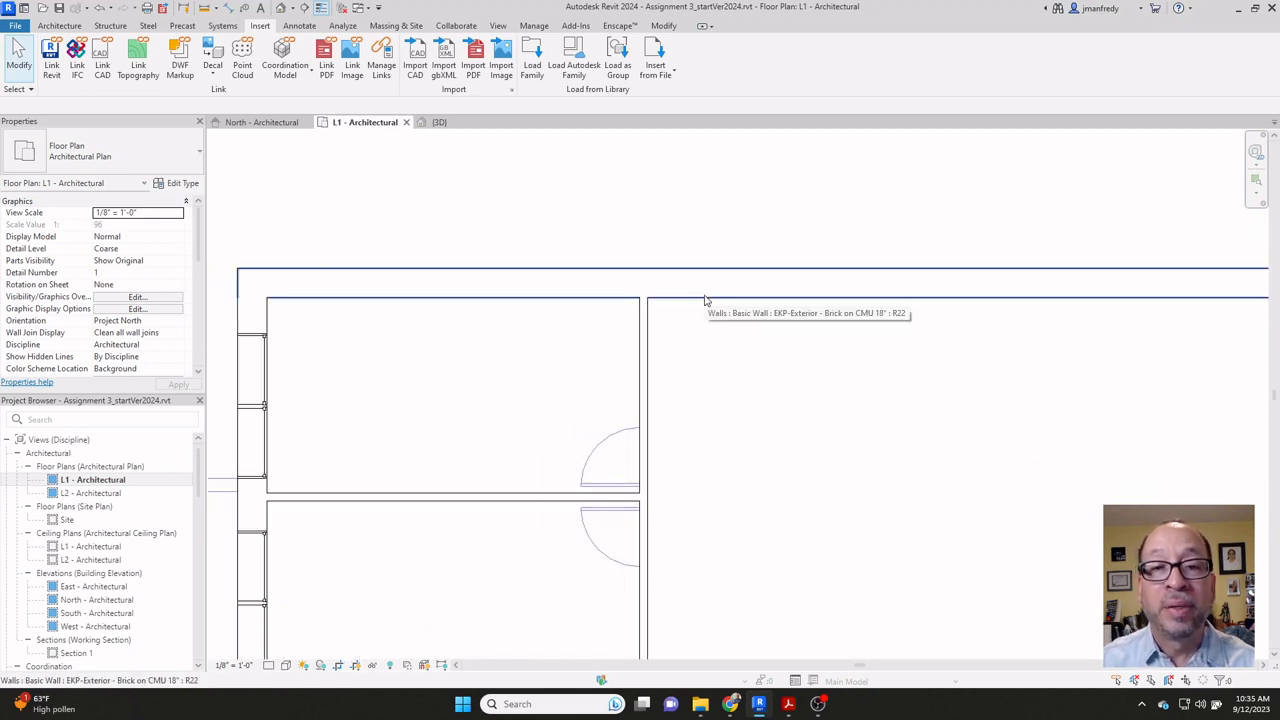
click(287, 667)
click(322, 596)
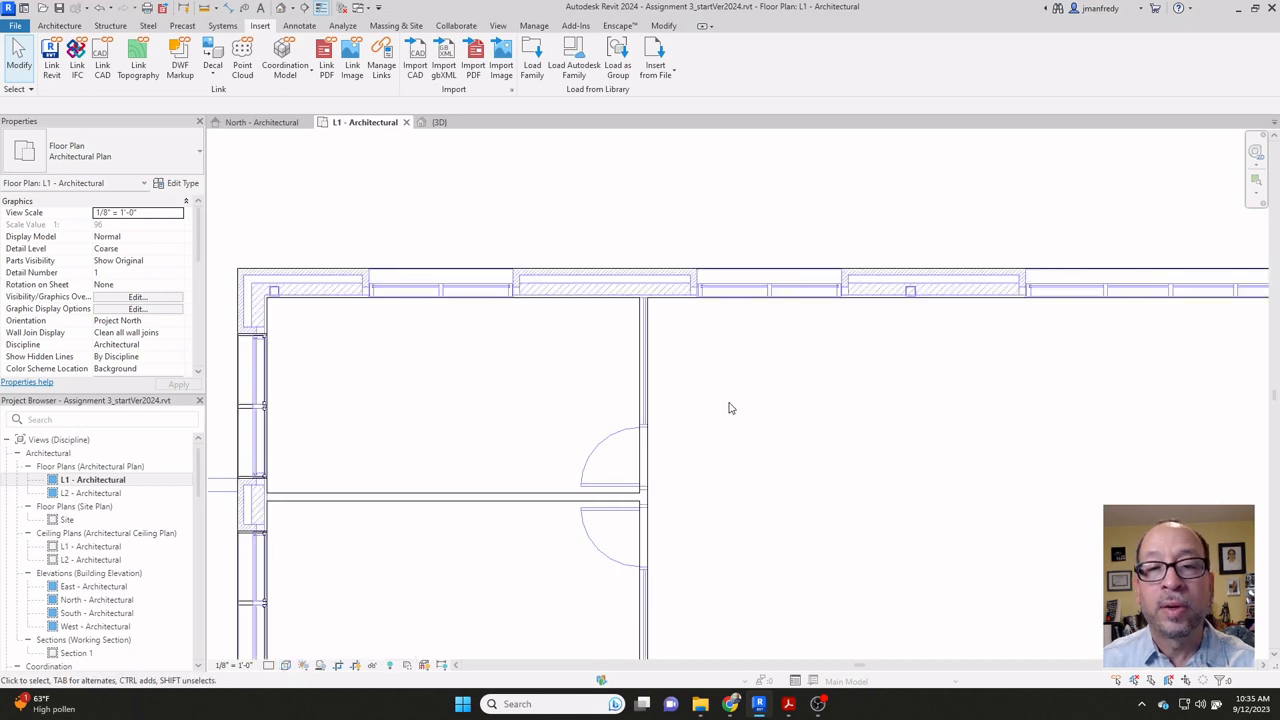
Step: Draw two vertical reference planes upward from the north wall at both edges of the first DWG window opening east of the office partition
middle_drag(729, 406, 637, 503)
scroll(689, 451, up, 2)
click(59, 25)
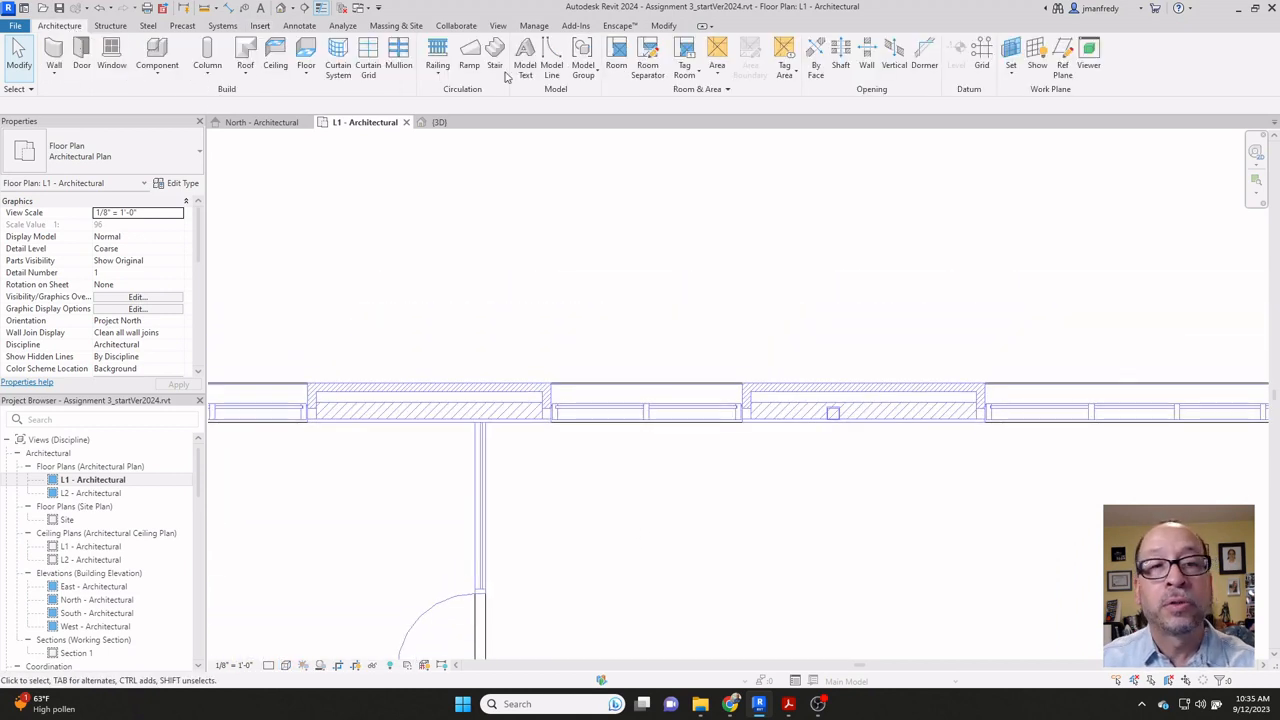
click(1060, 65)
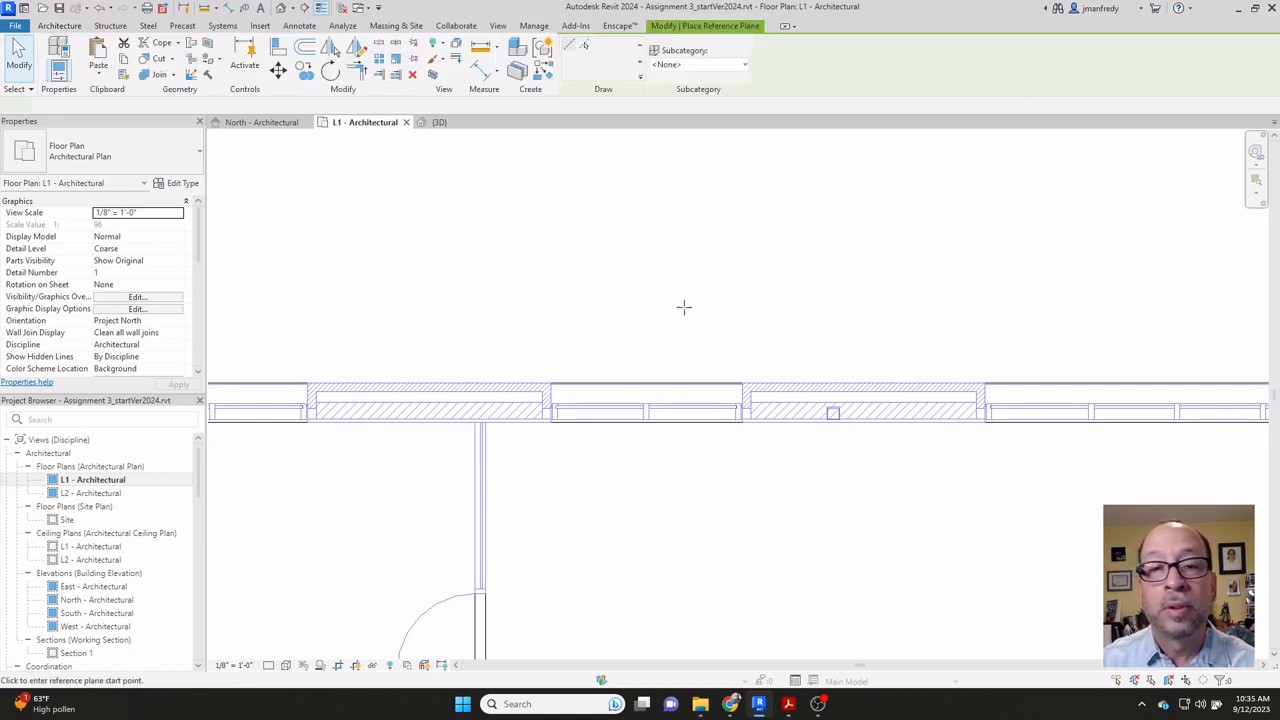
click(551, 383)
click(555, 180)
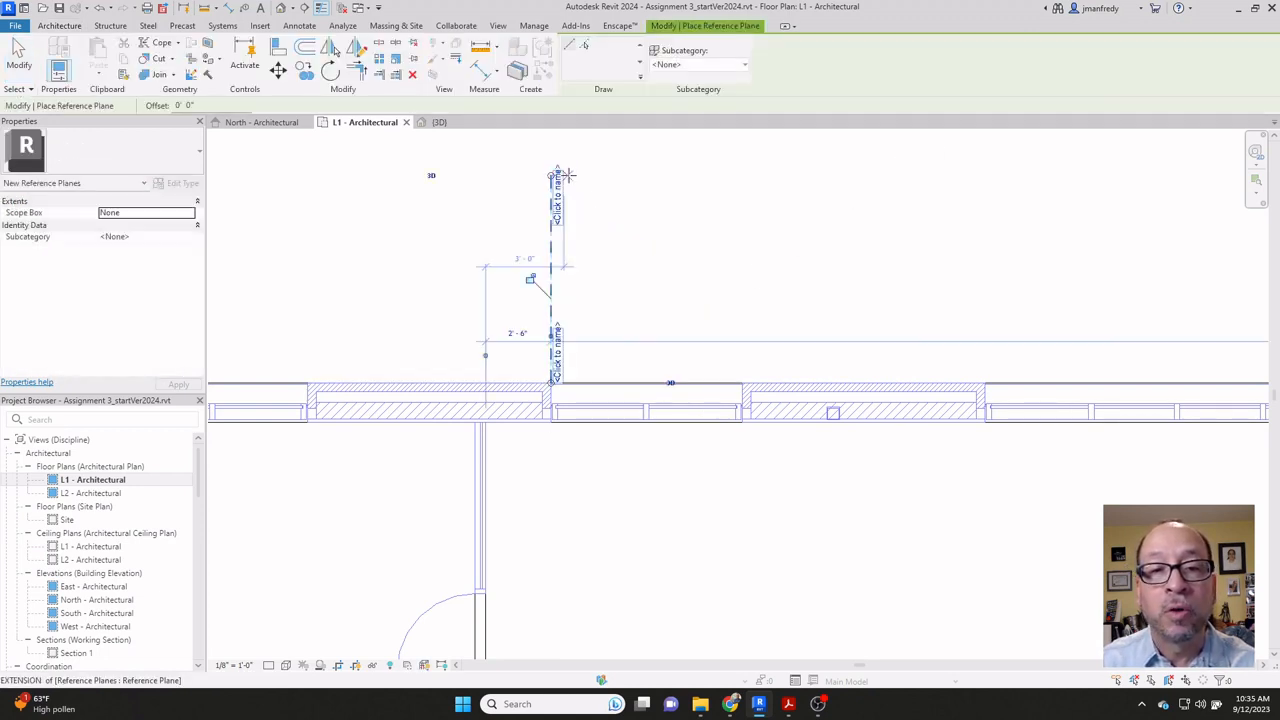
click(741, 382)
click(745, 190)
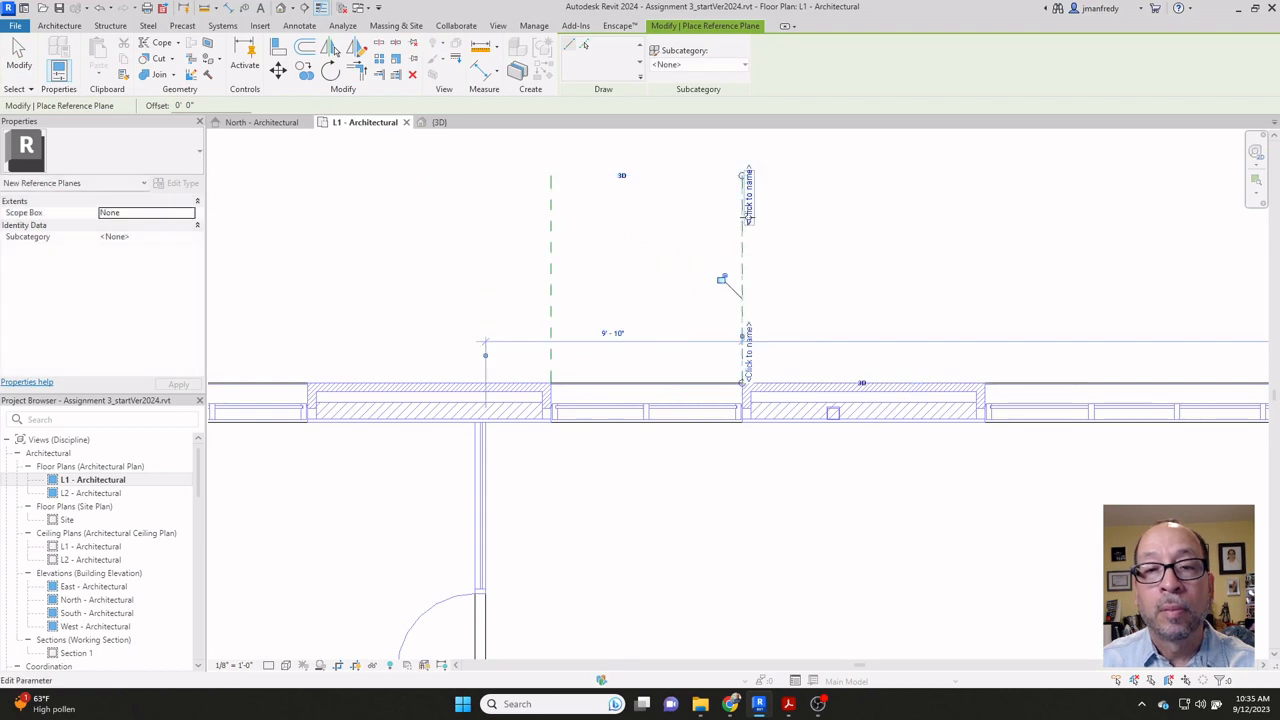
Step: Draw a third vertical reference plane upward from the midpoint of the center mullion in the same window opening
scroll(640, 380, up, 4)
scroll(645, 415, up, 1)
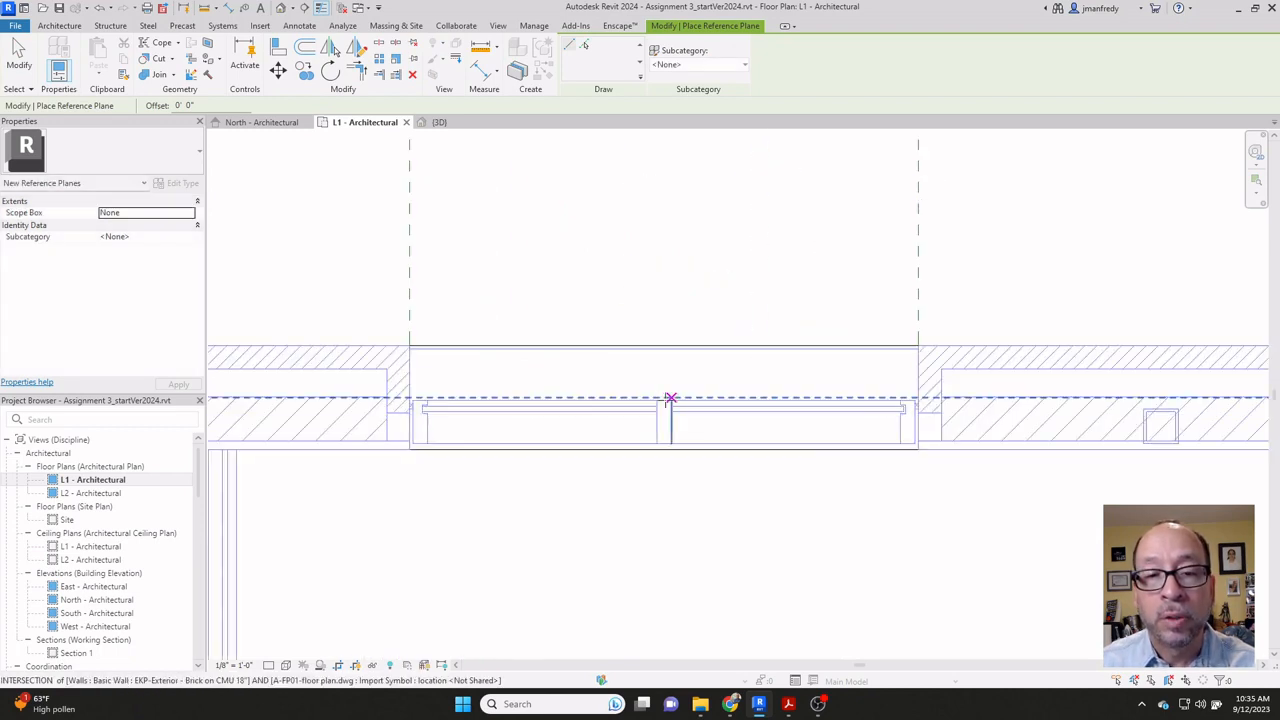
scroll(660, 398, up, 3)
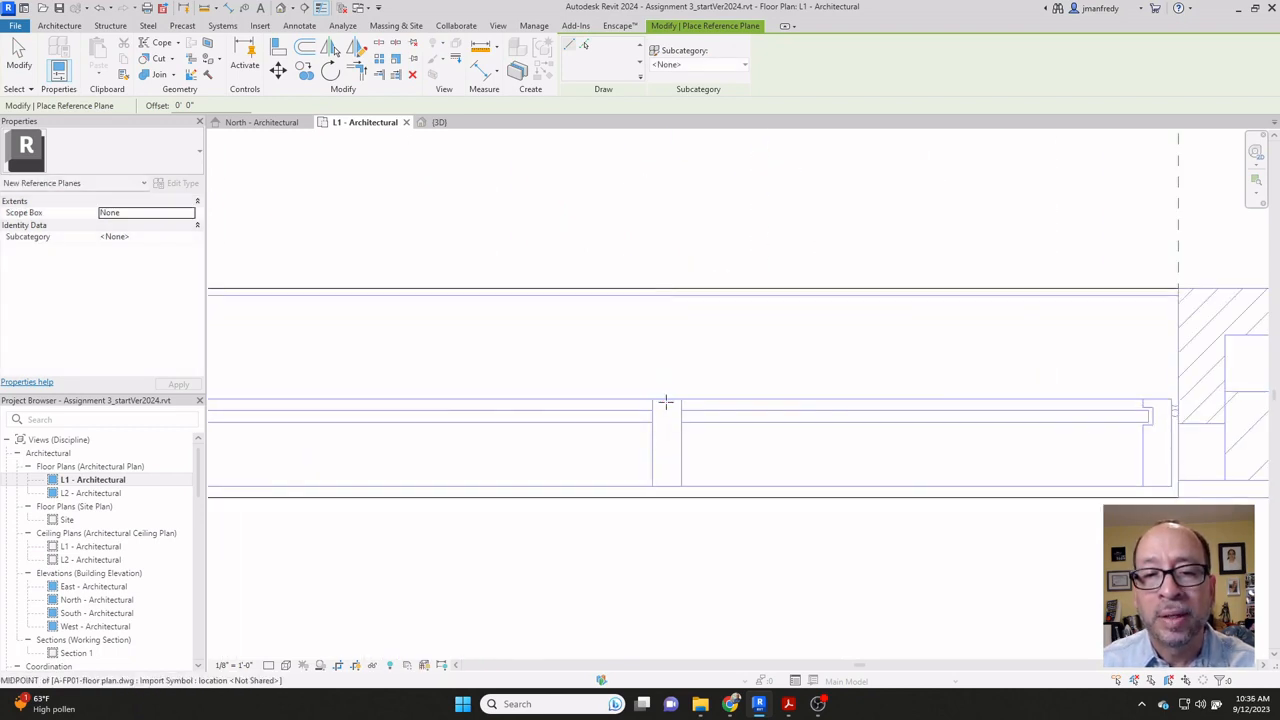
scroll(665, 402, down, 5)
click(688, 330)
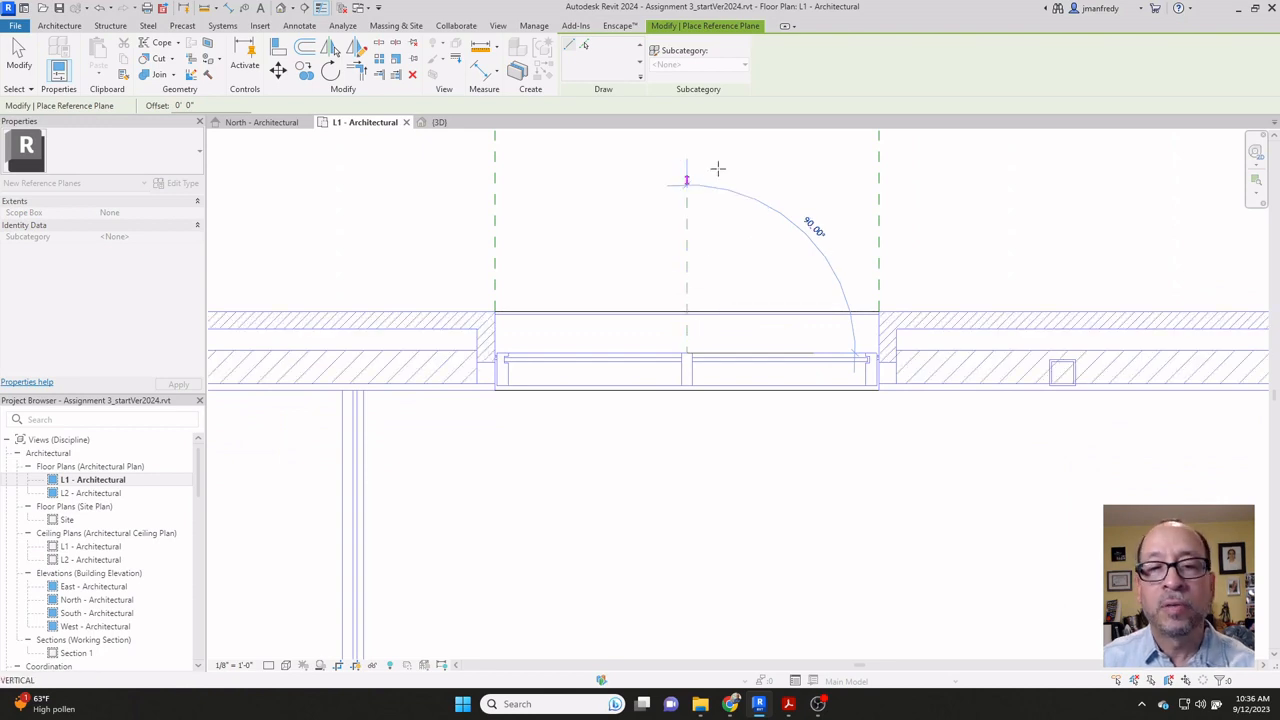
middle_drag(714, 158, 688, 230)
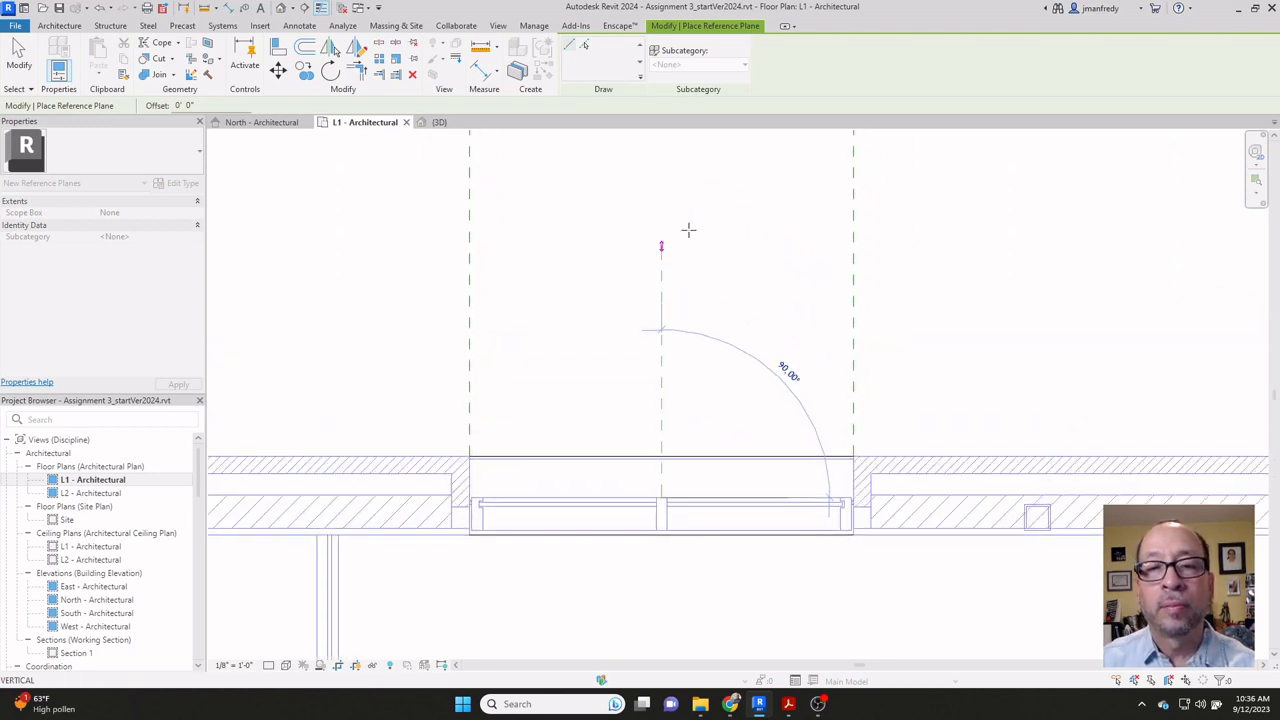
click(686, 152)
key(Escape)
key(Escape)
Step: Open the North - Architectural elevation from its marker on the floor plan, showing the wall with the three new reference planes
scroll(690, 240, down, 2)
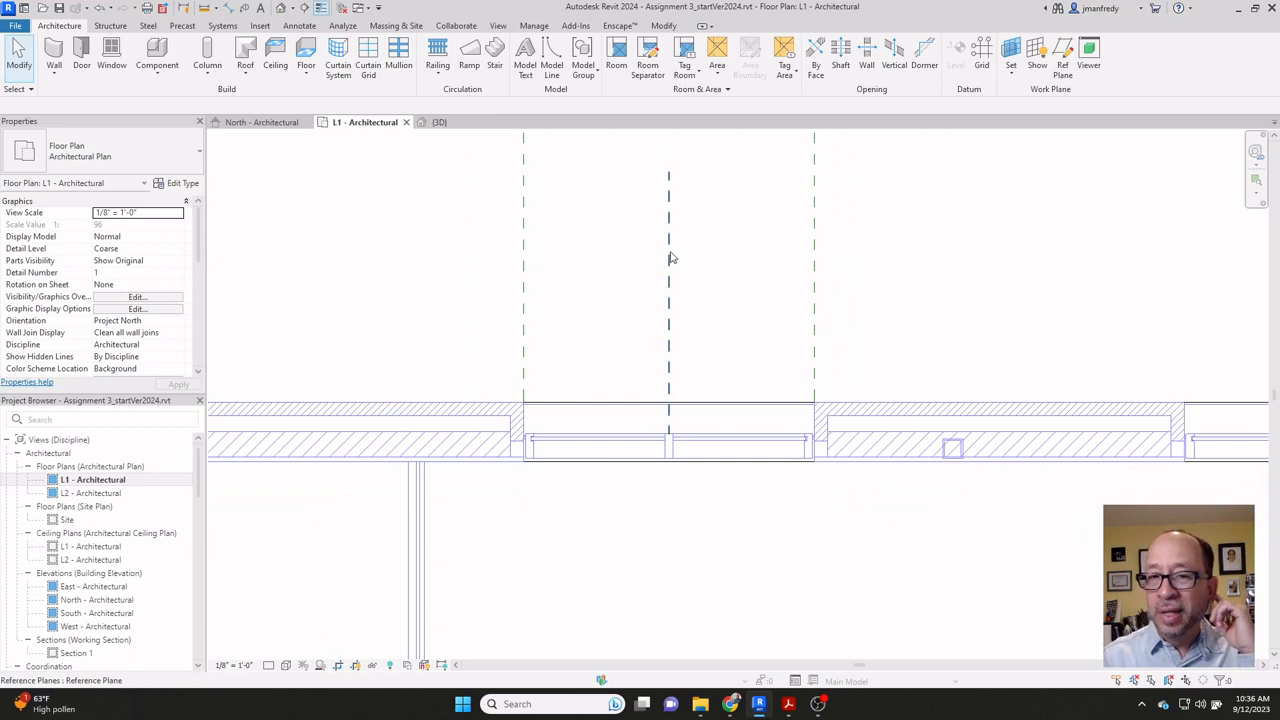
scroll(640, 252, down, 2)
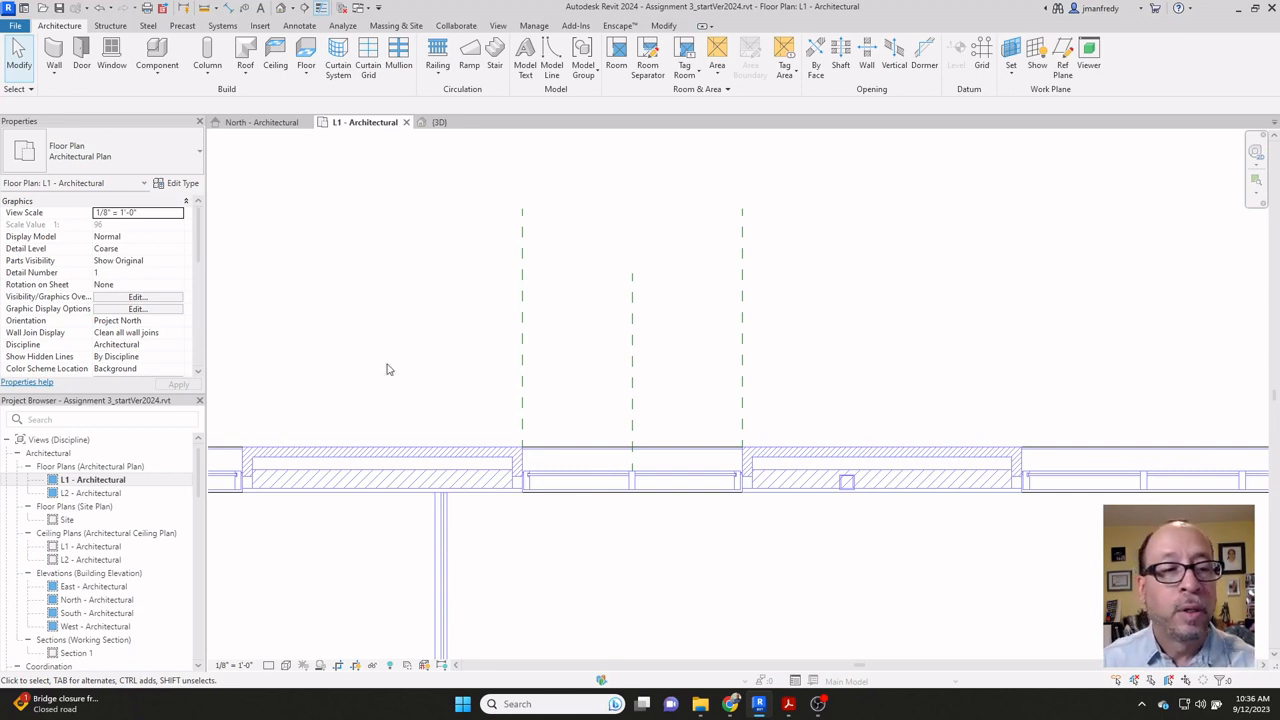
scroll(565, 345, down, 5)
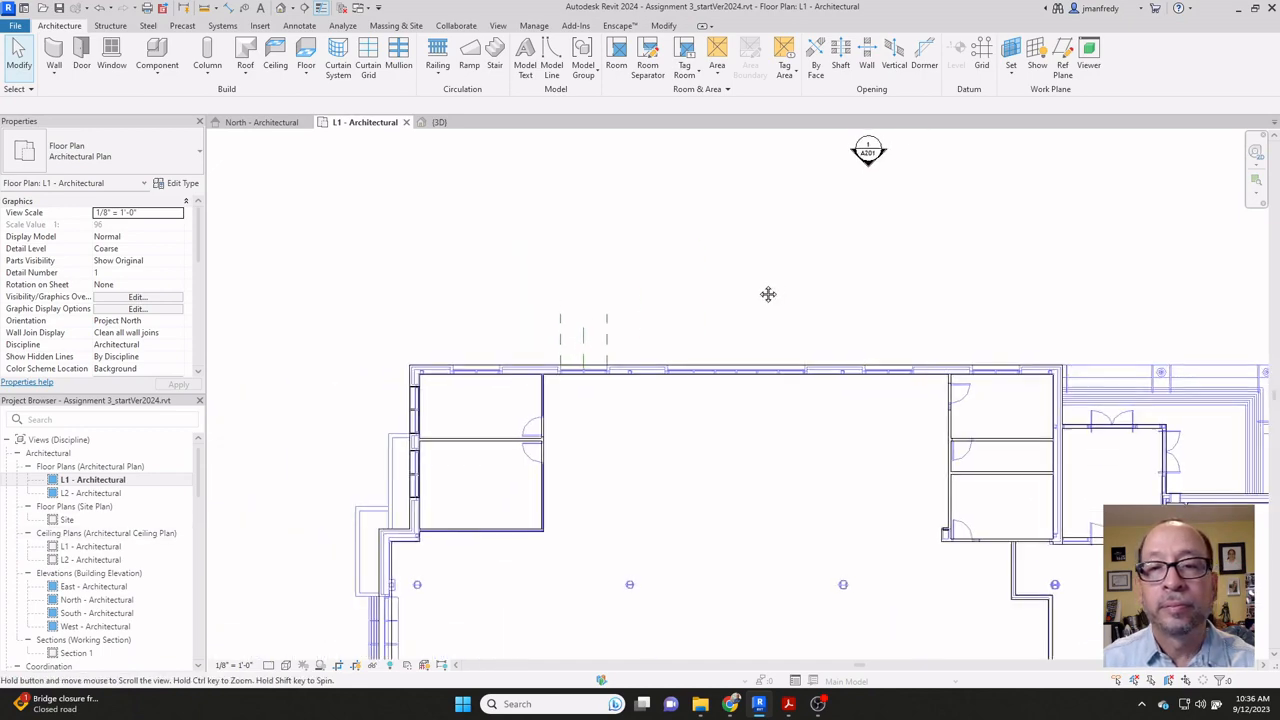
double_click(848, 178)
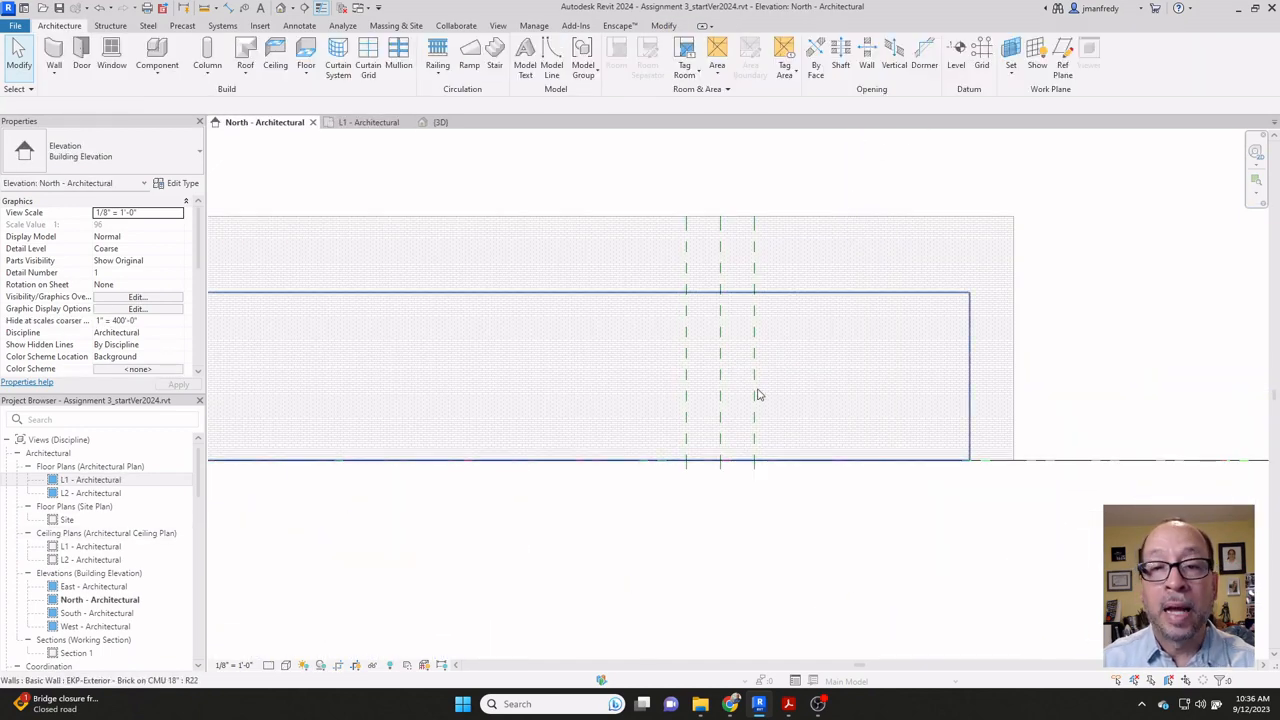
Step: Turn off the Halftone override for the Walls category in the North - Architectural elevation's visibility/graphic overrides
scroll(726, 449, up, 3)
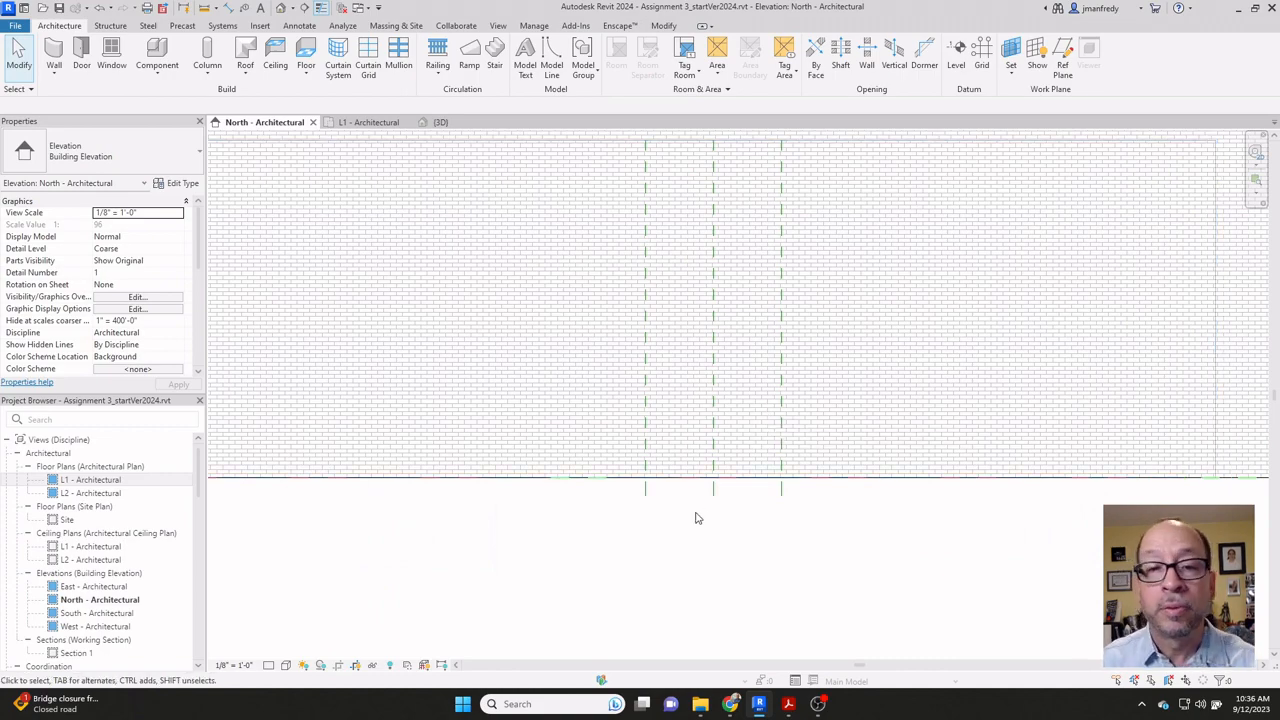
scroll(697, 517, up, 2)
key(v)
key(g)
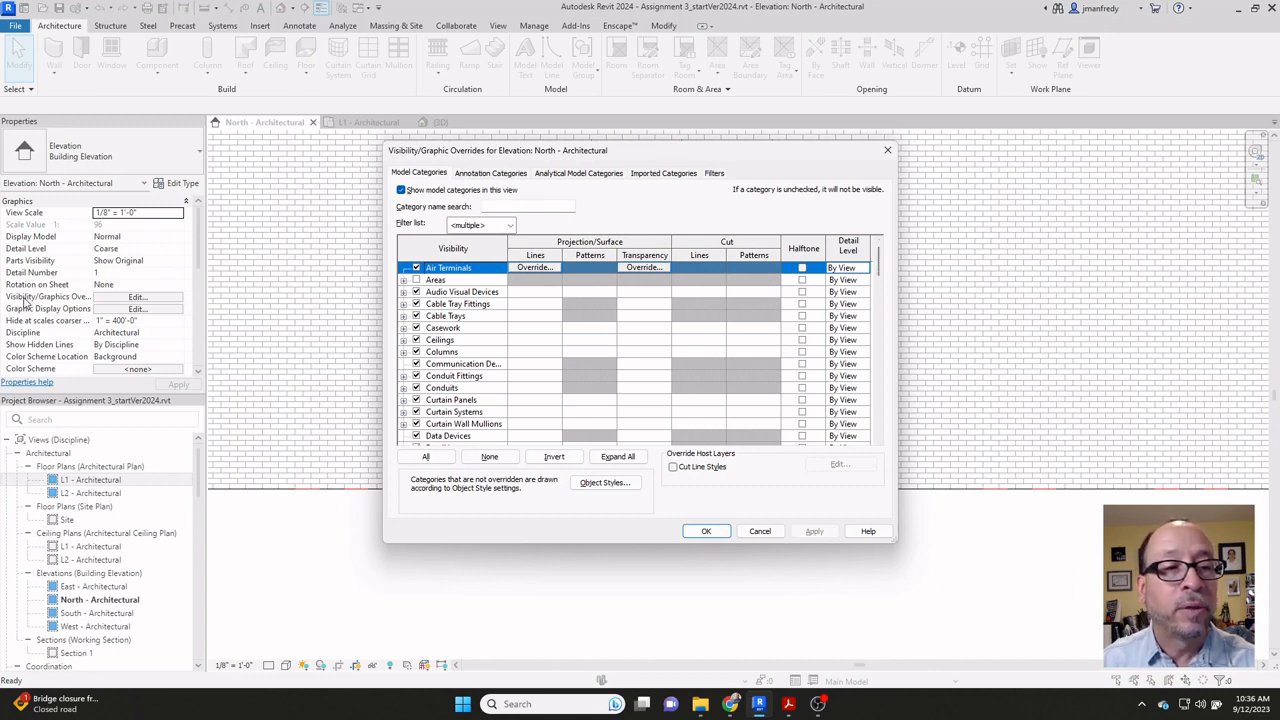
drag(878, 262, 877, 432)
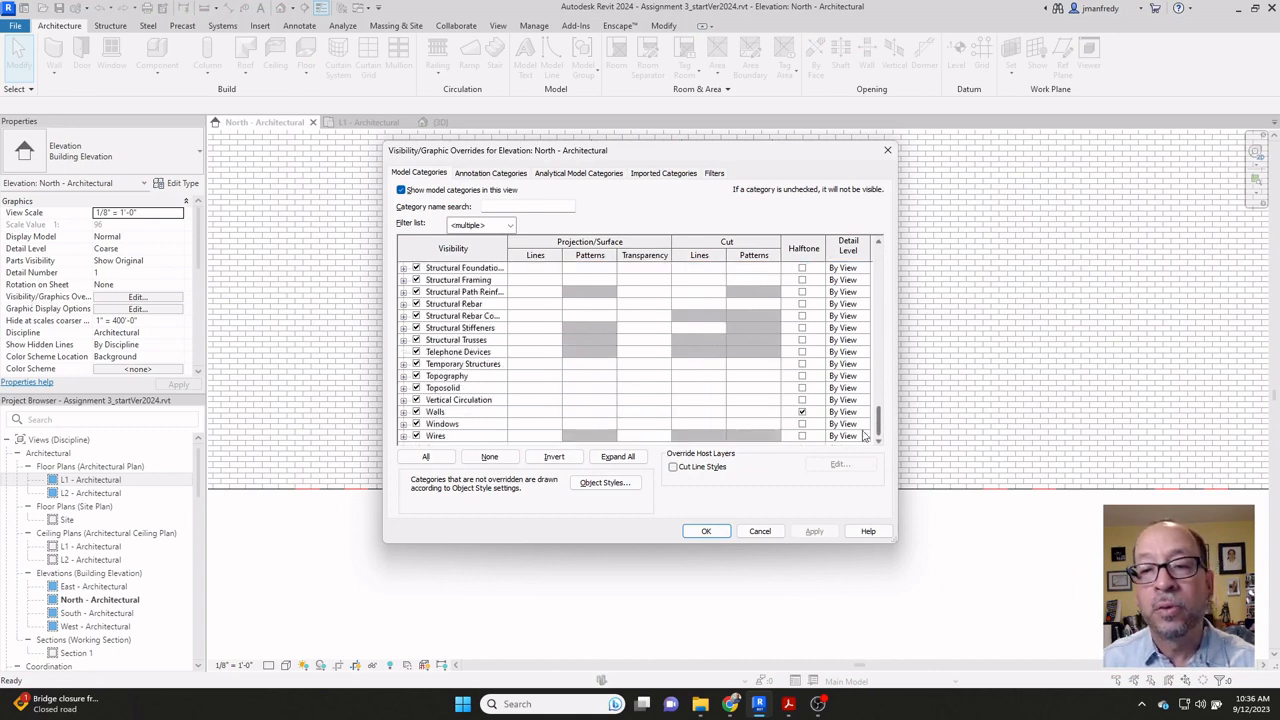
click(550, 425)
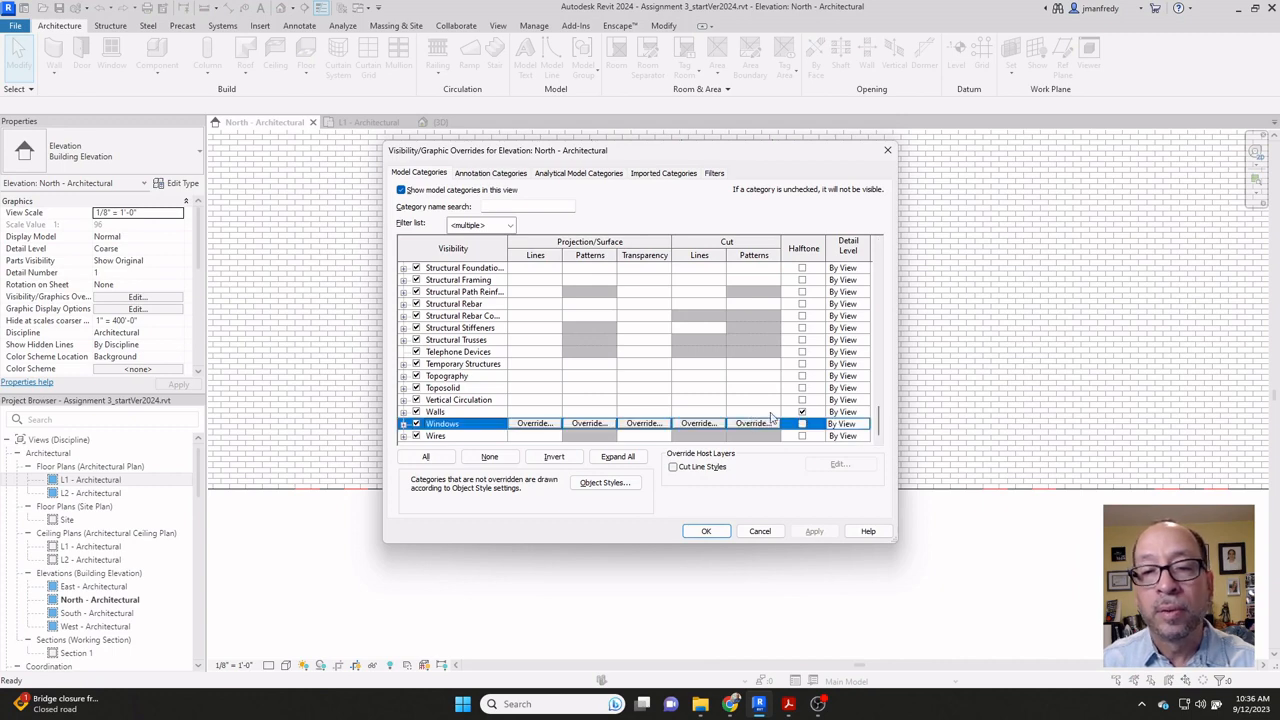
click(537, 411)
click(804, 413)
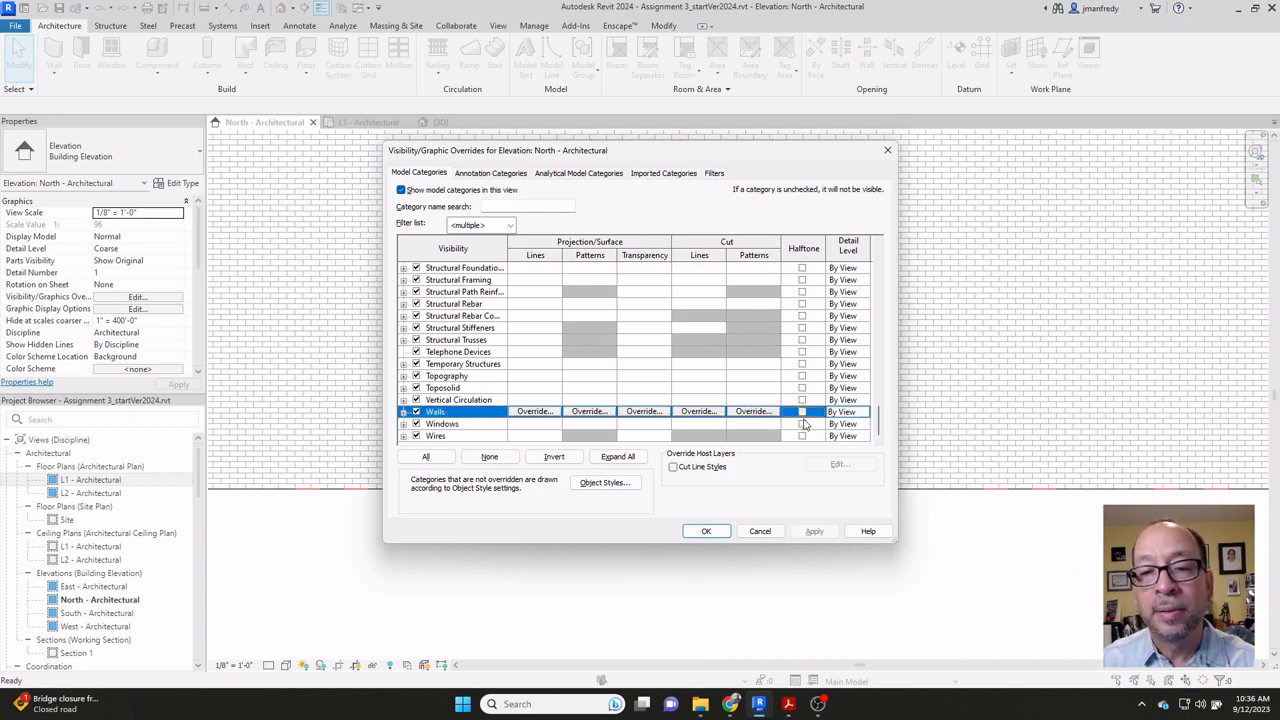
click(814, 531)
click(714, 533)
scroll(634, 414, up, 3)
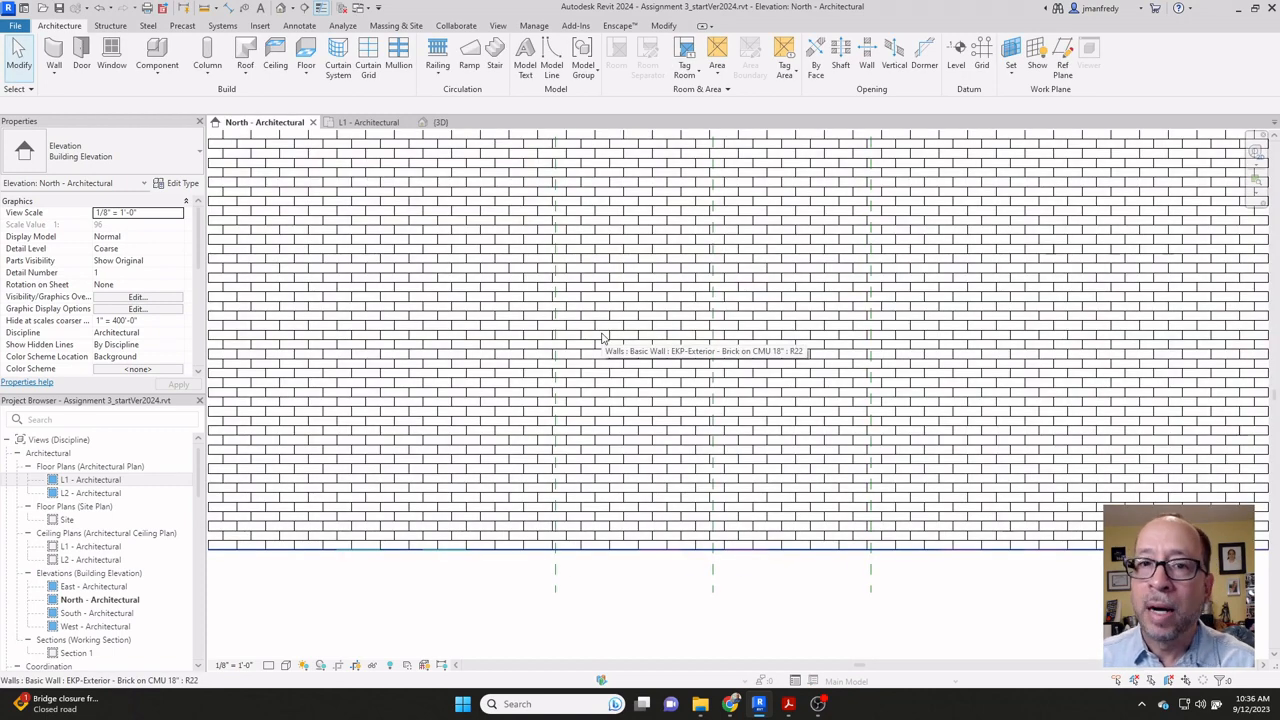
scroll(604, 358, down, 3)
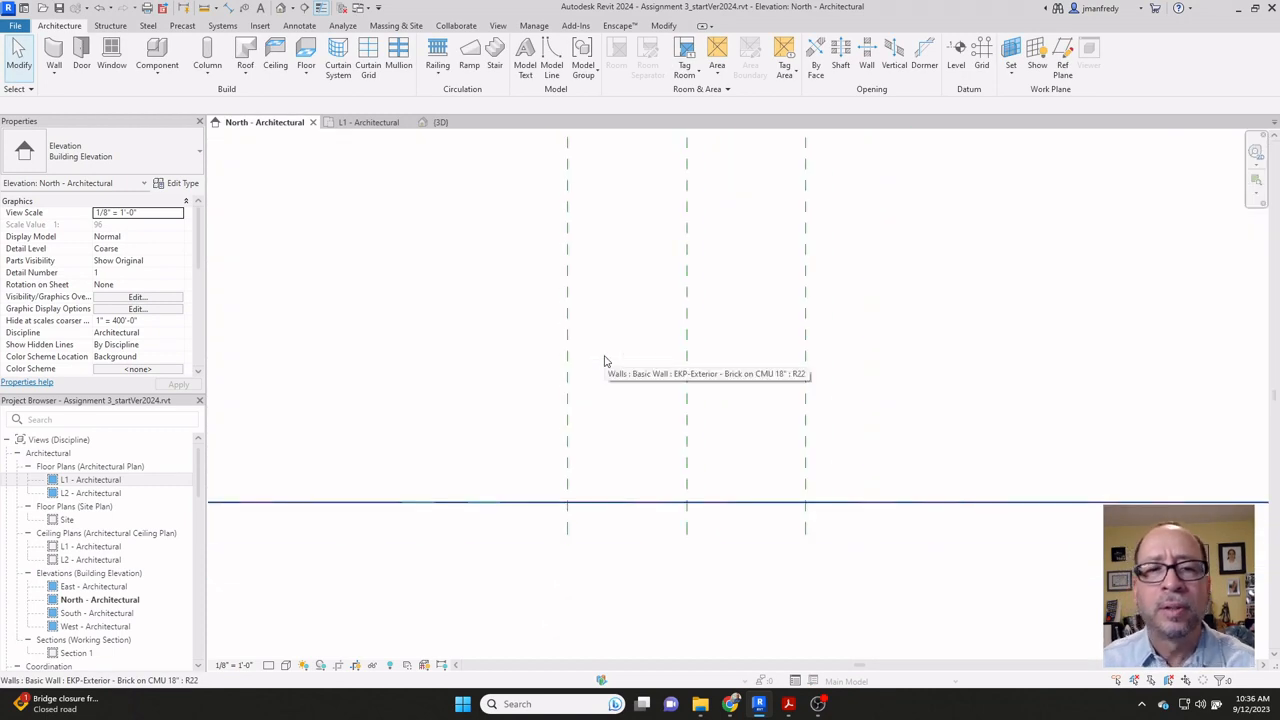
Step: Turn the Halftone override for the Walls category back on in the North elevation
key(v)
key(v)
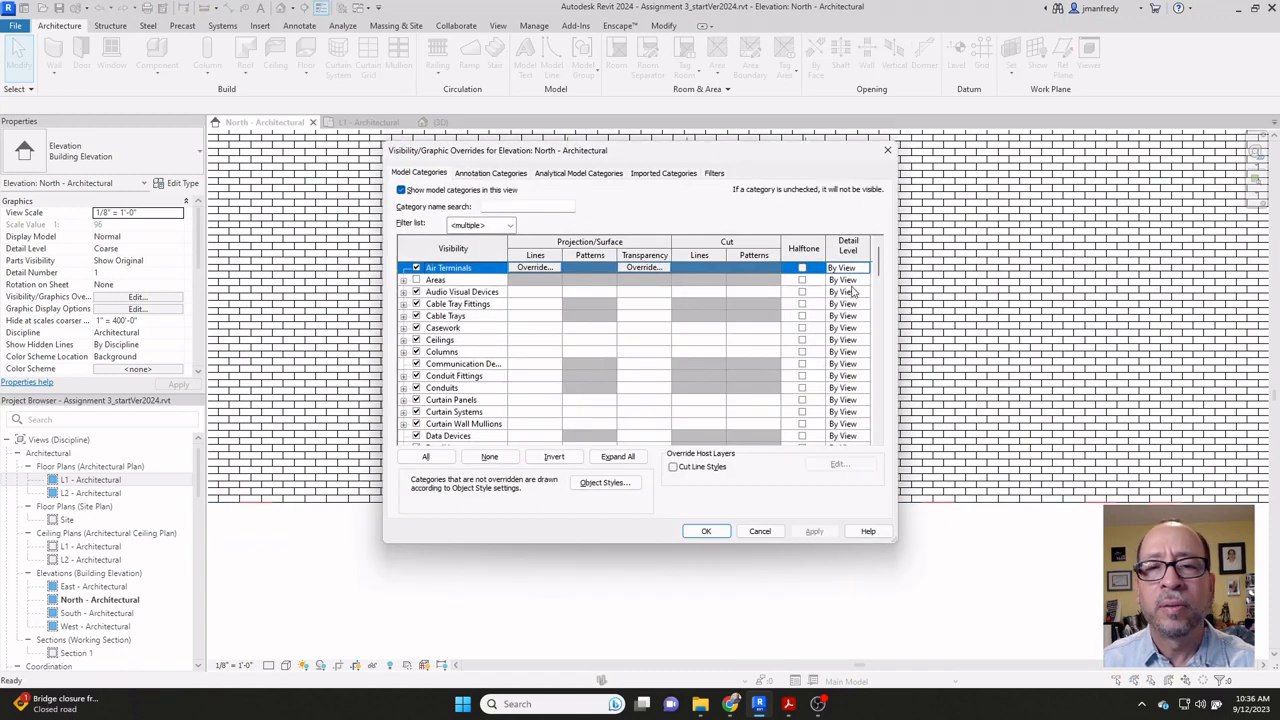
drag(880, 265, 880, 432)
click(601, 415)
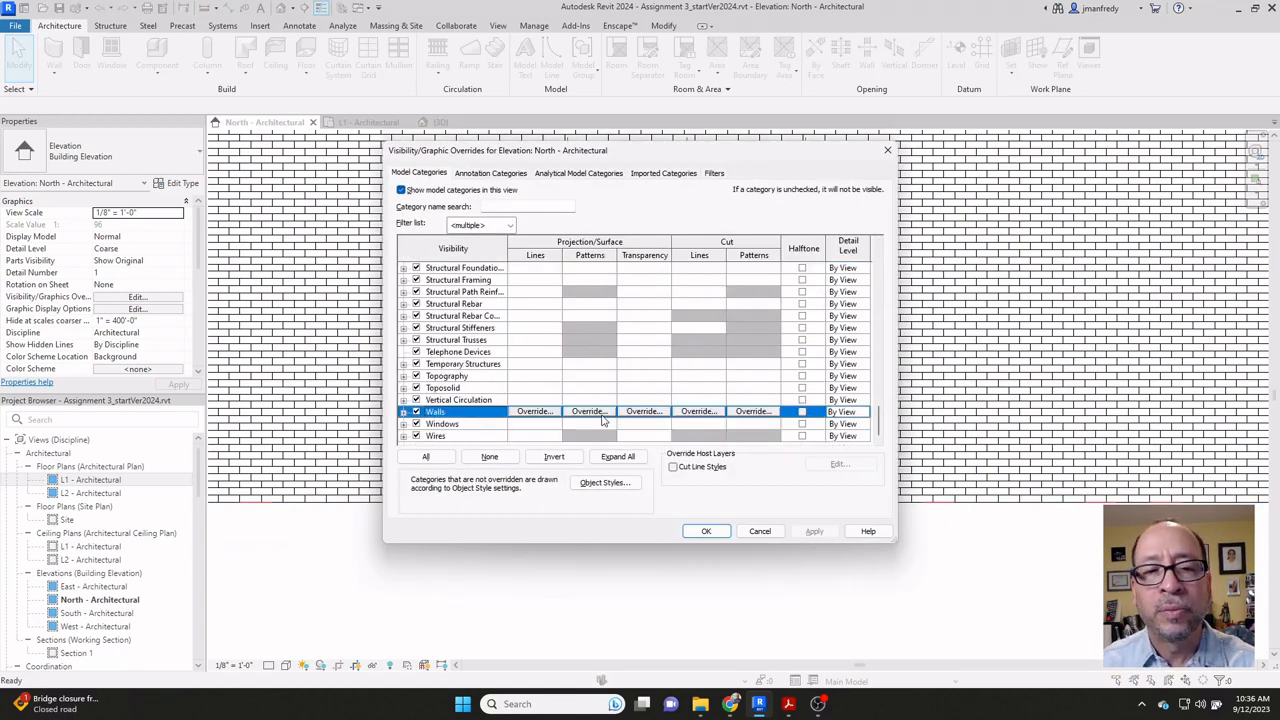
click(802, 412)
click(706, 531)
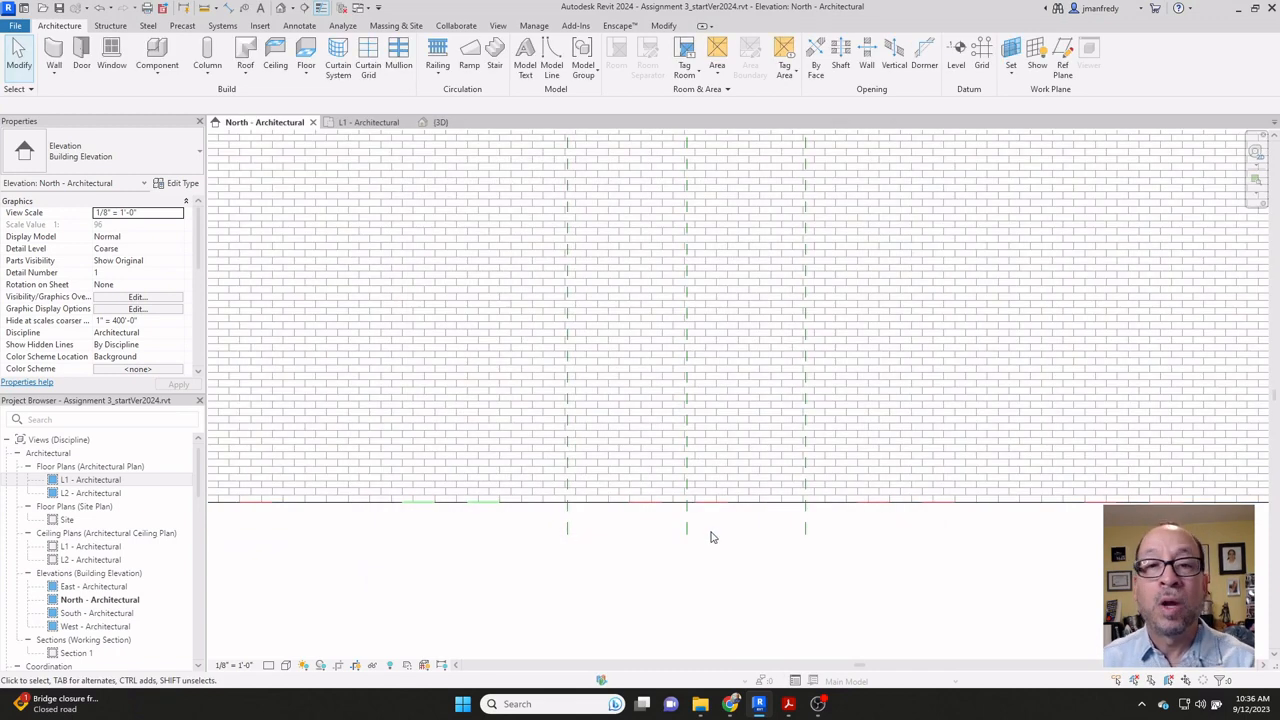
Step: Link the exterior elevation drawing A-EL01-ext.dwg into the North elevation, with Manual - Origin positioning at Level L1 and Orient to View on
scroll(660, 541, down, 3)
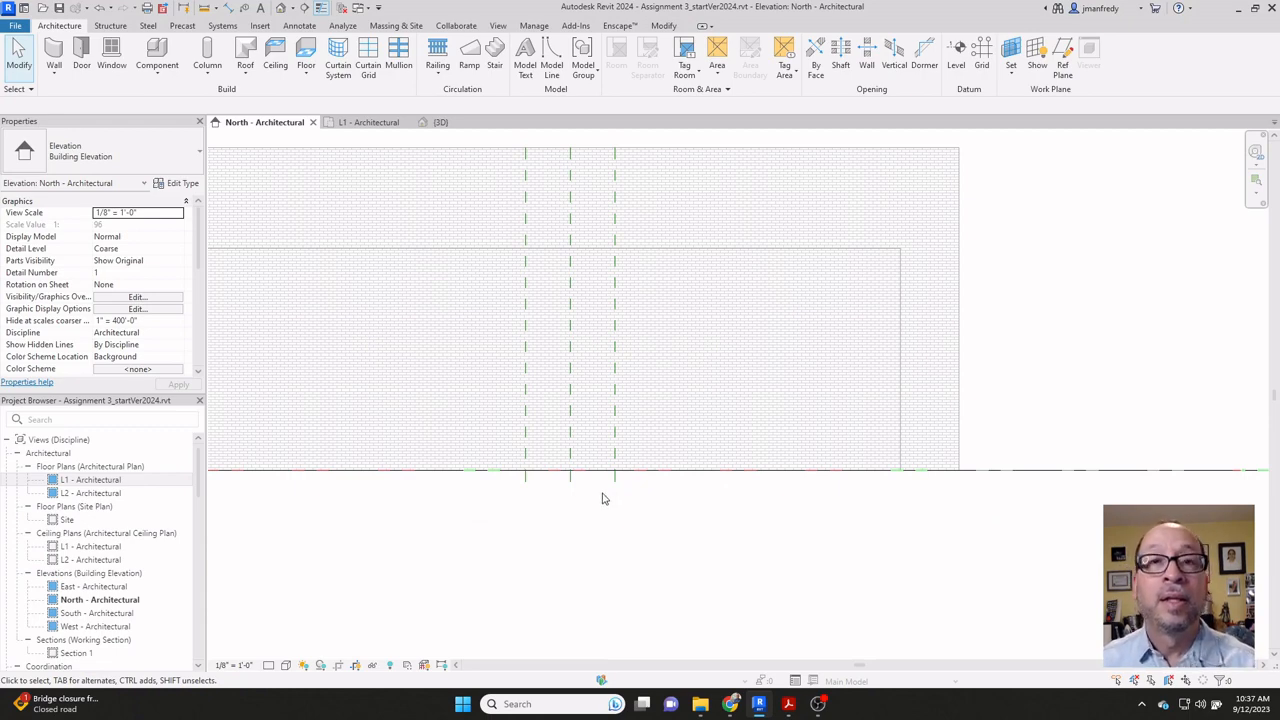
scroll(601, 498, down, 4)
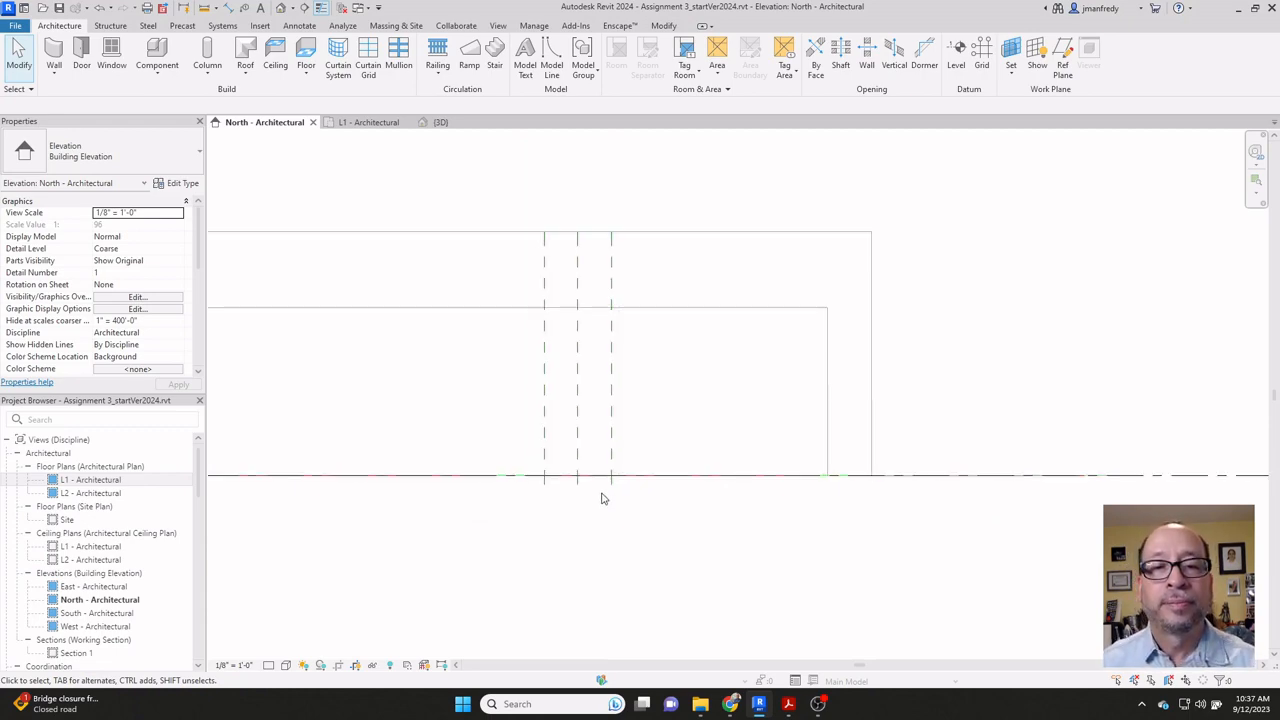
middle_drag(600, 497, 703, 452)
scroll(690, 440, down, 1)
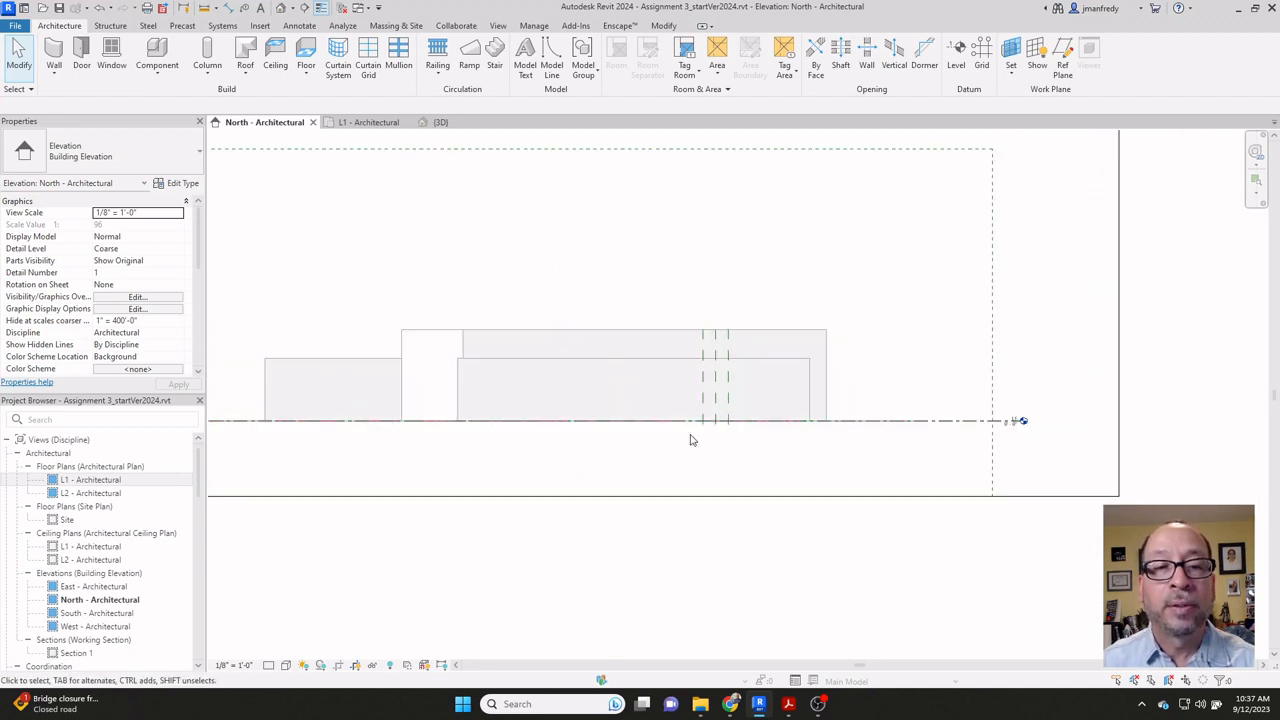
scroll(610, 300, down, 1)
scroll(560, 230, down, 1)
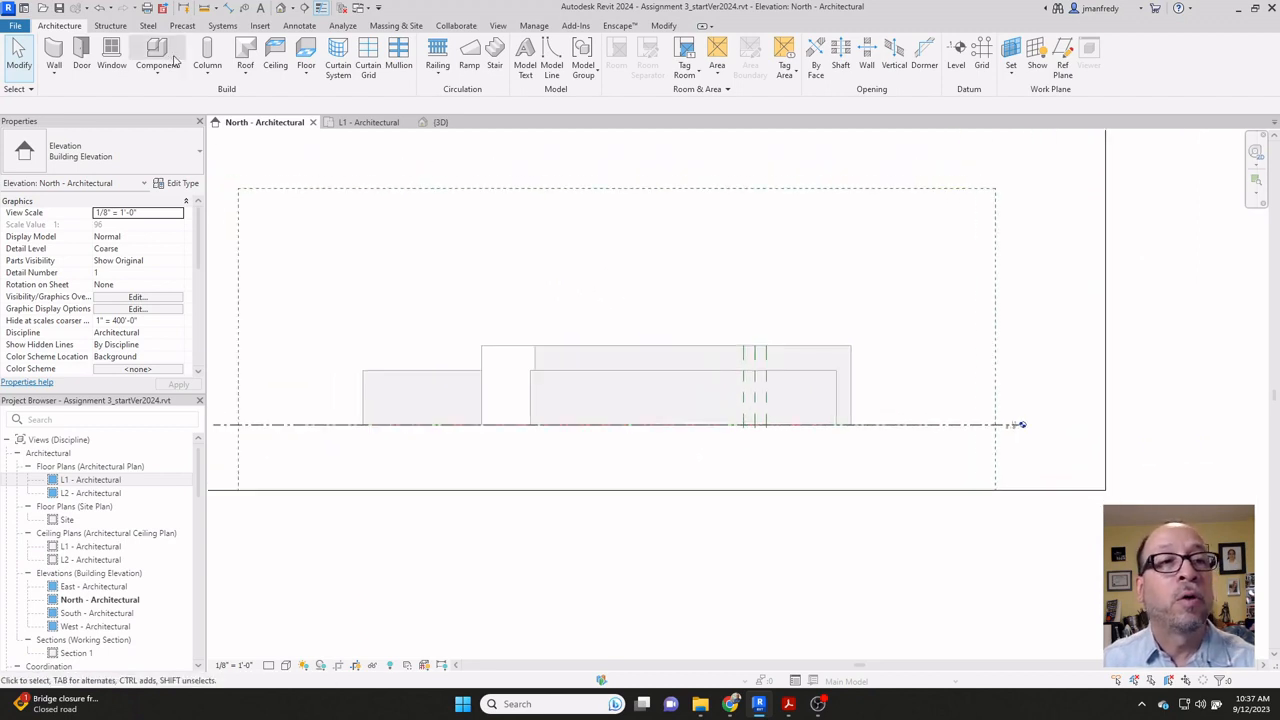
click(259, 26)
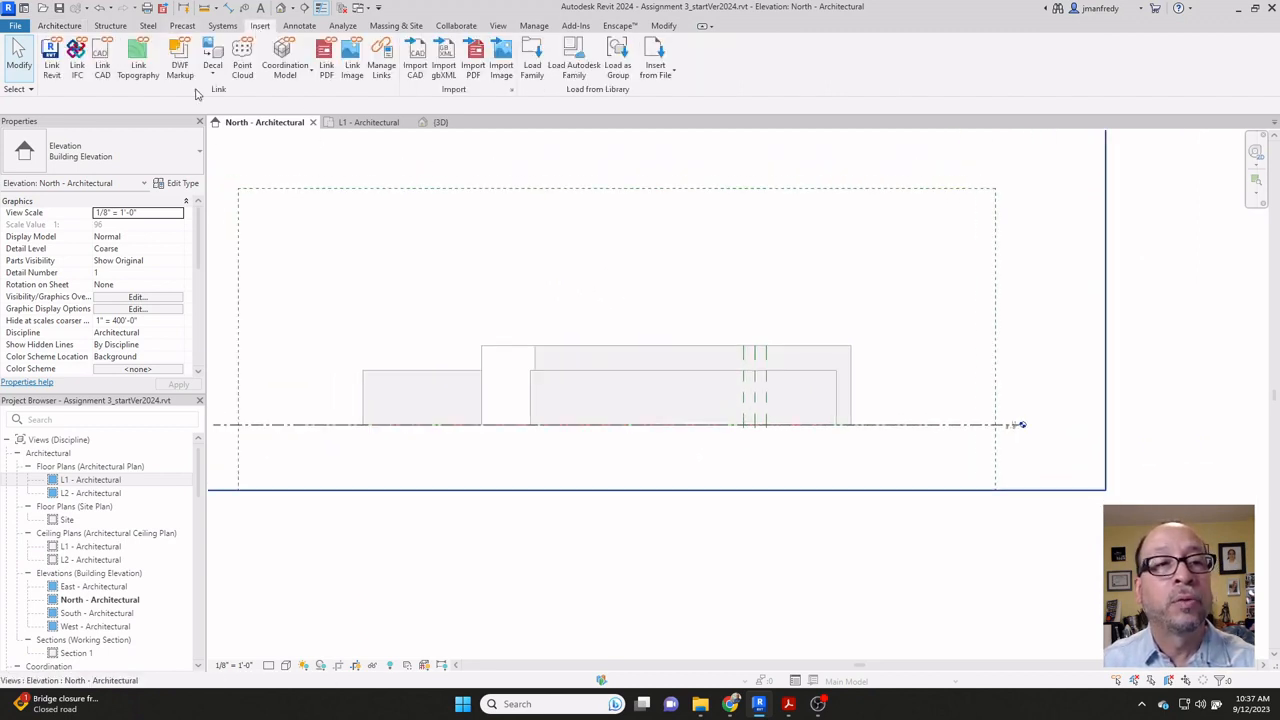
click(104, 68)
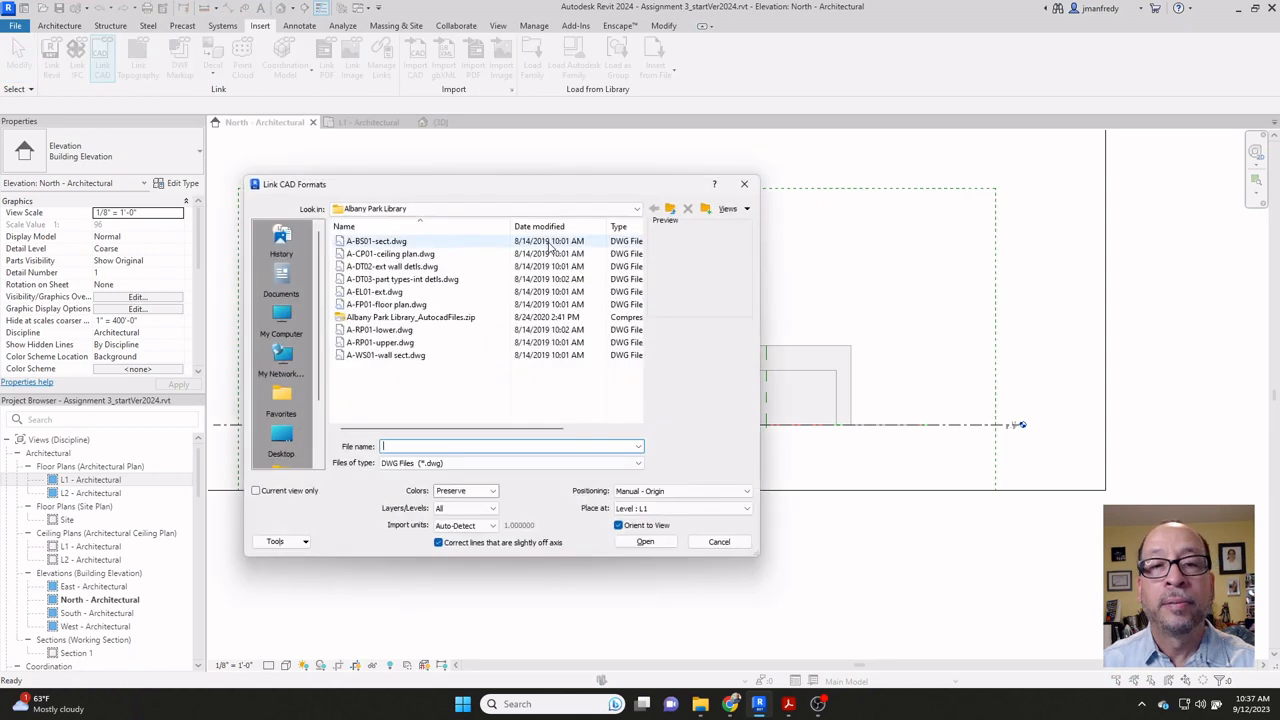
click(398, 291)
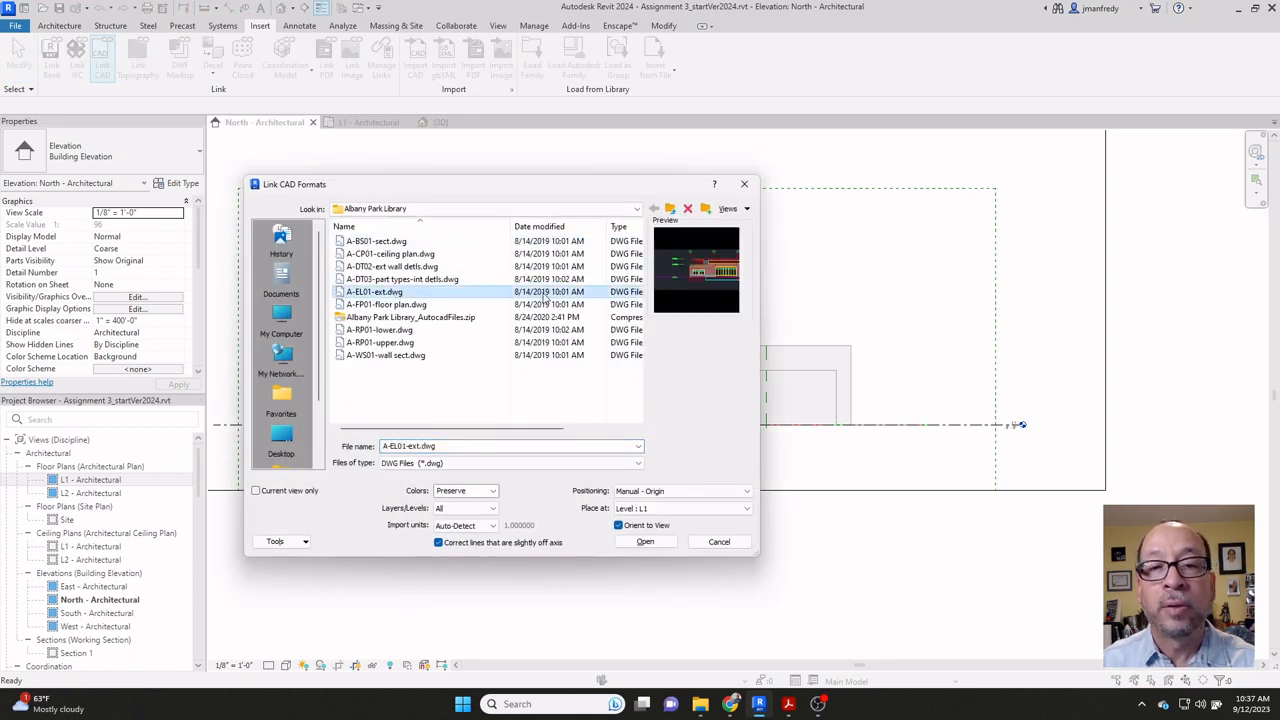
click(647, 491)
click(649, 495)
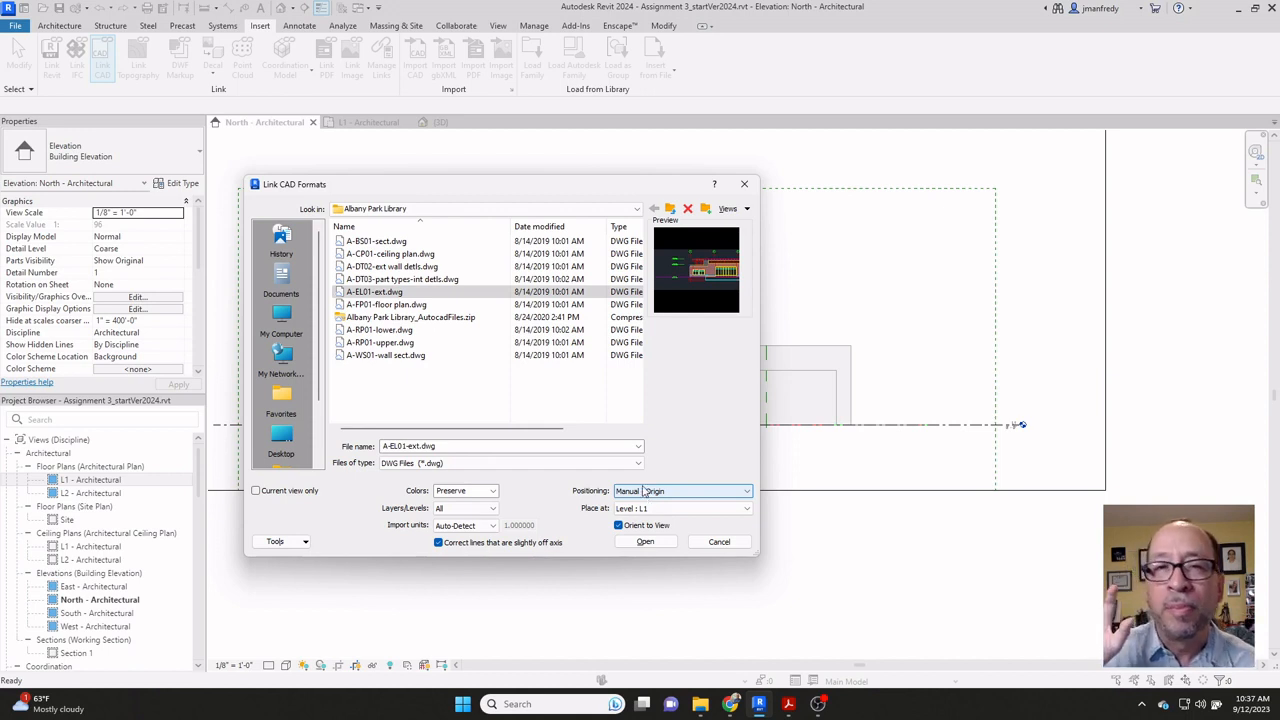
click(645, 545)
click(645, 542)
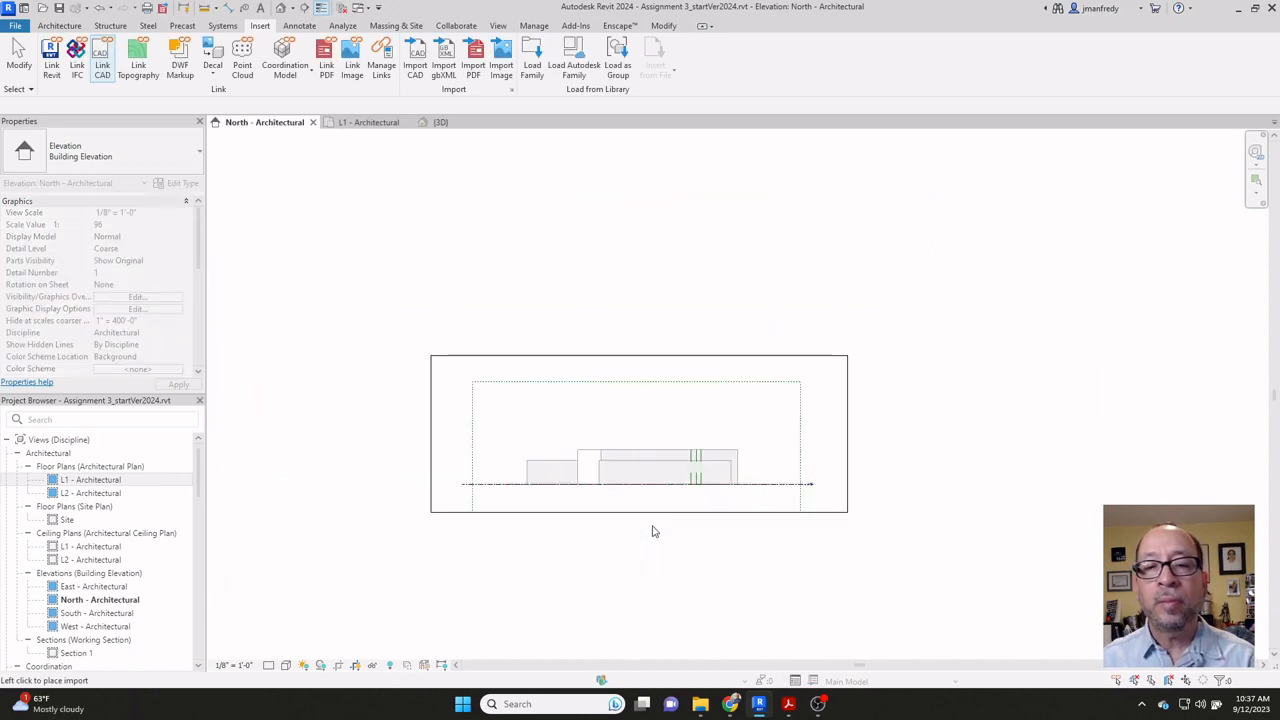
Step: Place the linked exterior elevation drawing near the building in the North elevation and dismiss the visibility warning
click(756, 410)
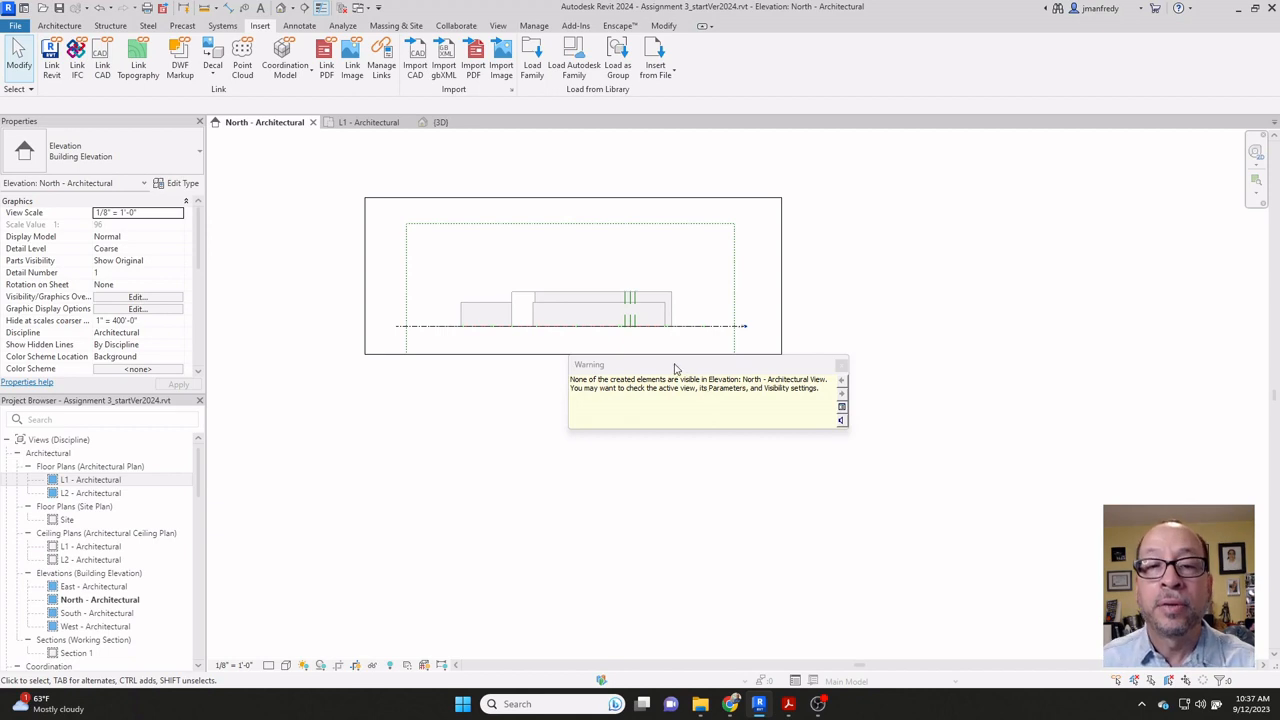
drag(675, 369, 629, 384)
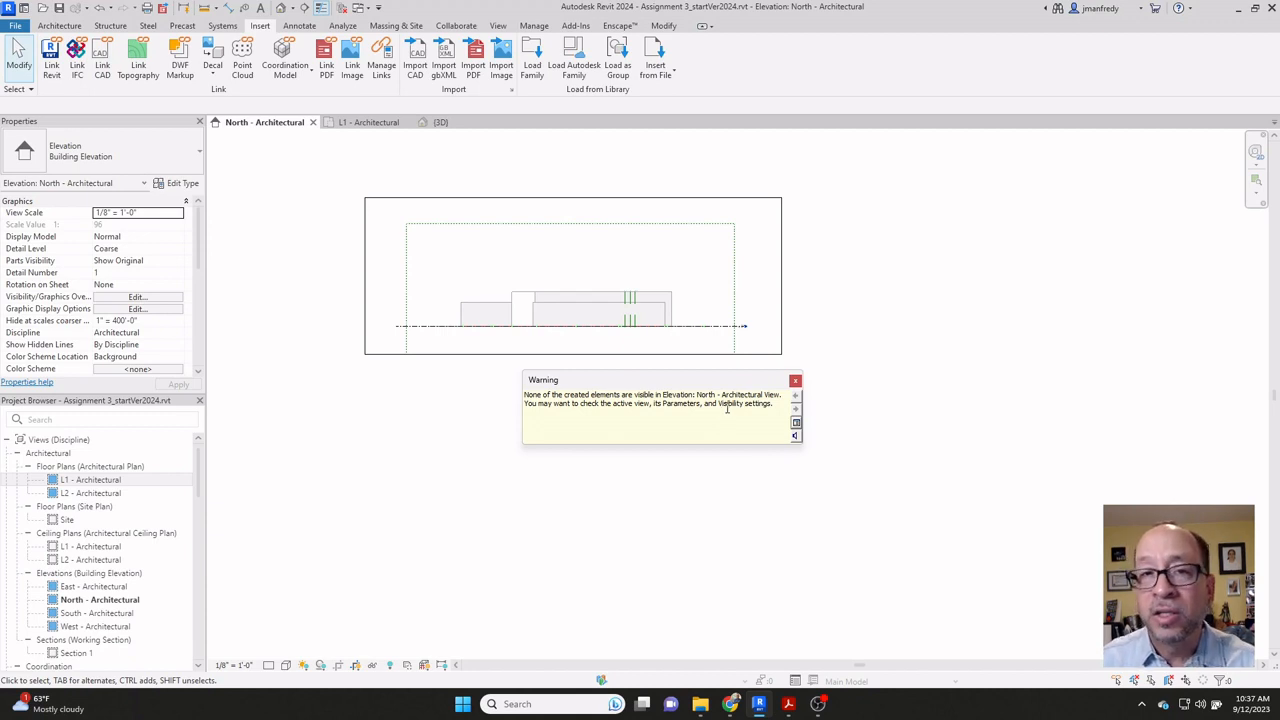
click(795, 381)
Step: Set the North elevation's Scope Box to None to free its crop settings for editing
middle_drag(574, 389, 621, 451)
scroll(556, 215, up, 3)
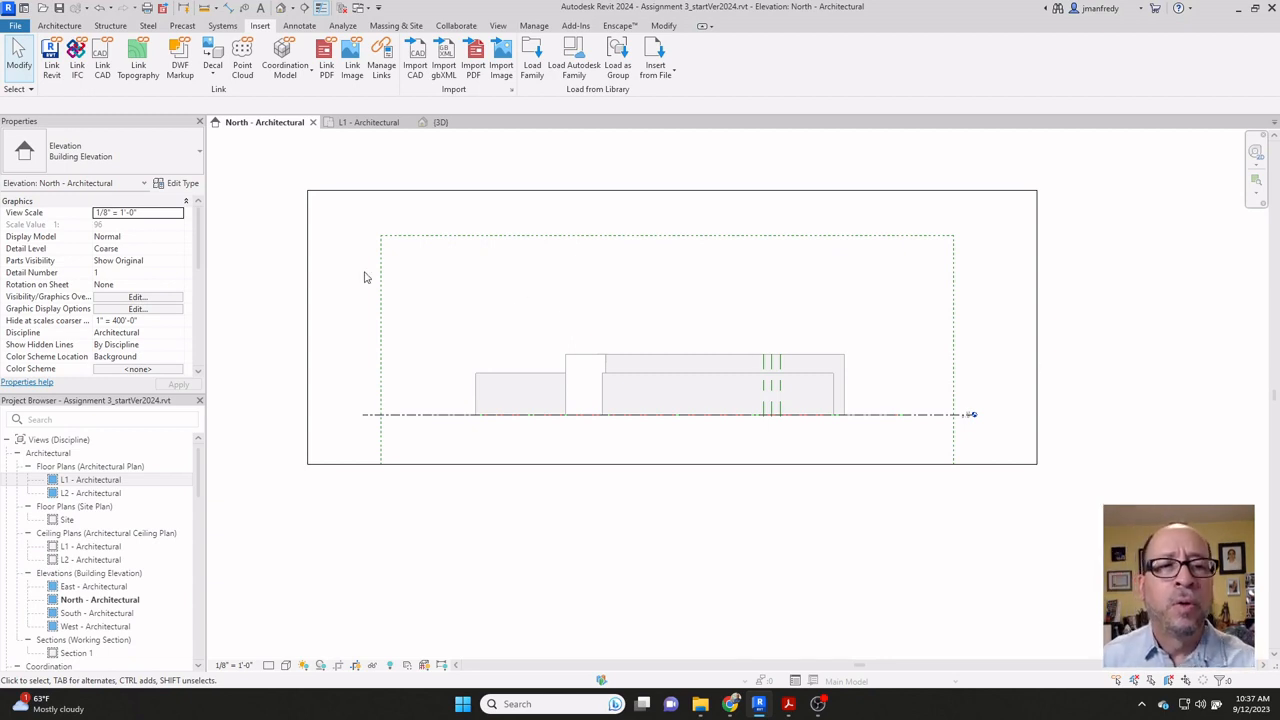
drag(197, 249, 191, 298)
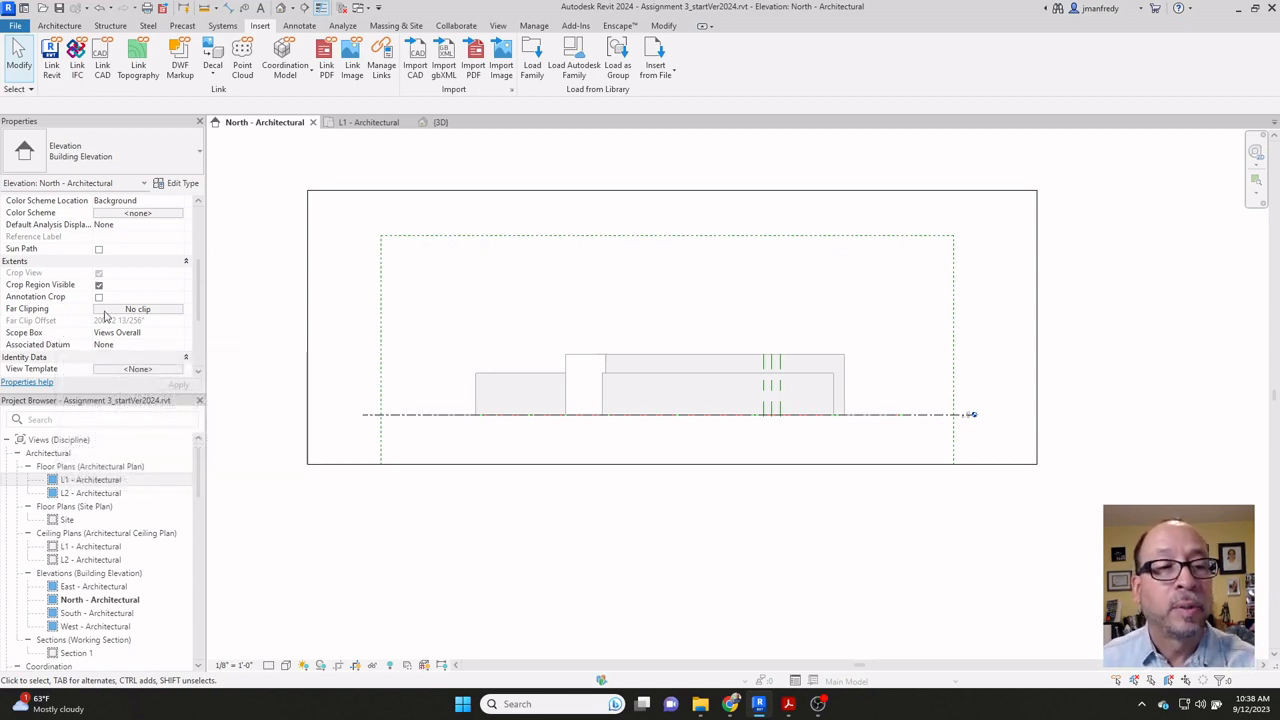
click(148, 335)
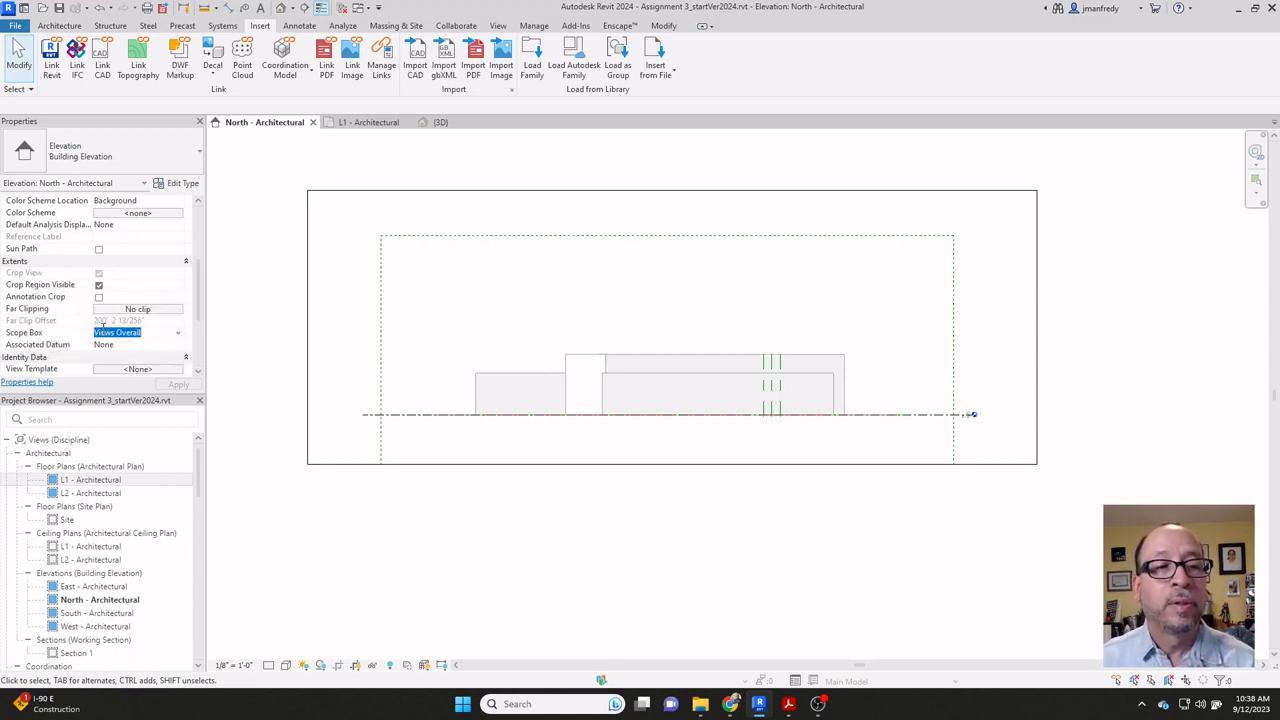
click(179, 333)
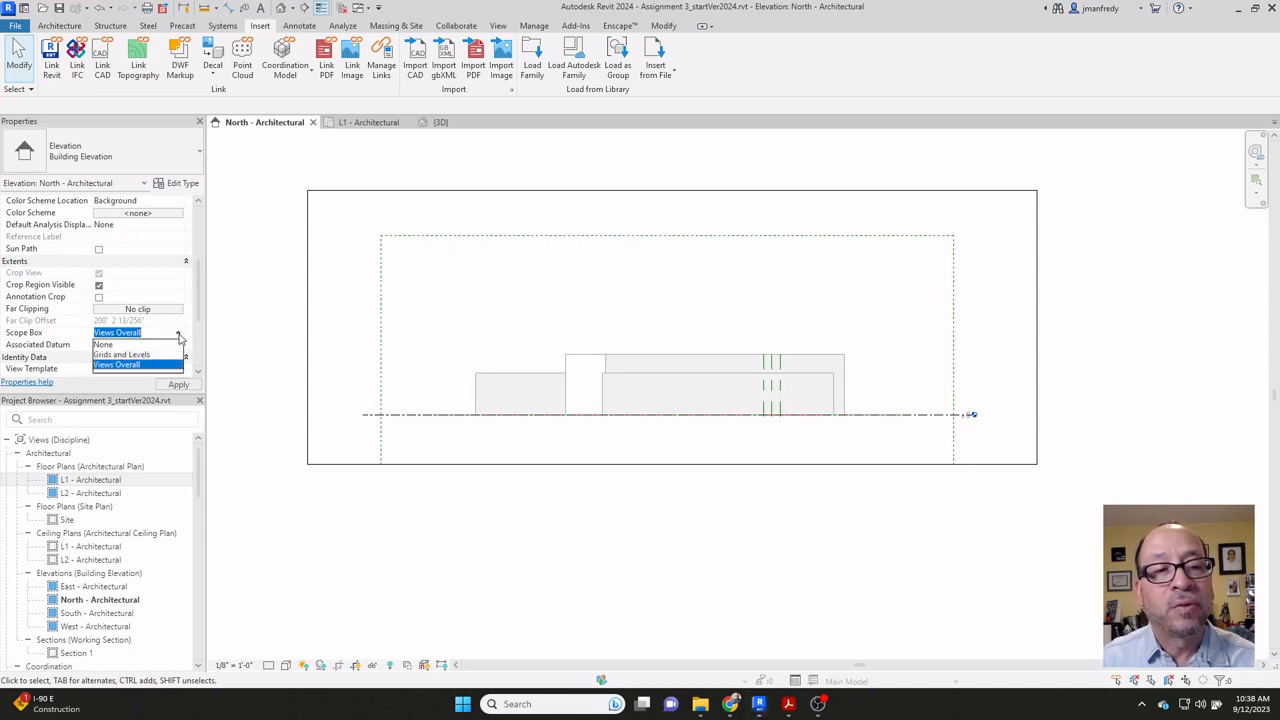
click(133, 345)
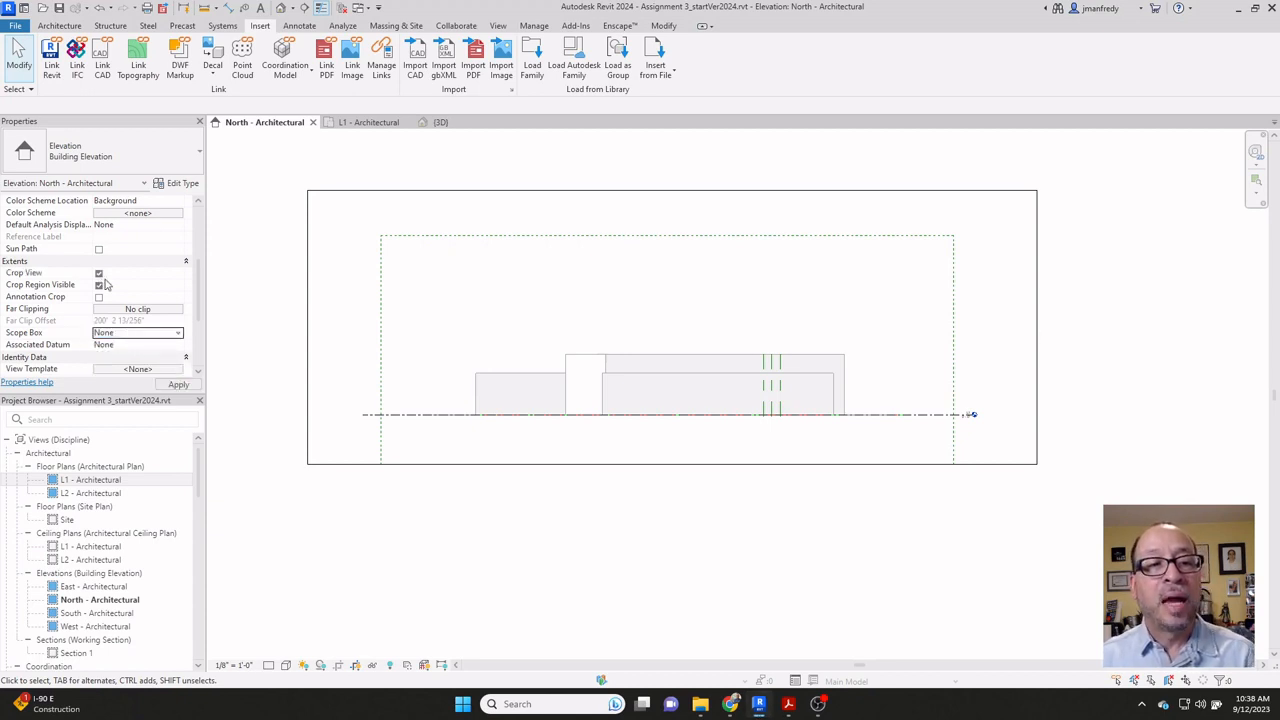
Step: Deselect the elevation's crop region and turn off Crop View for the North - Architectural elevation
click(308, 256)
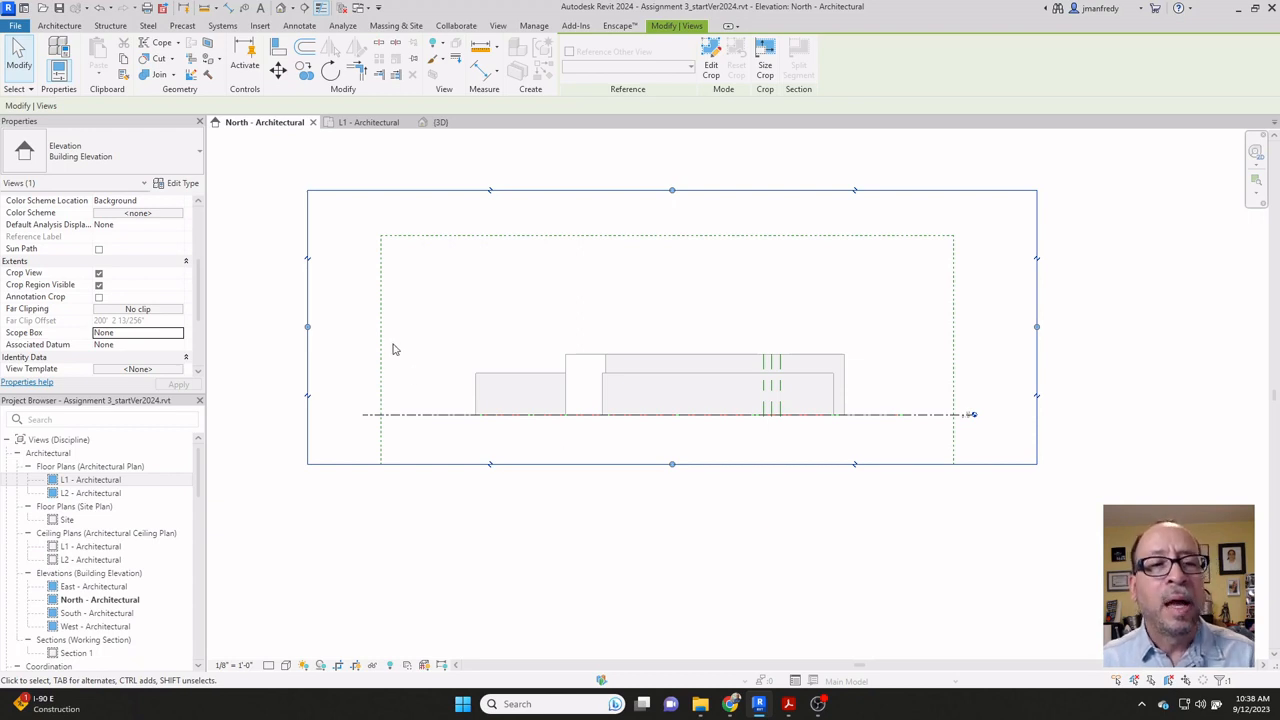
key(Escape)
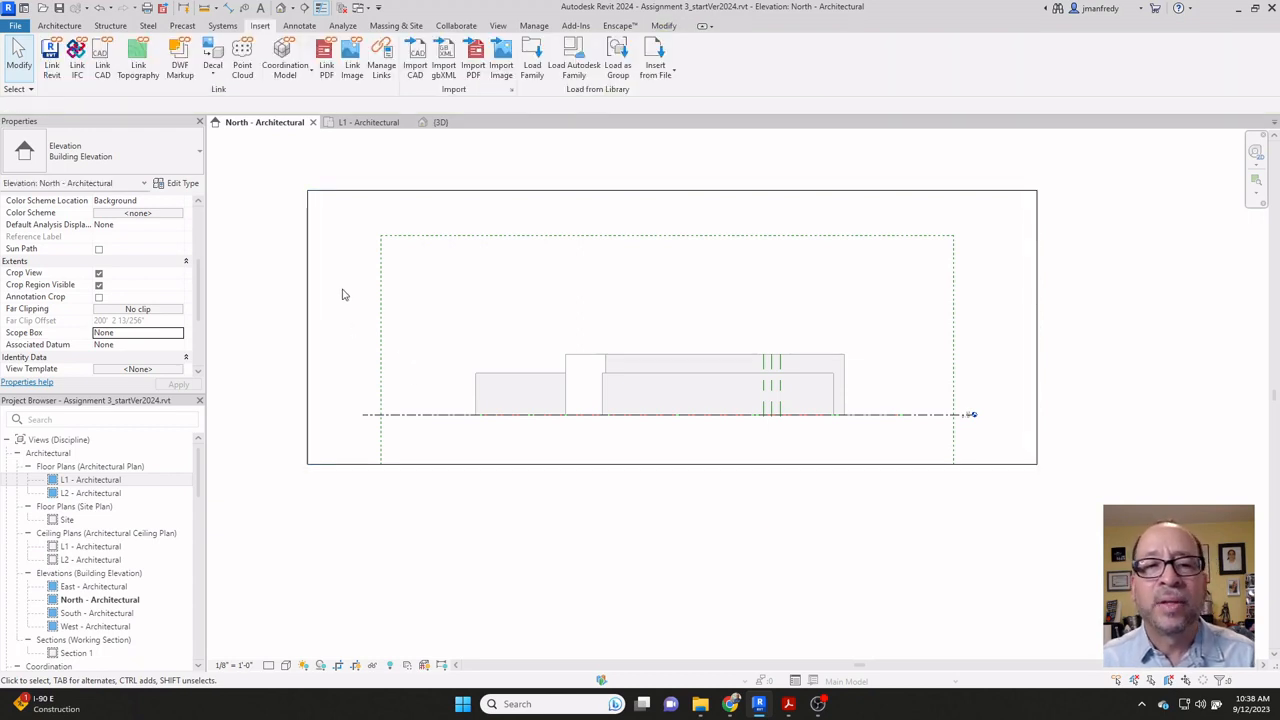
click(98, 273)
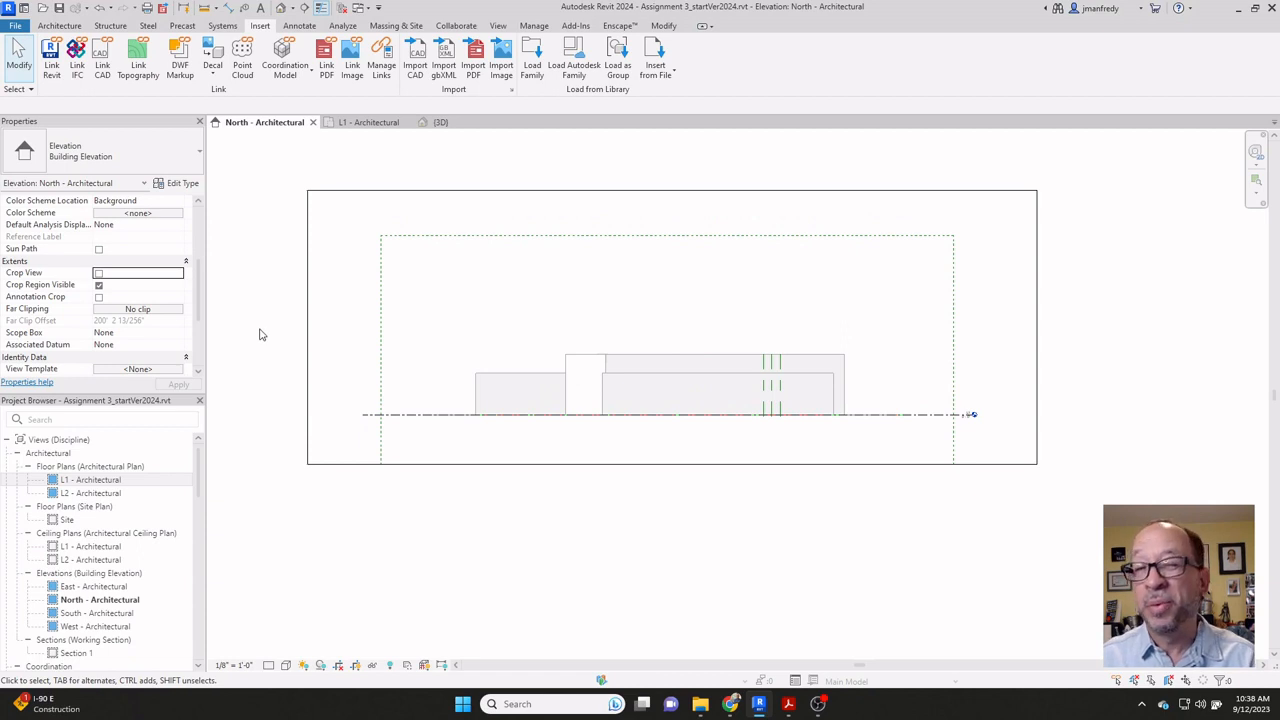
Step: Examine the full extents of the uncropped North elevation for the linked exterior elevation drawing
key(z)
key(f)
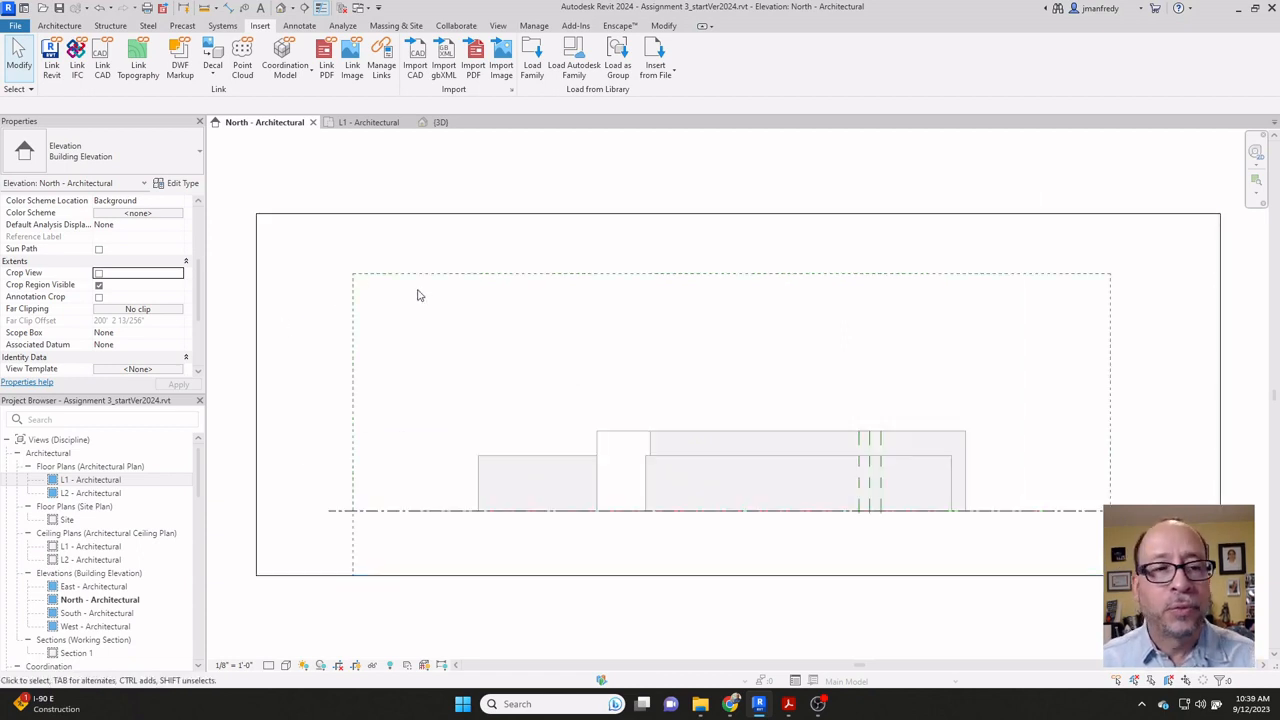
scroll(418, 293, down, 5)
scroll(420, 308, down, 4)
mouse_move(466, 427)
middle_down()
mouse_move(517, 286)
mouse_move(538, 436)
middle_up()
scroll(523, 291, up, 10)
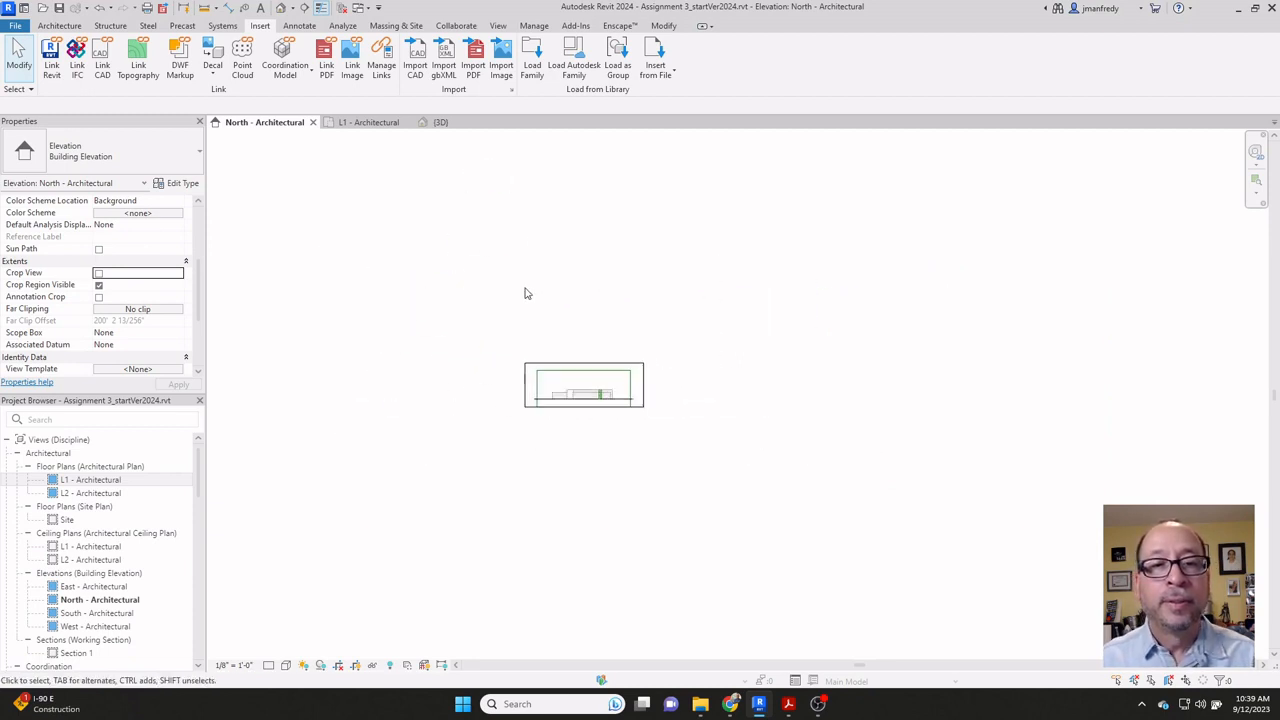
middle_drag(585, 358, 543, 229)
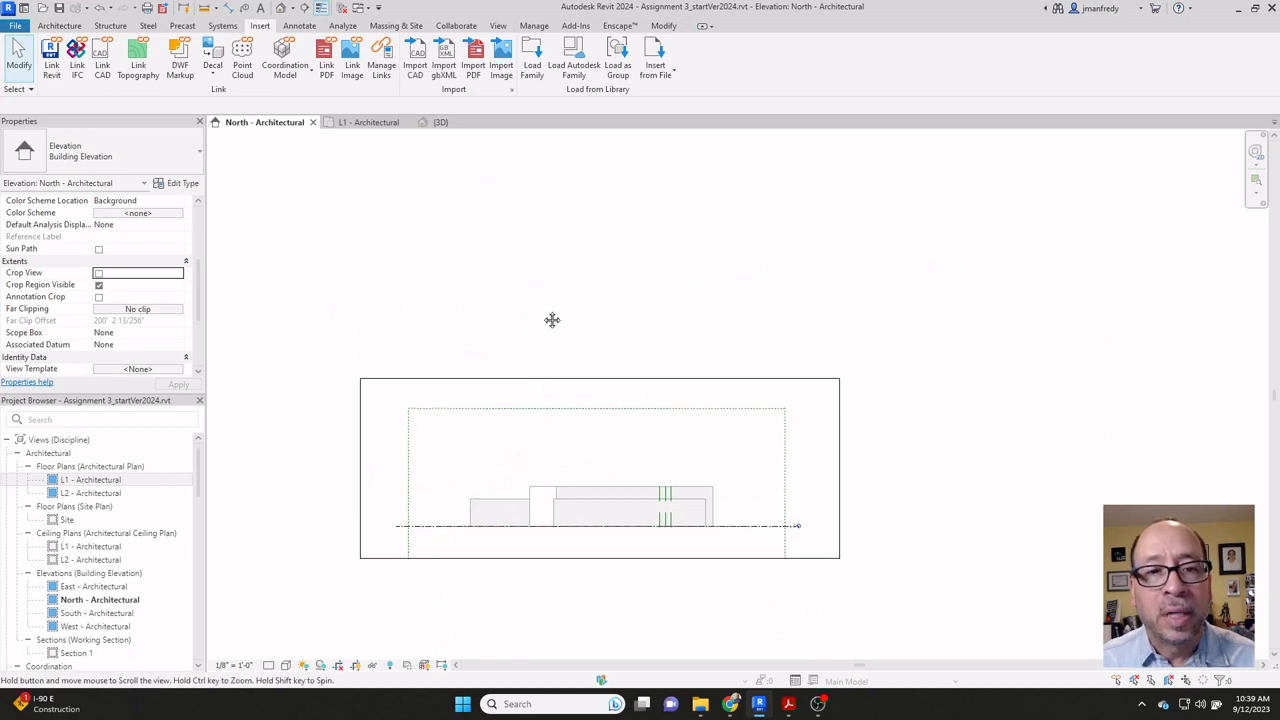
middle_drag(551, 320, 554, 203)
scroll(538, 253, up, 4)
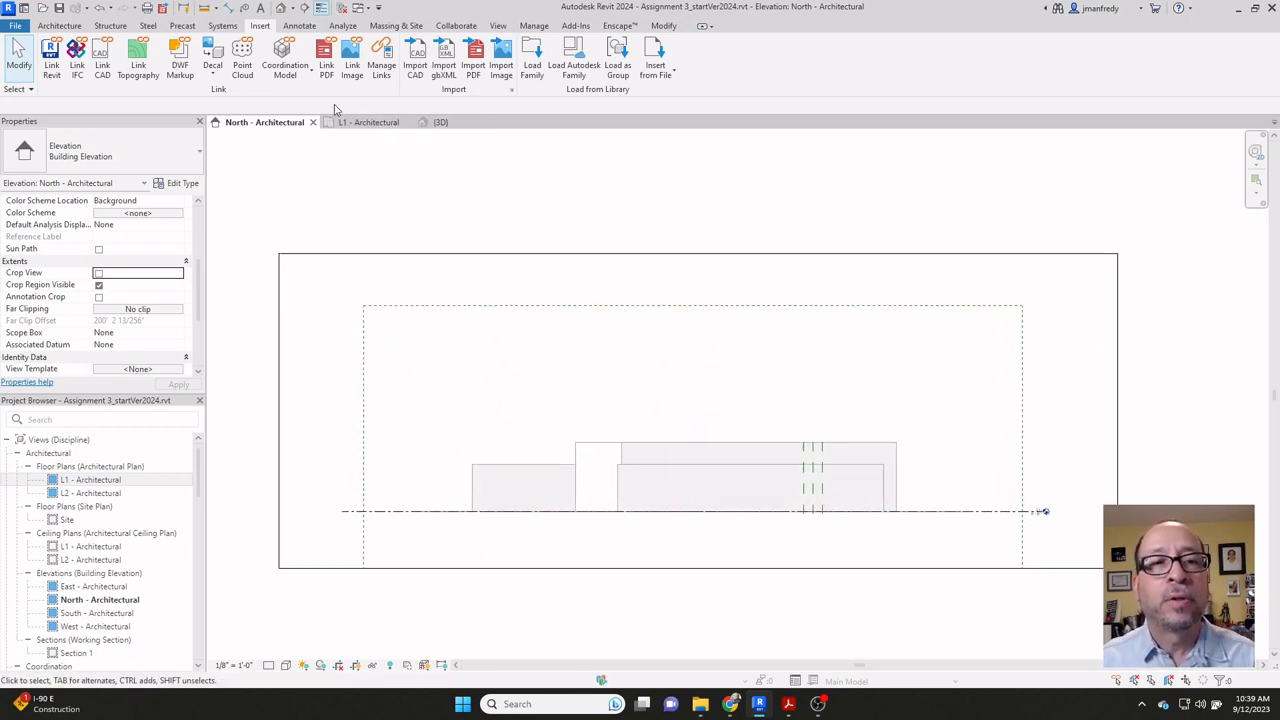
Step: Close the inactive views and open the default 3D view to locate the linked elevation drawing
click(343, 9)
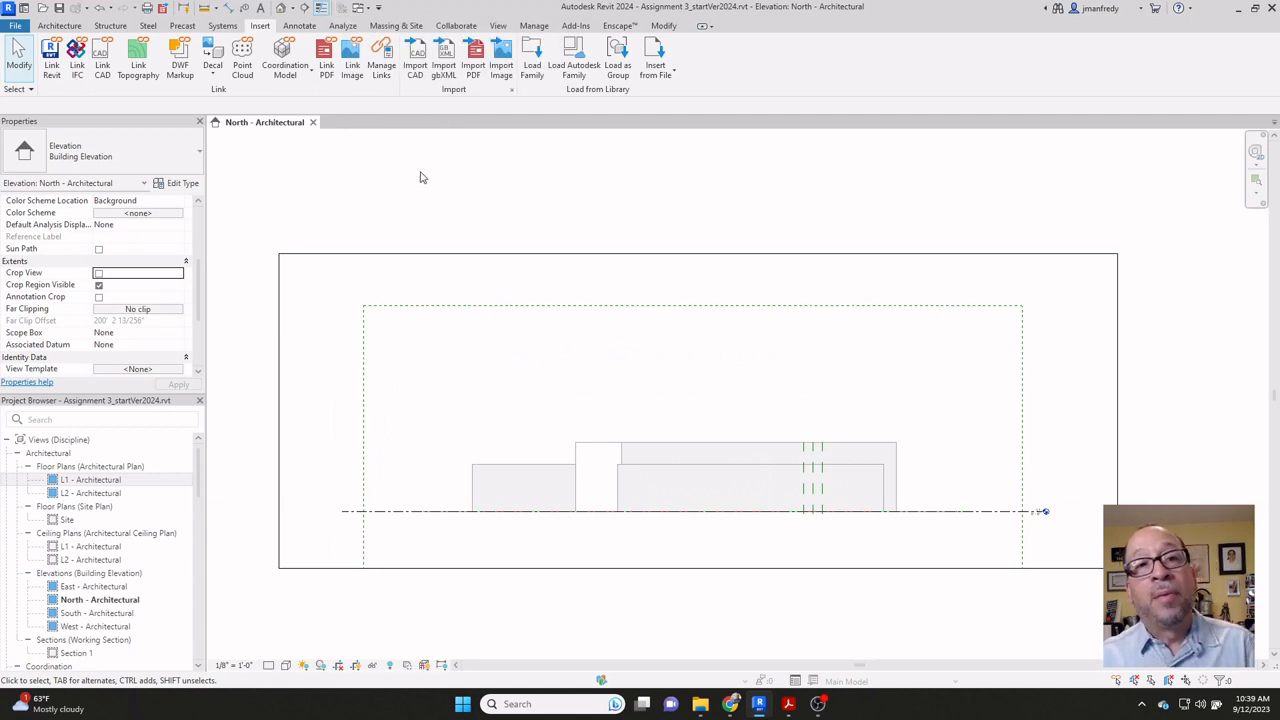
click(281, 9)
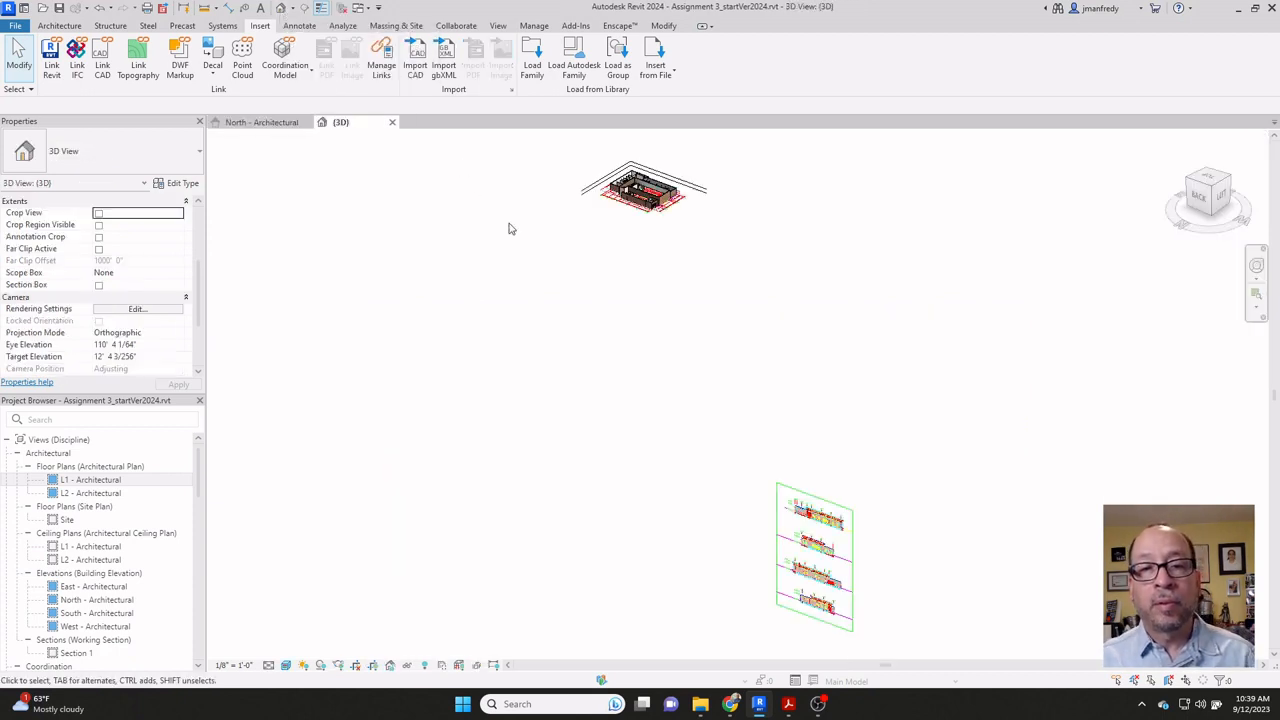
Step: Orient the 3D view to the top and move the linked A-EL01-ext.dwg closer to the building's floor plan
scroll(513, 228, down, 2)
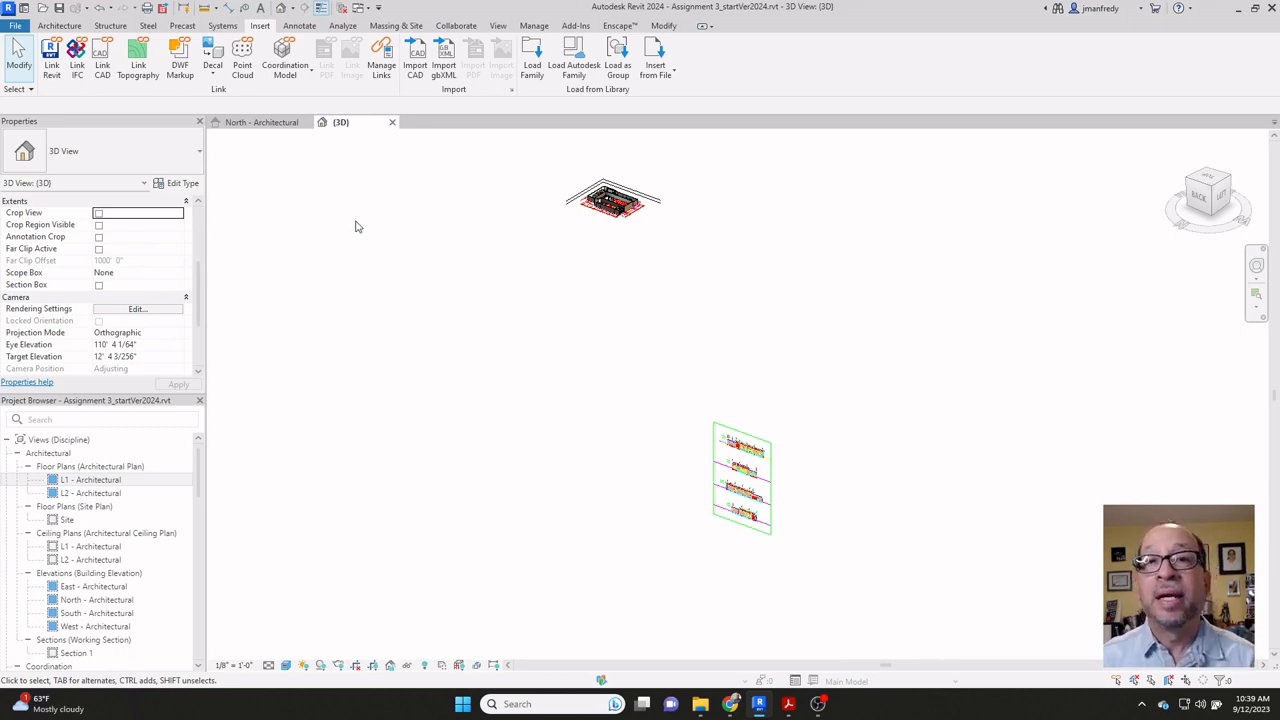
click(1208, 179)
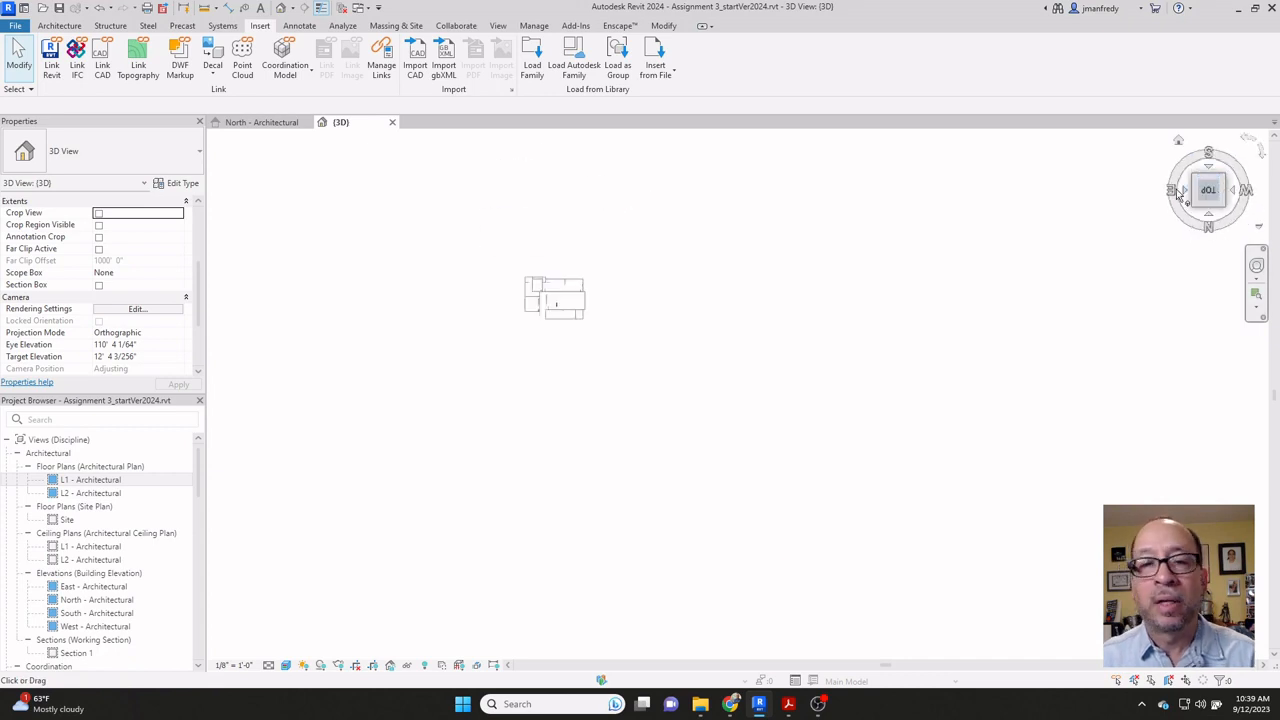
click(855, 428)
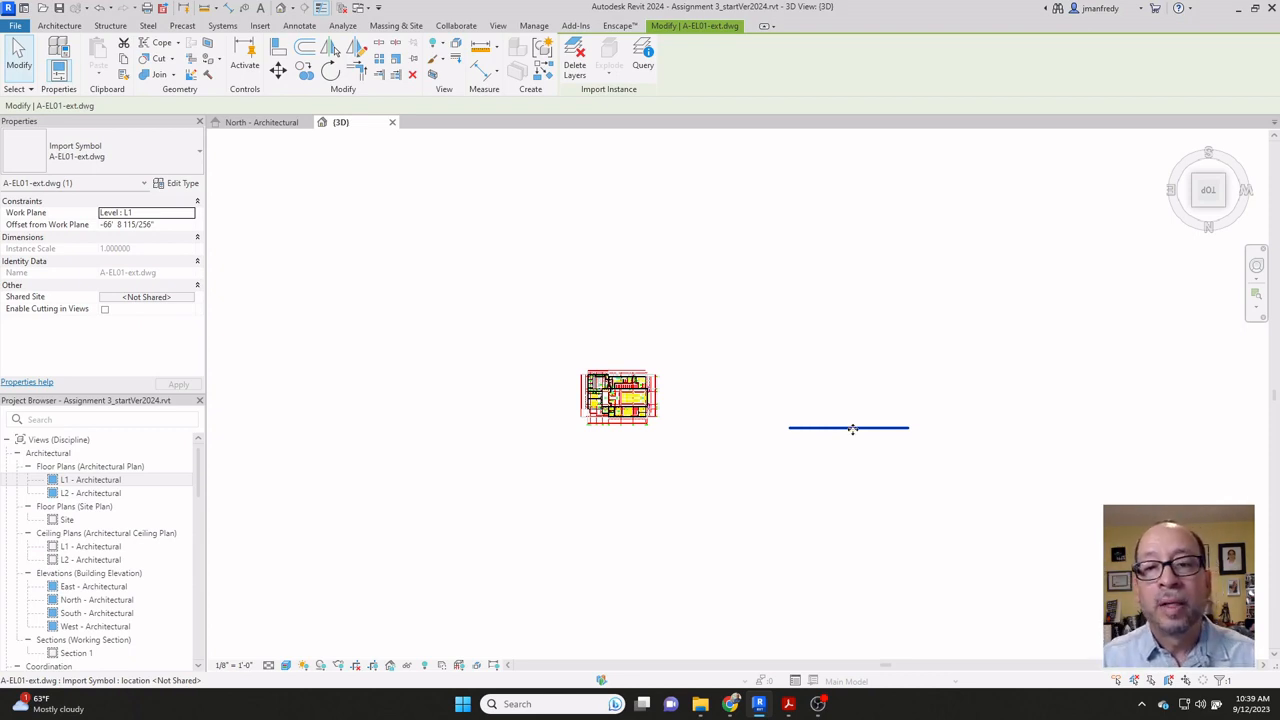
drag(855, 428, 655, 405)
scroll(637, 422, up, 5)
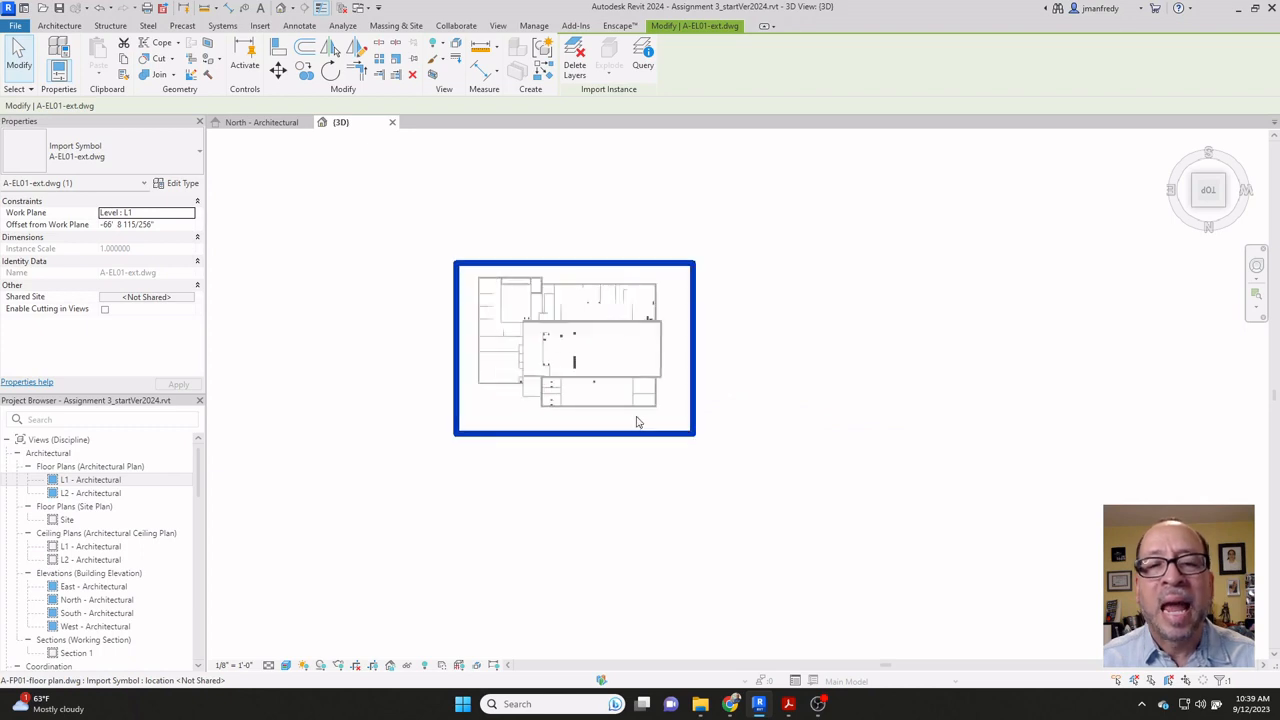
scroll(657, 405, up, 1)
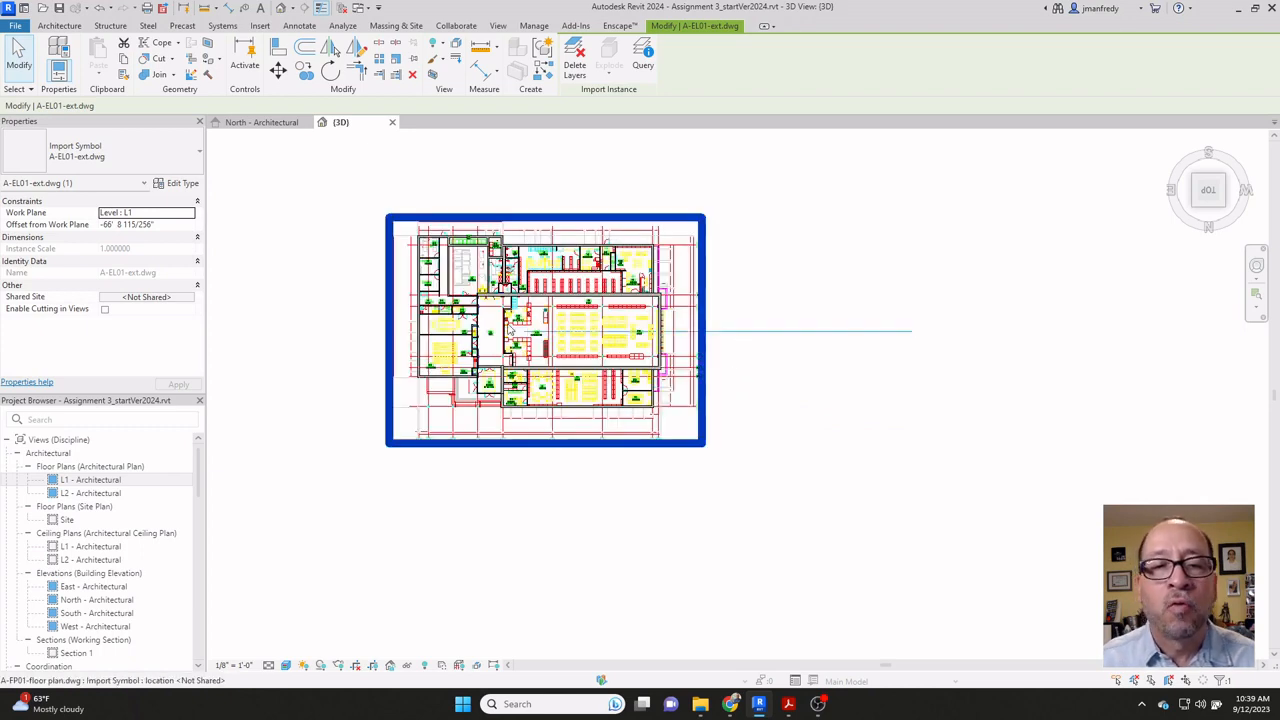
scroll(692, 453, down, 1)
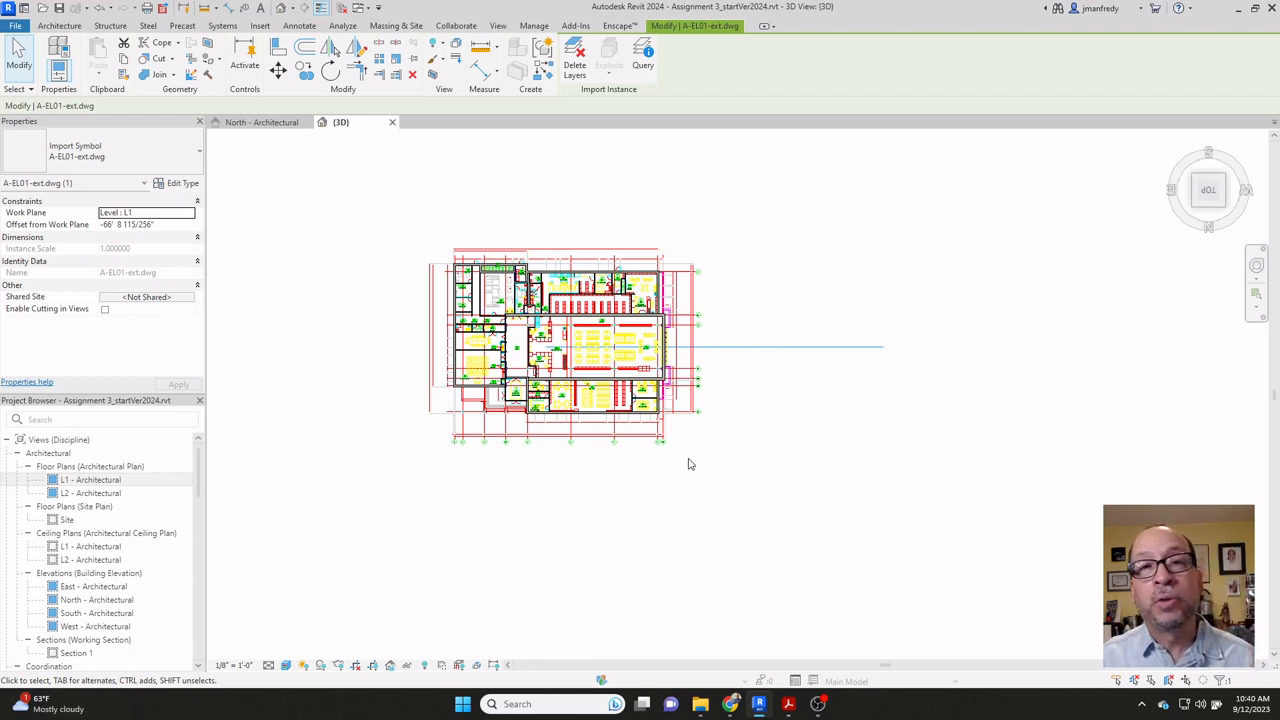
Step: Return to the North elevation and move the linked elevation drawing up beside the building model
click(259, 122)
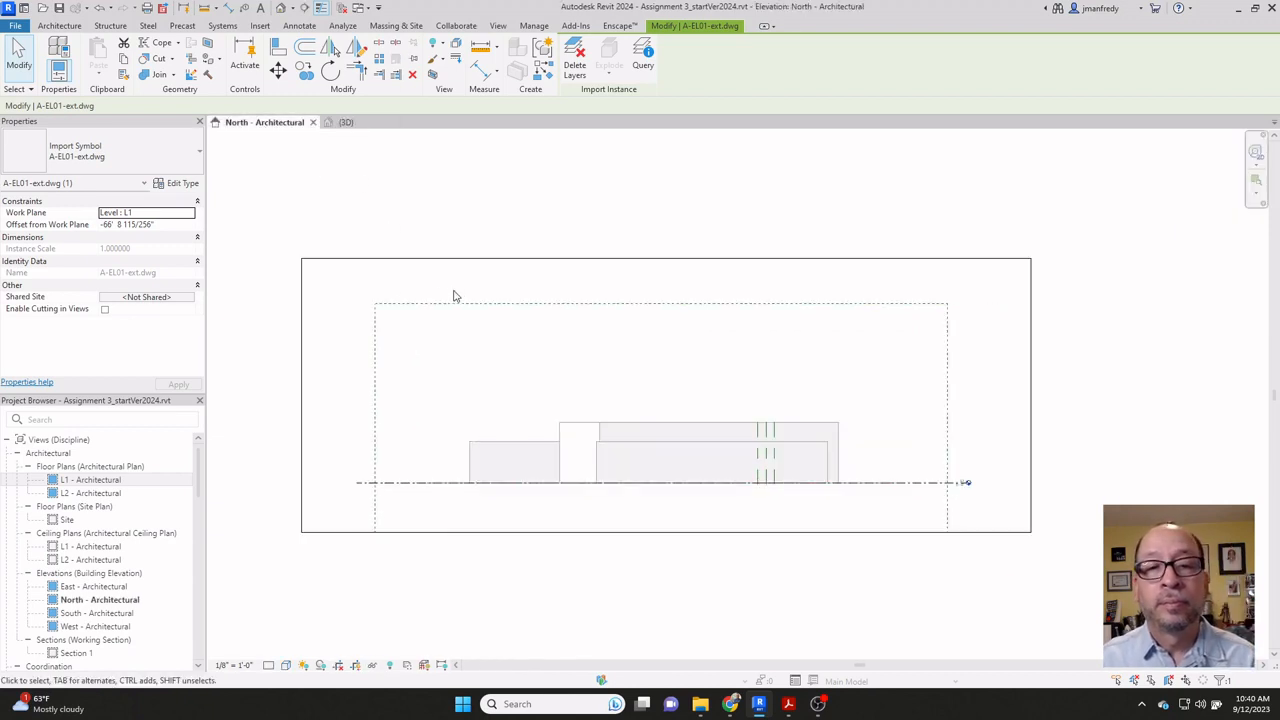
key(z)
key(f)
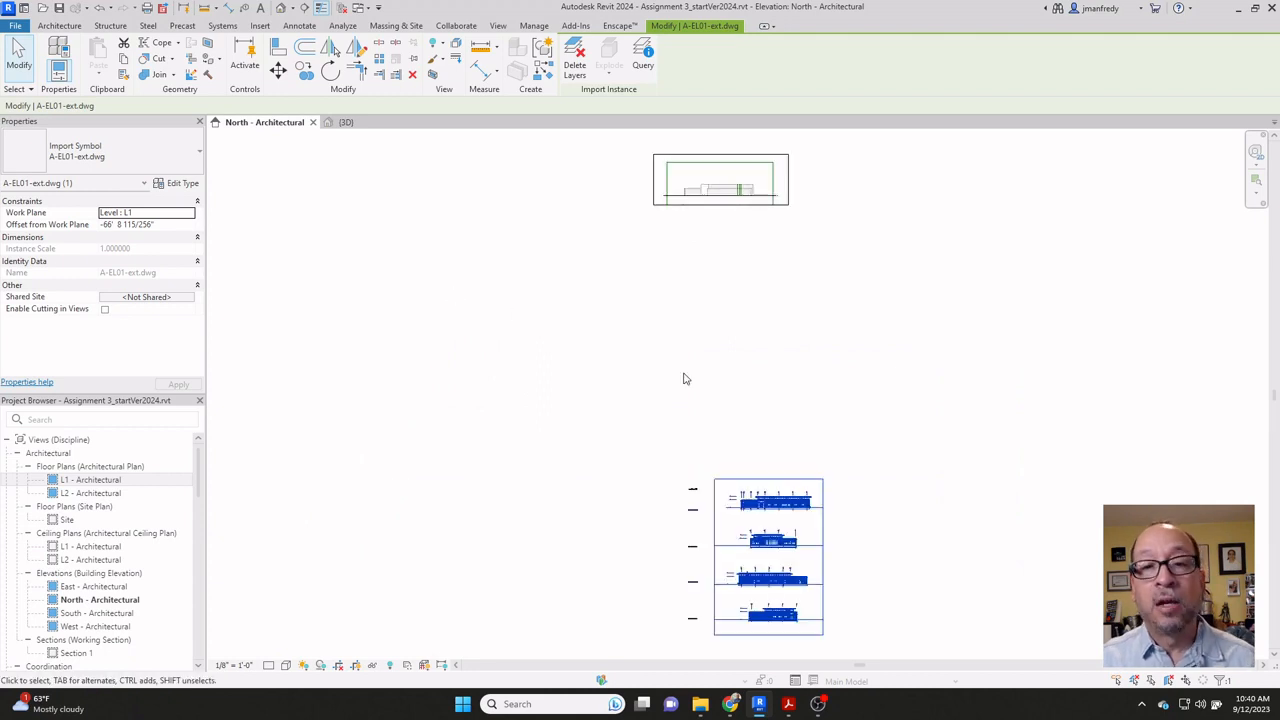
click(683, 379)
middle_drag(751, 423, 677, 414)
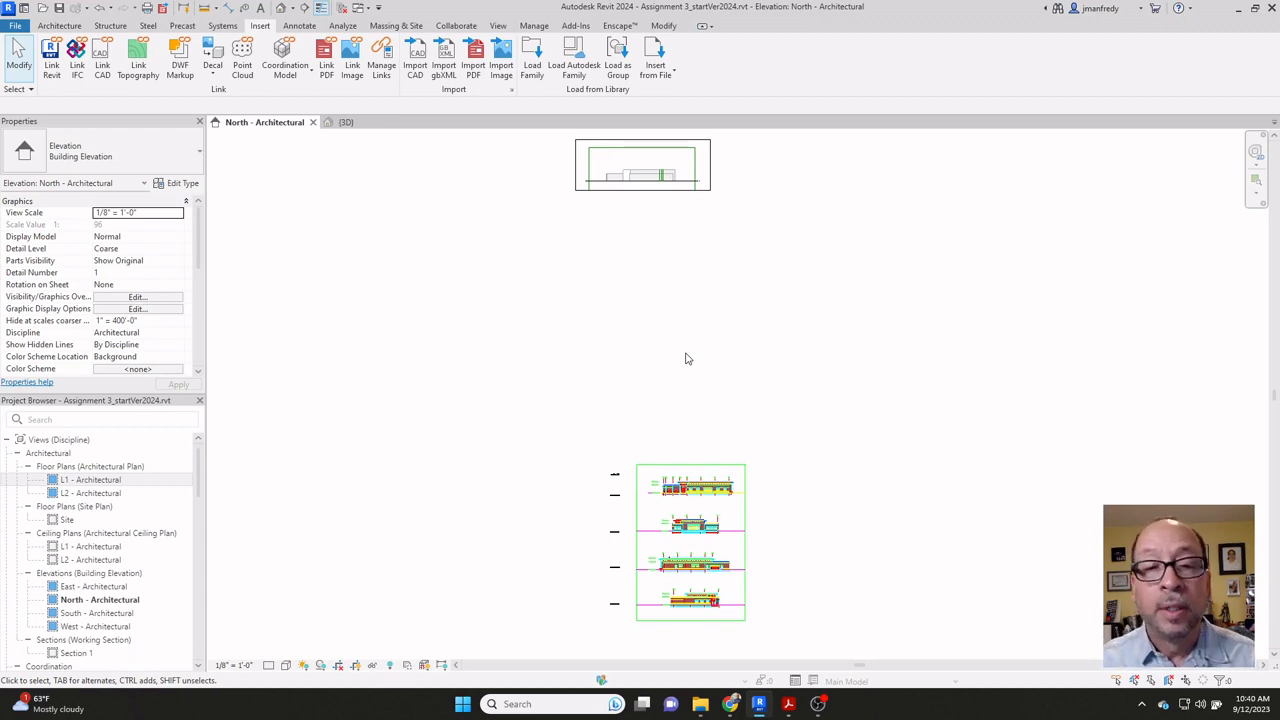
click(687, 464)
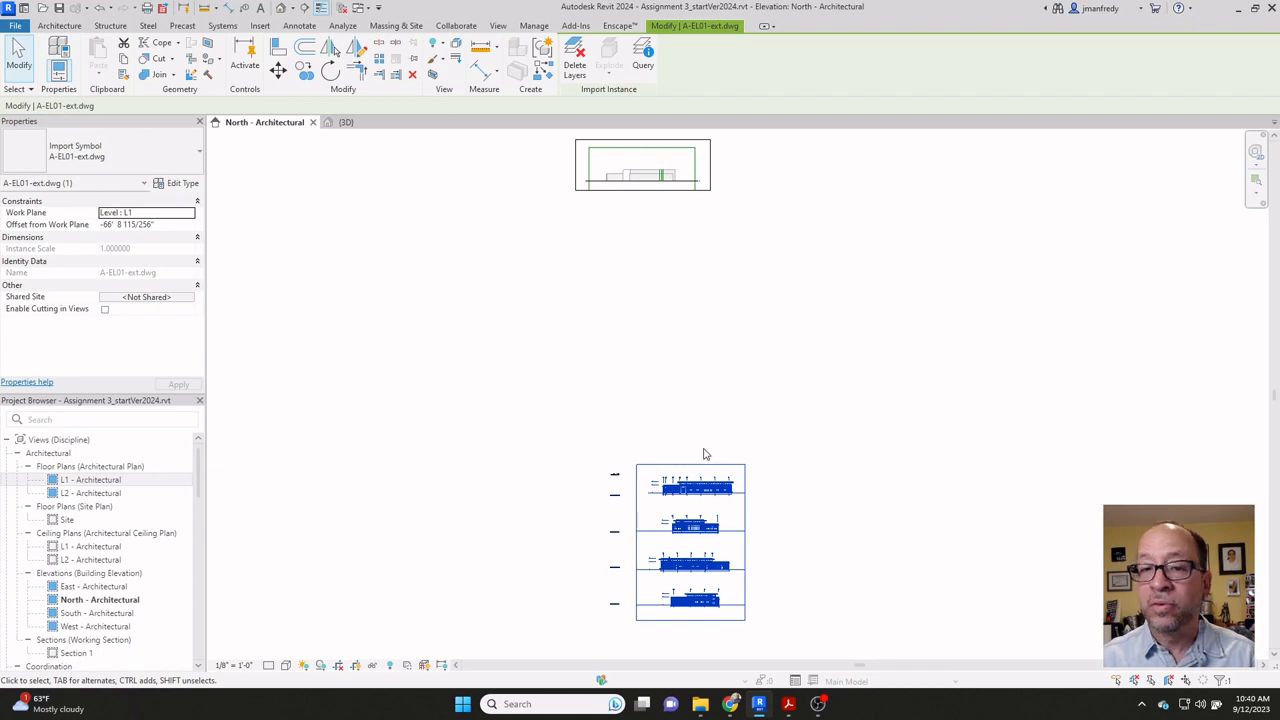
drag(678, 488, 754, 163)
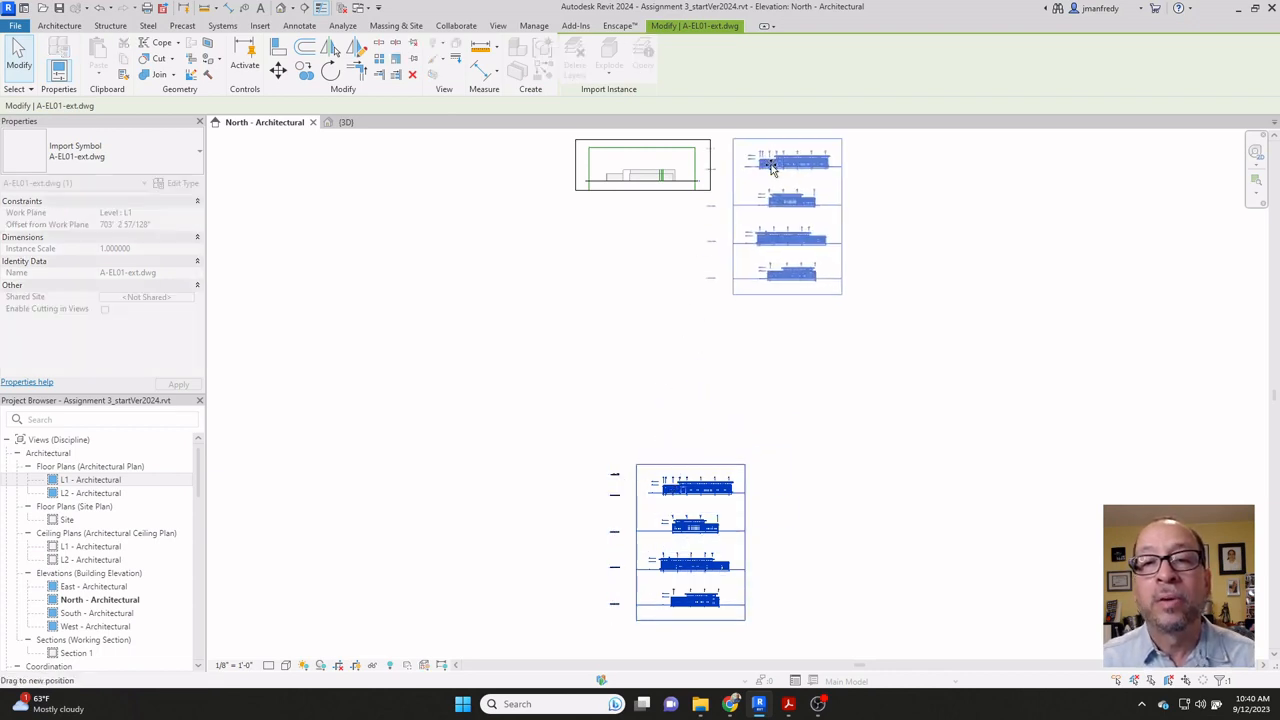
Step: Shift the linked drawing nearer the model, with its north elevation's slab line close to level L1, and deselect it
scroll(690, 215, up, 2)
middle_drag(682, 224, 620, 351)
scroll(620, 351, up, 2)
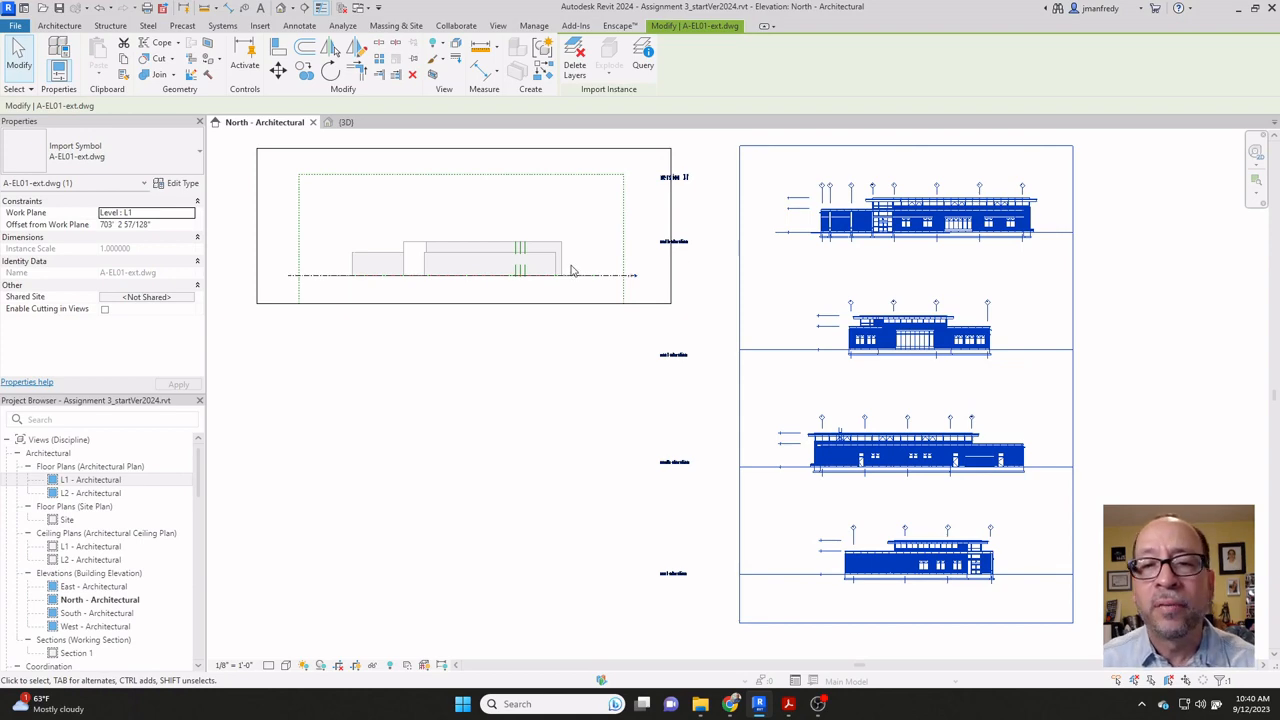
scroll(720, 255, up, 1)
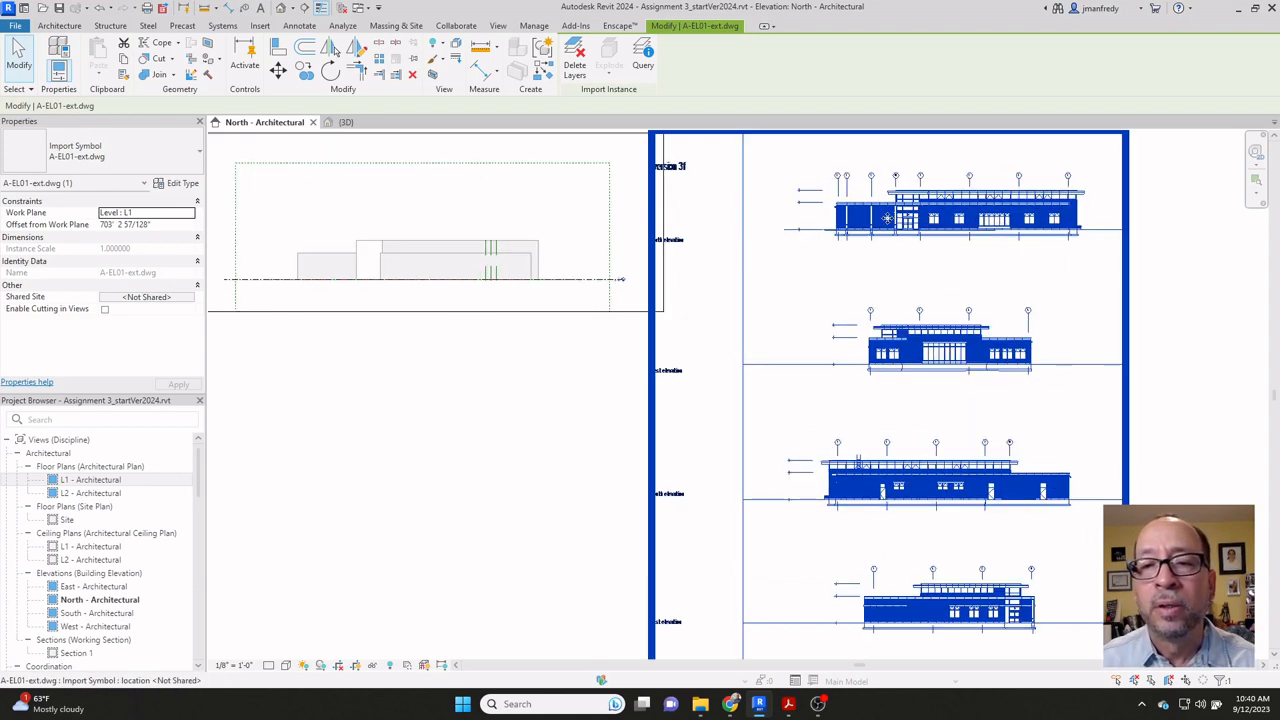
drag(887, 218, 733, 262)
scroll(659, 278, up, 2)
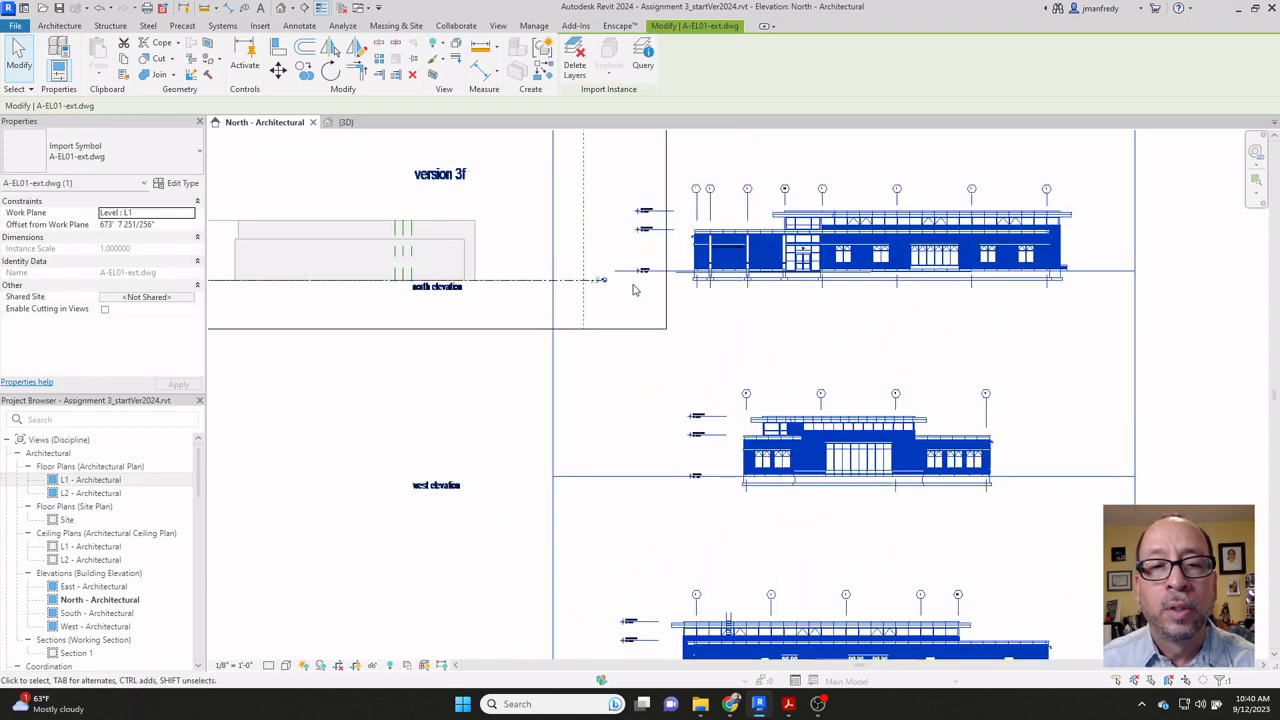
scroll(632, 290, up, 4)
key(Escape)
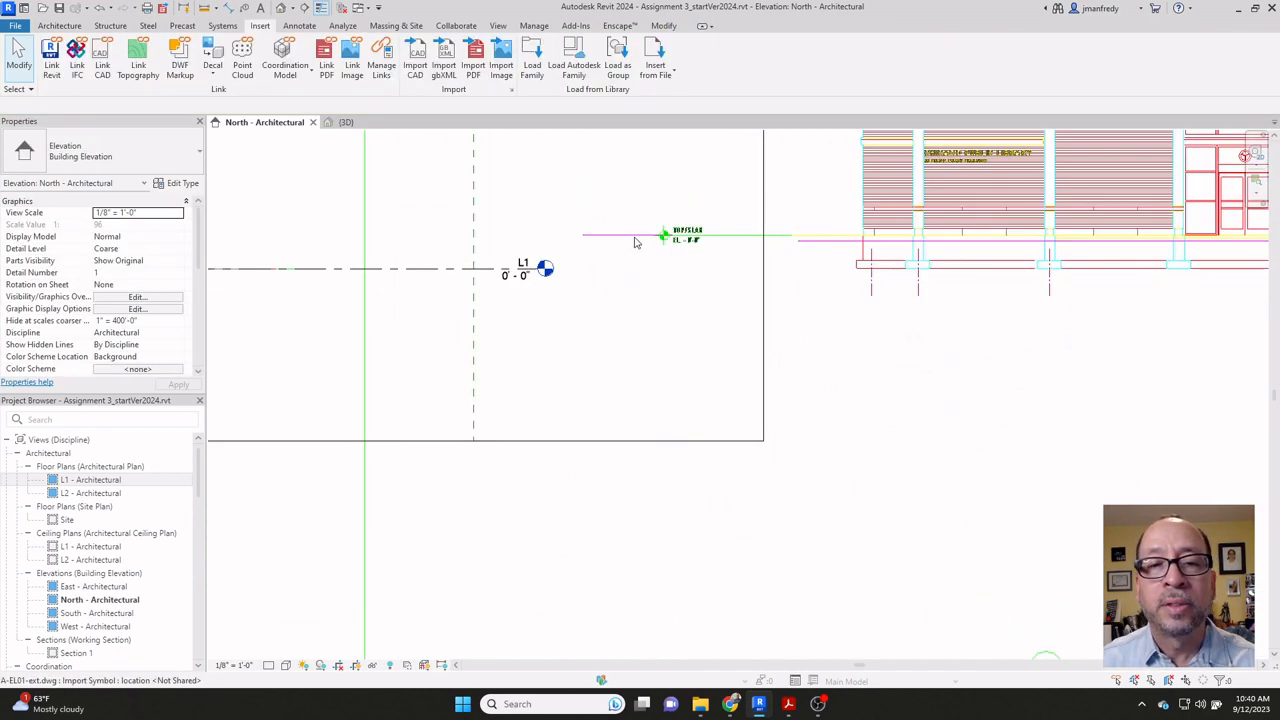
Step: Align the linked north elevation's slab level line to level L1 of the model
middle_drag(621, 323, 670, 337)
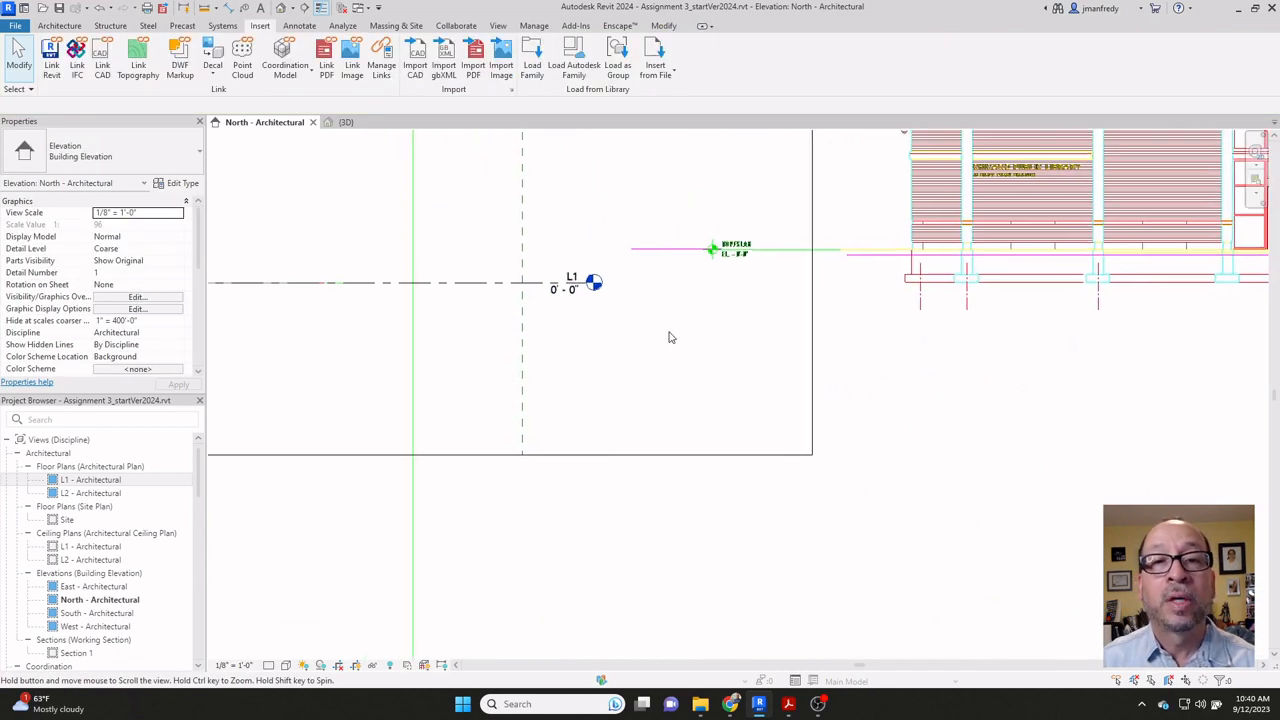
click(663, 25)
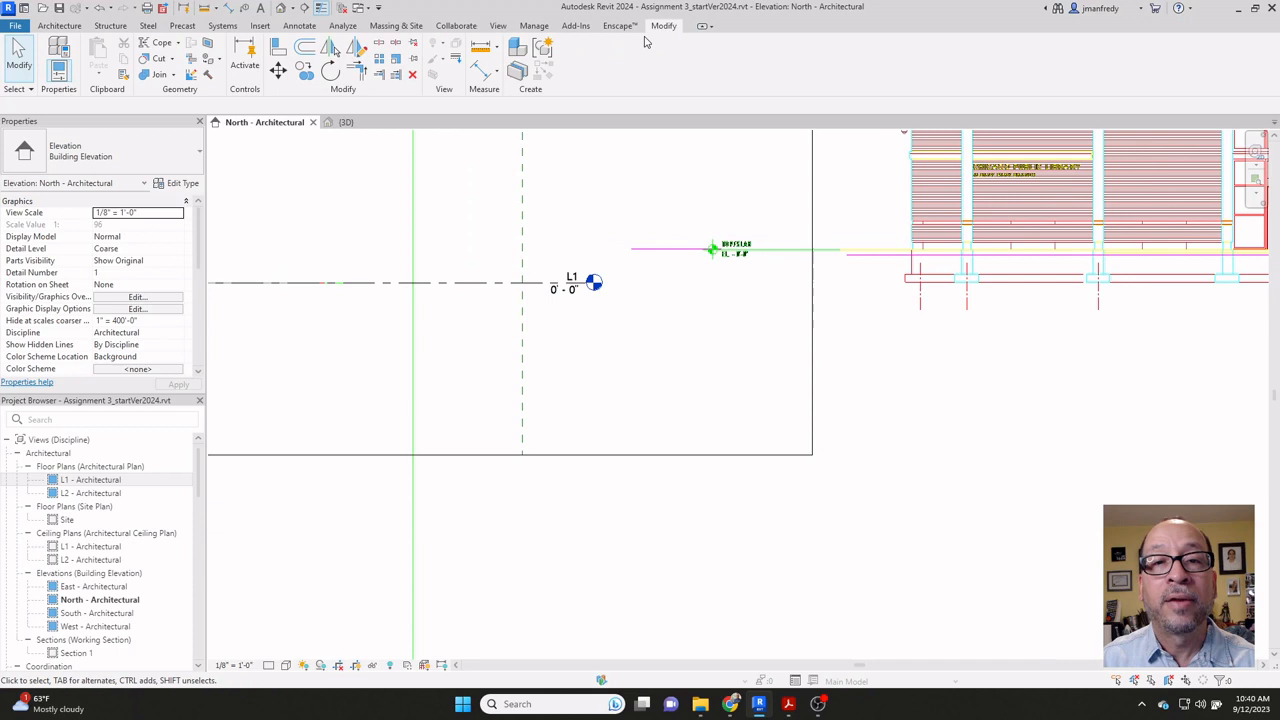
click(281, 50)
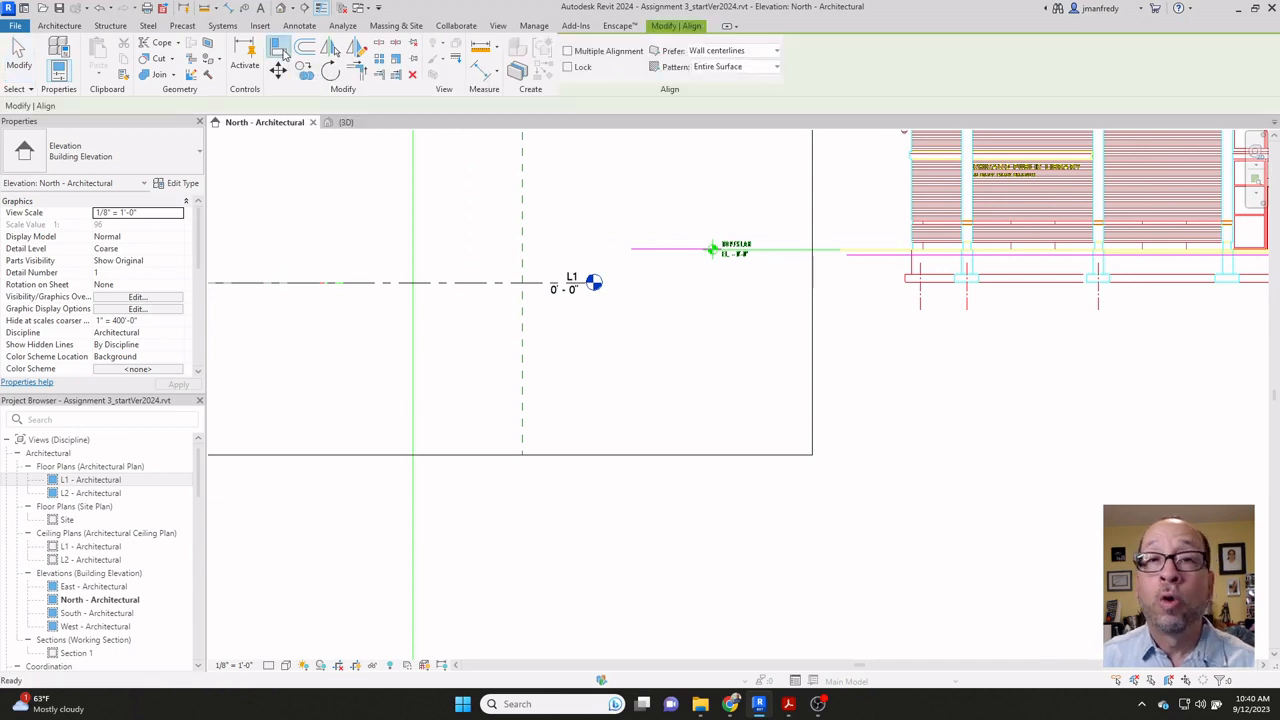
click(472, 286)
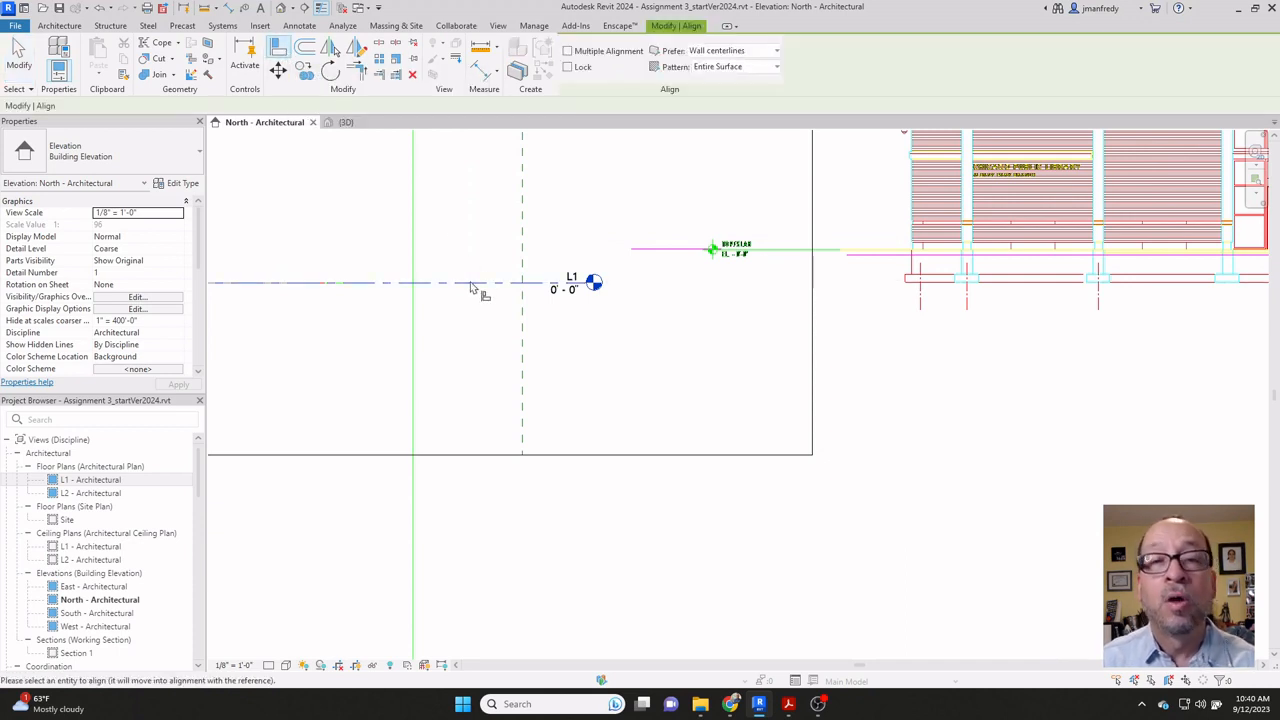
click(673, 258)
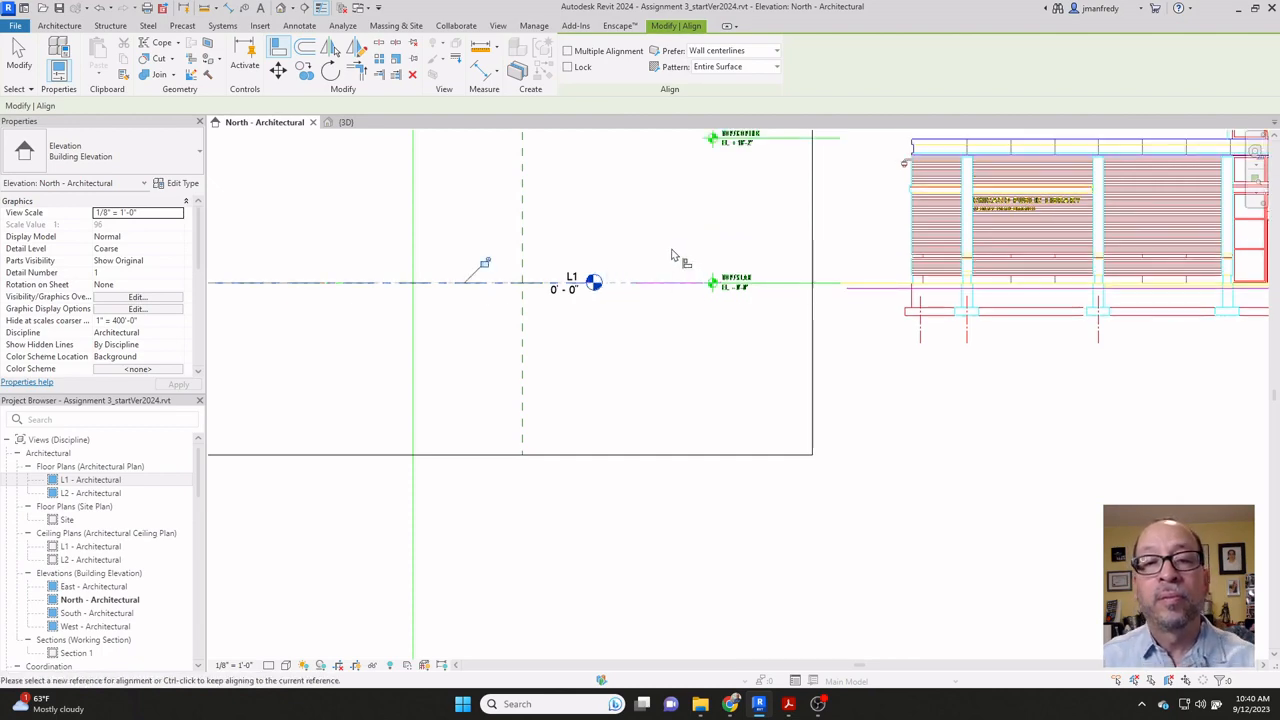
key(Escape)
Step: Pin the linked A-EL01-ext.dwg in place and deselect it
scroll(655, 357, down, 4)
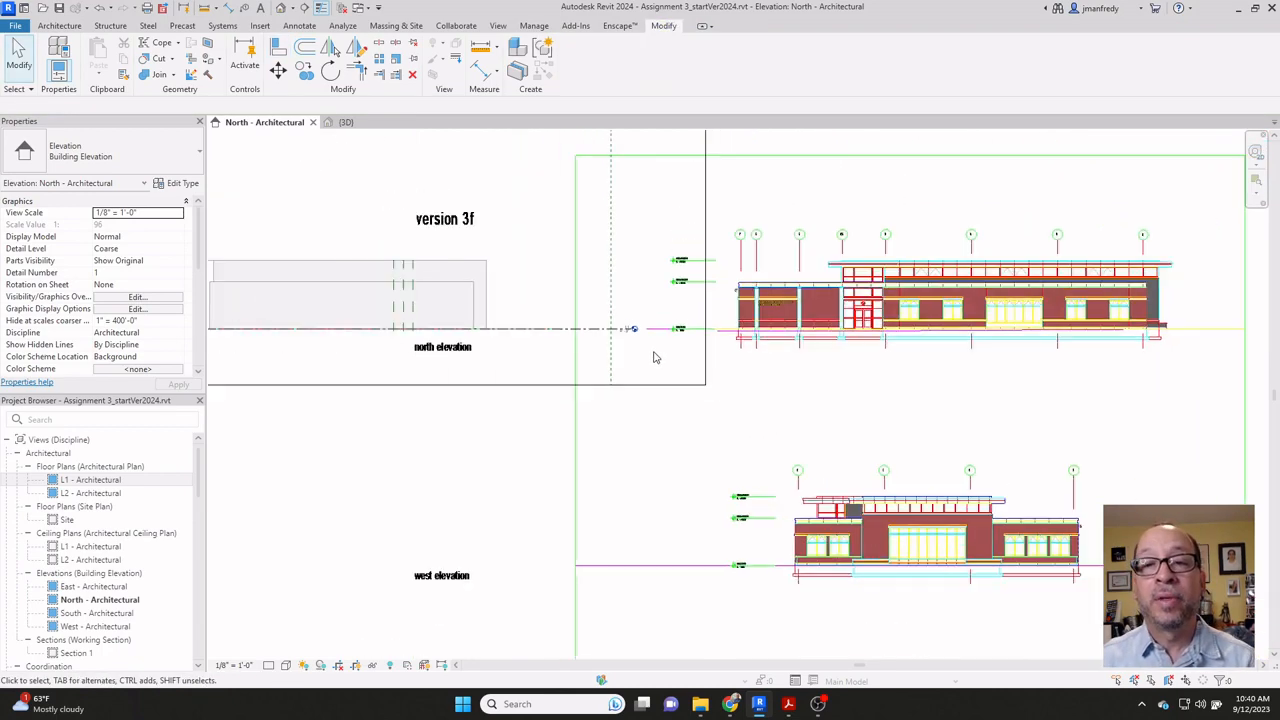
scroll(695, 426, down, 1)
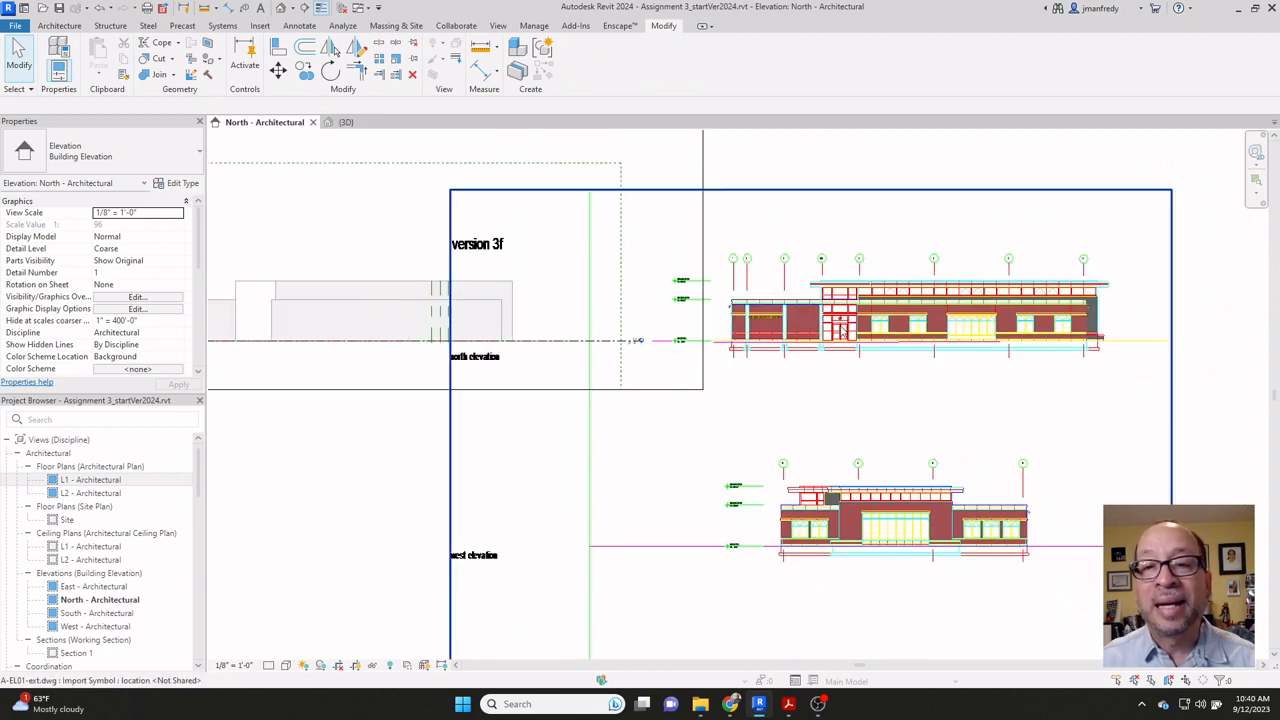
click(841, 330)
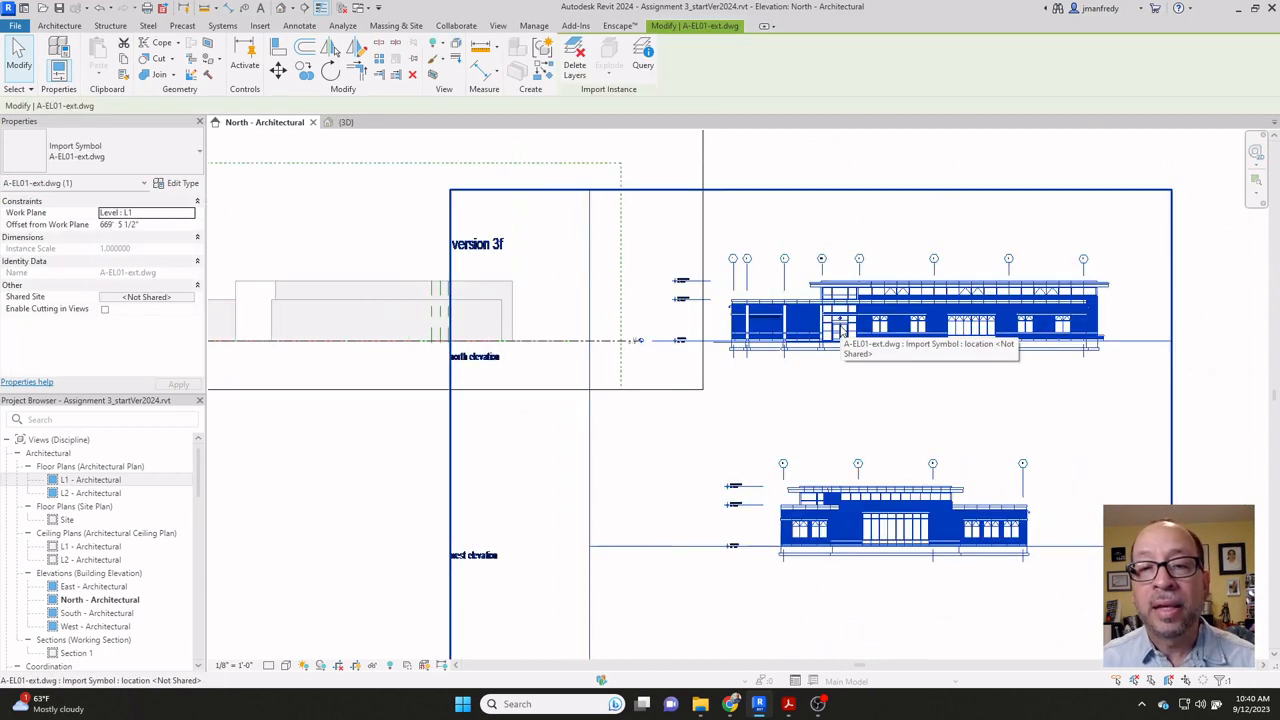
click(413, 62)
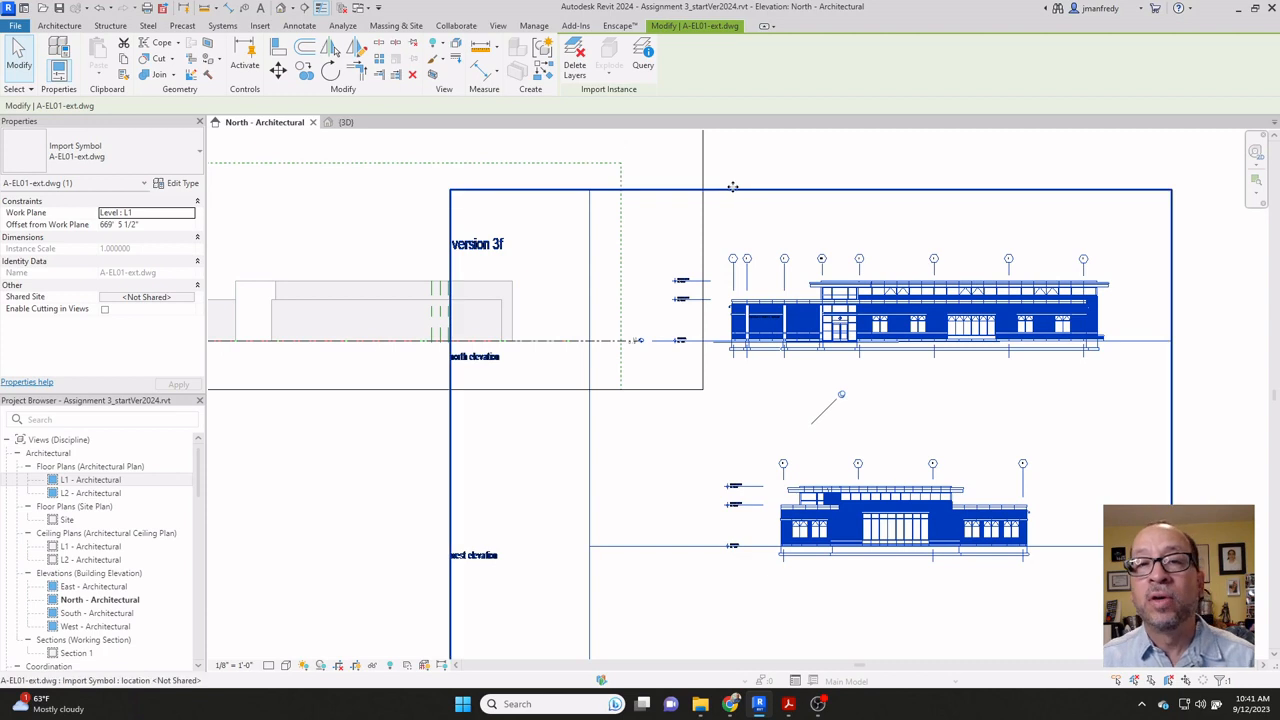
click(812, 186)
click(840, 293)
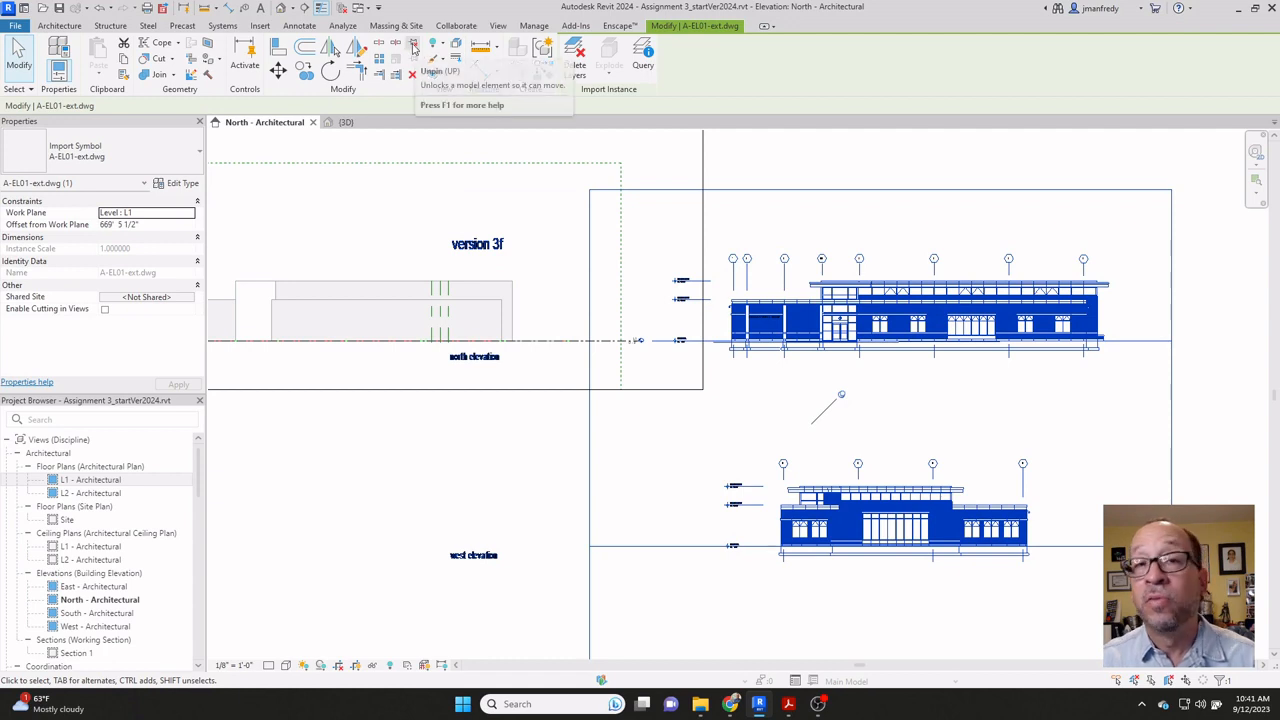
click(806, 396)
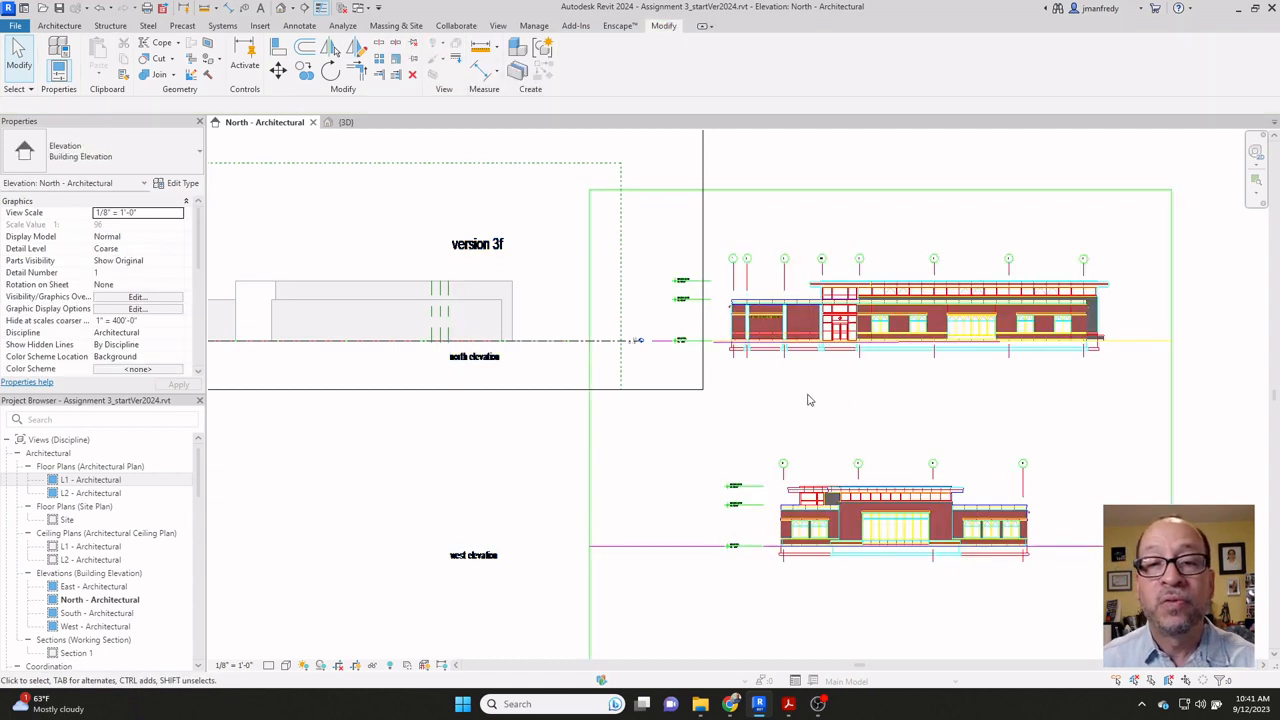
Step: Examine the model's reference planes and the window positions in the linked drawing's north brick wall
middle_drag(806, 396, 867, 381)
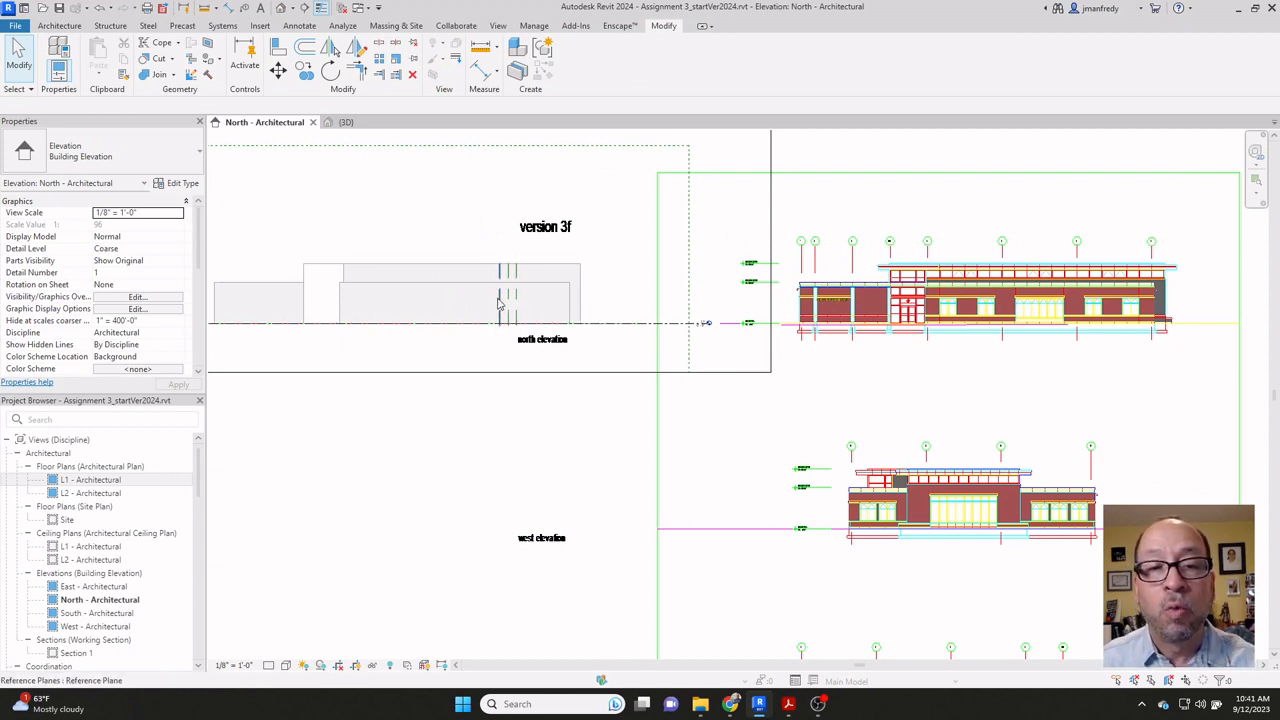
middle_drag(948, 376, 891, 399)
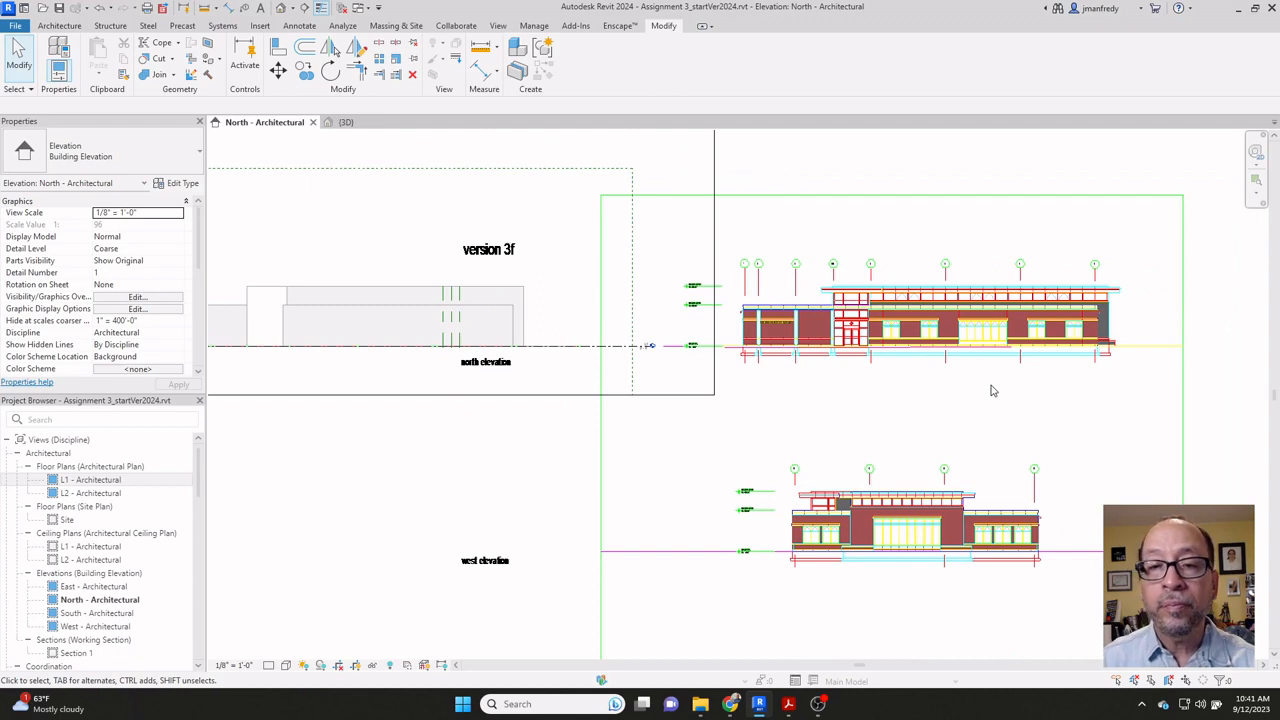
scroll(923, 386, up, 5)
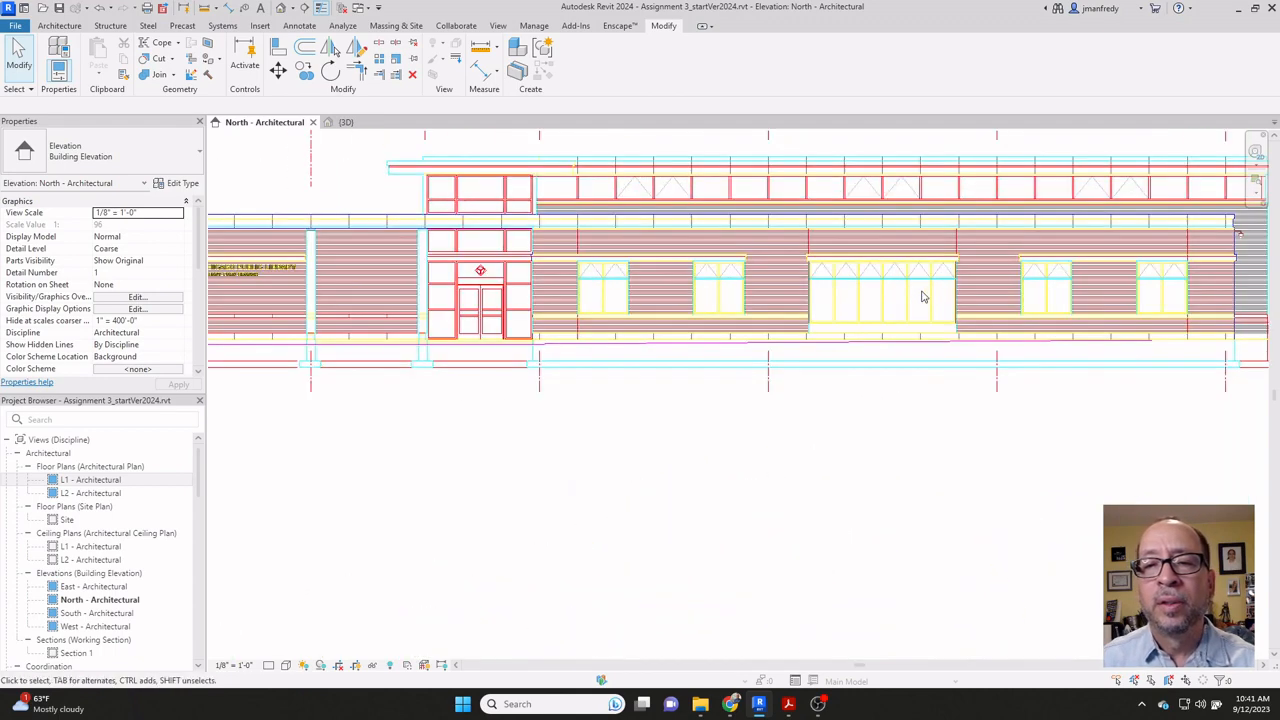
scroll(923, 296, up, 6)
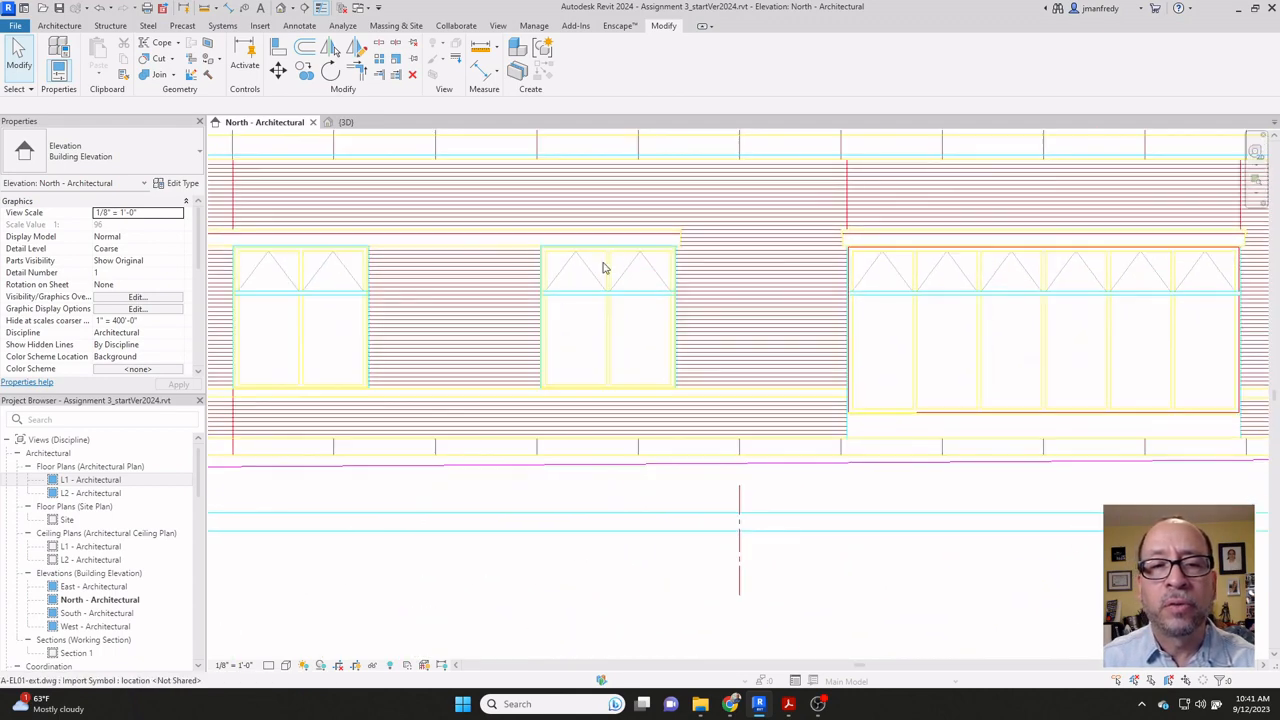
scroll(603, 268, up, 2)
middle_drag(567, 386, 649, 394)
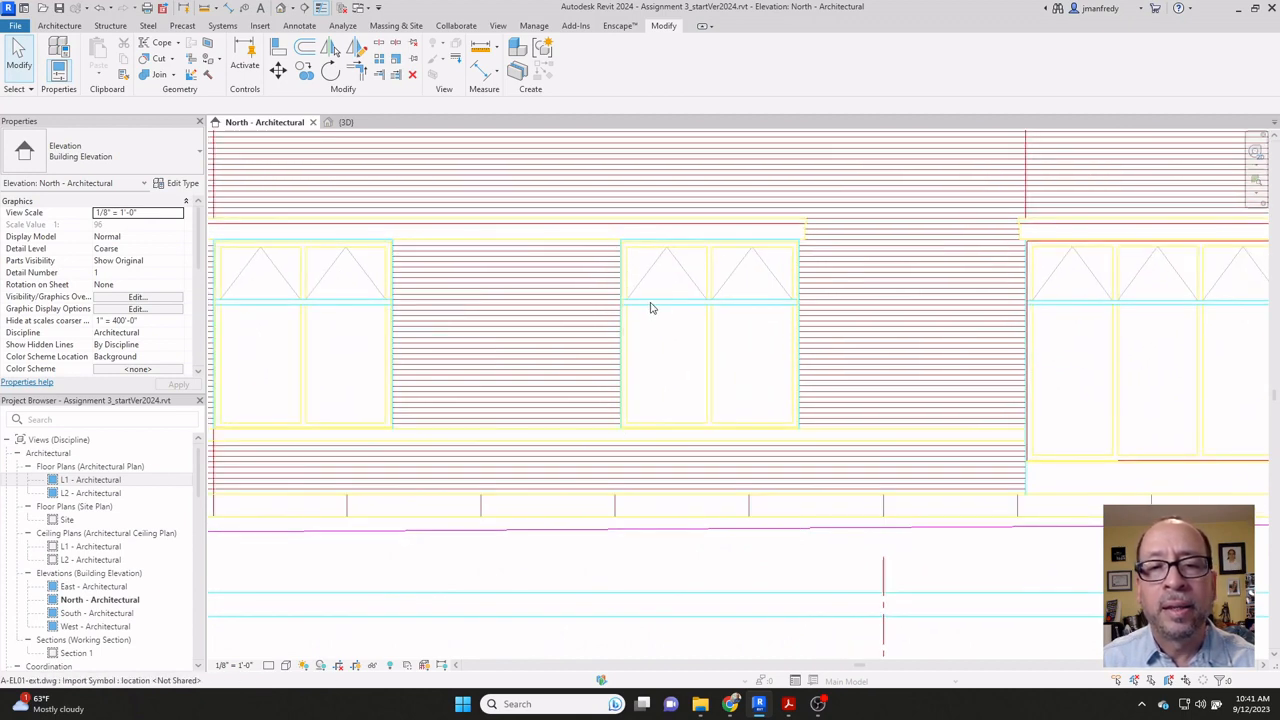
scroll(652, 307, up, 3)
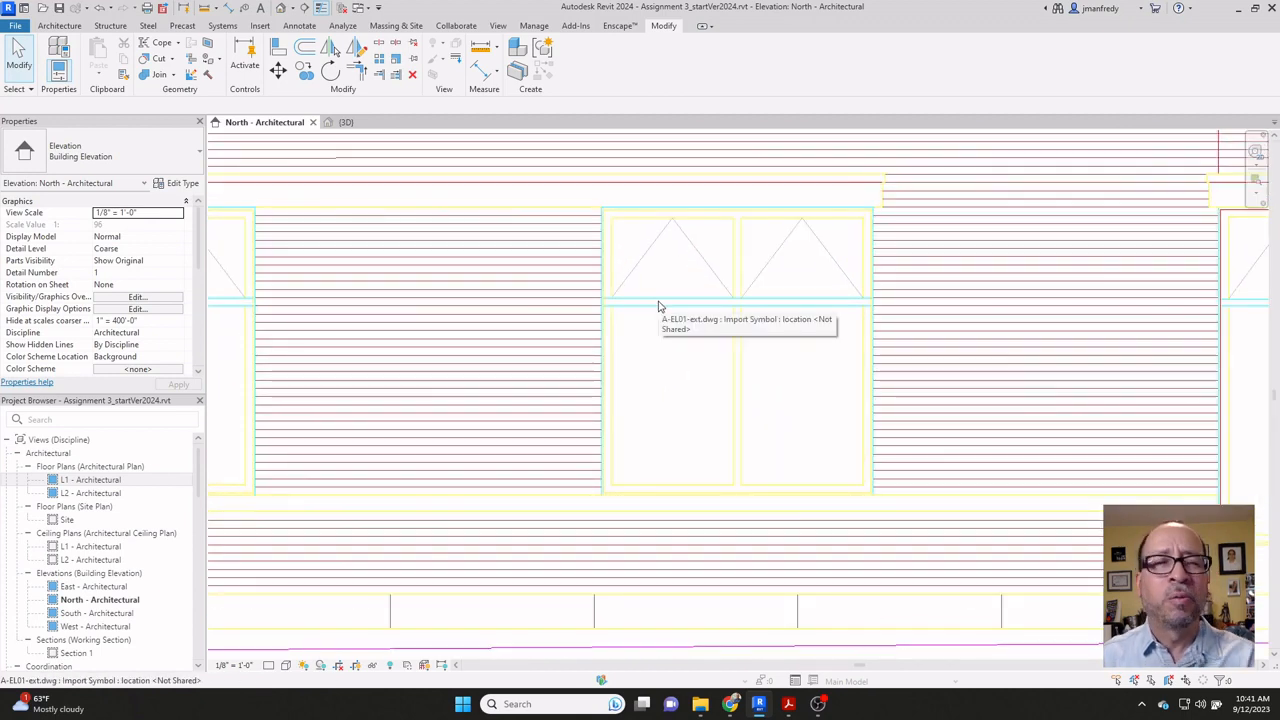
scroll(698, 329, down, 3)
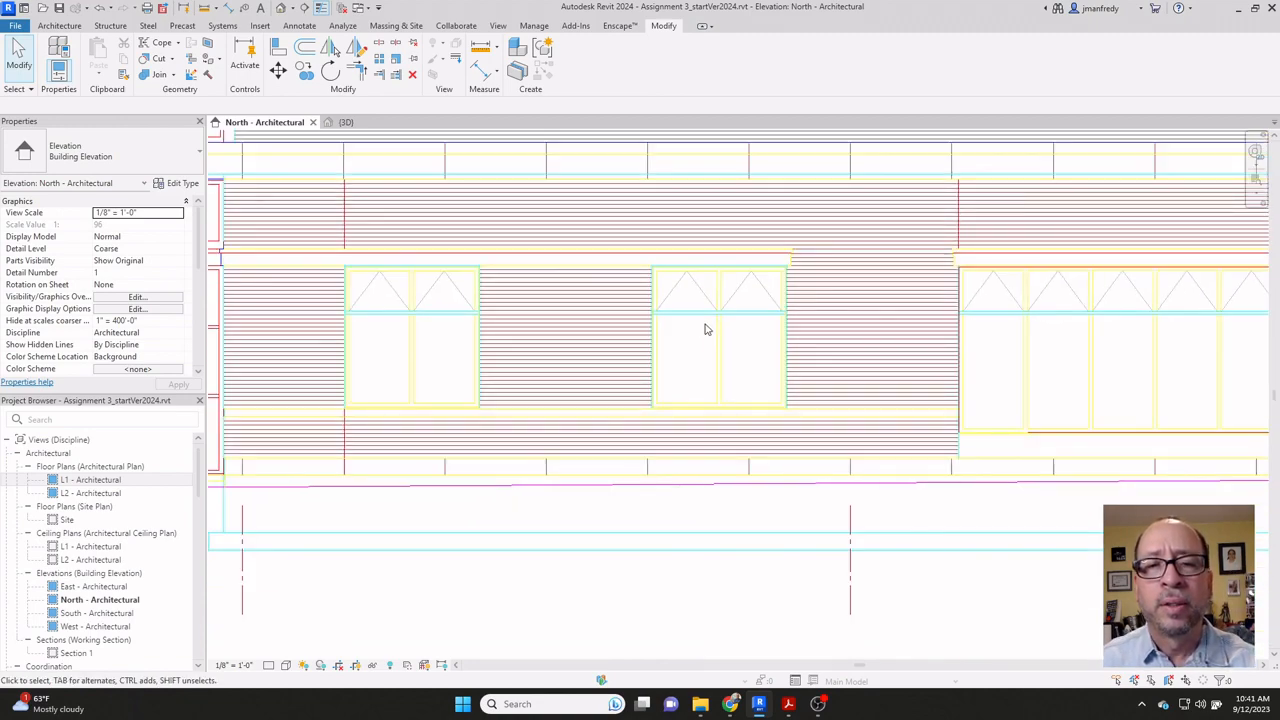
scroll(705, 329, down, 6)
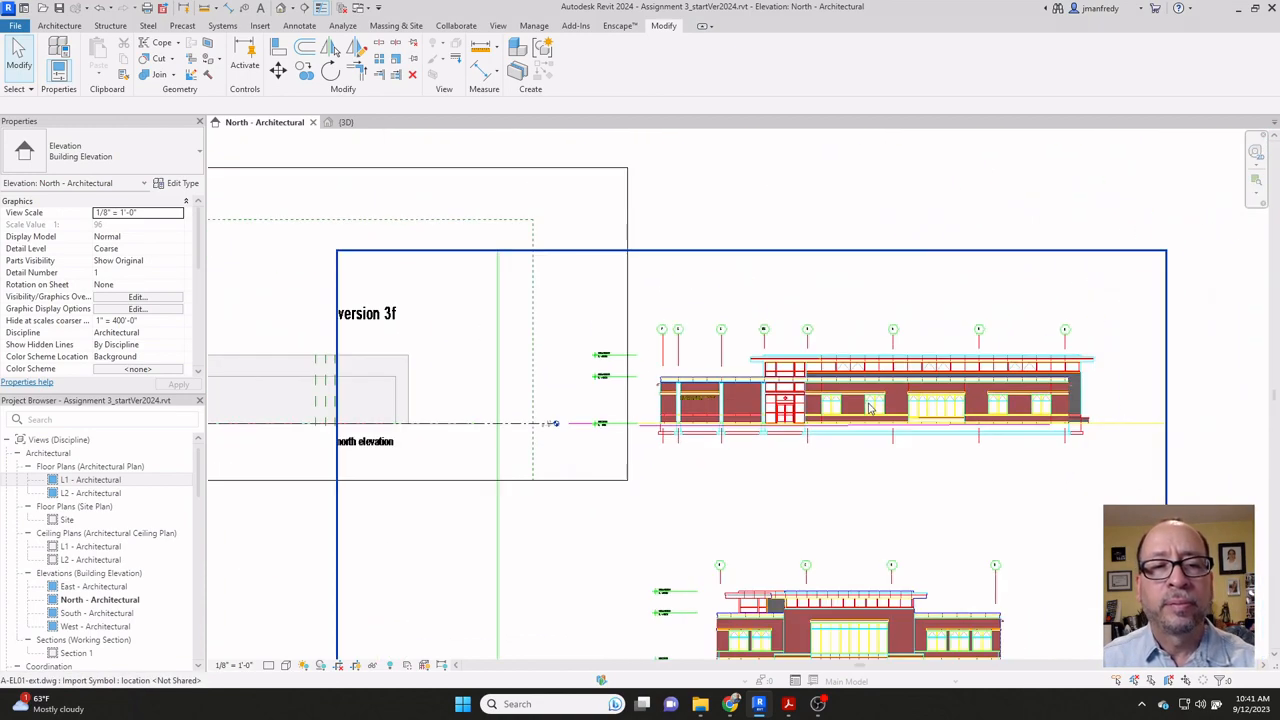
Step: Draw a horizontal reference plane about 36' above level L1, spanning the model's east end and the linked north elevation
middle_drag(869, 408, 962, 394)
click(60, 26)
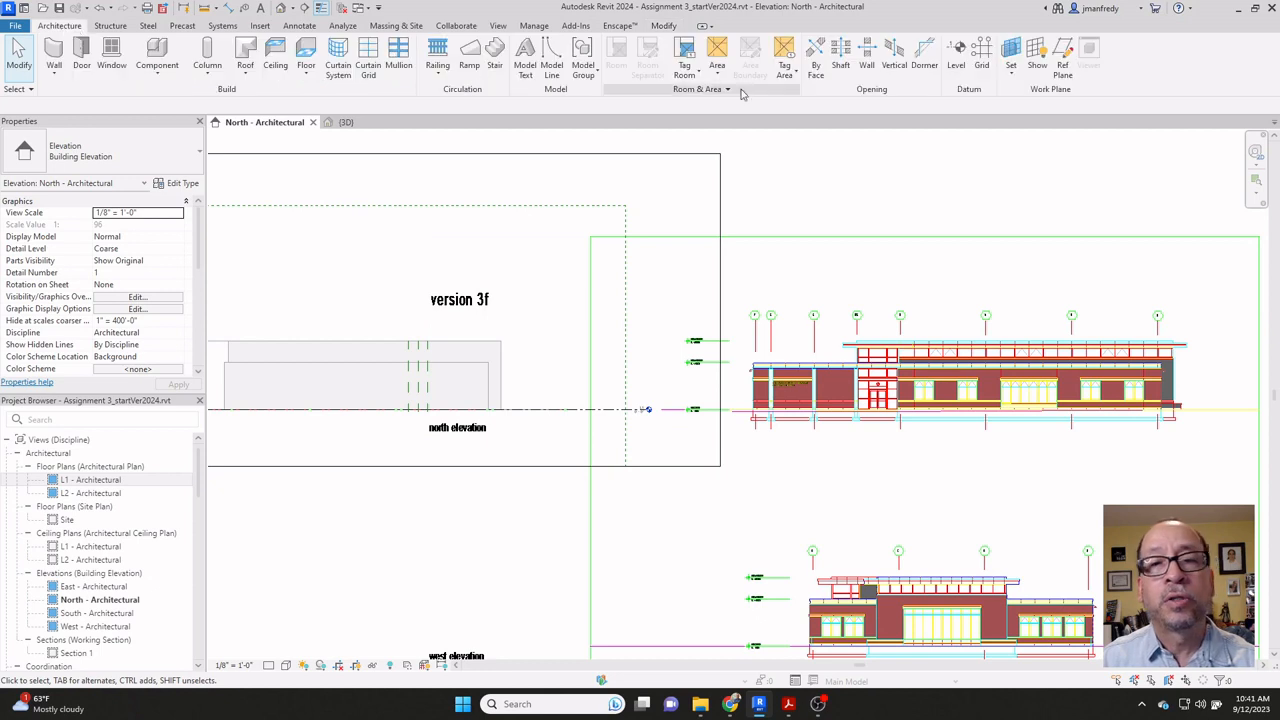
click(1063, 55)
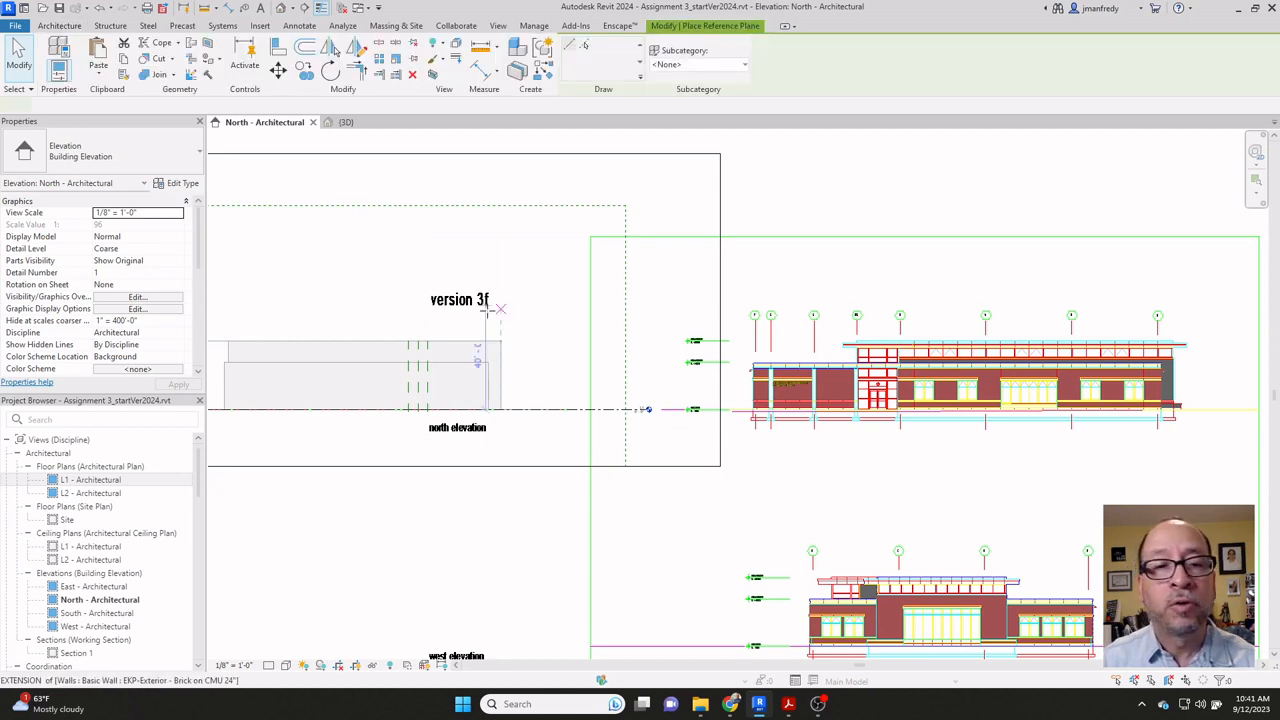
click(360, 316)
click(1218, 316)
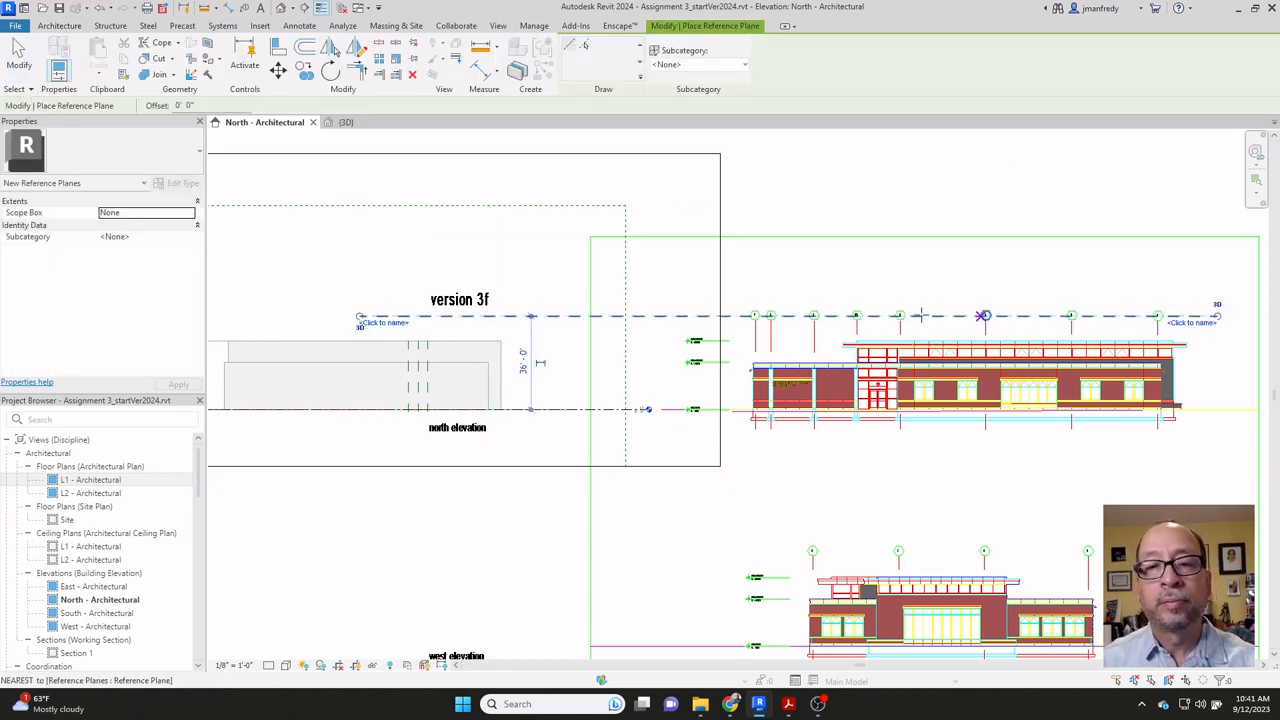
key(Escape)
key(Escape)
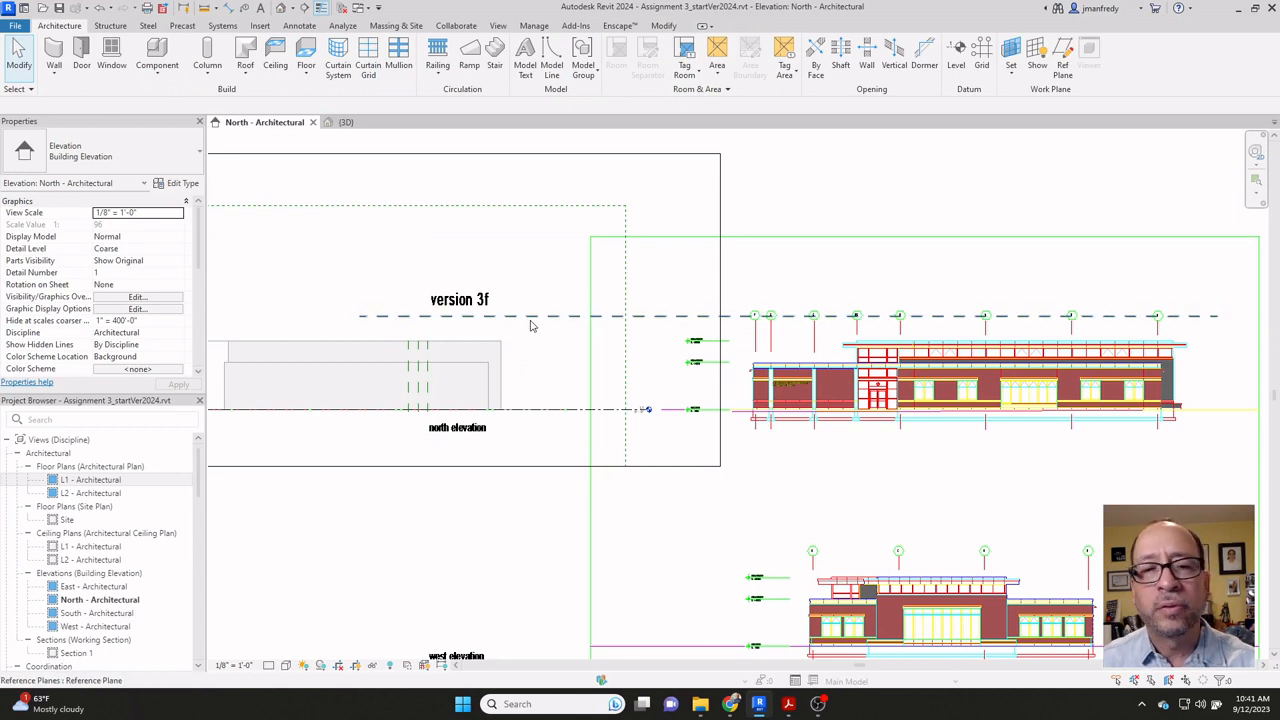
Step: Copy the horizontal reference plane twice, placing both copies at equal spacing above the original
click(532, 318)
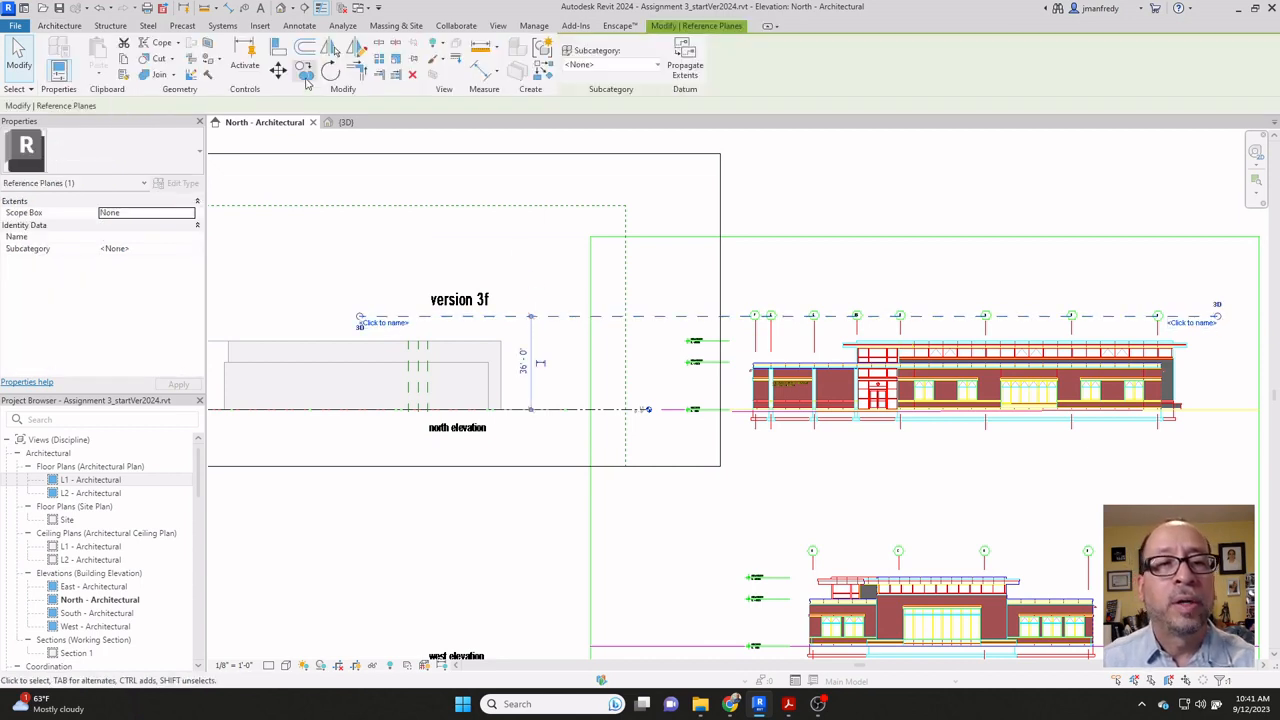
click(523, 316)
click(523, 295)
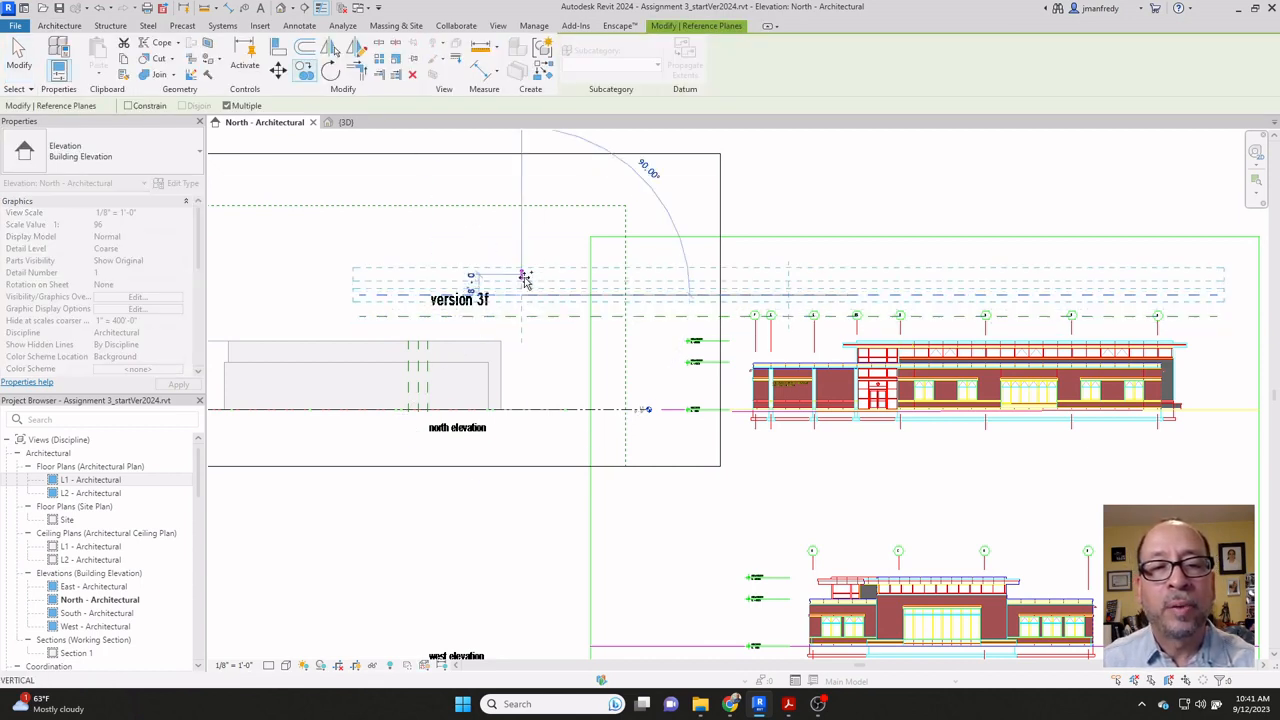
click(523, 274)
key(Escape)
Step: Move the lowest of the three horizontal reference planes down across the lower part of the linked drawing's brick wall windows
middle_drag(1020, 464, 840, 458)
scroll(840, 458, up, 2)
scroll(910, 440, up, 1)
click(680, 206)
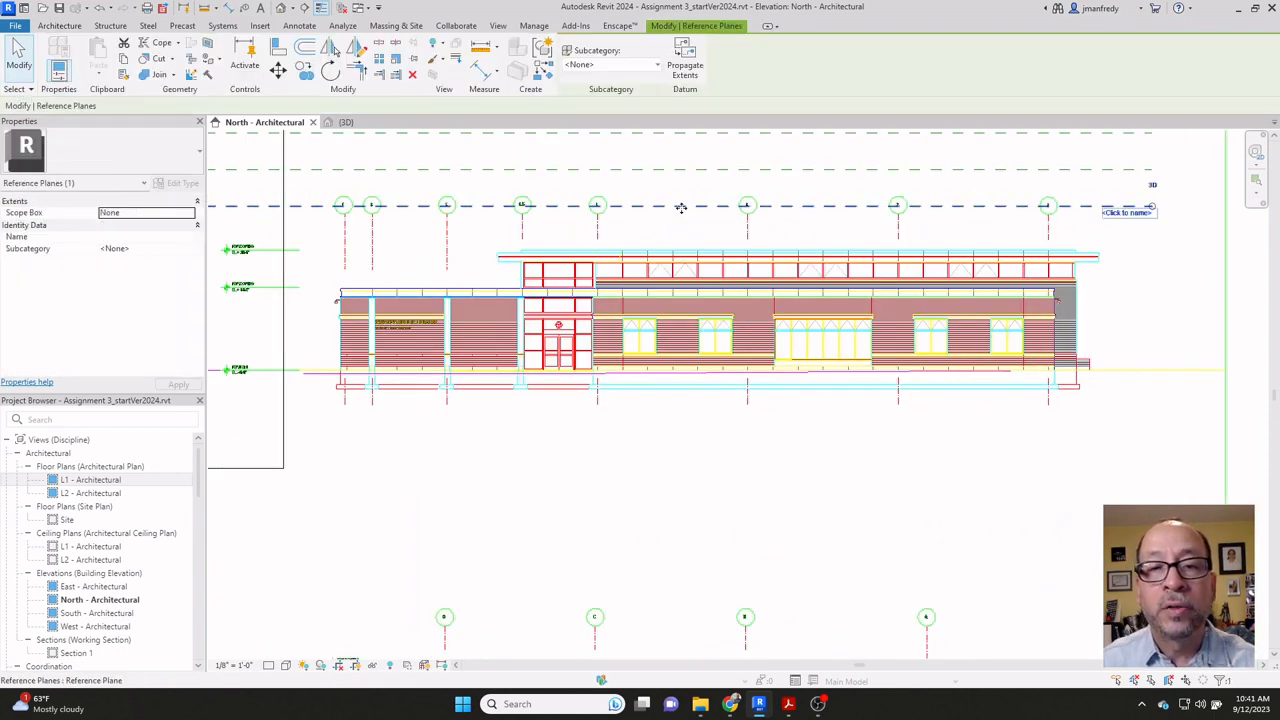
key(Escape)
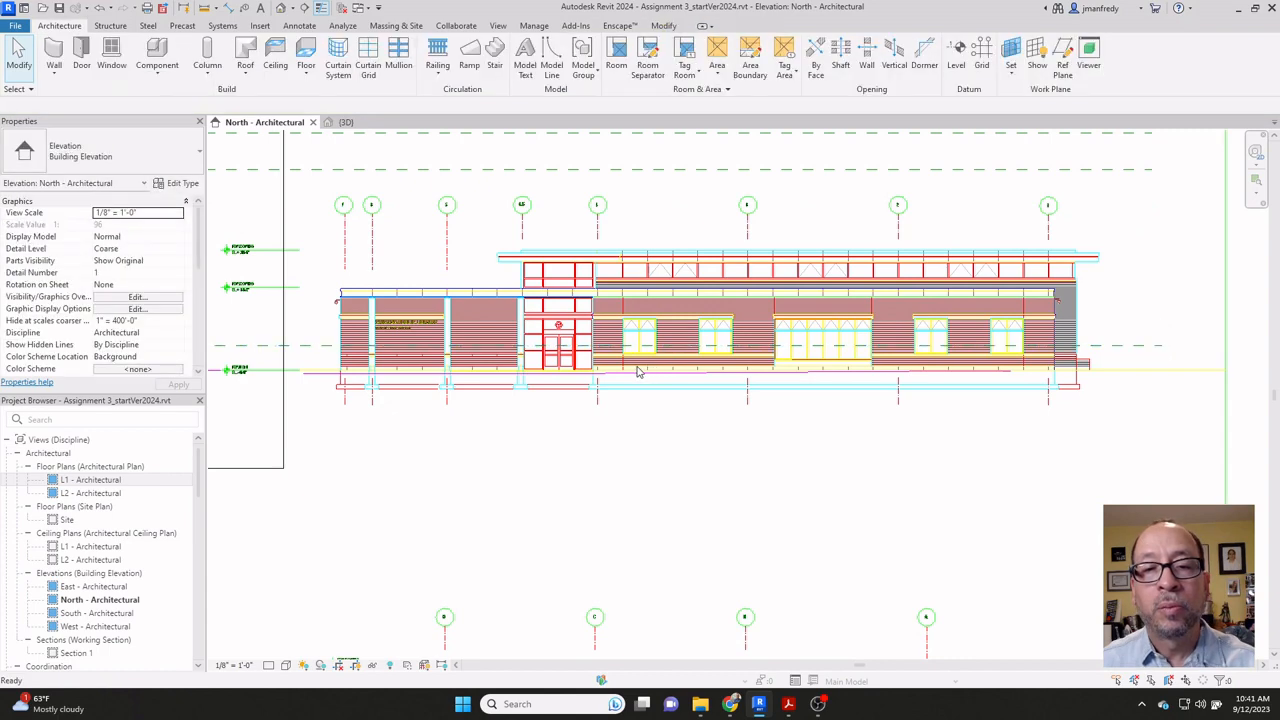
Step: Align the lowered reference plane with the bottom edge of the brick wall window in the linked drawing
scroll(640, 352, up, 3)
scroll(645, 348, up, 6)
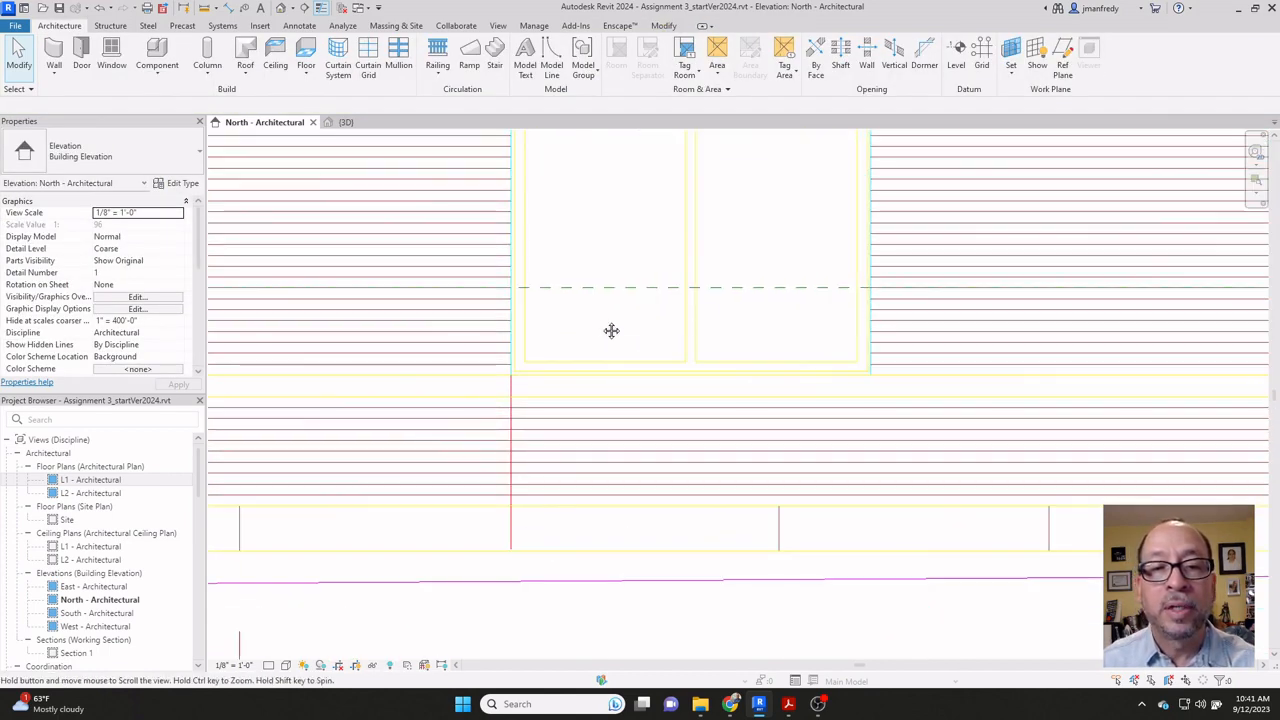
scroll(660, 340, up, 1)
key(a)
key(l)
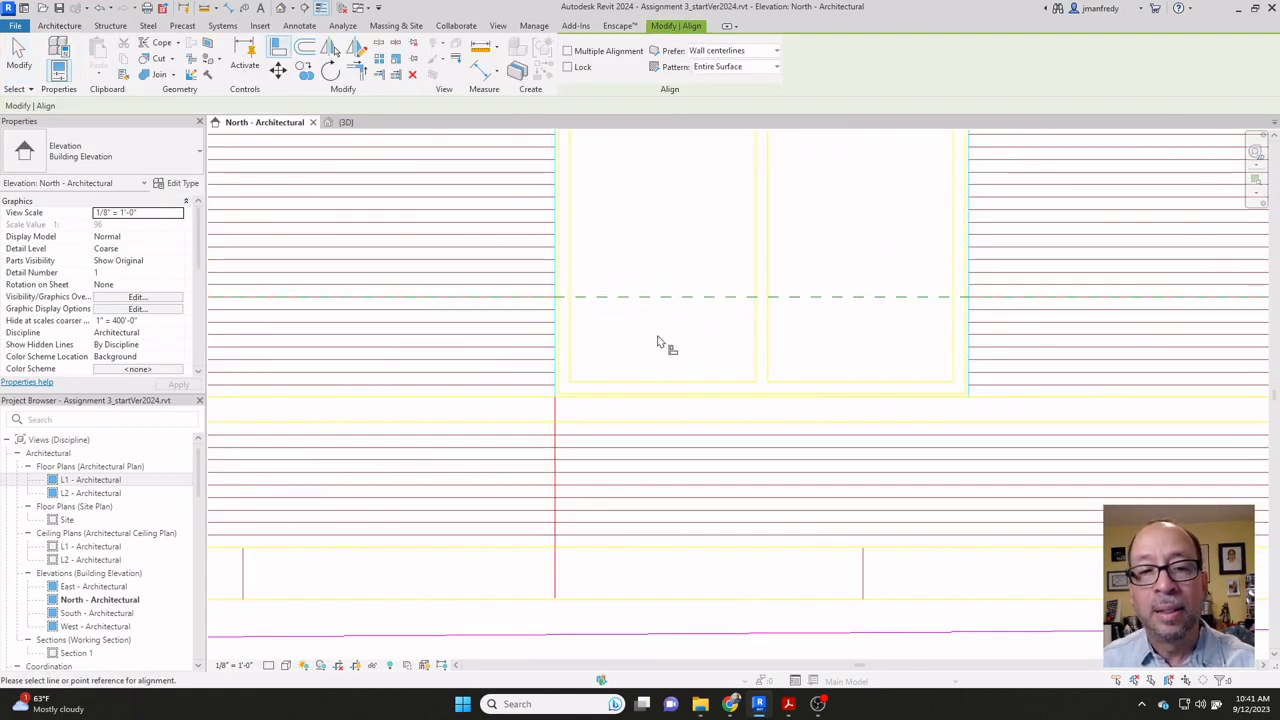
scroll(662, 344, up, 2)
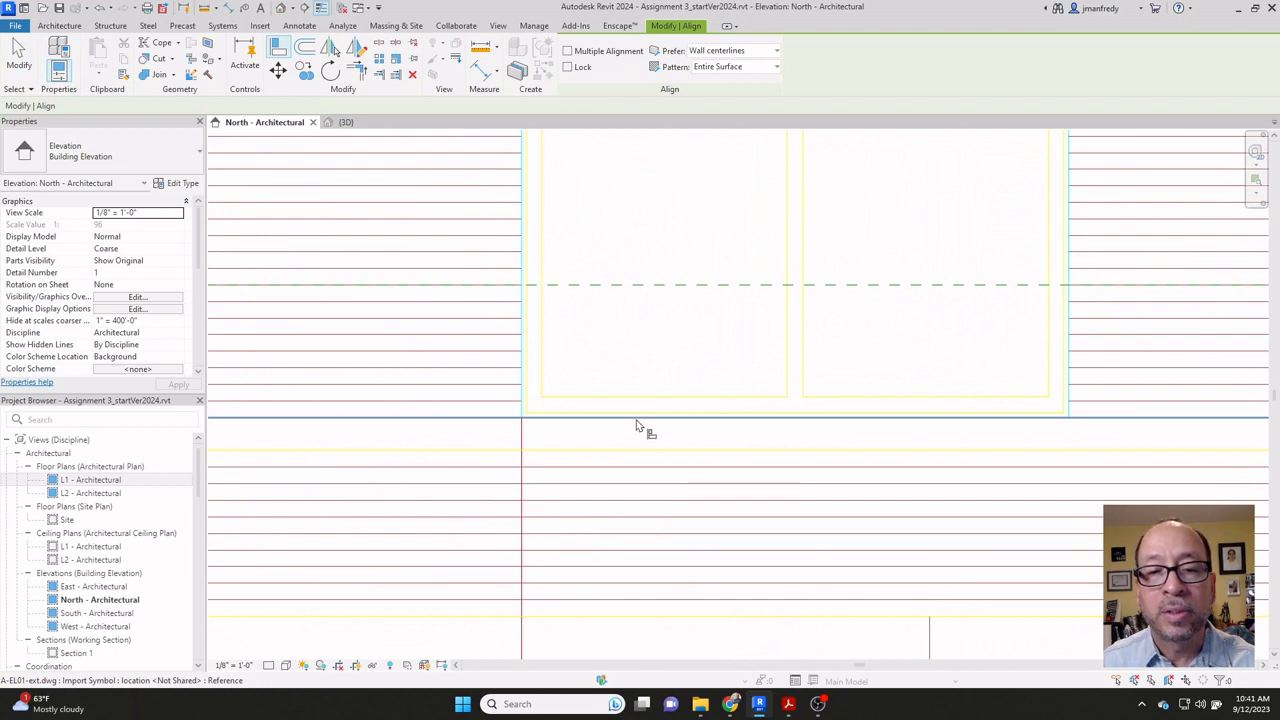
click(638, 426)
click(649, 286)
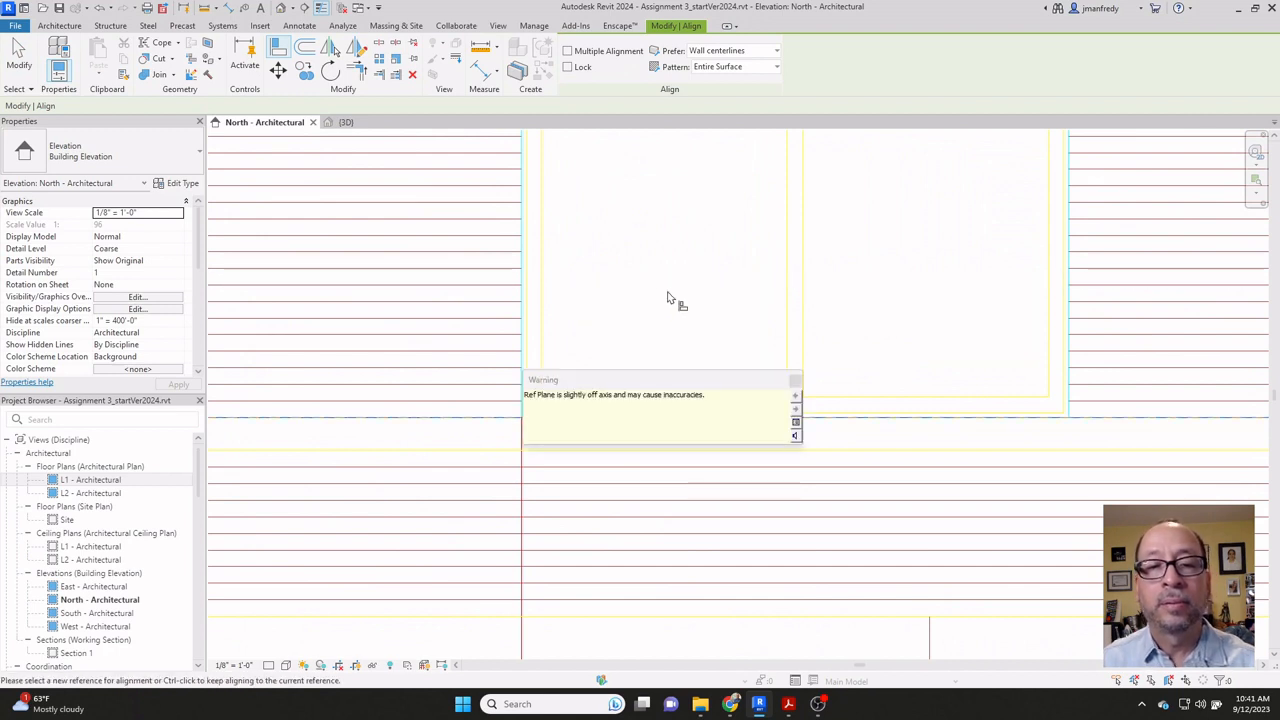
click(795, 380)
key(Escape)
Step: Move the next horizontal reference plane down to the middle of the linked drawing's brick wall windows
scroll(671, 277, down, 4)
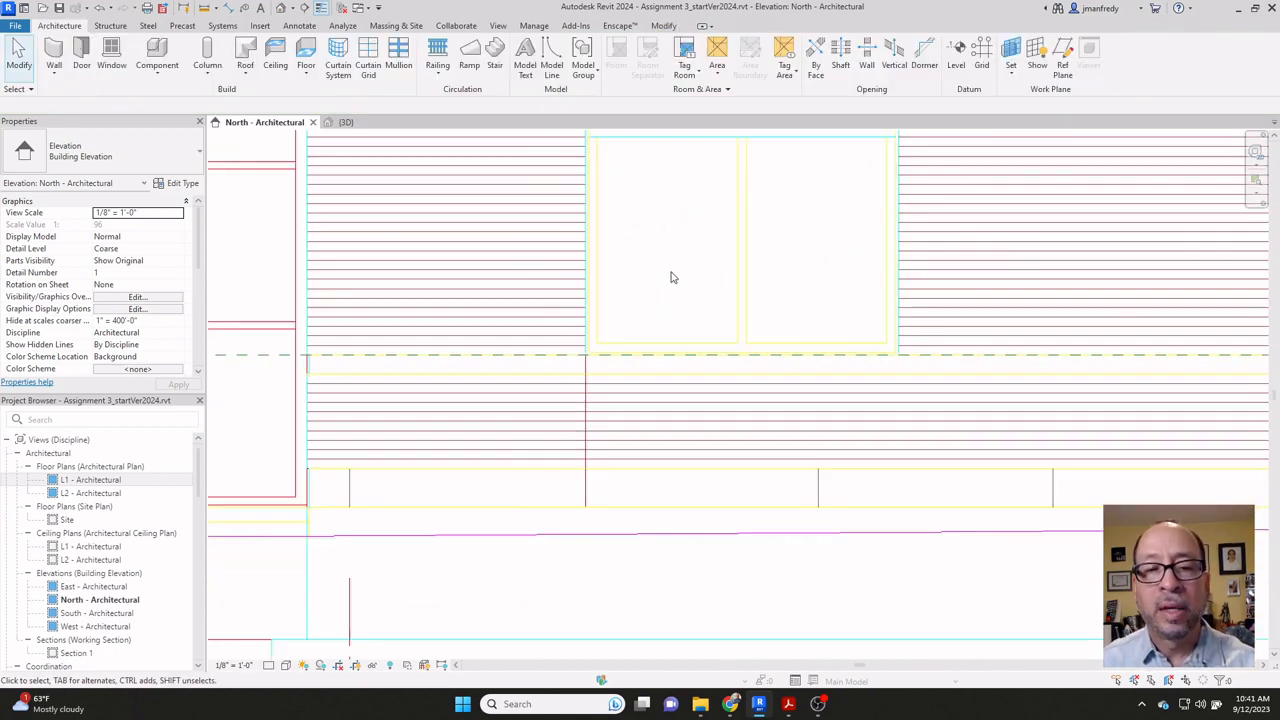
scroll(671, 277, down, 5)
middle_drag(671, 277, 694, 249)
click(709, 160)
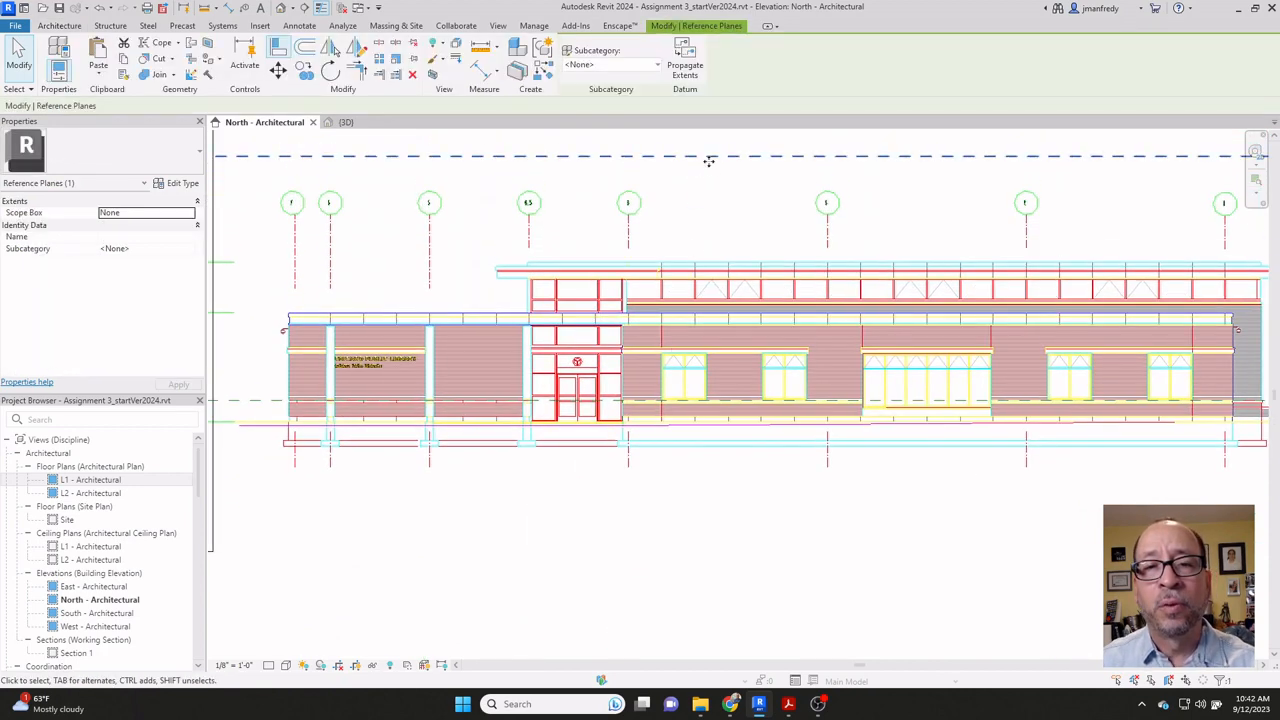
key(Escape)
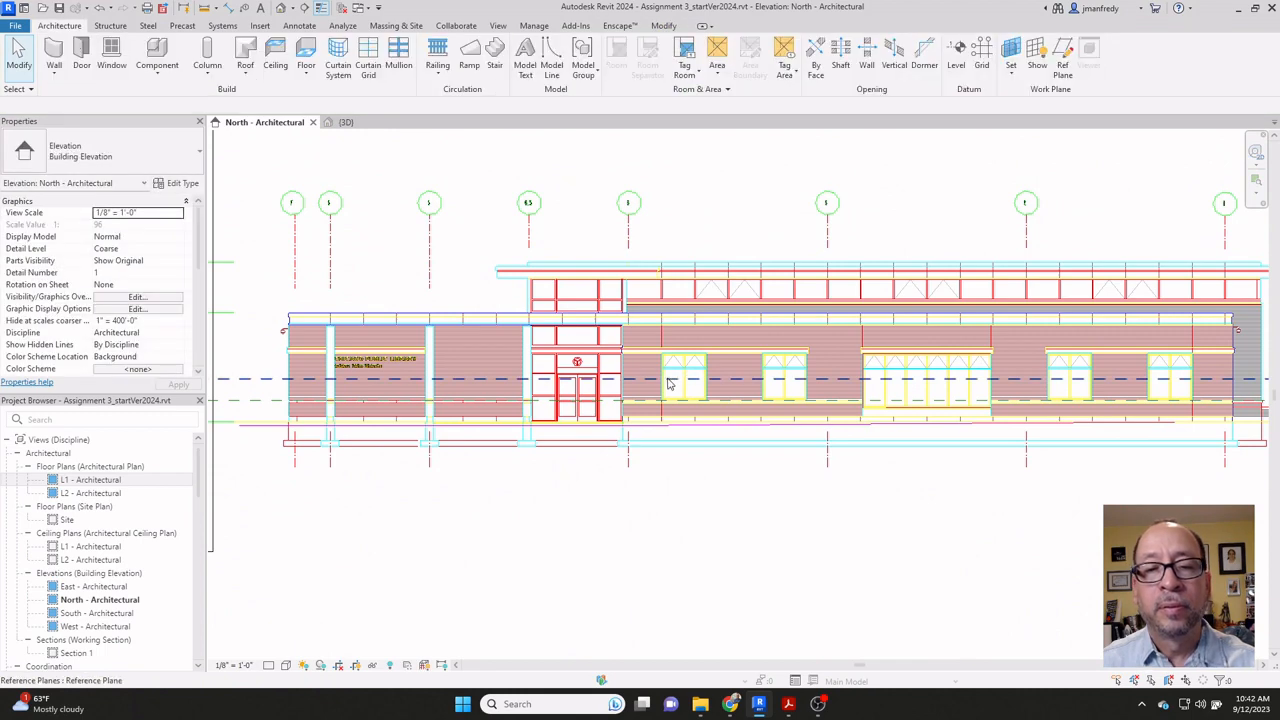
Step: Align the middle reference plane with the lower edge of the window's horizontal mullion in the linked drawing
scroll(684, 375, up, 4)
scroll(684, 383, up, 3)
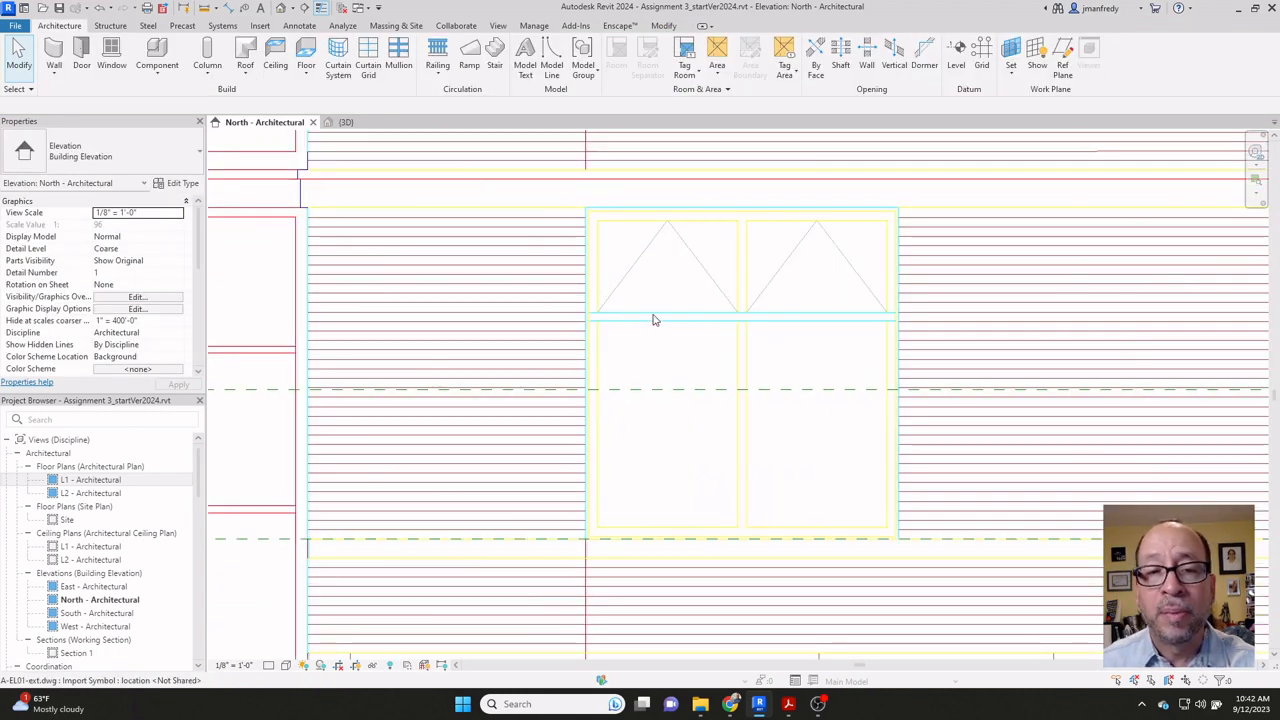
scroll(657, 320, up, 2)
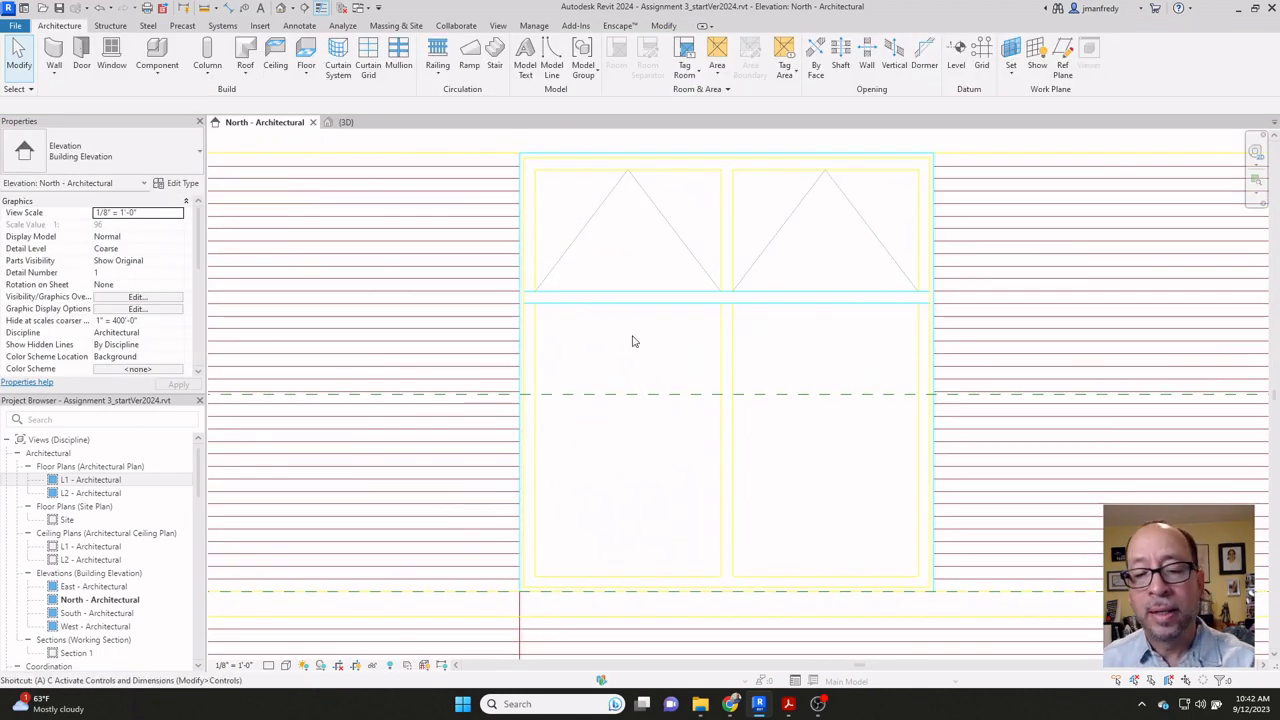
key(a)
key(l)
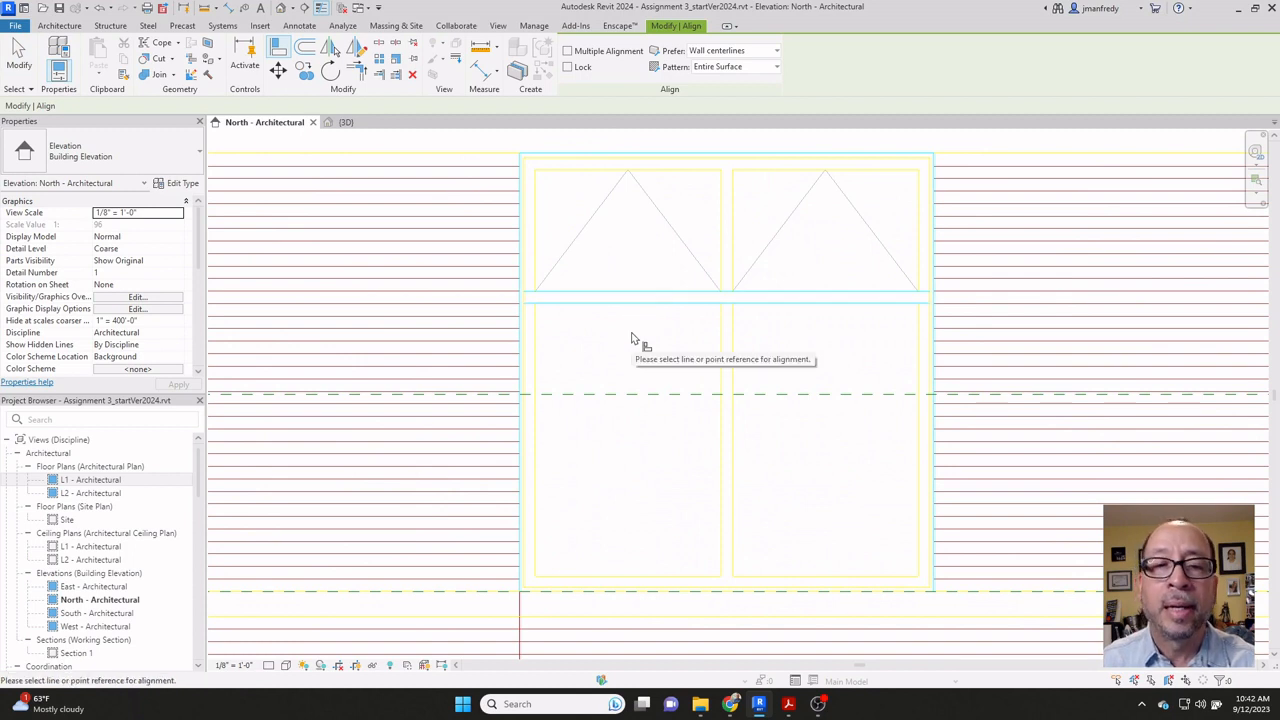
click(633, 305)
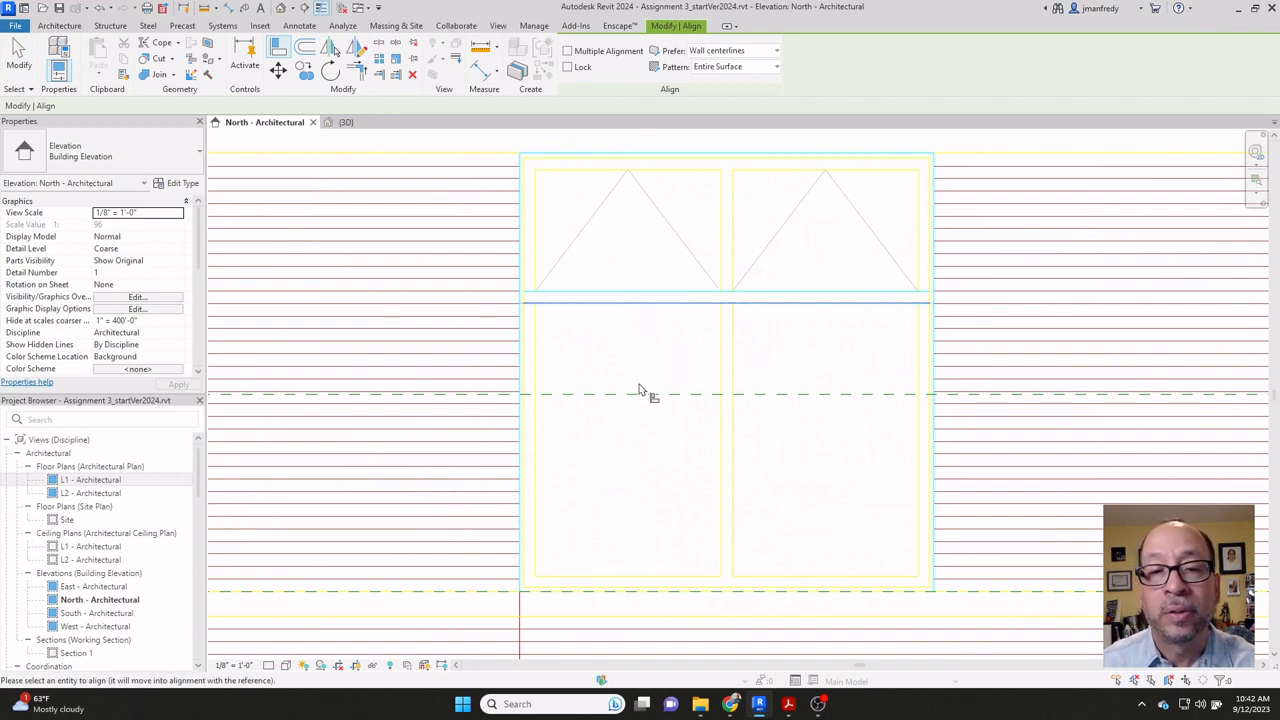
click(646, 393)
click(794, 382)
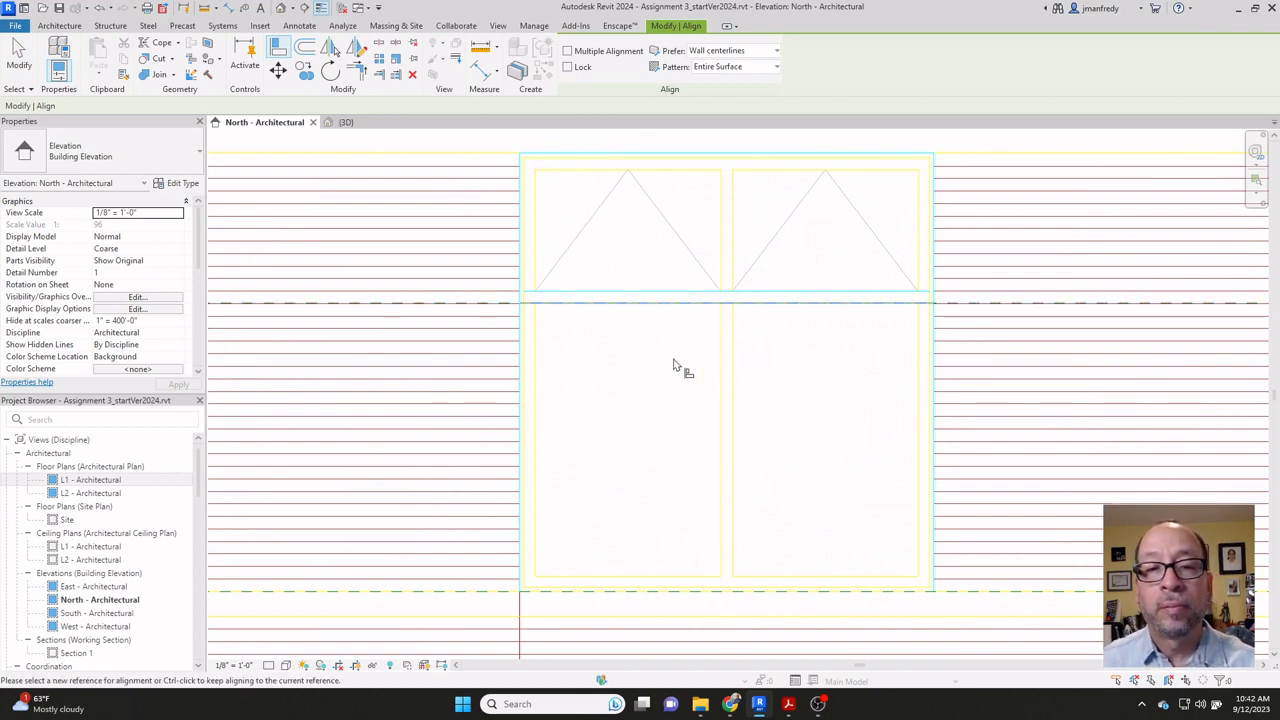
key(Escape)
key(Escape)
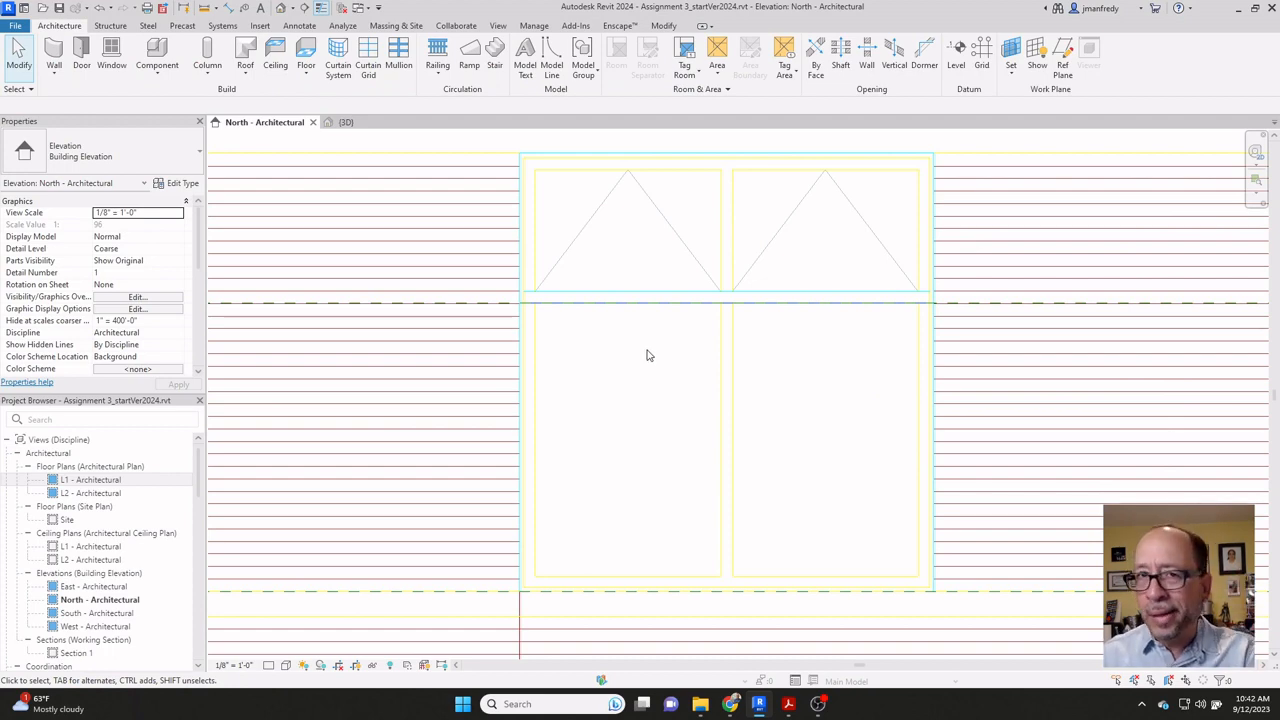
Step: Move the remaining upper horizontal reference plane down close to the tops of the linked drawing's brick wall windows
scroll(647, 355, down, 6)
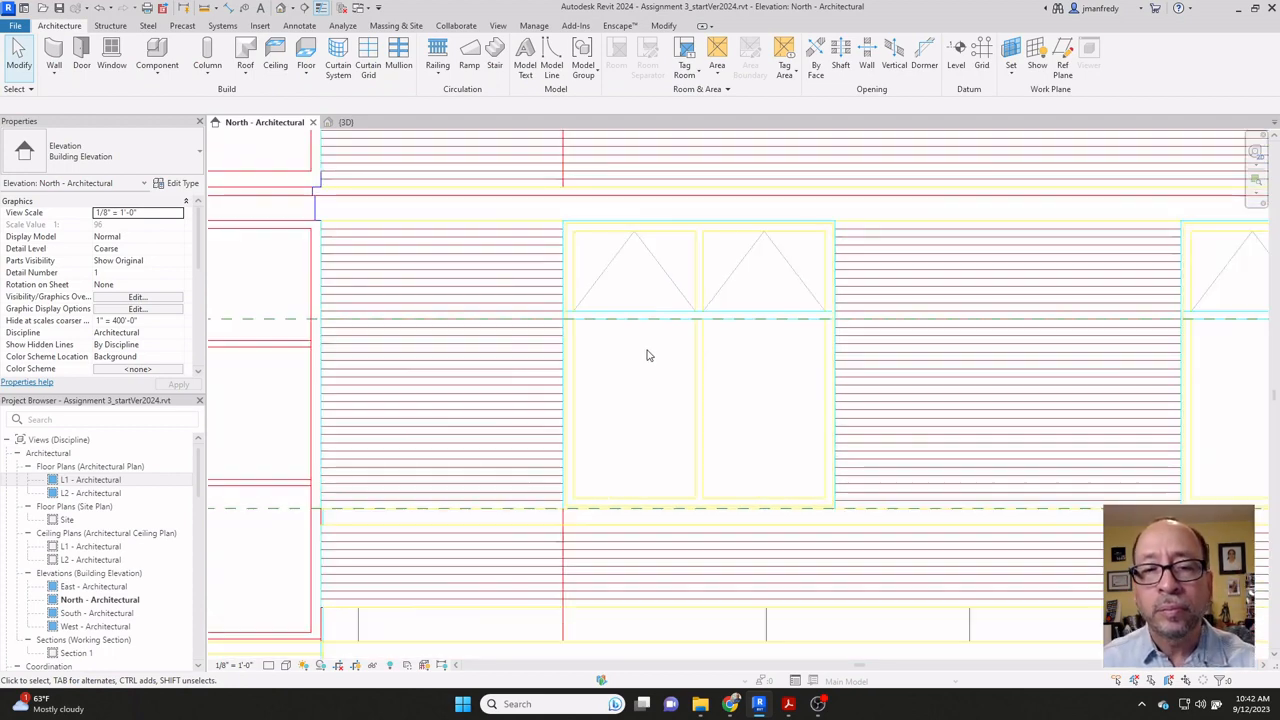
scroll(649, 328, down, 4)
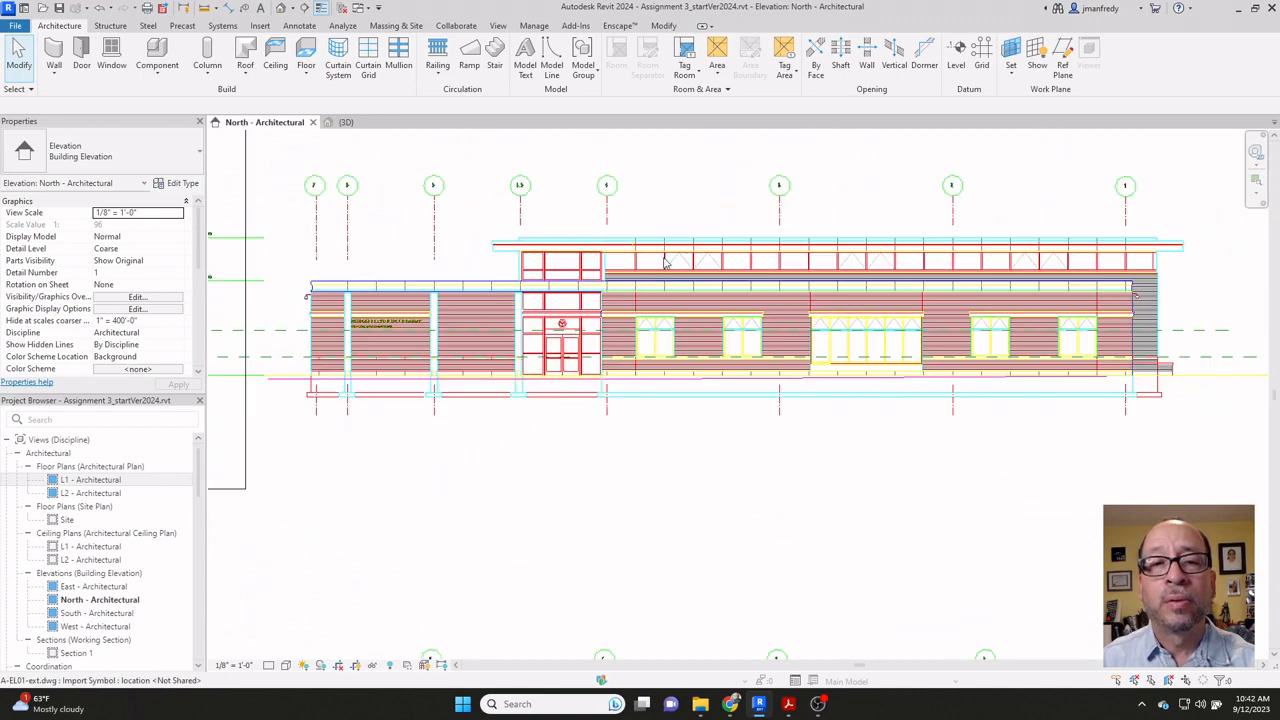
click(675, 202)
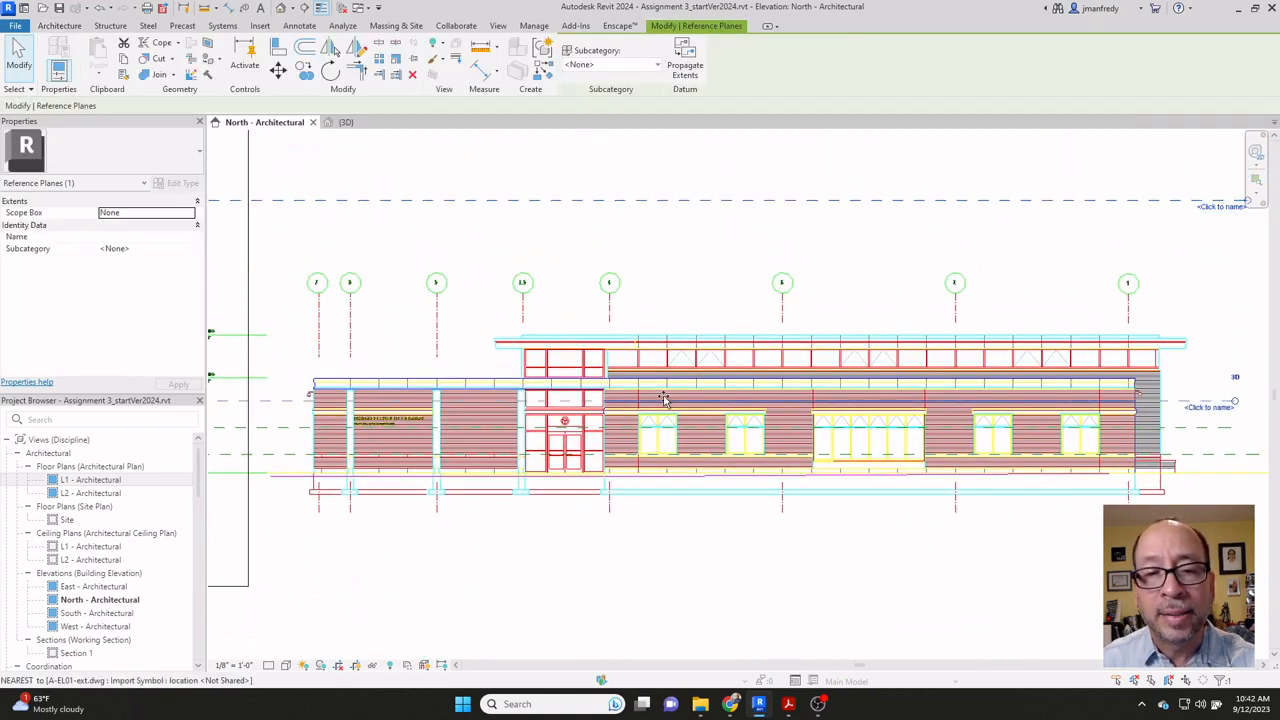
key(Escape)
Step: Align the upper reference plane with the top edge of the brick wall window in the linked drawing
scroll(652, 425, up, 4)
scroll(652, 425, up, 5)
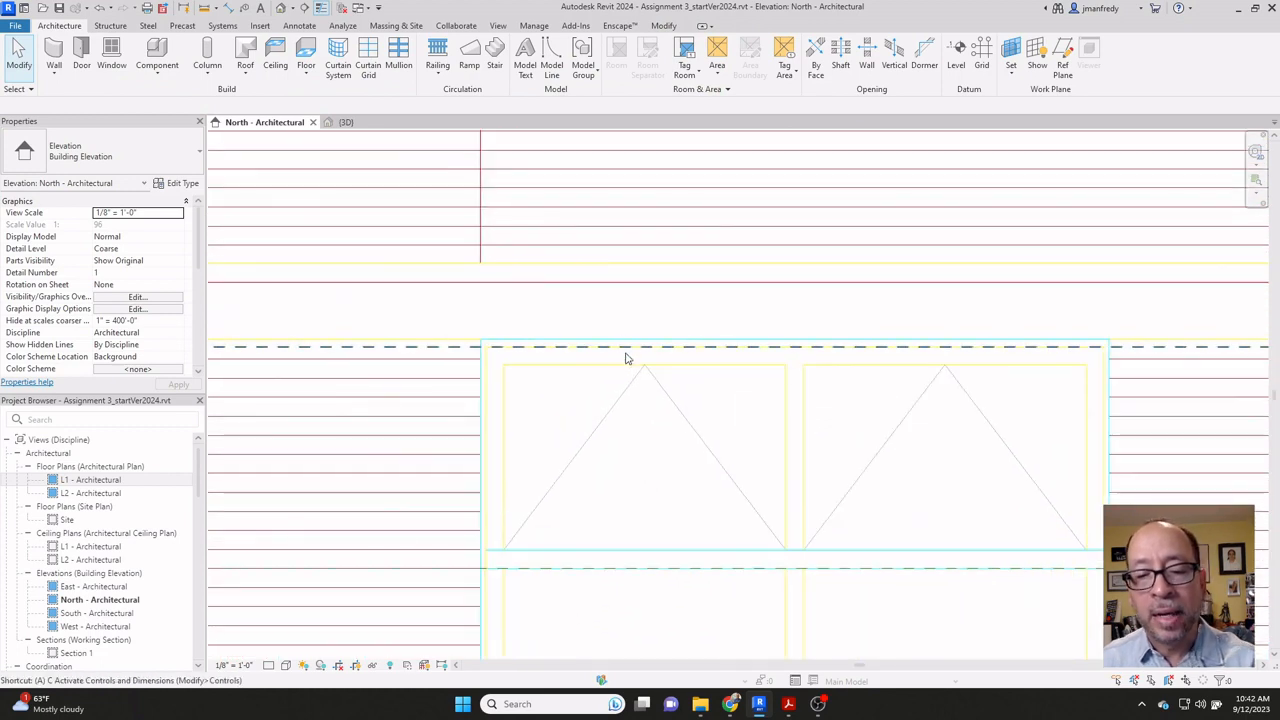
key(a)
key(l)
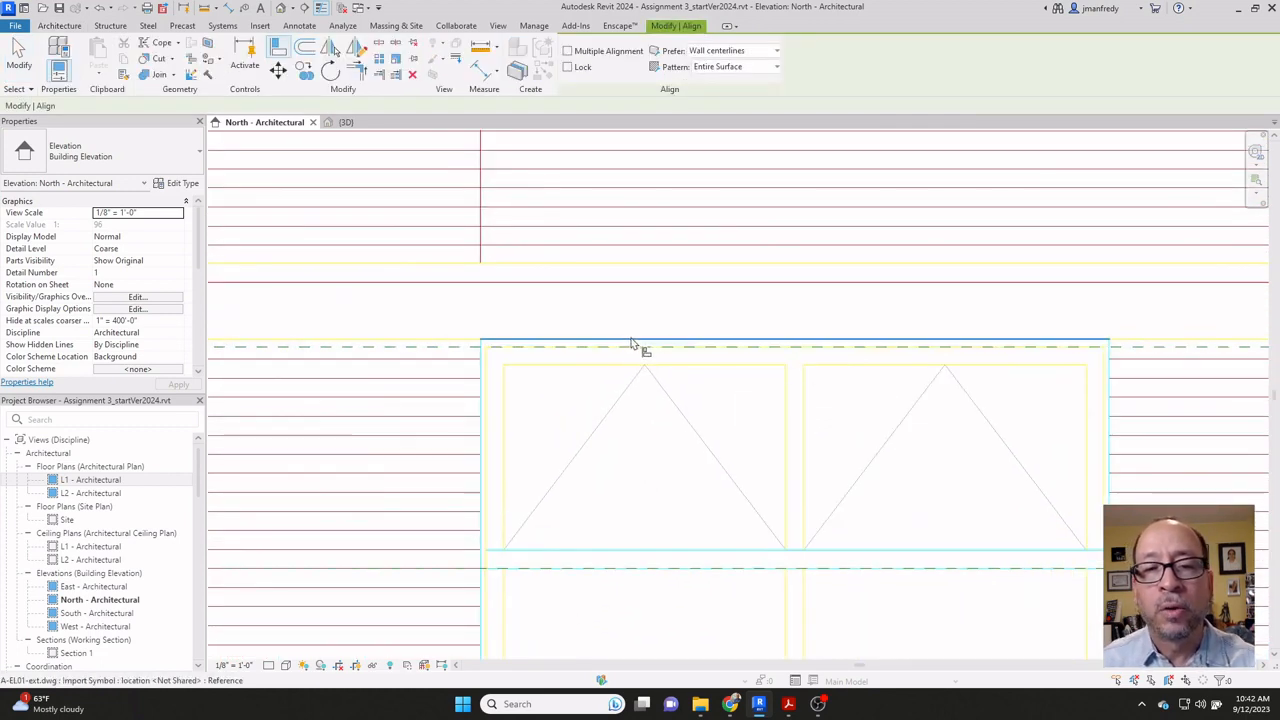
click(628, 346)
key(Escape)
key(Escape)
Step: Examine how the three horizontal reference planes run from the linked drawing's windows to the vertical planes on the model's brick wall
scroll(710, 346, down, 6)
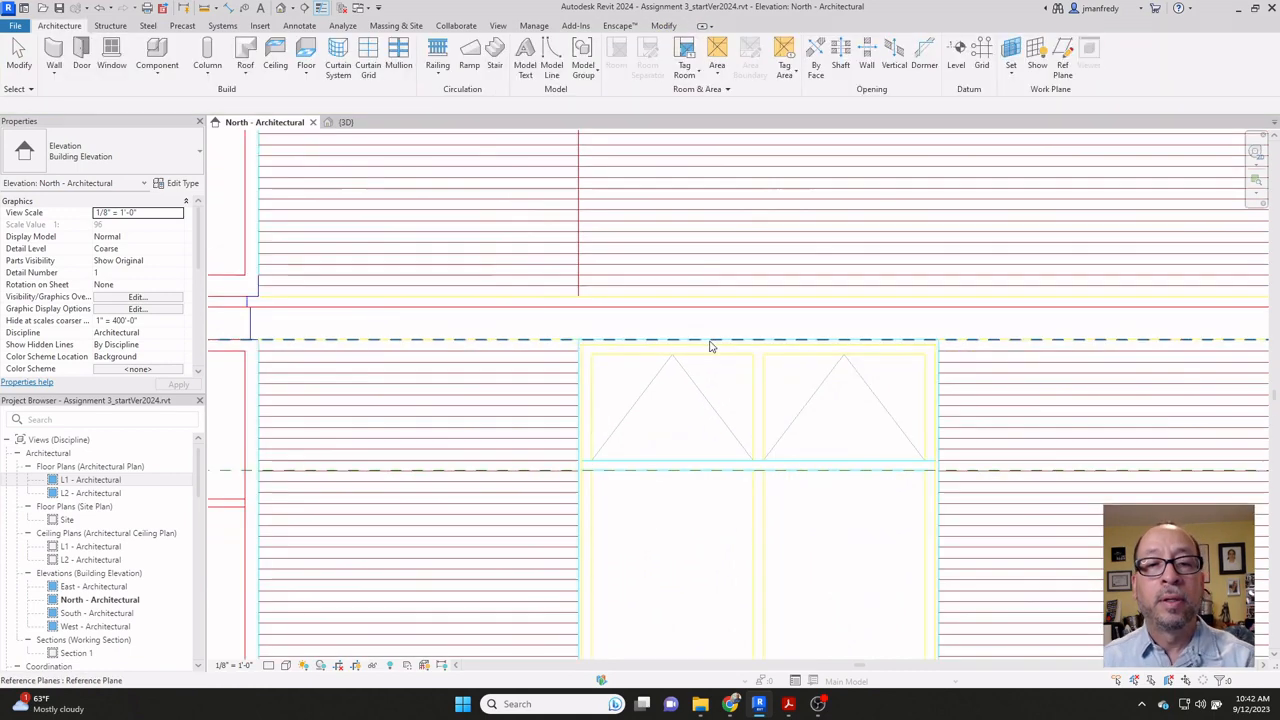
middle_drag(500, 384, 990, 393)
middle_drag(672, 378, 1023, 354)
scroll(423, 352, up, 4)
middle_drag(536, 349, 729, 342)
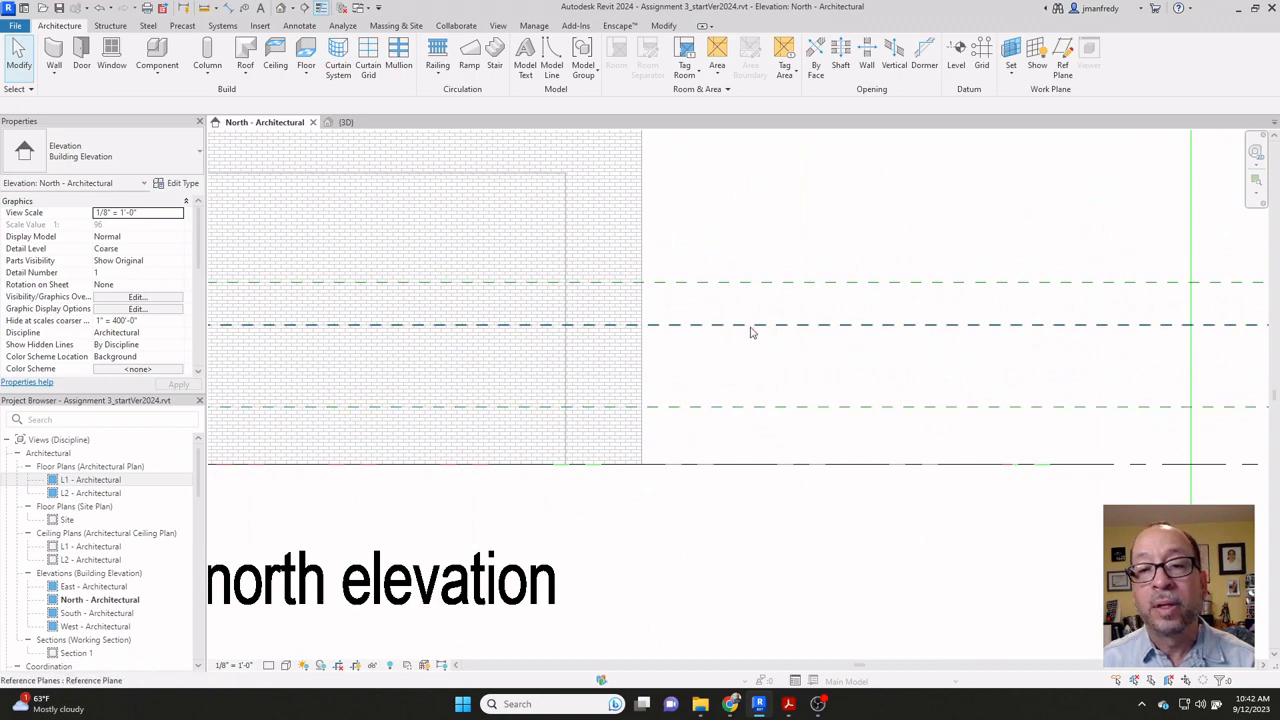
middle_drag(443, 374, 846, 355)
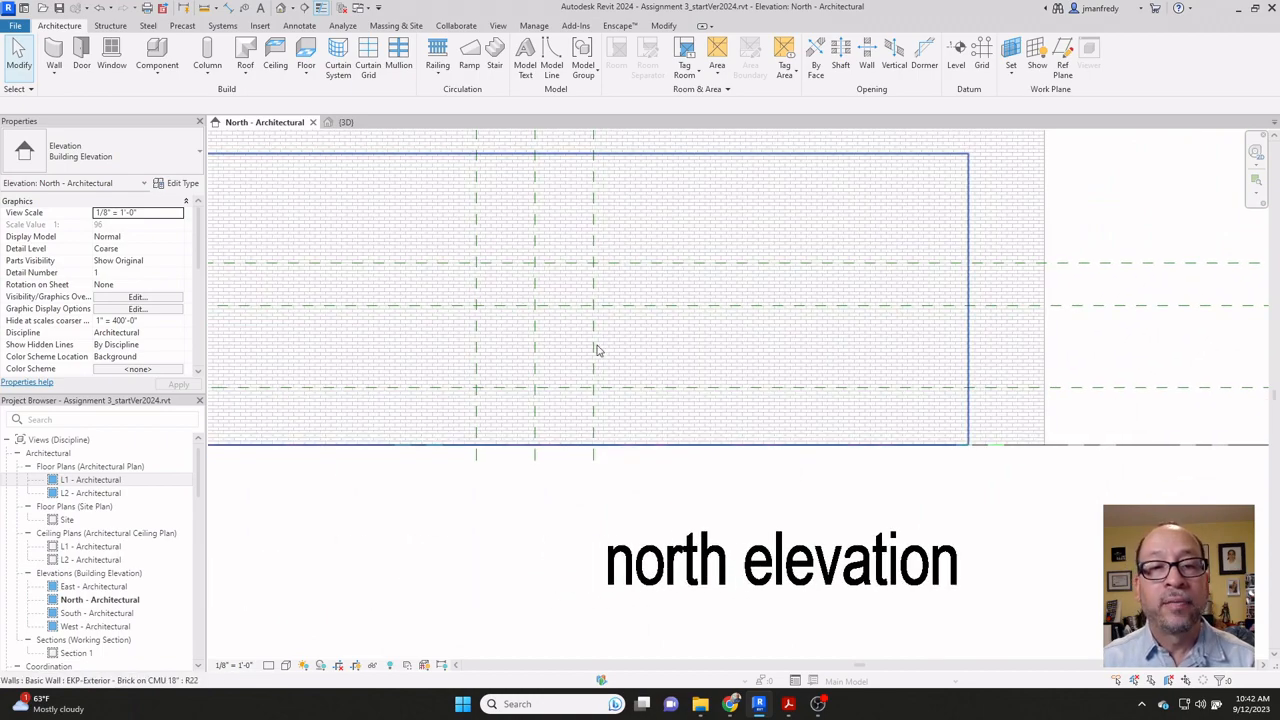
scroll(500, 335, up, 2)
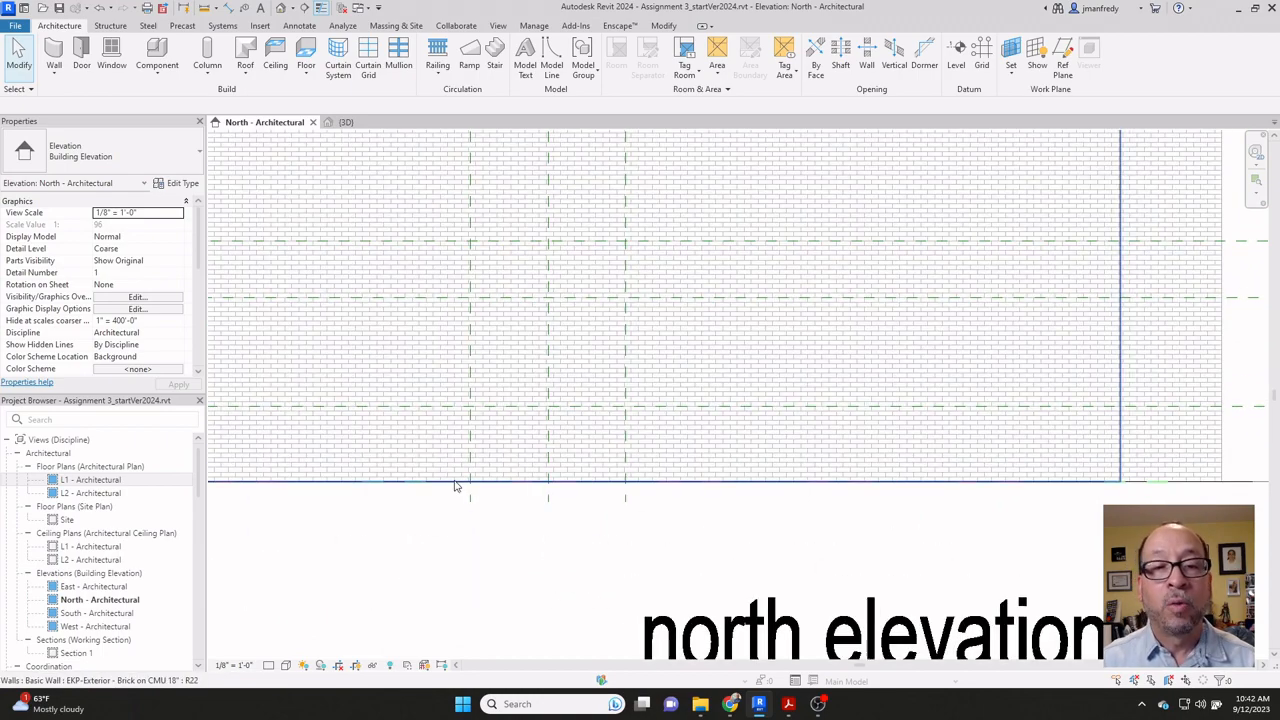
scroll(517, 298, up, 1)
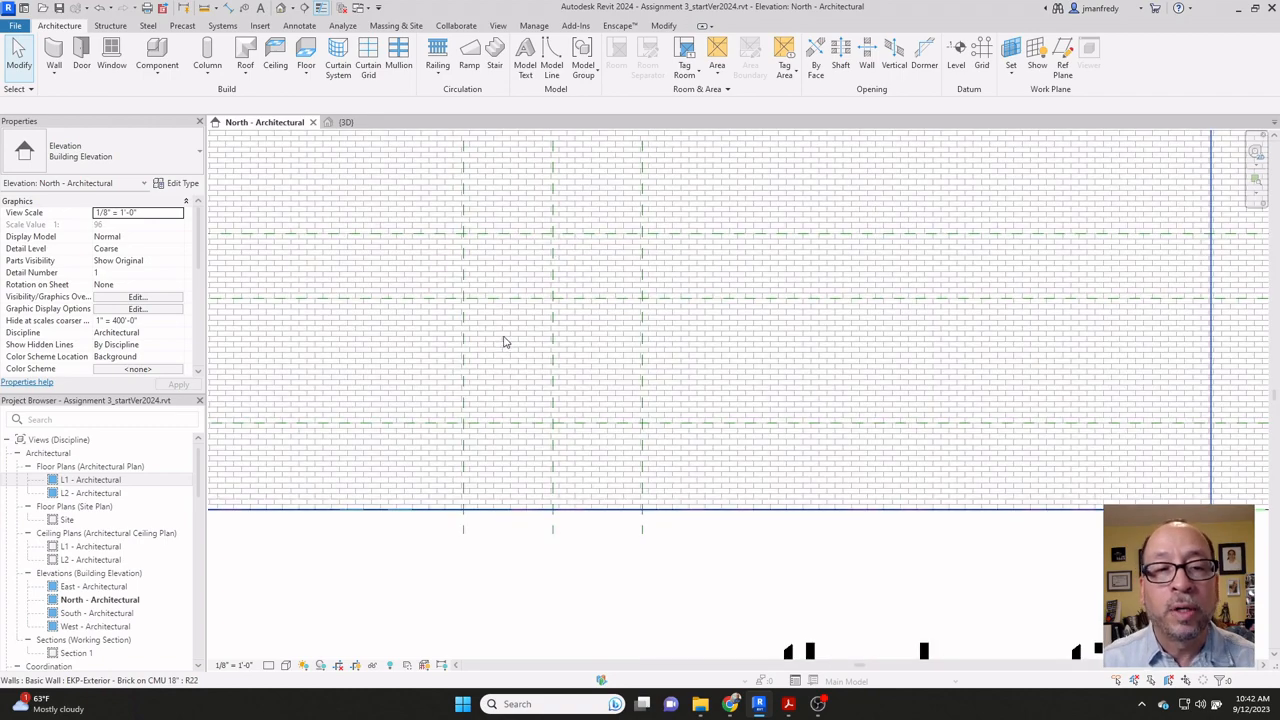
scroll(505, 342, up, 2)
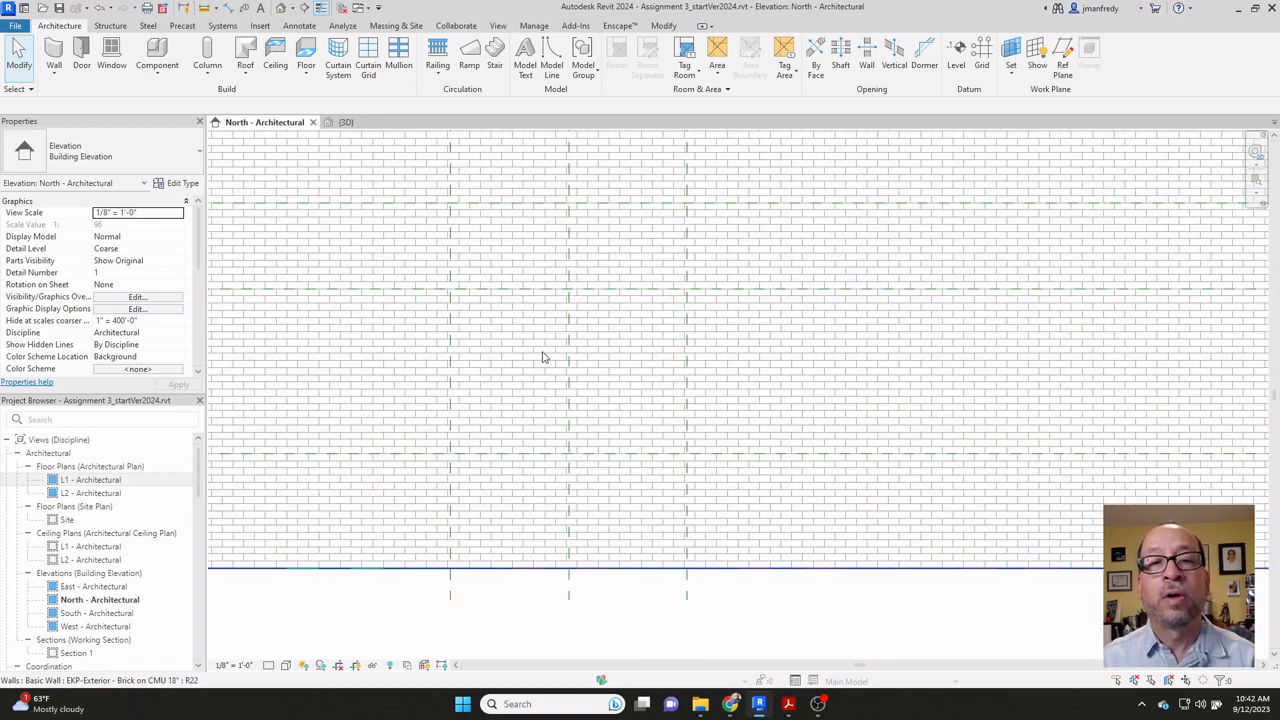
scroll(541, 354, down, 5)
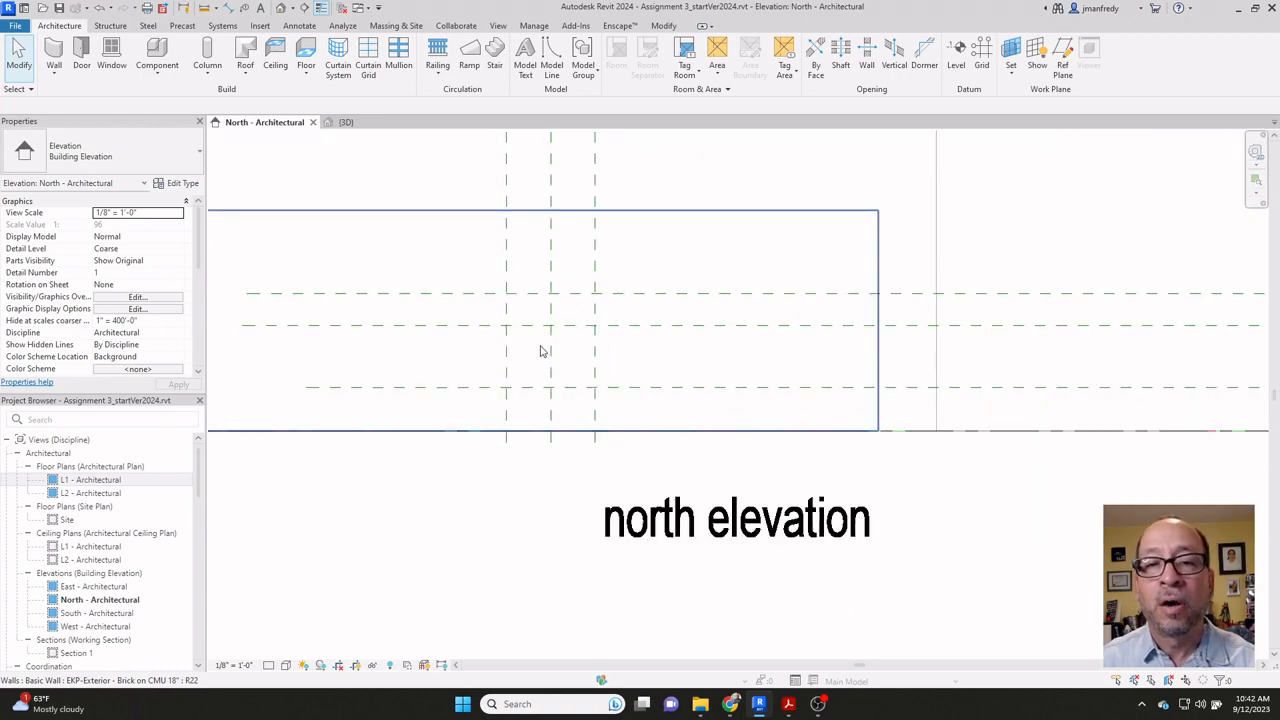
middle_drag(986, 349, 646, 331)
middle_drag(1226, 331, 1049, 331)
scroll(1047, 331, up, 2)
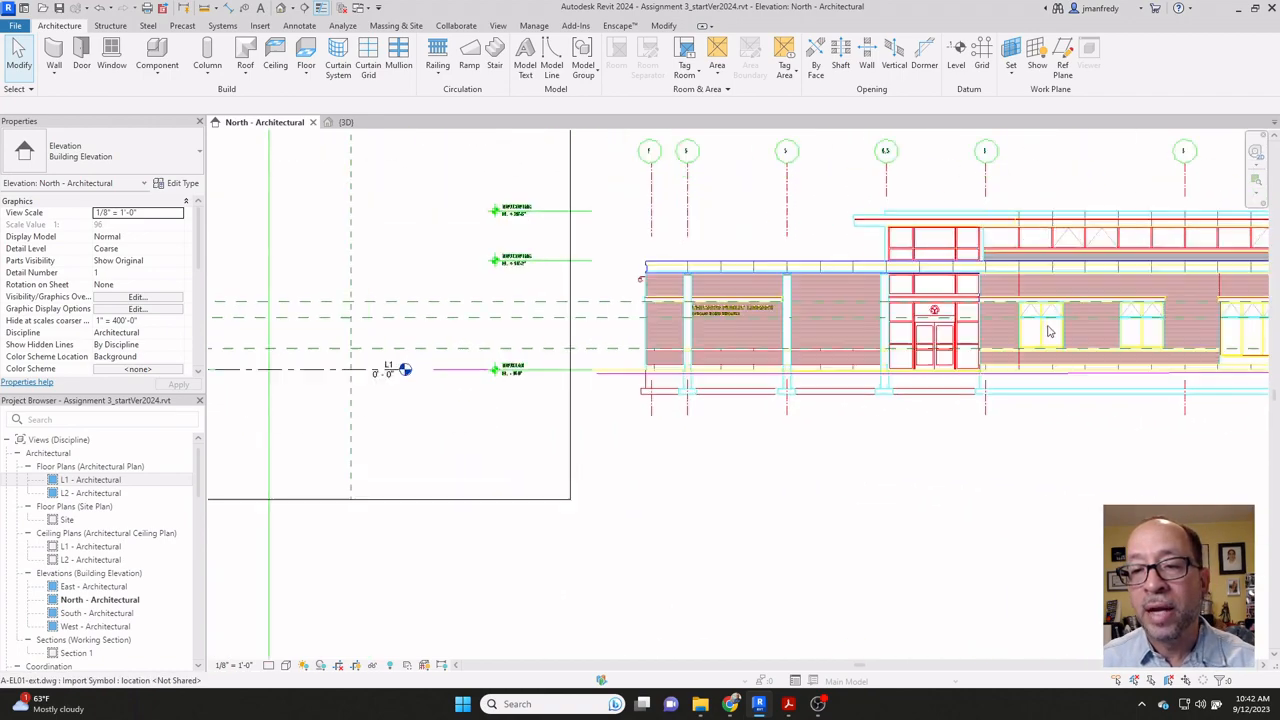
scroll(601, 324, down, 3)
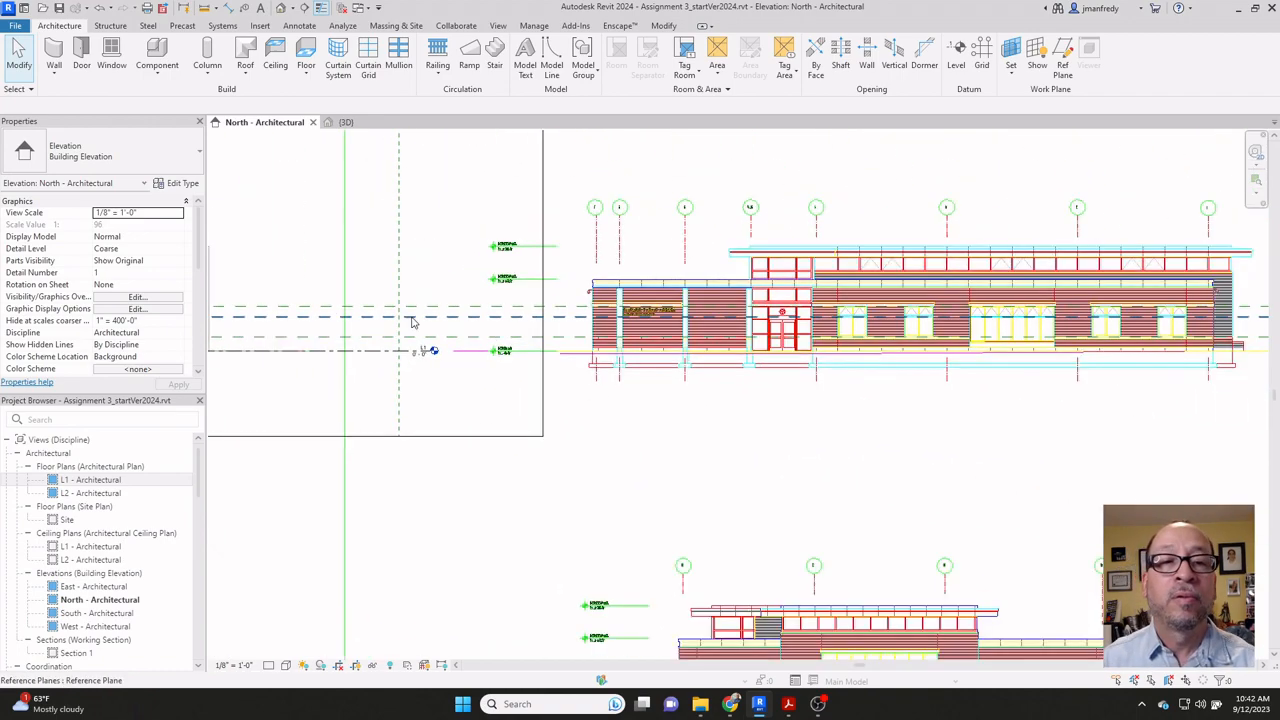
Step: Open the L1 - Architectural floor plan at the brick wall window opening and set its visual style to Hidden Line
middle_drag(374, 323, 672, 355)
scroll(671, 355, up, 6)
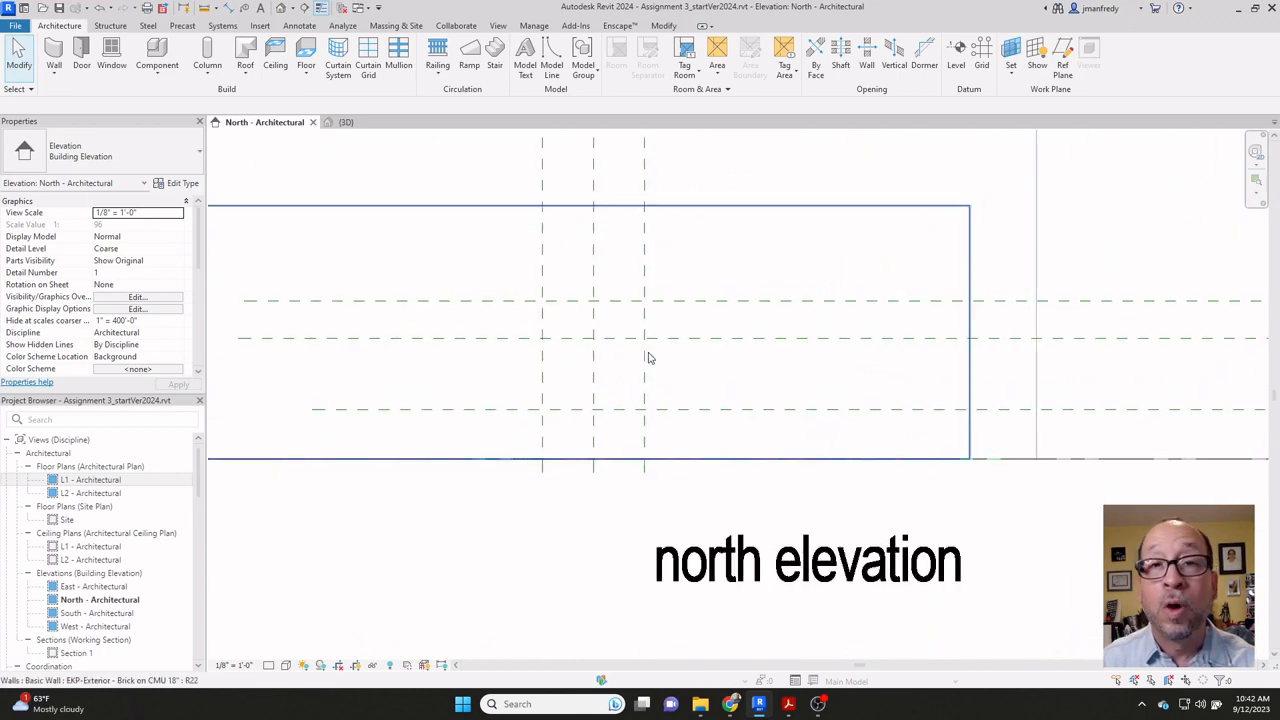
scroll(661, 357, up, 3)
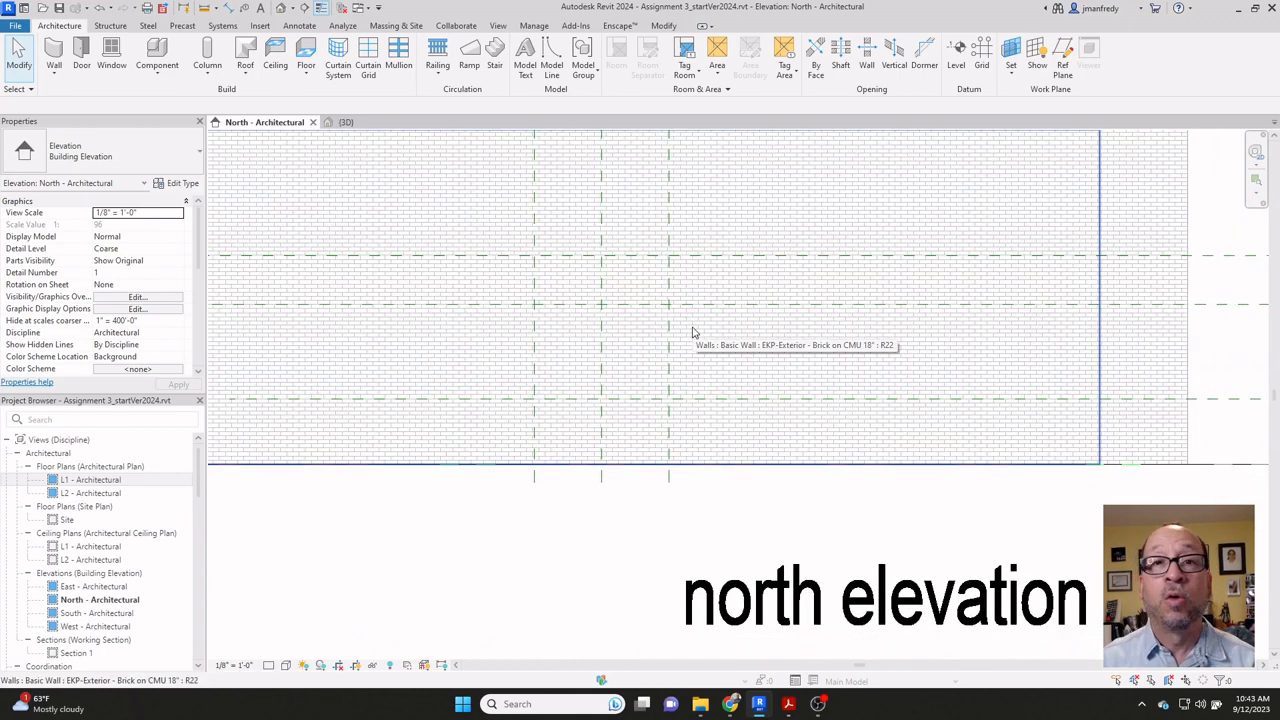
double_click(102, 481)
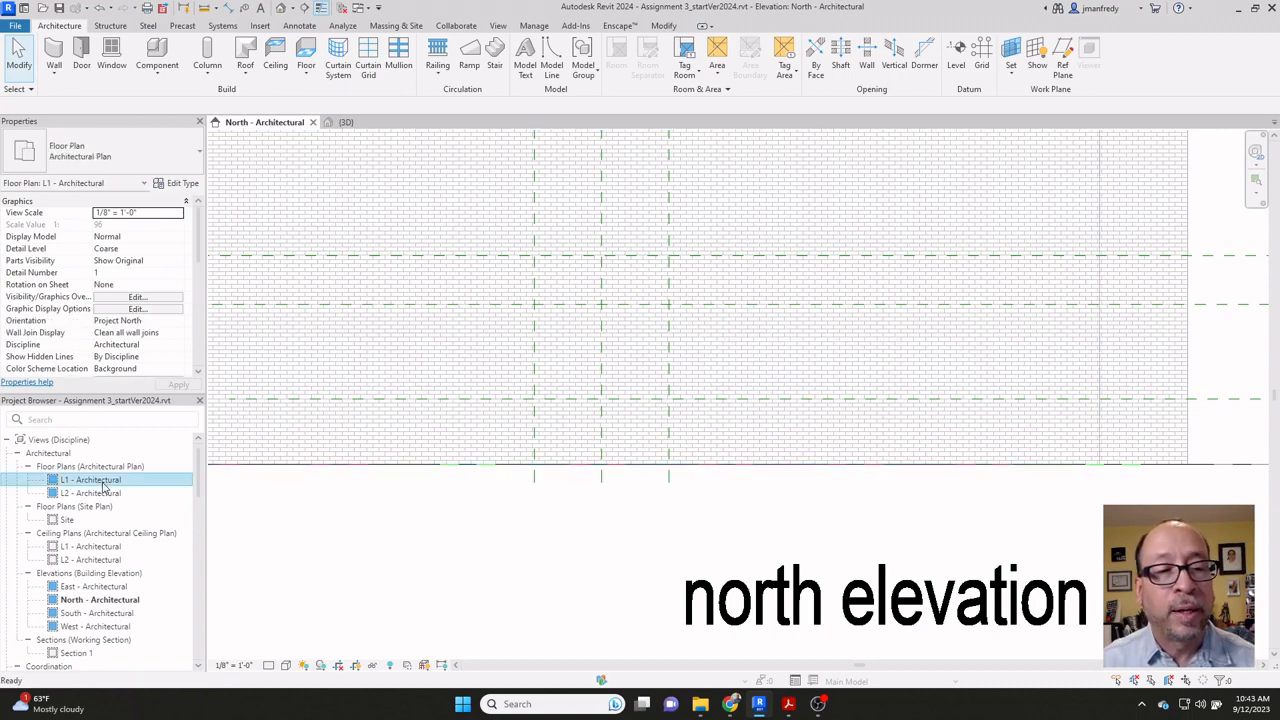
scroll(633, 281, up, 10)
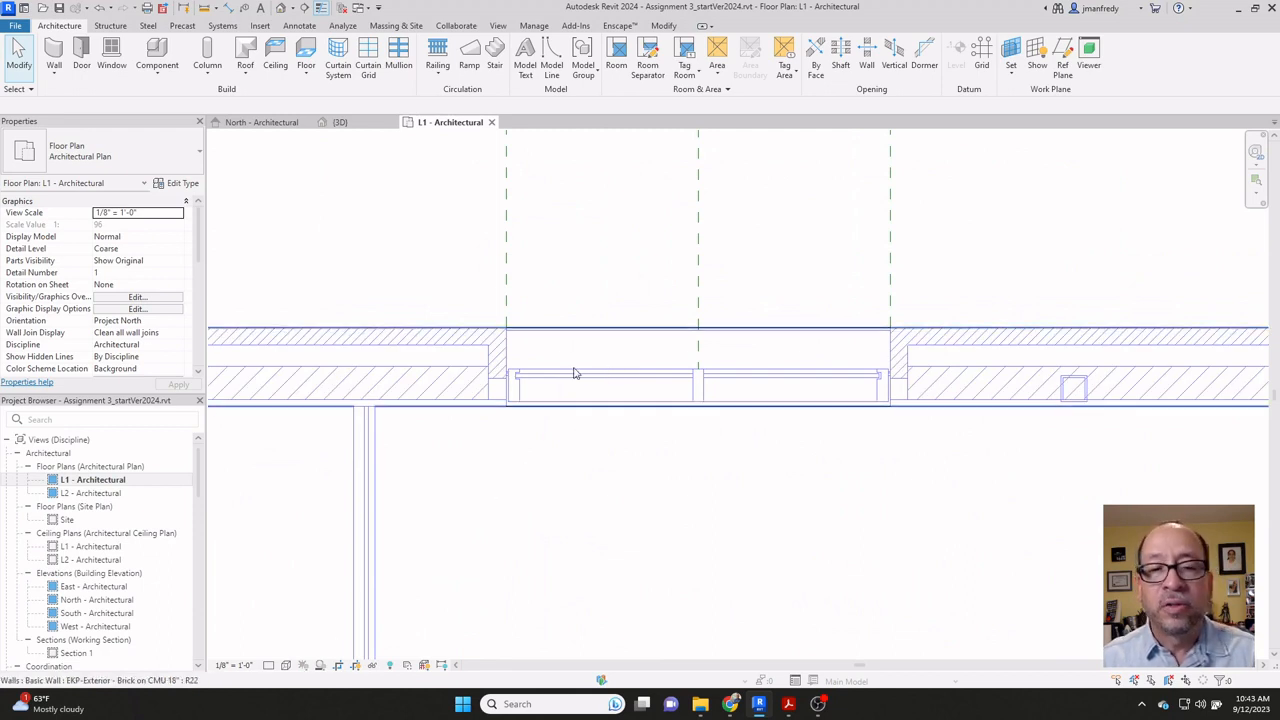
click(286, 666)
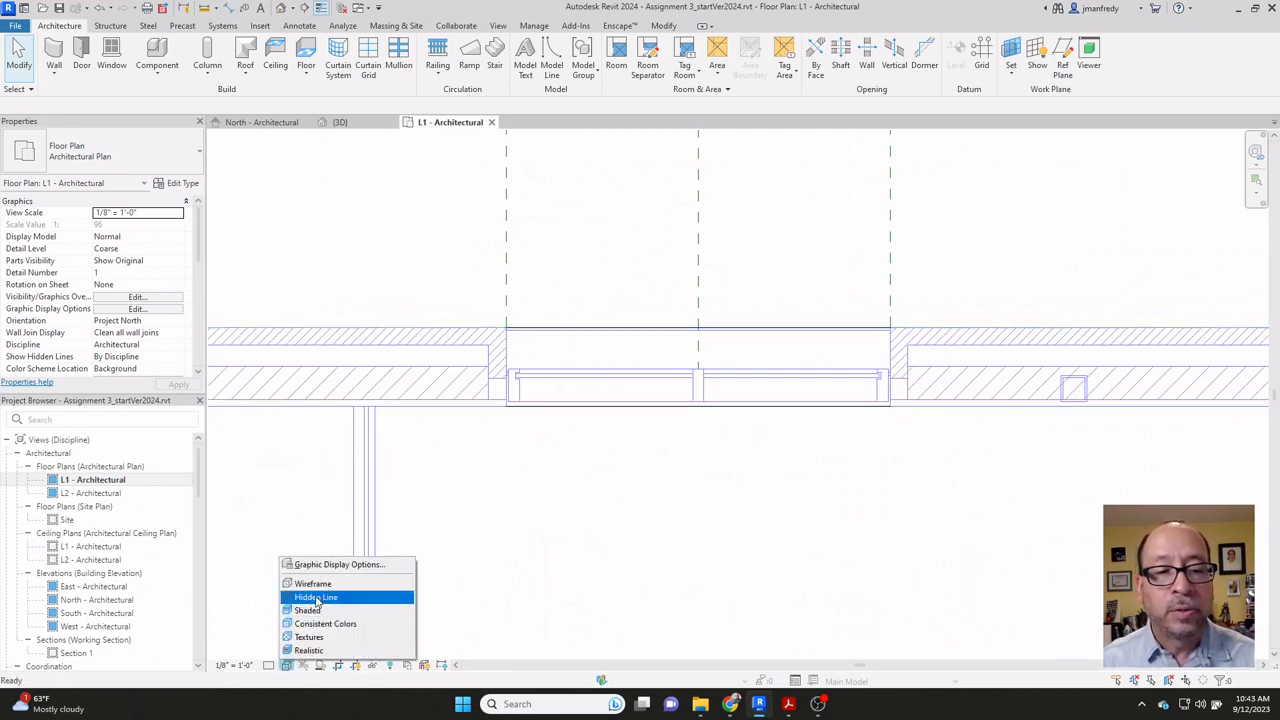
click(316, 600)
Step: Extend the near ends of the three vertical reference planes through the exterior wall and past its interior face
click(507, 298)
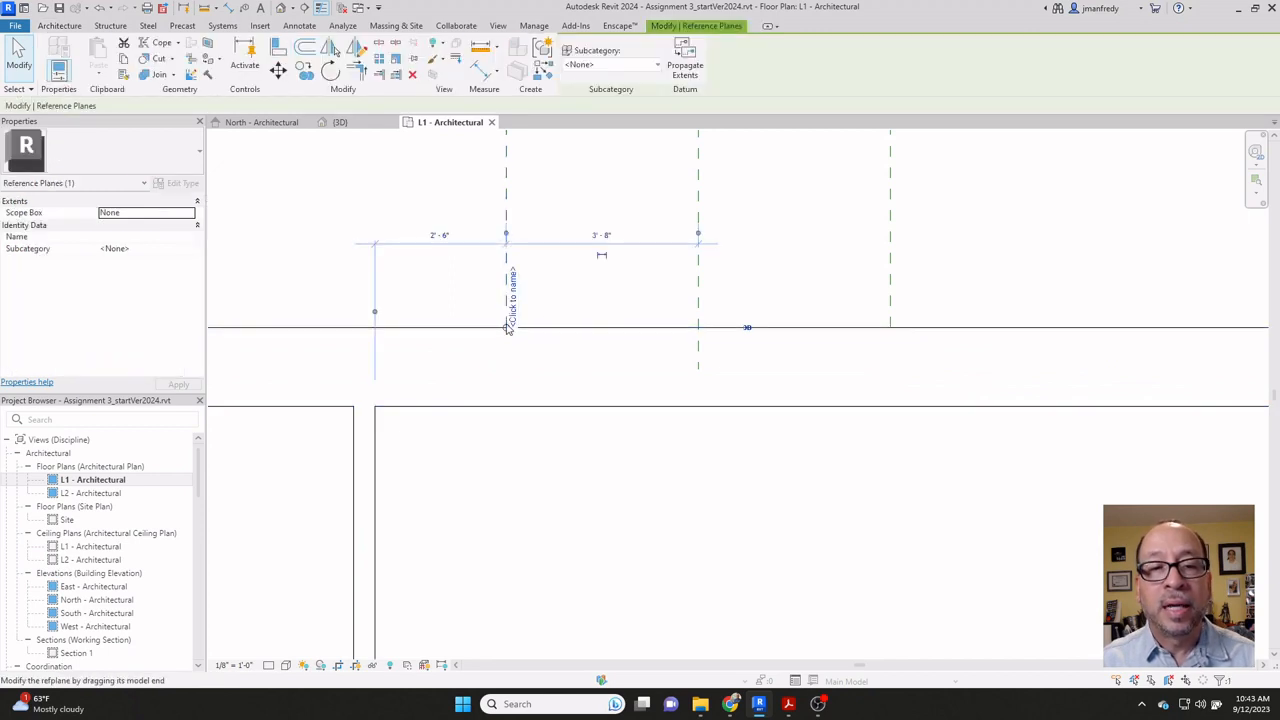
drag(506, 327, 506, 486)
click(698, 308)
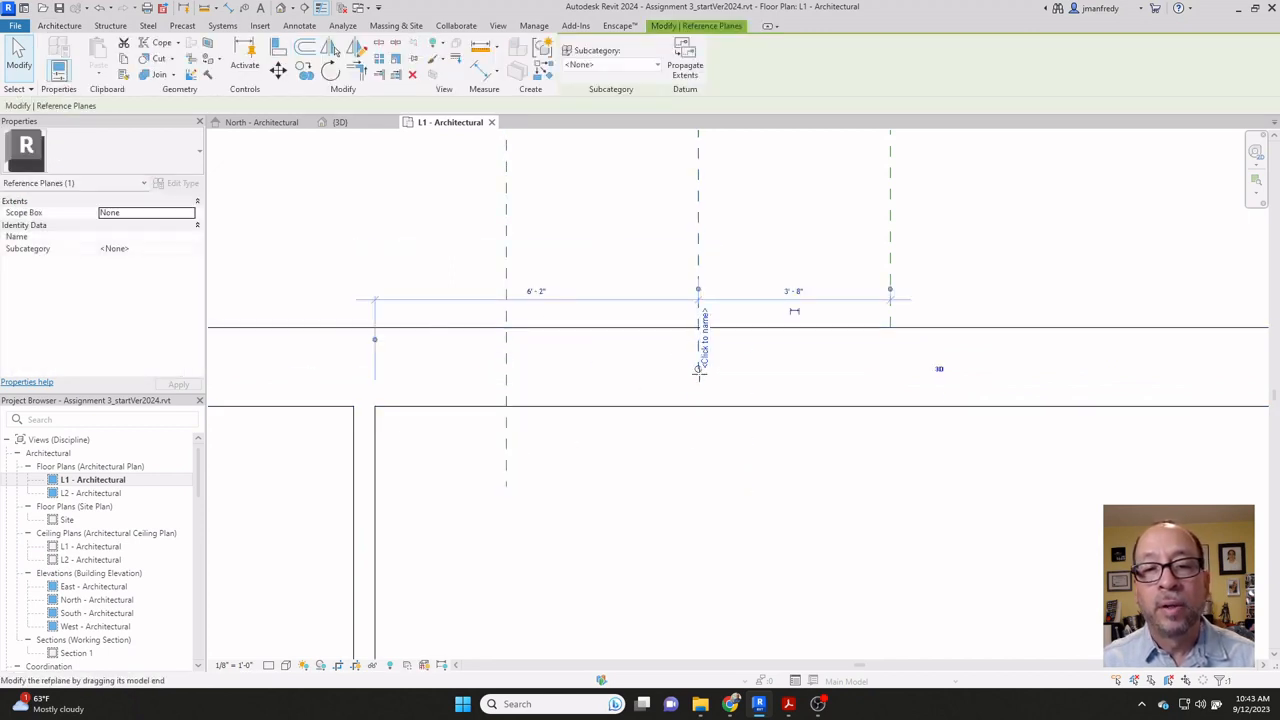
drag(698, 371, 698, 475)
click(890, 300)
drag(891, 325, 890, 457)
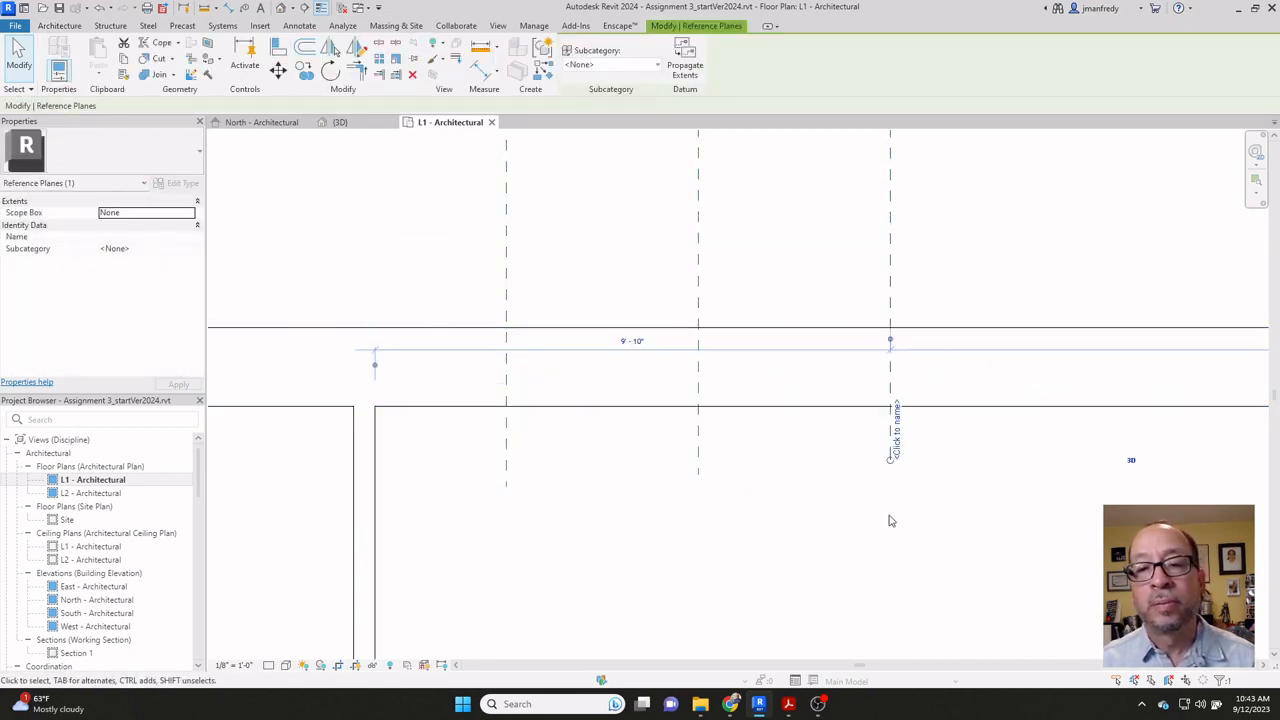
click(890, 520)
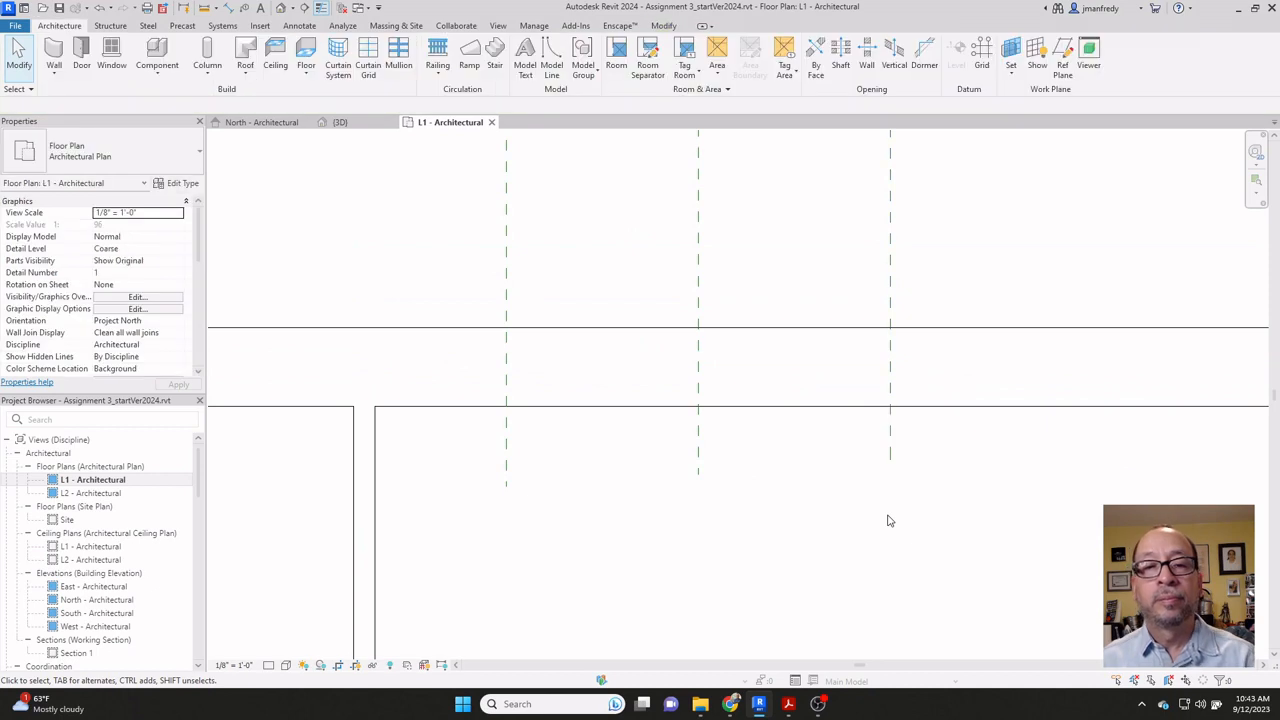
Step: Examine the window families and sizes available in the project for placement
click(111, 55)
click(161, 154)
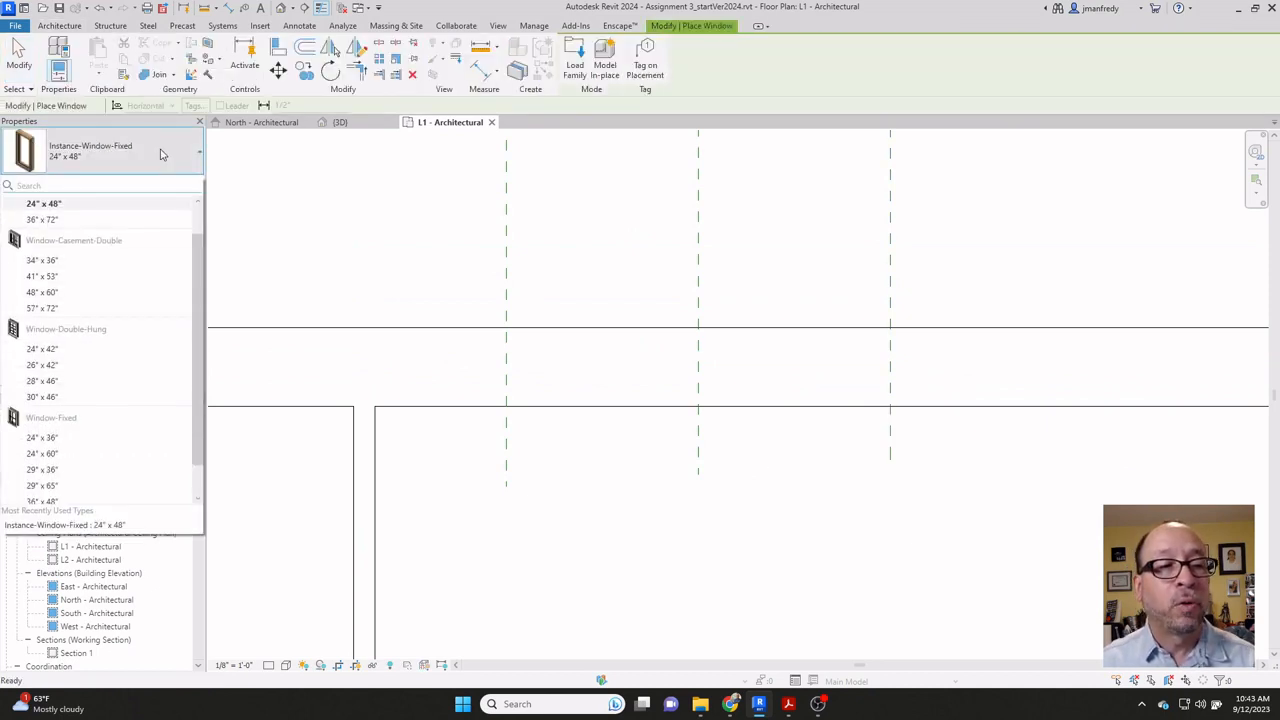
scroll(196, 334, down, 2)
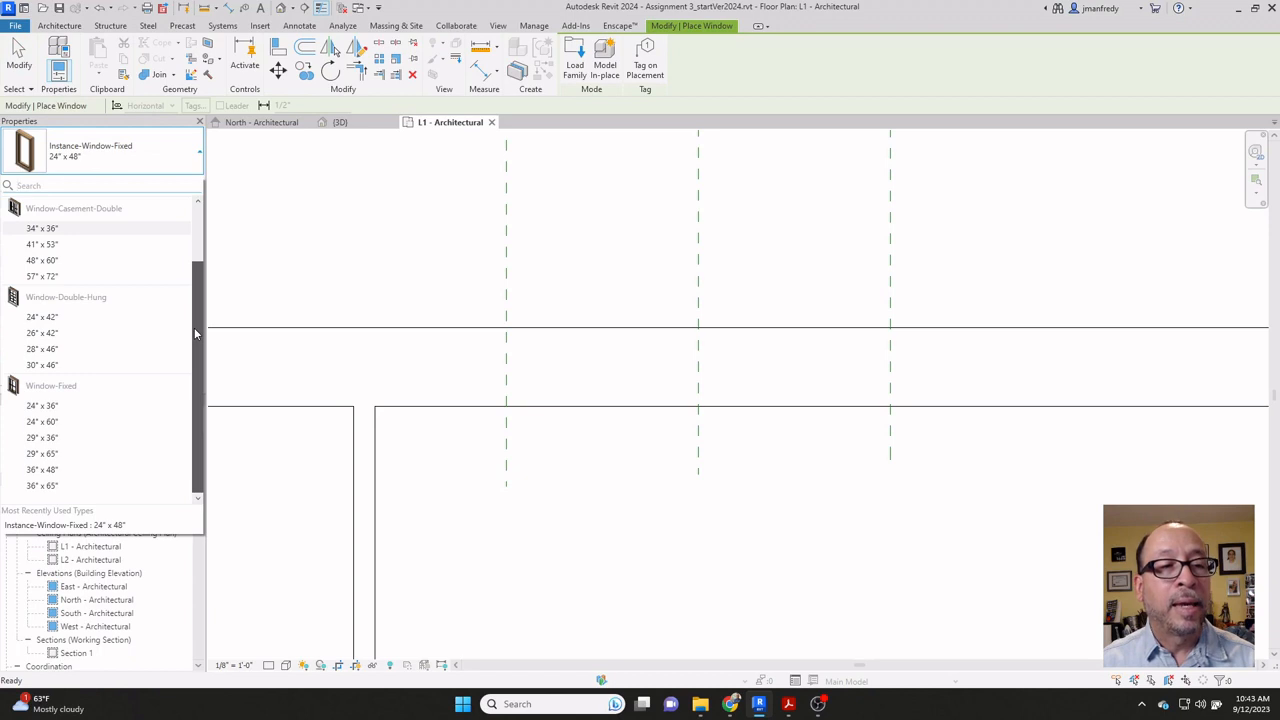
scroll(196, 334, up, 3)
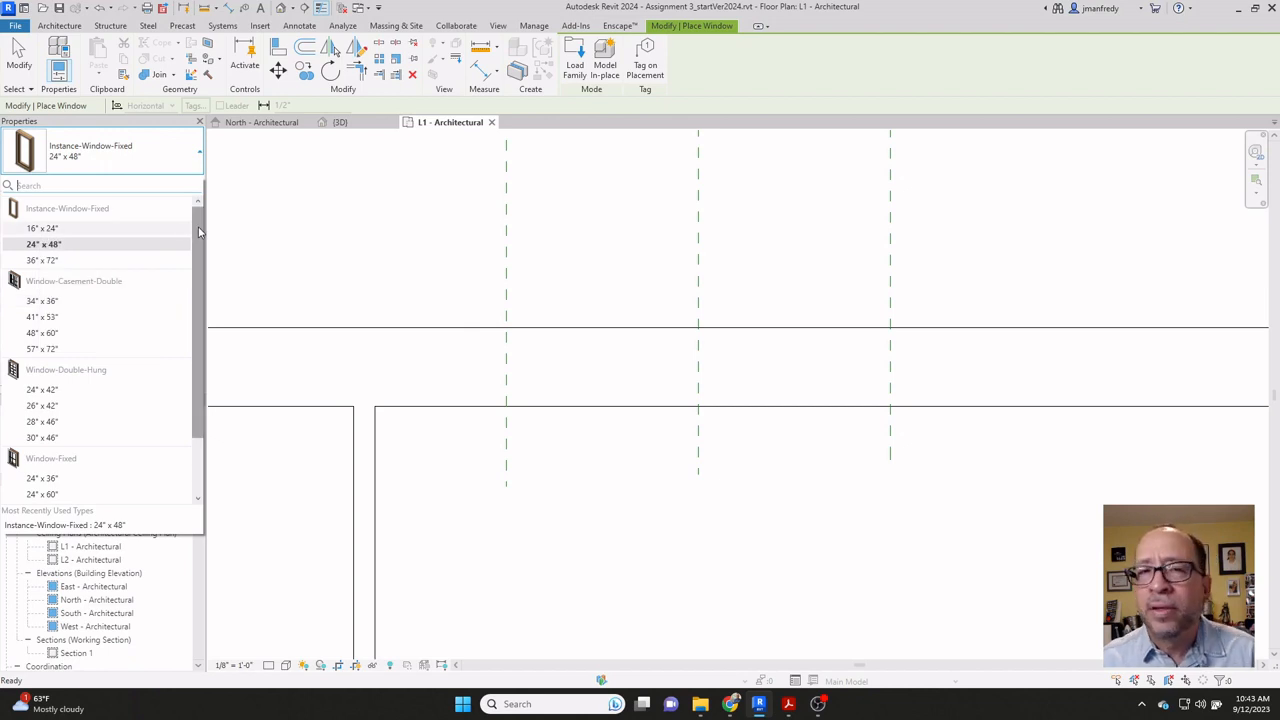
scroll(199, 232, down, 3)
scroll(197, 300, up, 3)
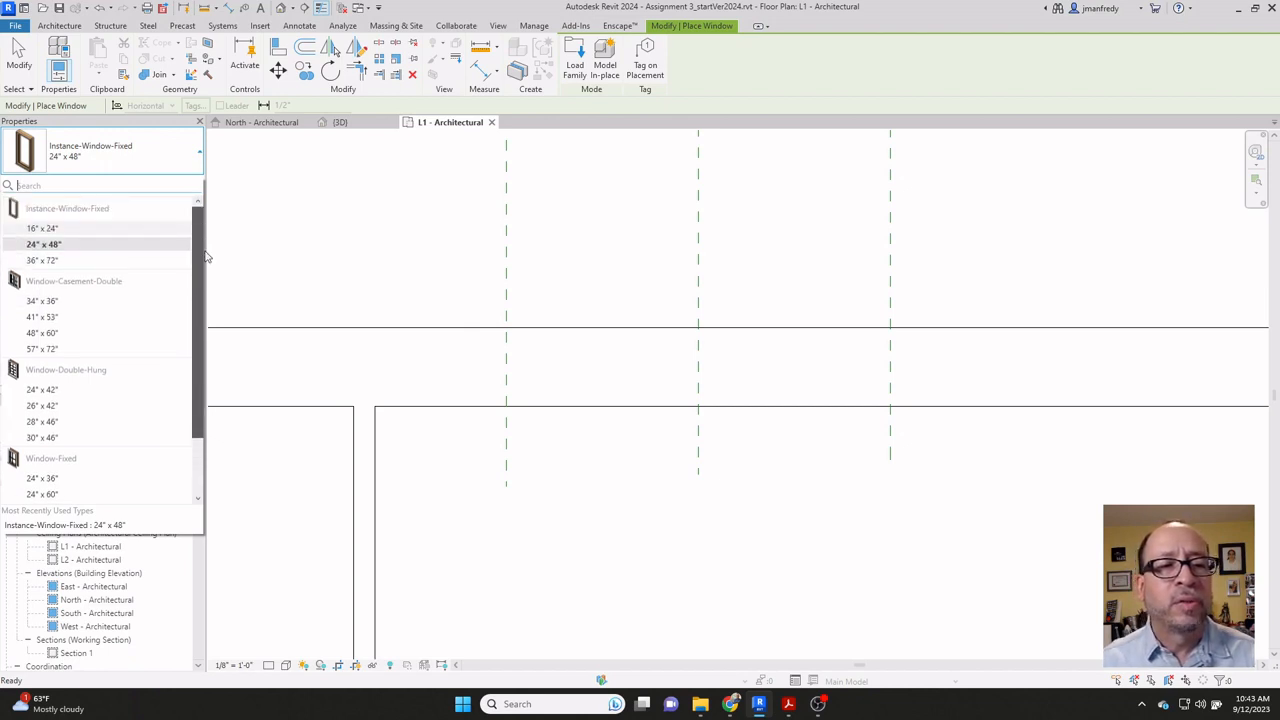
scroll(194, 380, down, 3)
scroll(194, 380, up, 3)
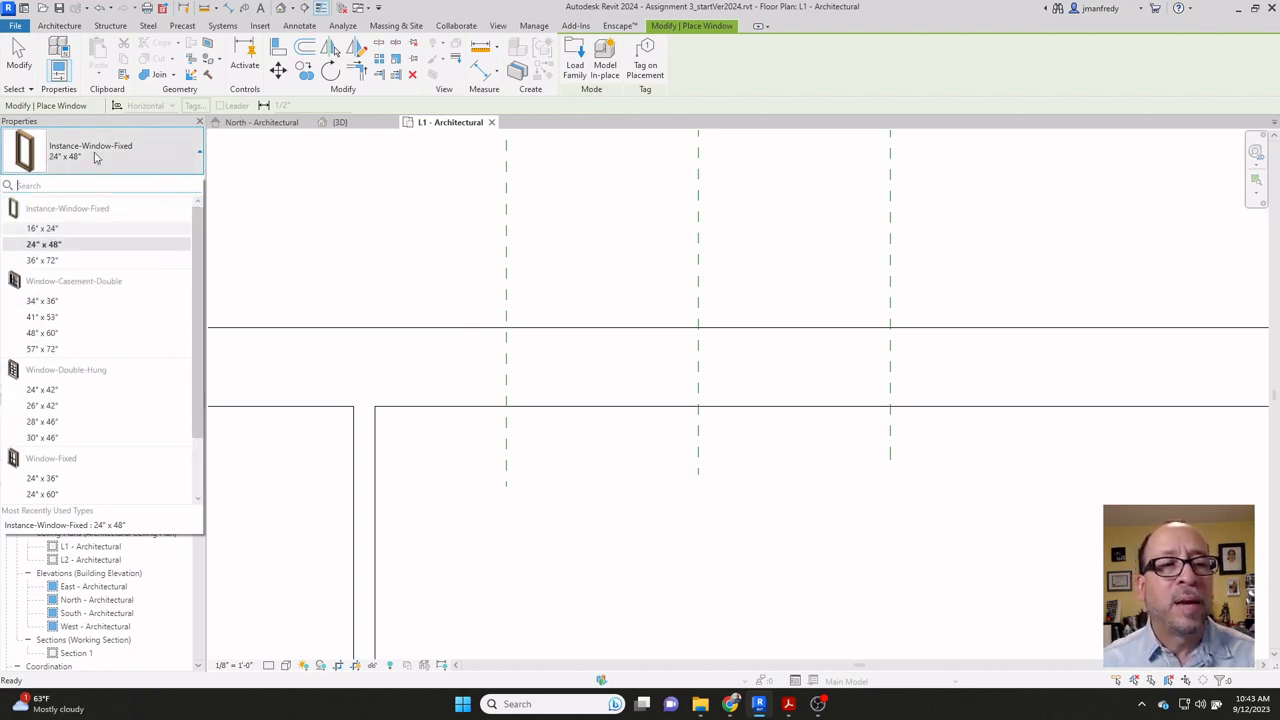
scroll(200, 295, down, 3)
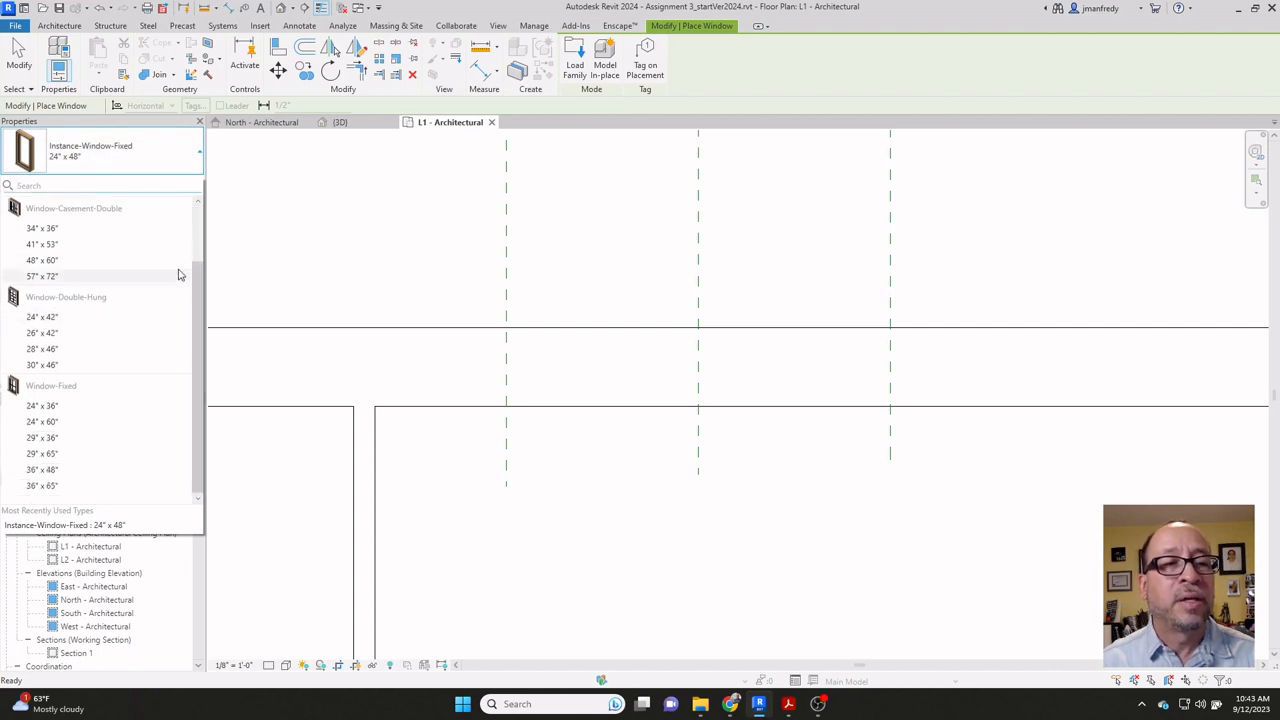
scroll(180, 270, up, 3)
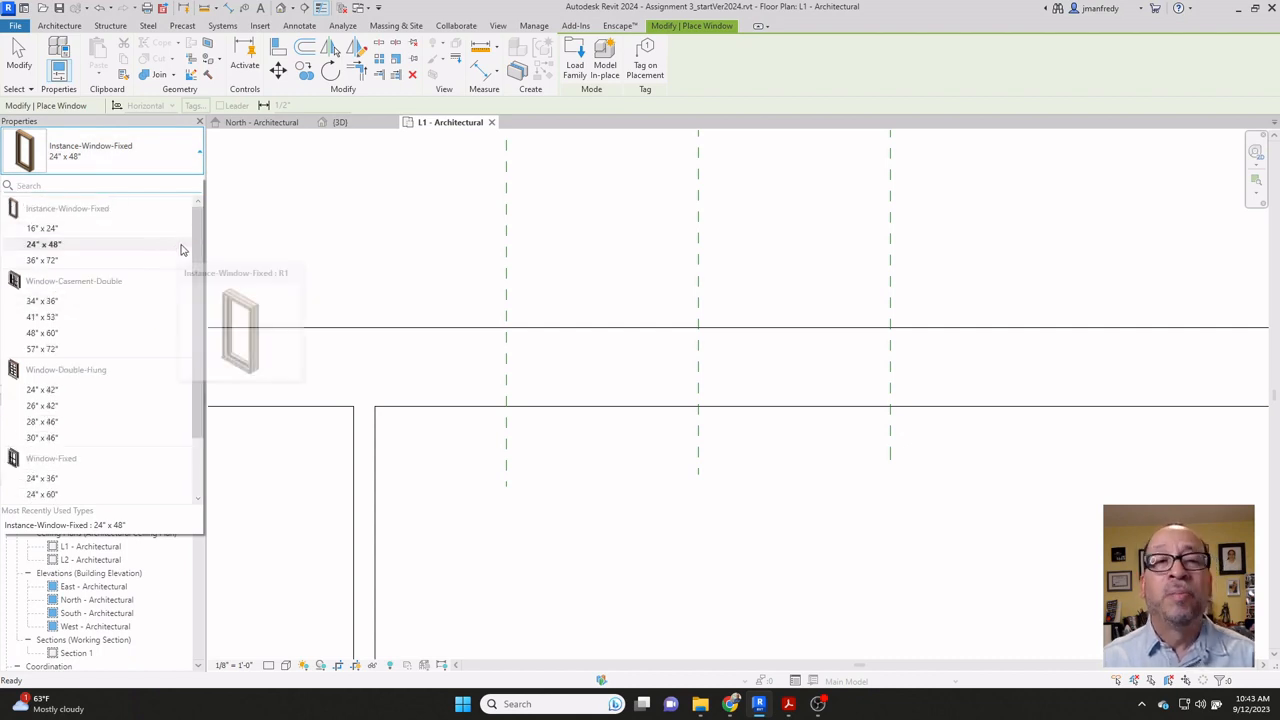
key(Escape)
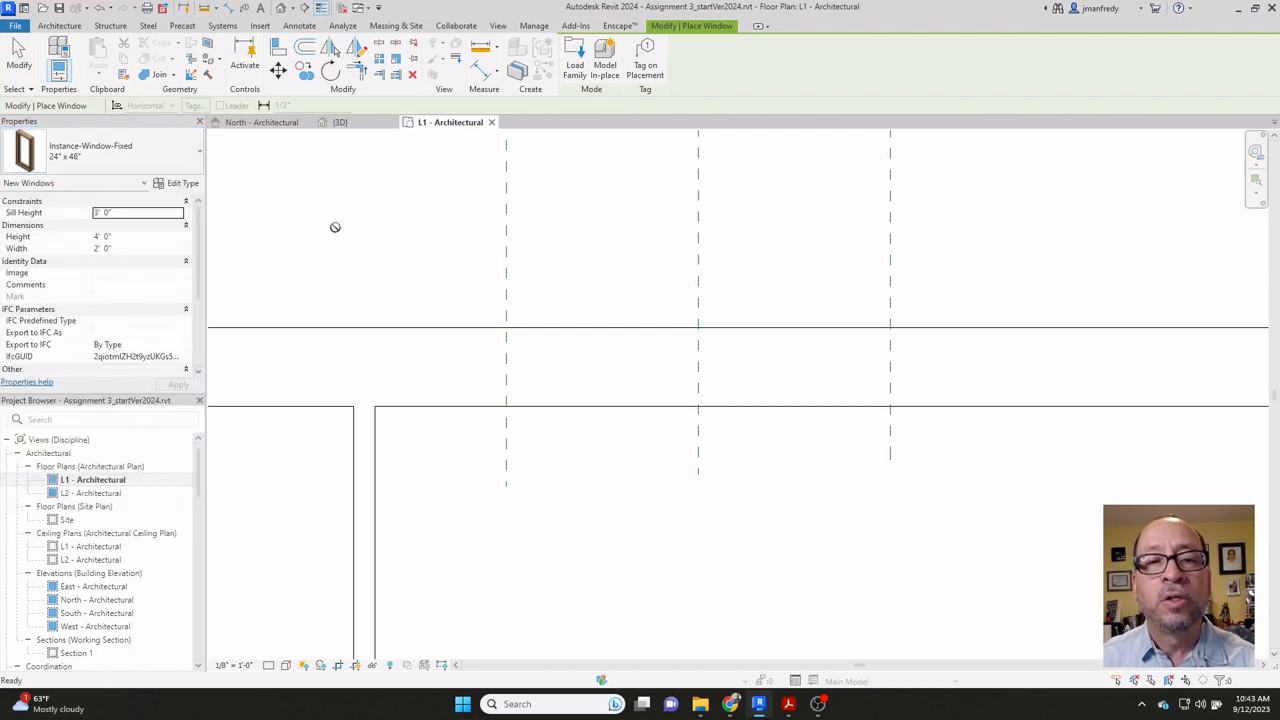
key(Escape)
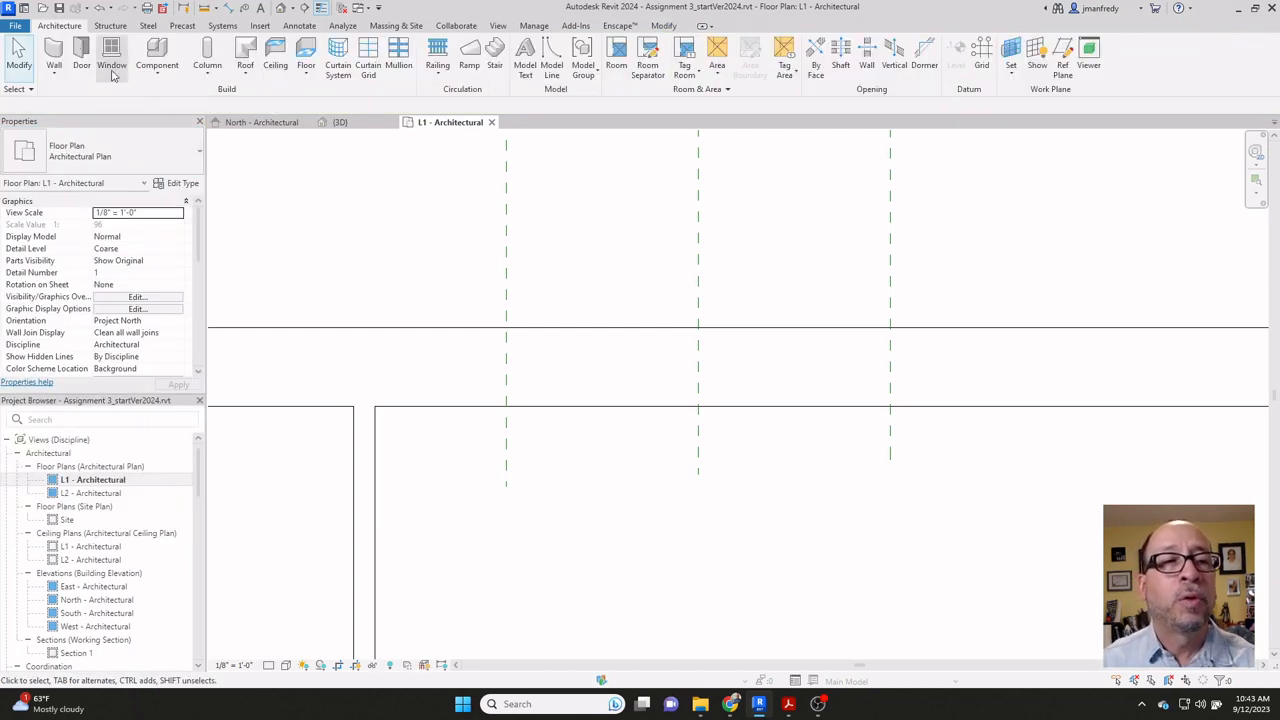
click(262, 27)
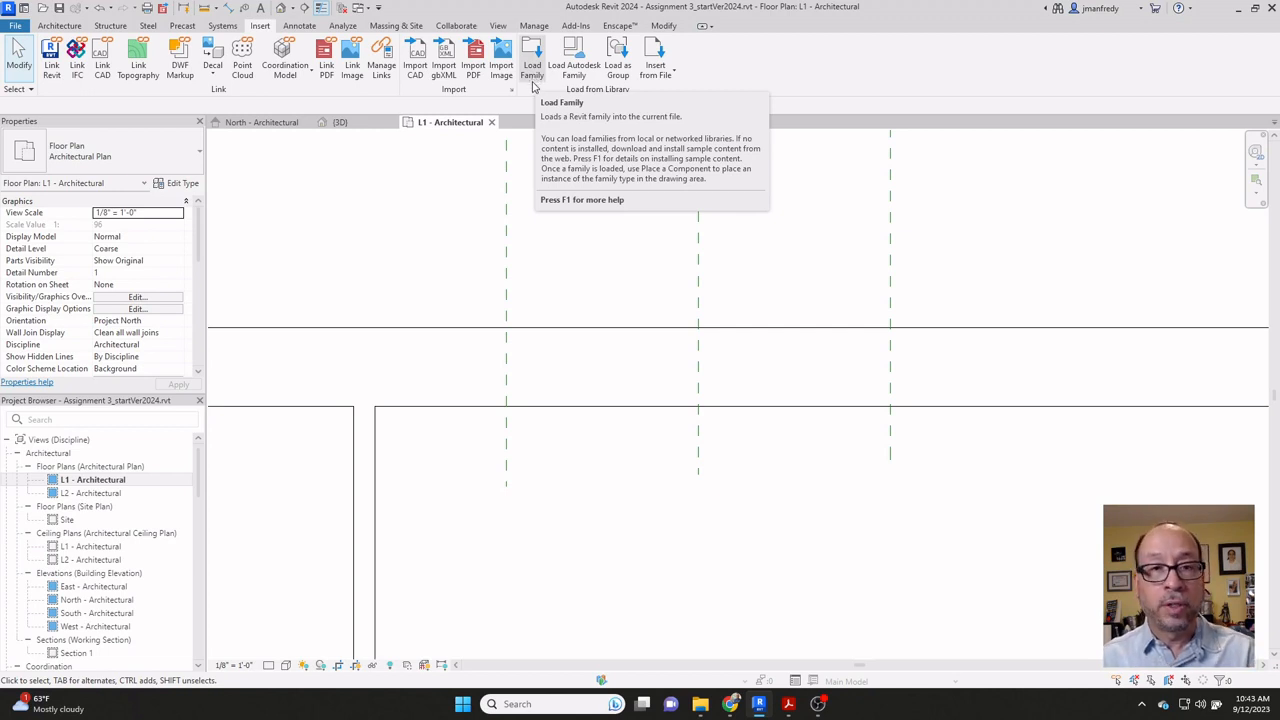
click(533, 87)
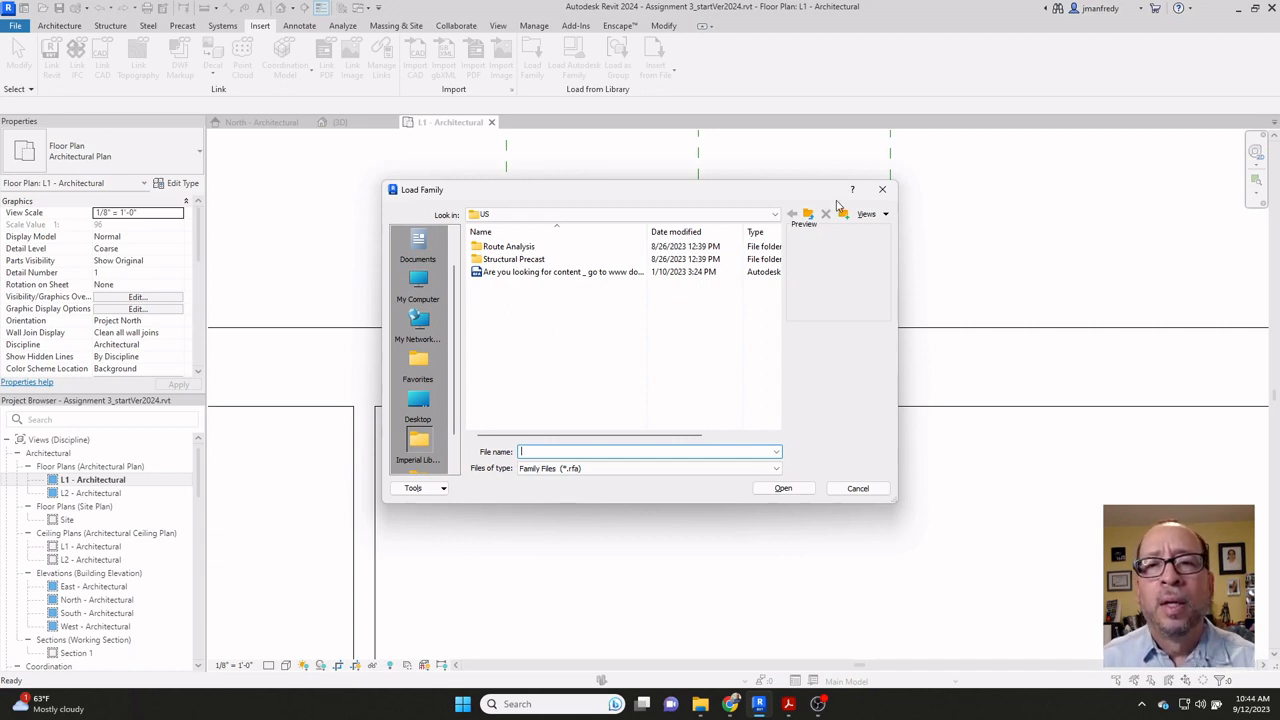
click(882, 189)
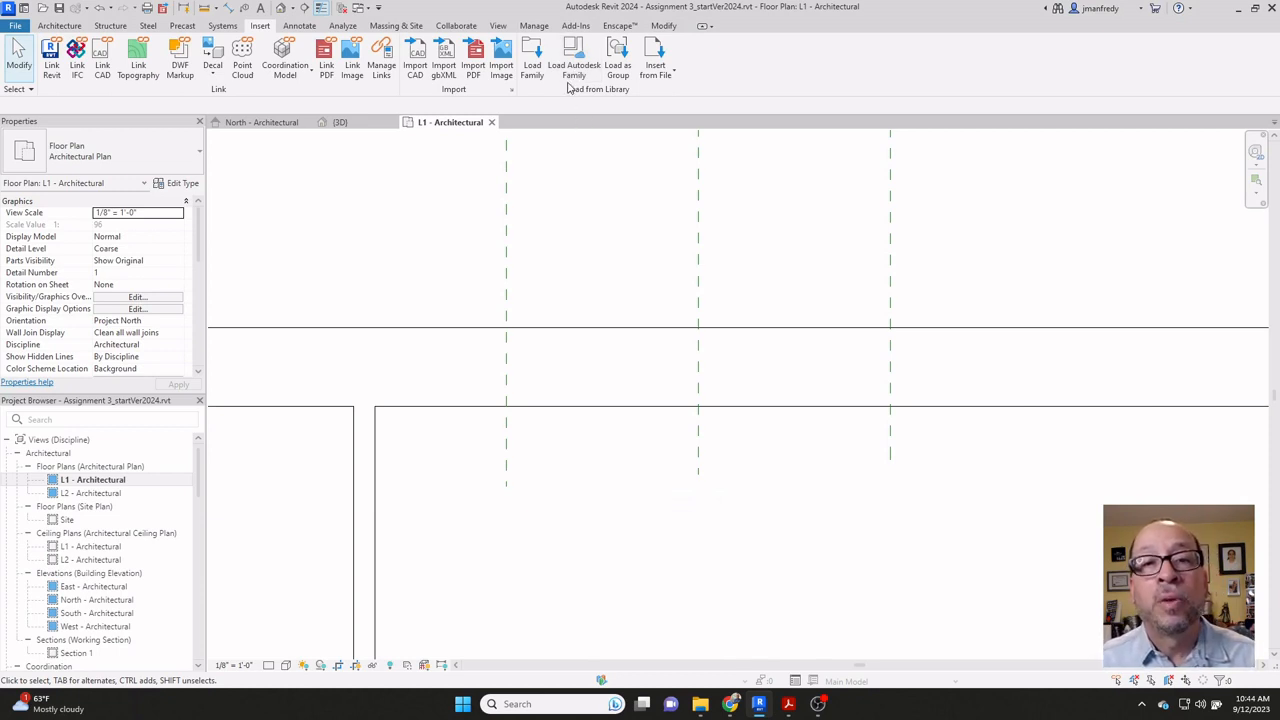
Step: Load the Instance-Window-Fixed family from the Windows category of the online Autodesk family library
click(574, 62)
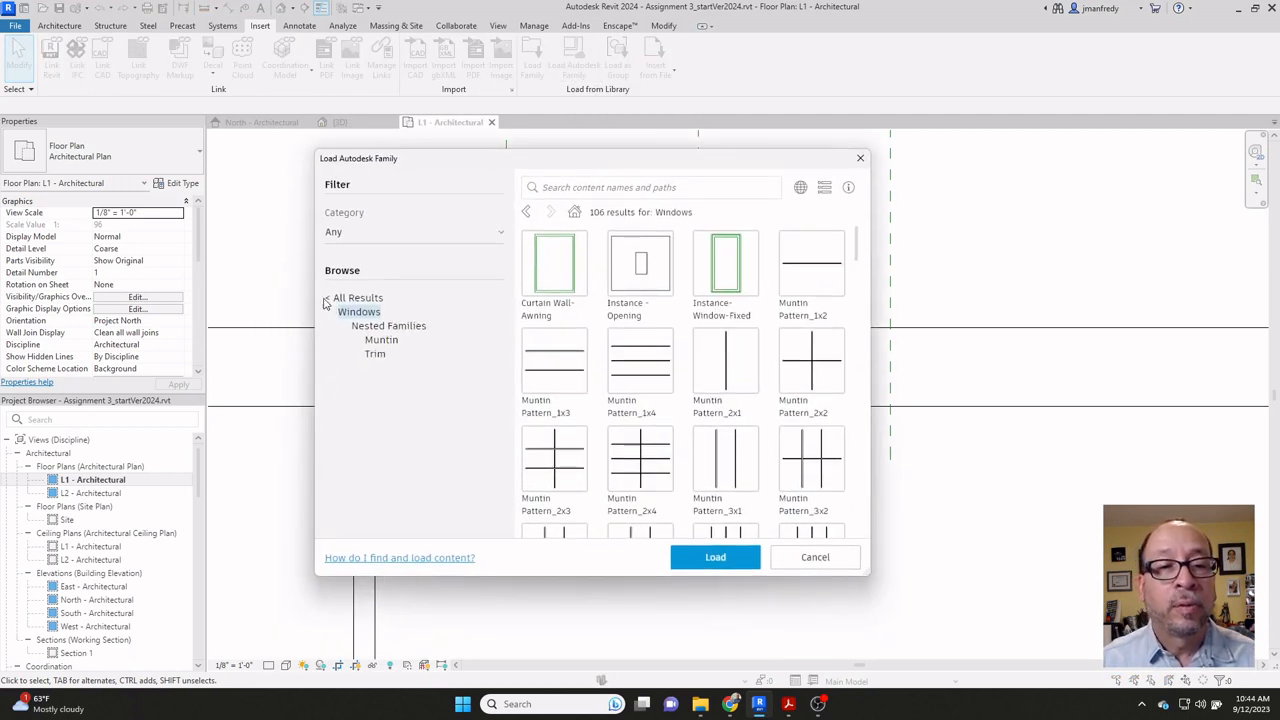
click(333, 297)
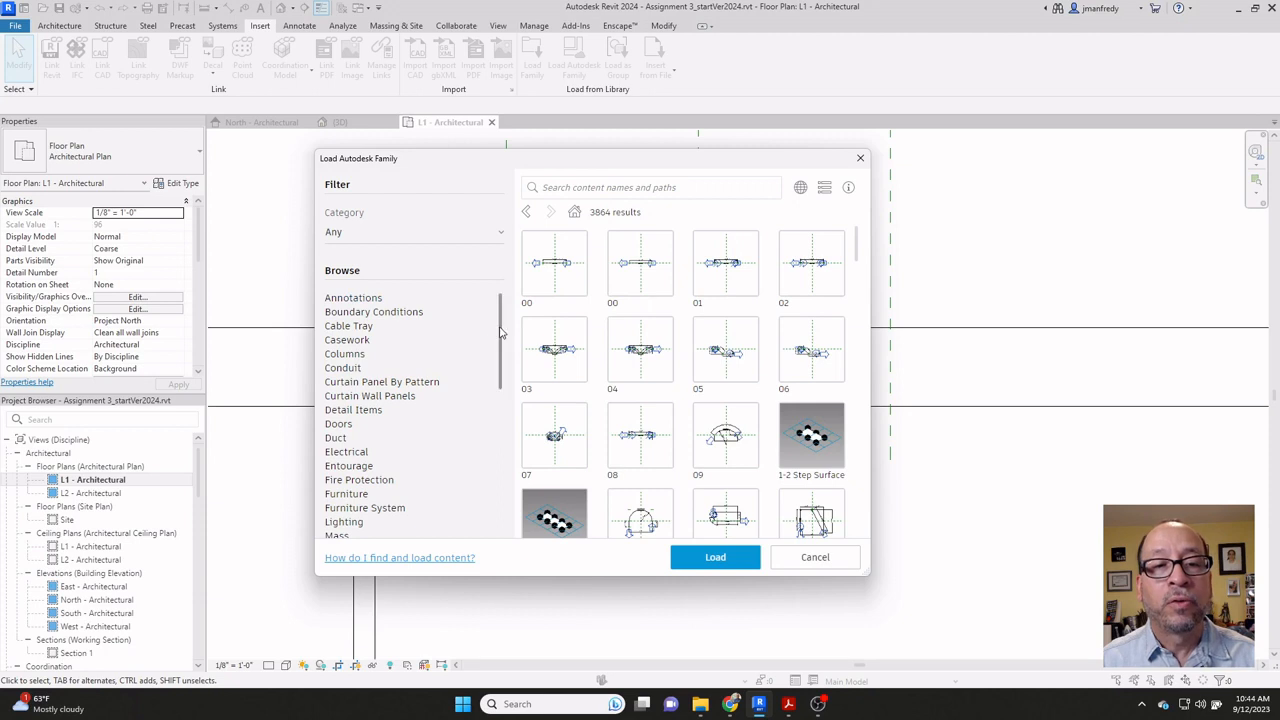
scroll(470, 330, down, 10)
scroll(479, 316, up, 10)
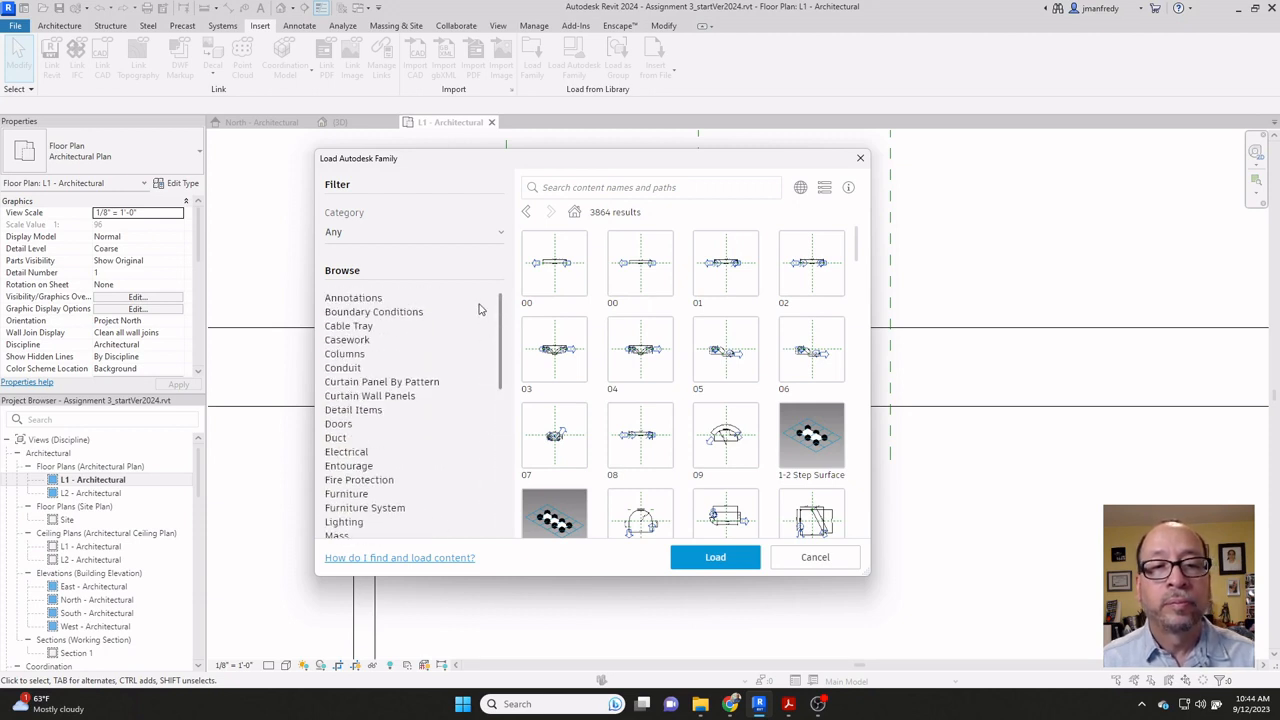
scroll(479, 320, down, 10)
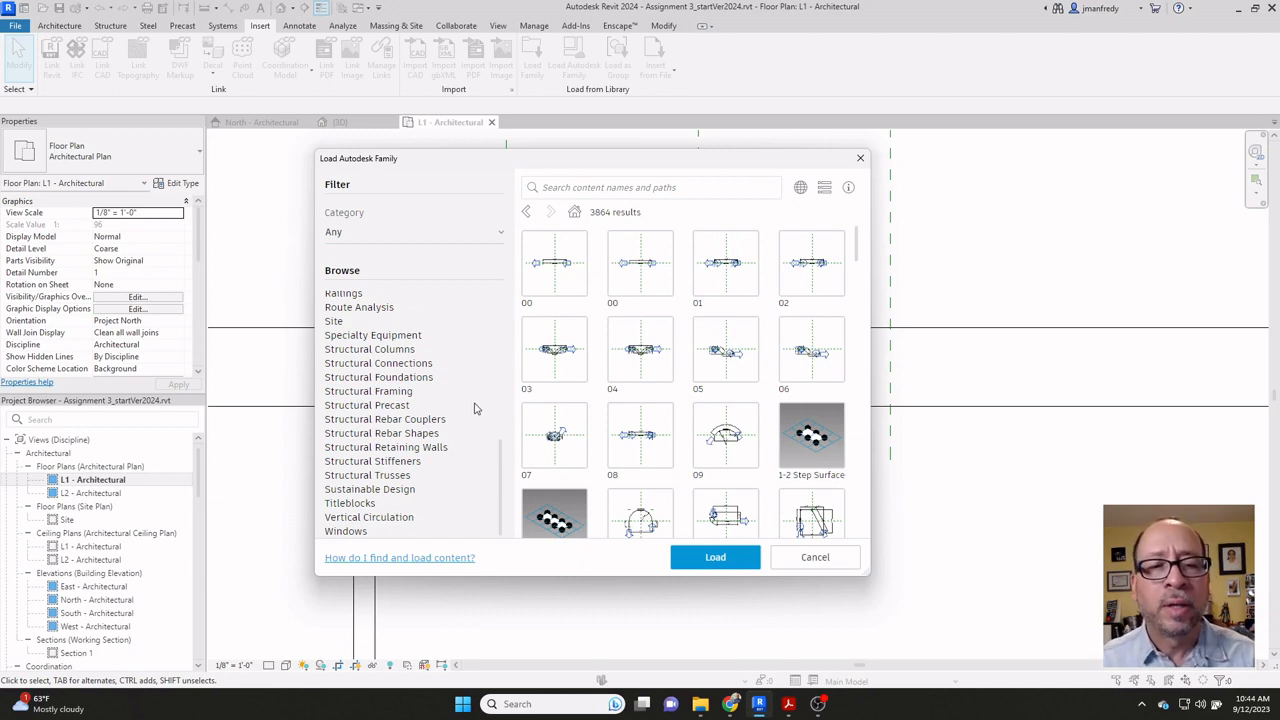
click(347, 532)
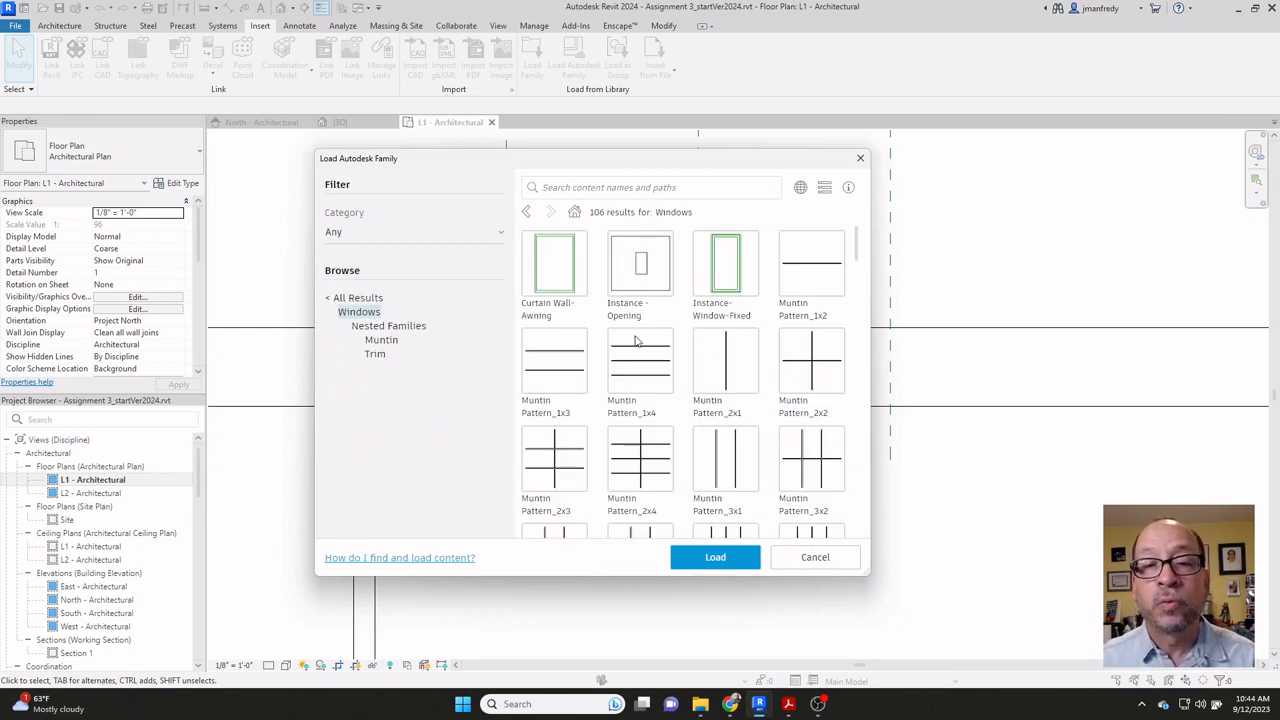
click(729, 274)
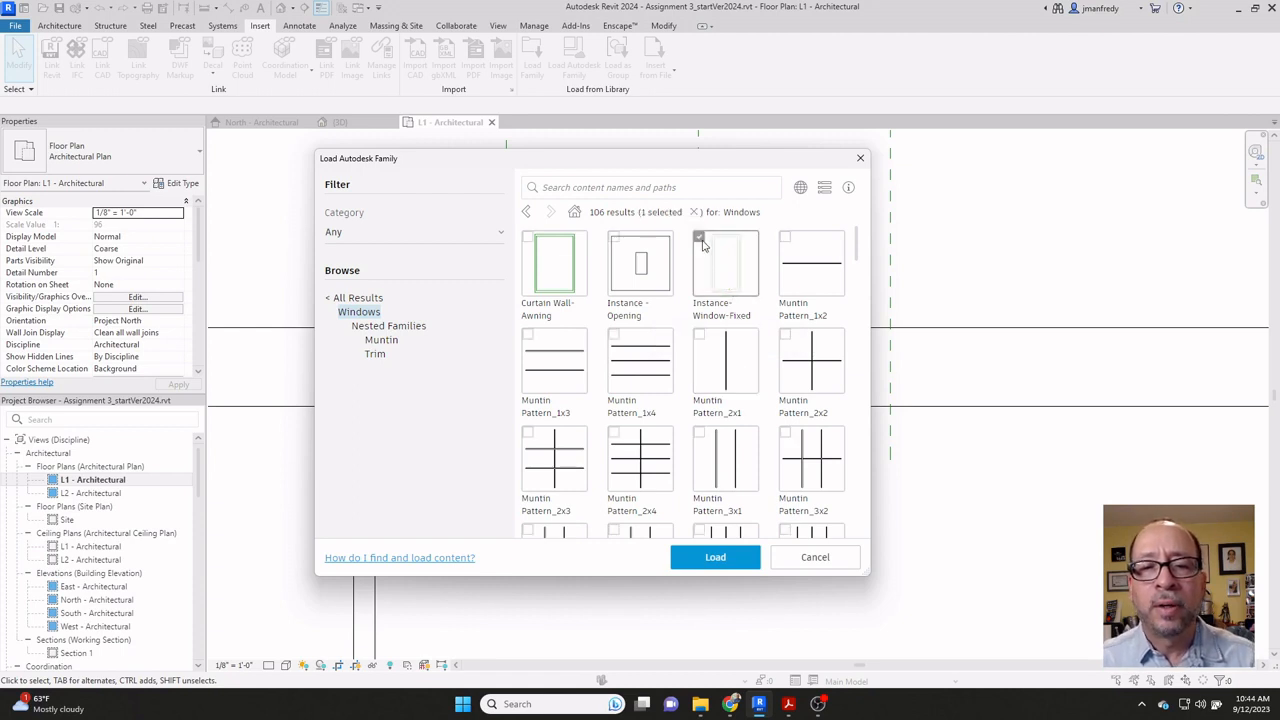
click(716, 555)
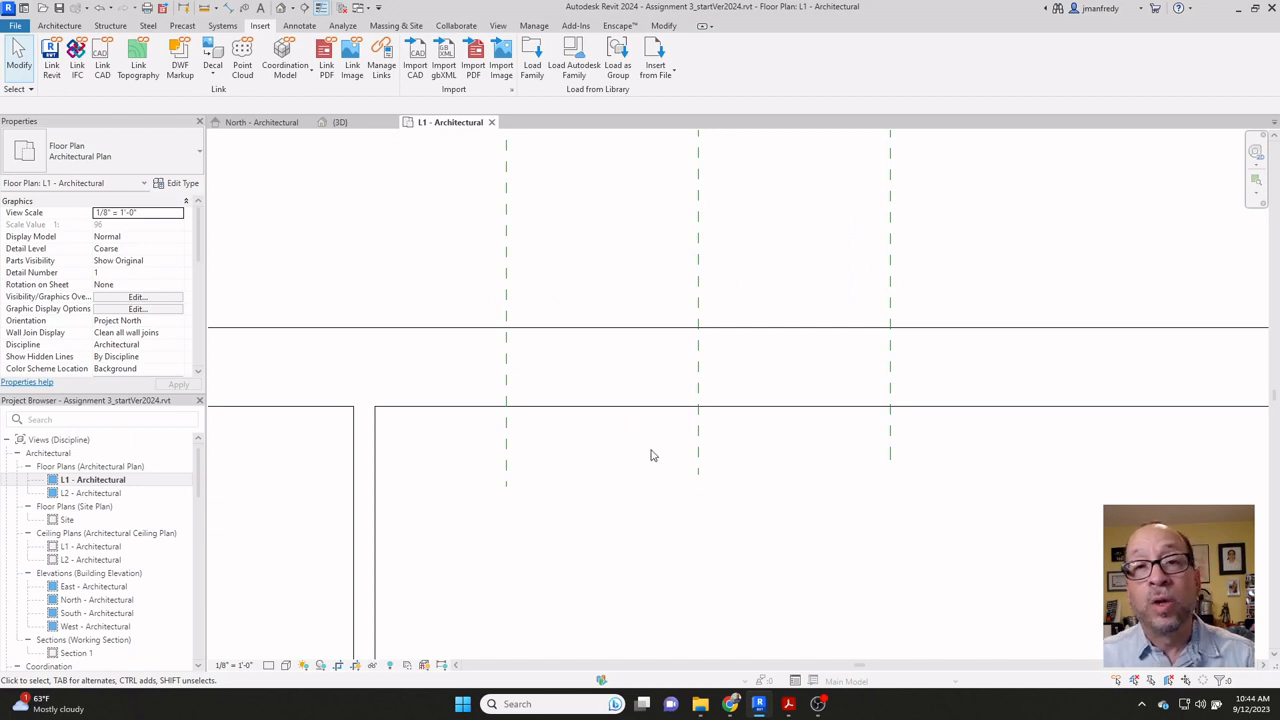
Step: Place an Instance-Window-Fixed 24" x 48" window in the exterior wall between its first two reference planes, about 2'-11" from the interior partition
click(62, 27)
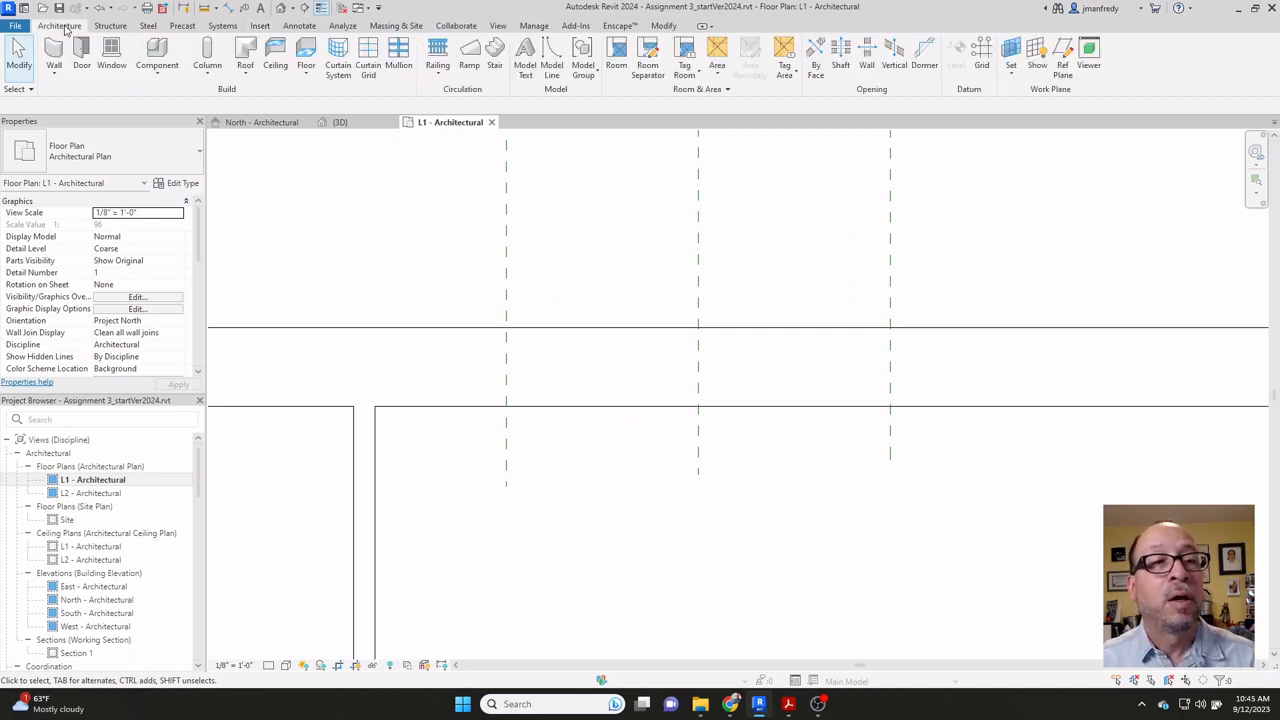
click(113, 72)
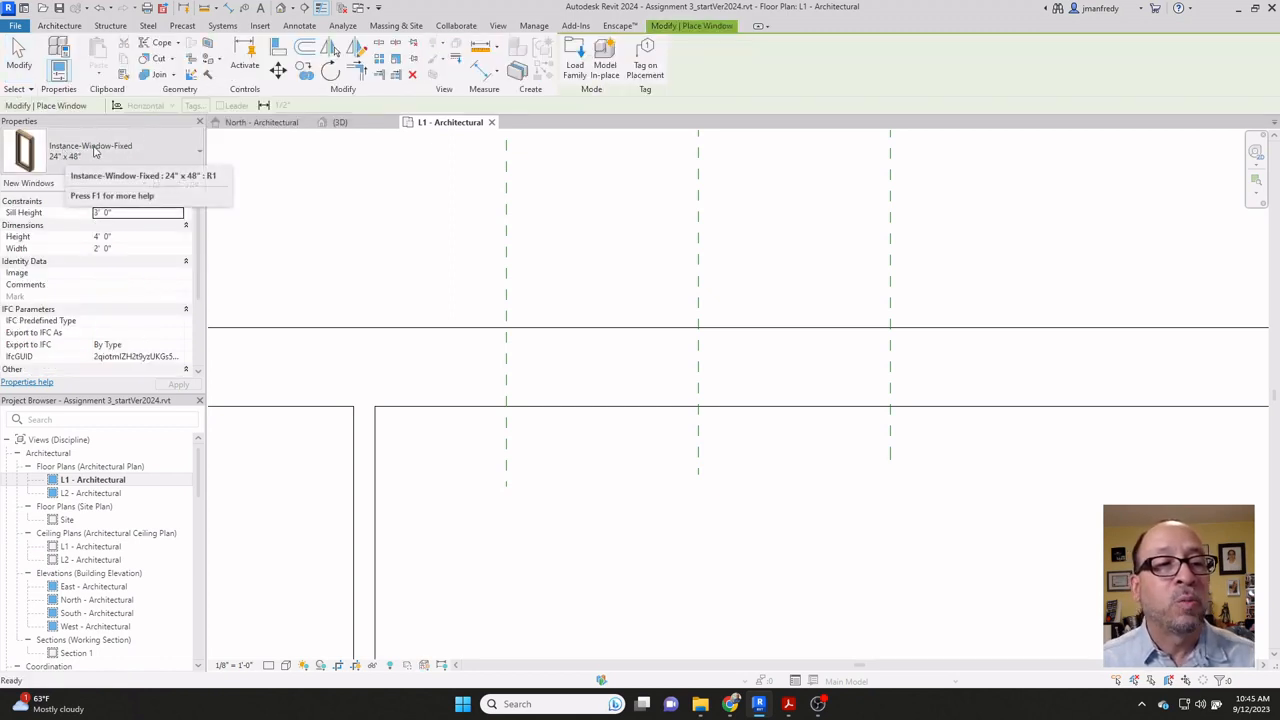
click(172, 162)
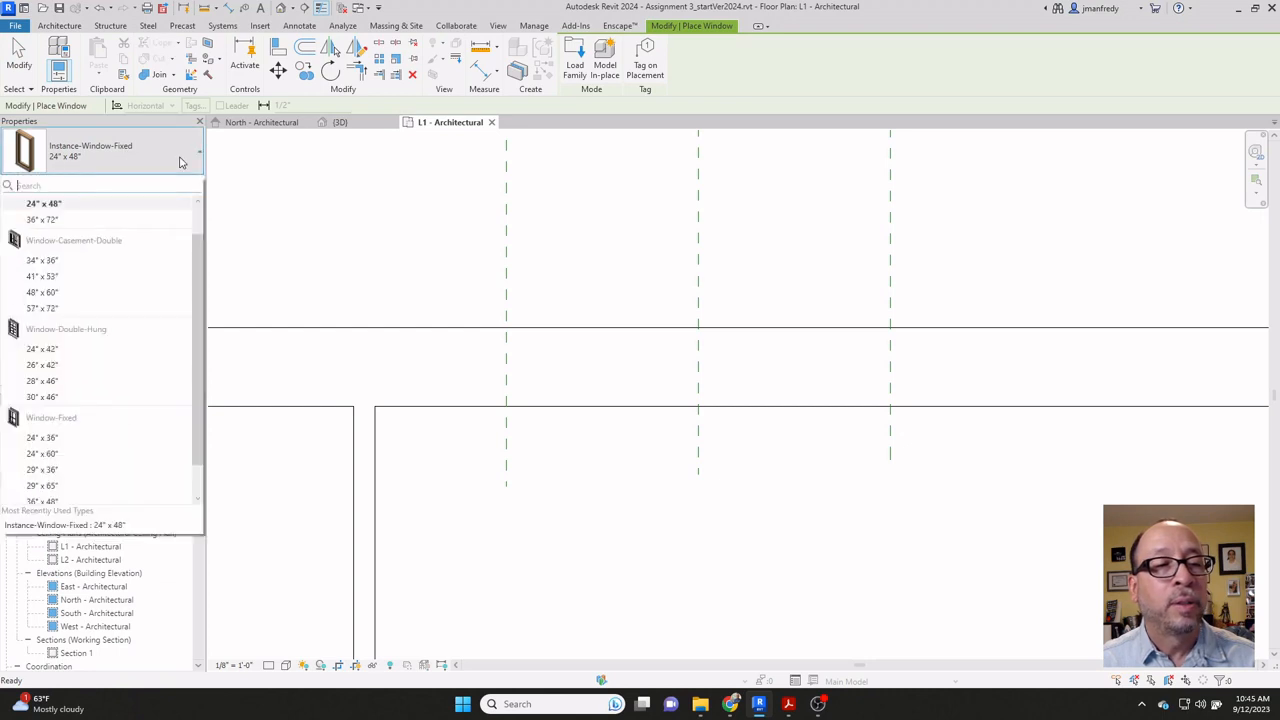
scroll(197, 222, up, 1)
mouse_move(52, 214)
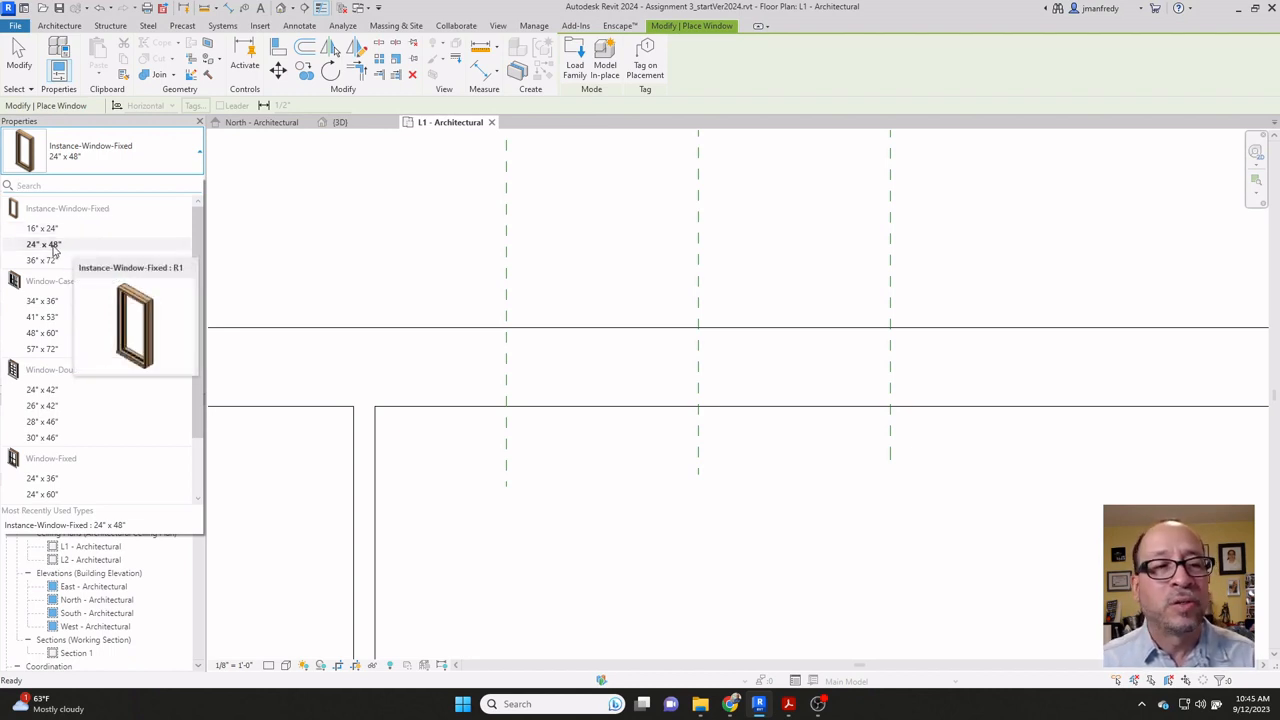
click(62, 248)
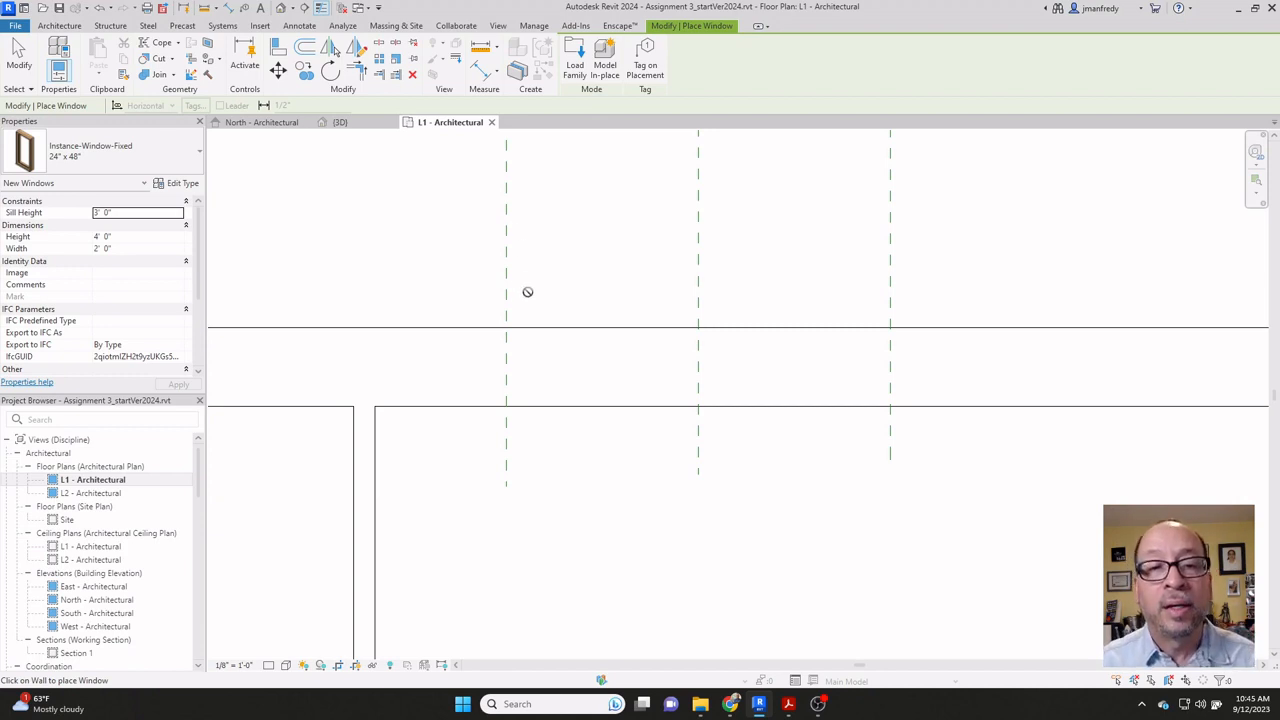
click(580, 331)
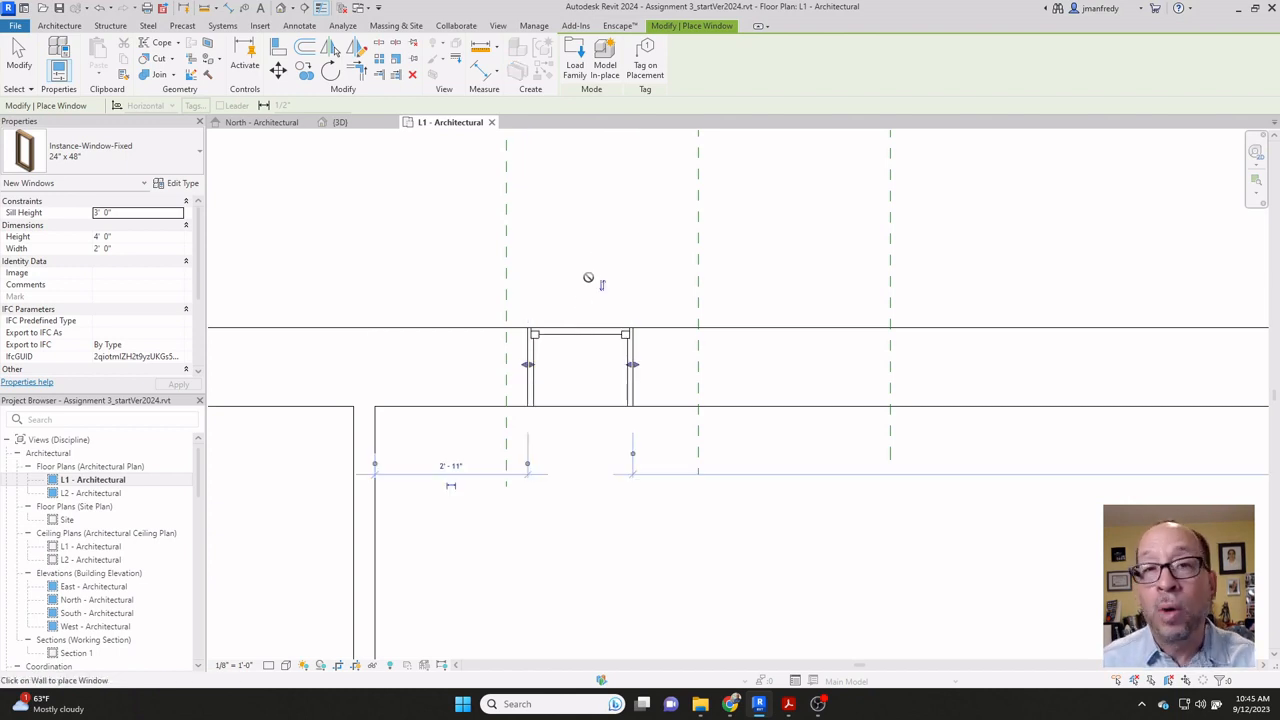
key(Escape)
key(Escape)
scroll(578, 368, up, 2)
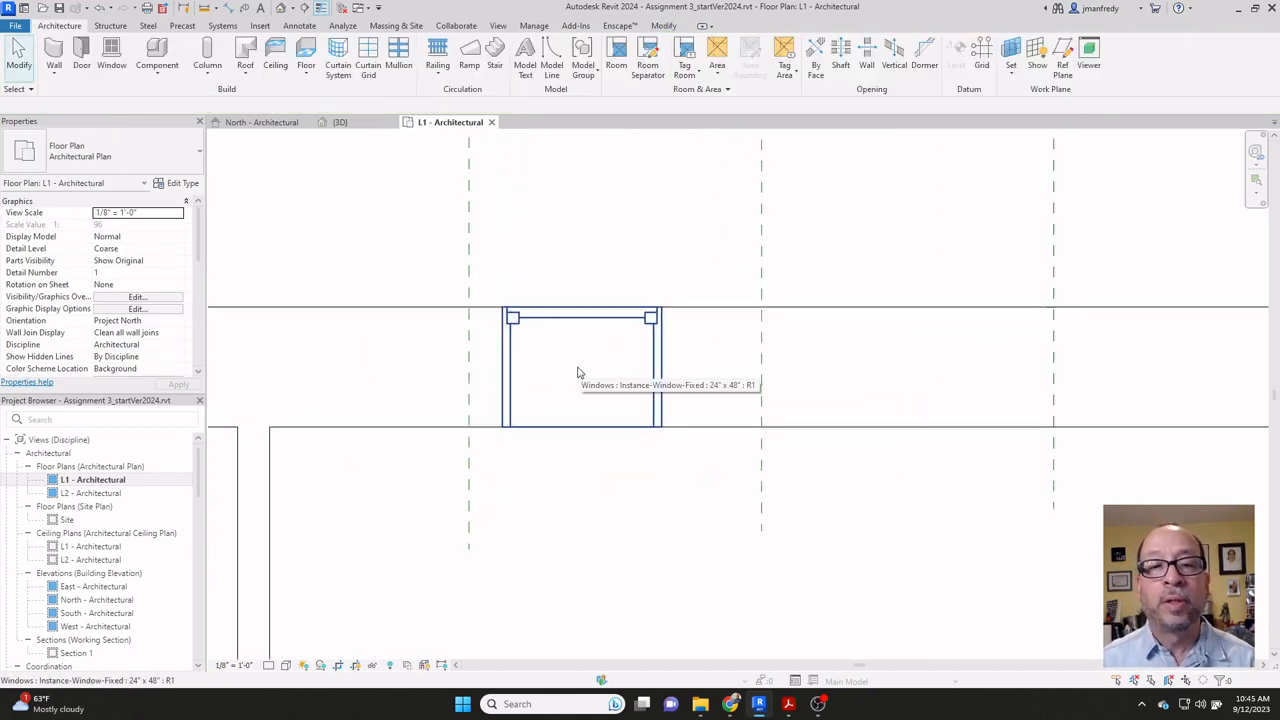
Step: Flip the facing of the Instance-Window-Fixed window in the exterior wall and inspect its frame position in the 3D view
click(586, 330)
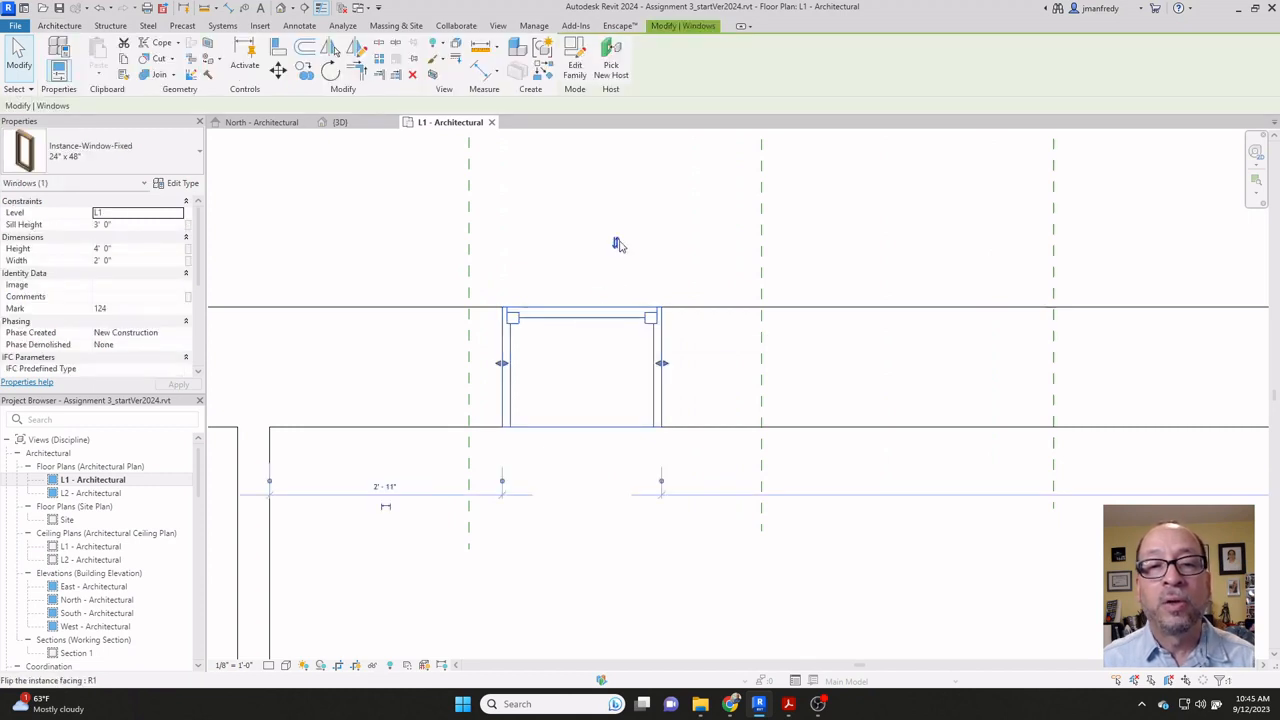
click(616, 246)
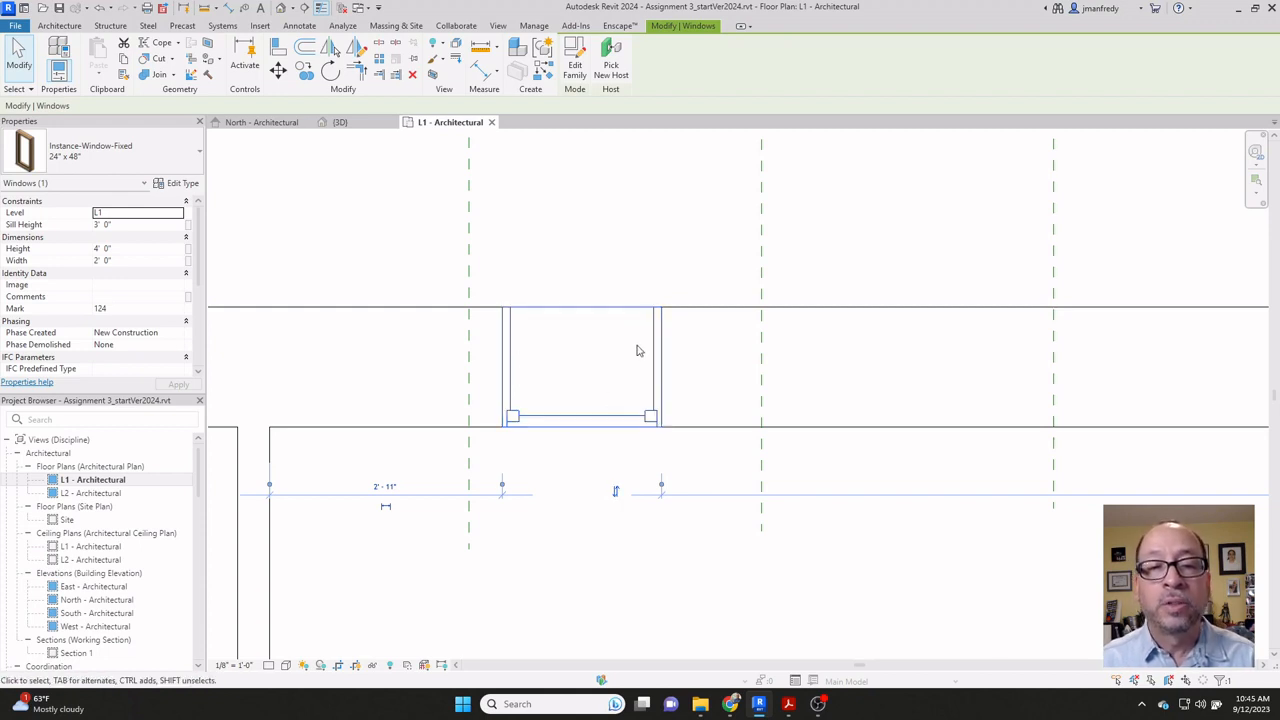
click(590, 231)
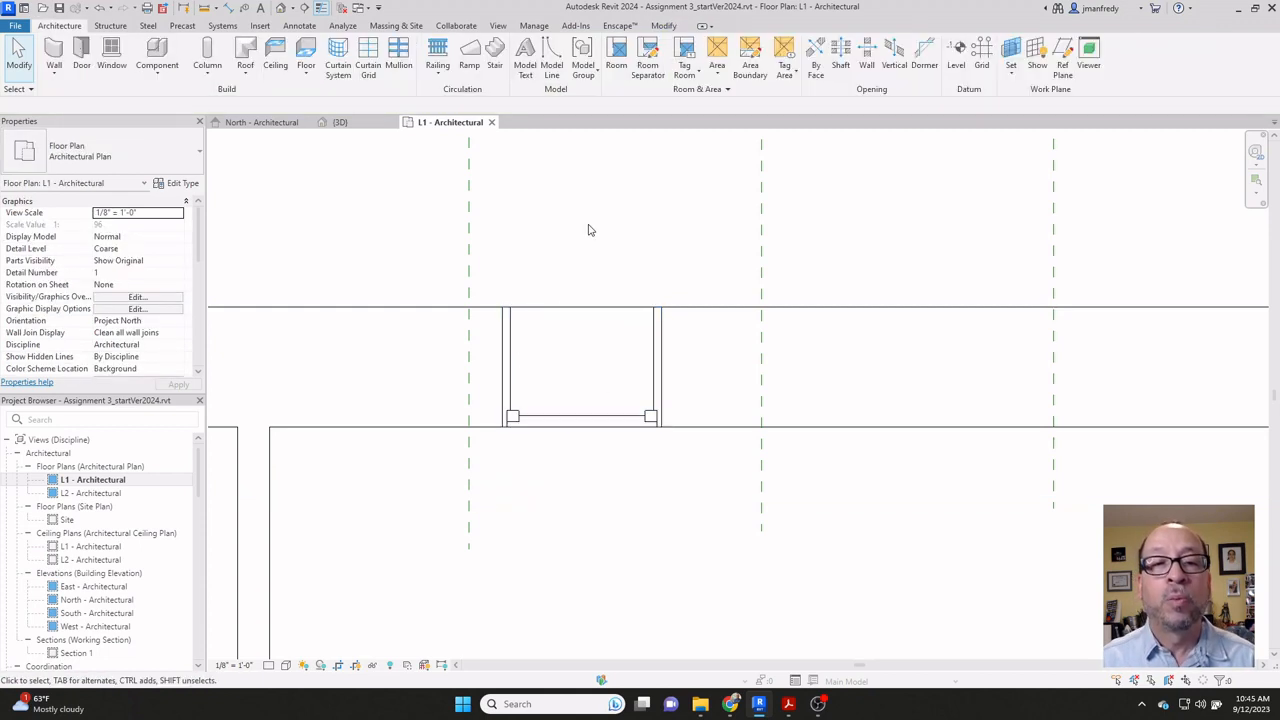
click(304, 9)
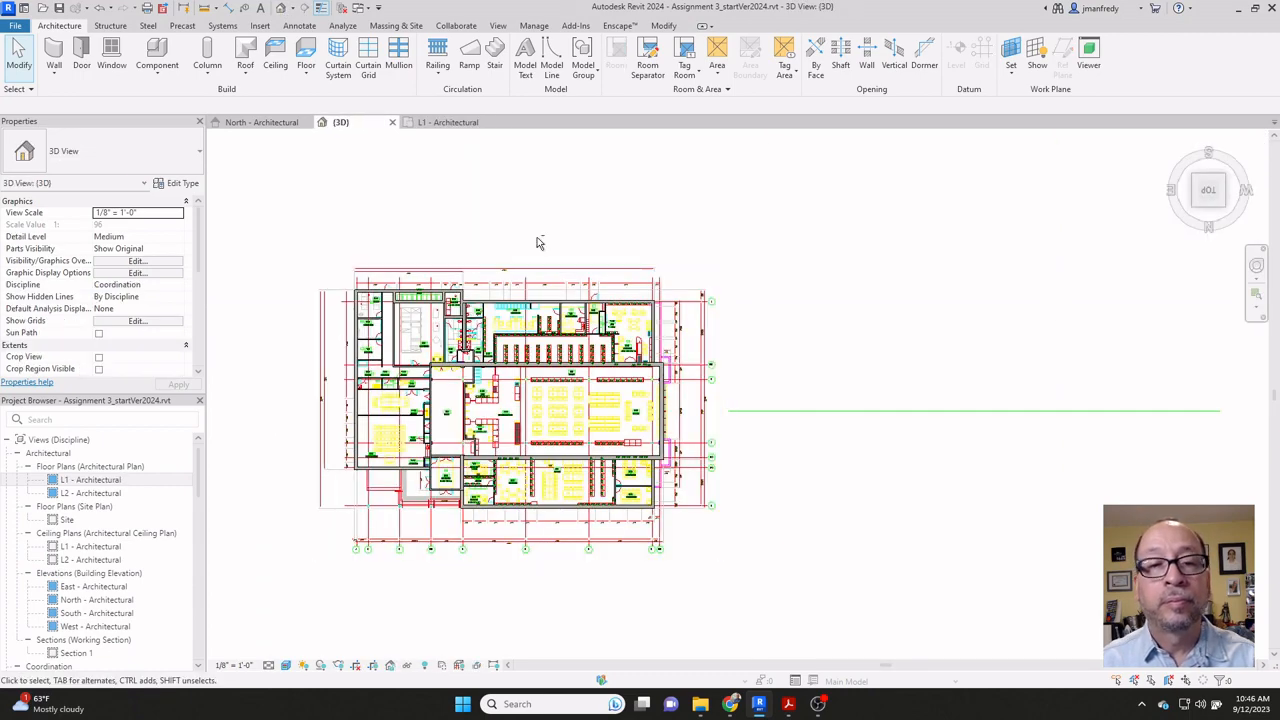
shift+middle_drag(538, 243, 556, 333)
scroll(556, 333, up, 6)
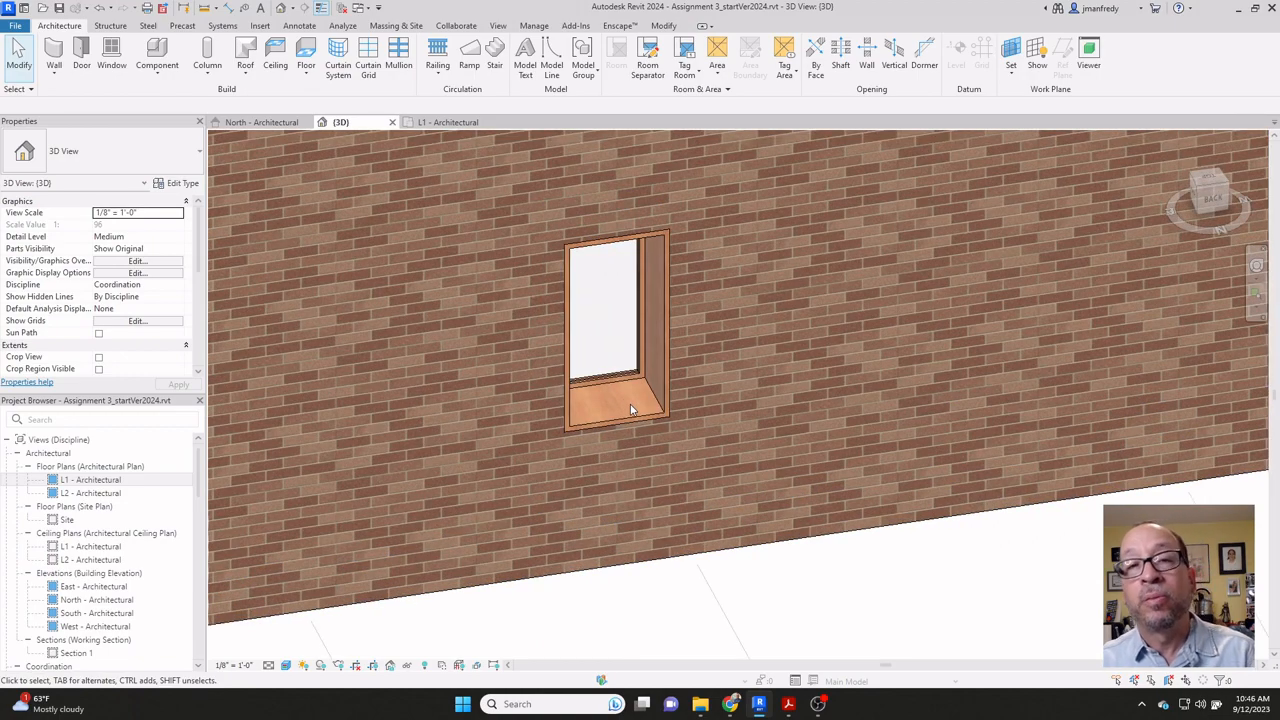
Step: Flip the window's facing back to the exterior side in the L1 floor plan and check it in the 3D view
double_click(90, 480)
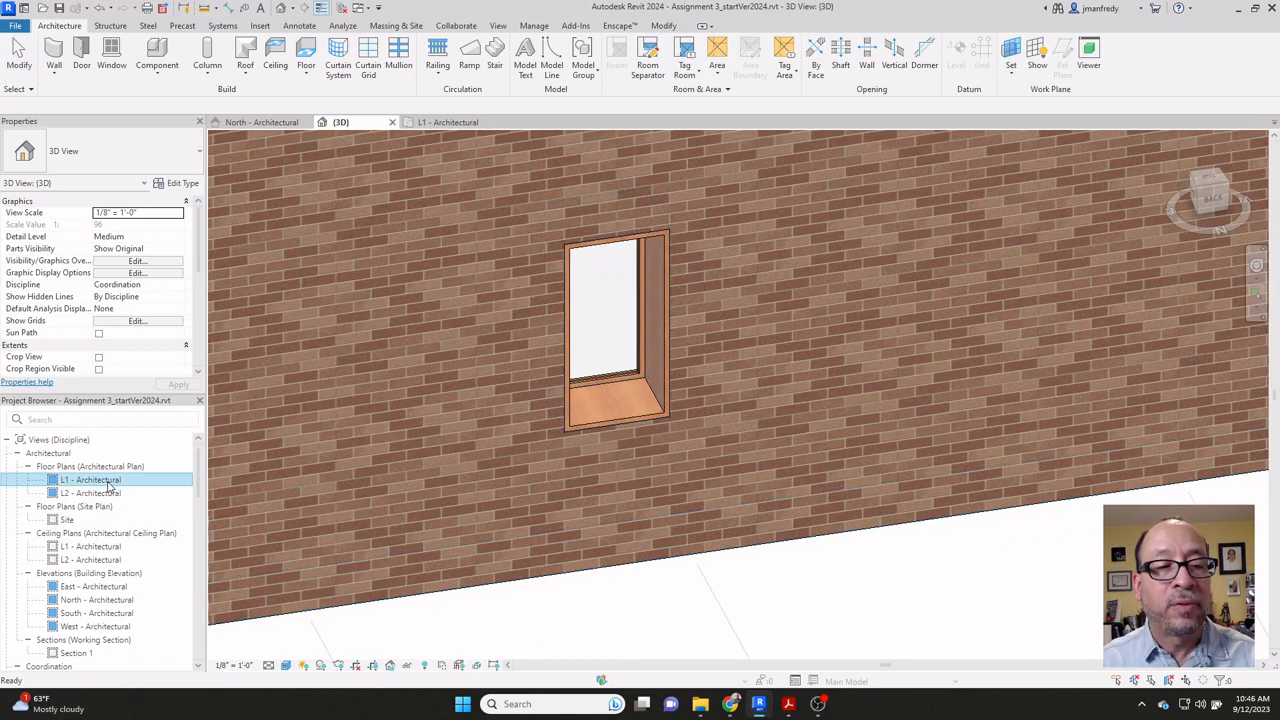
click(561, 415)
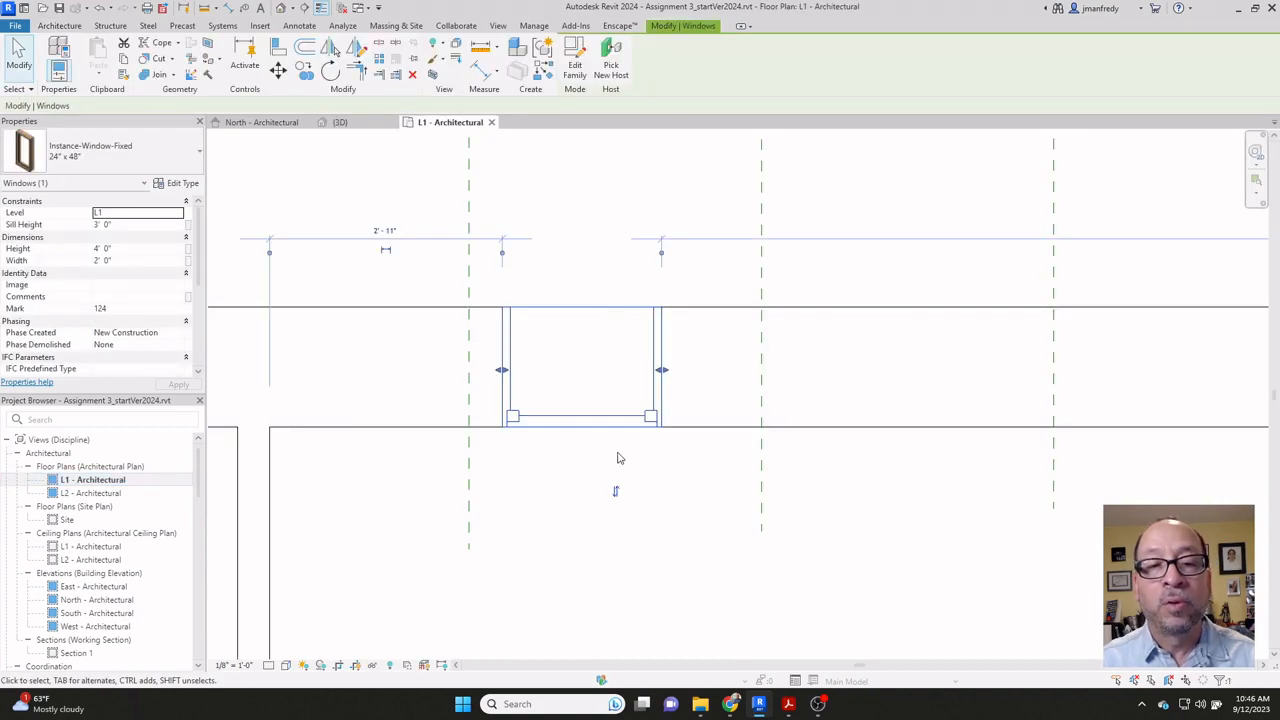
click(281, 8)
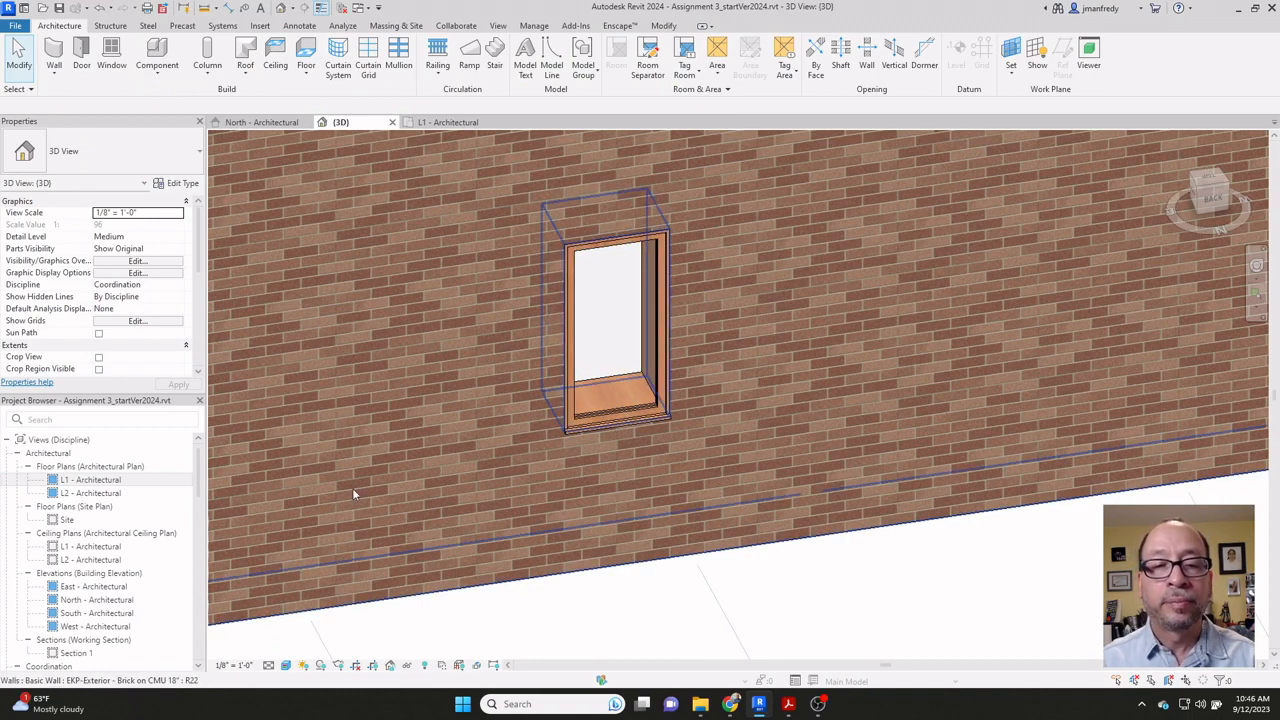
Step: In the L1 floor plan, align the window's two sides to the first and second vertical reference planes
double_click(100, 482)
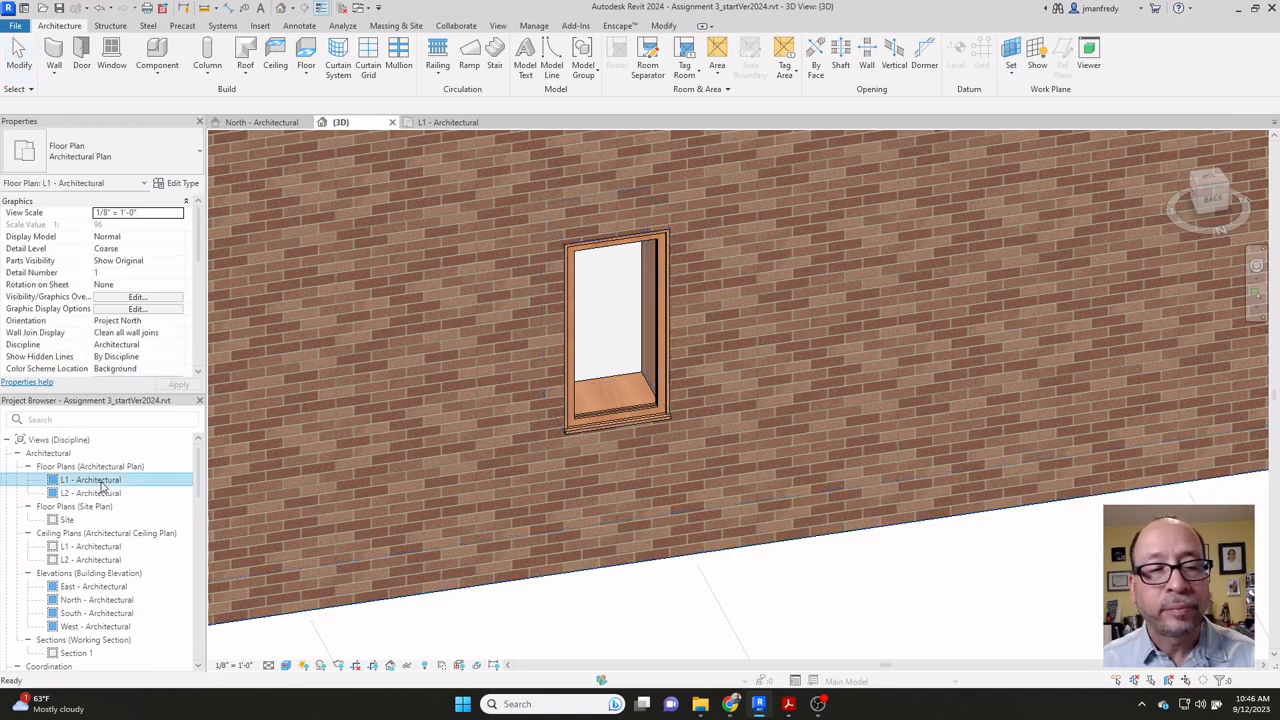
middle_drag(612, 316, 669, 297)
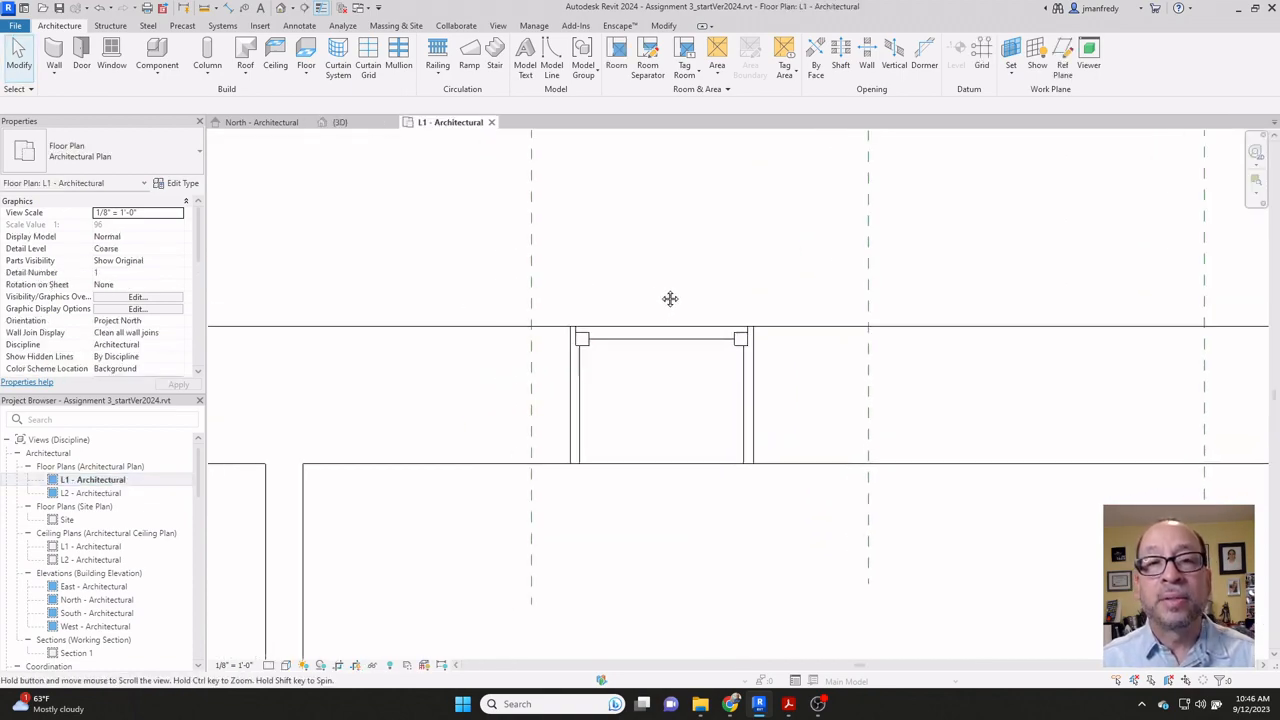
click(640, 356)
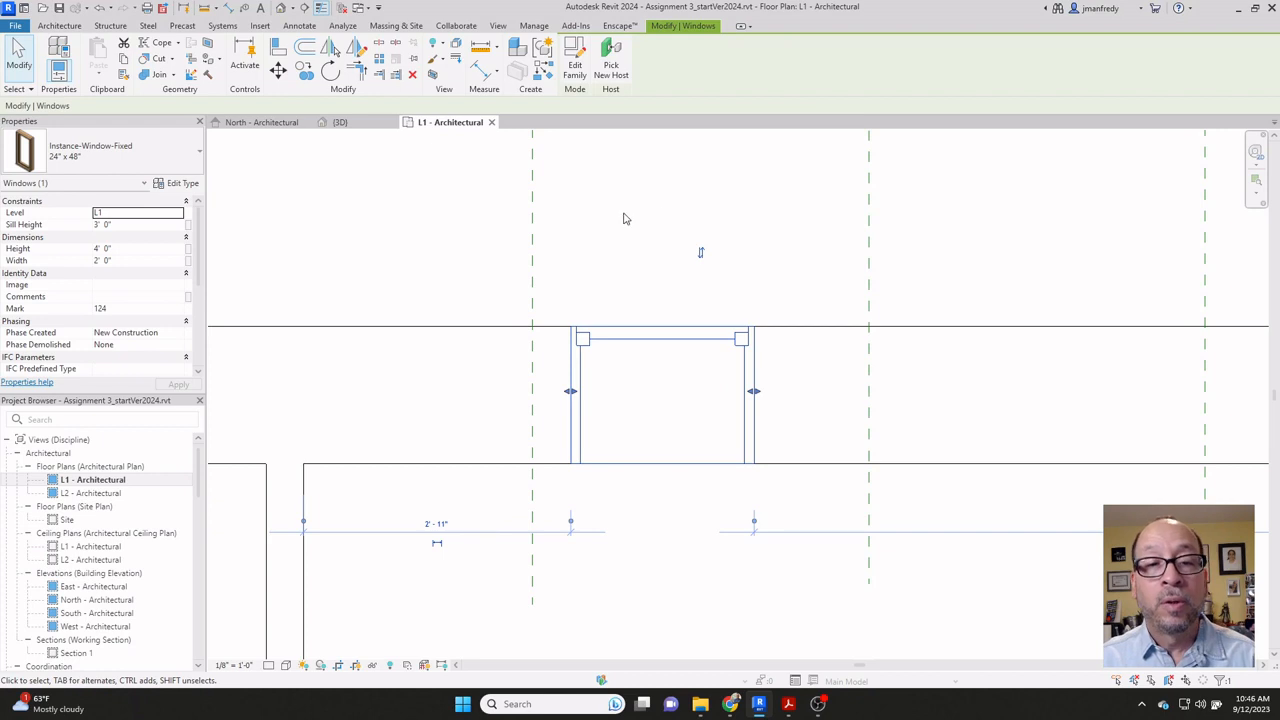
click(279, 48)
click(532, 287)
click(574, 368)
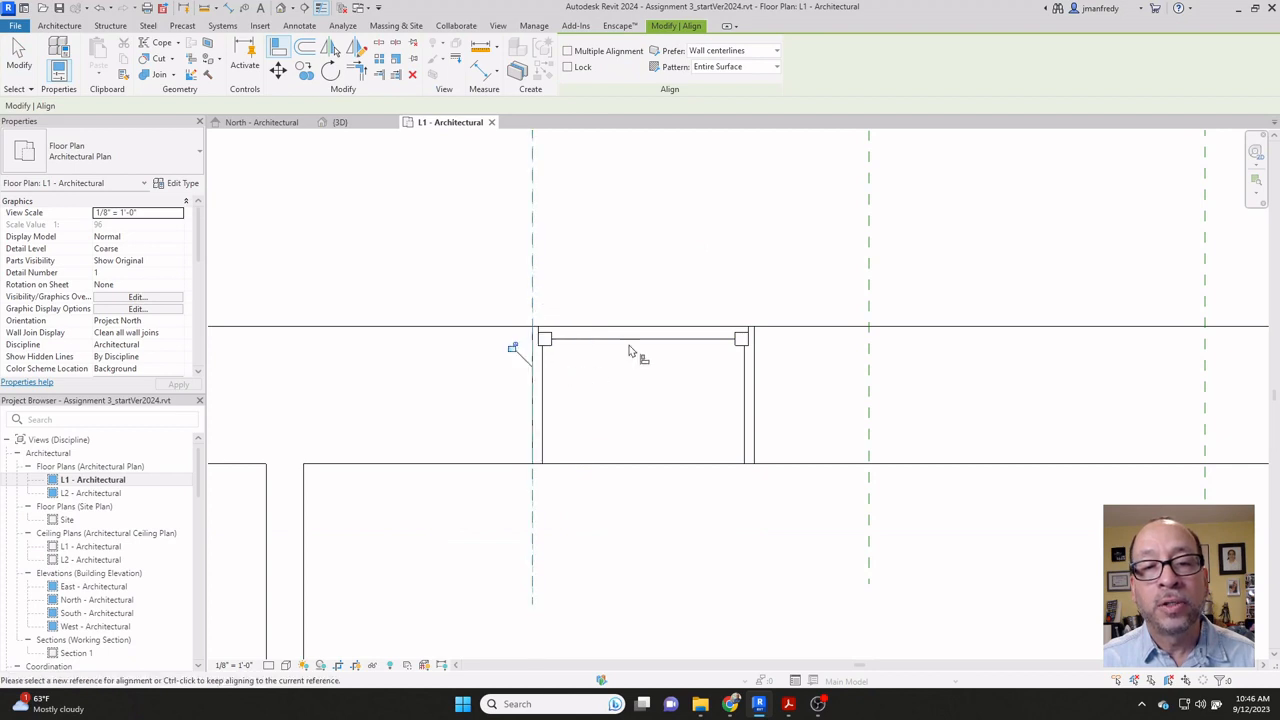
click(869, 266)
click(752, 345)
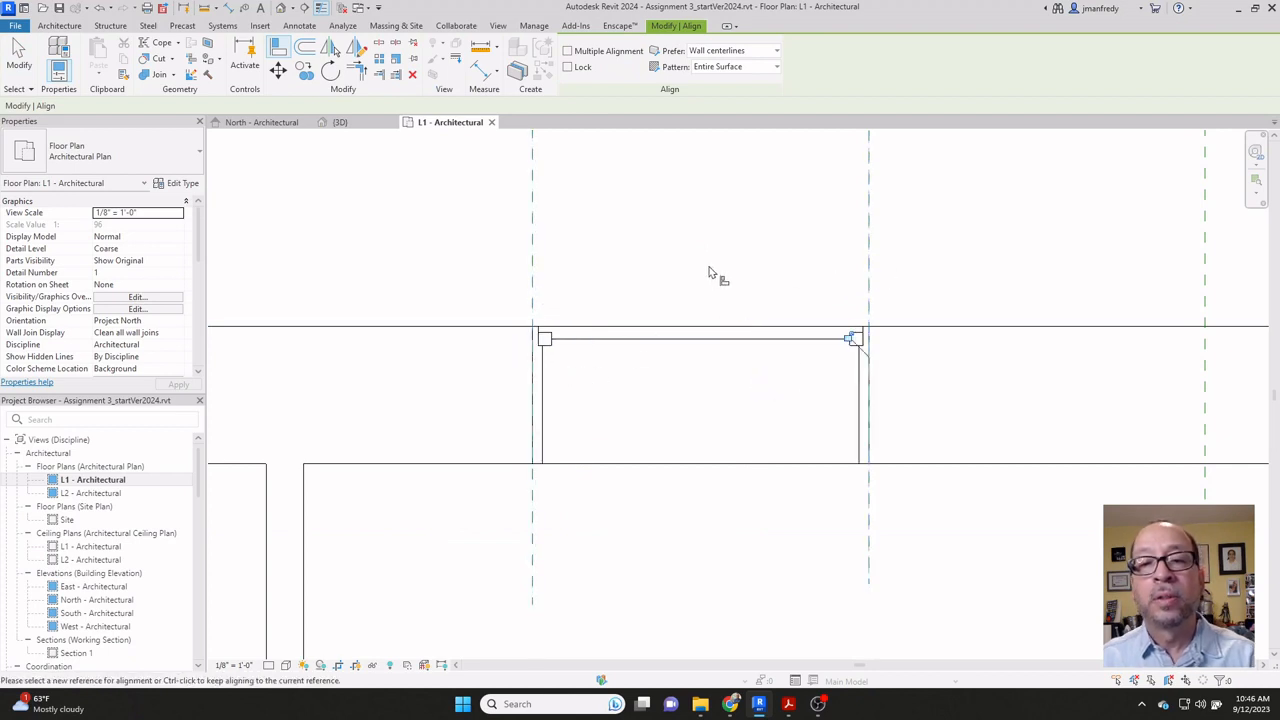
key(Escape)
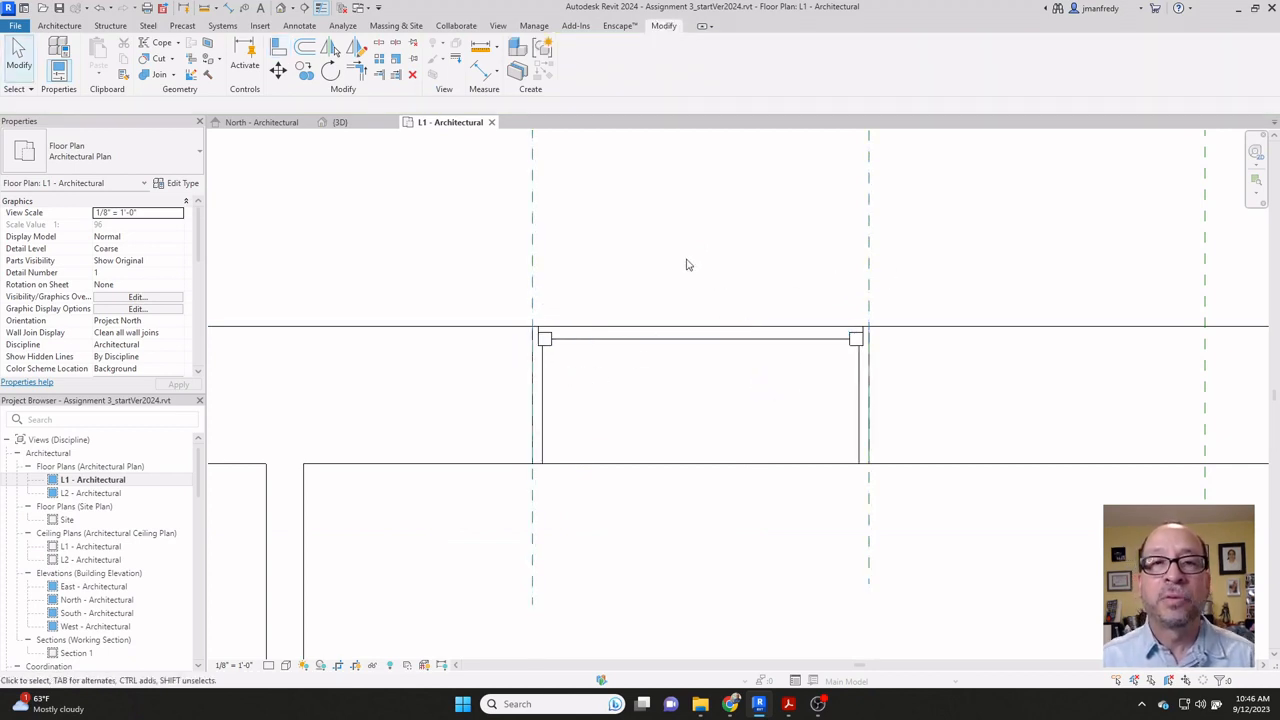
Step: Mirror a copy of the window about the middle of the three vertical reference planes
scroll(687, 264, down, 2)
middle_drag(745, 278, 649, 293)
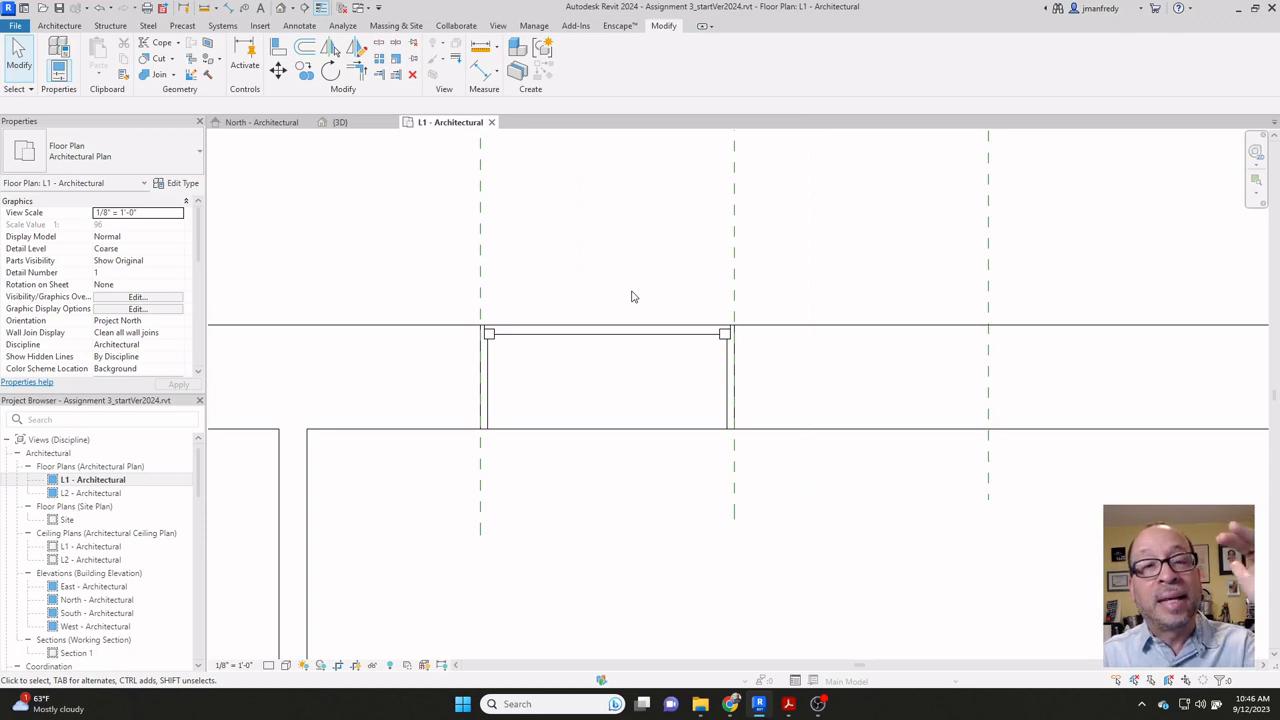
middle_drag(615, 303, 607, 311)
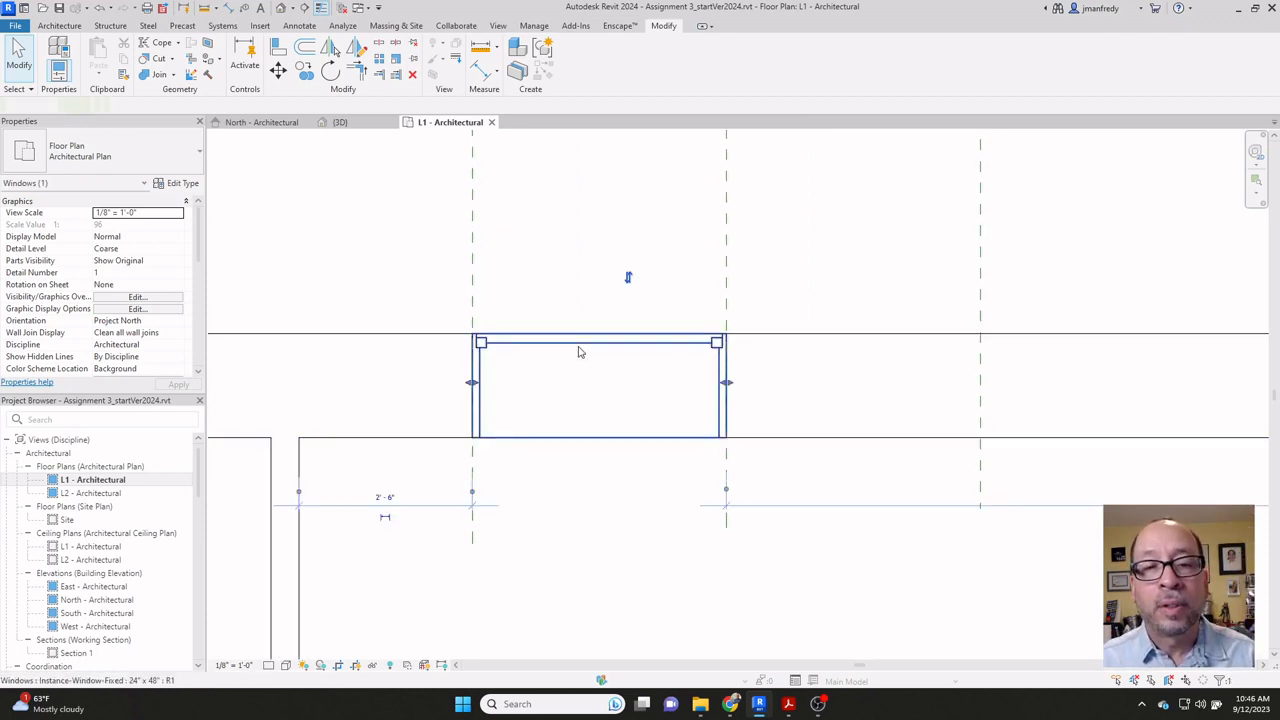
click(580, 350)
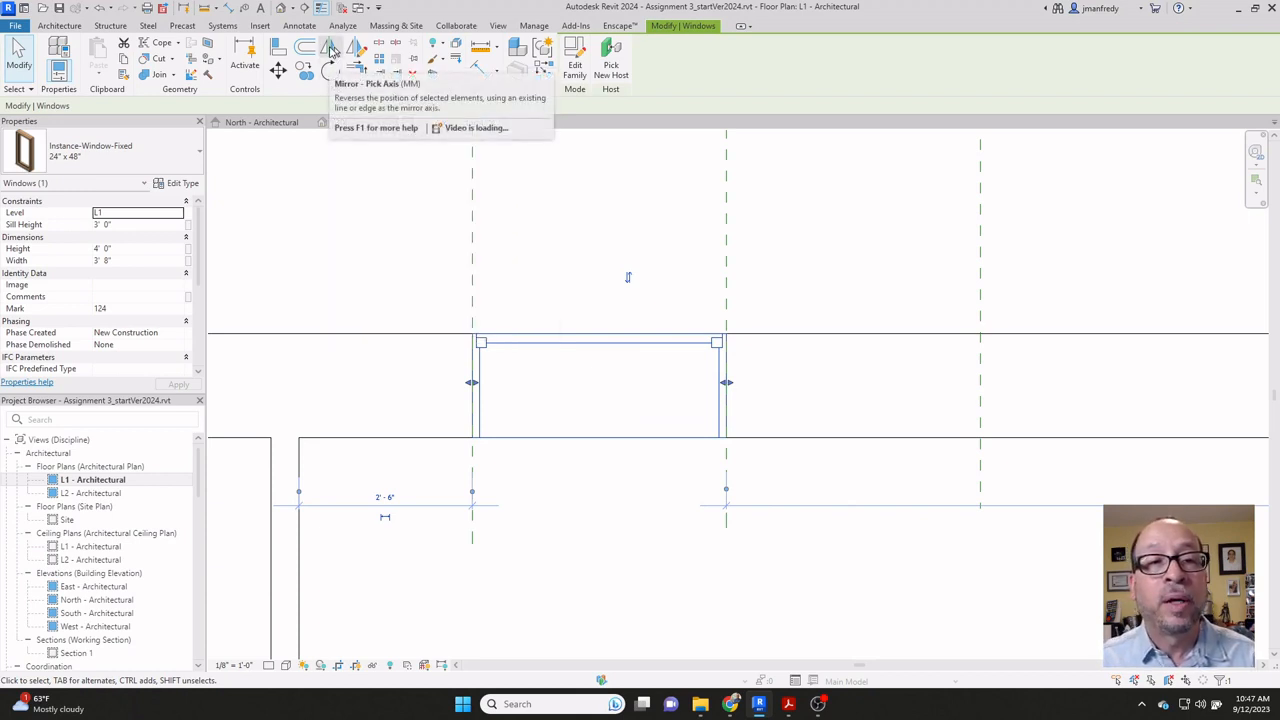
key(m)
key(m)
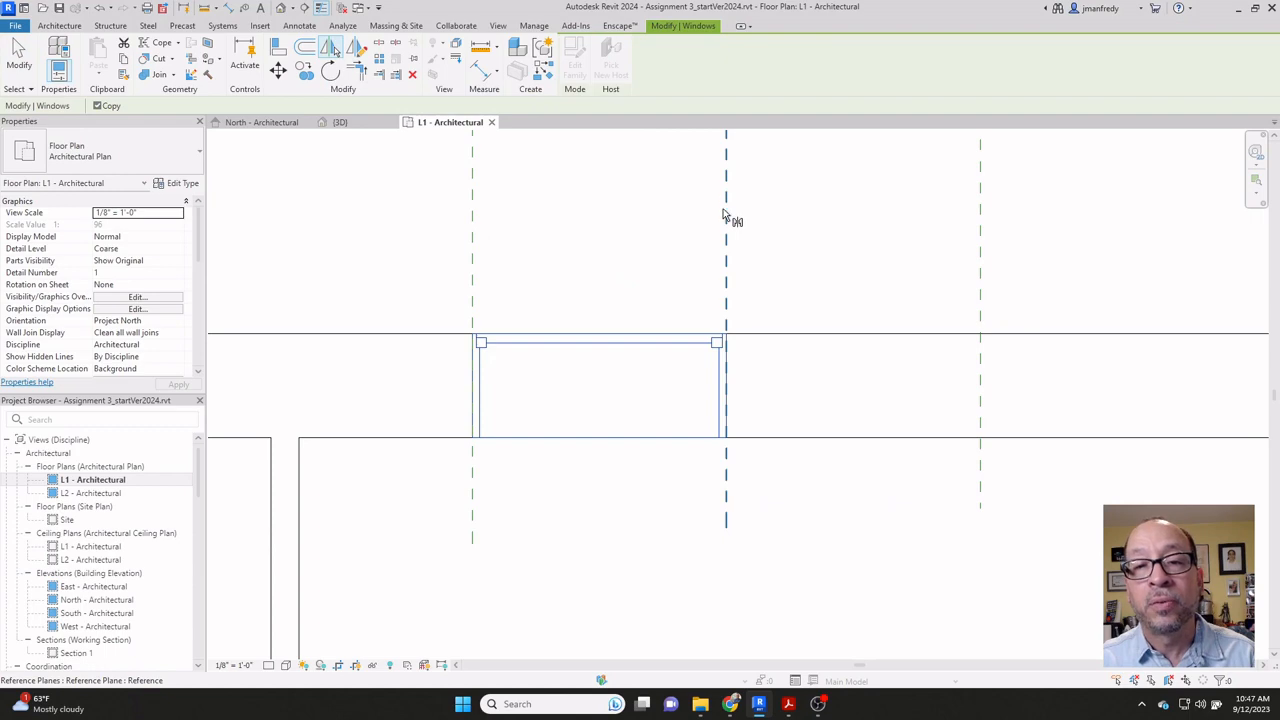
click(726, 216)
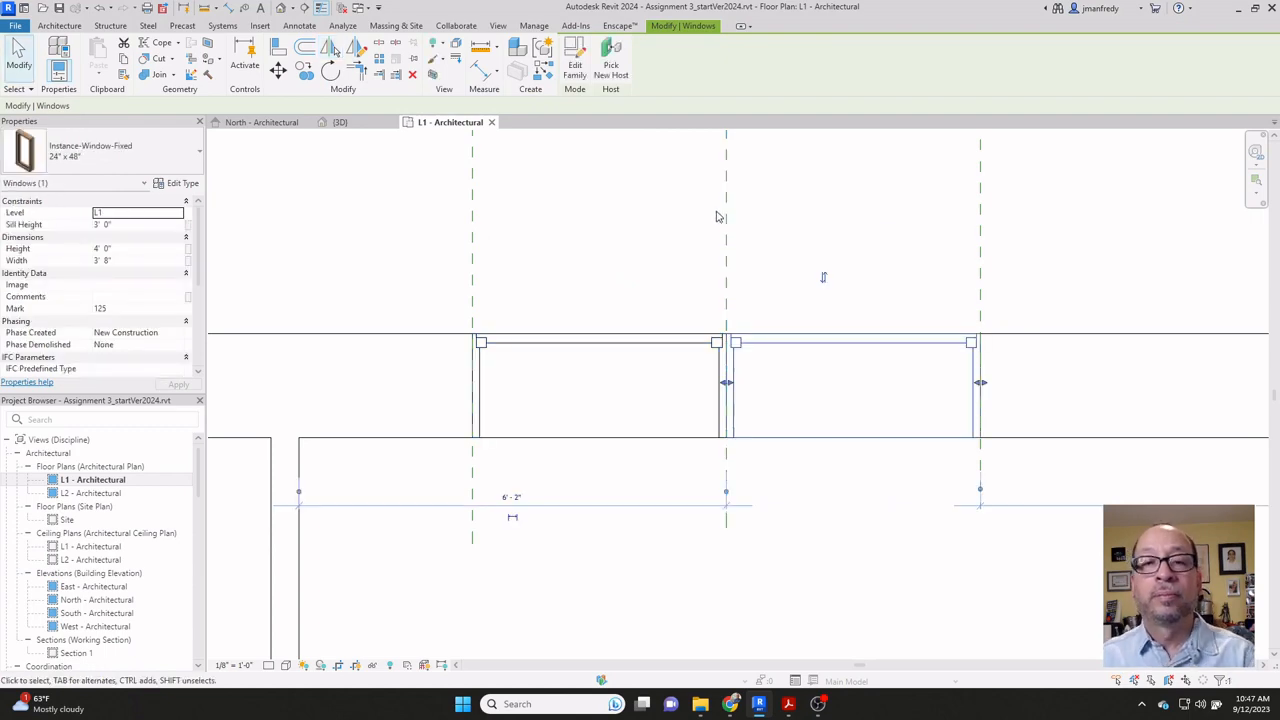
key(Escape)
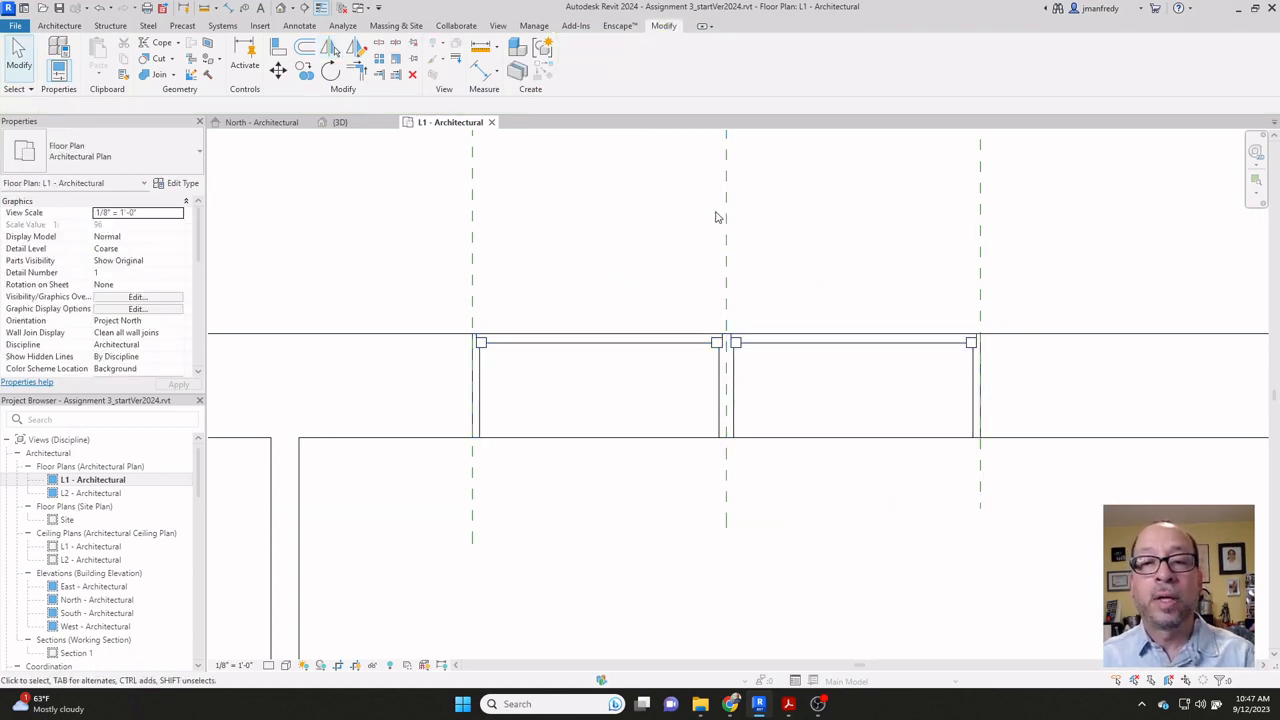
Step: Inspect the mirrored window pair in the brick wall from different angles in the 3D view
click(282, 10)
shift+middle_drag(613, 258, 602, 332)
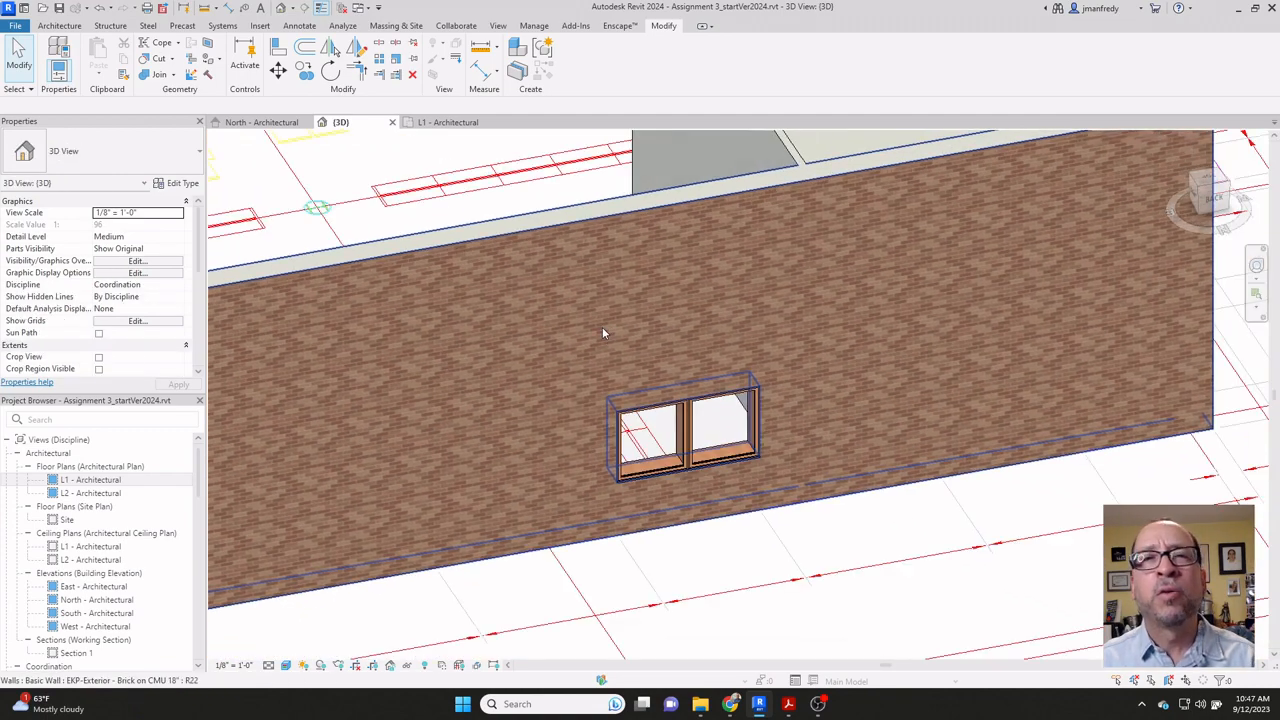
click(655, 470)
shift+middle_drag(655, 470, 542, 435)
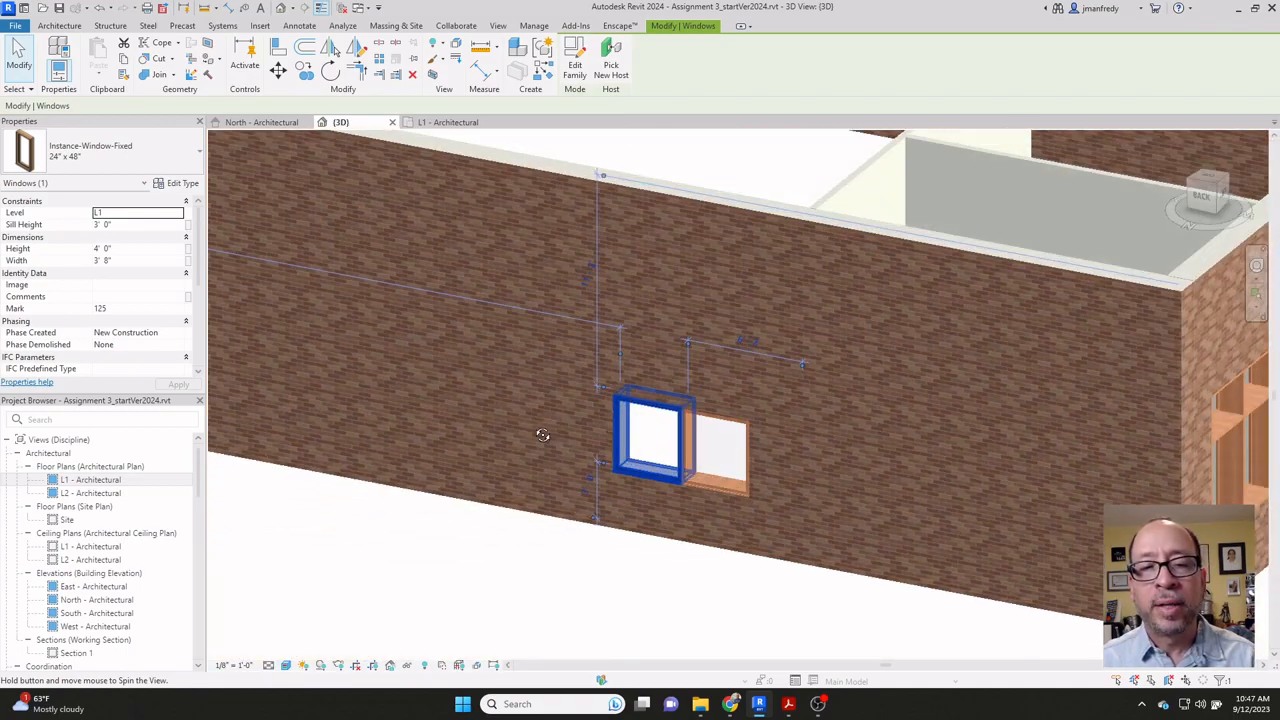
click(617, 570)
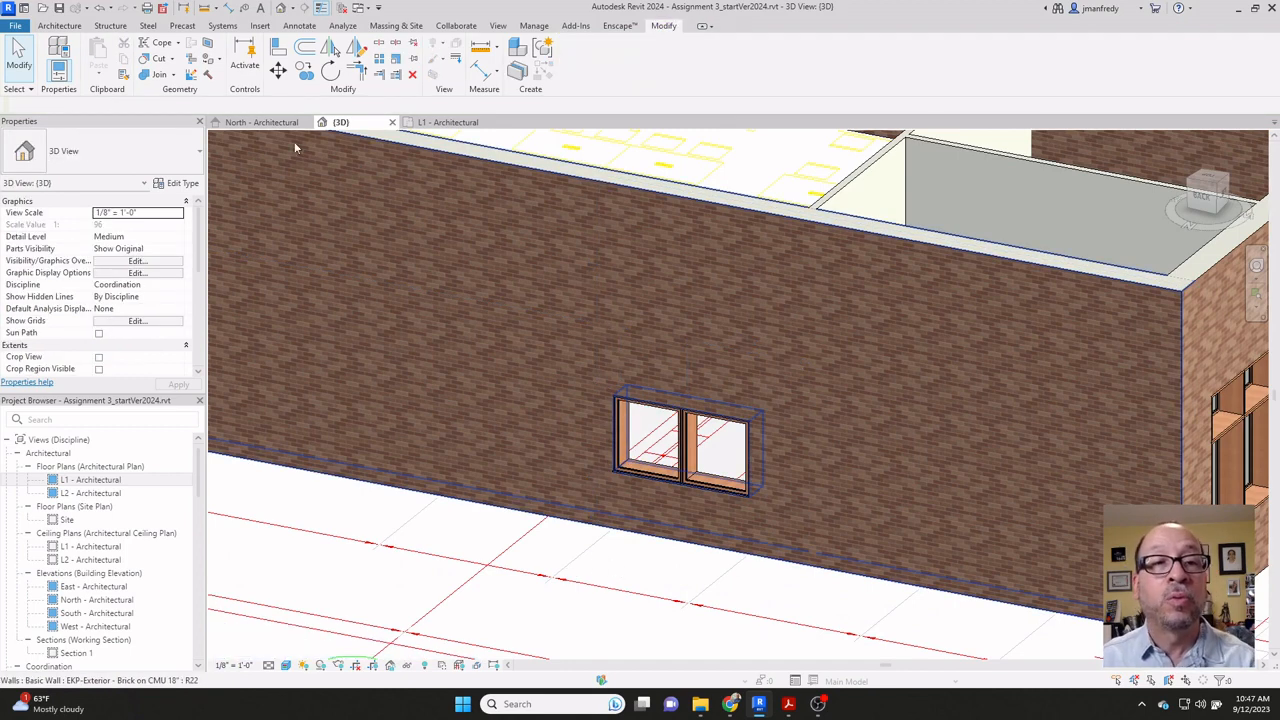
Step: In the North elevation, align the sills of both windows to the lowest horizontal reference plane
click(261, 122)
scroll(650, 255, down, 3)
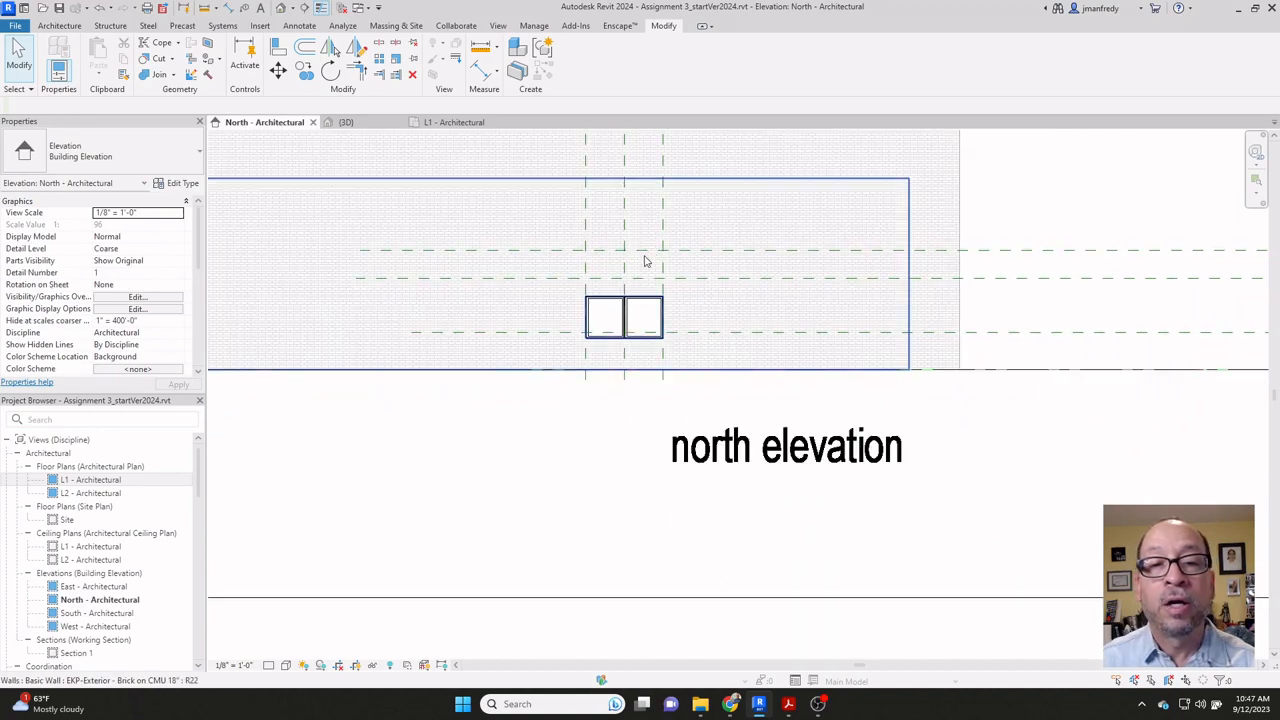
scroll(592, 446, down, 3)
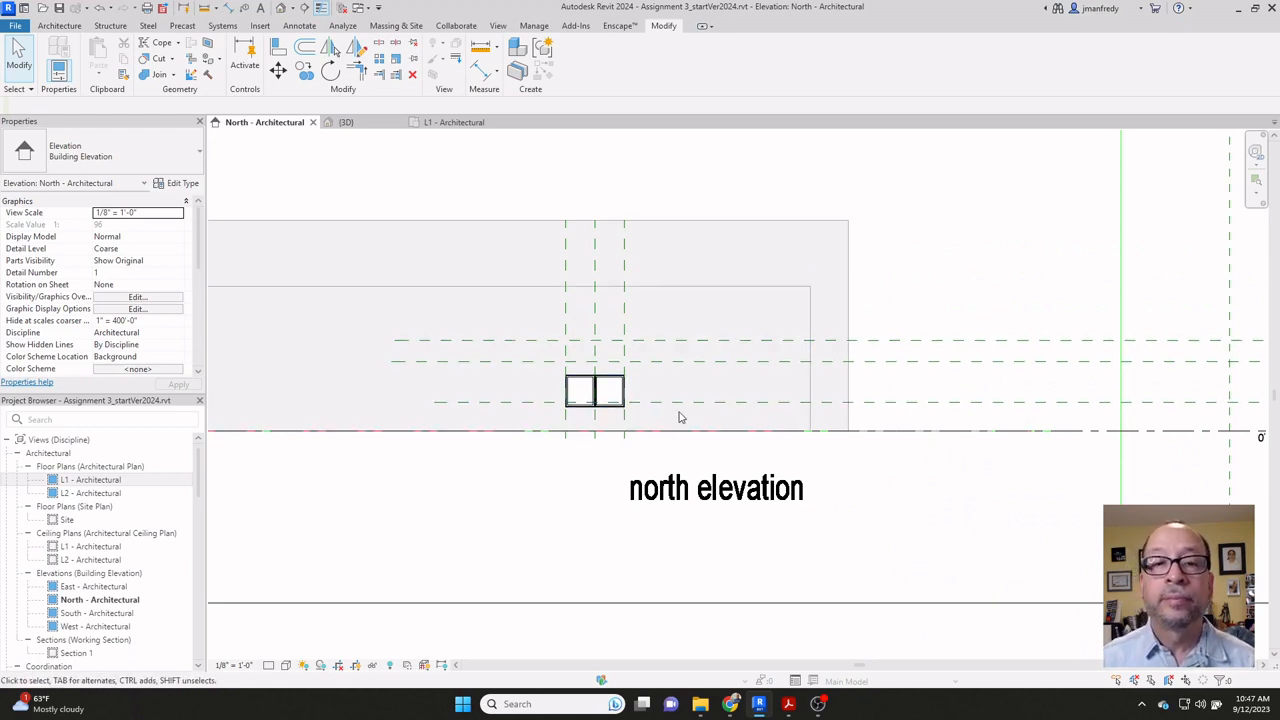
scroll(570, 407, up, 3)
middle_drag(590, 363, 605, 394)
key(l)
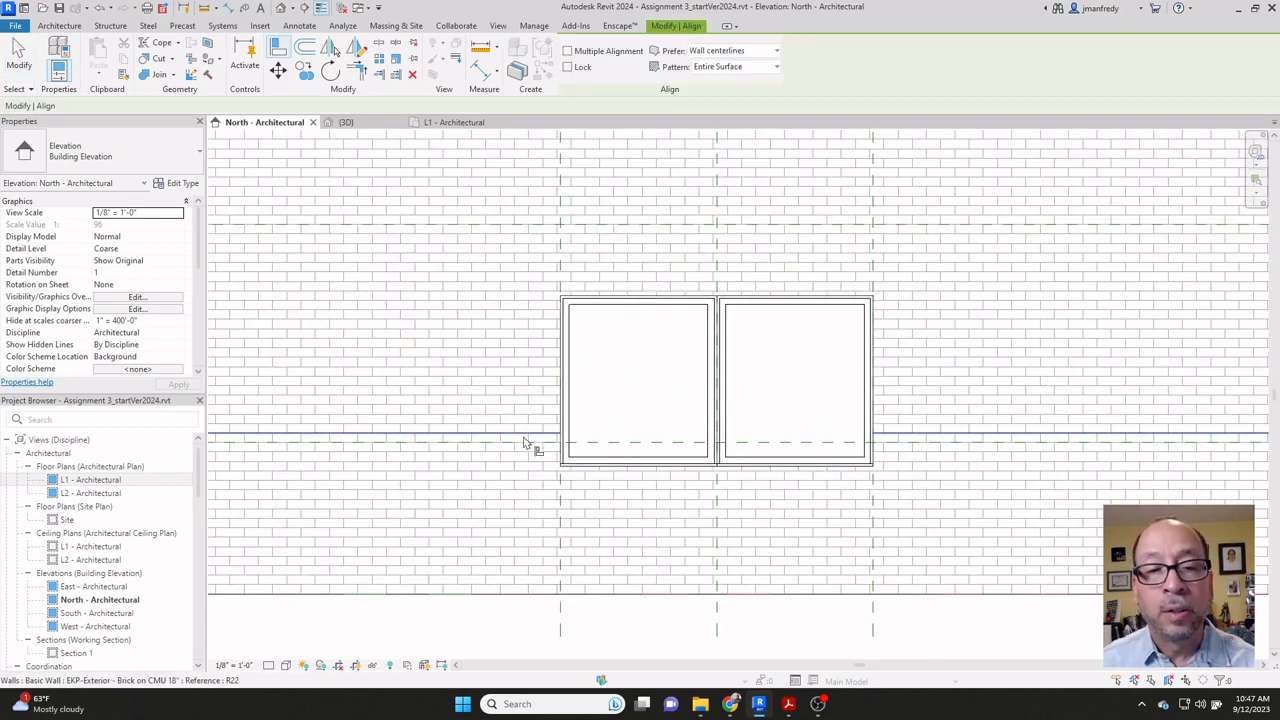
click(601, 442)
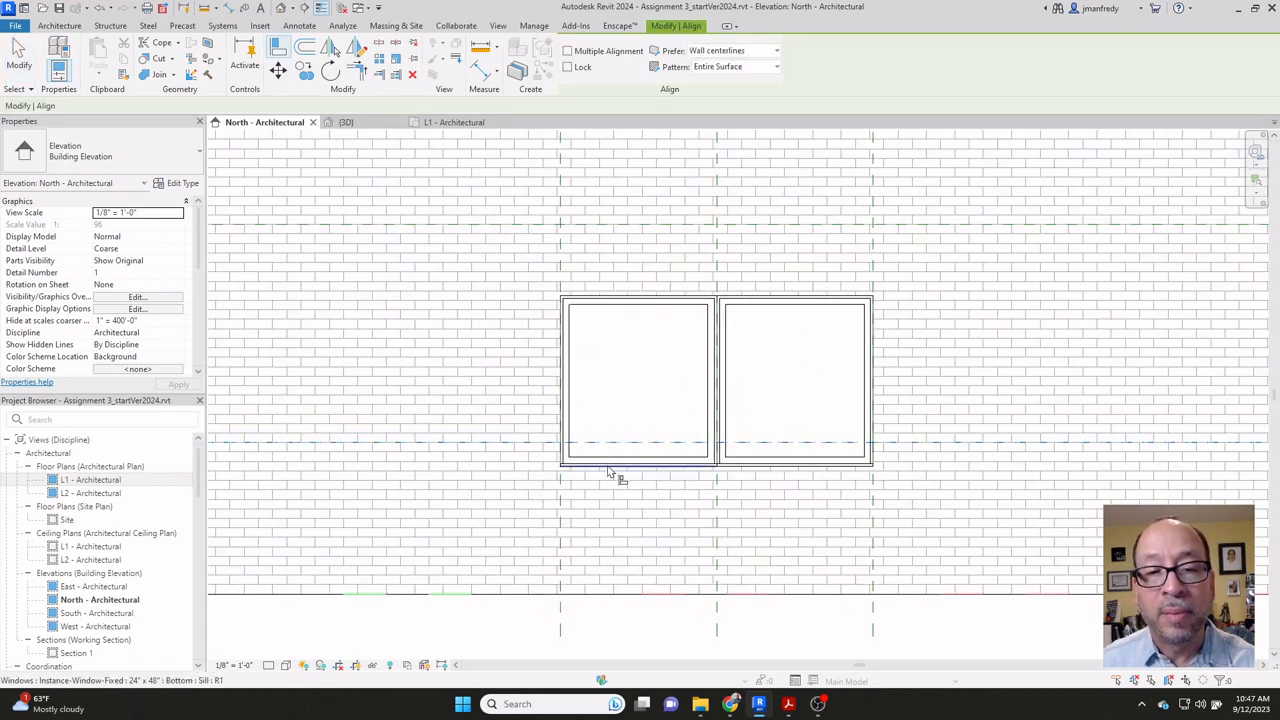
click(620, 464)
click(789, 447)
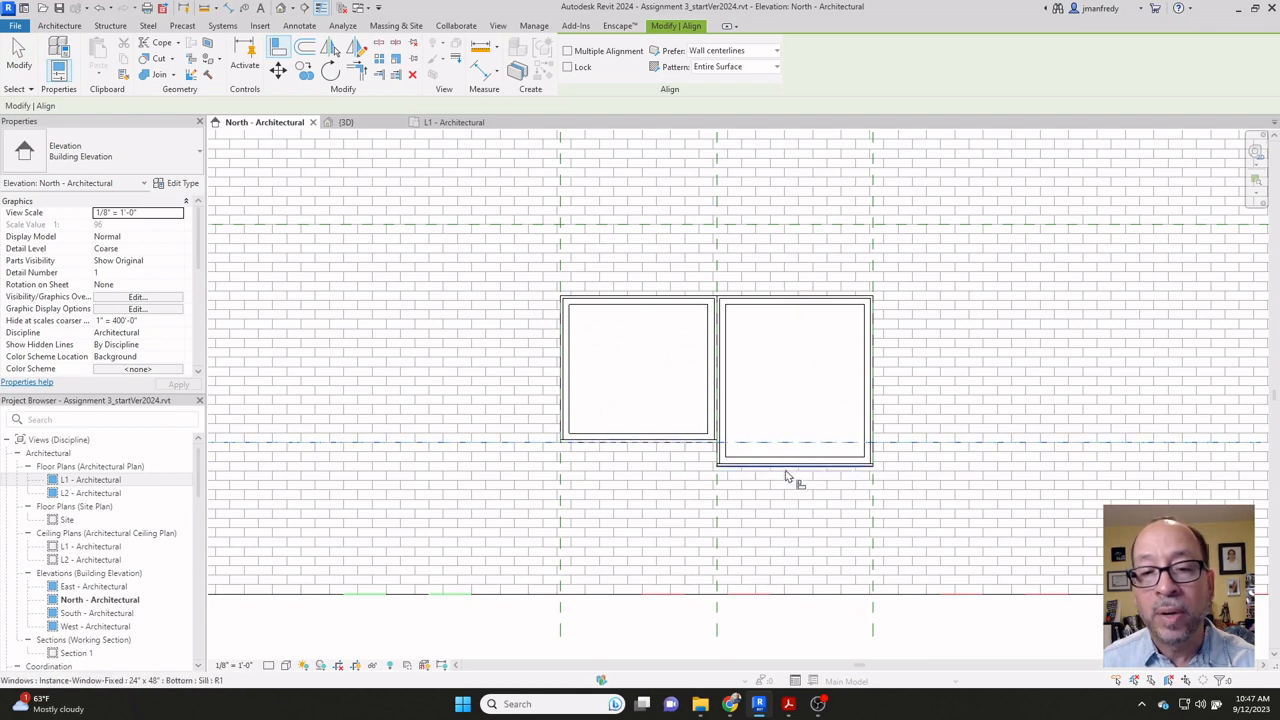
click(792, 470)
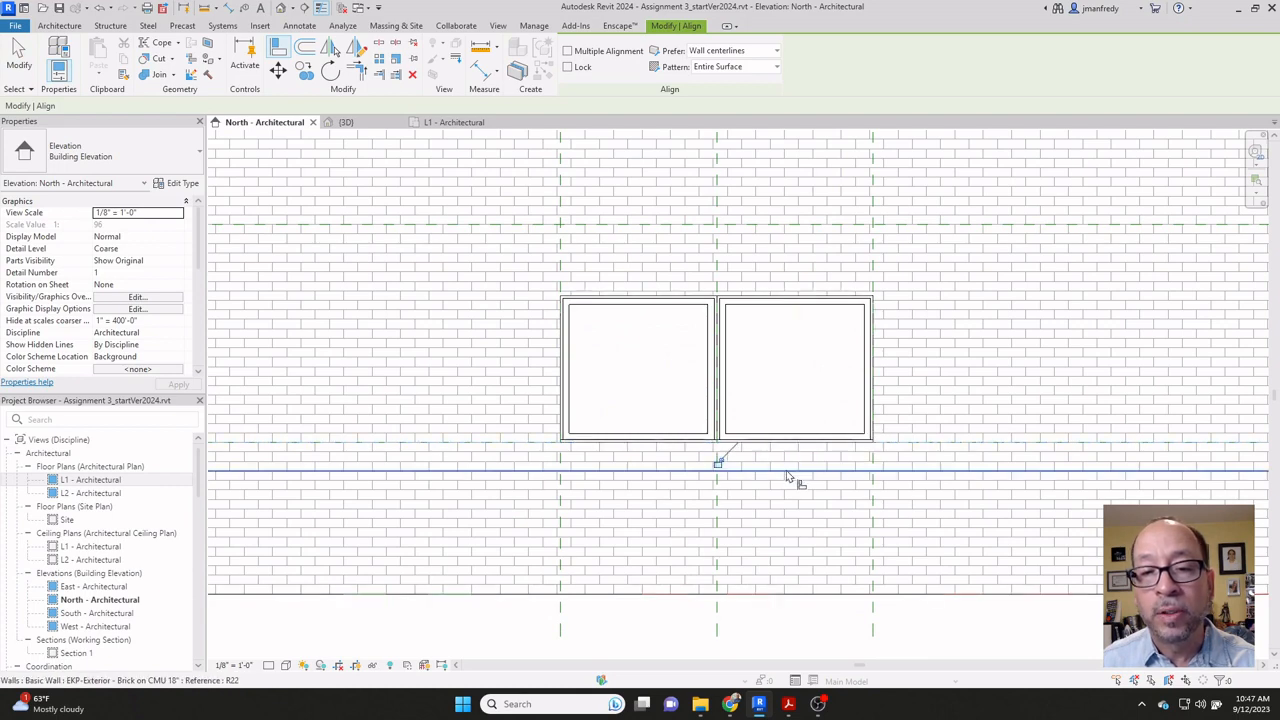
Step: Align the heads of both windows to the middle horizontal reference plane just above them
click(689, 232)
click(678, 298)
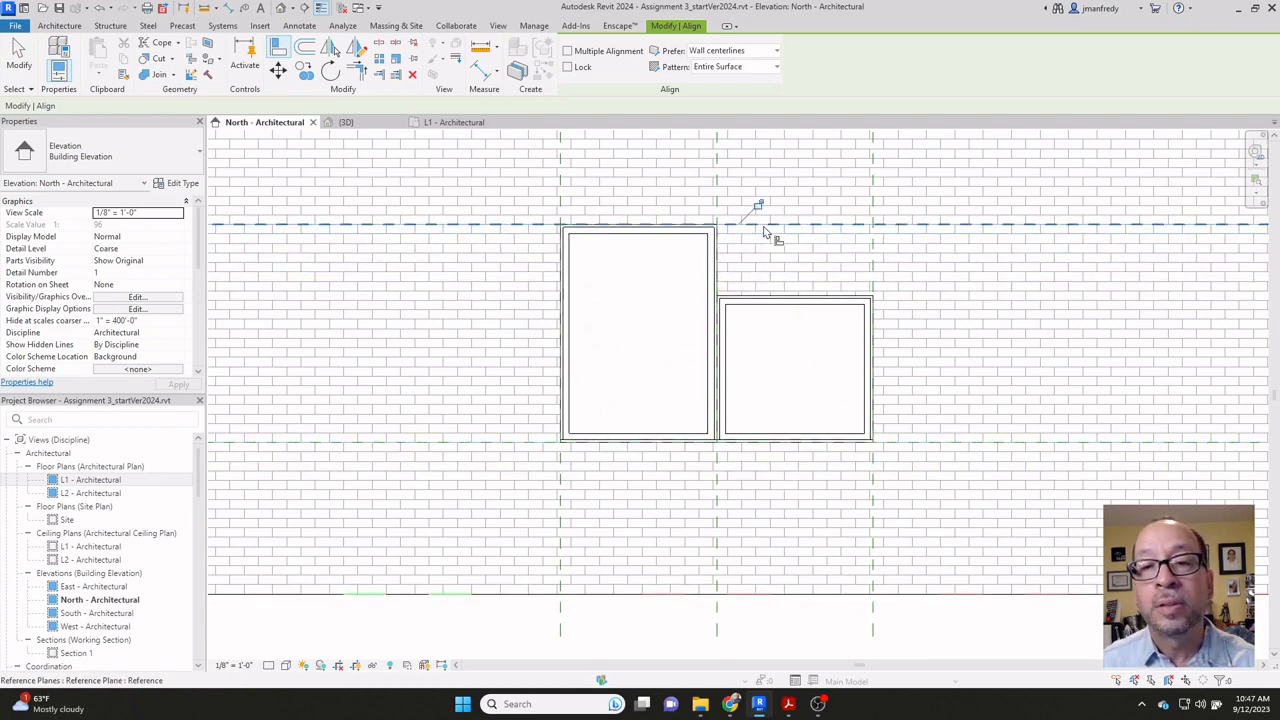
click(772, 298)
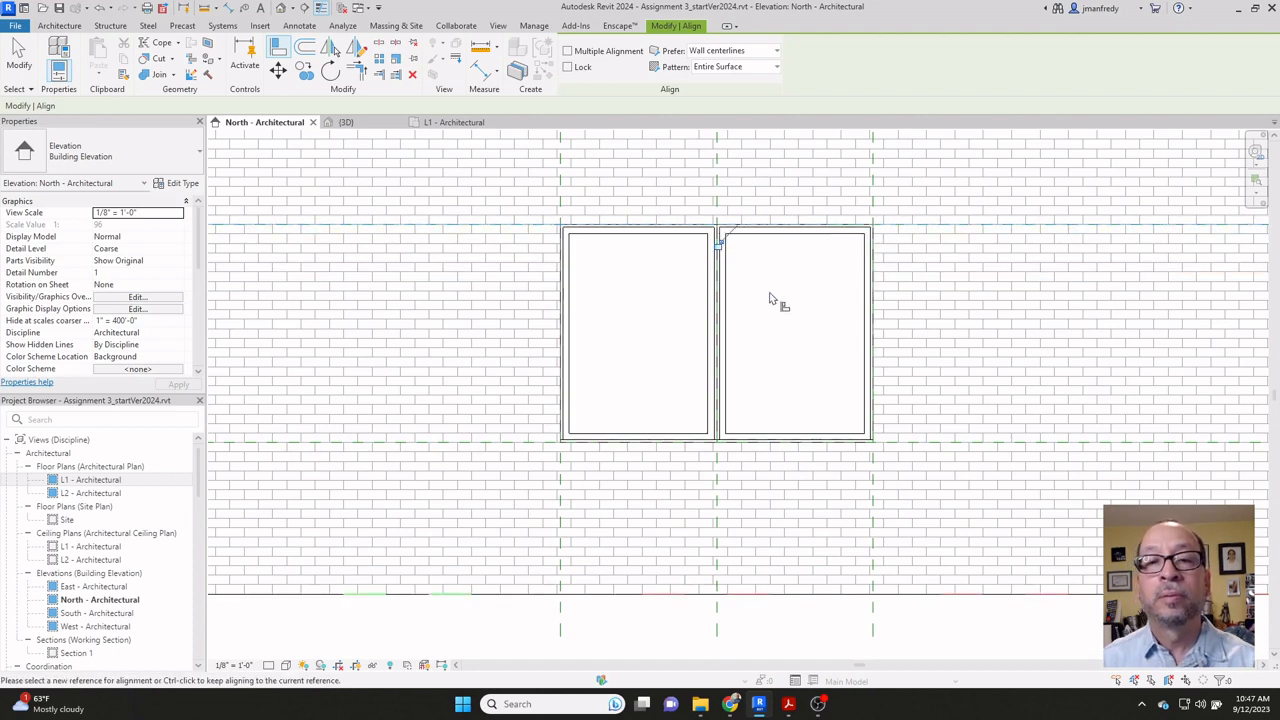
key(Escape)
key(Escape)
Step: Examine the paired windows and their transom line in the linked north elevation drawing beside the model
scroll(772, 298, down, 6)
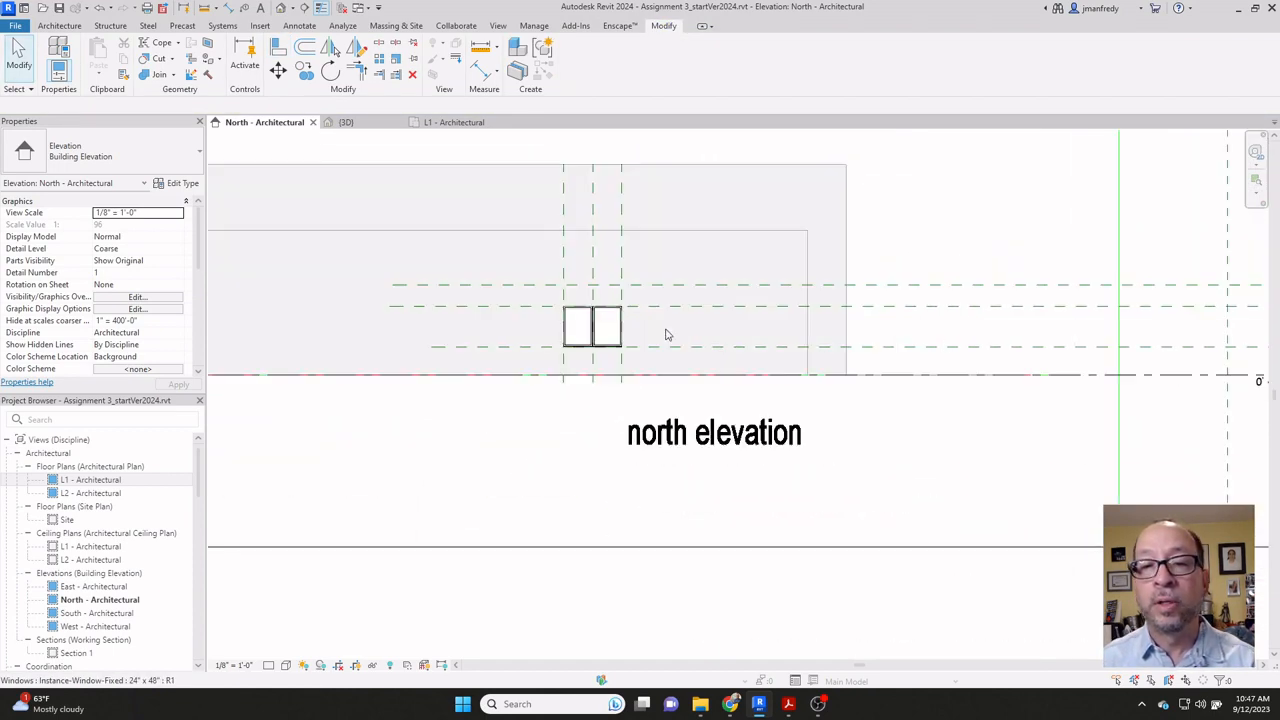
middle_drag(1001, 347, 557, 329)
middle_drag(943, 320, 462, 300)
scroll(781, 299, up, 2)
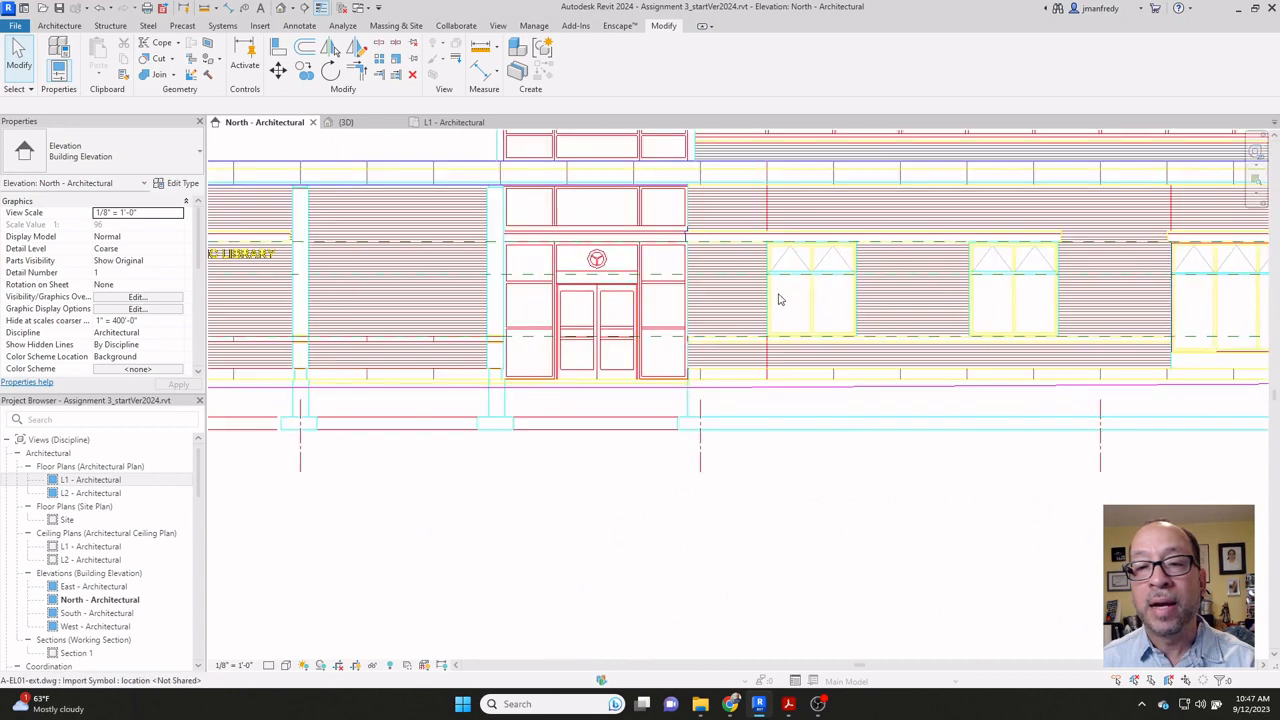
scroll(780, 299, up, 1)
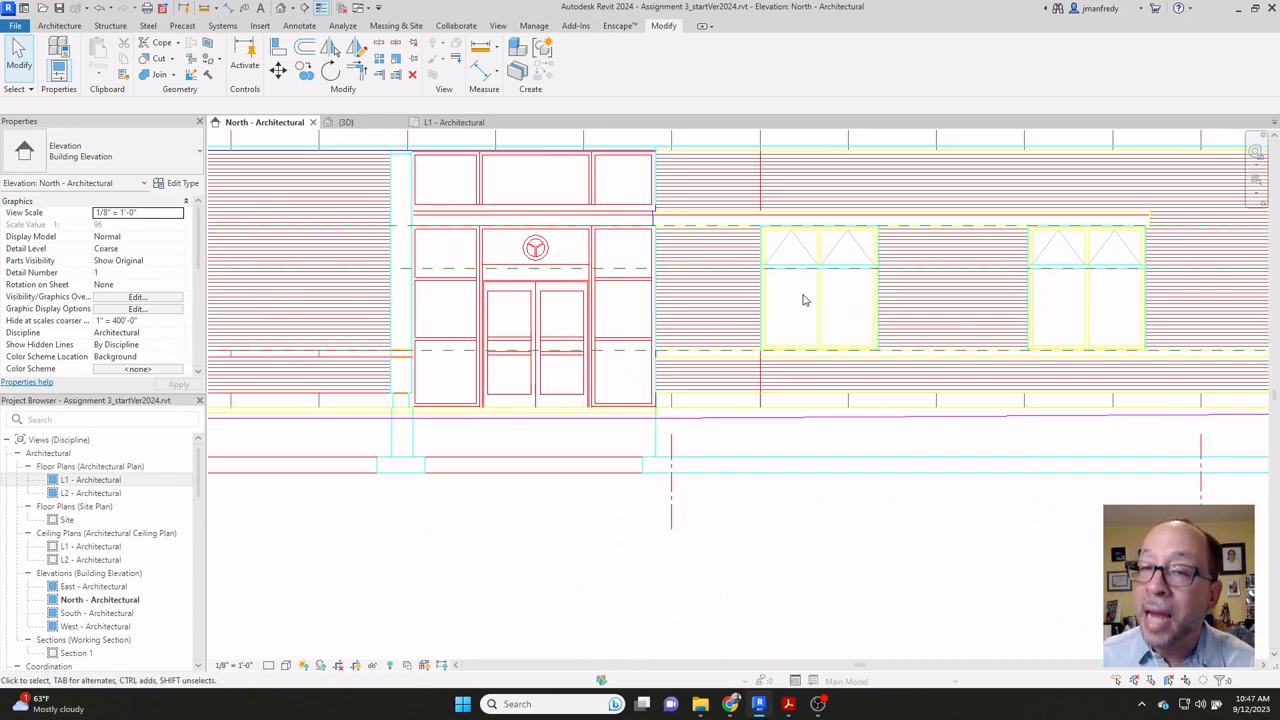
scroll(836, 298, up, 2)
middle_drag(690, 245, 648, 280)
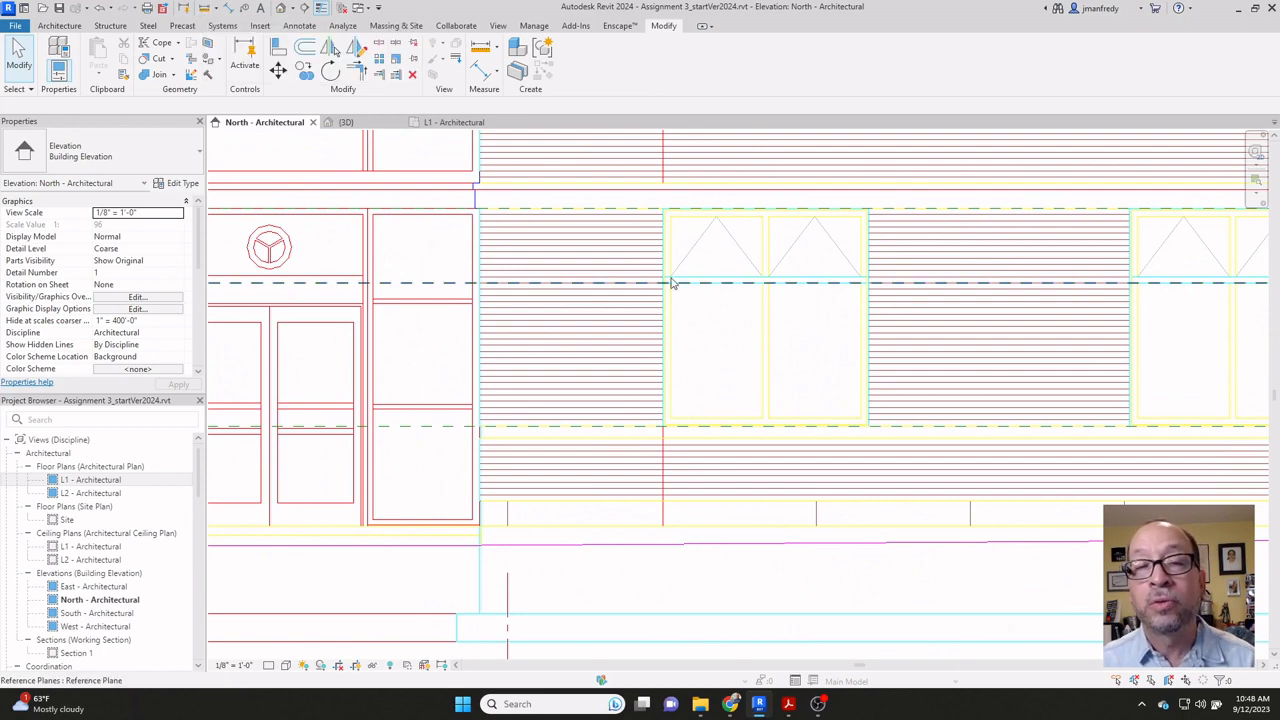
Step: Select both adjoining fixed windows in the model's brick wall and start the Copy command to duplicate the pair
scroll(480, 300, down, 2)
middle_drag(547, 322, 1055, 345)
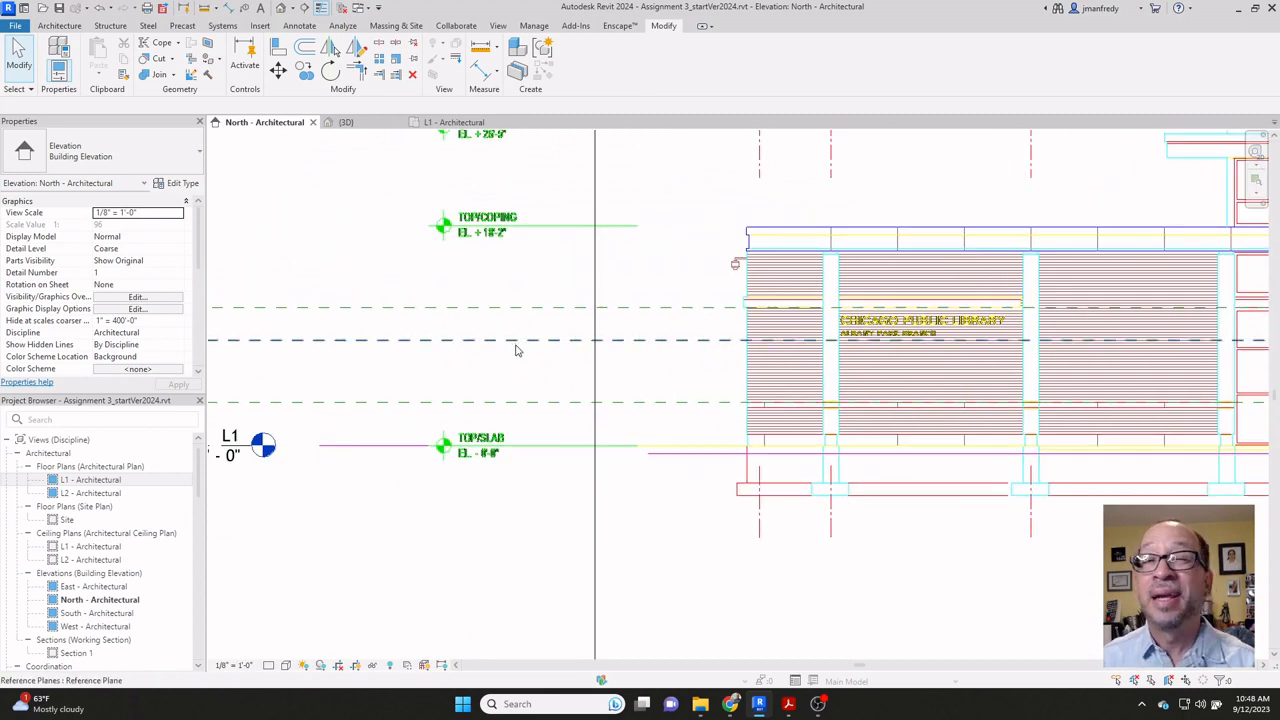
middle_drag(516, 349, 825, 323)
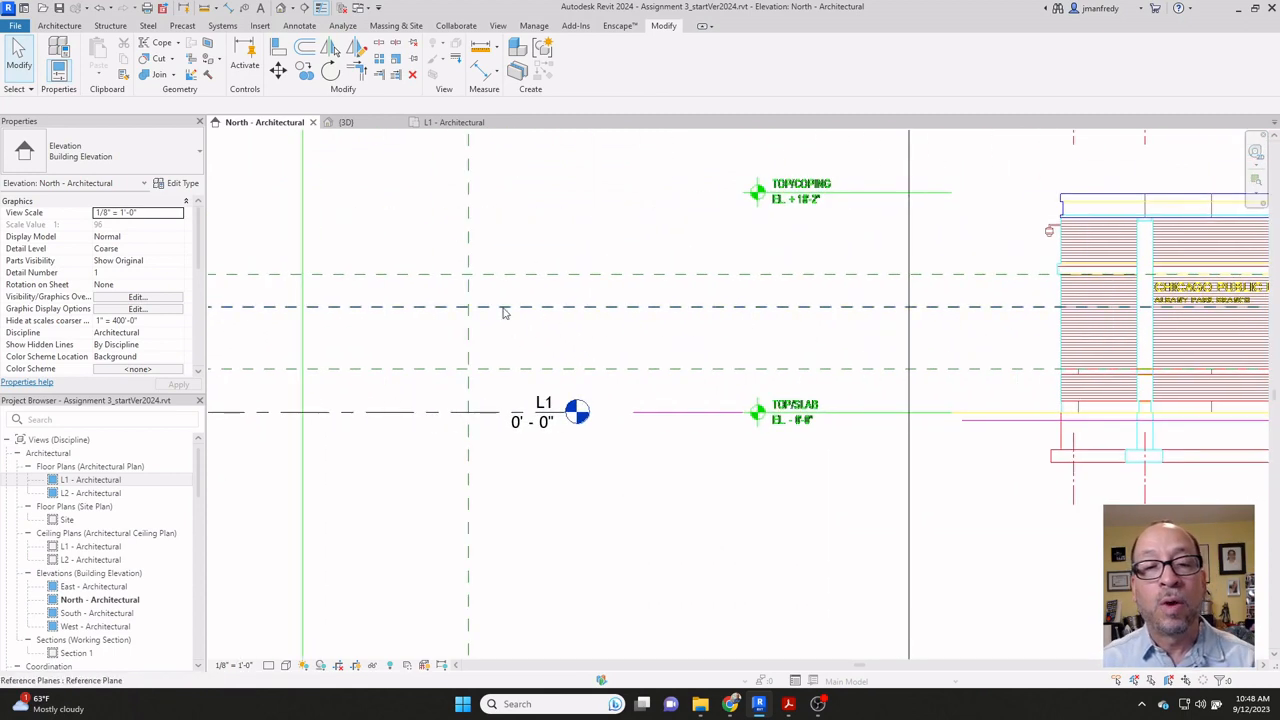
middle_drag(503, 309, 960, 326)
middle_drag(591, 317, 1031, 297)
middle_drag(344, 329, 614, 329)
scroll(660, 345, up, 5)
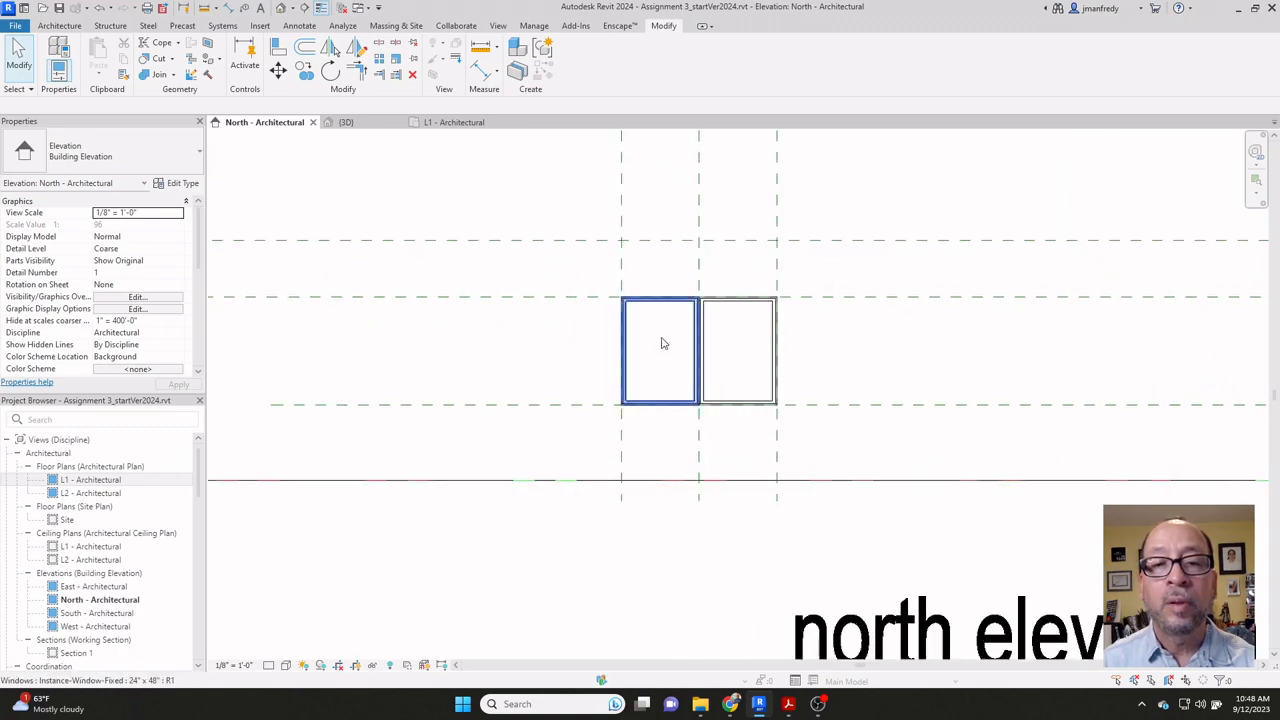
click(617, 338)
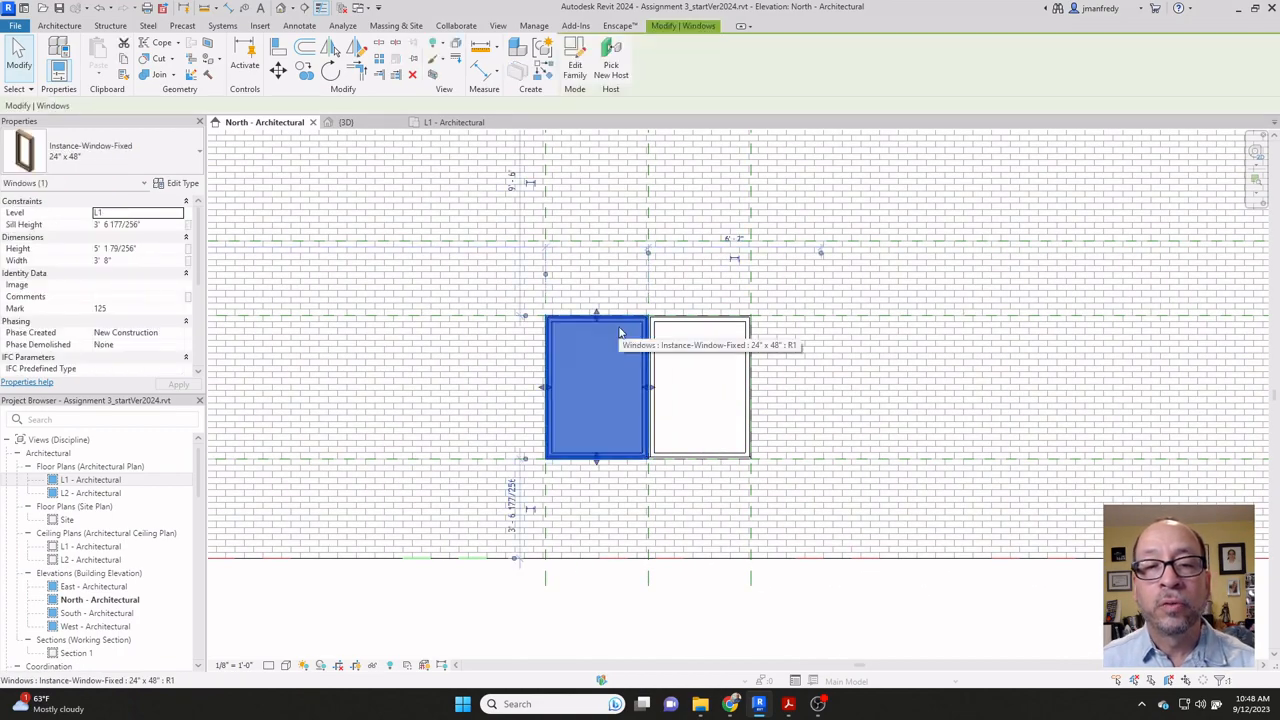
ctrl+click(676, 330)
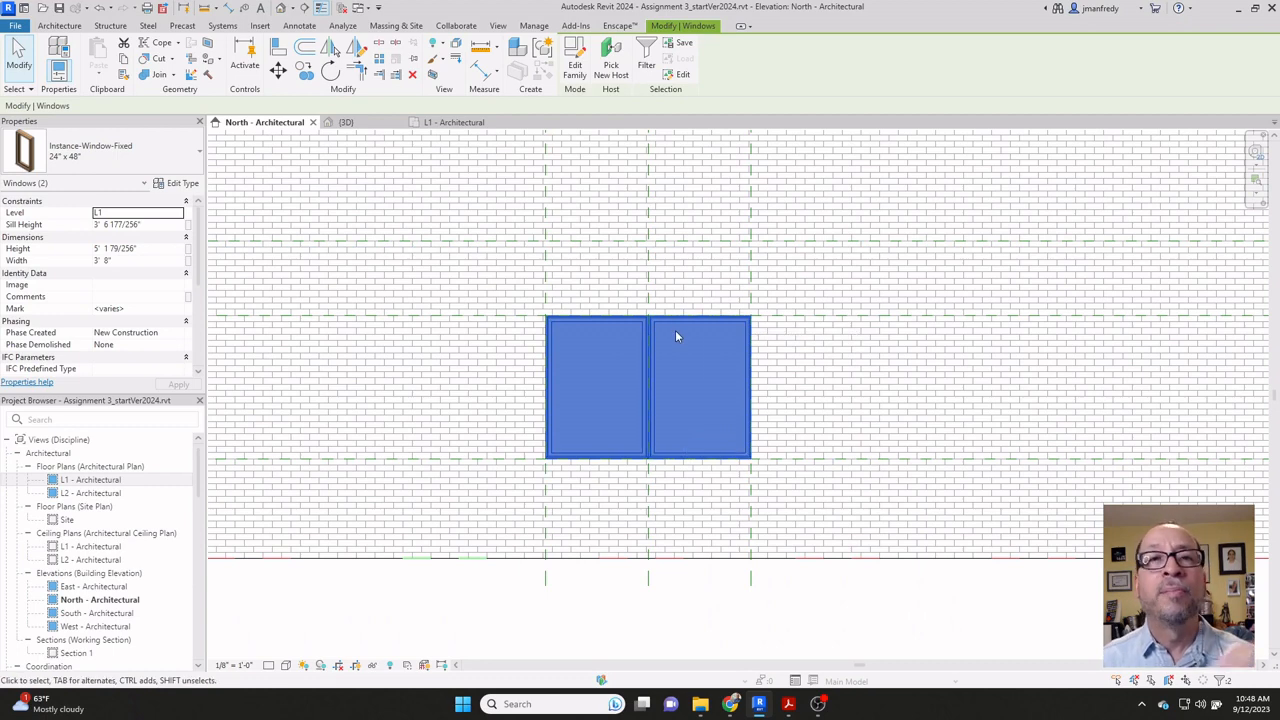
scroll(686, 374, up, 3)
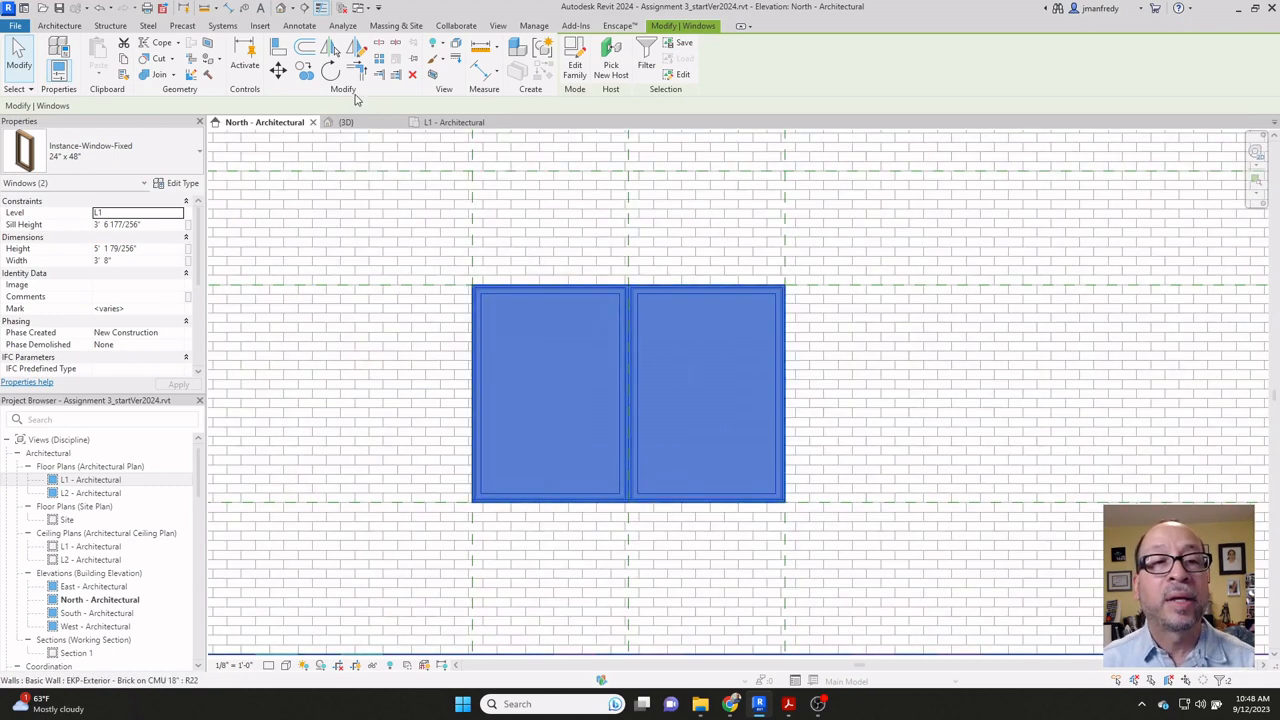
click(304, 70)
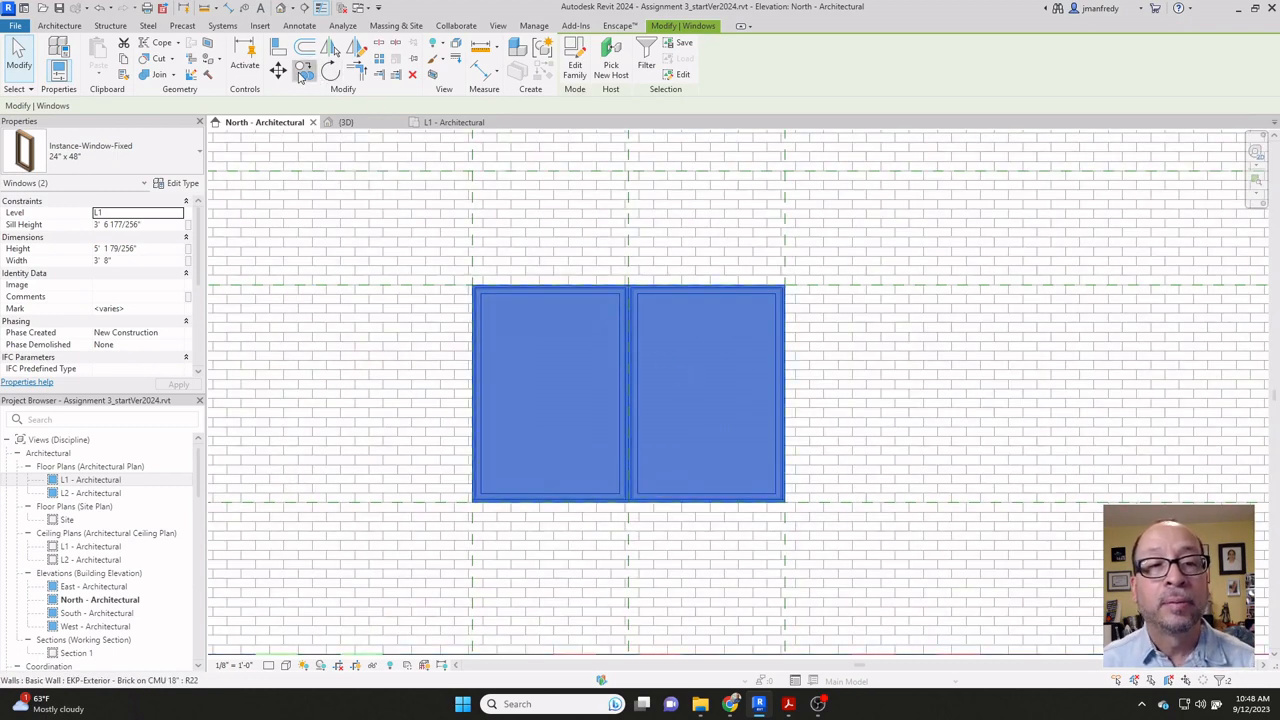
Step: Copy the two selected windows upward from their lower right corner so the copies stack directly on top of the originals
click(785, 503)
scroll(797, 312, up, 5)
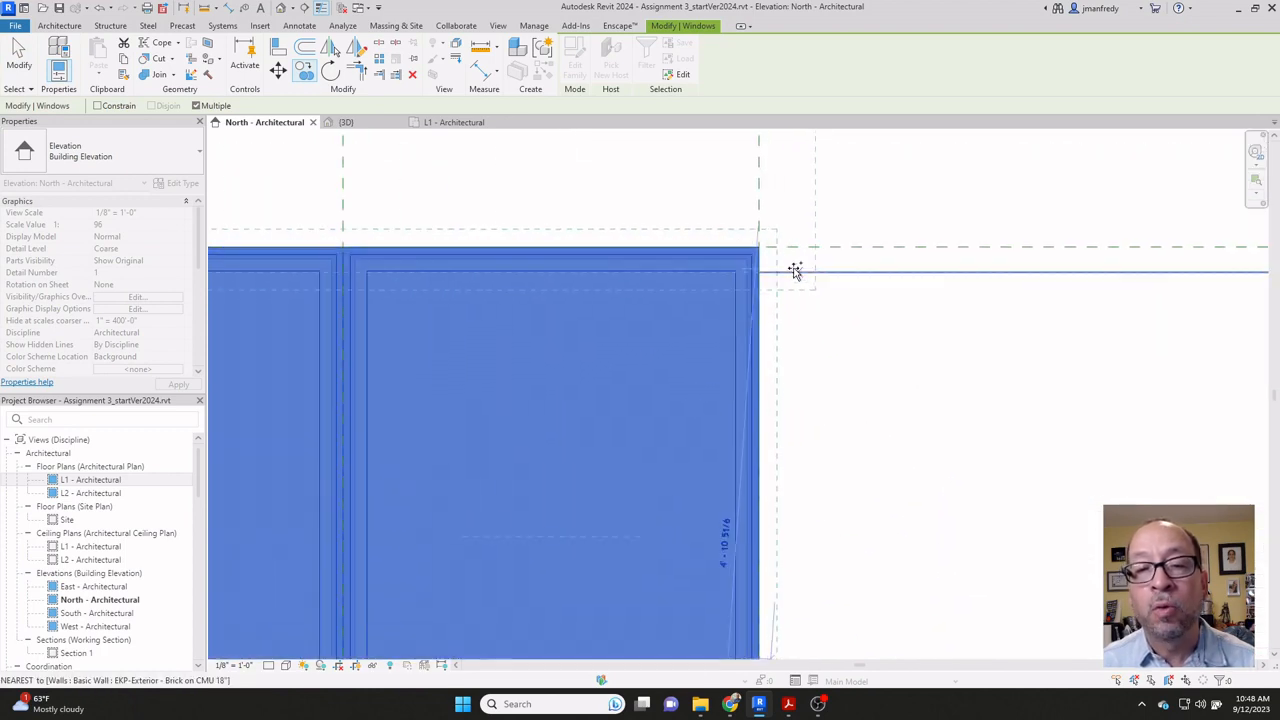
click(765, 246)
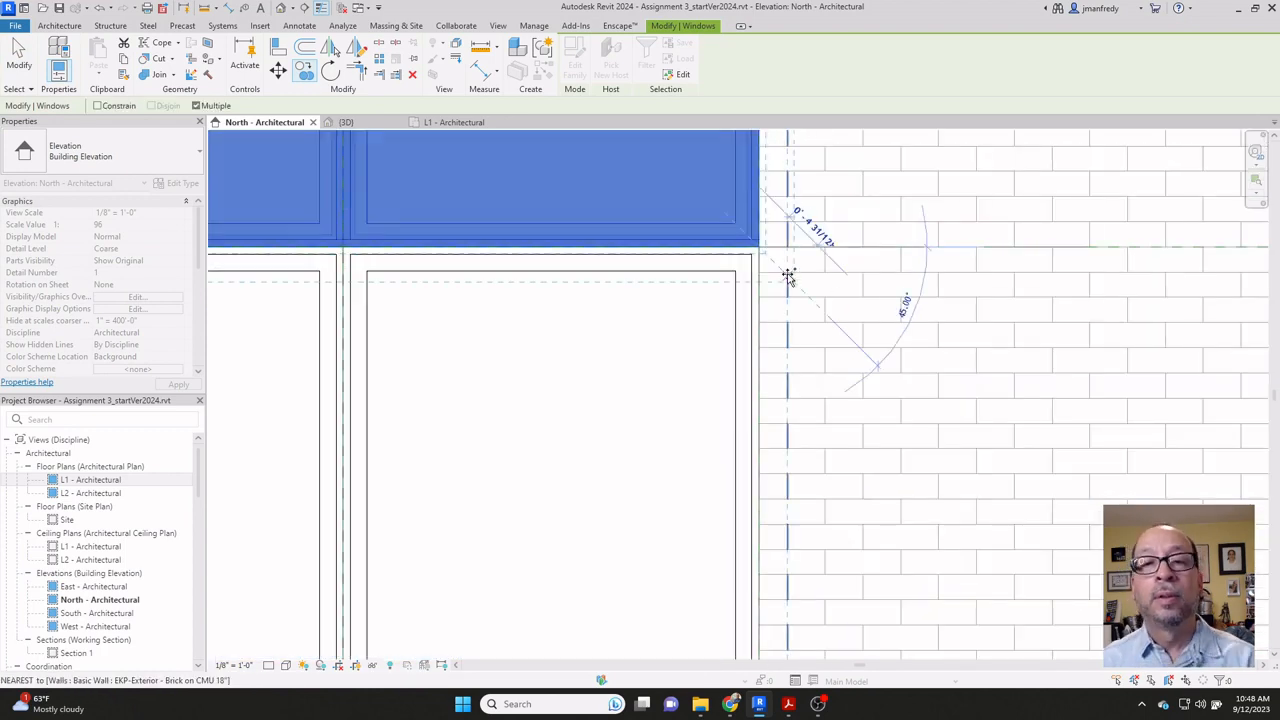
key(Escape)
key(Escape)
scroll(789, 277, down, 5)
middle_drag(723, 220, 718, 390)
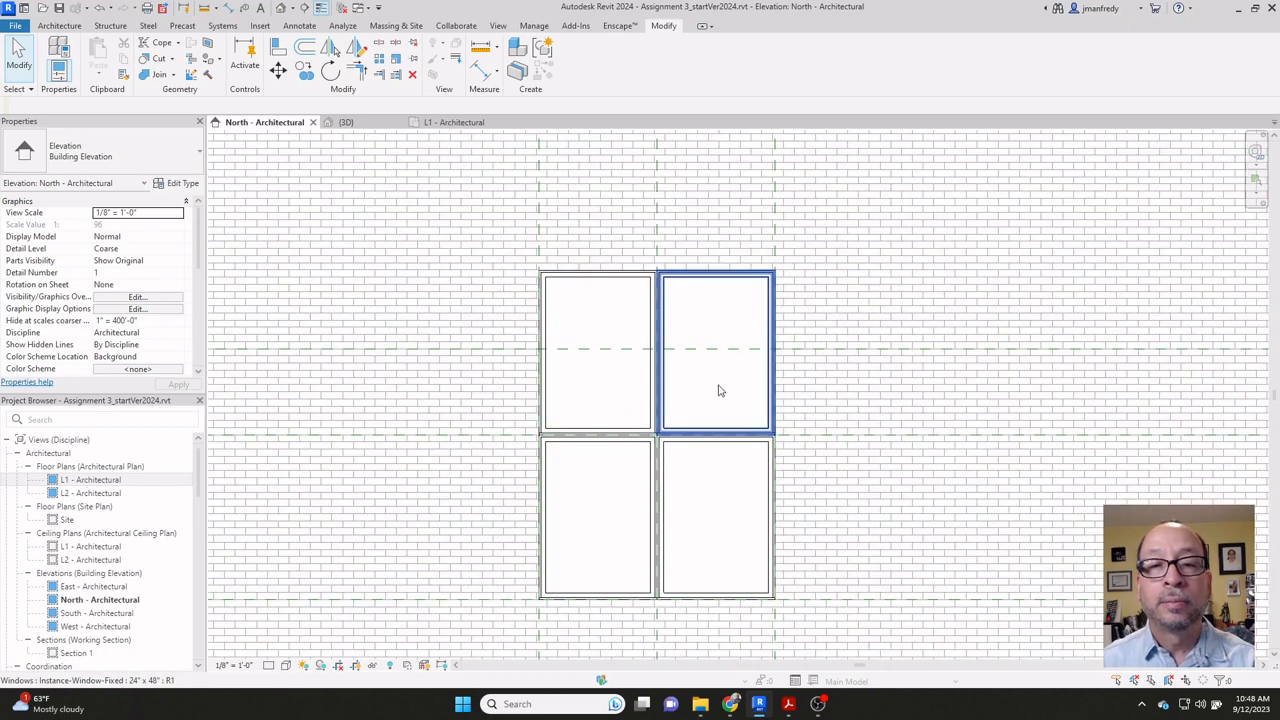
Step: Lower the head of the upper right window to the horizontal reference plane, making it 2' 8" high
scroll(718, 390, up, 2)
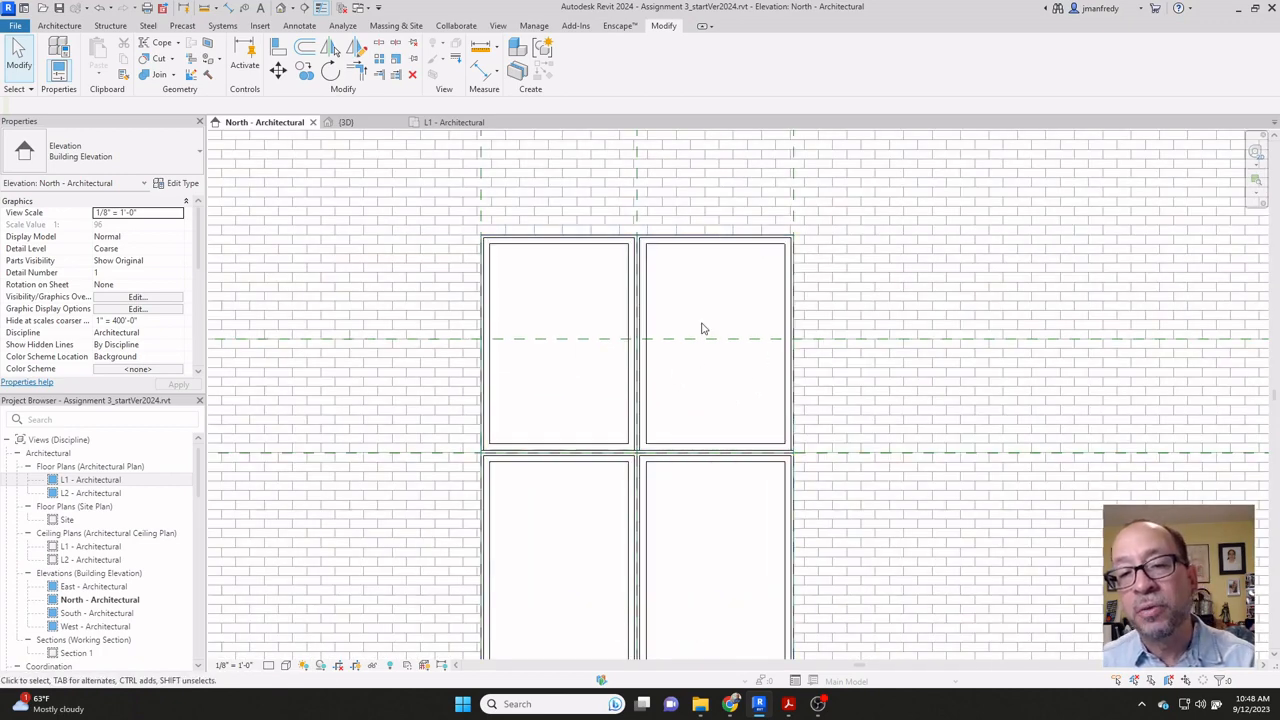
scroll(703, 334, up, 2)
click(722, 214)
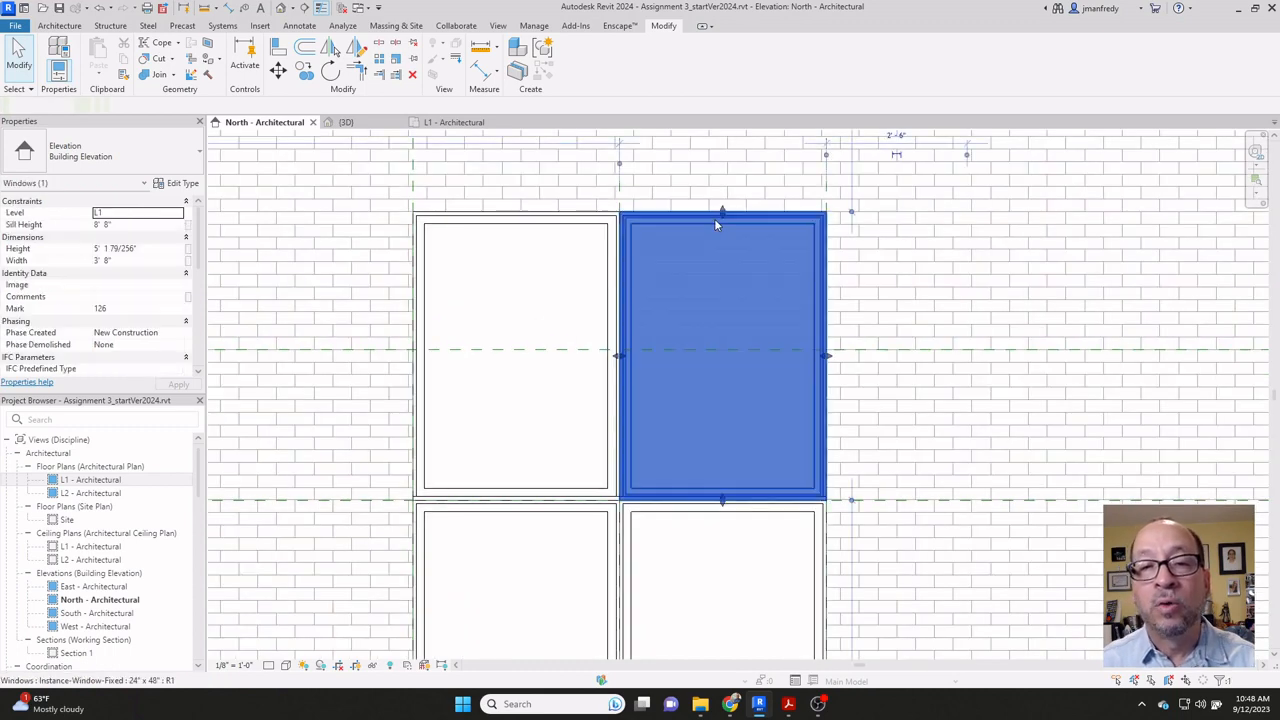
drag(722, 214, 722, 246)
drag(727, 338, 727, 355)
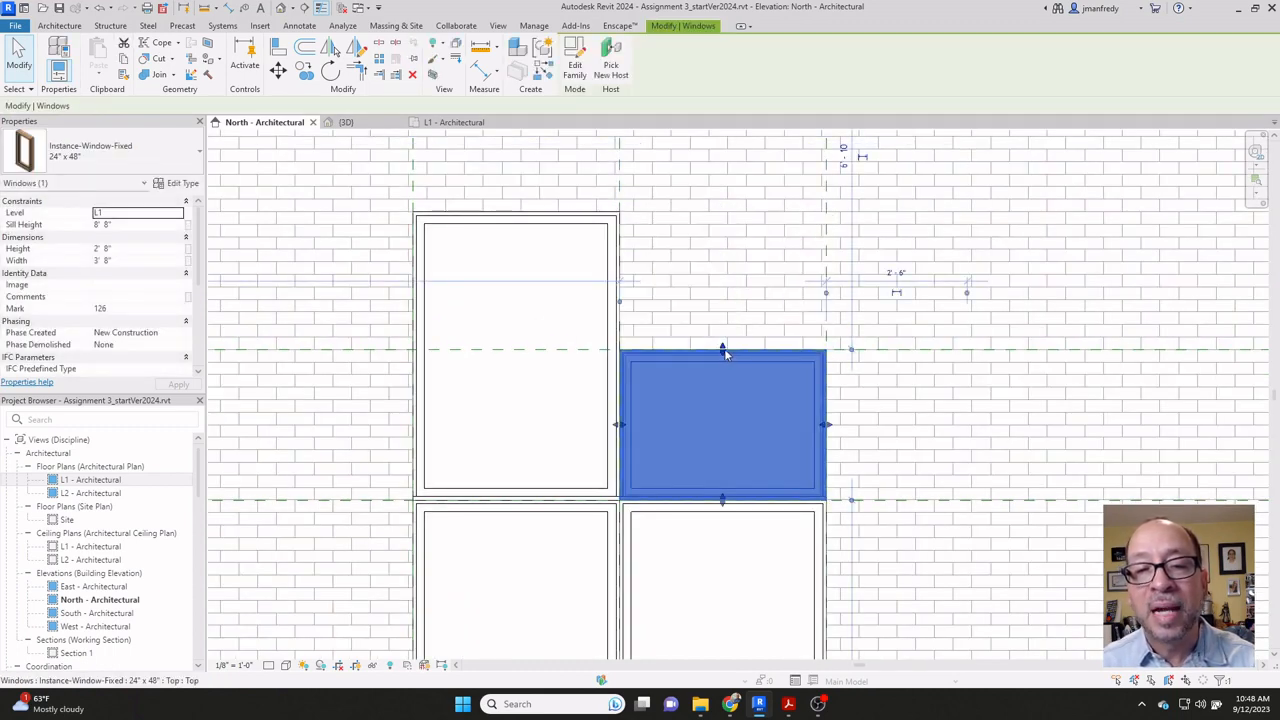
middle_drag(585, 392, 671, 399)
click(671, 399)
Step: Align the head of the upper left window with the same horizontal reference plane
scroll(671, 400, up, 1)
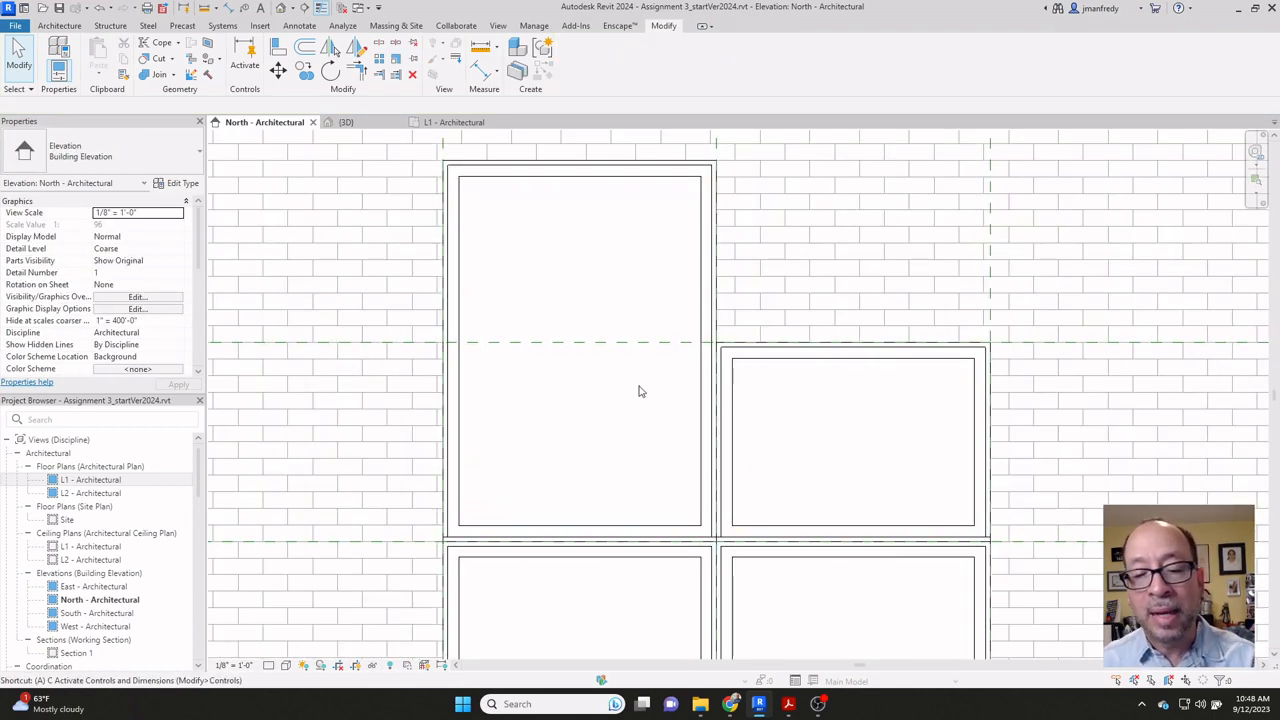
key(l)
click(612, 345)
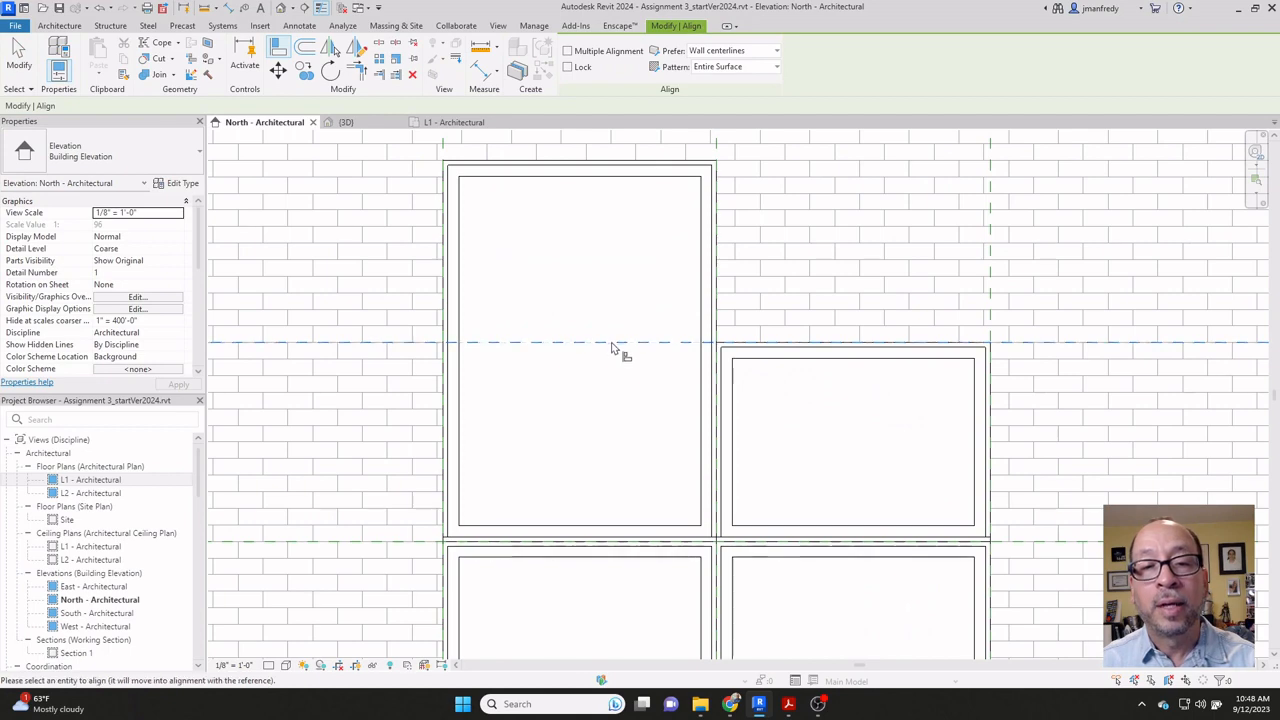
click(630, 166)
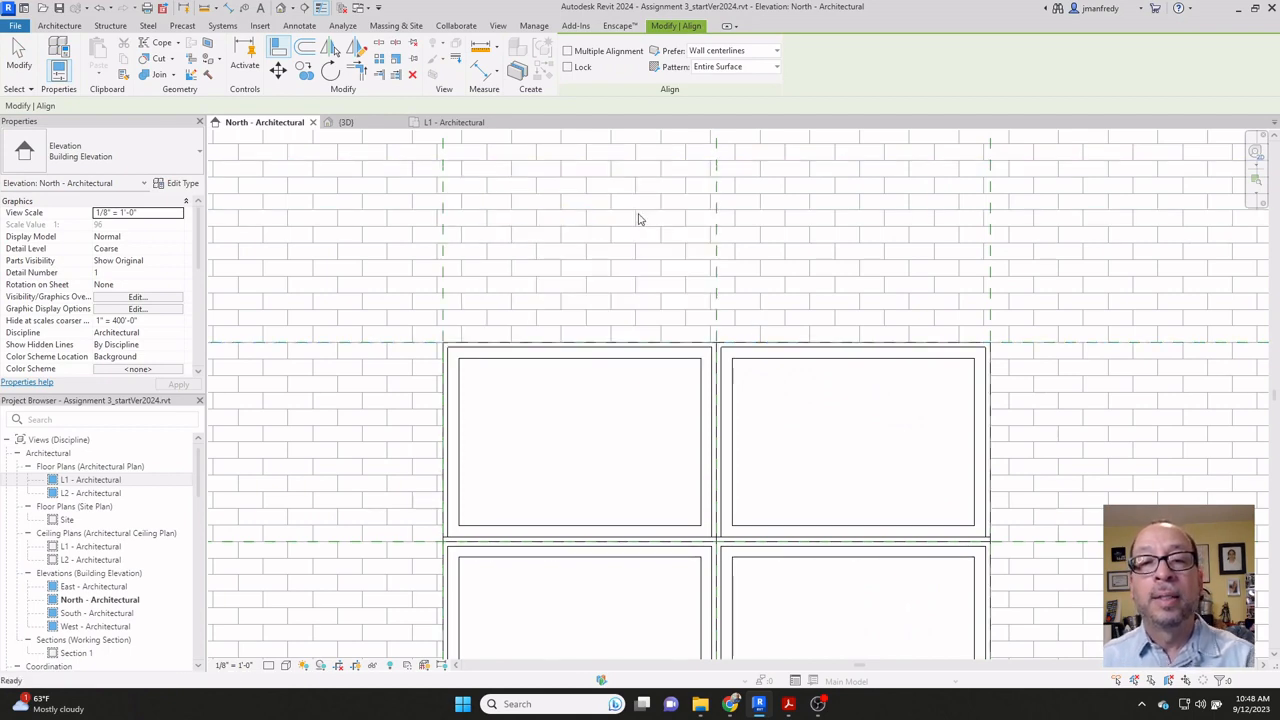
key(Escape)
key(Escape)
Step: Delete the vertical and horizontal reference planes used to lay out the windows on the north elevation
scroll(637, 218, down, 6)
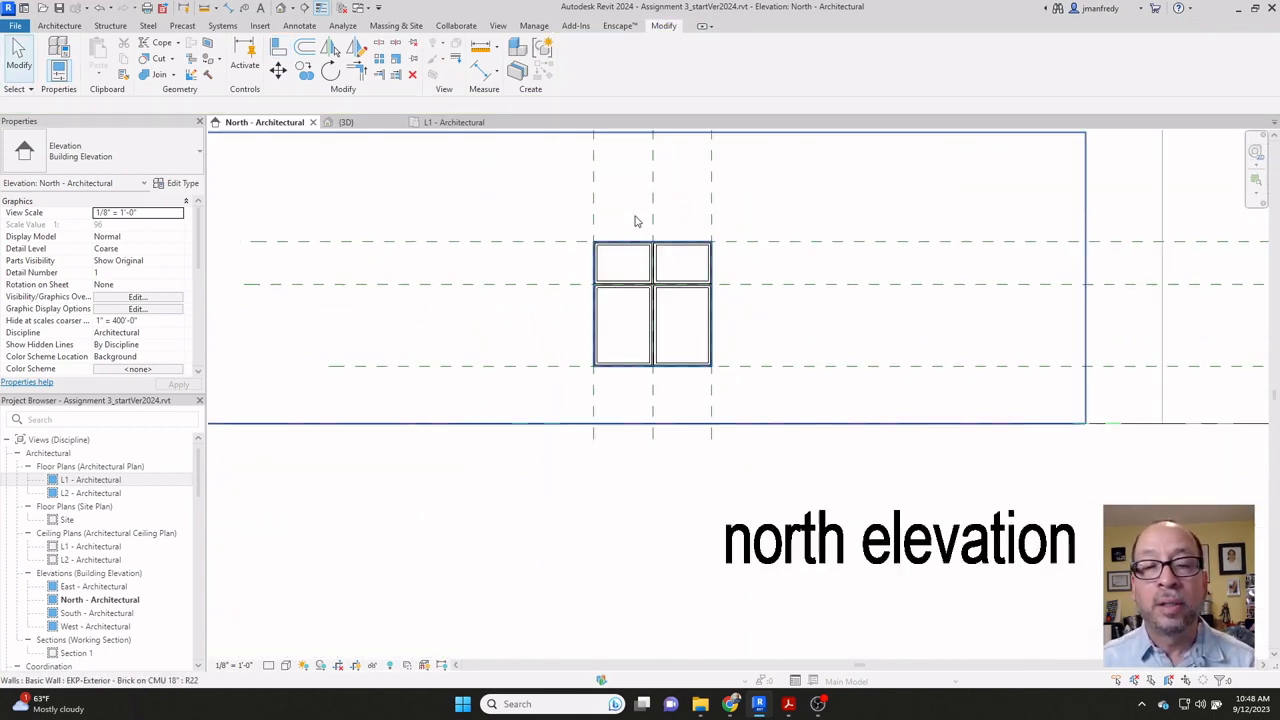
middle_drag(655, 266, 612, 369)
scroll(594, 318, down, 3)
drag(674, 517, 541, 510)
key(Delete)
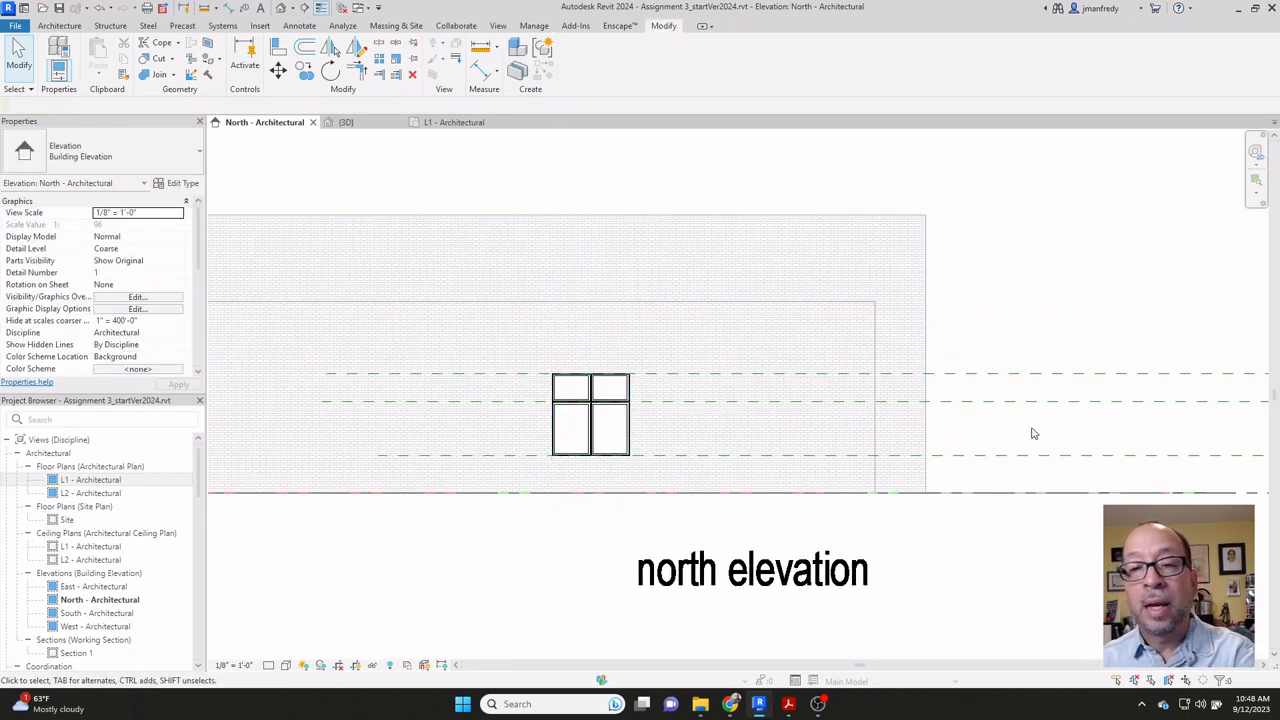
middle_drag(1031, 431, 969, 423)
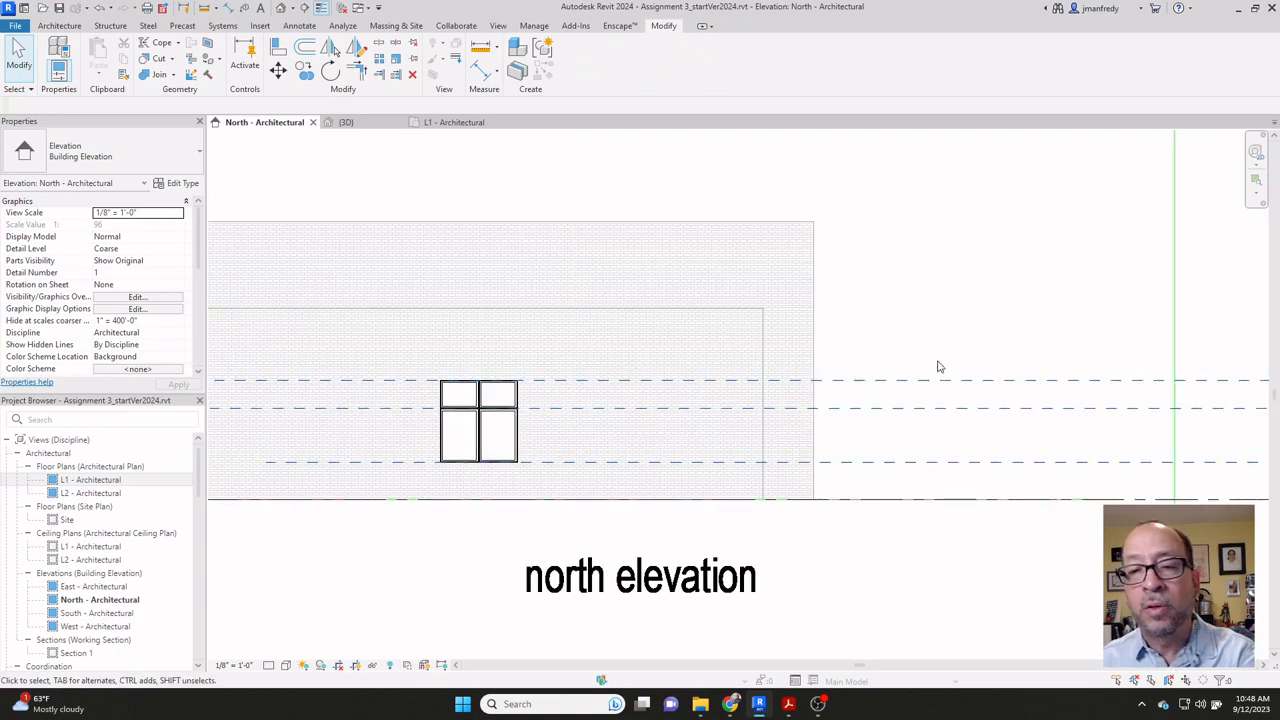
middle_drag(493, 427, 674, 374)
scroll(674, 374, up, 5)
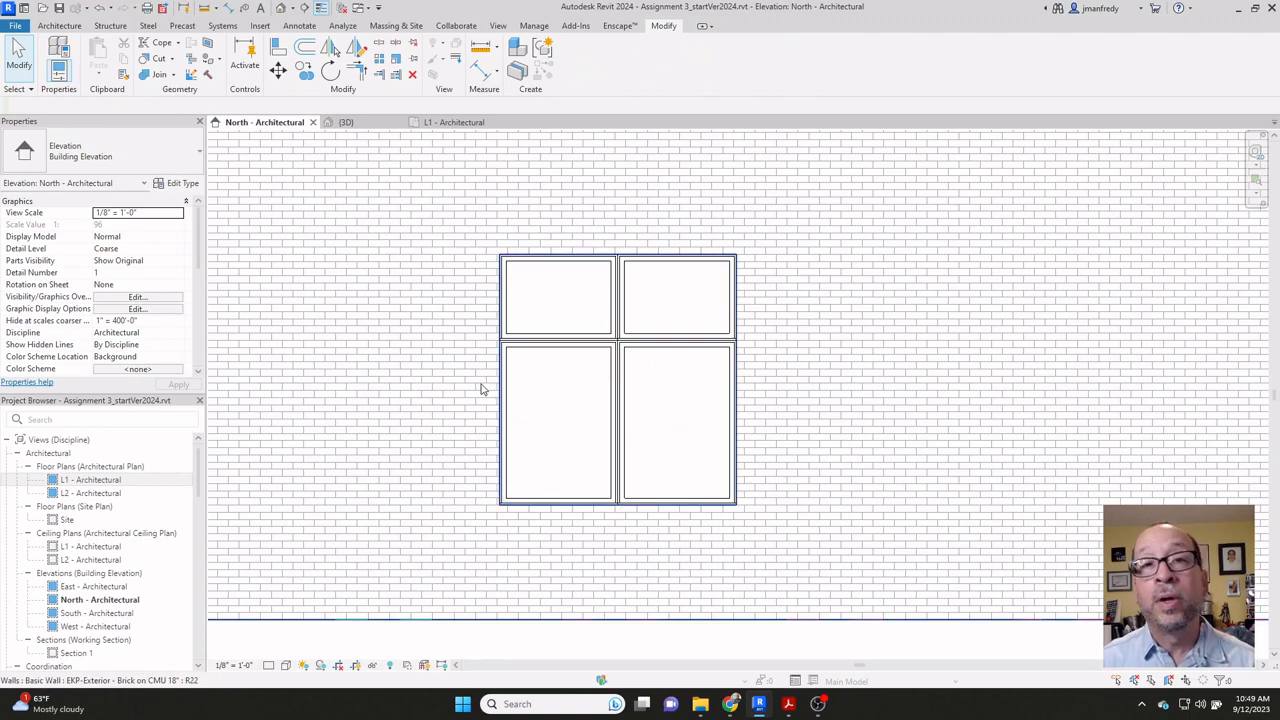
Step: Examine the imported A-EL01-ext.dwg elevation beside the model for the repeated window arrangement
scroll(480, 388, down, 6)
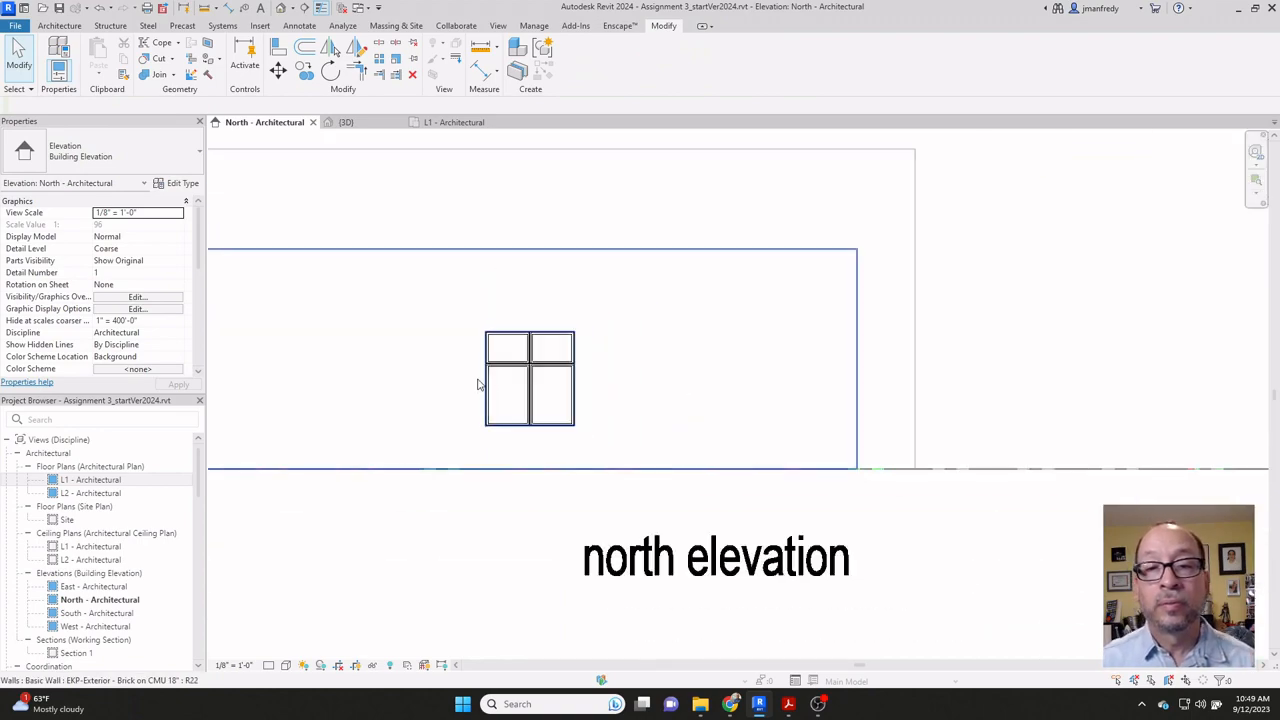
middle_drag(1025, 397, 760, 380)
middle_drag(865, 383, 563, 391)
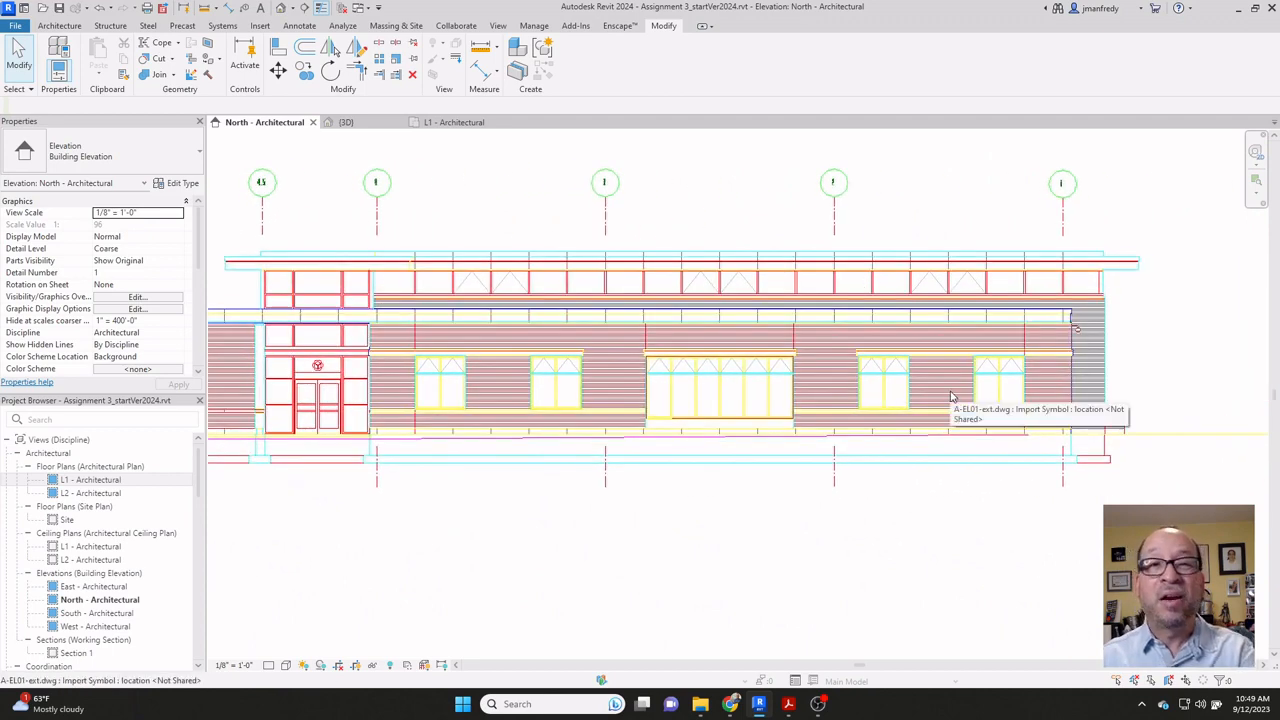
middle_drag(242, 407, 691, 437)
middle_drag(300, 420, 794, 417)
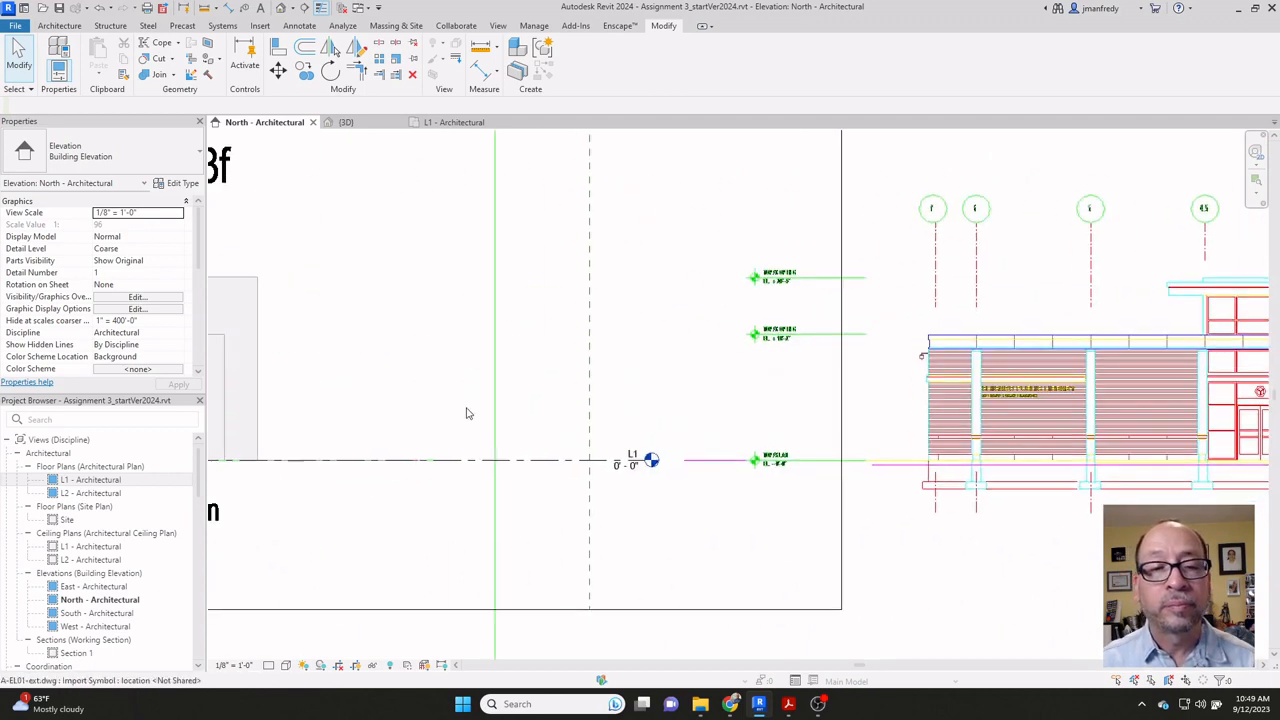
mouse_move(469, 411)
middle_down()
mouse_move(875, 395)
mouse_move(658, 408)
middle_up()
scroll(660, 412, up, 5)
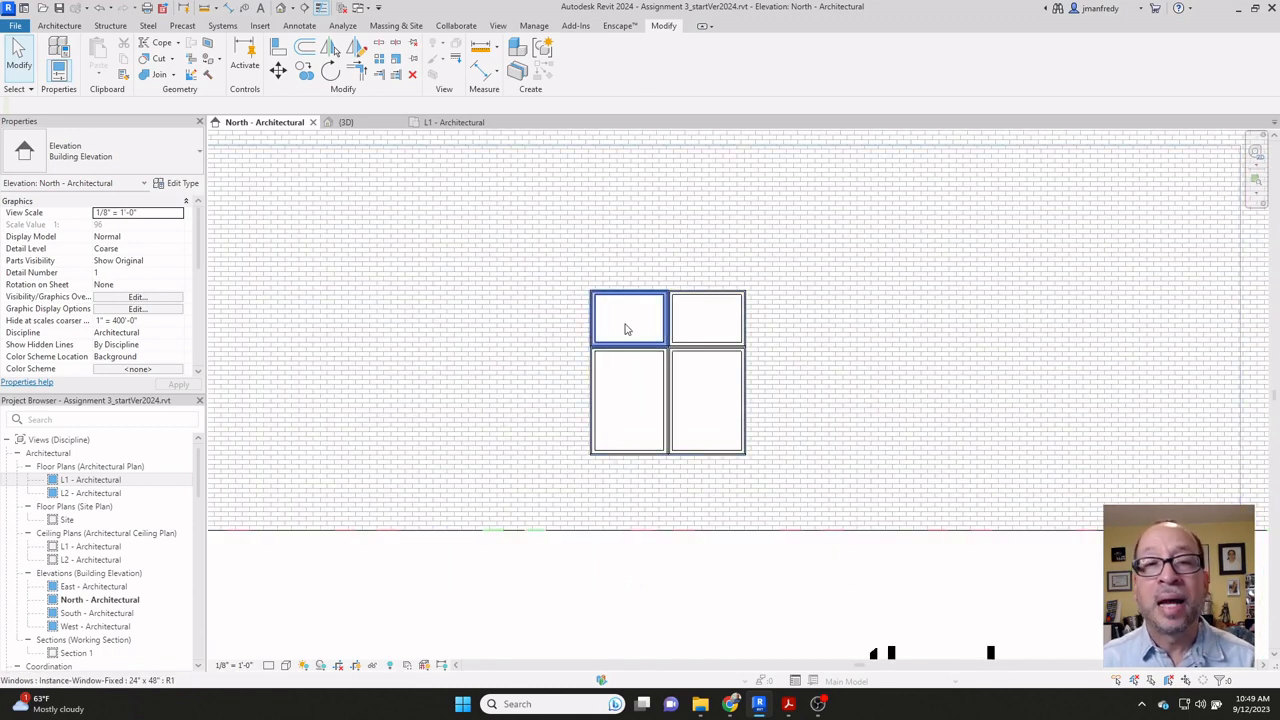
Step: Group the four stacked windows on the north wall as a model group named Window-4
scroll(628, 318, up, 1)
scroll(629, 308, up, 1)
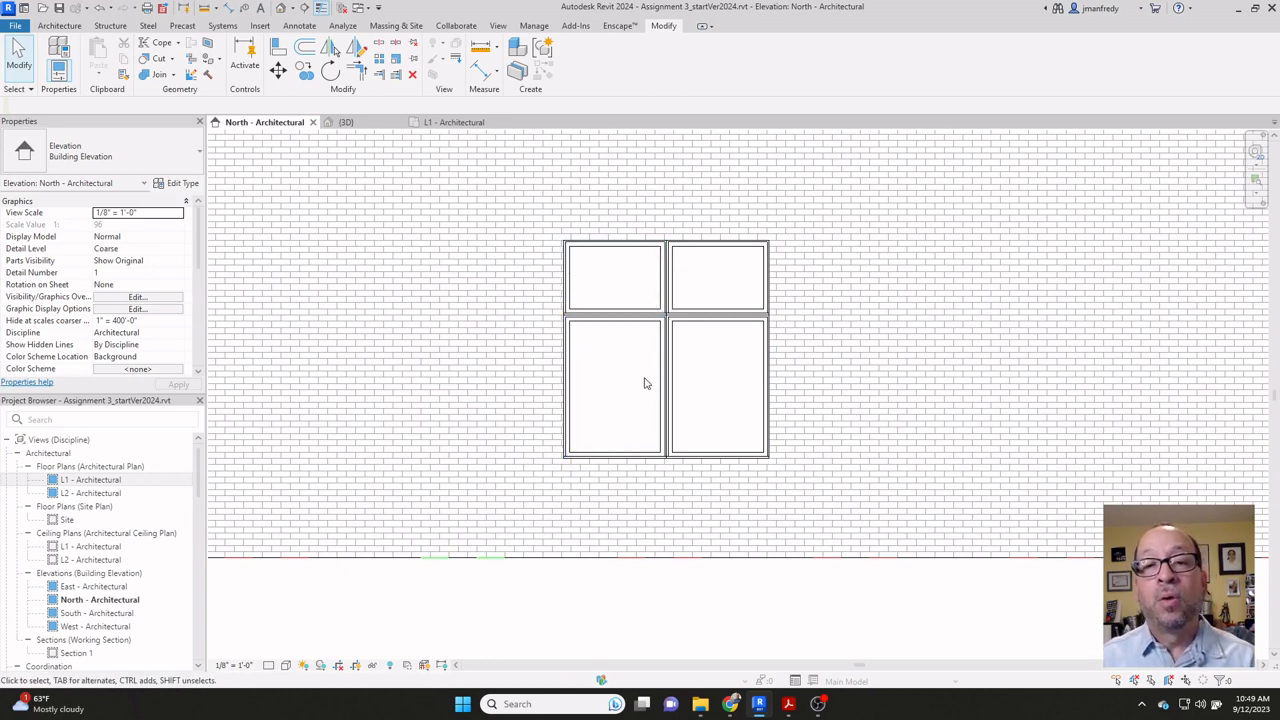
middle_drag(644, 377, 613, 372)
click(602, 299)
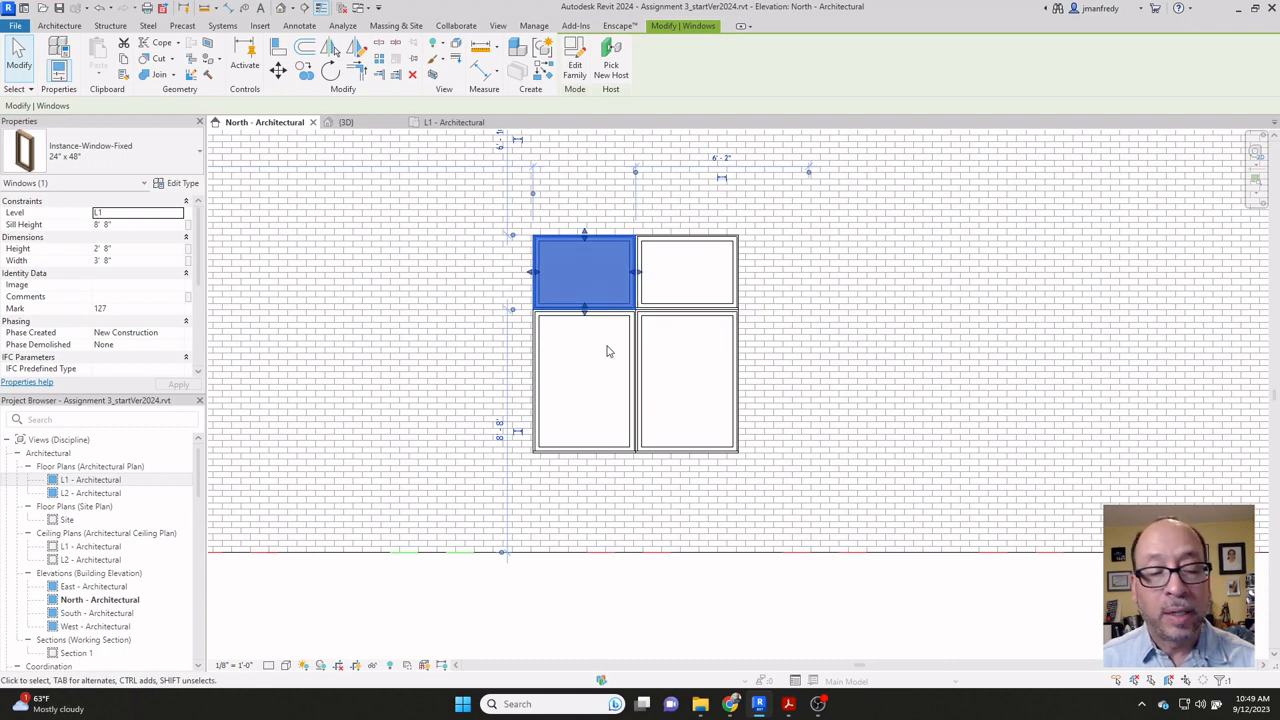
ctrl+click(686, 300)
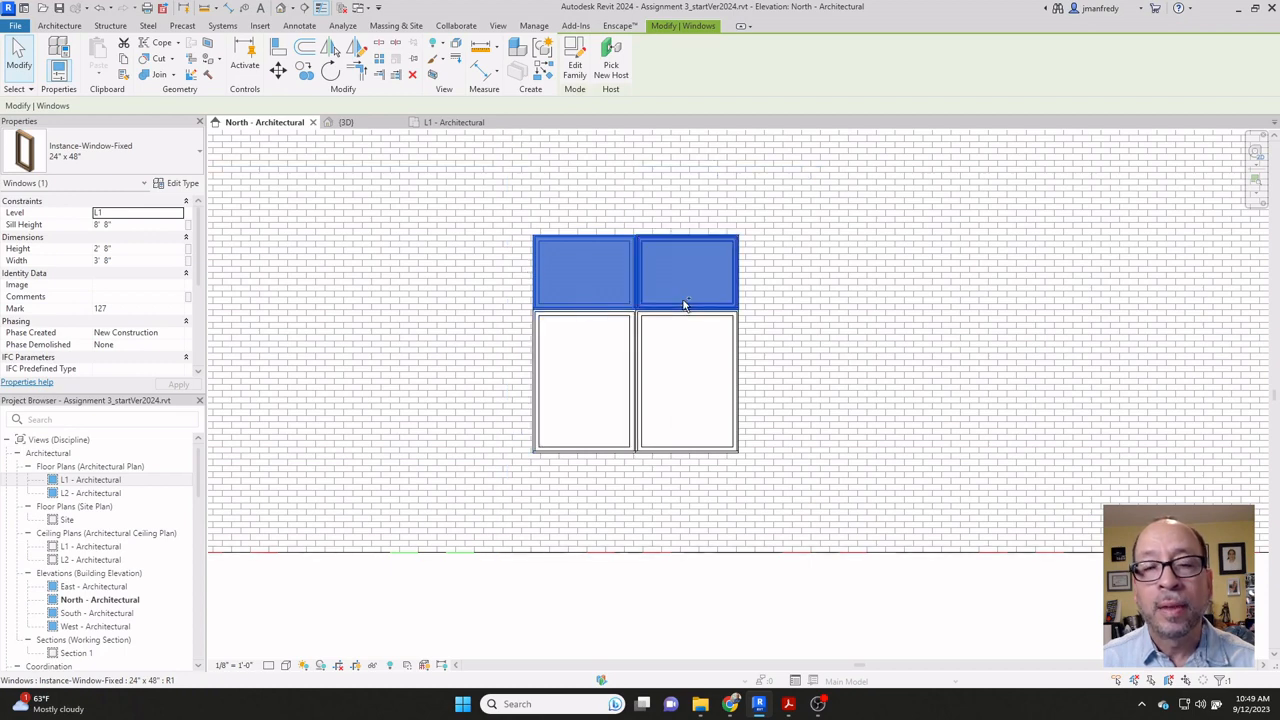
ctrl+click(683, 325)
ctrl+click(622, 336)
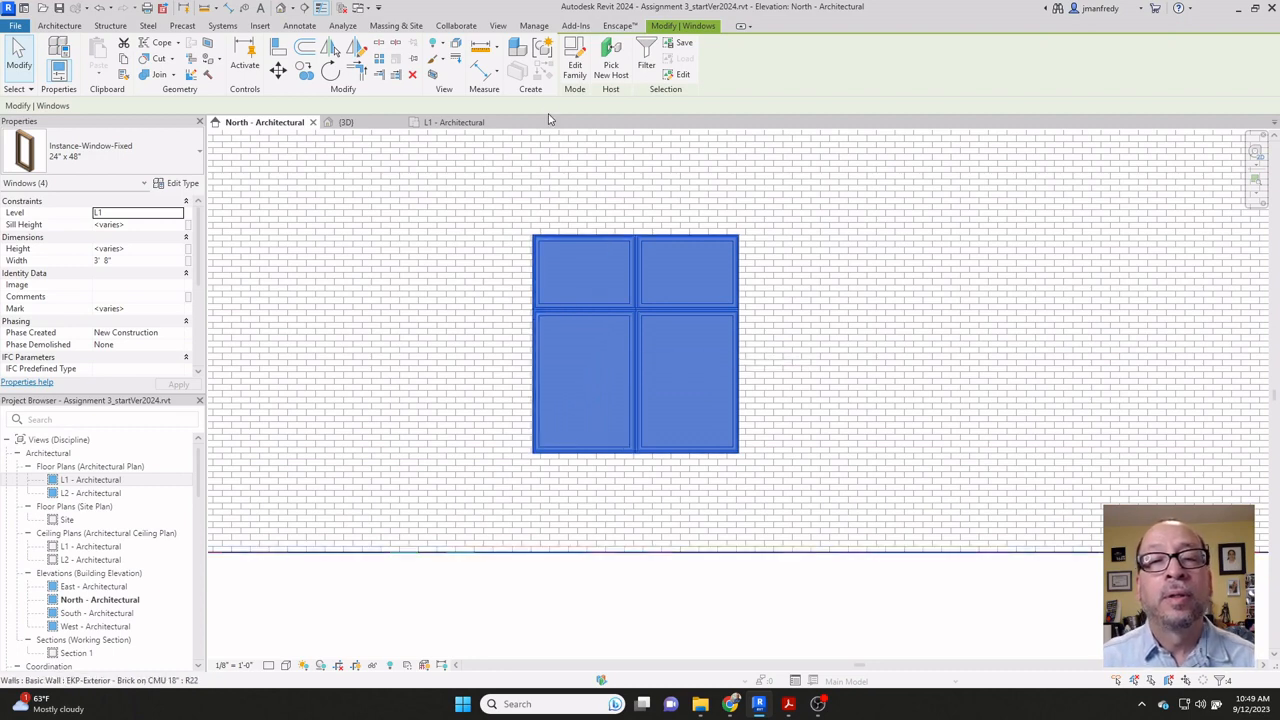
click(543, 51)
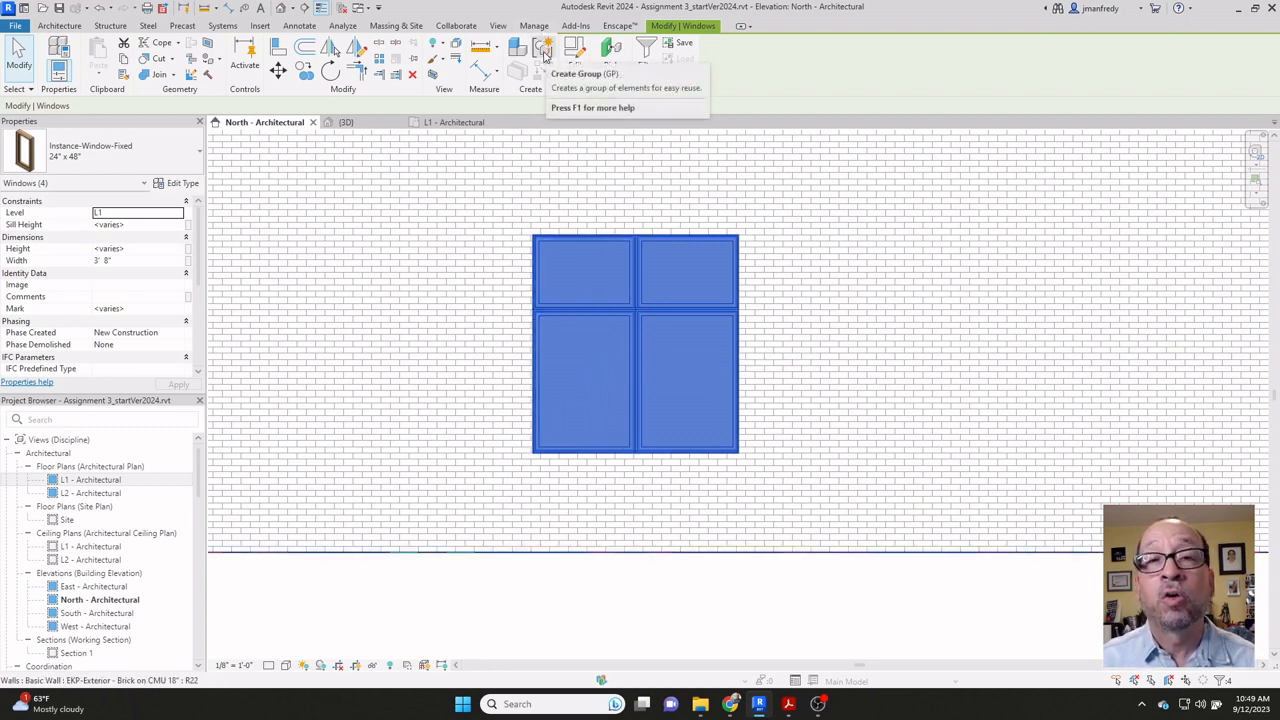
click(543, 51)
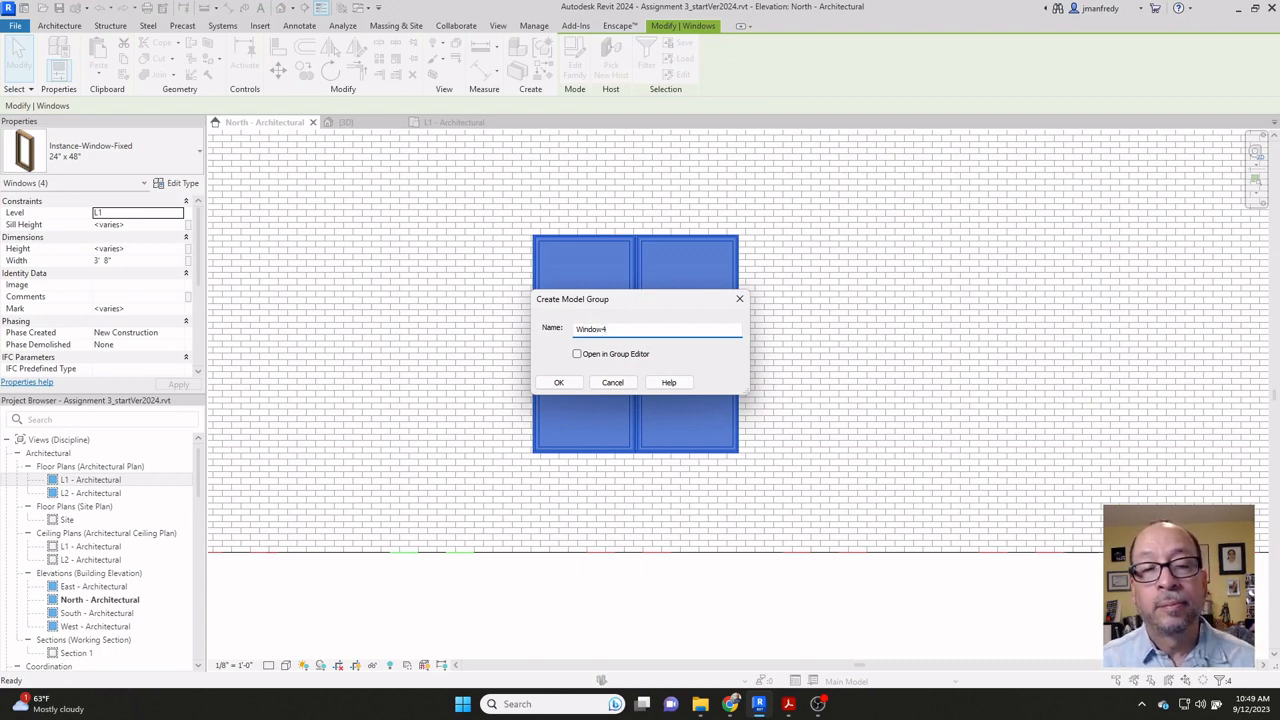
click(559, 382)
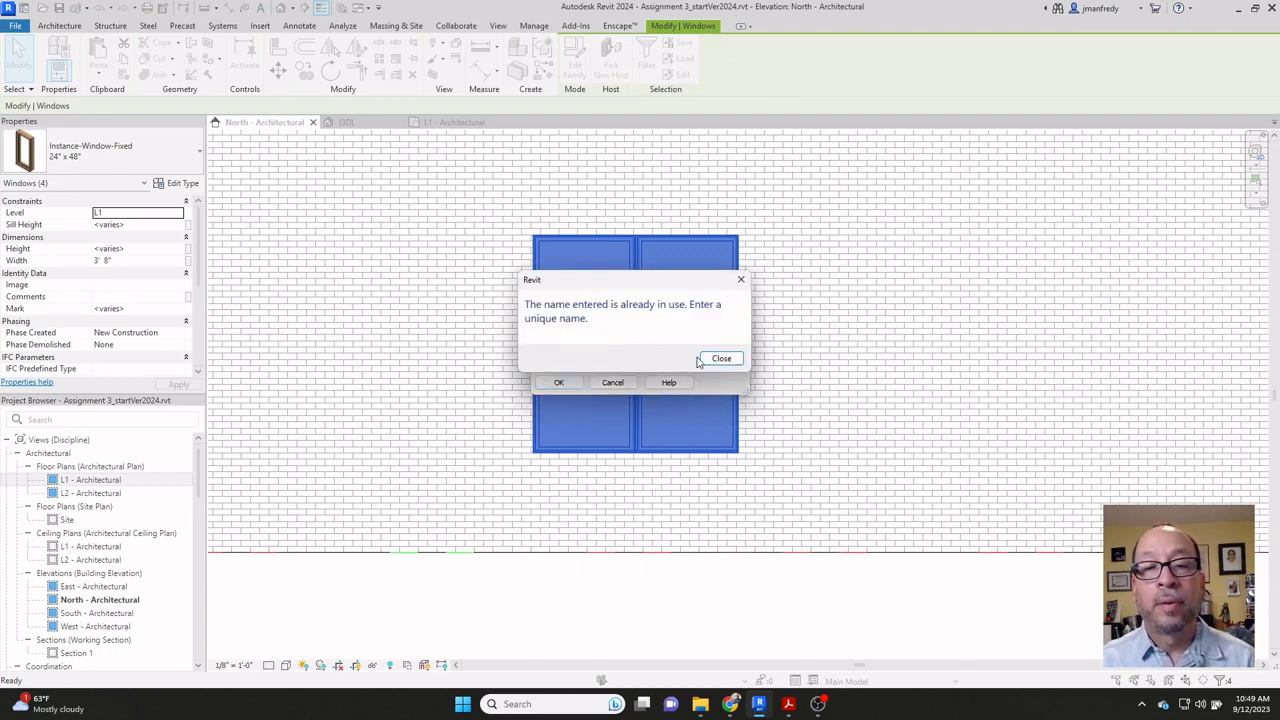
key(Return)
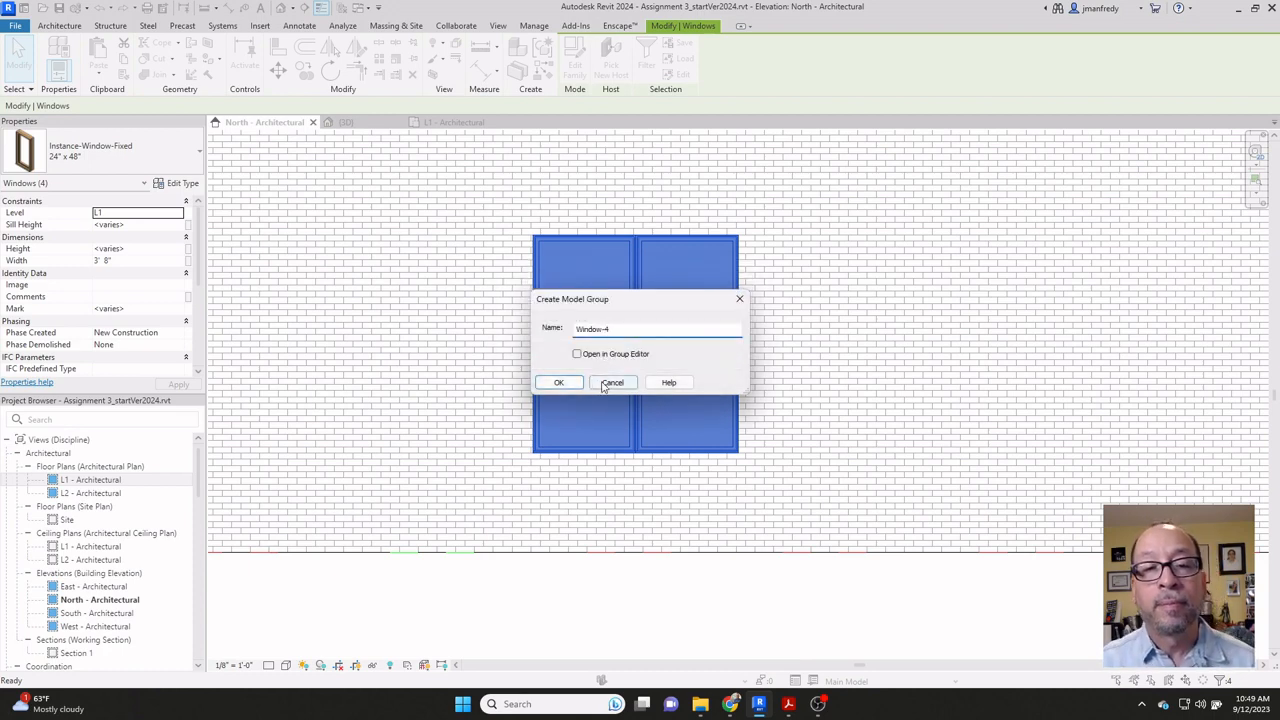
click(570, 382)
click(685, 603)
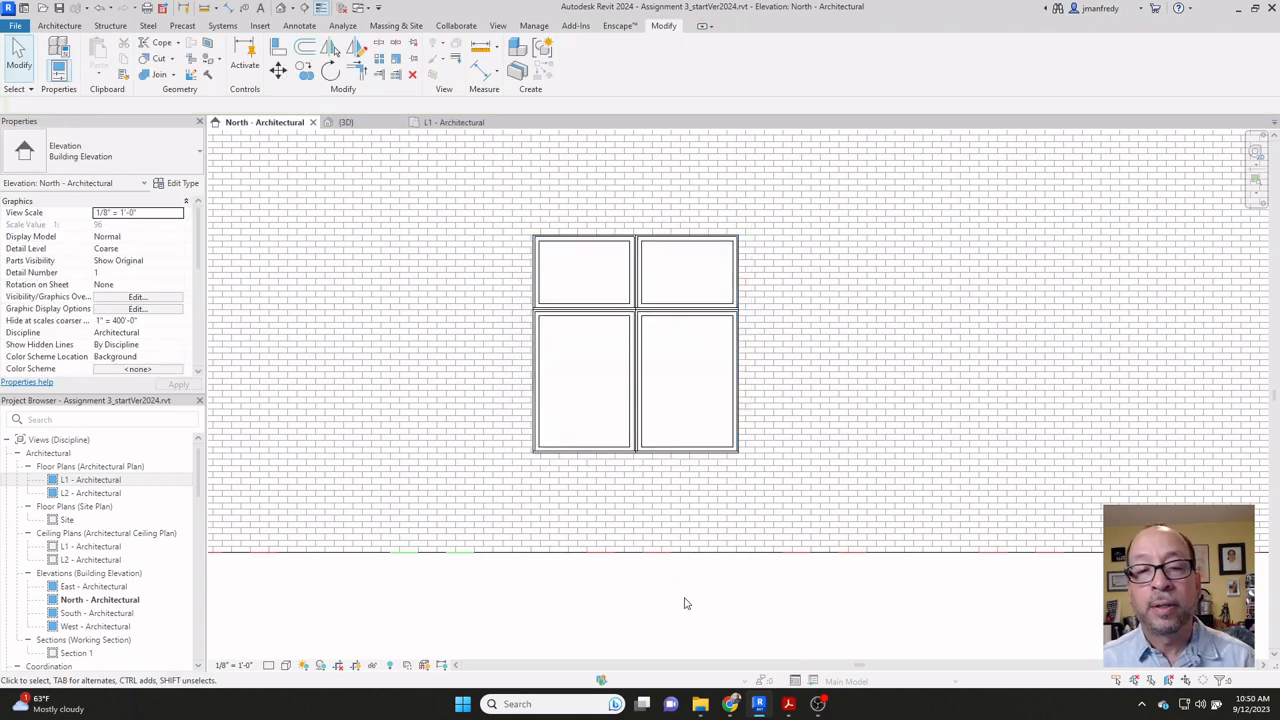
Step: Select the new window group and open the L1 - Architectural floor plan around its location in the north wall
scroll(686, 595, down, 1)
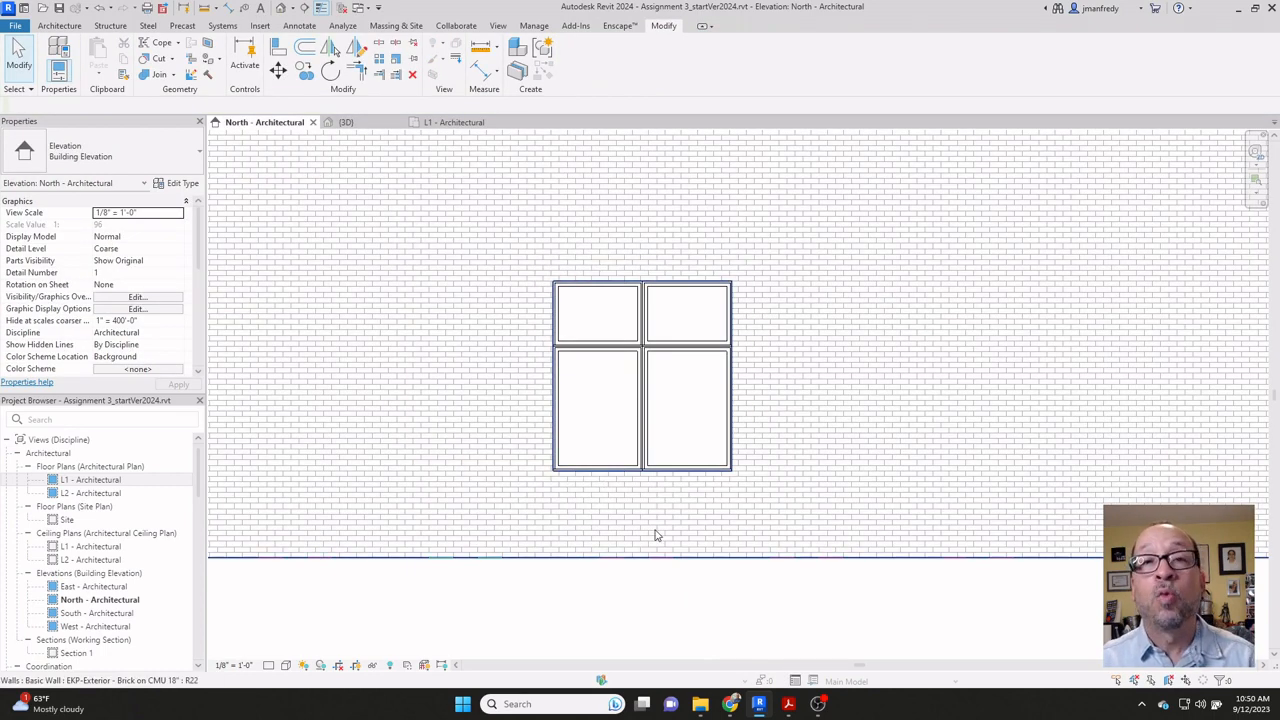
click(650, 447)
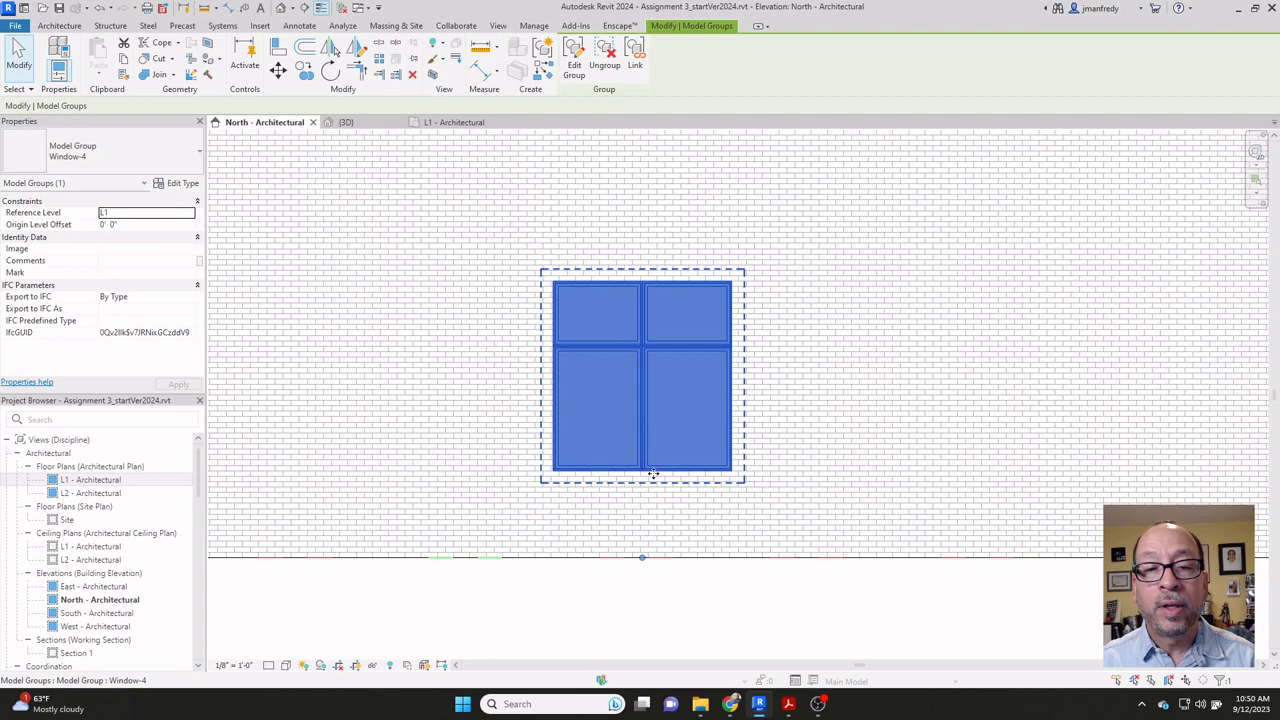
double_click(95, 482)
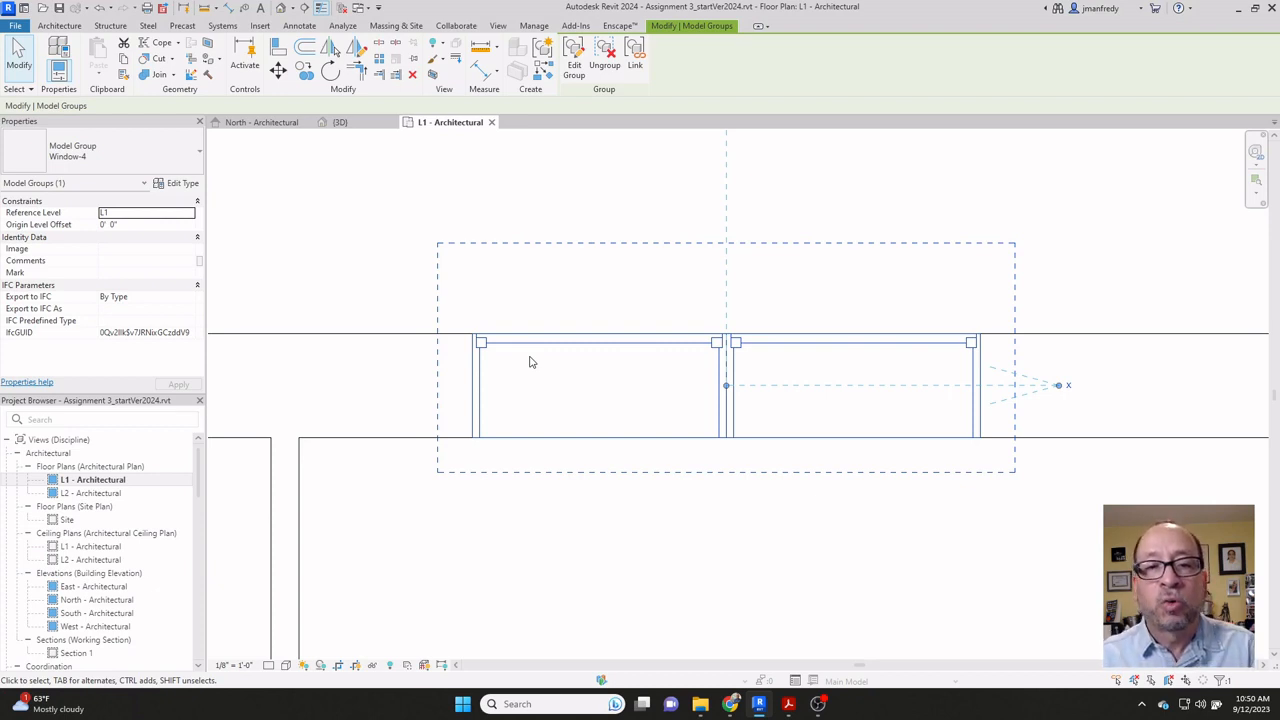
scroll(530, 362, down, 5)
middle_drag(594, 420, 778, 389)
click(632, 380)
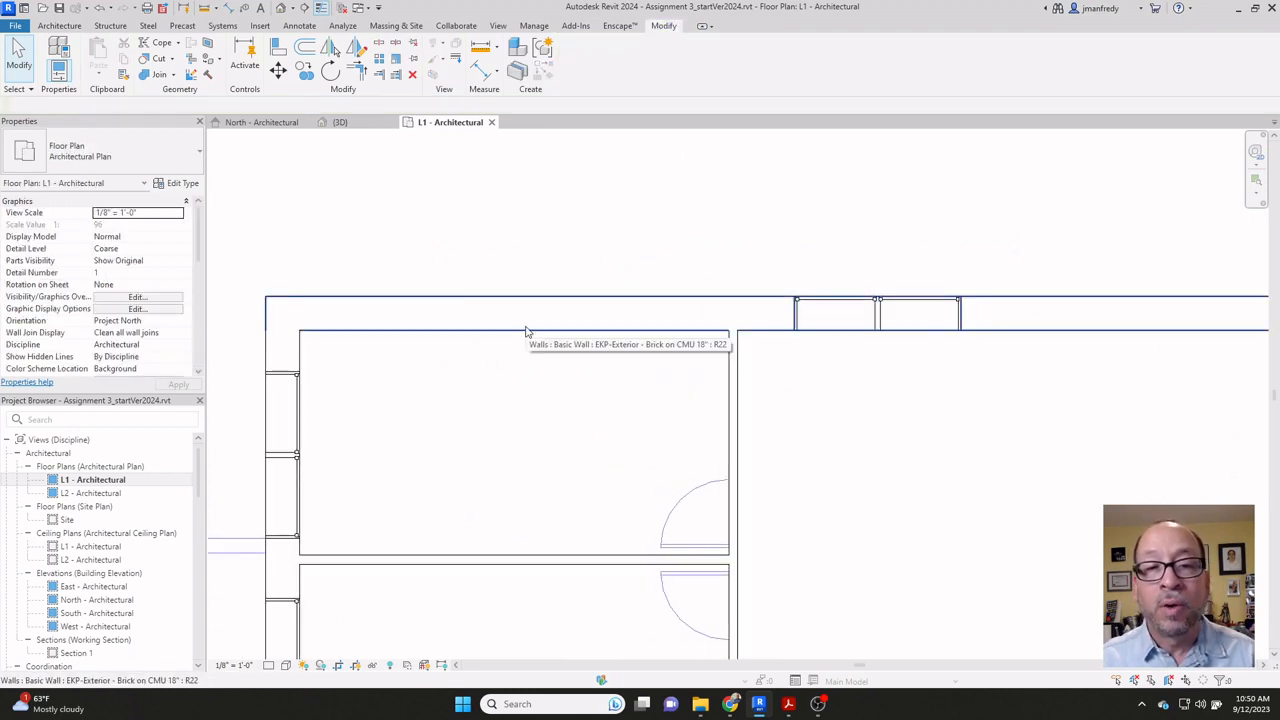
Step: Set the L1 floor plan's visual style to Wireframe to reveal the underlying drawing along the north wall
click(286, 665)
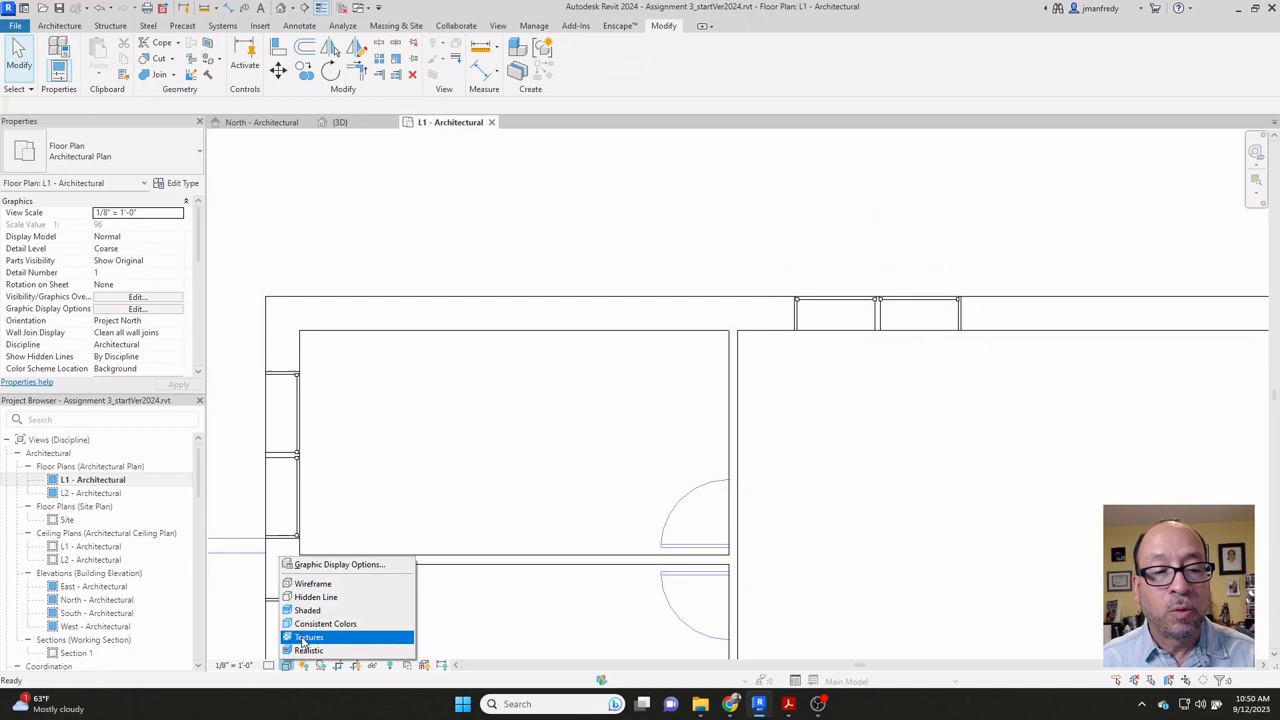
click(325, 584)
scroll(460, 326, up, 2)
scroll(460, 326, up, 1)
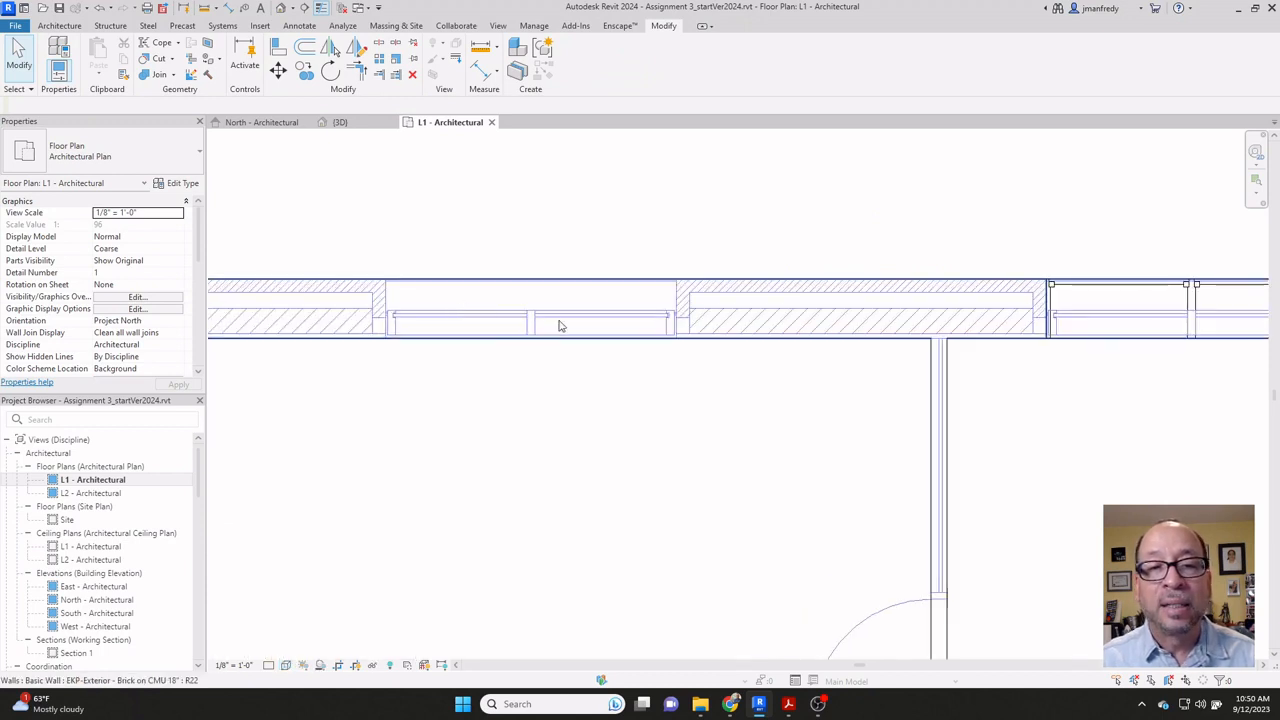
Step: Copy the Window-4 group from its outer west corner to the matching corner of the next window opening to the west in the north wall
click(1131, 291)
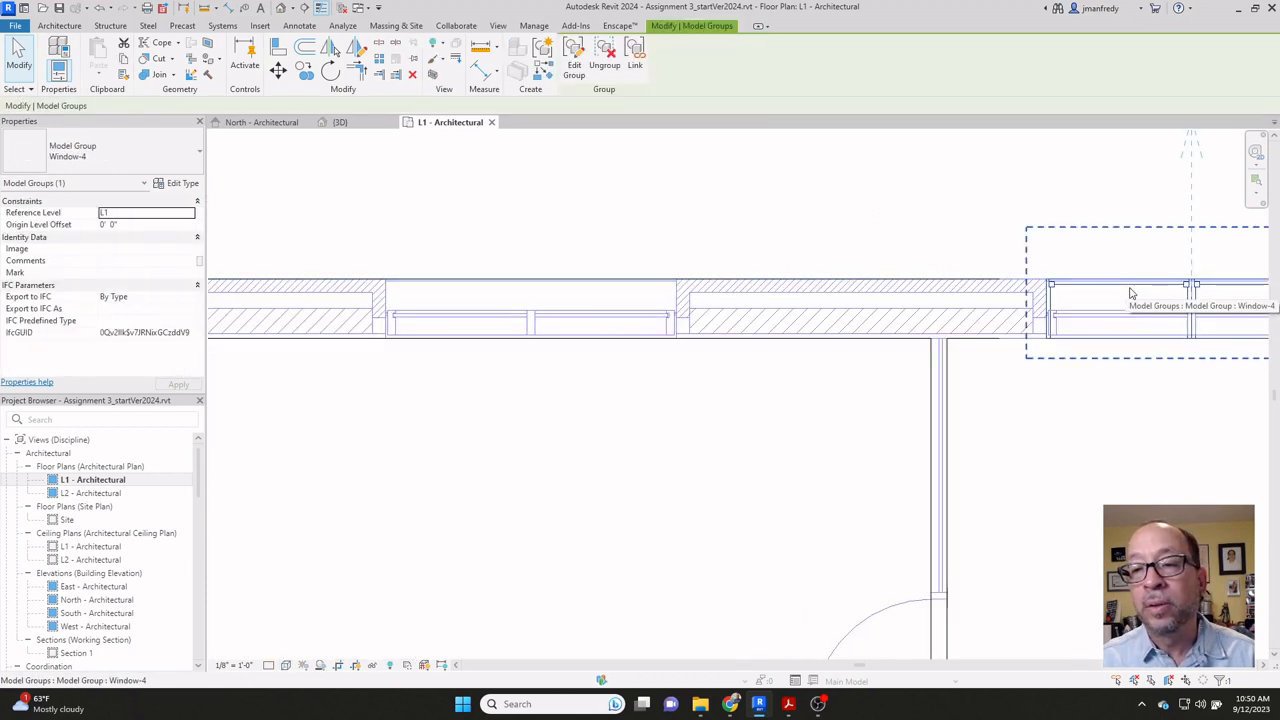
click(304, 70)
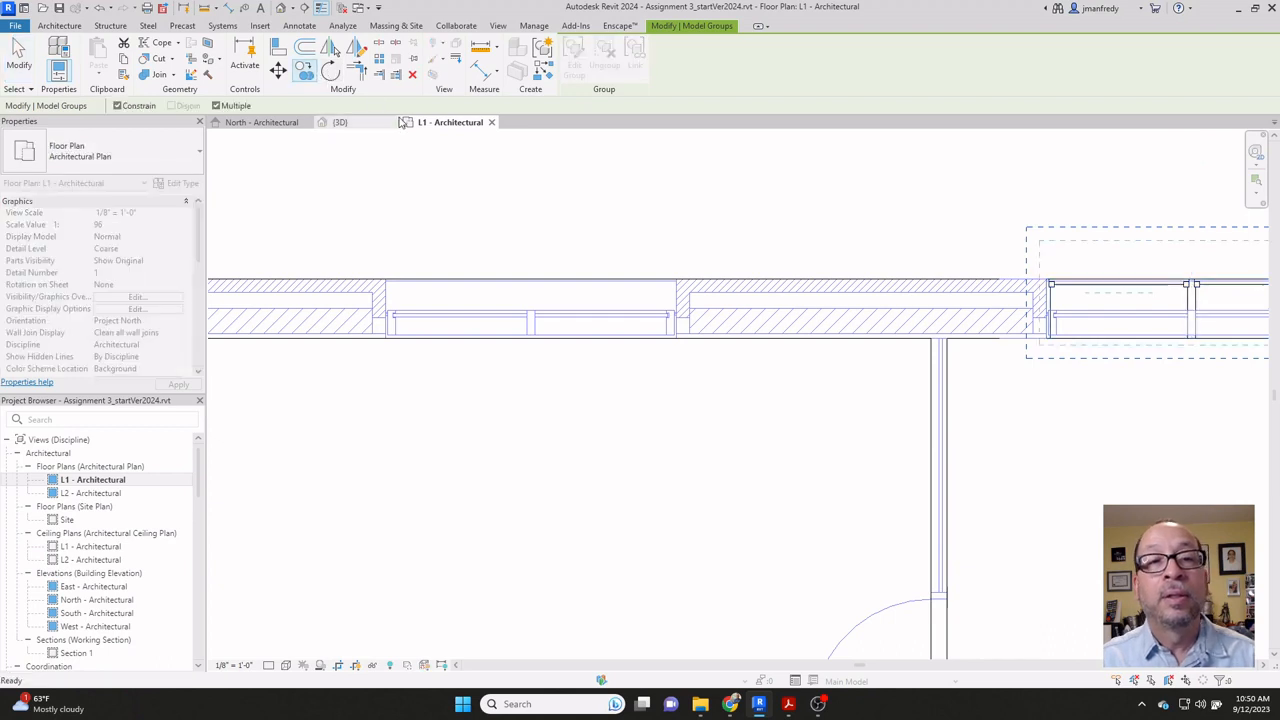
scroll(1060, 268, up, 2)
scroll(1070, 280, up, 1)
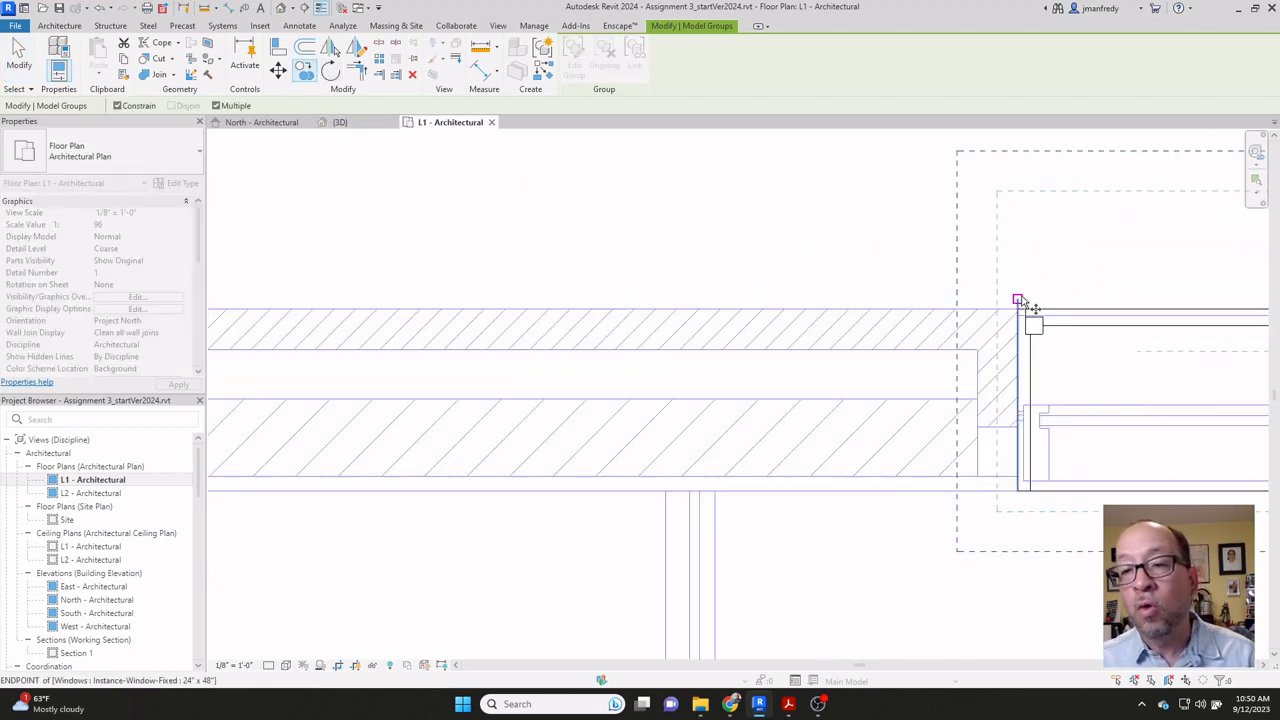
click(1018, 312)
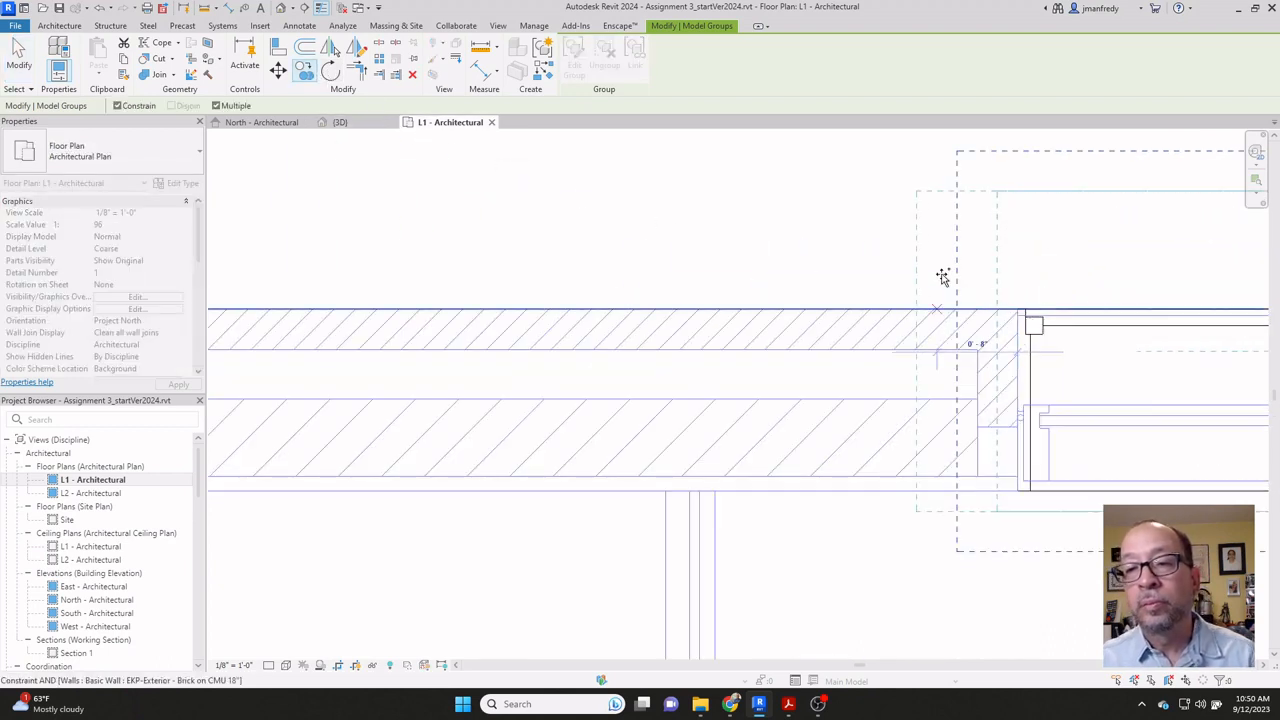
scroll(1067, 400, down, 1)
scroll(1066, 400, down, 2)
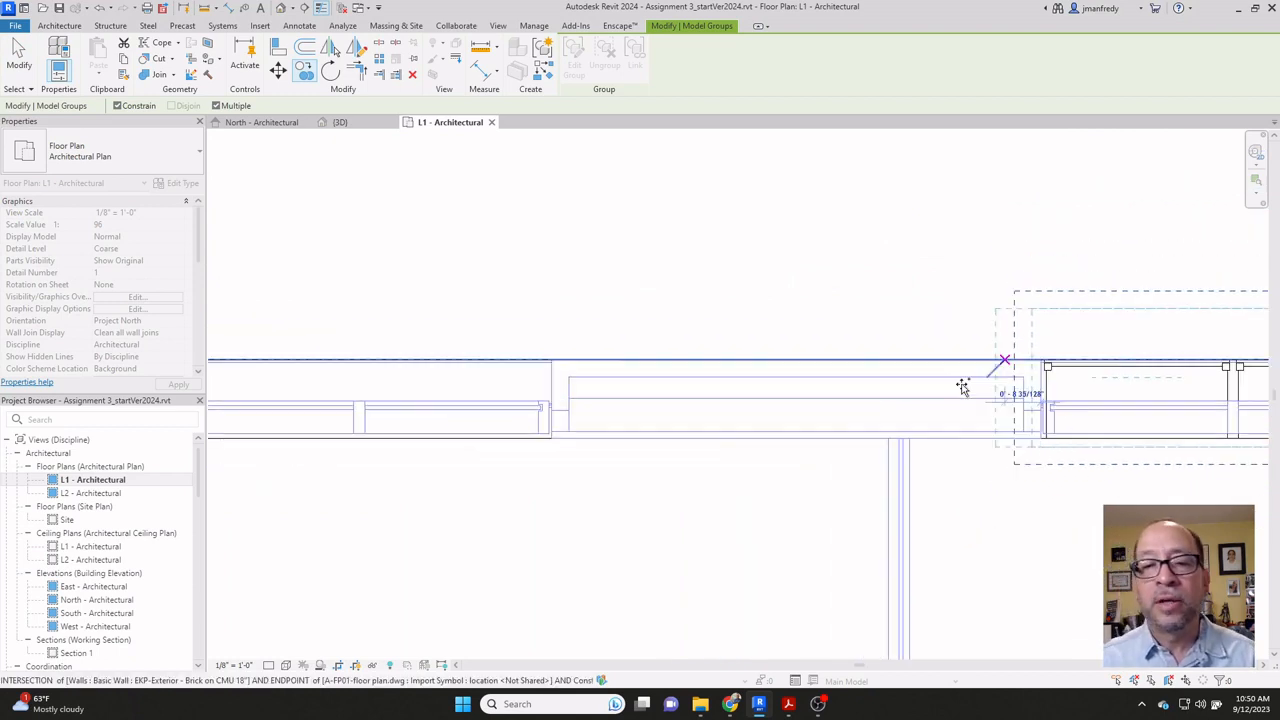
middle_drag(540, 302, 845, 246)
middle_drag(682, 244, 818, 251)
scroll(769, 272, up, 4)
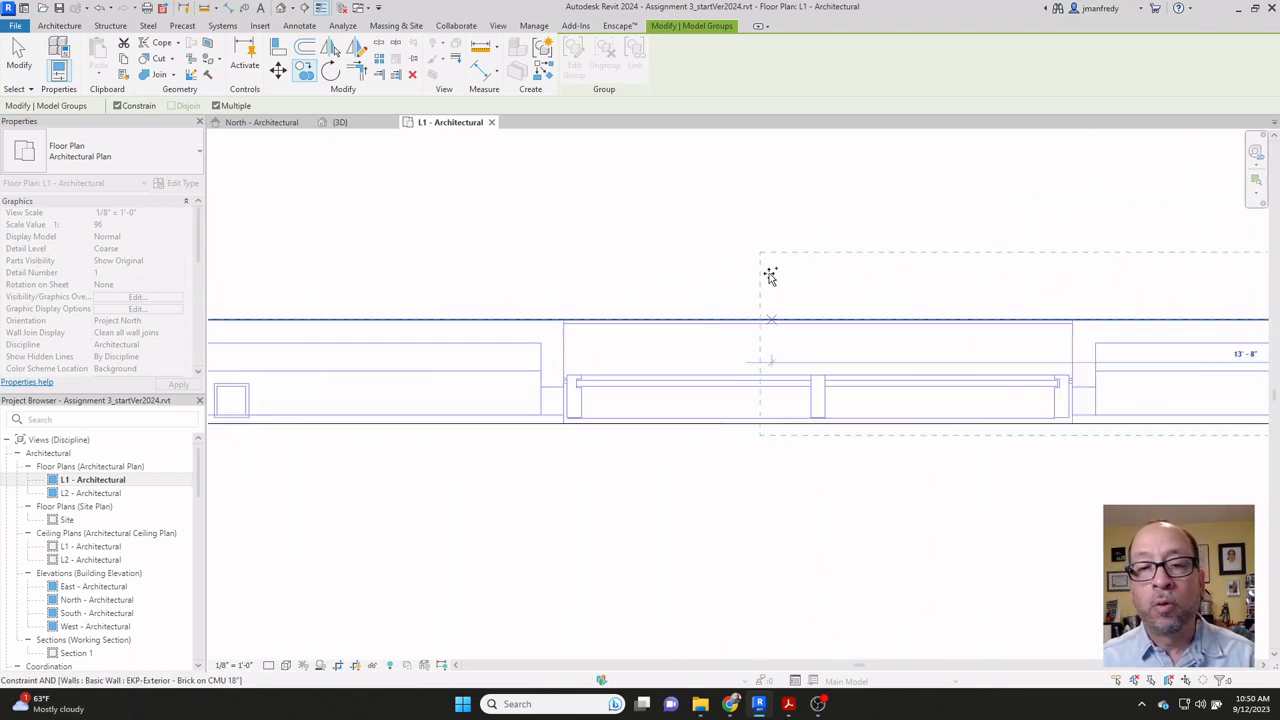
click(511, 329)
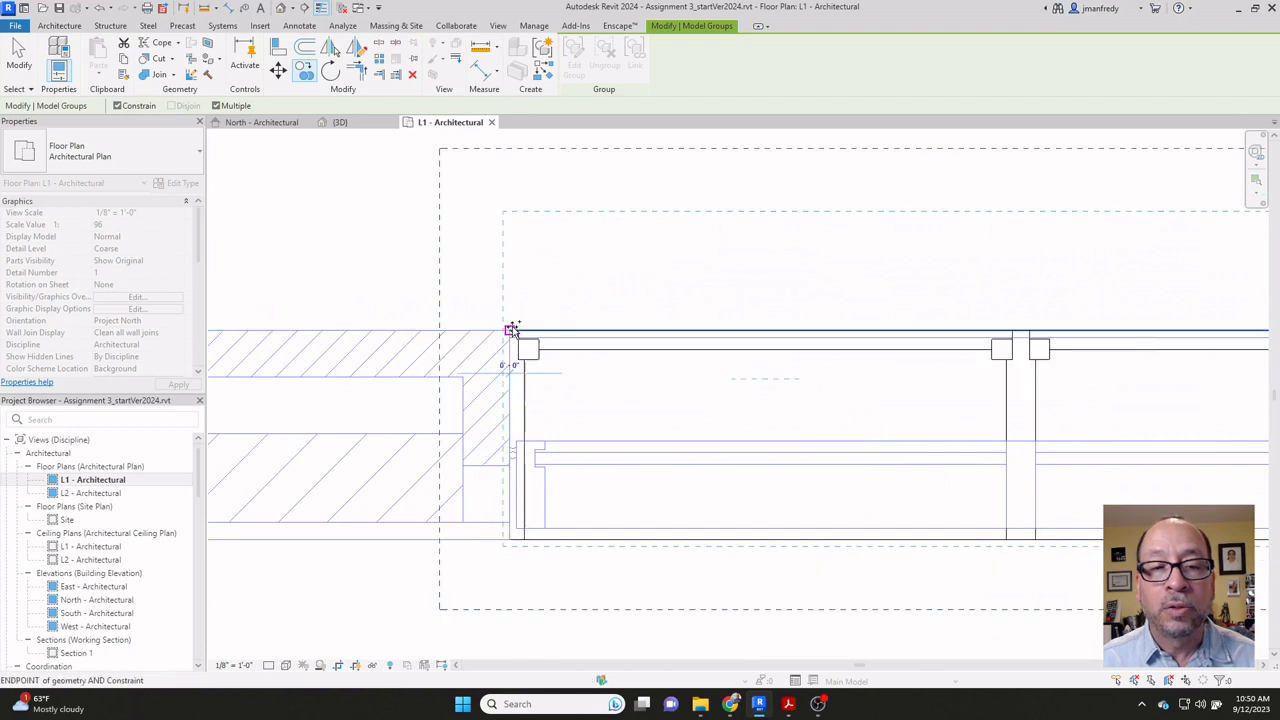
key(Escape)
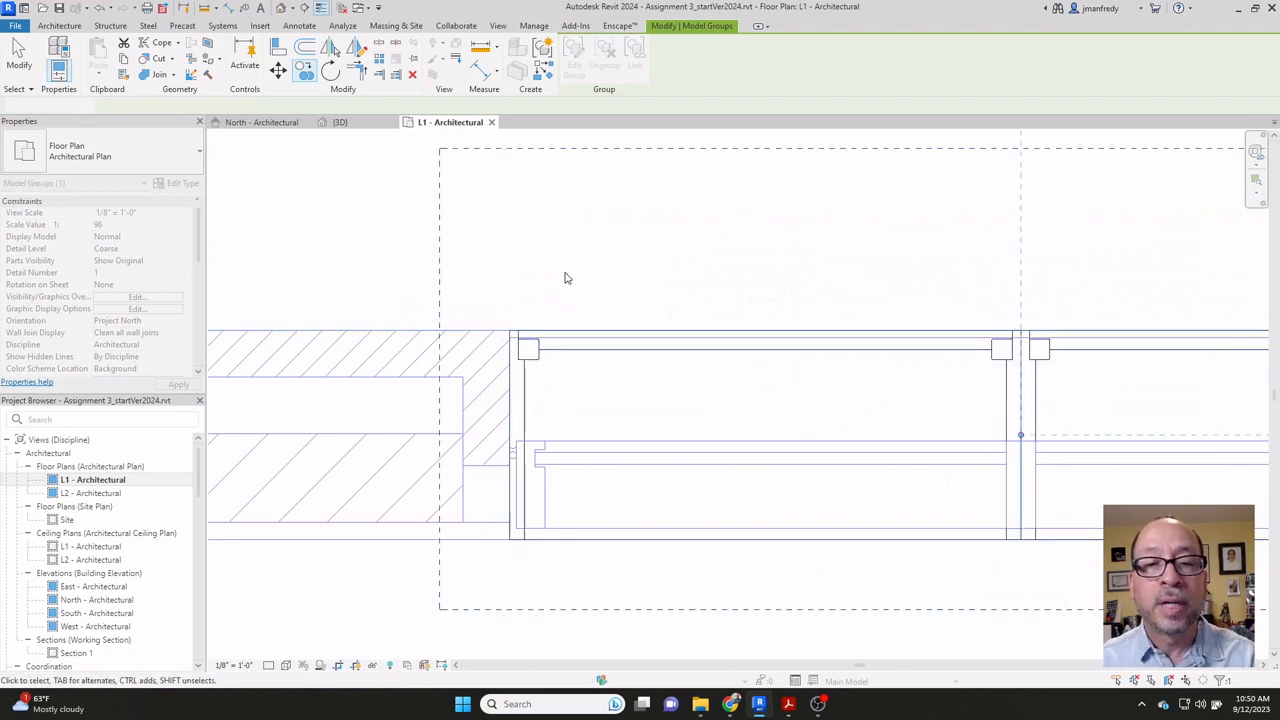
key(Escape)
Step: Copy both north-wall Window-4 groups together to the two matching window openings at the east end of the same wall
scroll(566, 276, down, 5)
middle_drag(918, 384, 669, 369)
click(386, 291)
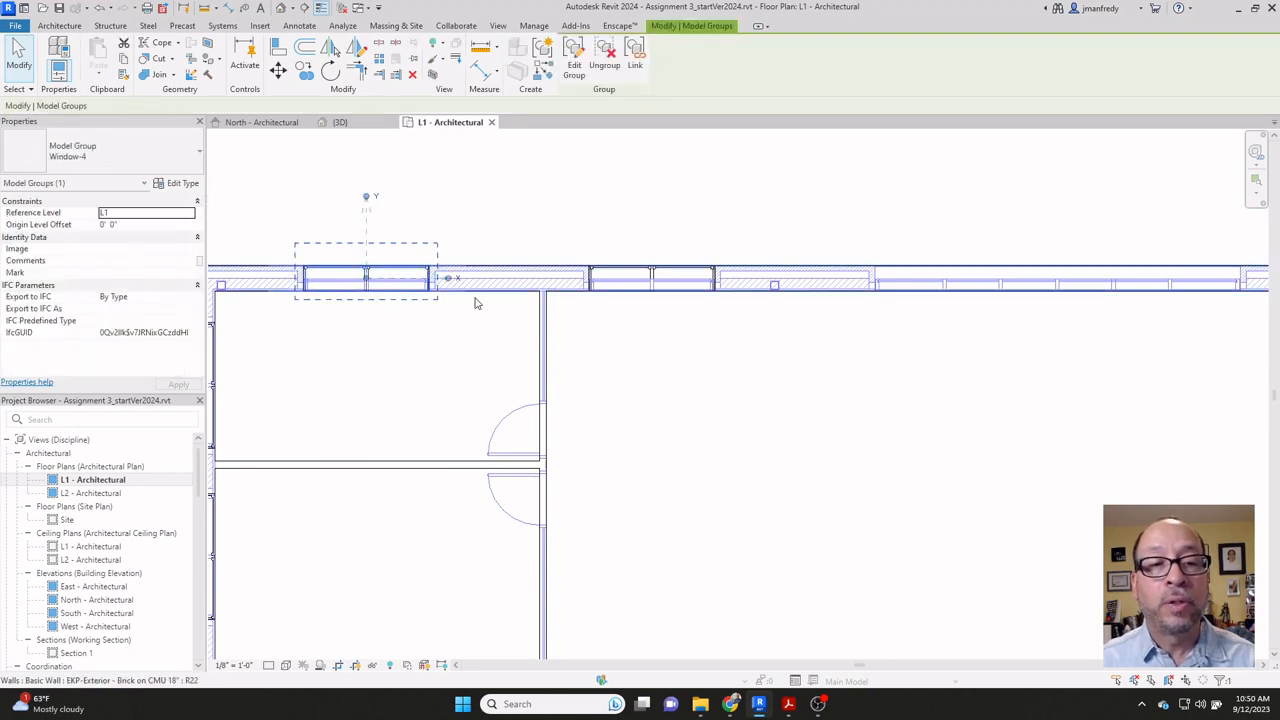
ctrl+click(648, 297)
scroll(375, 296, up, 6)
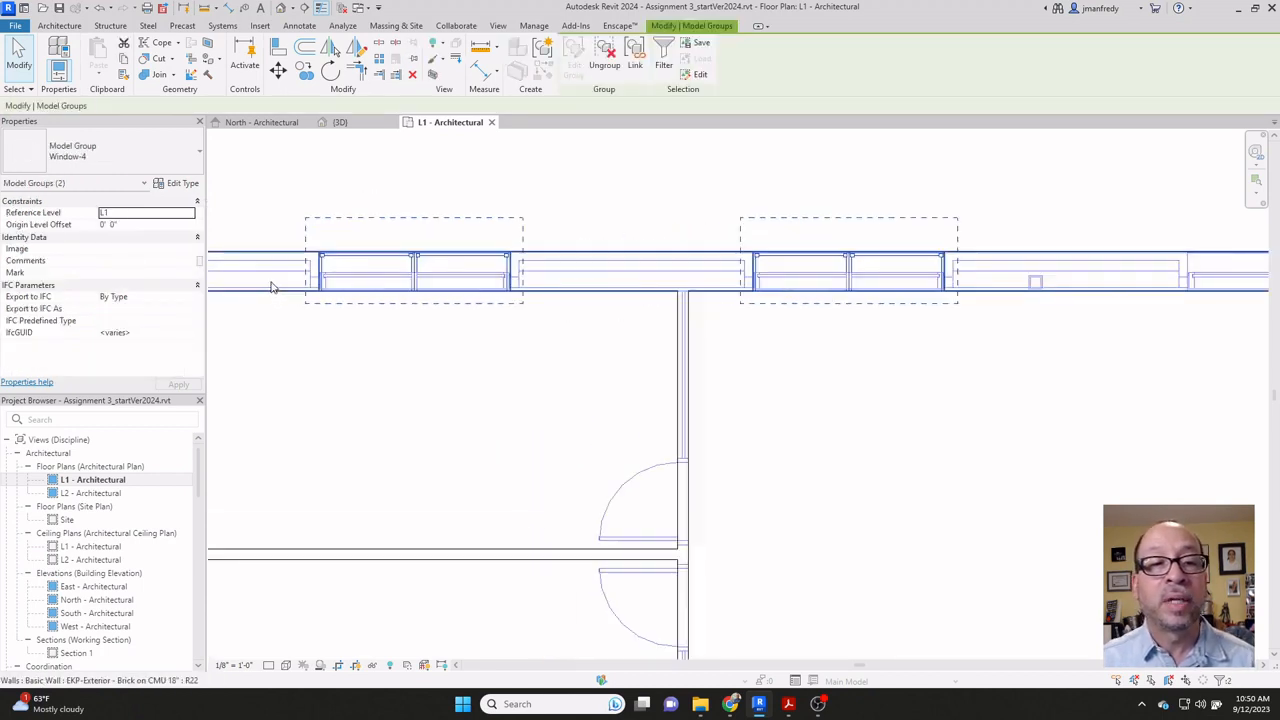
click(304, 70)
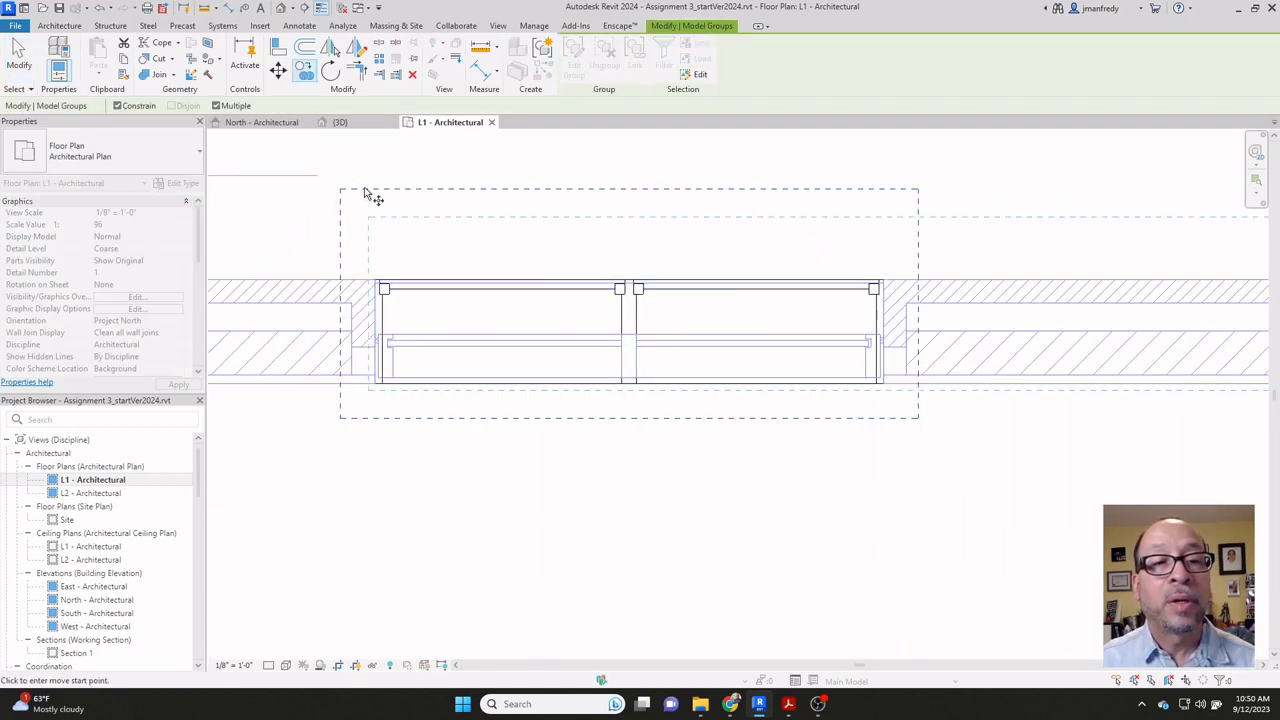
scroll(365, 265, up, 2)
click(377, 293)
scroll(523, 240, down, 5)
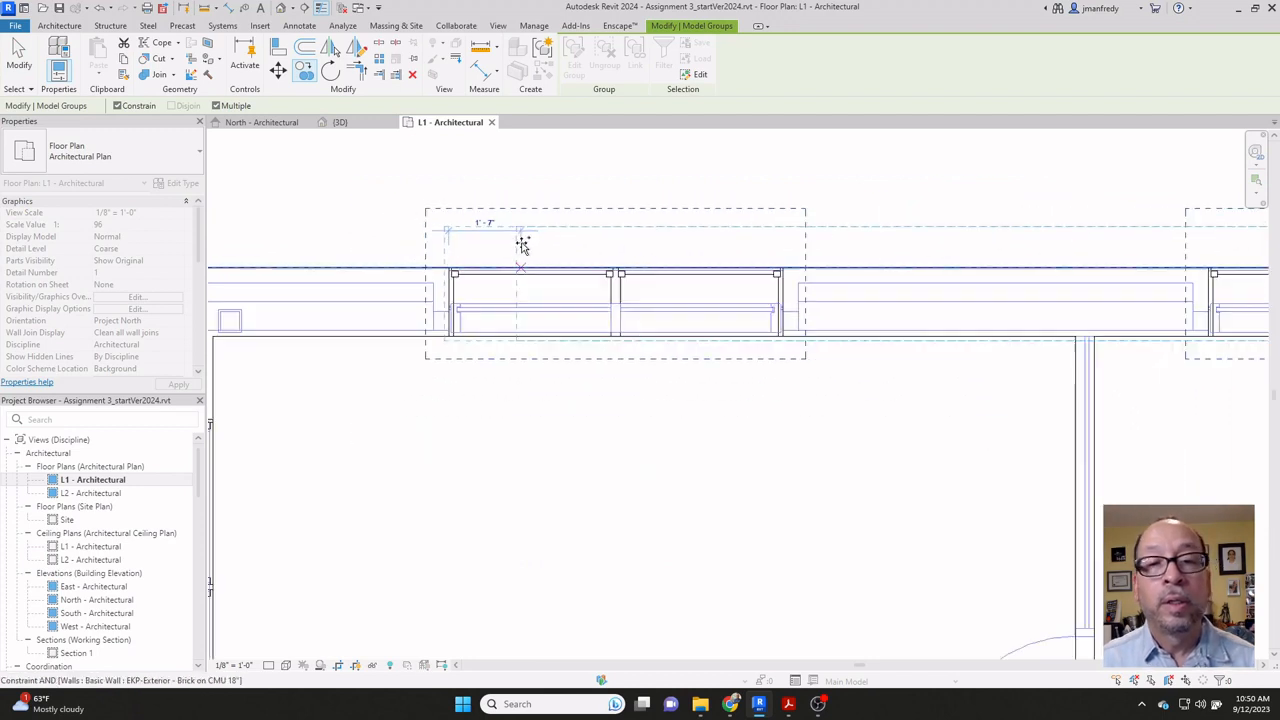
middle_drag(831, 273, 532, 291)
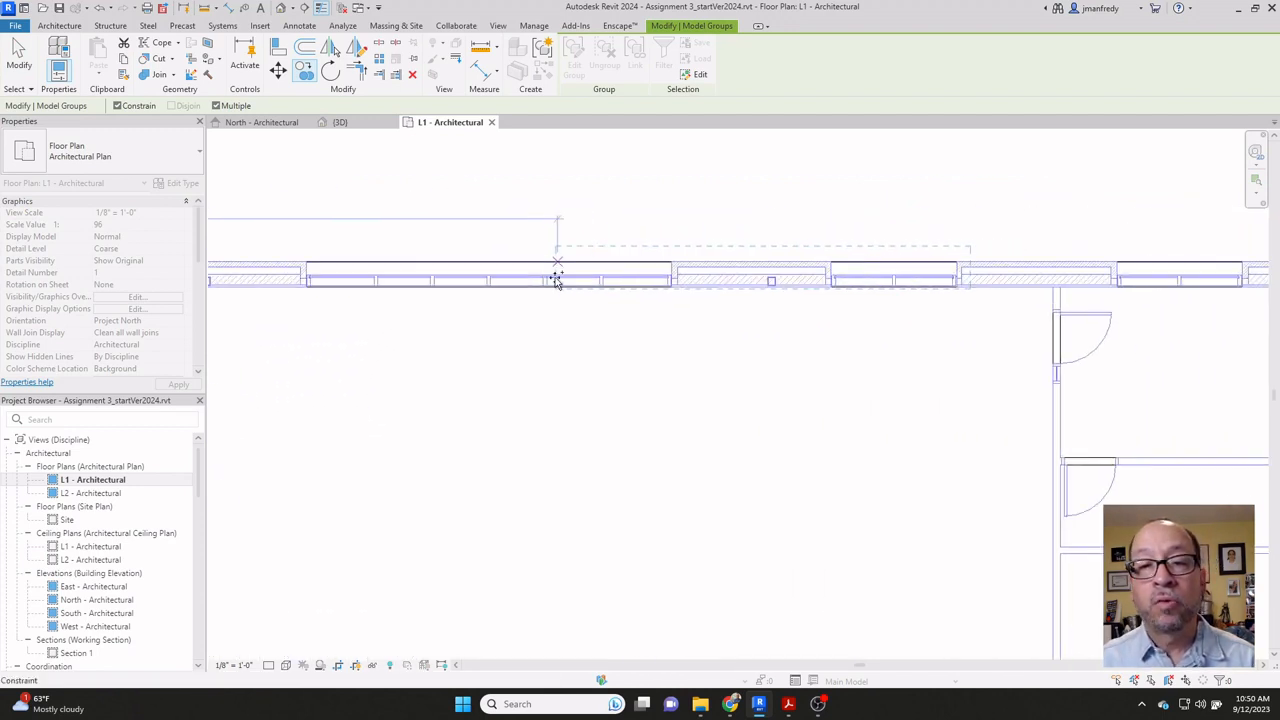
scroll(714, 257, up, 4)
middle_drag(793, 246, 442, 222)
scroll(752, 262, down, 4)
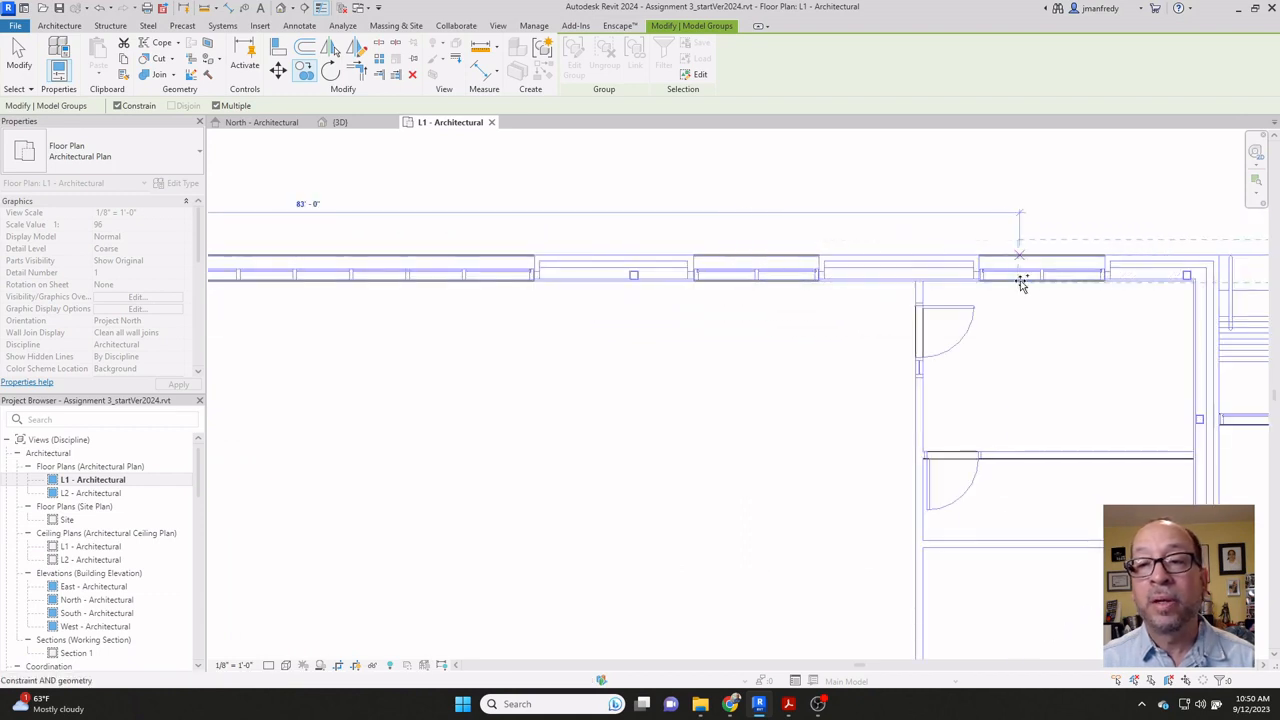
scroll(690, 250, up, 4)
scroll(688, 246, up, 3)
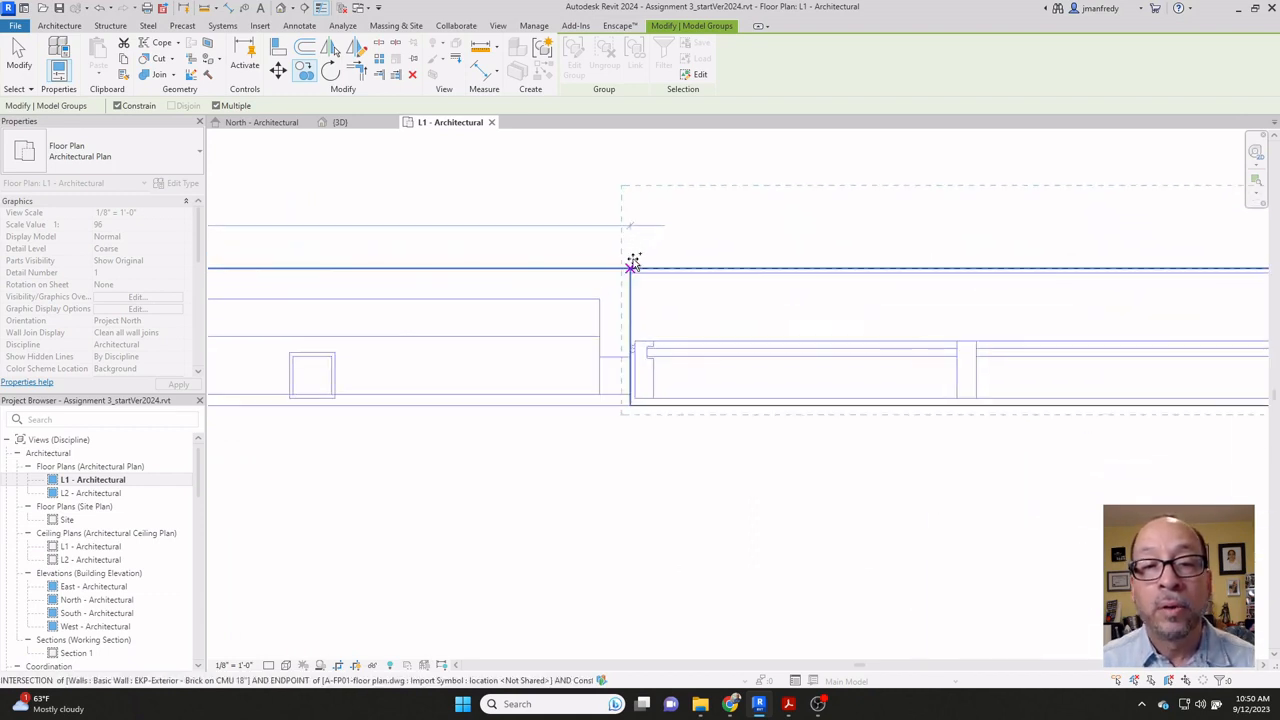
scroll(660, 235, down, 6)
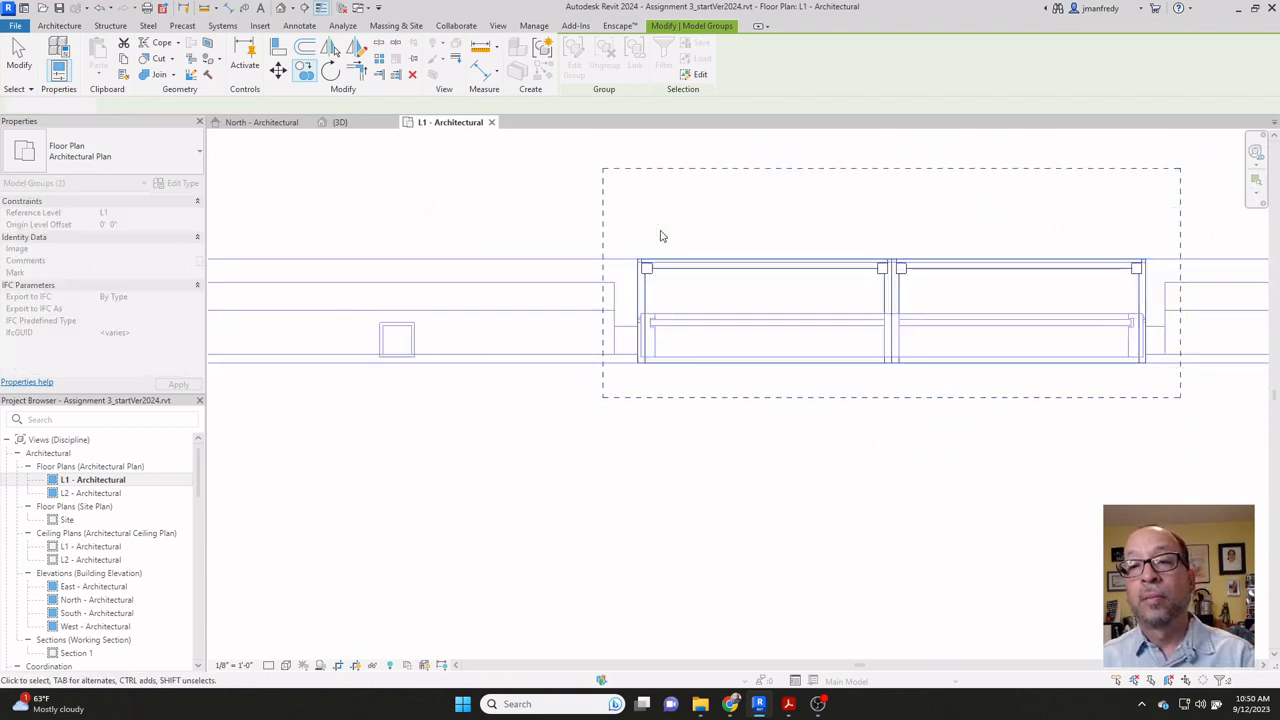
key(Escape)
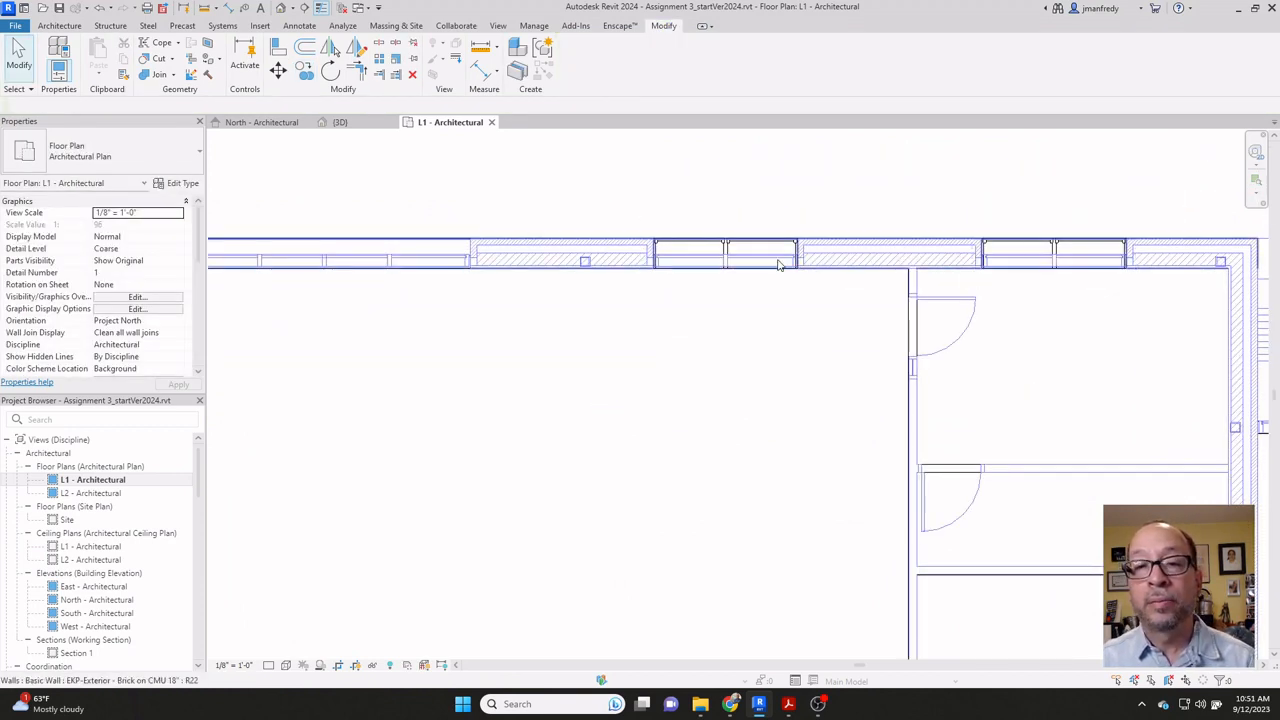
Step: Delete the two old window4 groups from the west wall beside the northwest rooms
scroll(764, 286, down, 3)
middle_drag(501, 319, 684, 327)
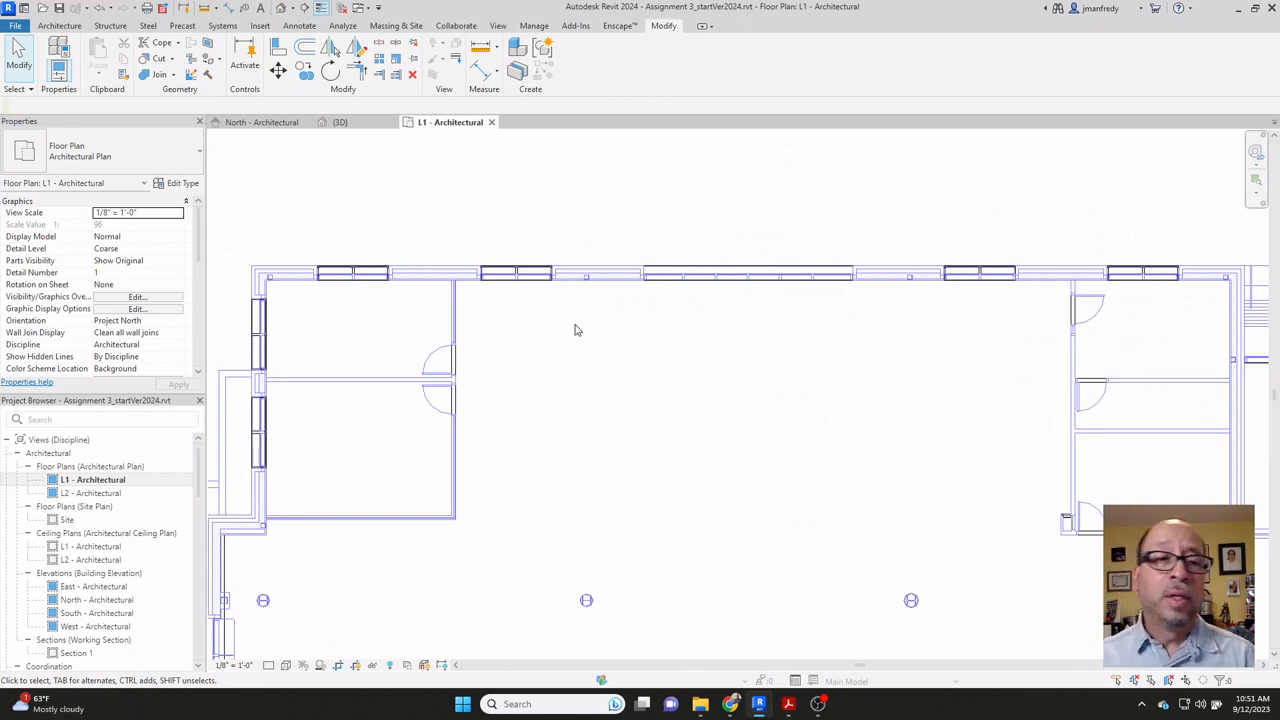
scroll(402, 376, down, 1)
middle_drag(402, 376, 531, 252)
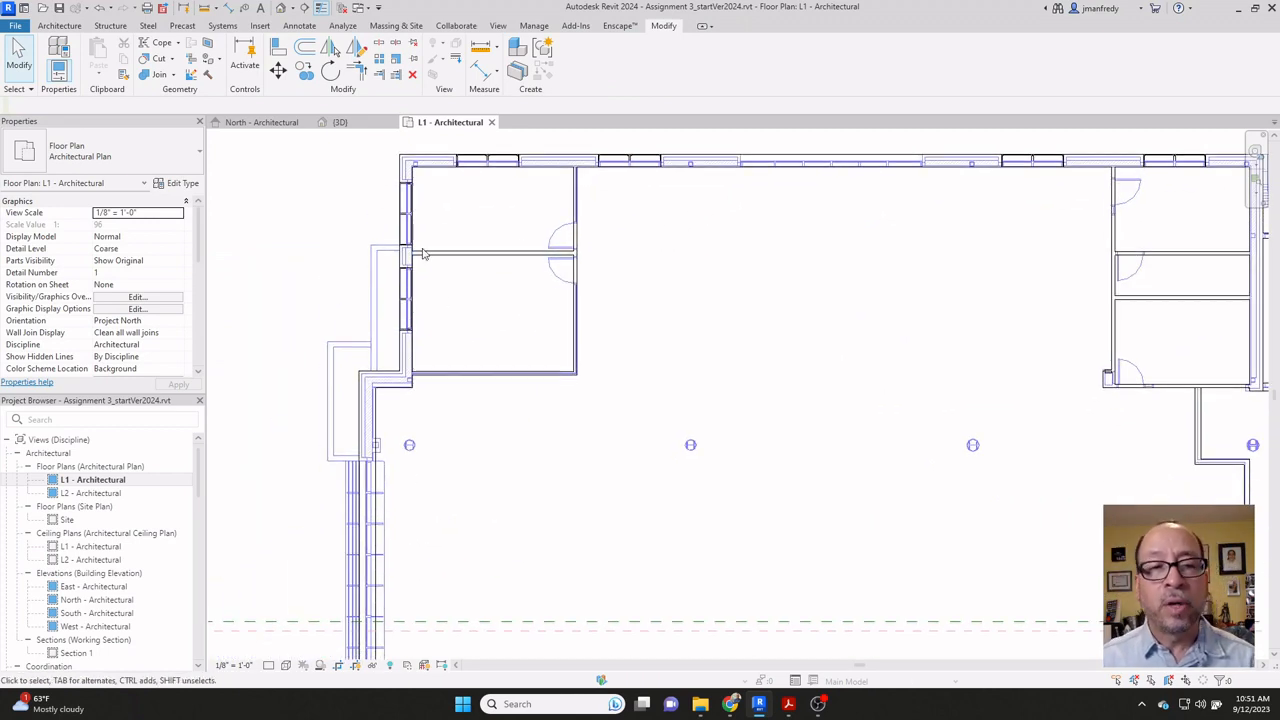
scroll(446, 232, up, 3)
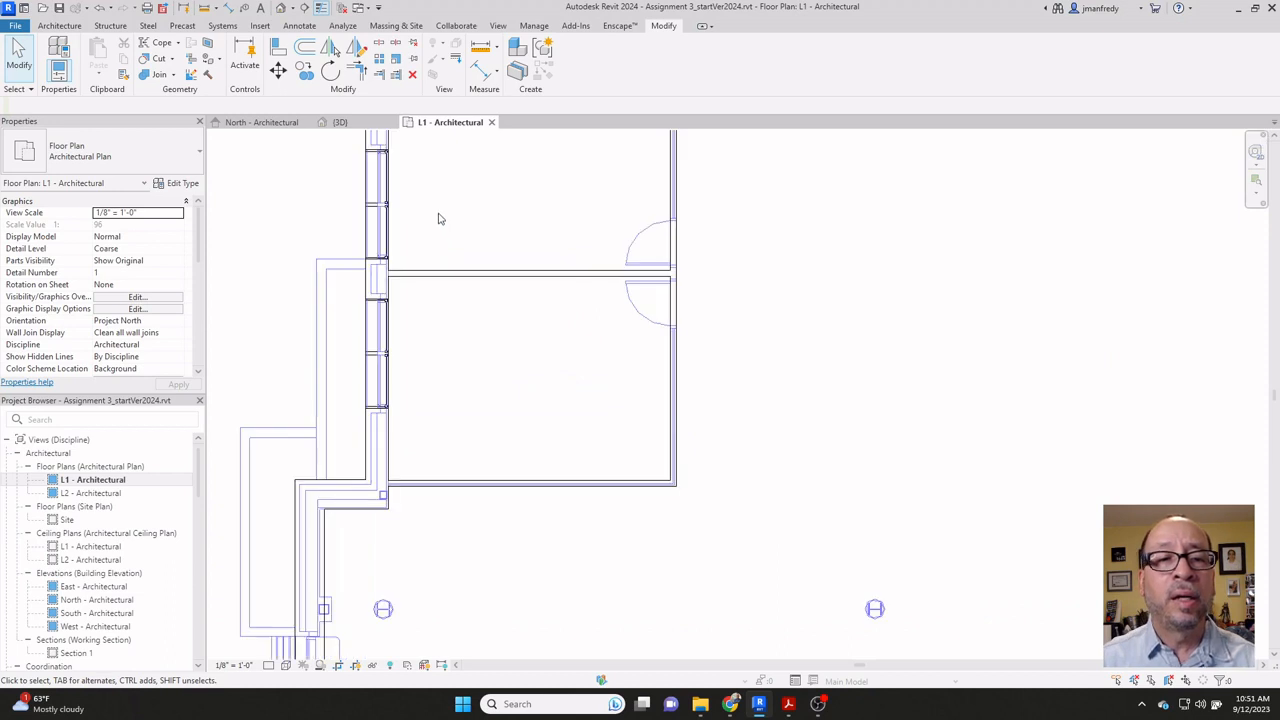
middle_drag(437, 218, 480, 266)
click(480, 270)
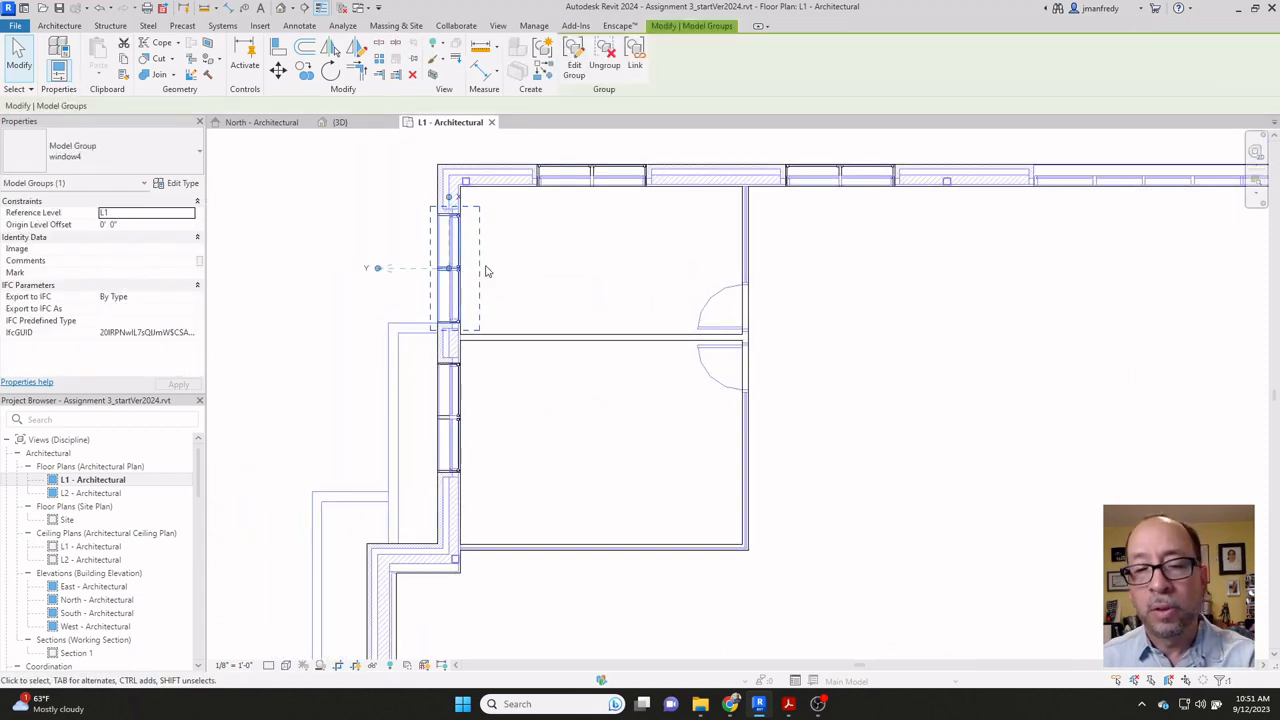
key(Delete)
click(459, 369)
key(Delete)
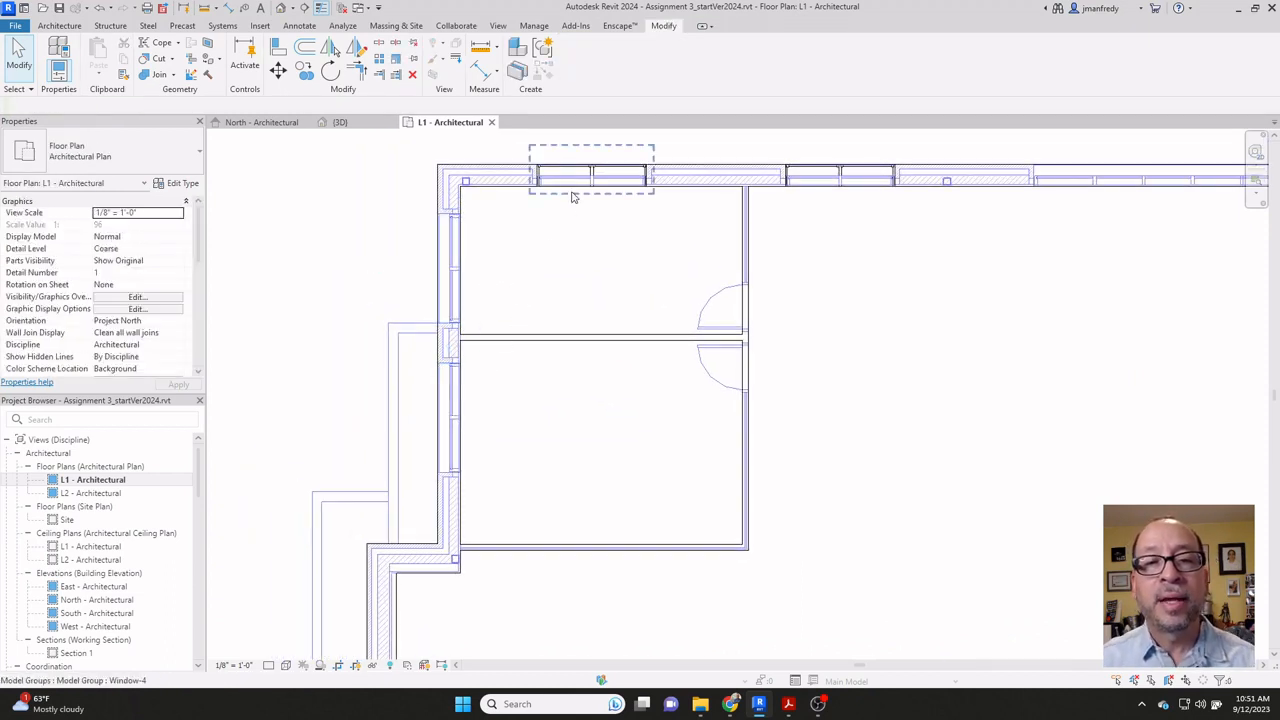
Step: Place a new Window-4 instance in the west wall near the upper window opening, using Create Similar on the westernmost north-wall group
click(573, 197)
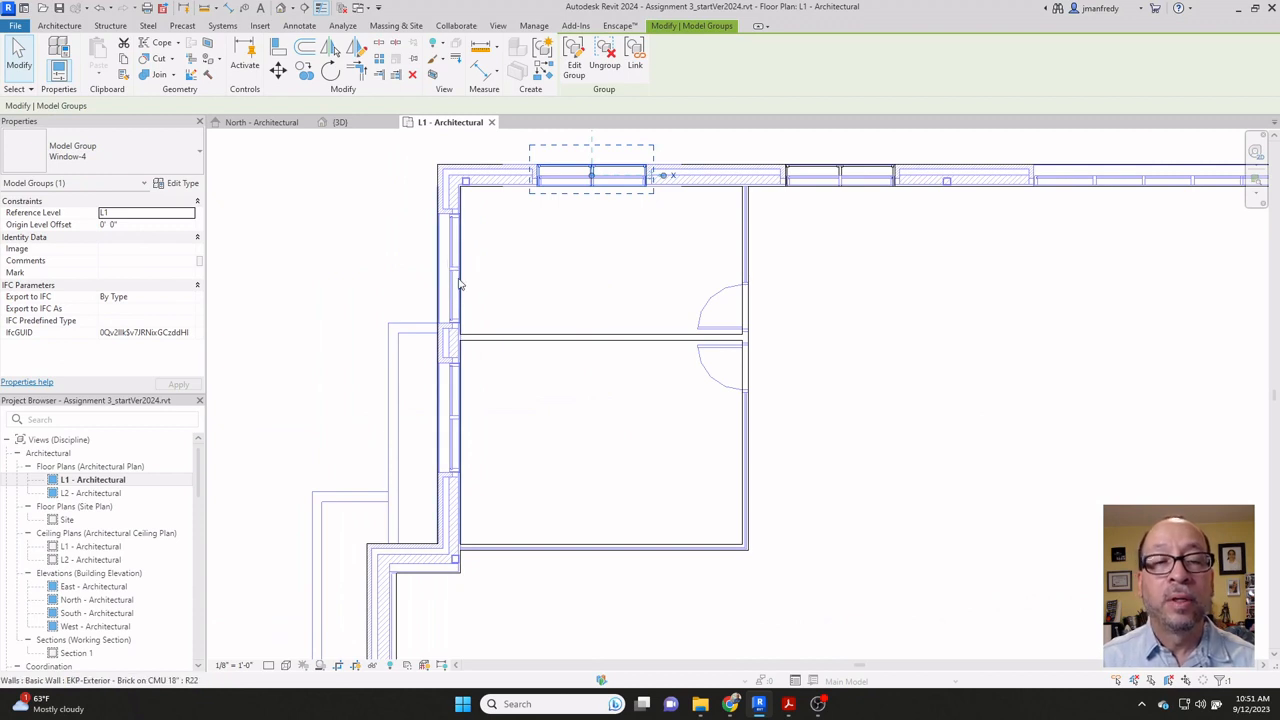
scroll(531, 240, up, 2)
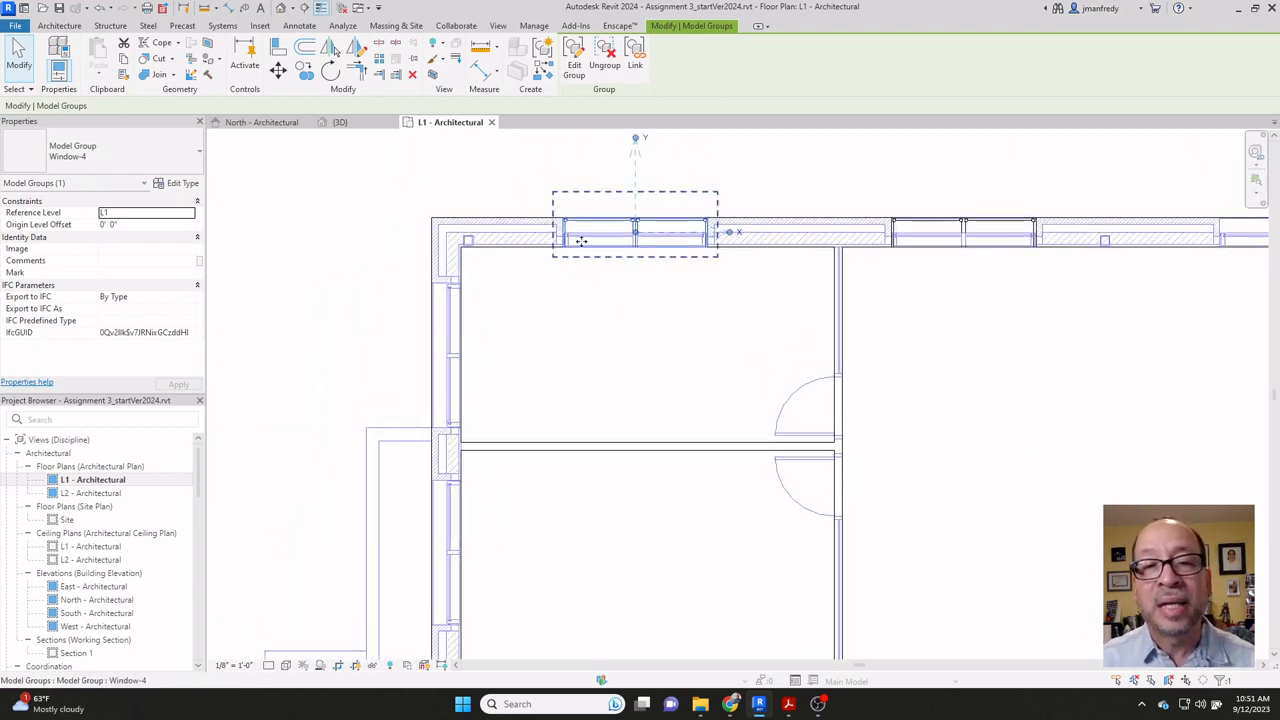
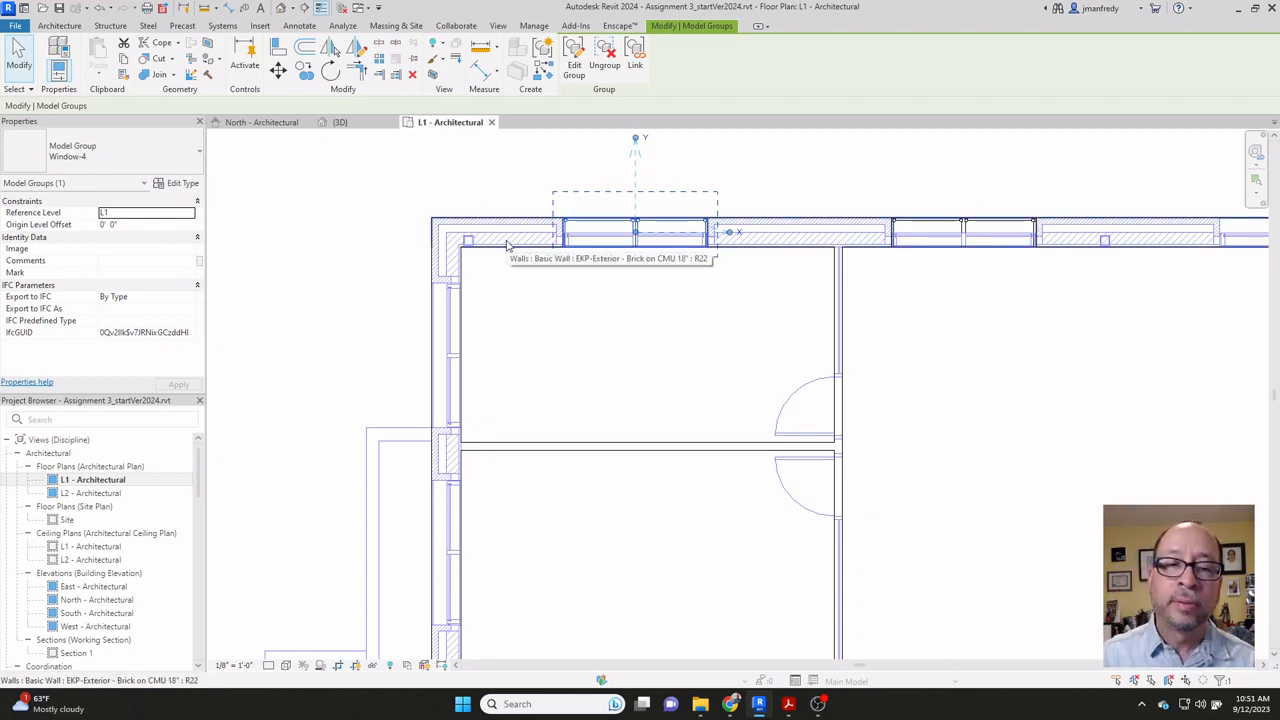
scroll(540, 298, up, 2)
click(545, 299)
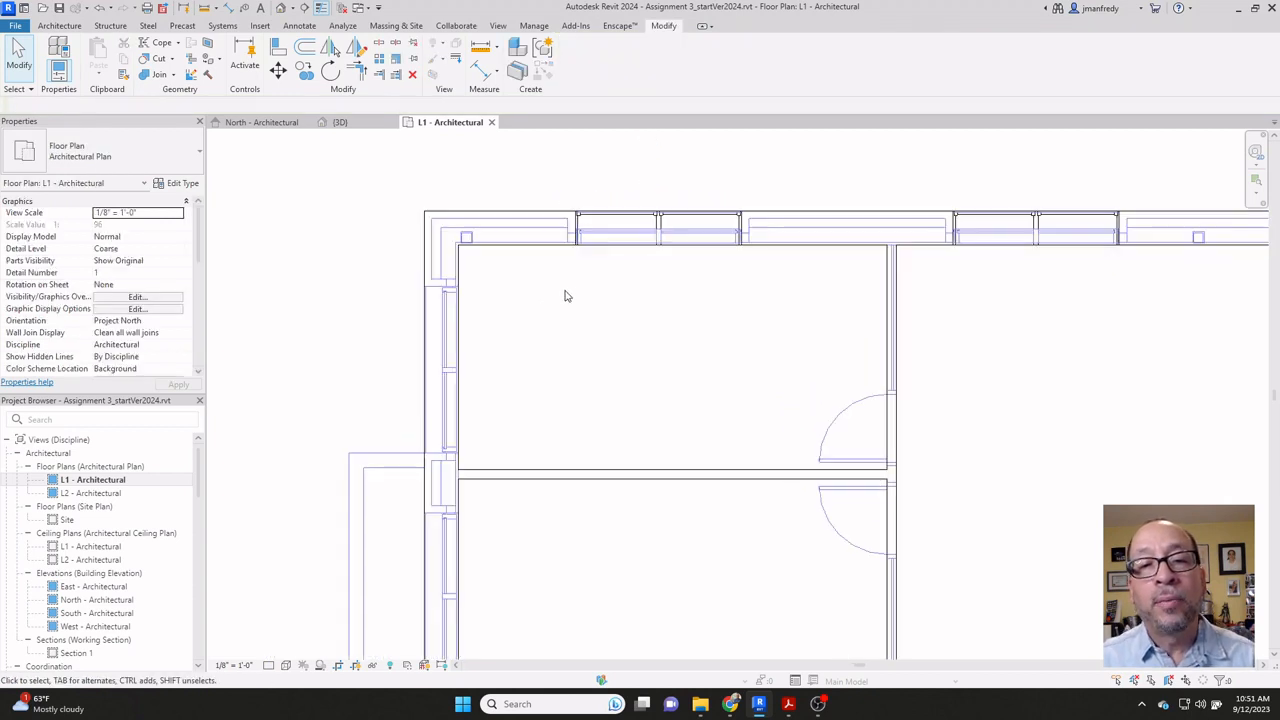
click(614, 254)
scroll(597, 291, up, 1)
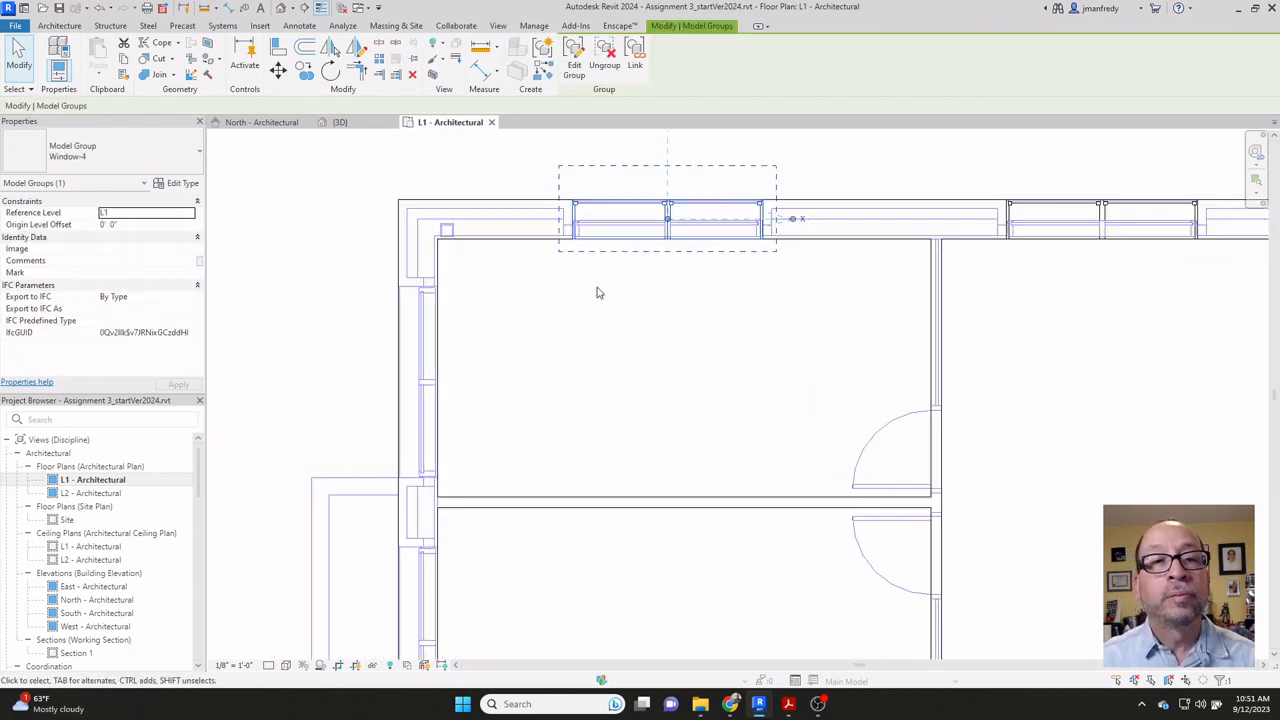
right_click(621, 256)
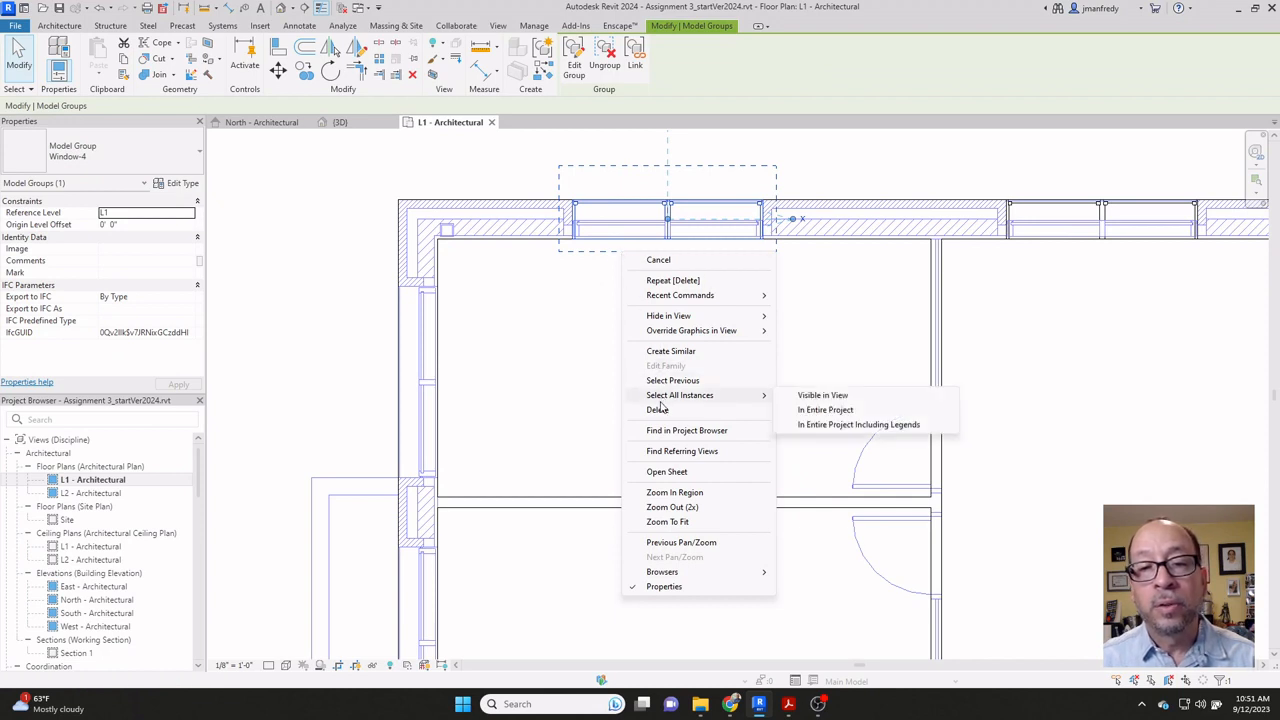
click(666, 352)
middle_drag(623, 371, 773, 352)
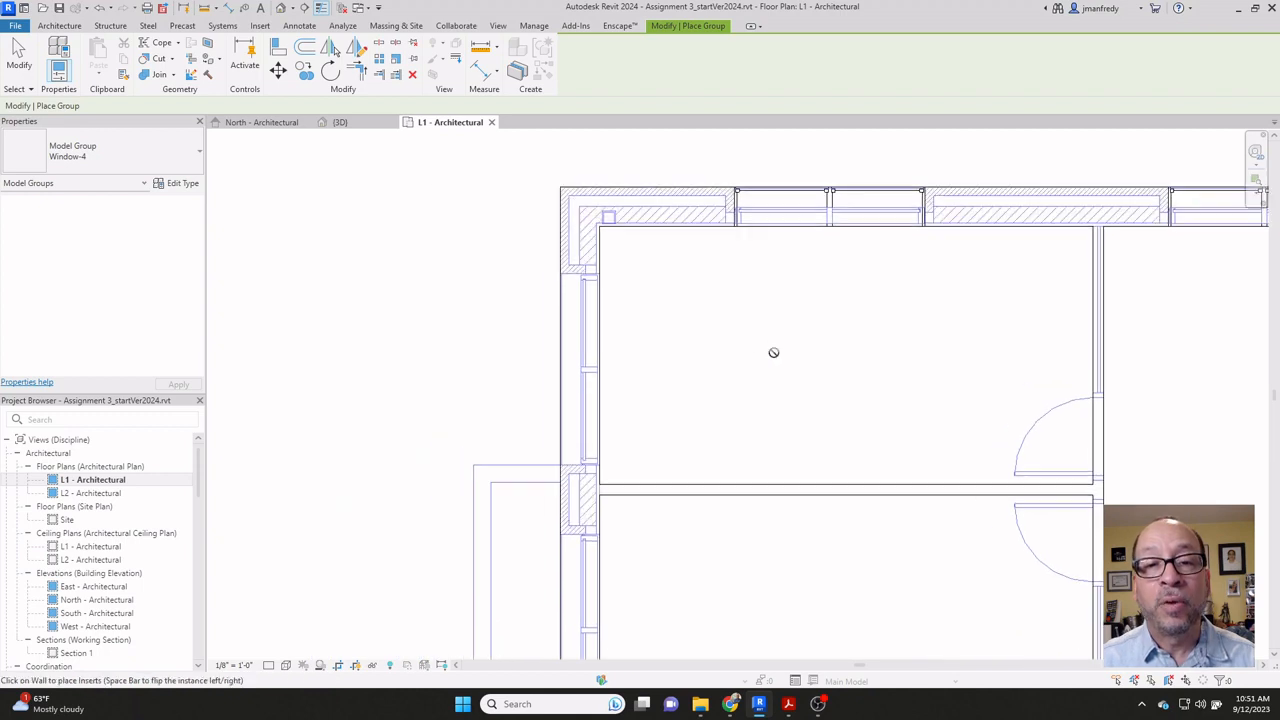
click(596, 363)
key(Escape)
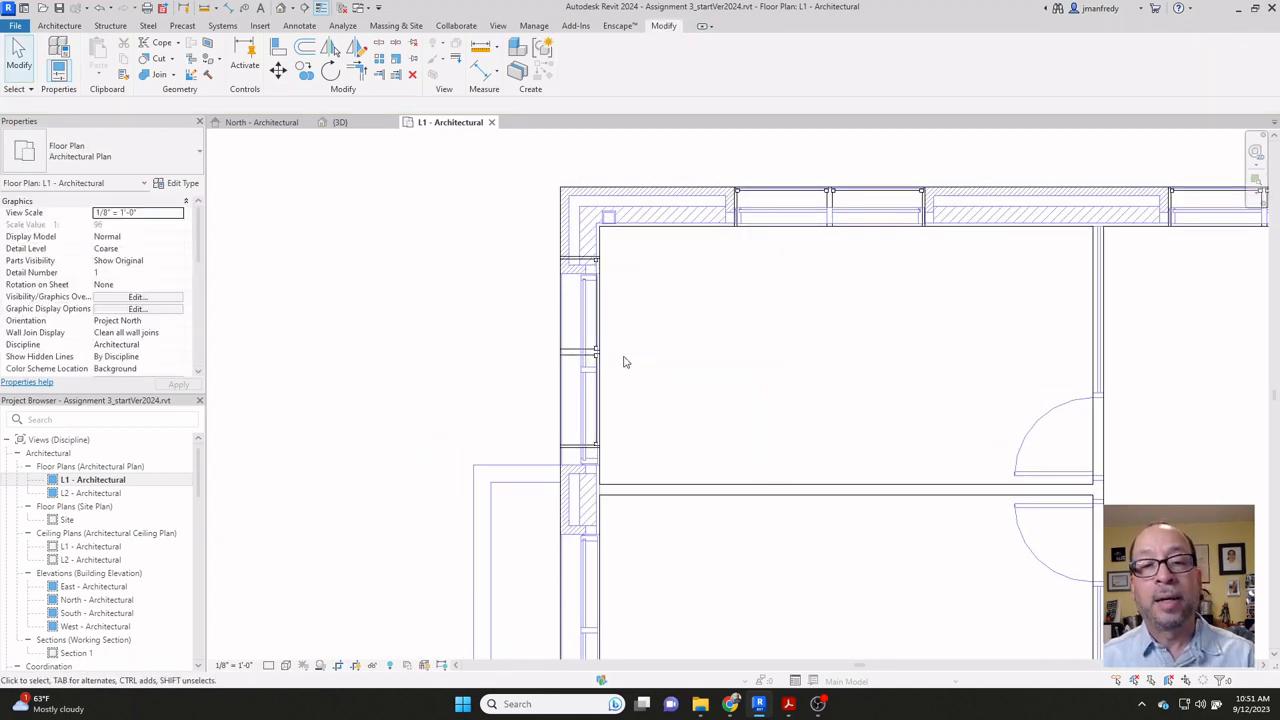
Step: Move the new west-wall Window-4 group from its outer south corner to the south corner of the upper window opening in the underlying drawing
scroll(597, 440, up, 4)
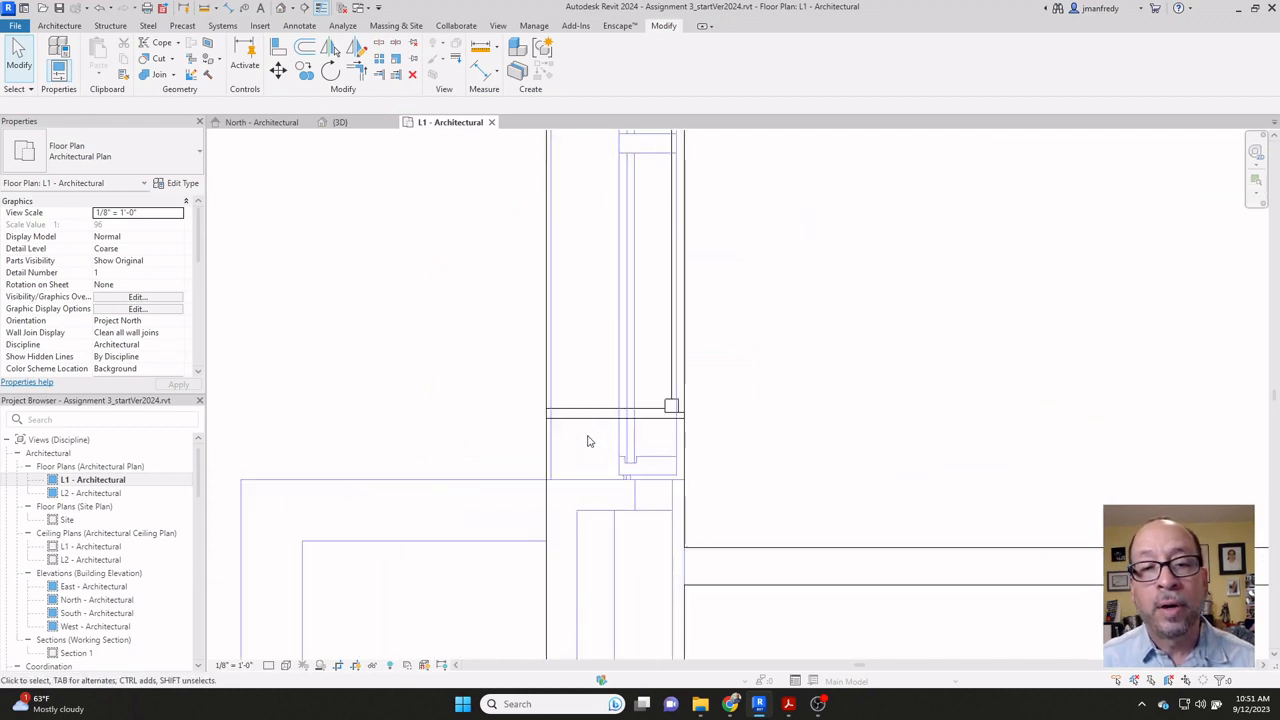
click(589, 428)
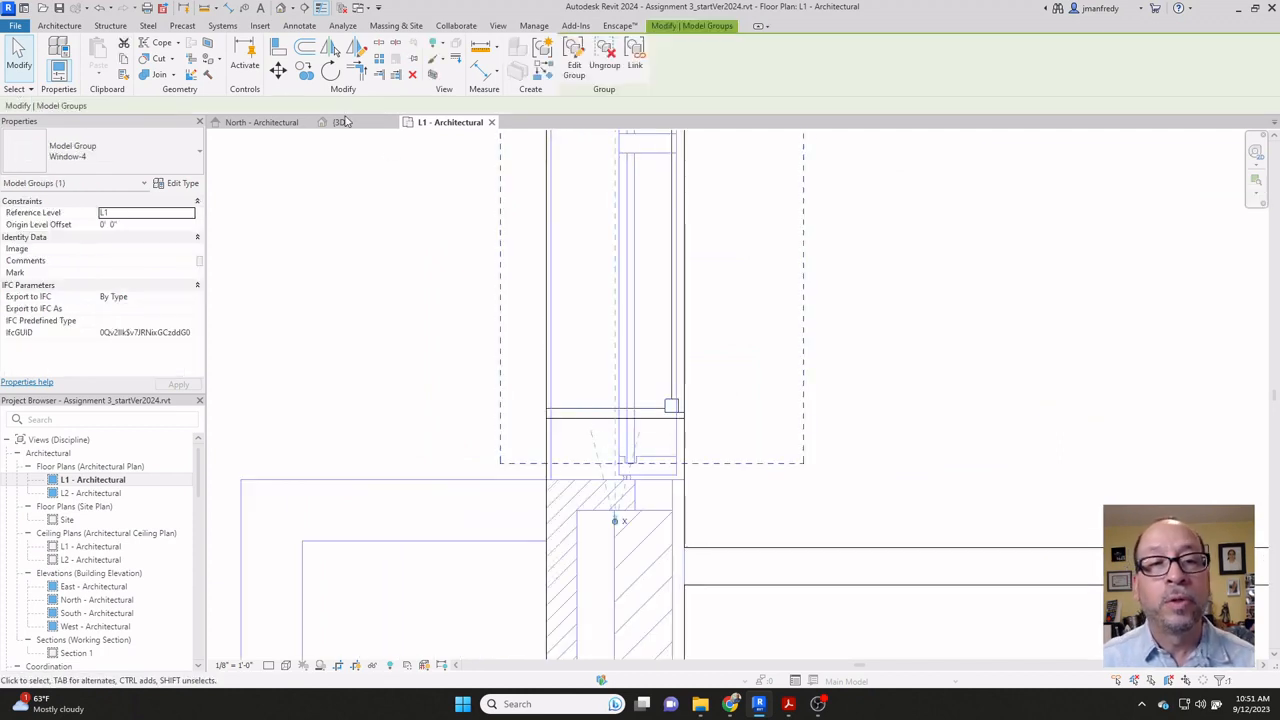
click(279, 72)
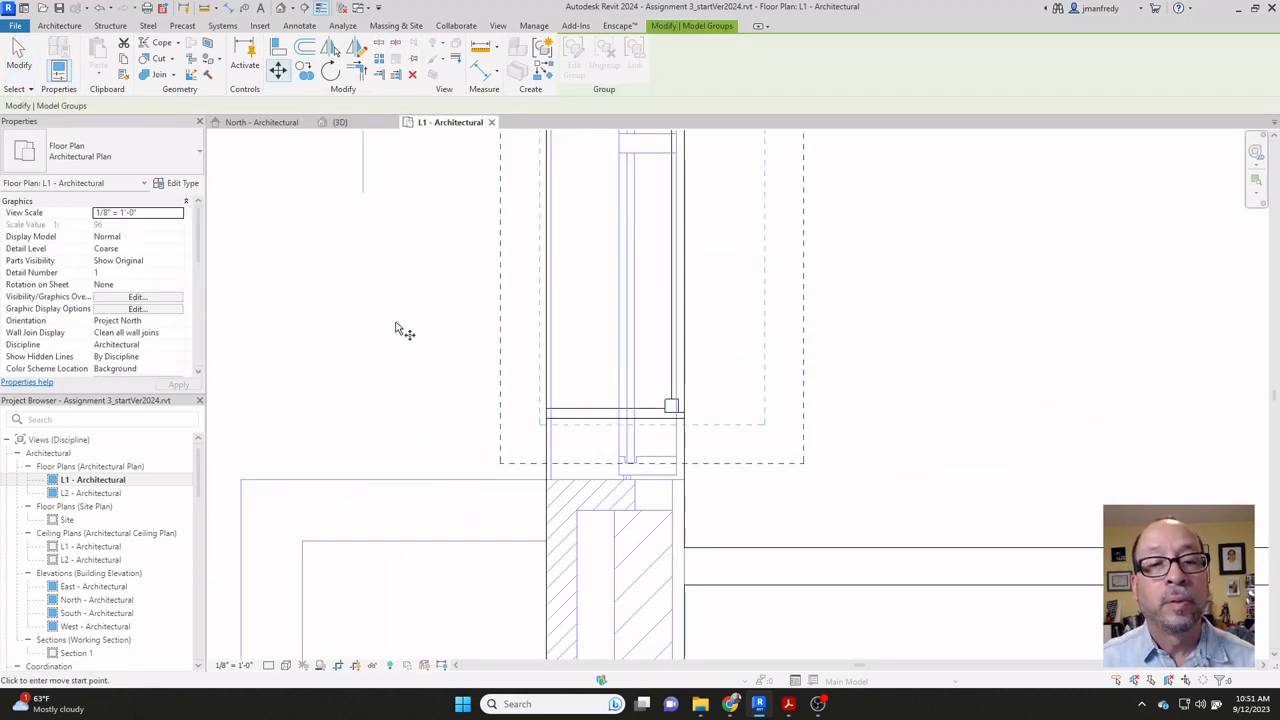
click(546, 430)
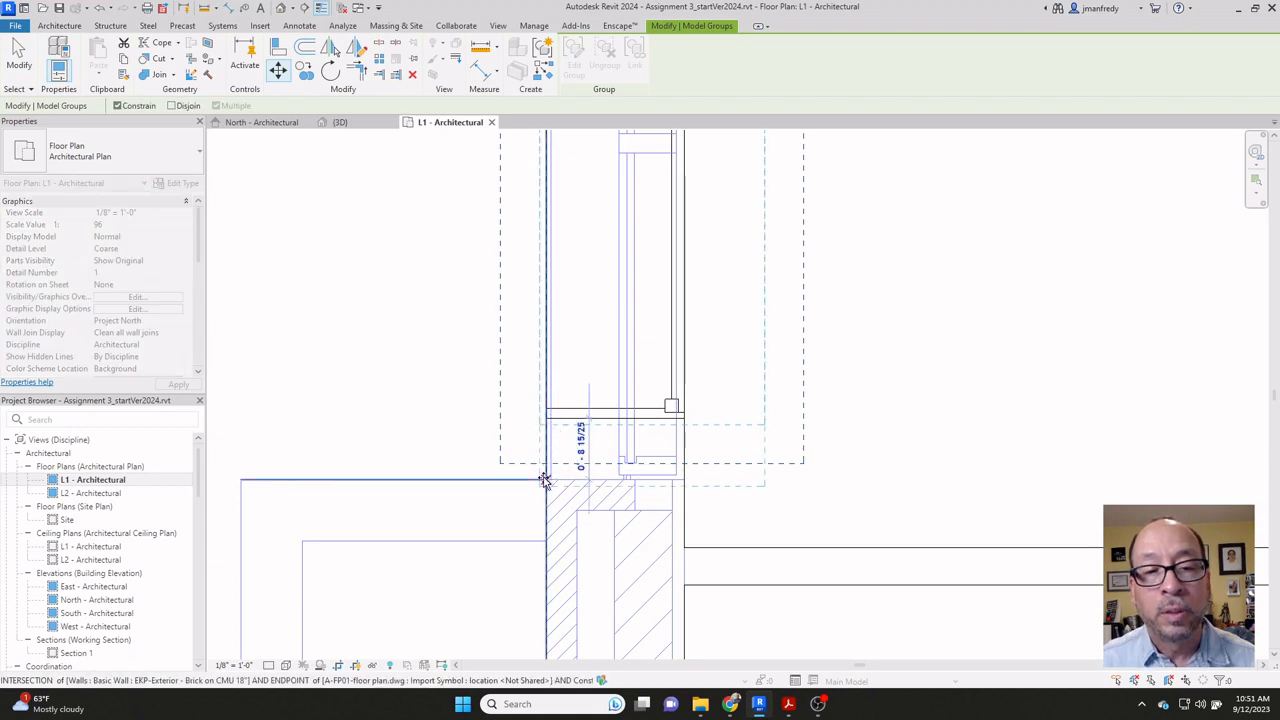
click(540, 478)
scroll(438, 318, down, 4)
scroll(440, 321, down, 1)
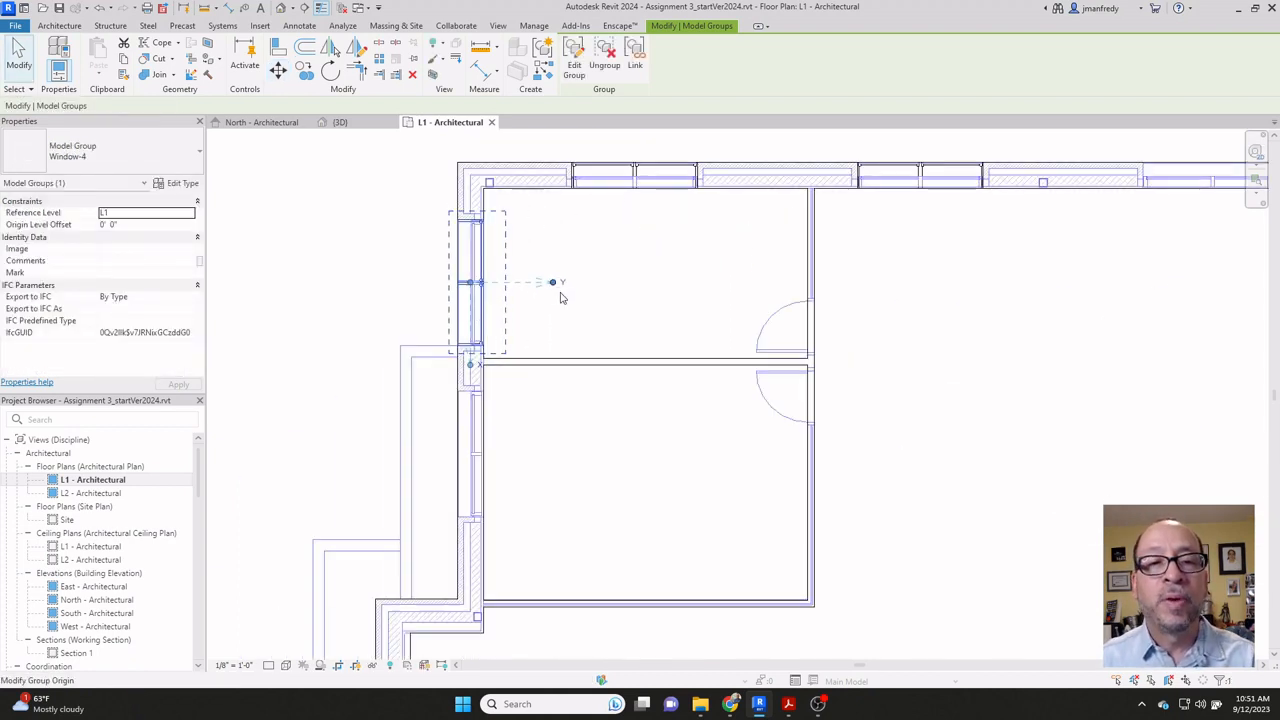
Step: Copy the west-wall Window-4 group from its inner north corner to the matching corner of the window opening just south of it
click(569, 308)
middle_drag(569, 308, 639, 286)
click(548, 264)
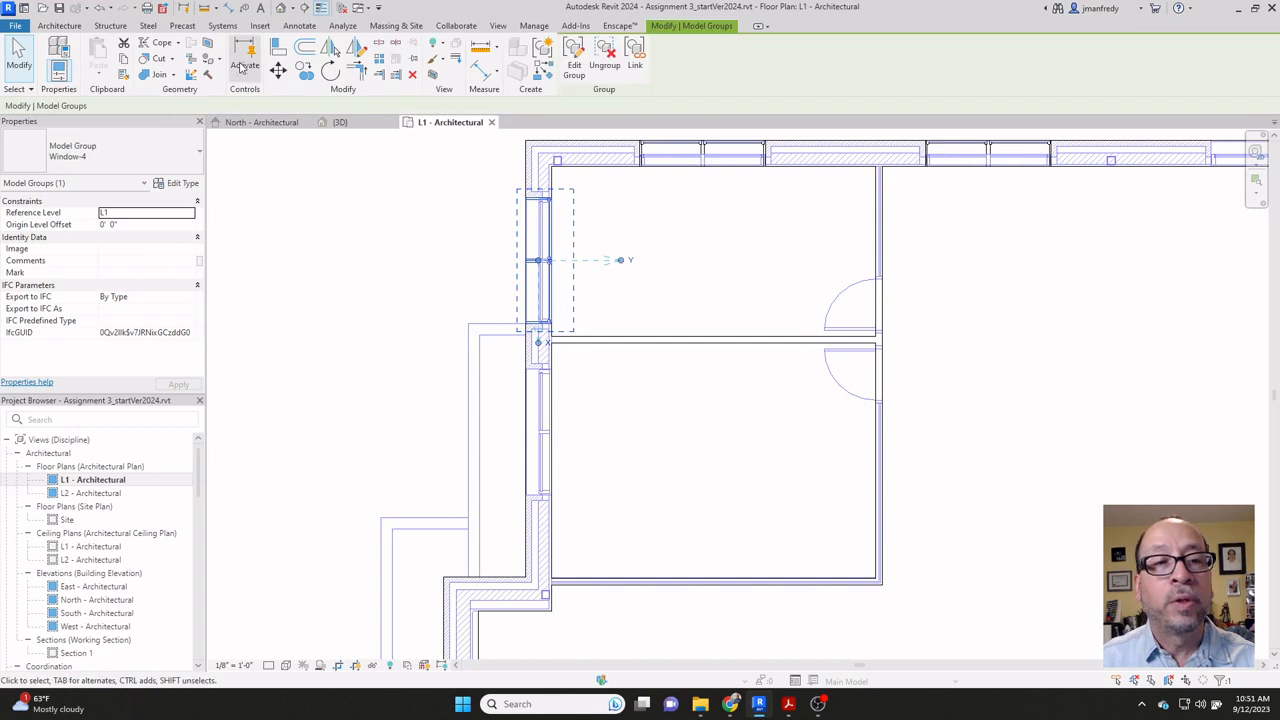
click(279, 72)
scroll(561, 190, up, 2)
scroll(564, 186, up, 4)
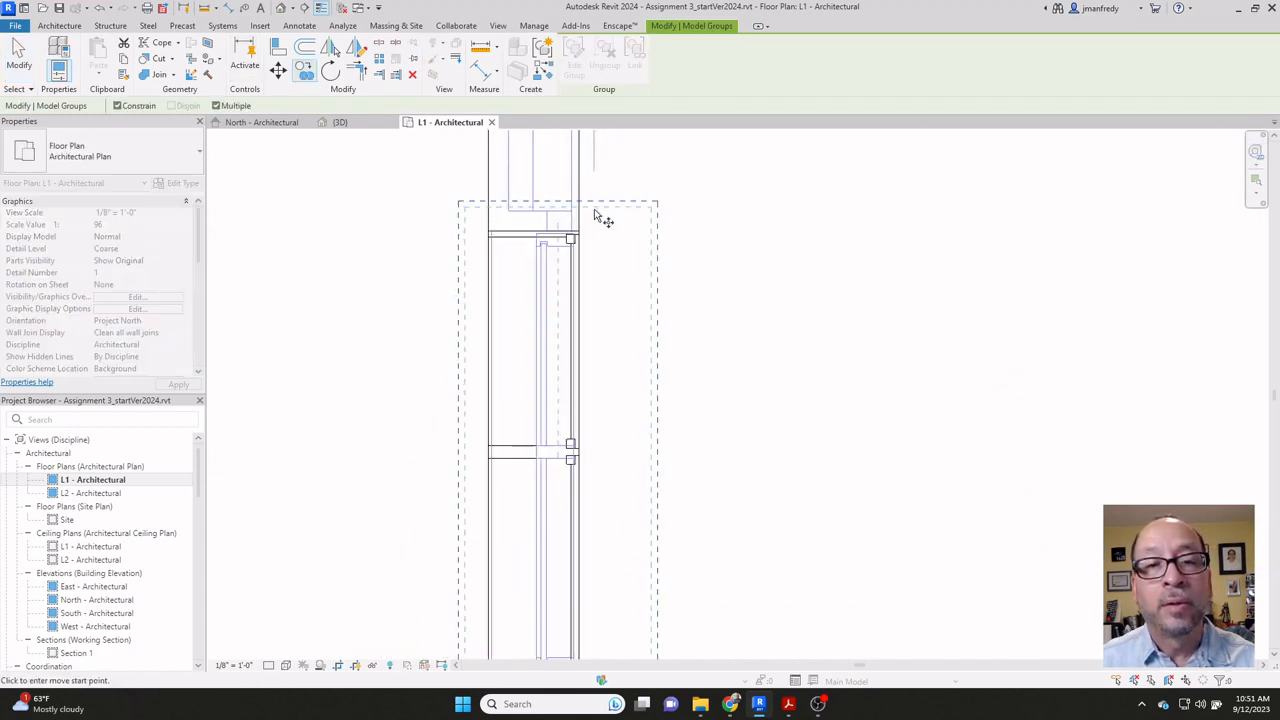
click(575, 238)
scroll(597, 283, down, 3)
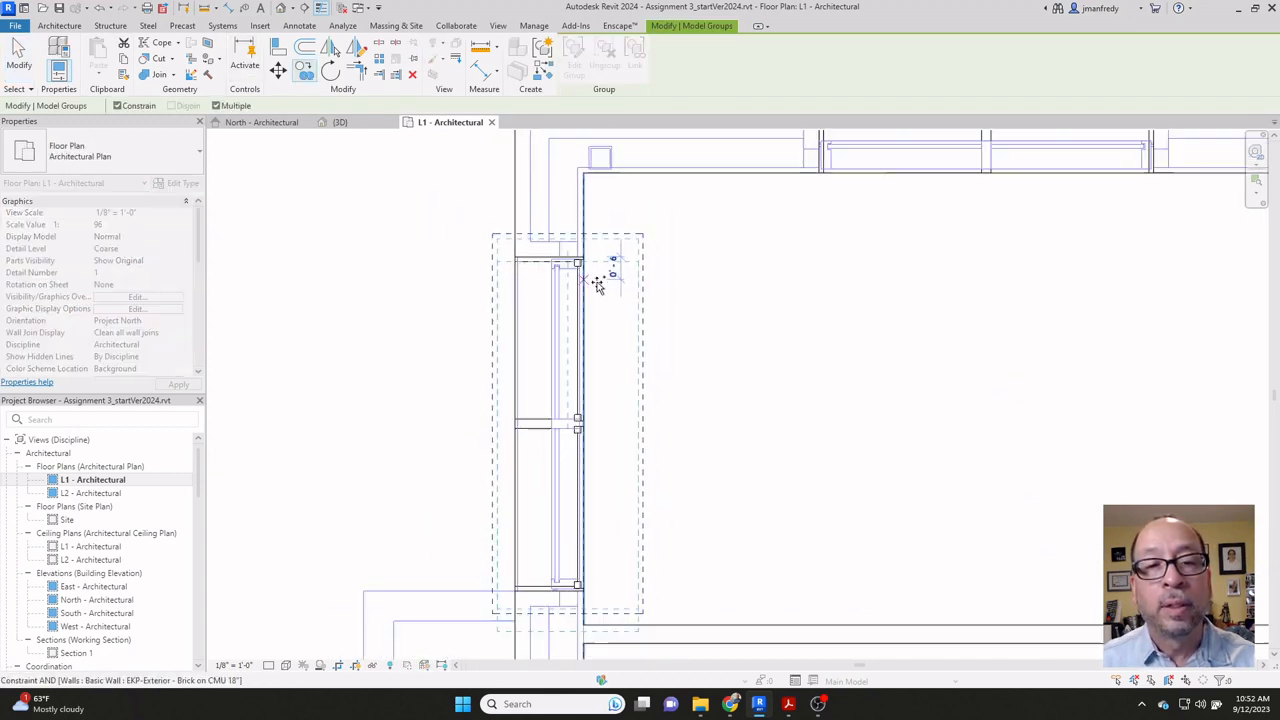
middle_drag(623, 460, 607, 256)
scroll(594, 423, up, 4)
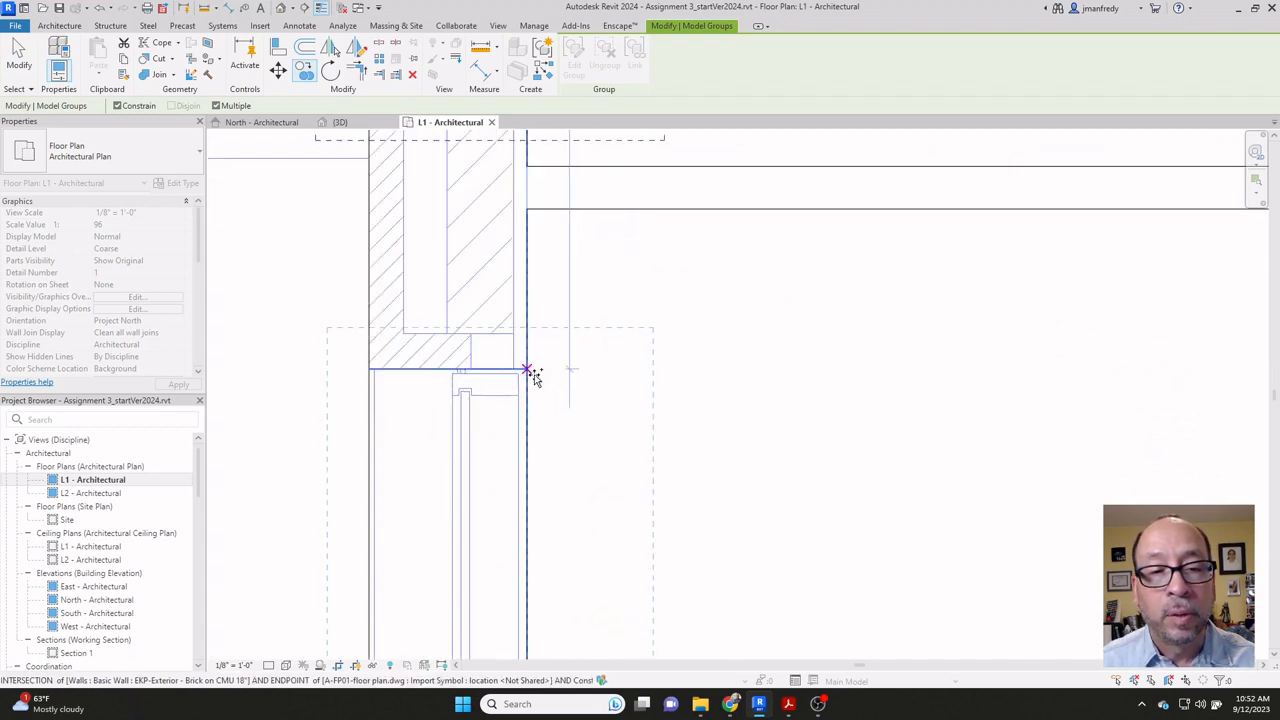
click(529, 371)
scroll(586, 363, down, 6)
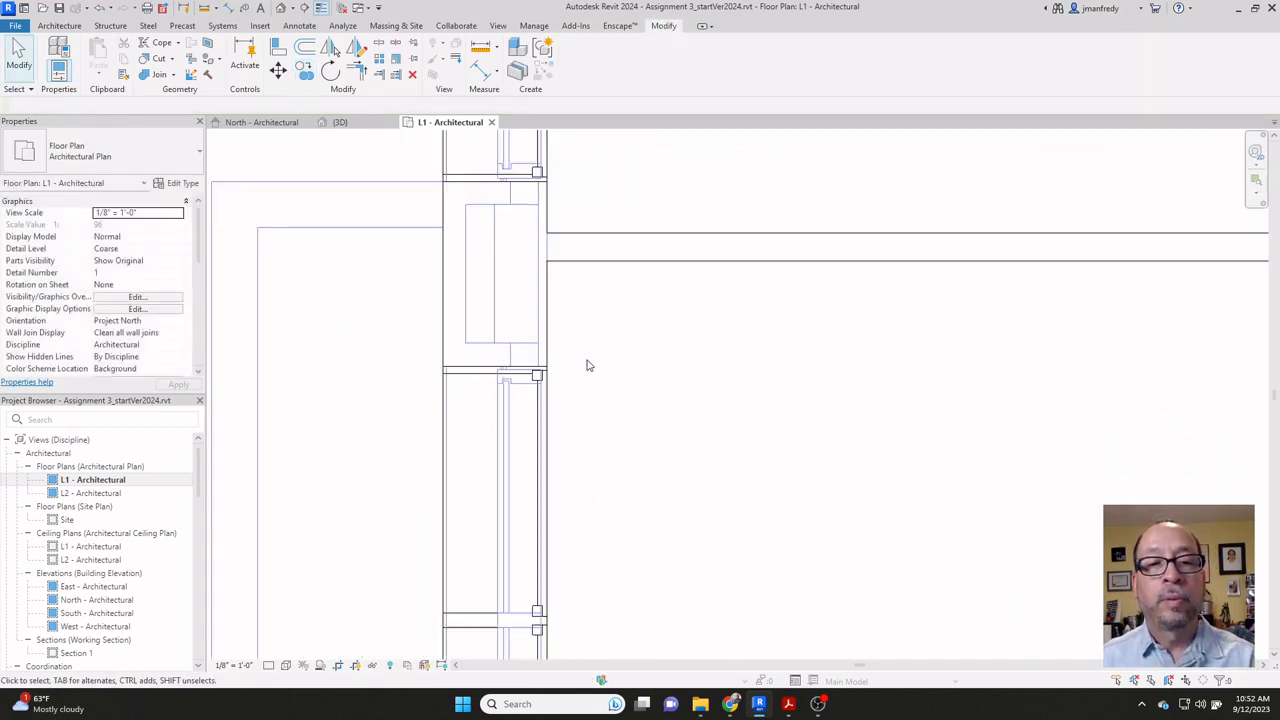
scroll(590, 363, down, 3)
middle_drag(608, 385, 617, 276)
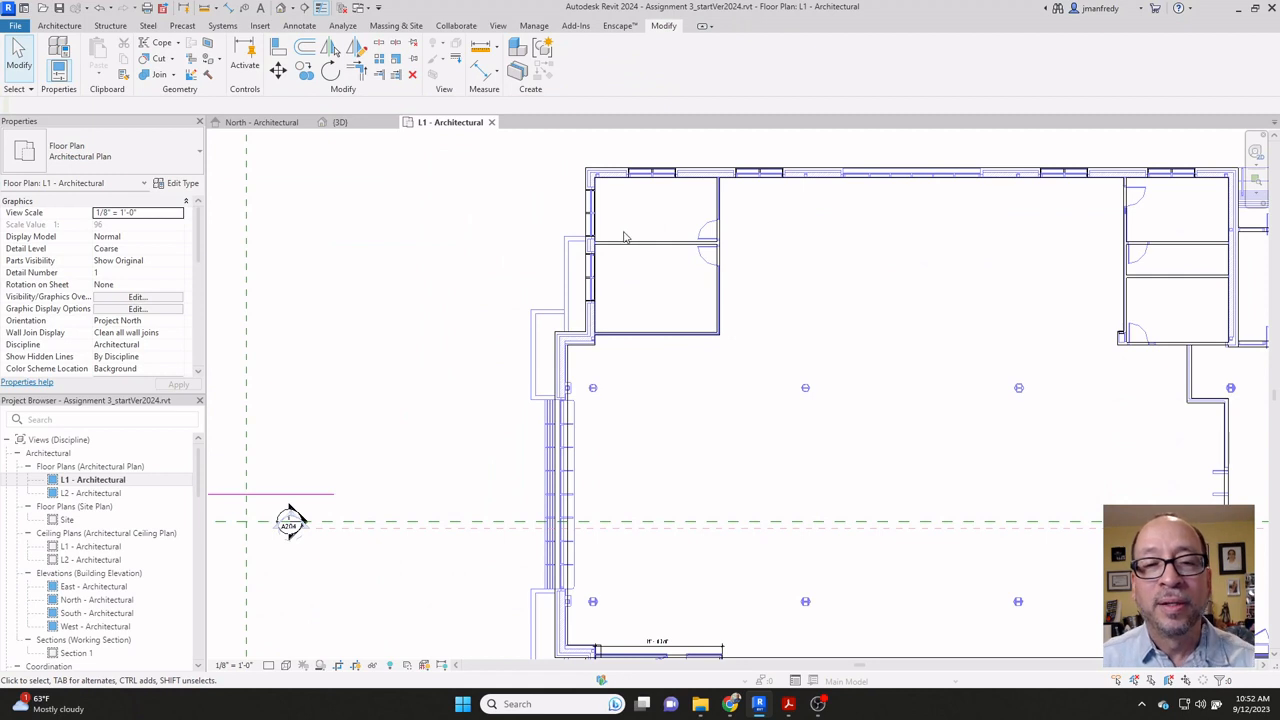
Step: Mirror both west-wall Window-4 groups, with Copy off, about a horizontal axis through the midpoint of a mullion in the wall's central glazing
click(598, 272)
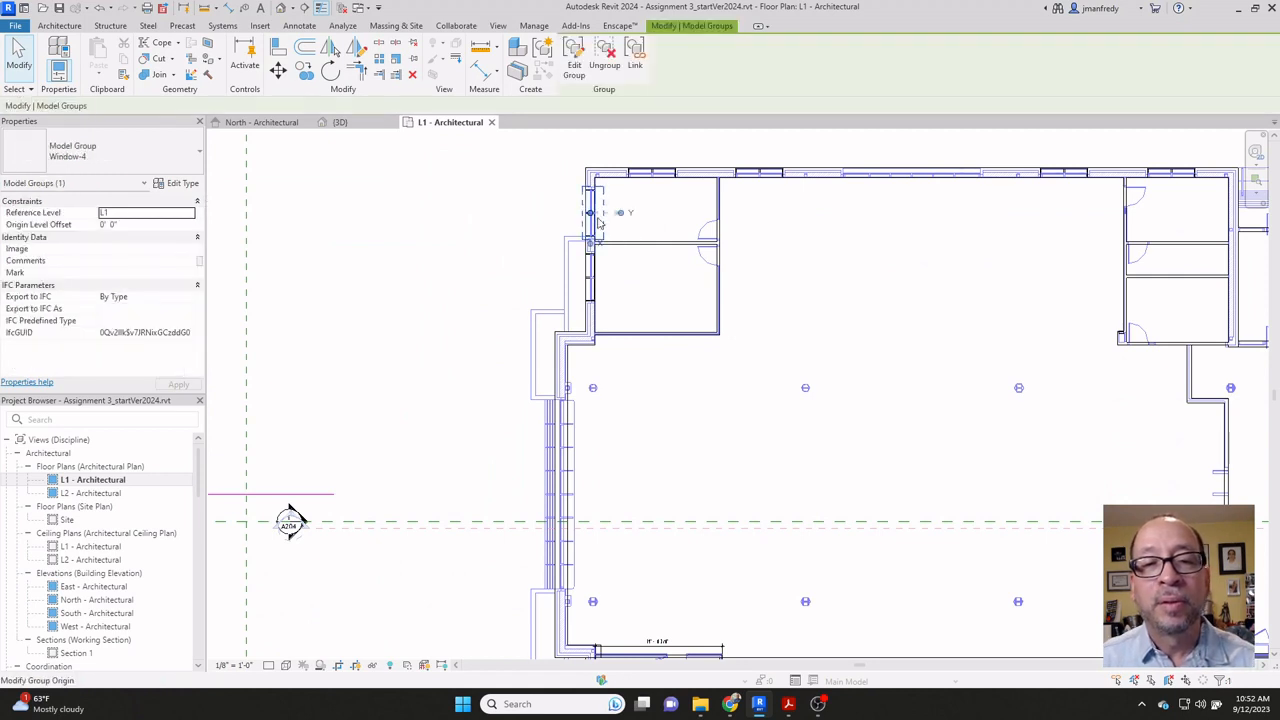
ctrl+click(599, 272)
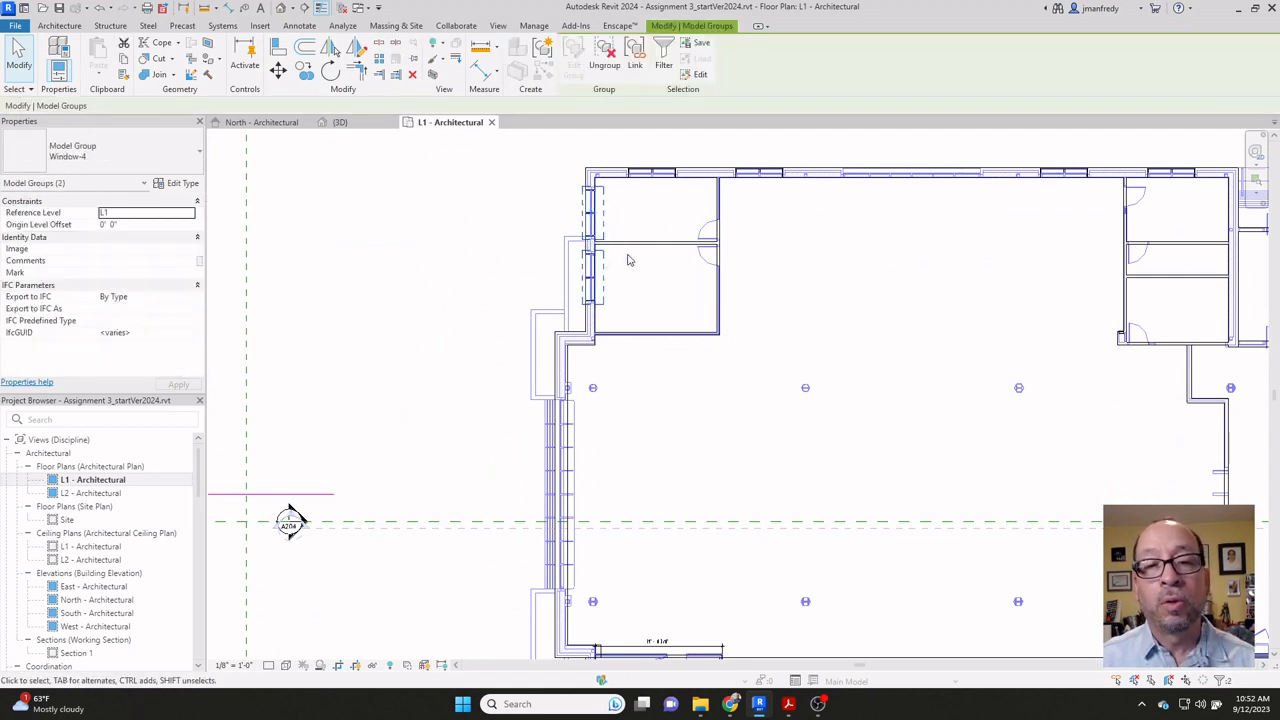
click(357, 48)
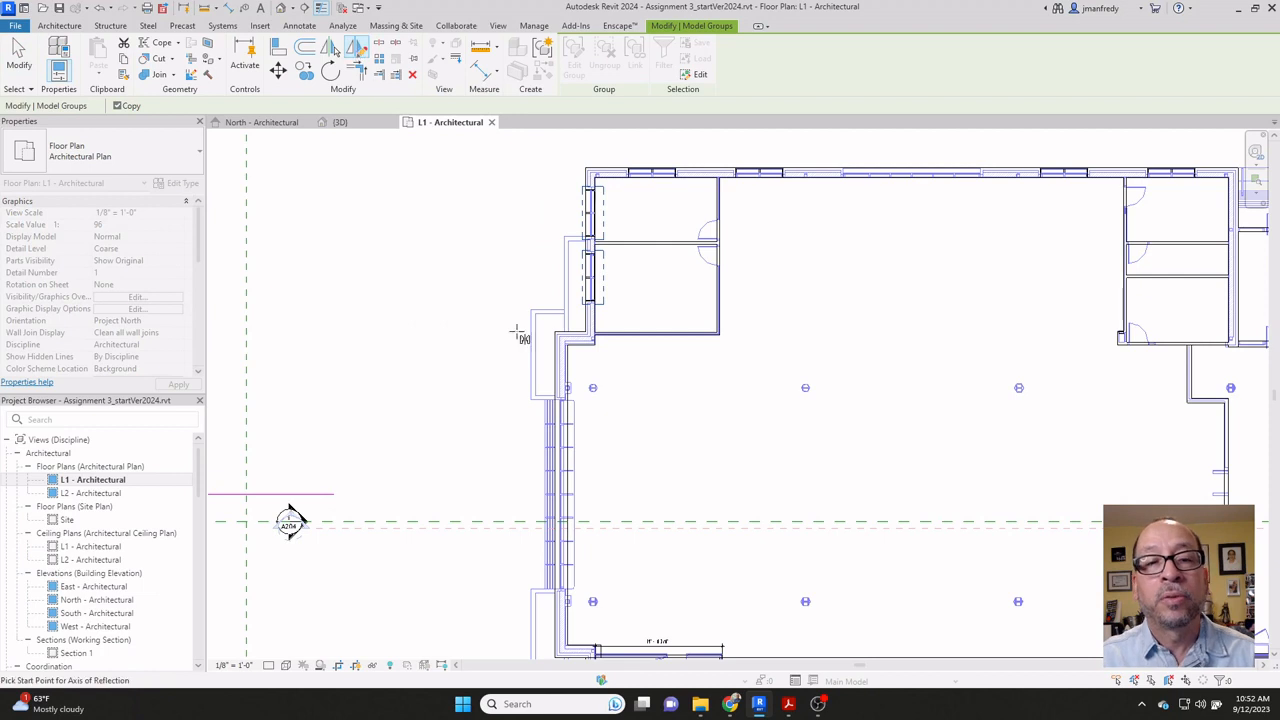
scroll(523, 511, up, 8)
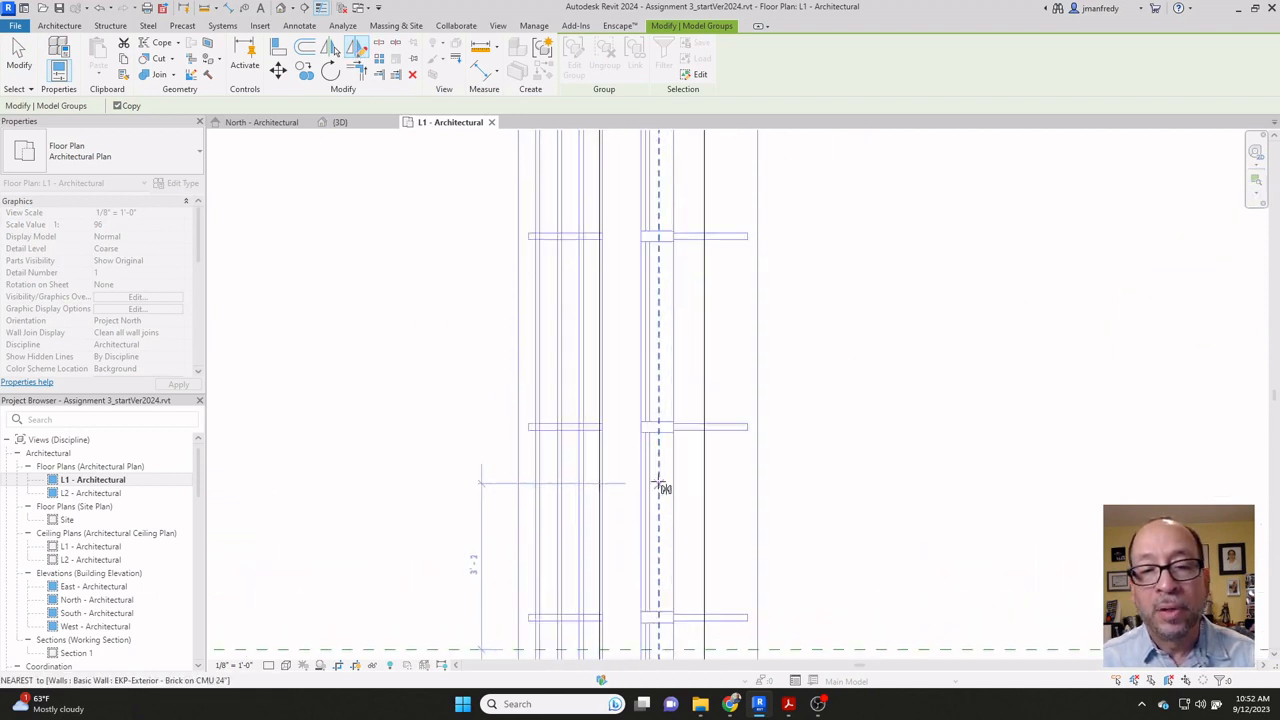
scroll(662, 487, up, 4)
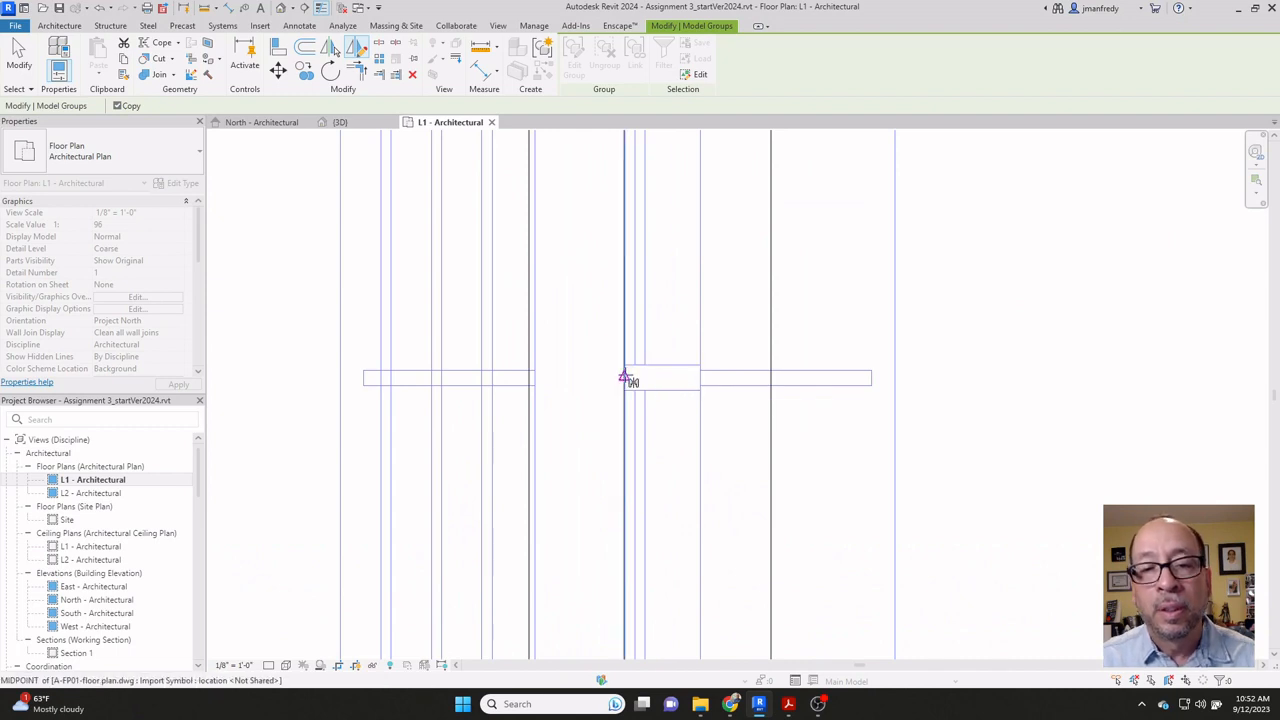
click(624, 378)
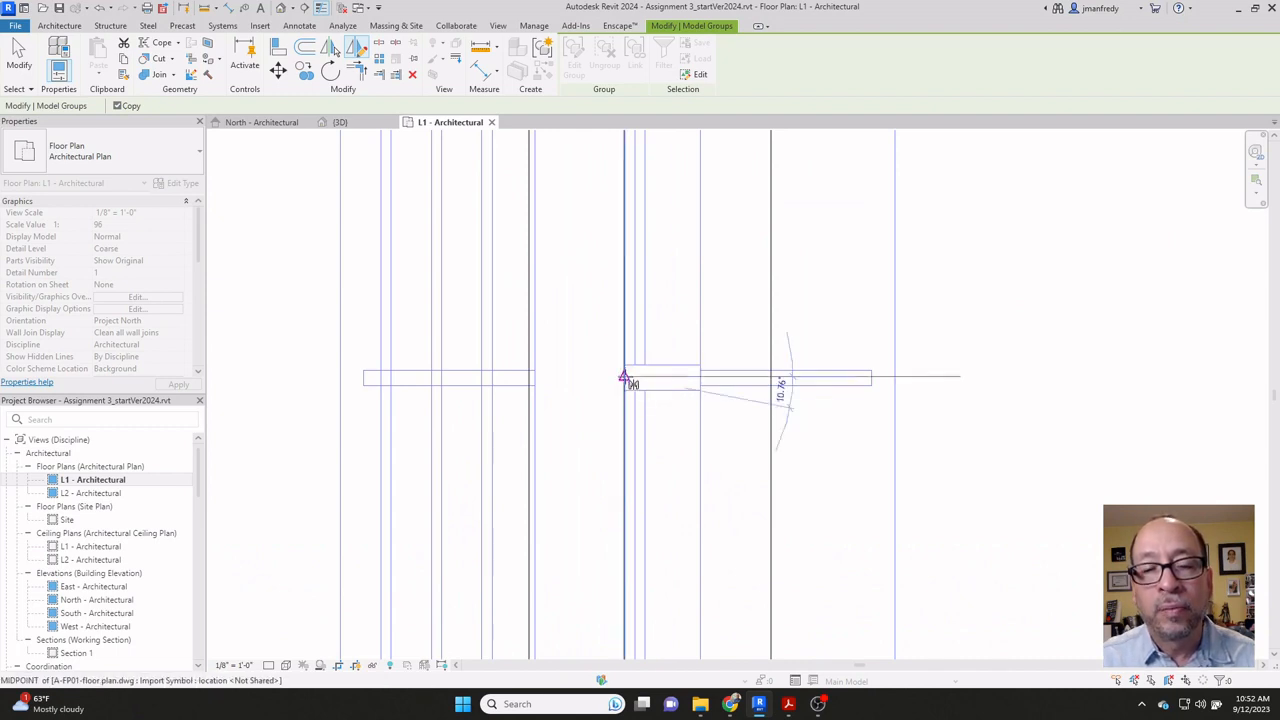
scroll(628, 375, down, 5)
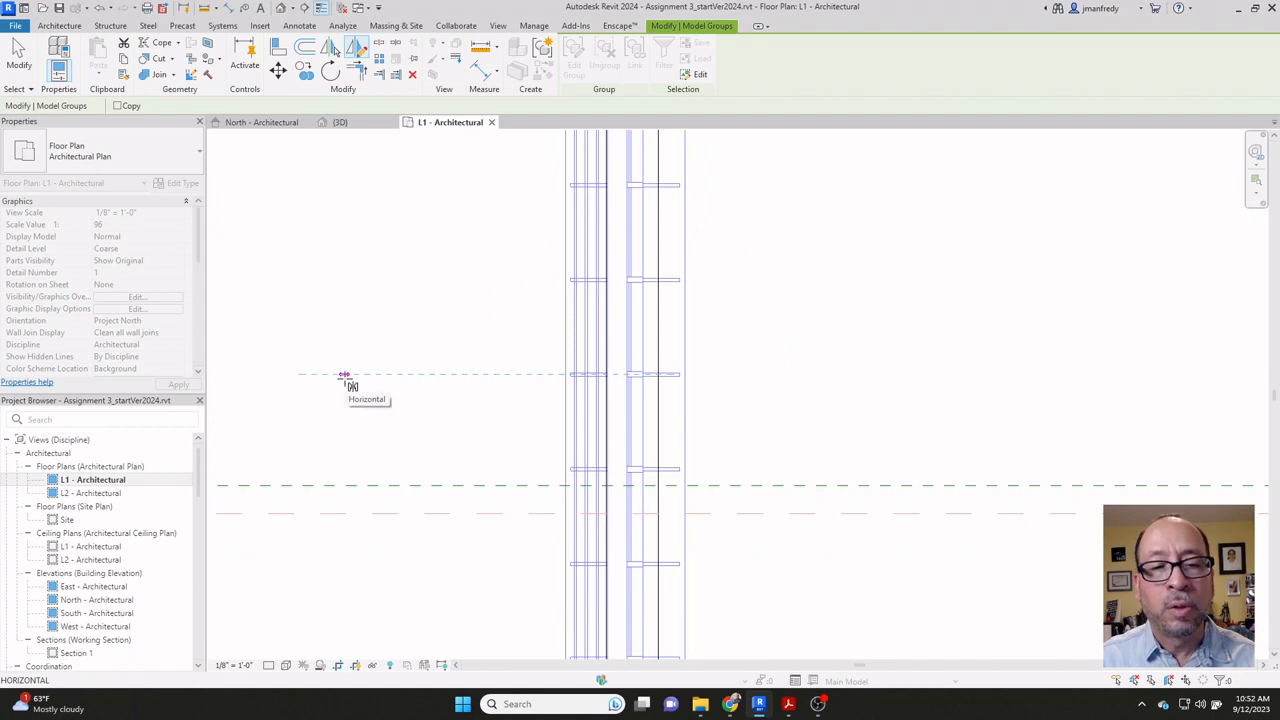
click(344, 378)
scroll(441, 356, down, 6)
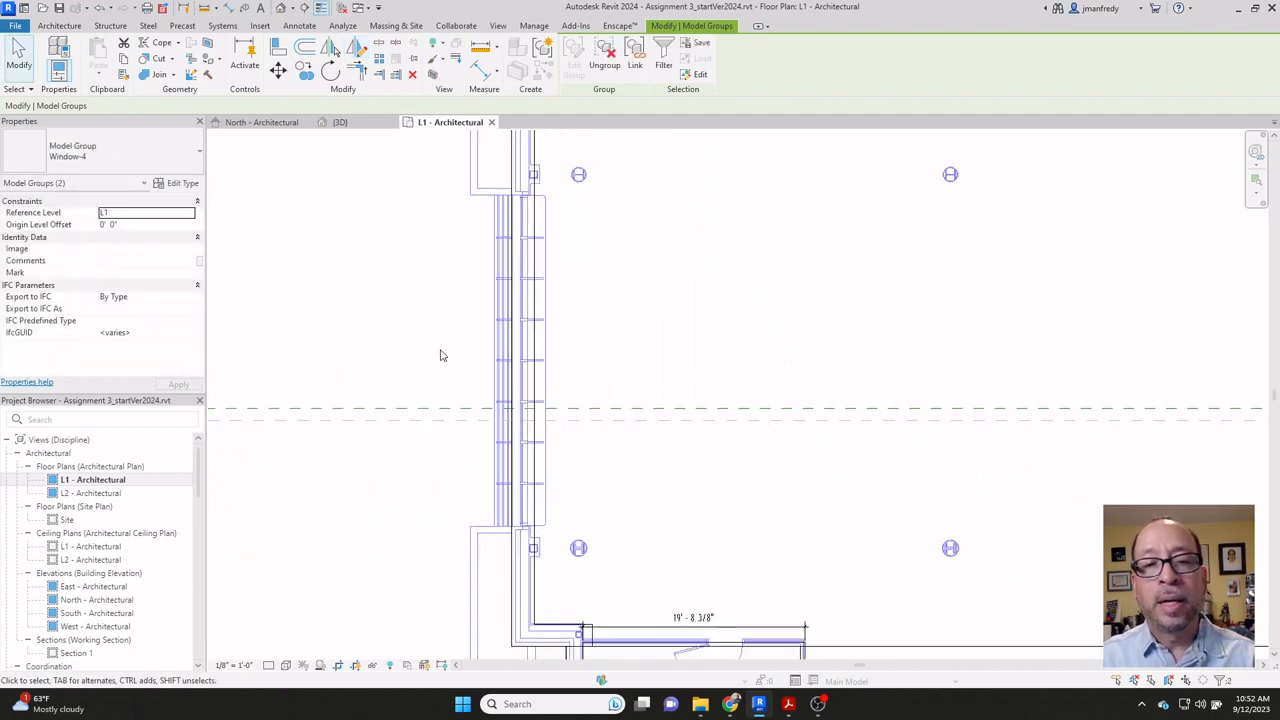
key(Escape)
Step: Move the southern mirrored Window-4 group from its outer south corner to the south corner of the west wall's southernmost window opening
scroll(506, 424, up, 5)
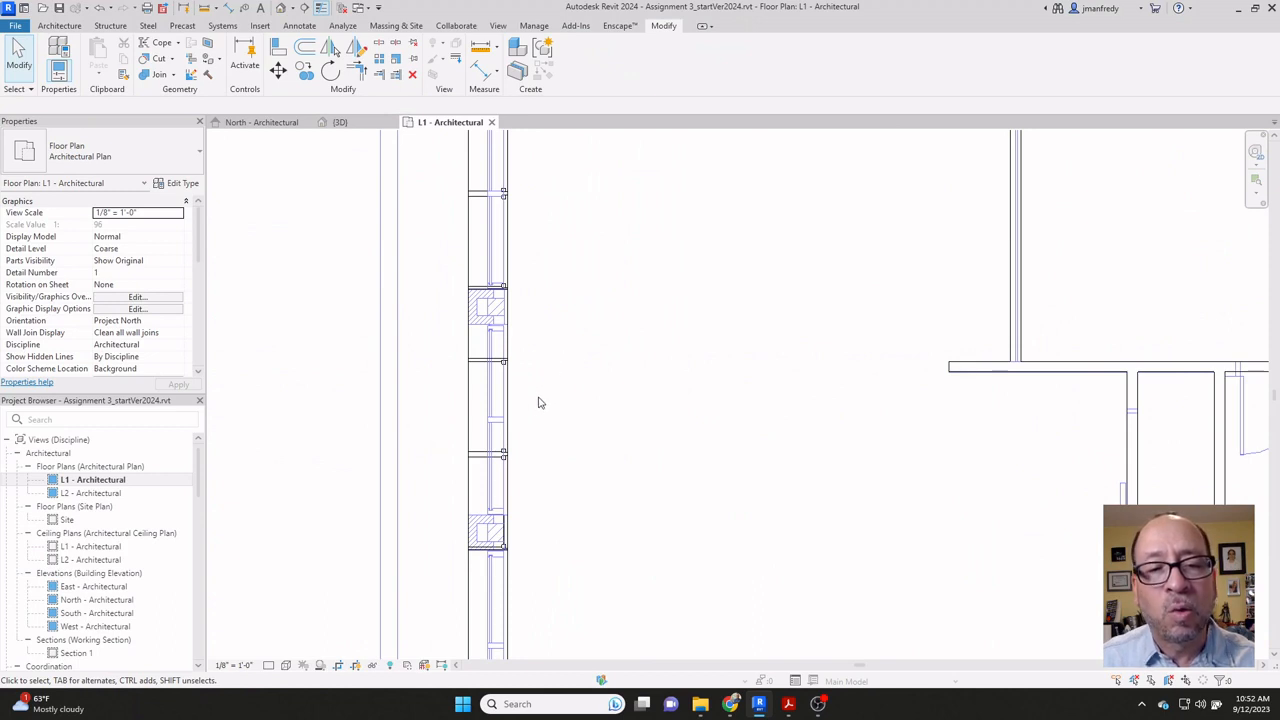
middle_drag(551, 406, 576, 368)
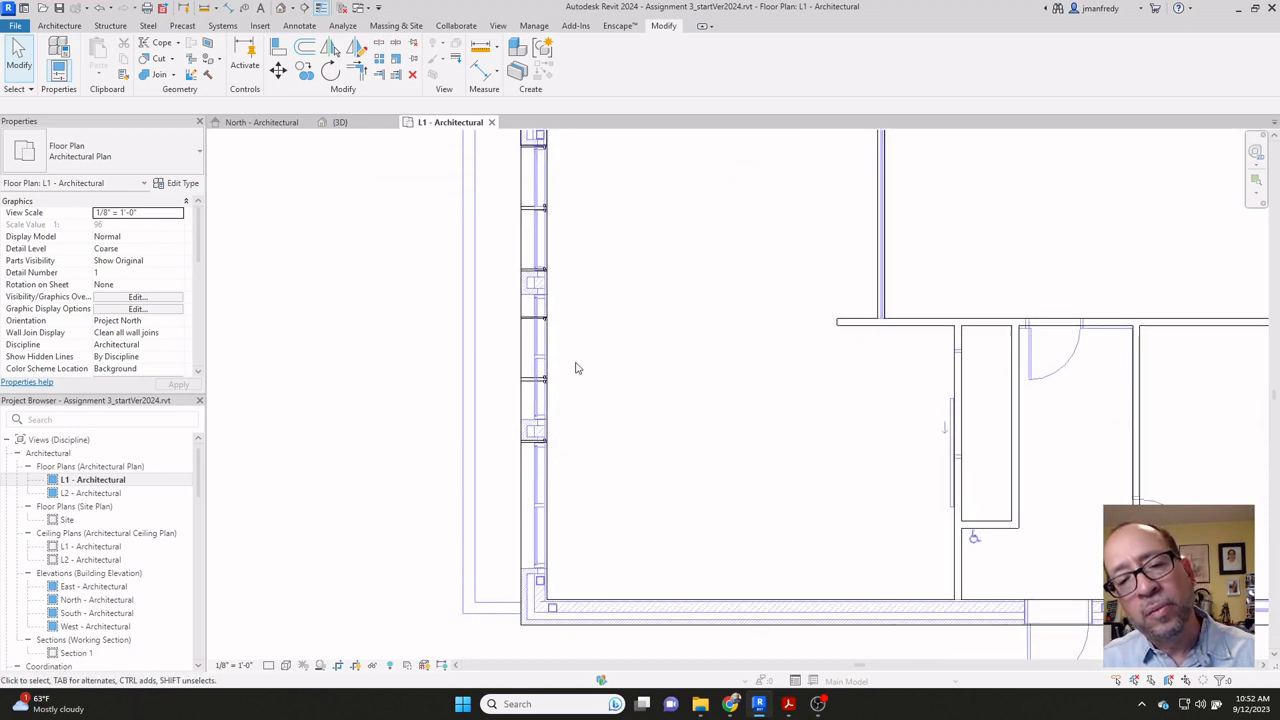
scroll(586, 440, up, 3)
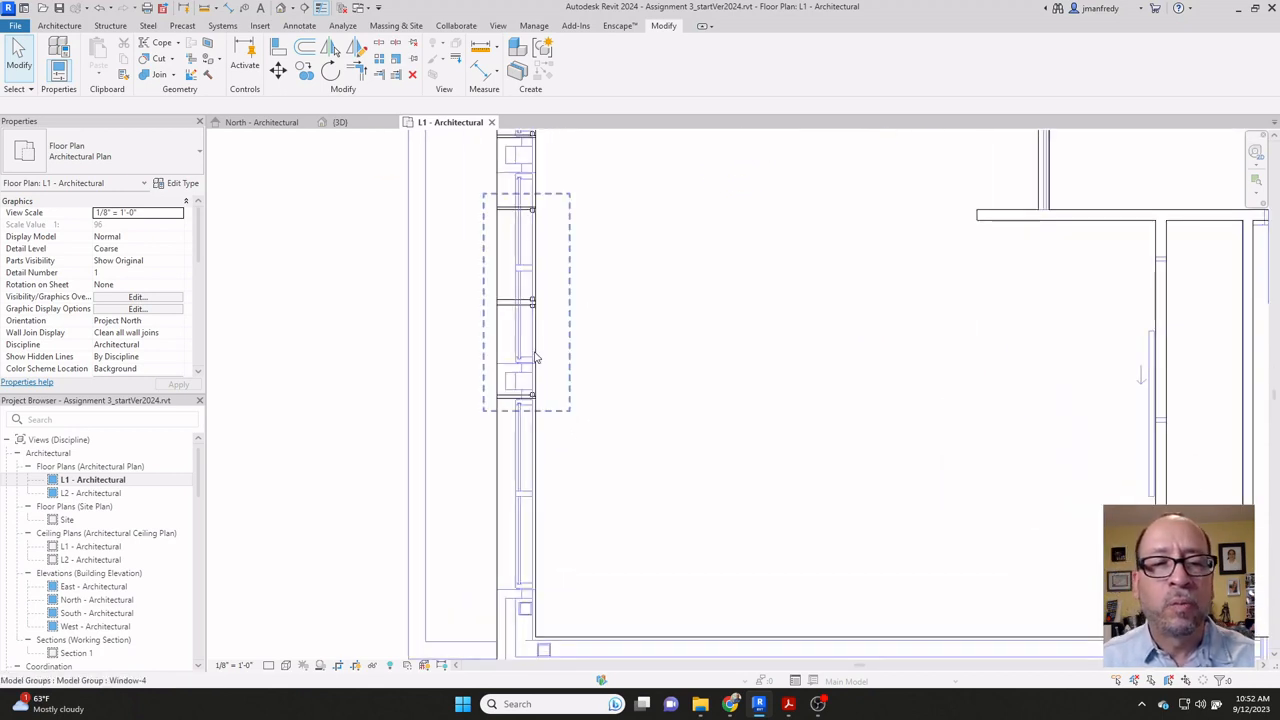
click(583, 391)
scroll(590, 392, up, 3)
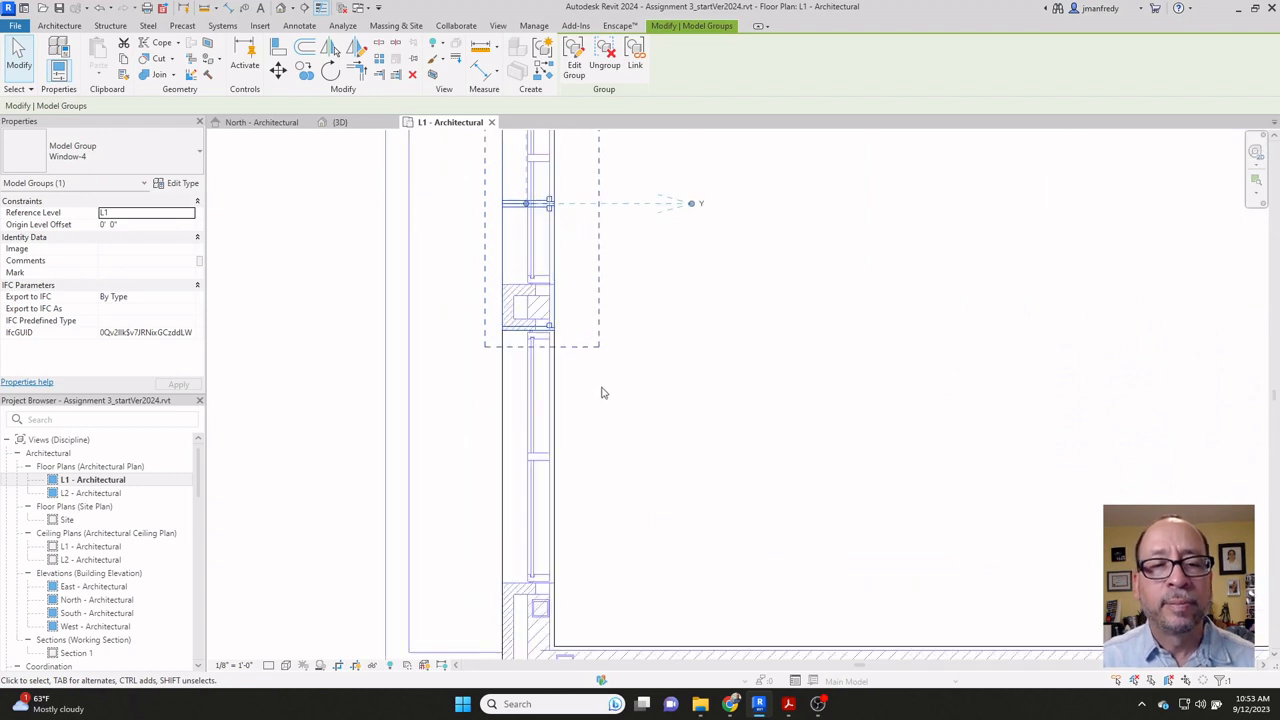
click(278, 72)
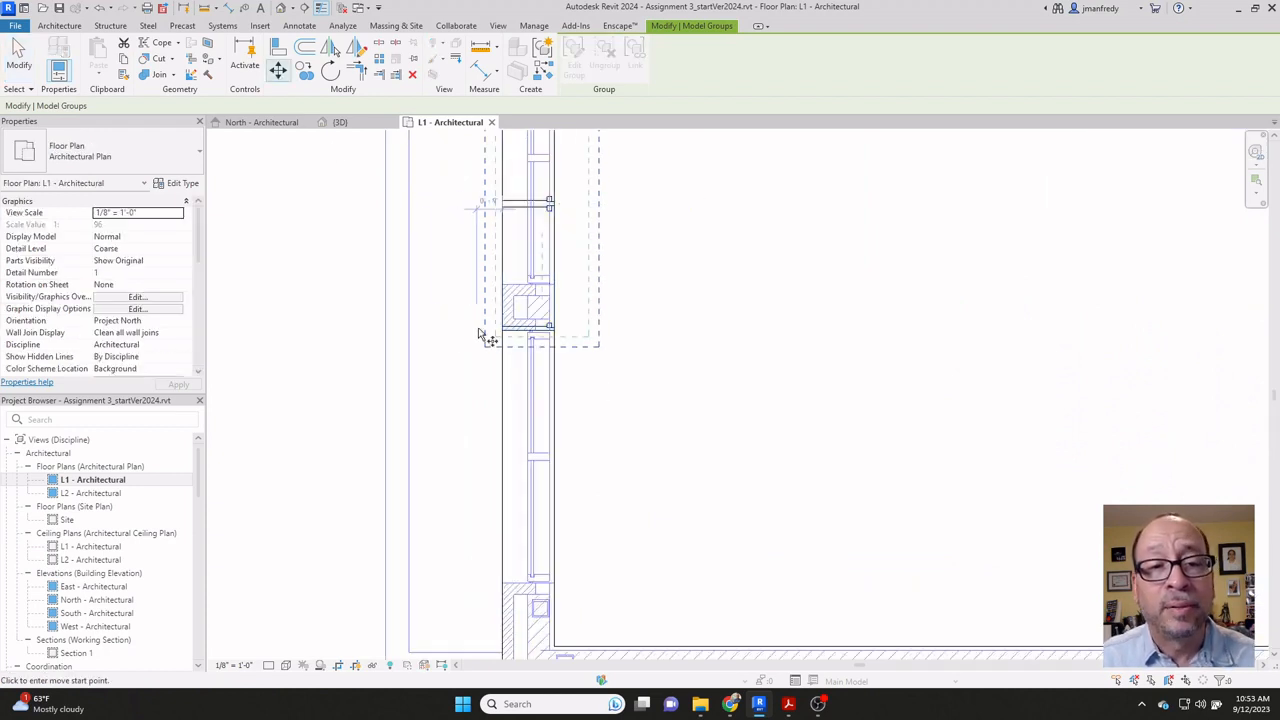
click(502, 335)
click(501, 583)
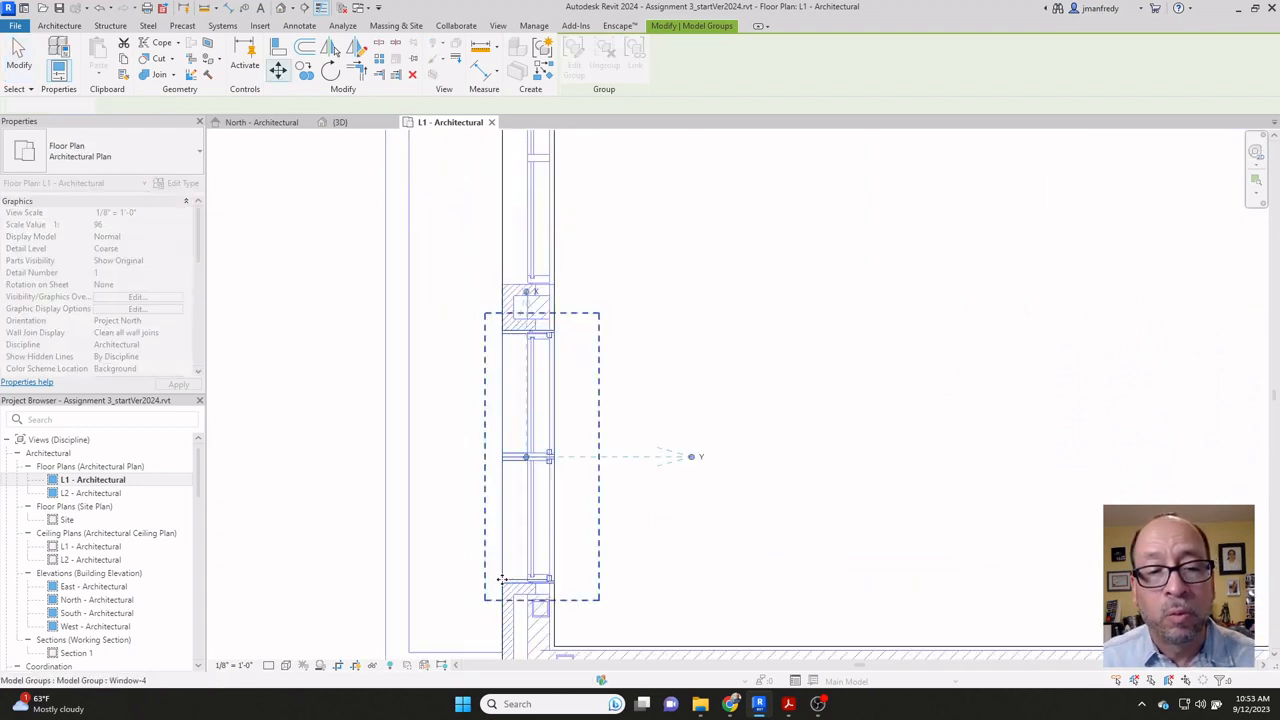
Step: Copy the southernmost west-wall Window-4 group from its outer north corner to the same corner of the next opening to the north
ctrl+scroll(657, 363, up, 2)
ctrl+scroll(640, 354, up, 1)
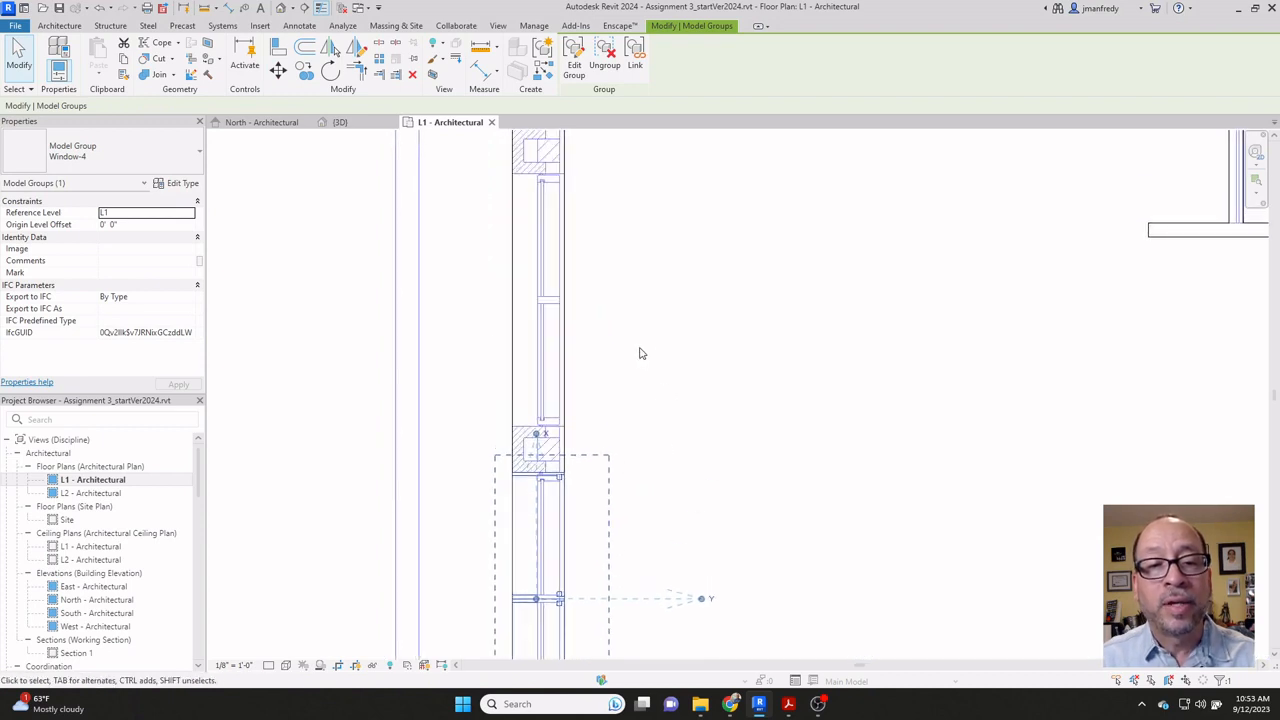
click(305, 72)
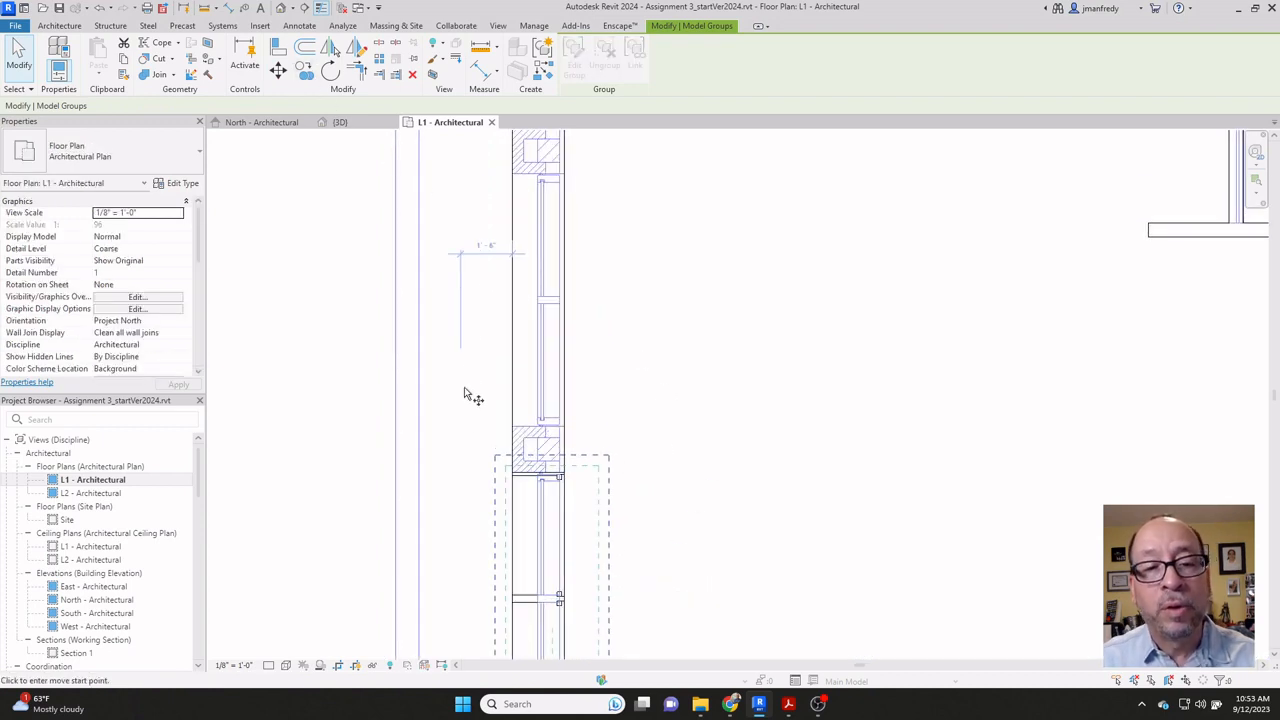
scroll(514, 480, up, 3)
click(529, 495)
middle_drag(590, 262, 580, 531)
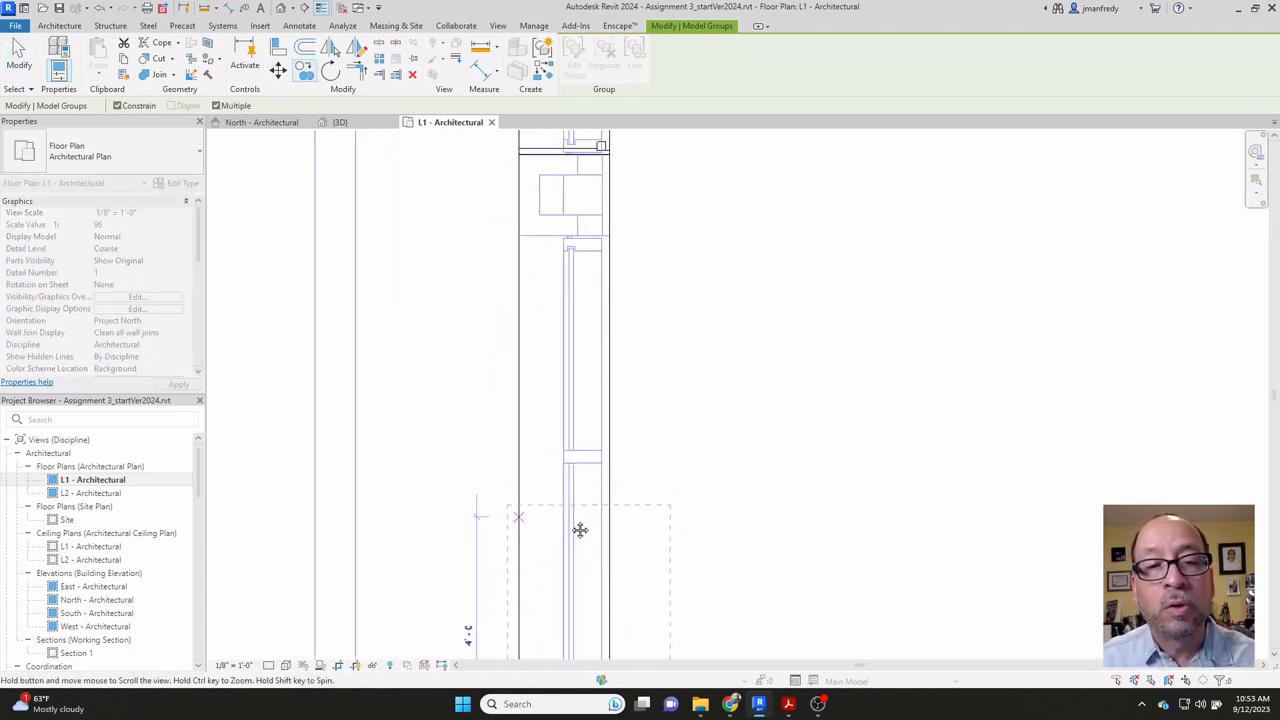
click(519, 240)
key(Escape)
key(Escape)
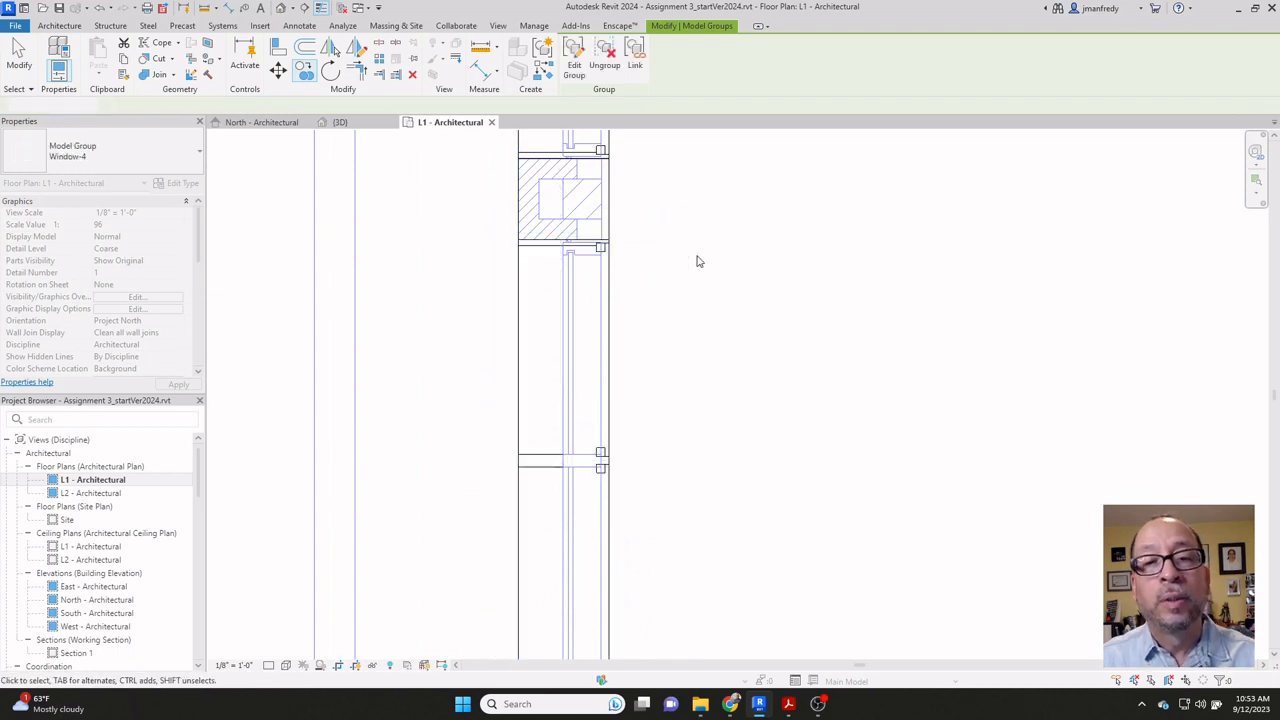
Step: Try to align the northern mirrored Window-4 group's south edge with the opening edge in the underlying drawing, deleting the conflicting instances
middle_drag(709, 242, 723, 440)
scroll(537, 363, up, 3)
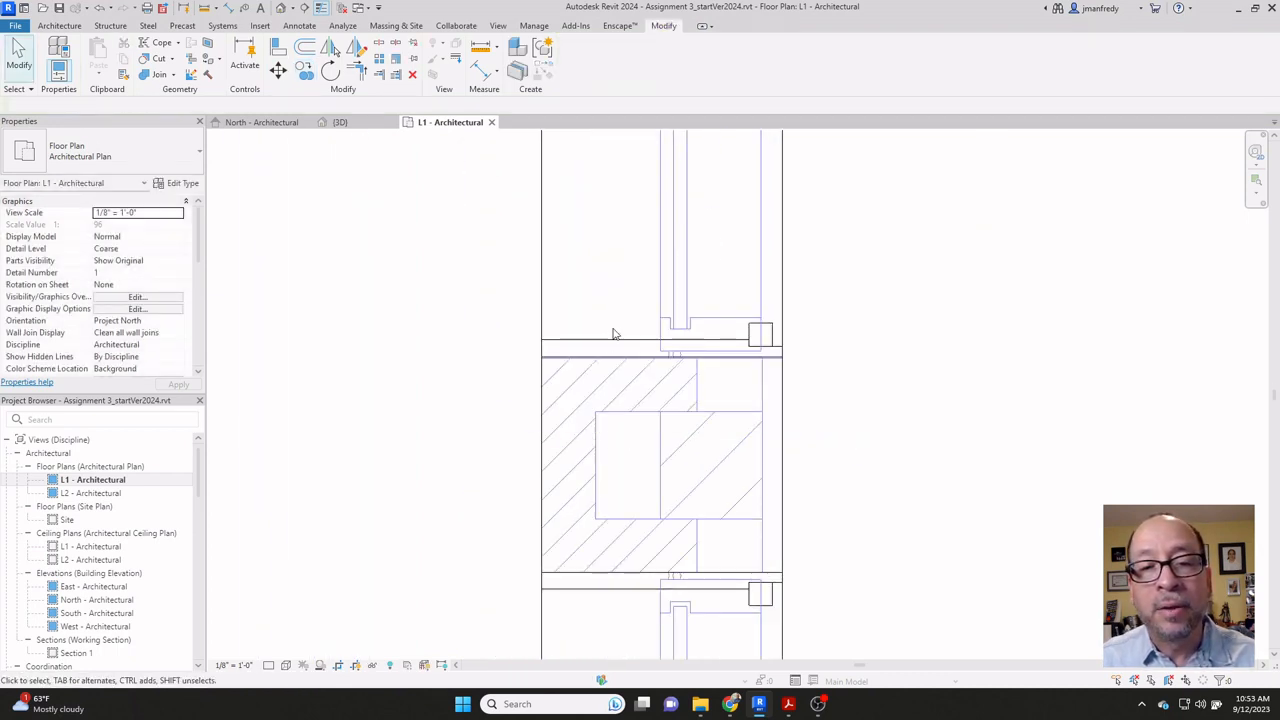
scroll(545, 368, up, 3)
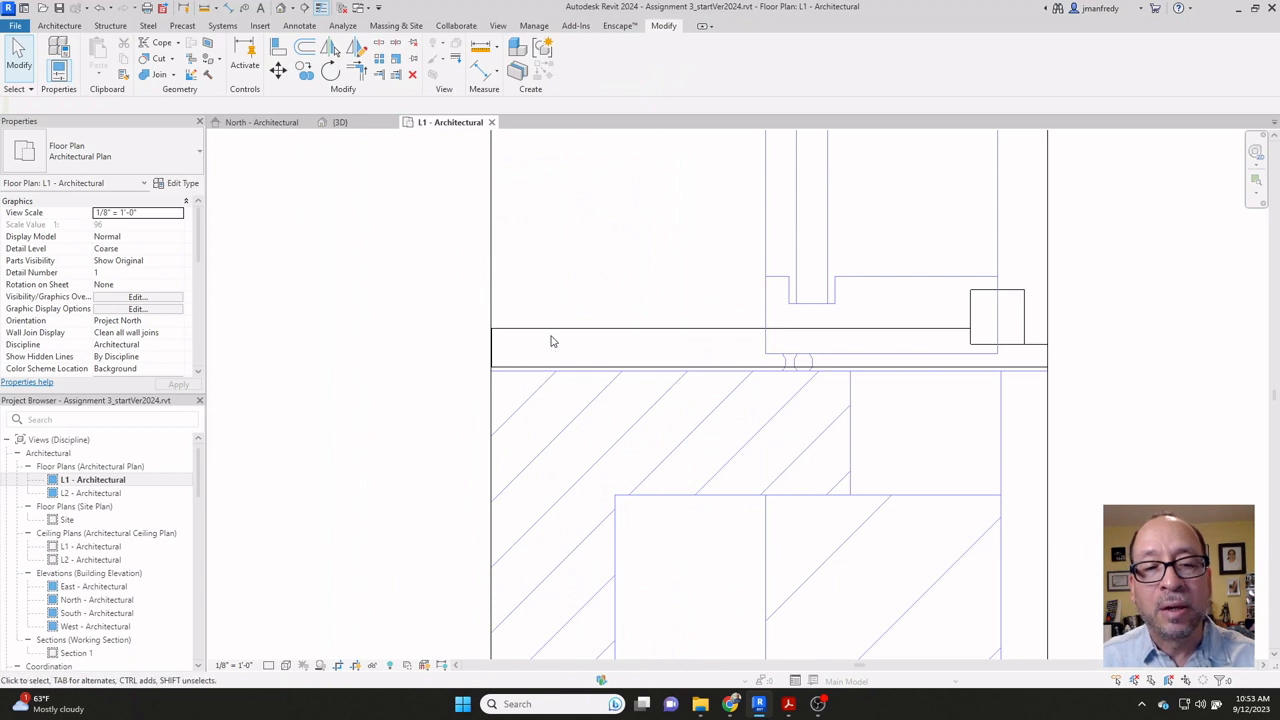
key(l)
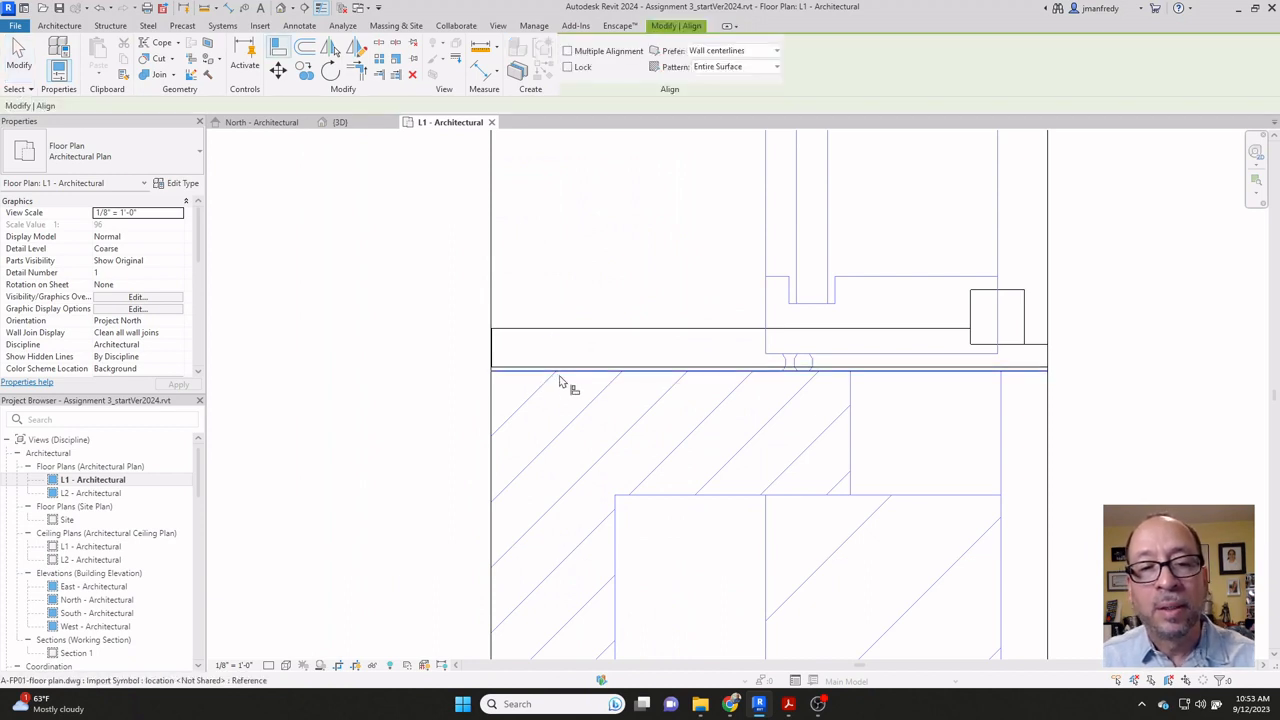
click(568, 371)
click(535, 367)
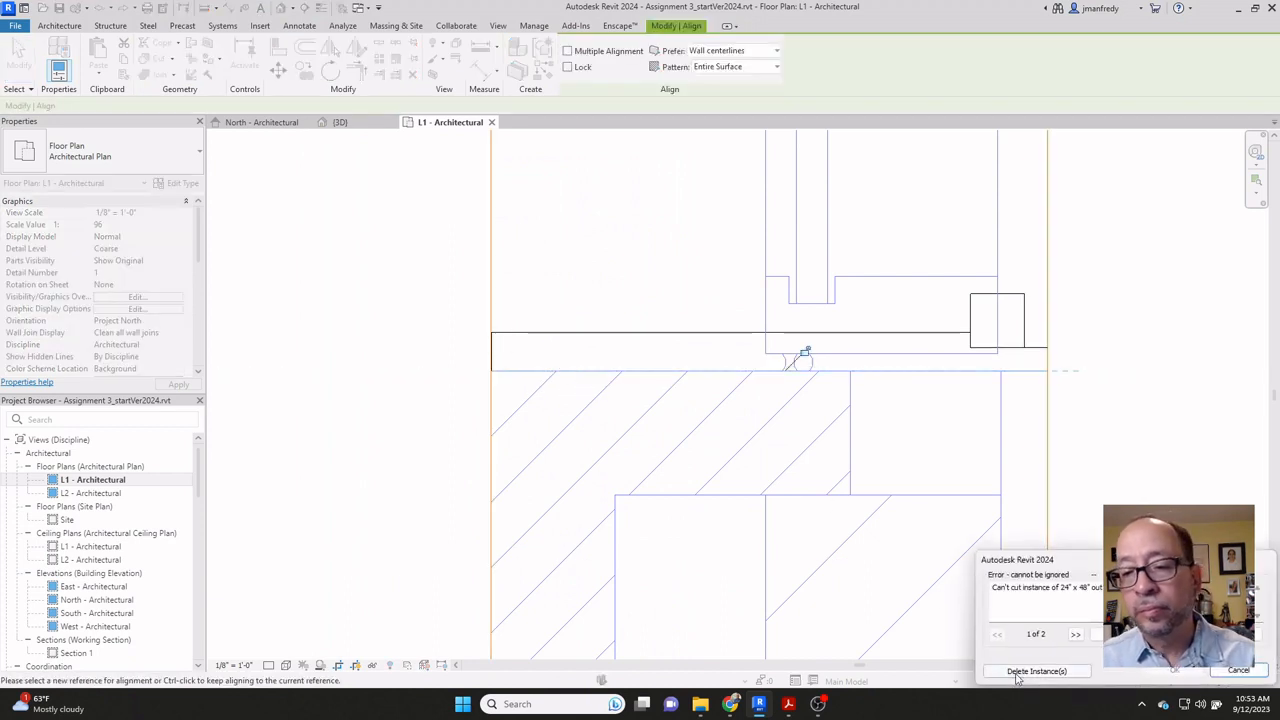
click(1035, 671)
key(Escape)
key(Escape)
scroll(478, 302, down, 5)
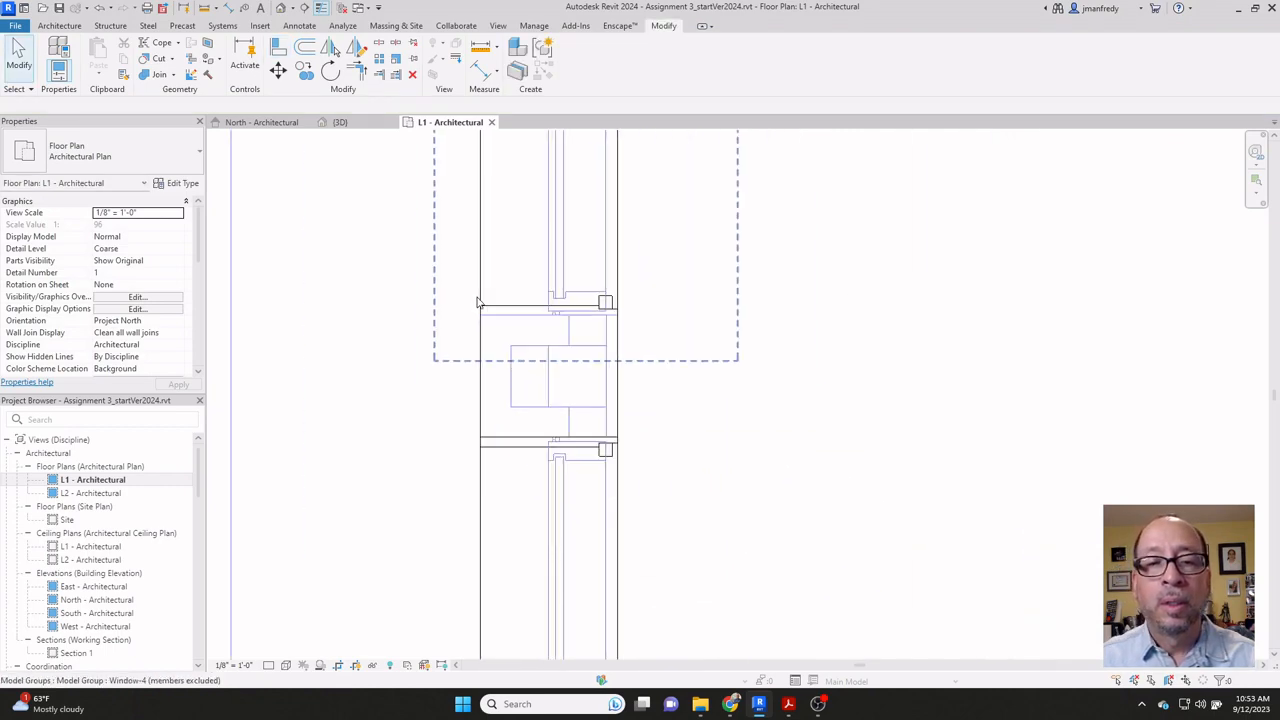
Step: In the default 3D view, delete the Window-4 group with excluded members from the southern part of the west wall
scroll(536, 276, down, 4)
click(282, 8)
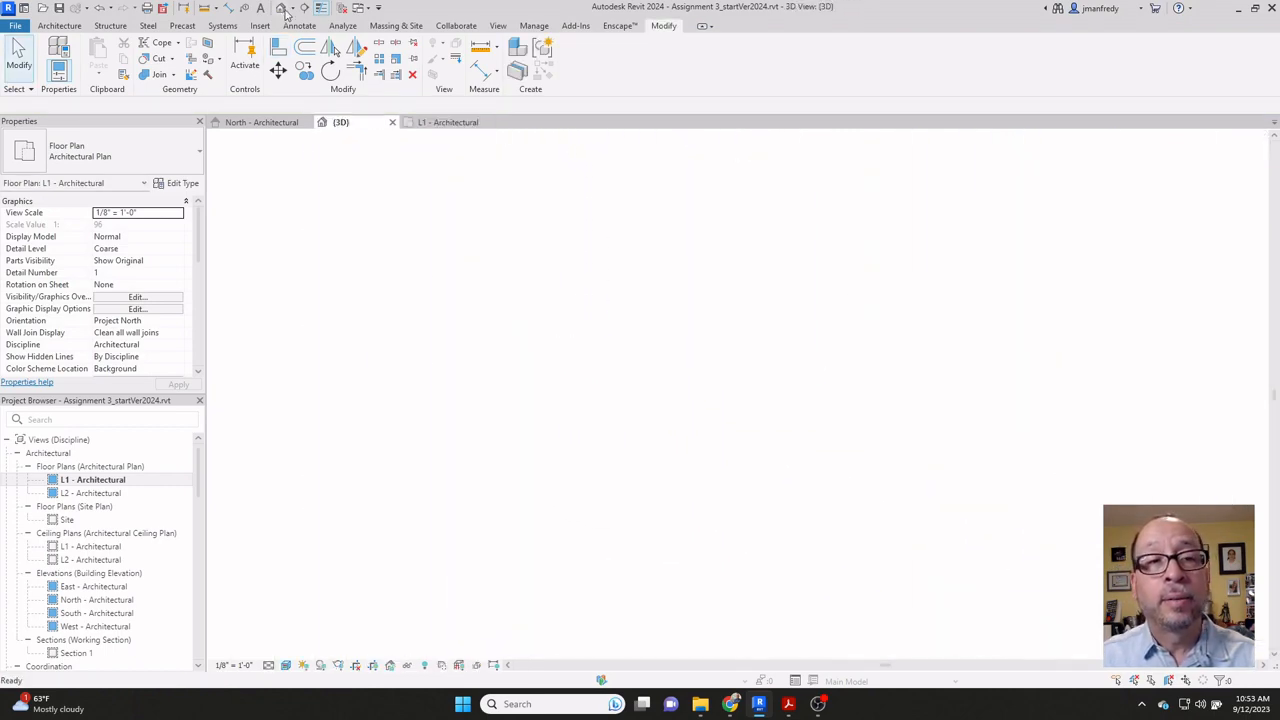
scroll(642, 280, down, 5)
shift+middle_drag(645, 290, 1029, 350)
click(1037, 324)
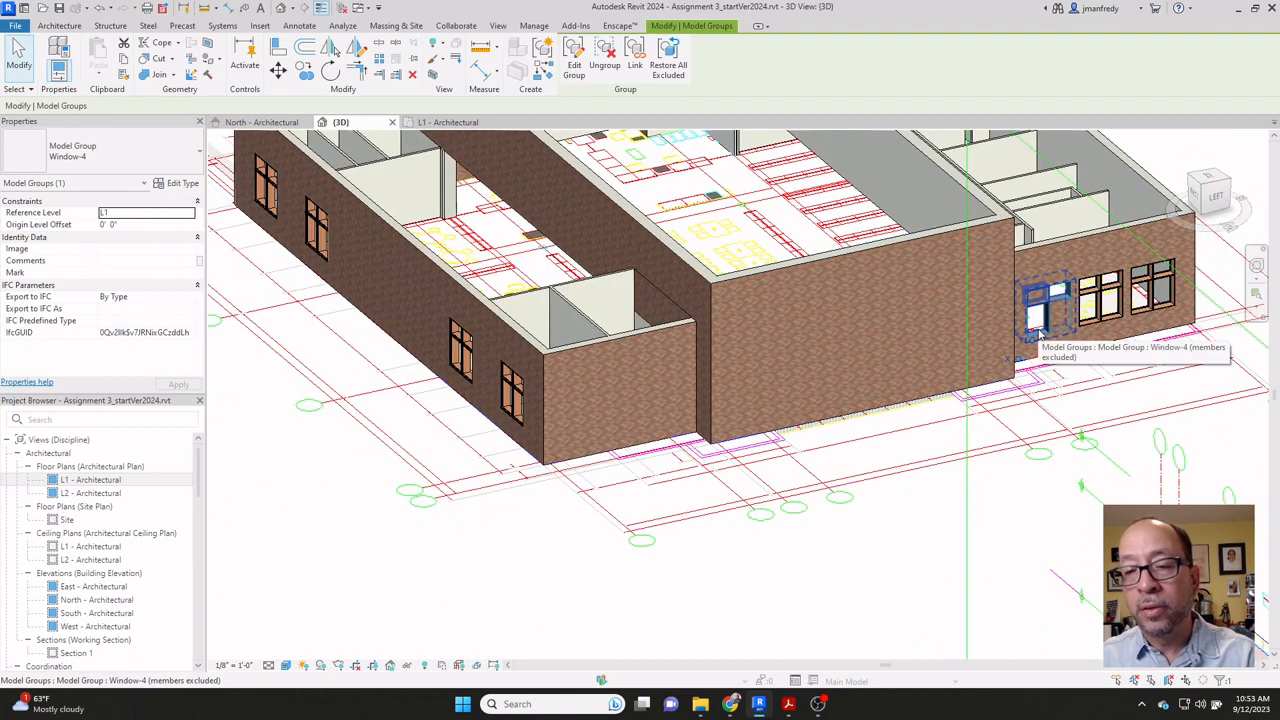
key(Delete)
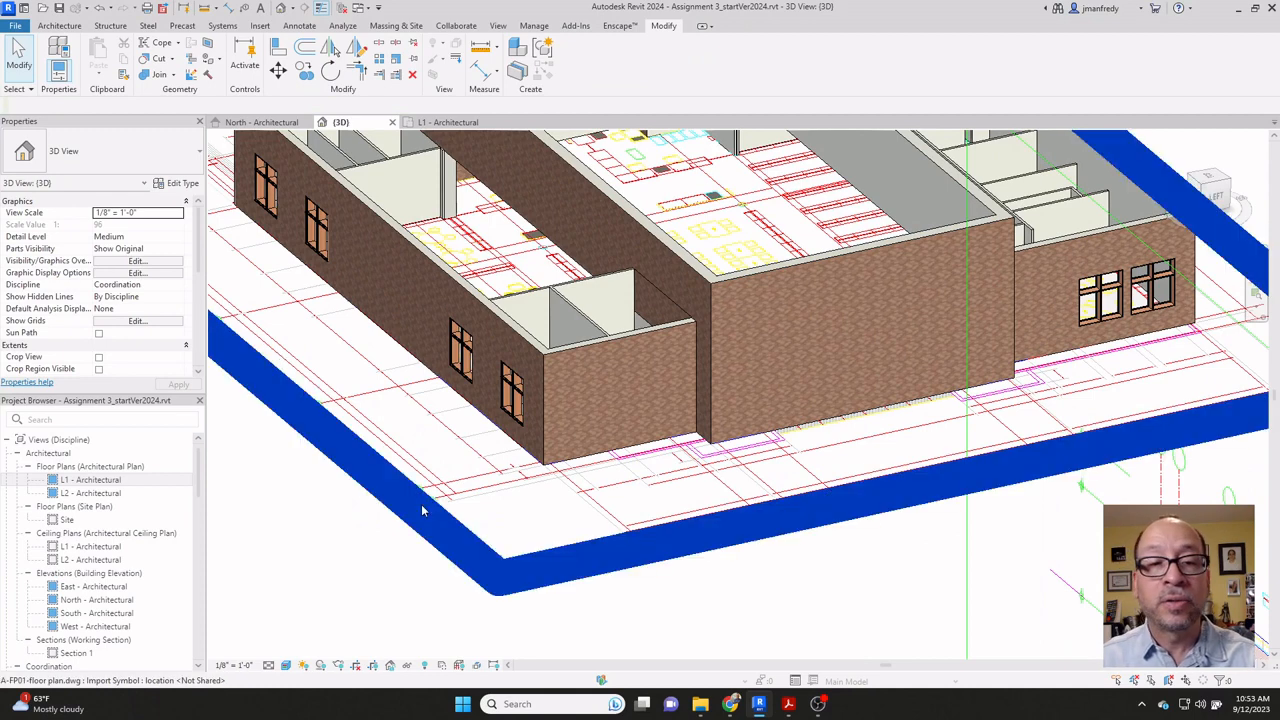
Step: In the L1 architectural plan, try to copy the northern of the two west-wall Window-4 groups from its inner north corner to the next opening north
double_click(90, 480)
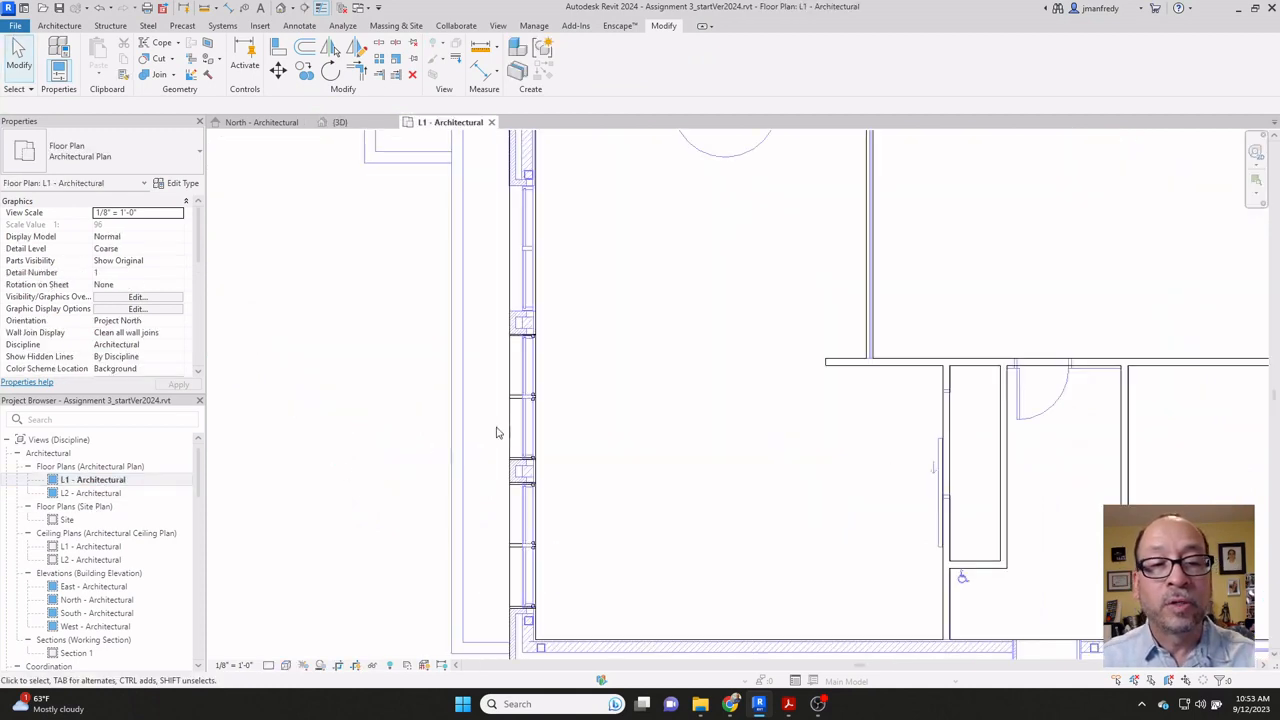
scroll(571, 369, up, 1)
click(518, 401)
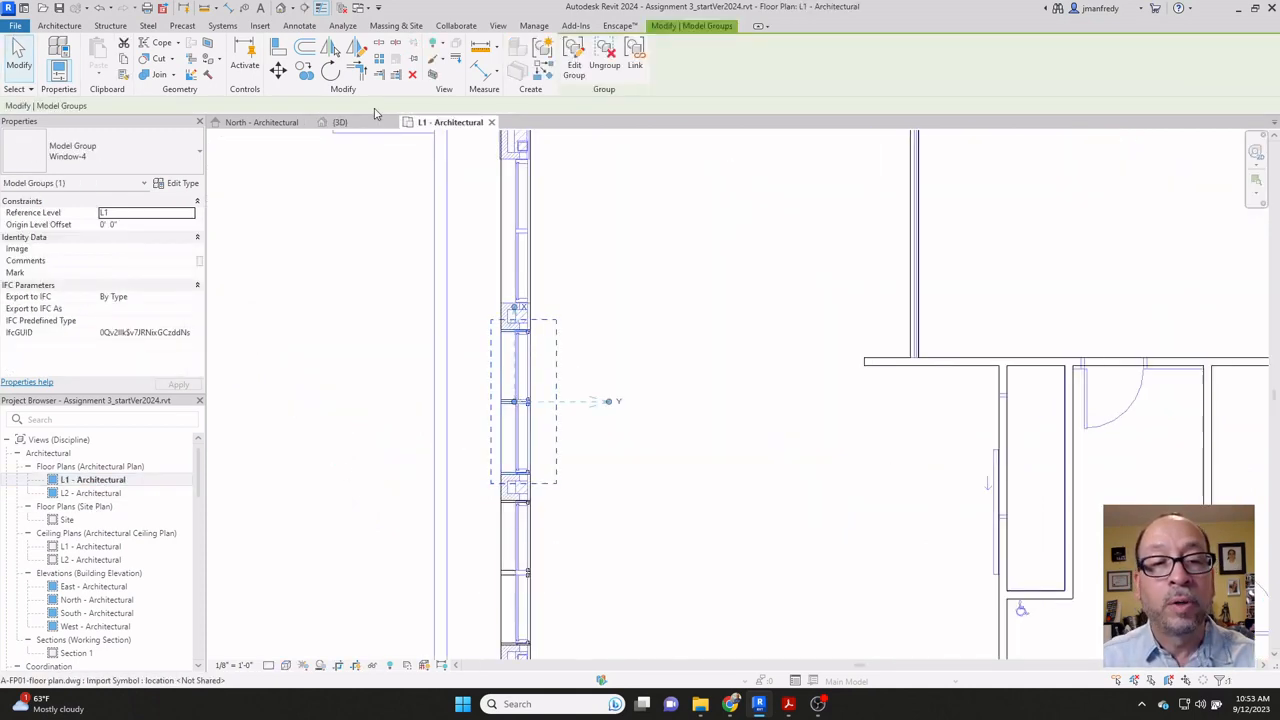
click(305, 76)
scroll(490, 280, up, 2)
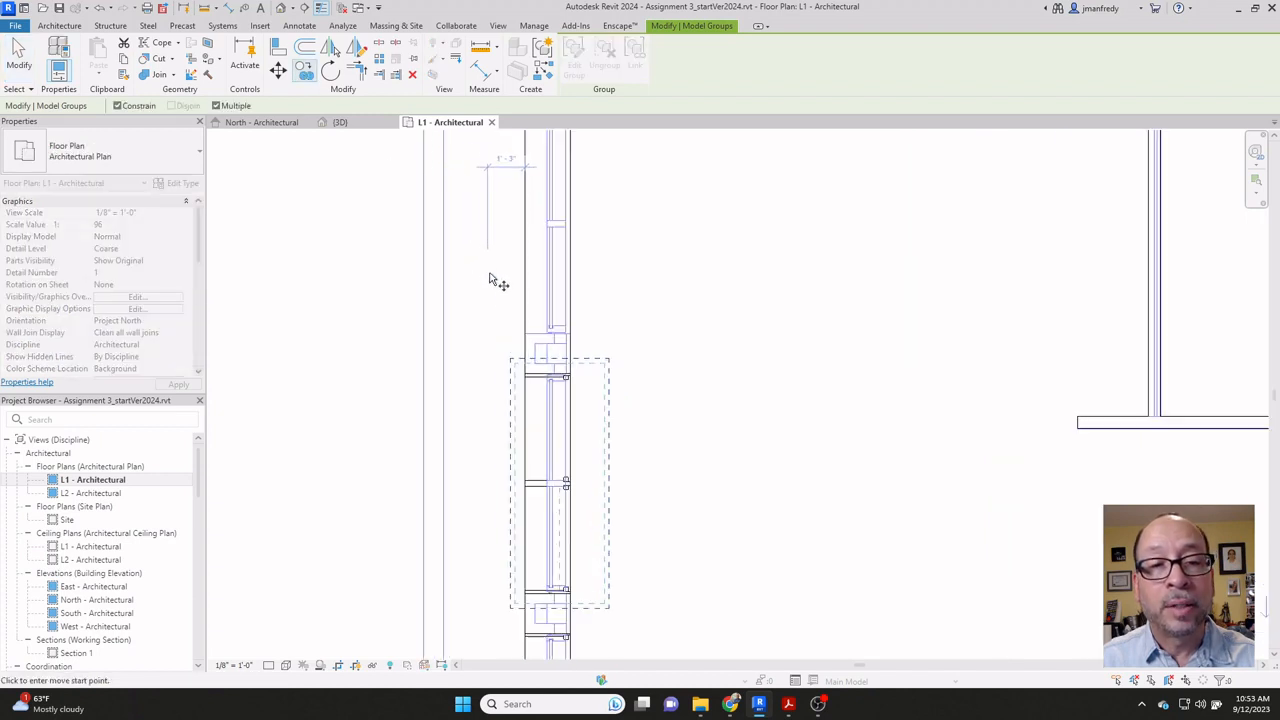
scroll(506, 357, up, 5)
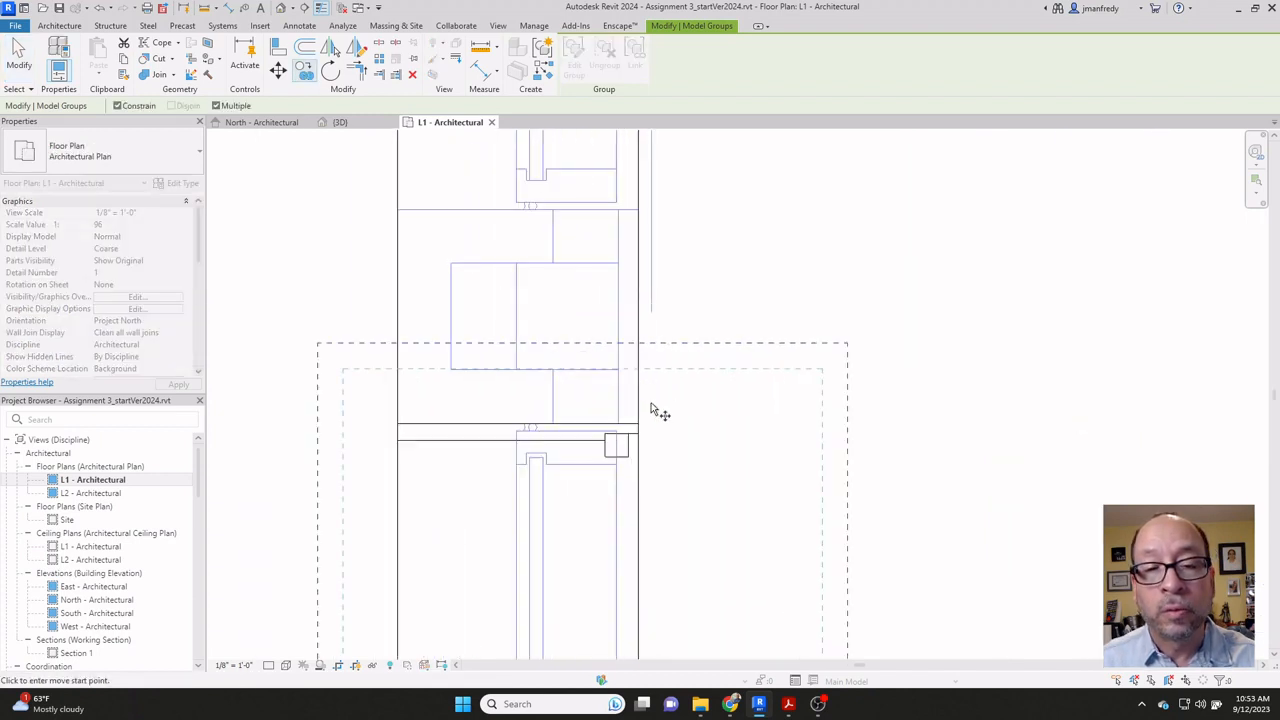
click(638, 424)
scroll(686, 207, down, 4)
middle_drag(700, 188, 639, 285)
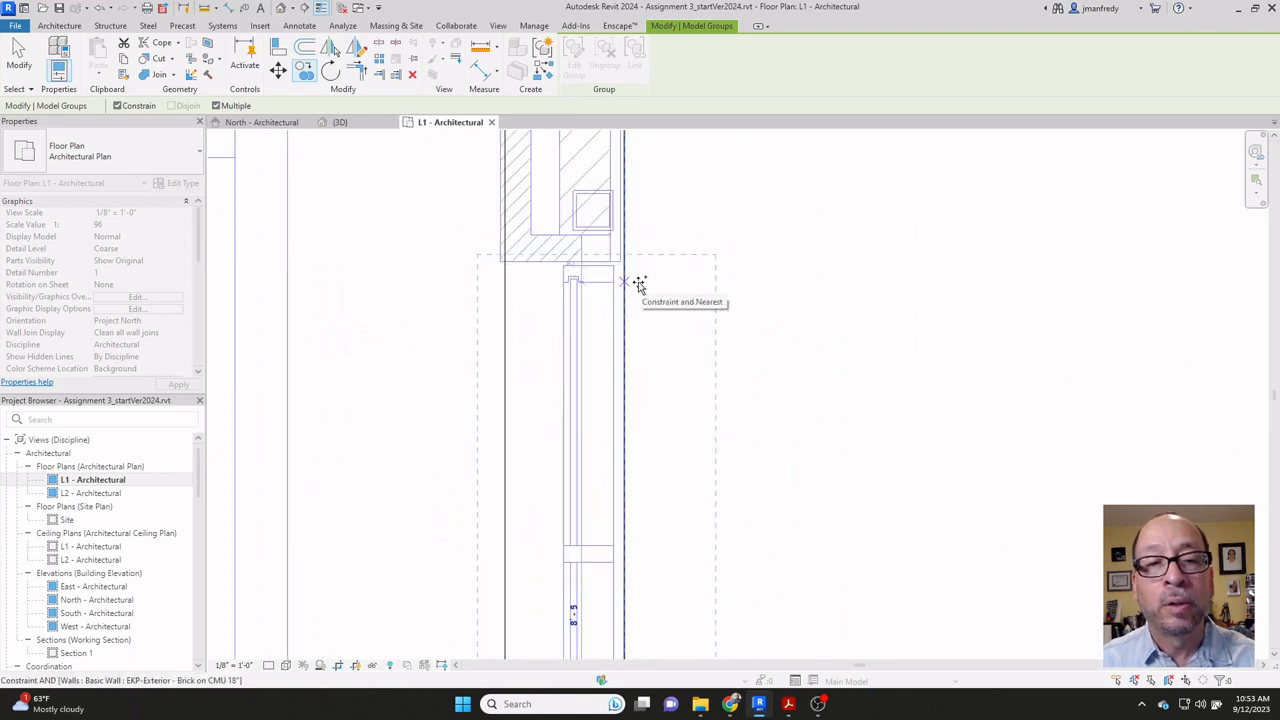
scroll(638, 288, down, 4)
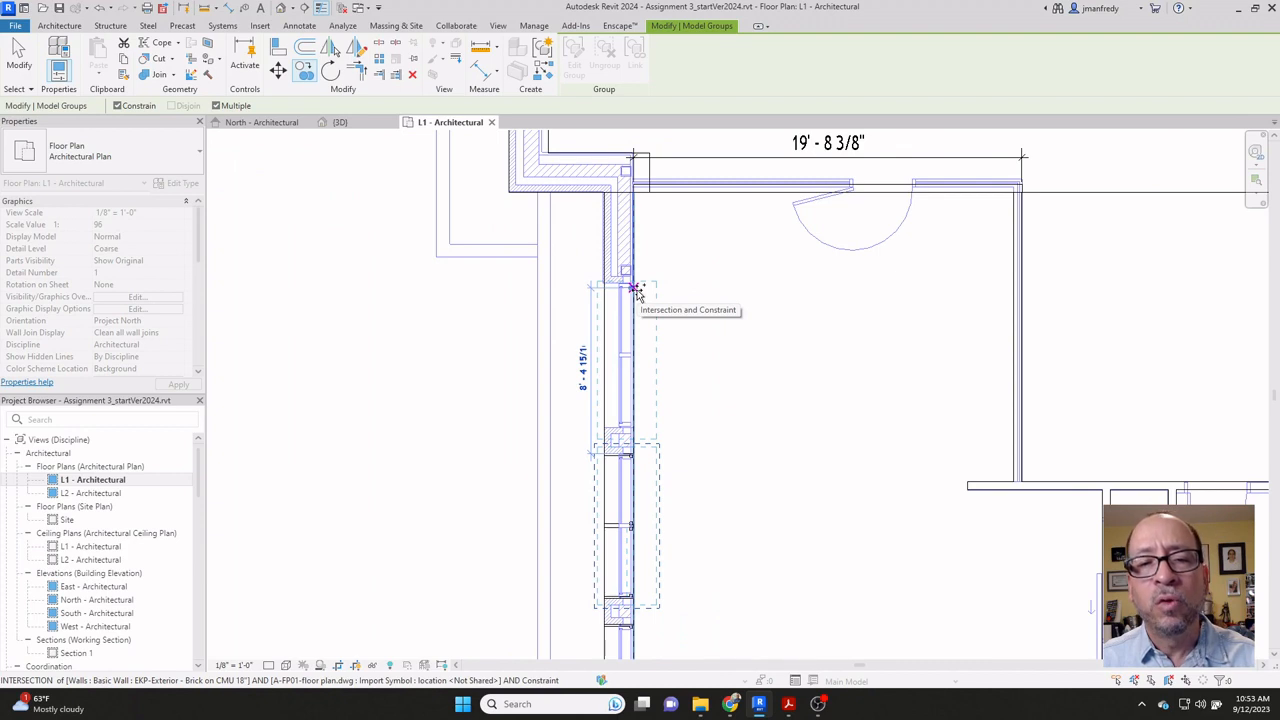
click(637, 288)
key(Escape)
Step: Align the southern west wall's exterior face with the outer wall line in the underlying floor plan drawing
scroll(611, 251, up, 5)
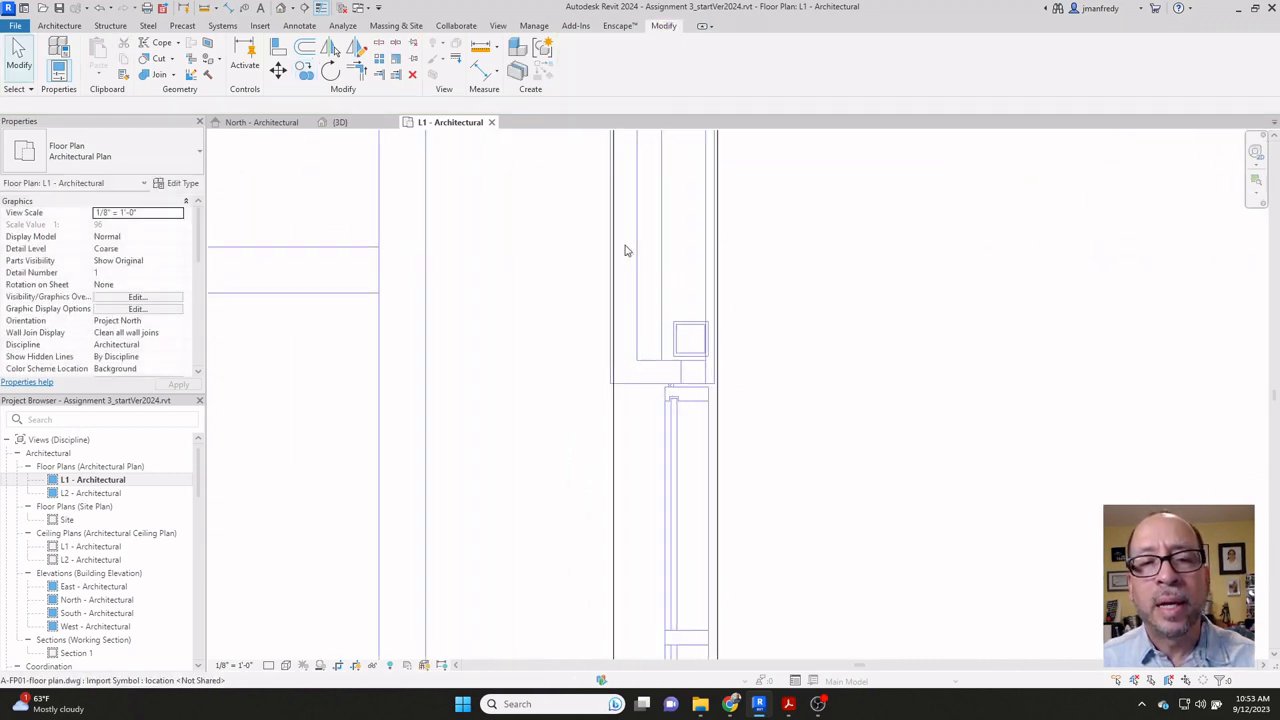
middle_drag(604, 255, 563, 294)
key(l)
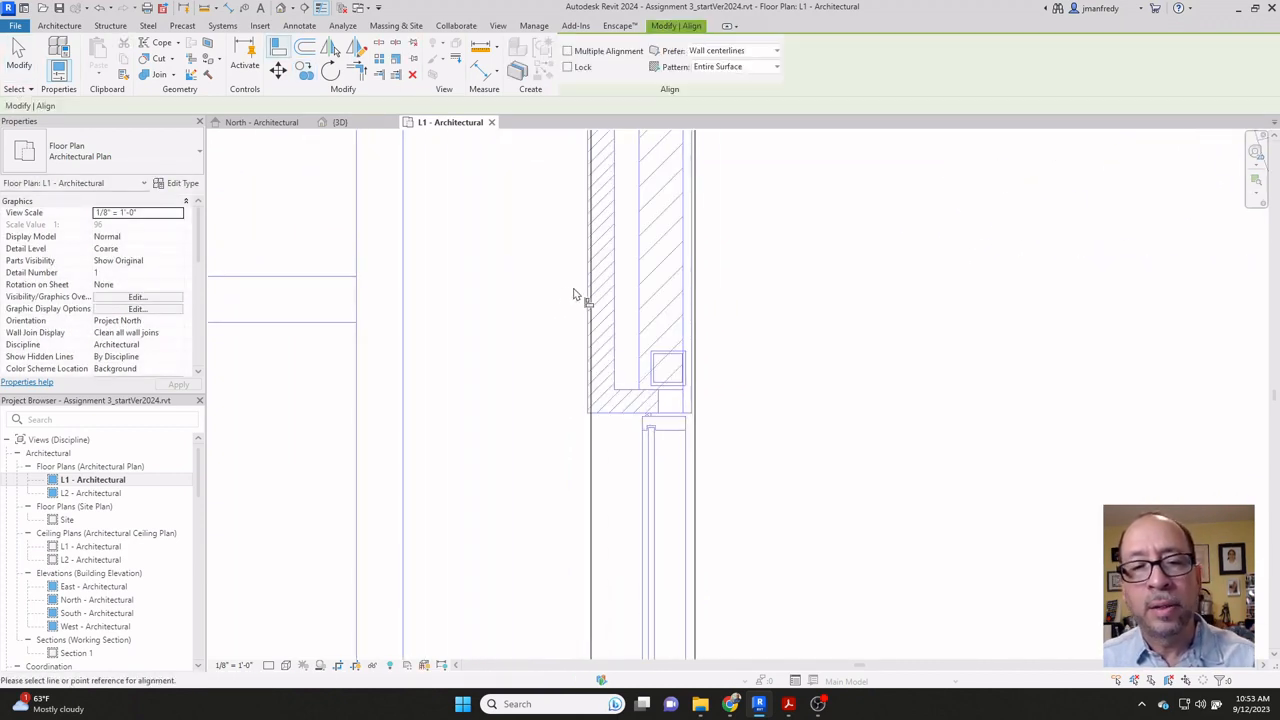
click(585, 294)
click(592, 294)
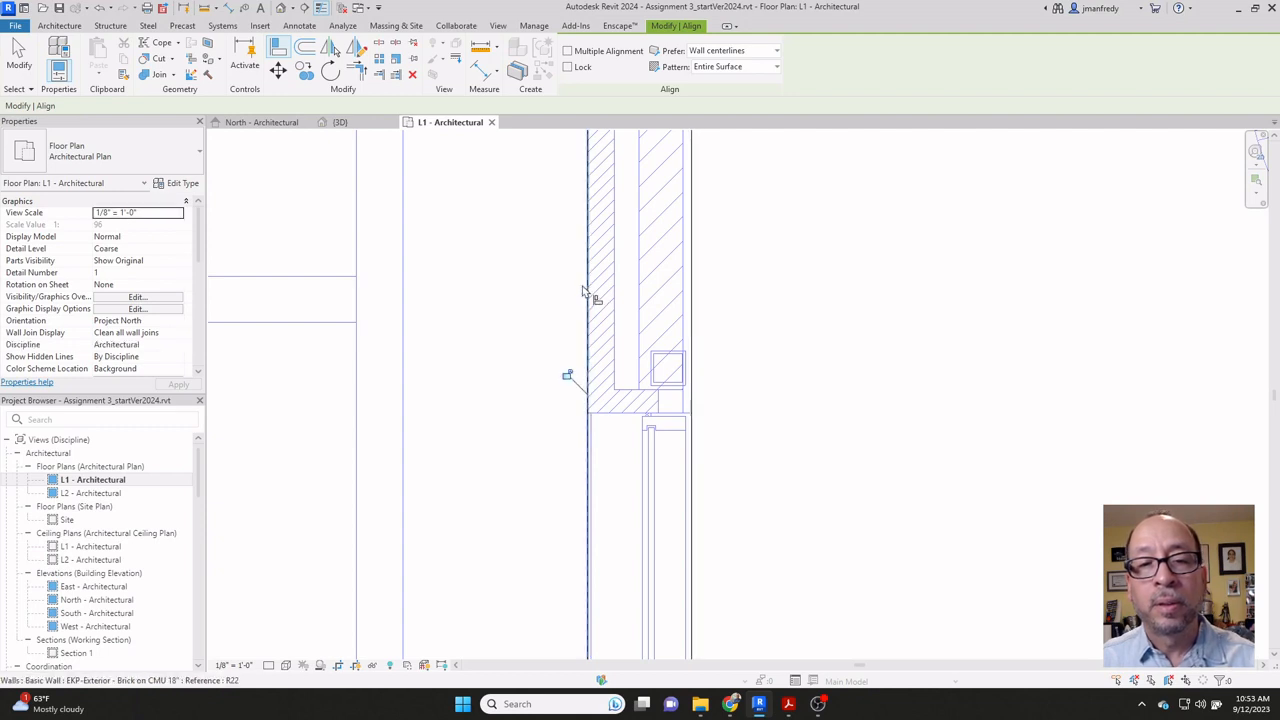
key(Escape)
key(Escape)
Step: Examine how the two placed Window-4 groups line up with the drawn openings and piers along the west wall
scroll(560, 279, down, 5)
middle_drag(657, 534, 666, 389)
scroll(609, 386, up, 2)
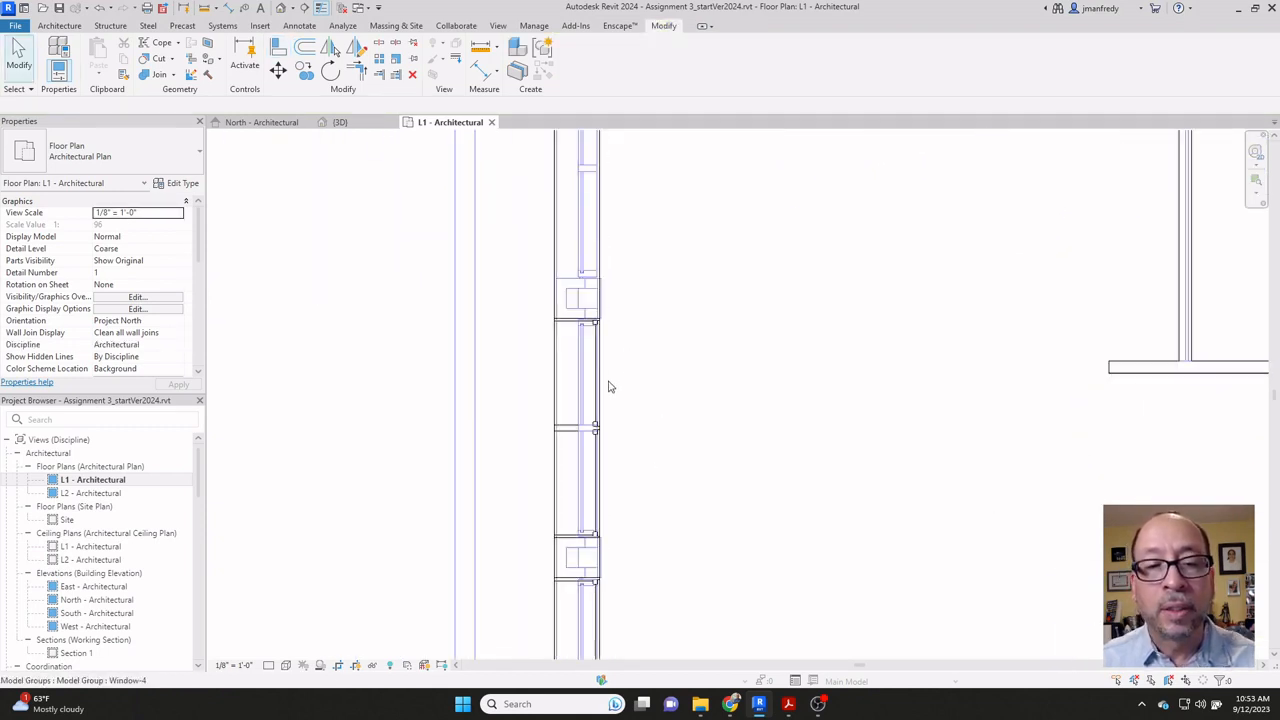
scroll(605, 380, up, 2)
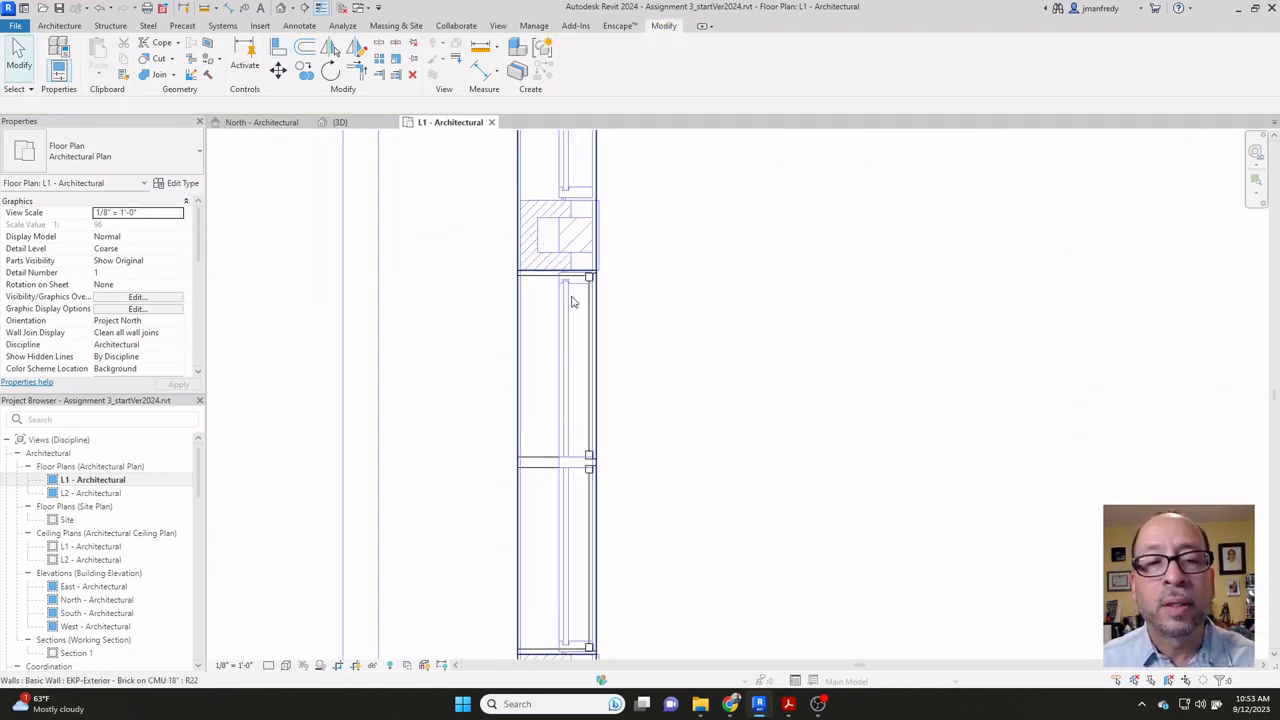
scroll(569, 303, down, 2)
middle_drag(643, 494, 629, 275)
scroll(590, 411, up, 3)
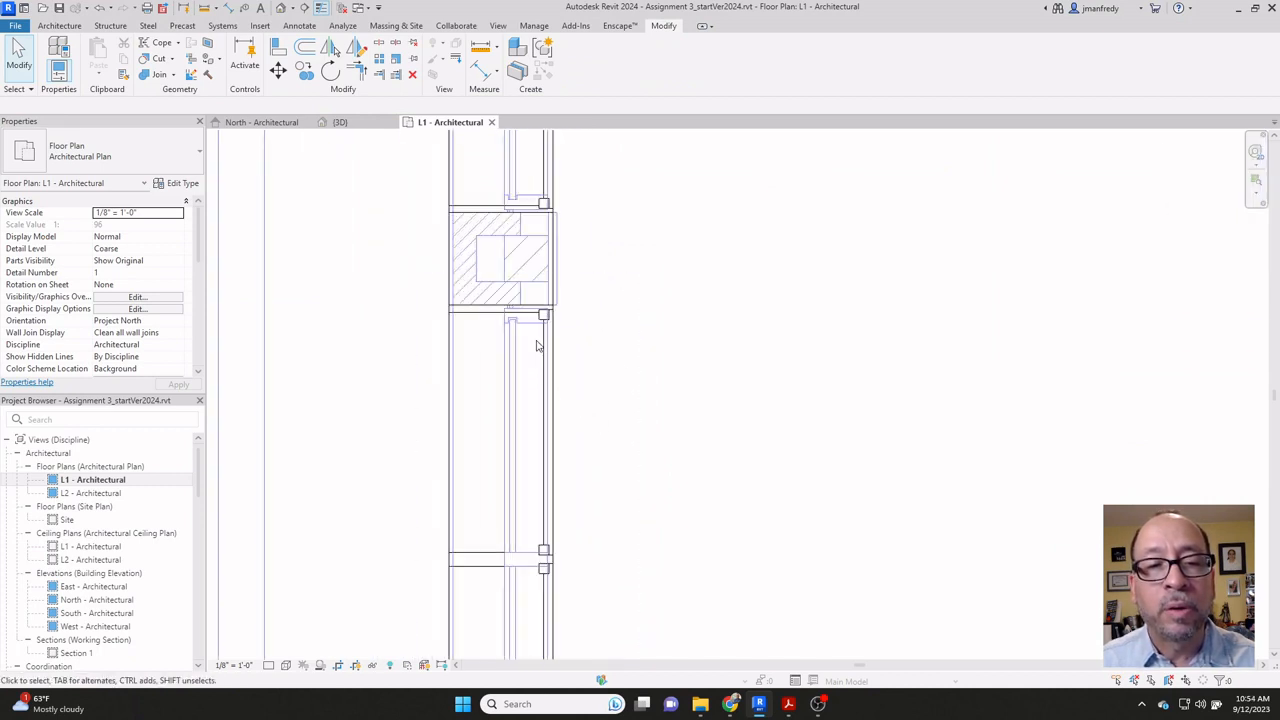
scroll(605, 225, down, 4)
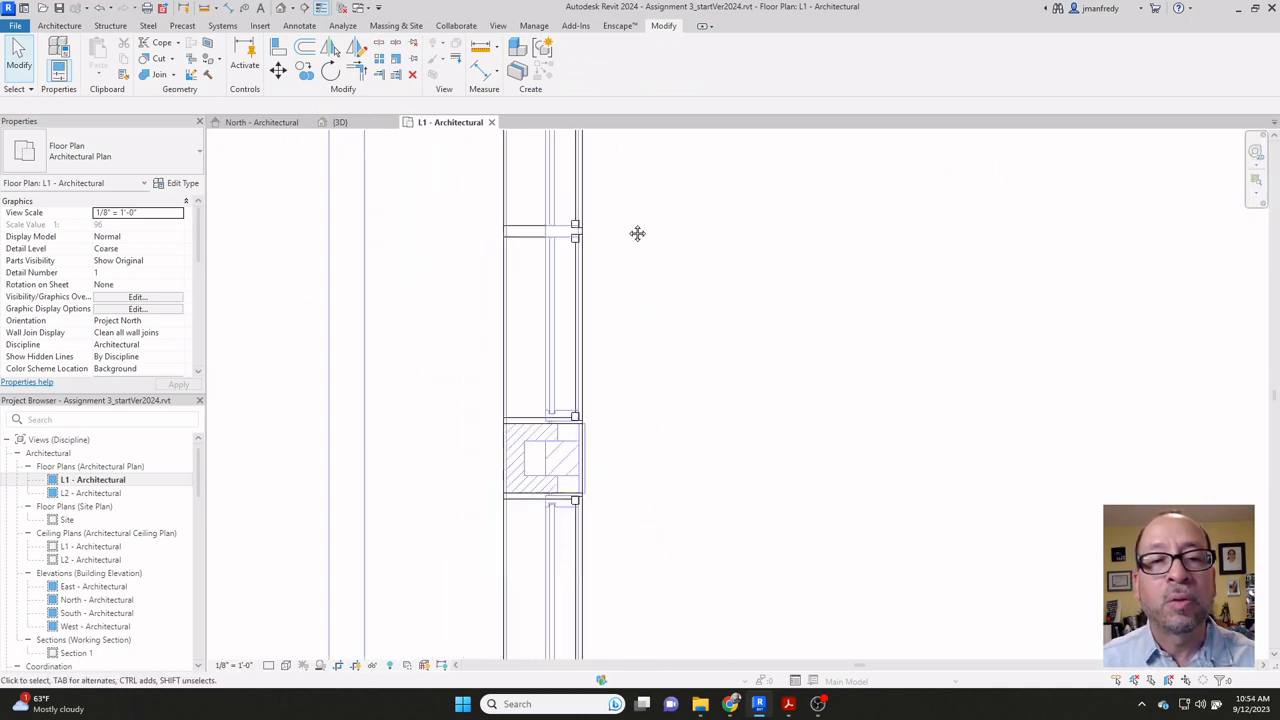
middle_drag(619, 417, 610, 497)
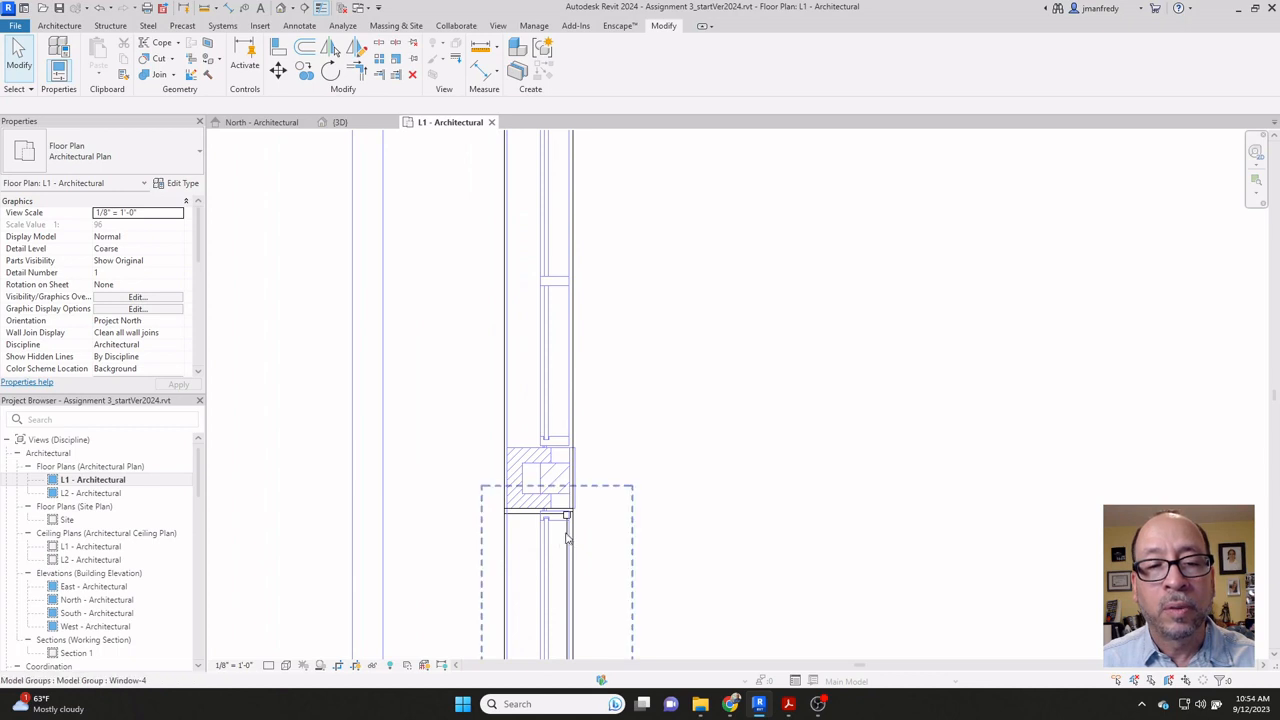
Step: Copy the northern of the two placed Window-4 groups into the empty northernmost opening of the southern west wall
click(566, 538)
click(305, 70)
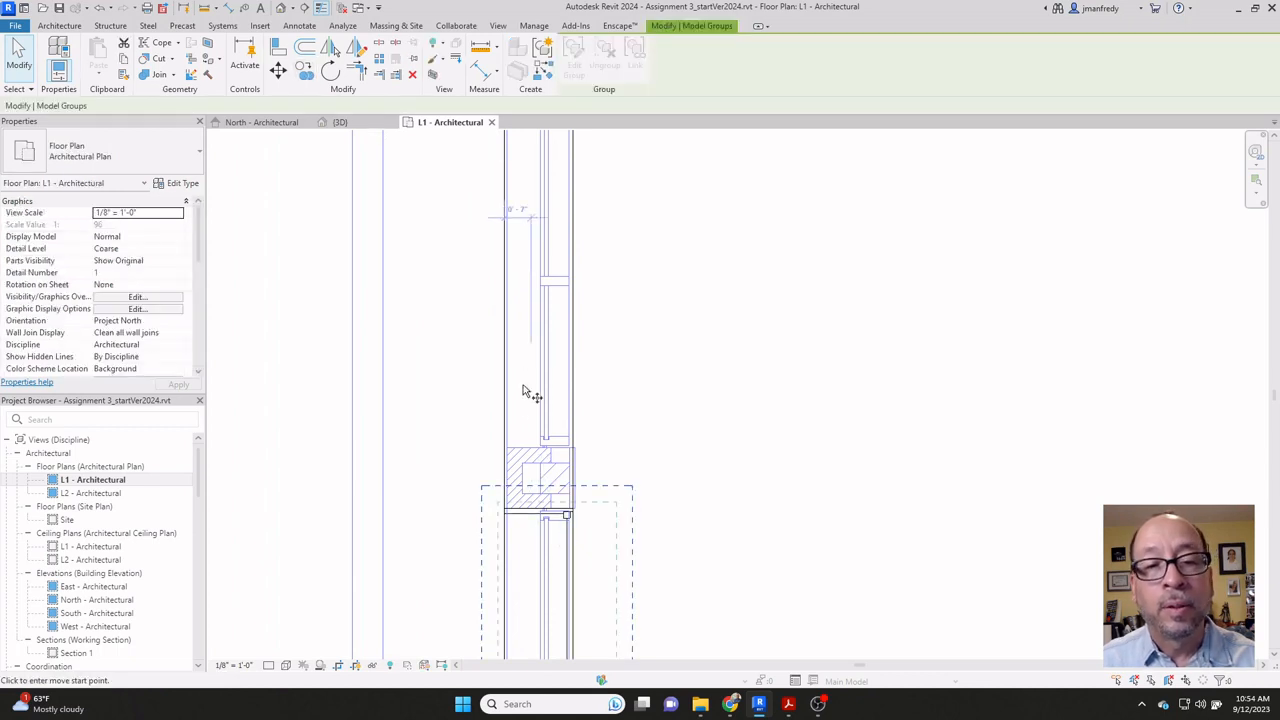
click(505, 449)
middle_drag(506, 224, 511, 318)
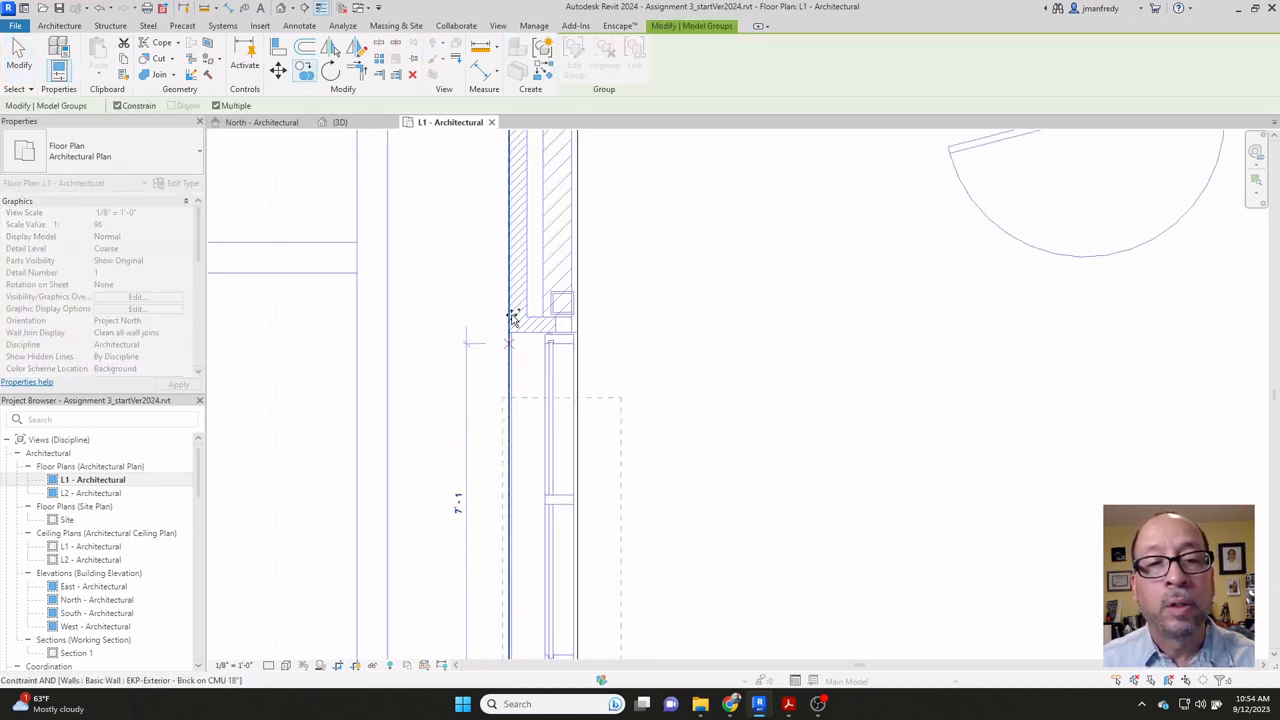
middle_drag(507, 255, 506, 364)
scroll(505, 444, up, 1)
scroll(500, 447, up, 1)
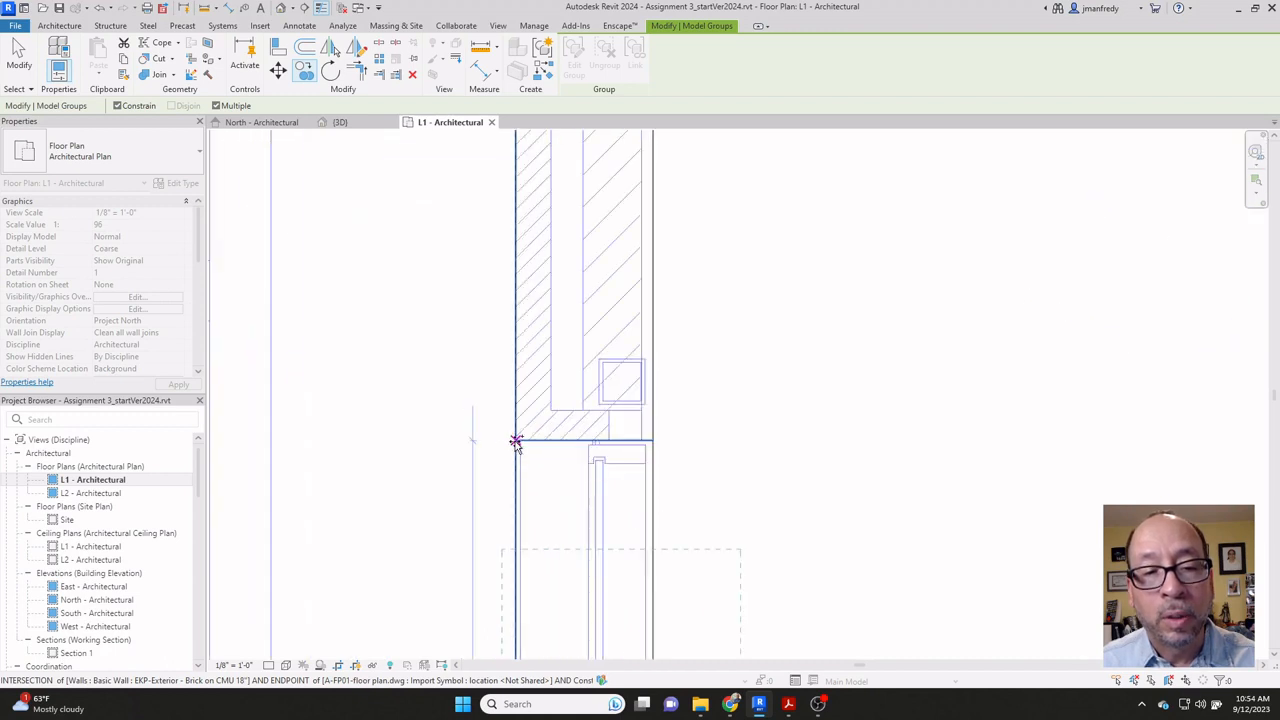
key(Escape)
key(Escape)
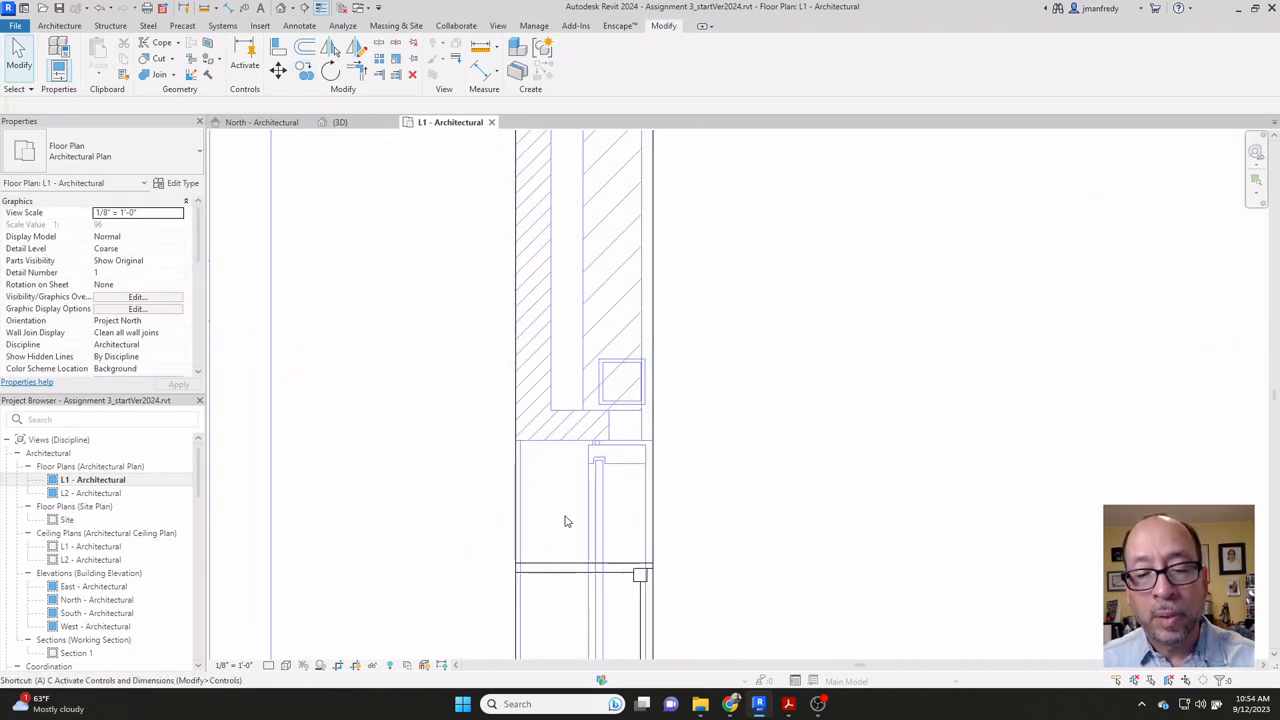
Step: Align the new Window-4 group's north edge with the opening edge in the underlying drawing
key(l)
click(564, 567)
key(Escape)
key(Escape)
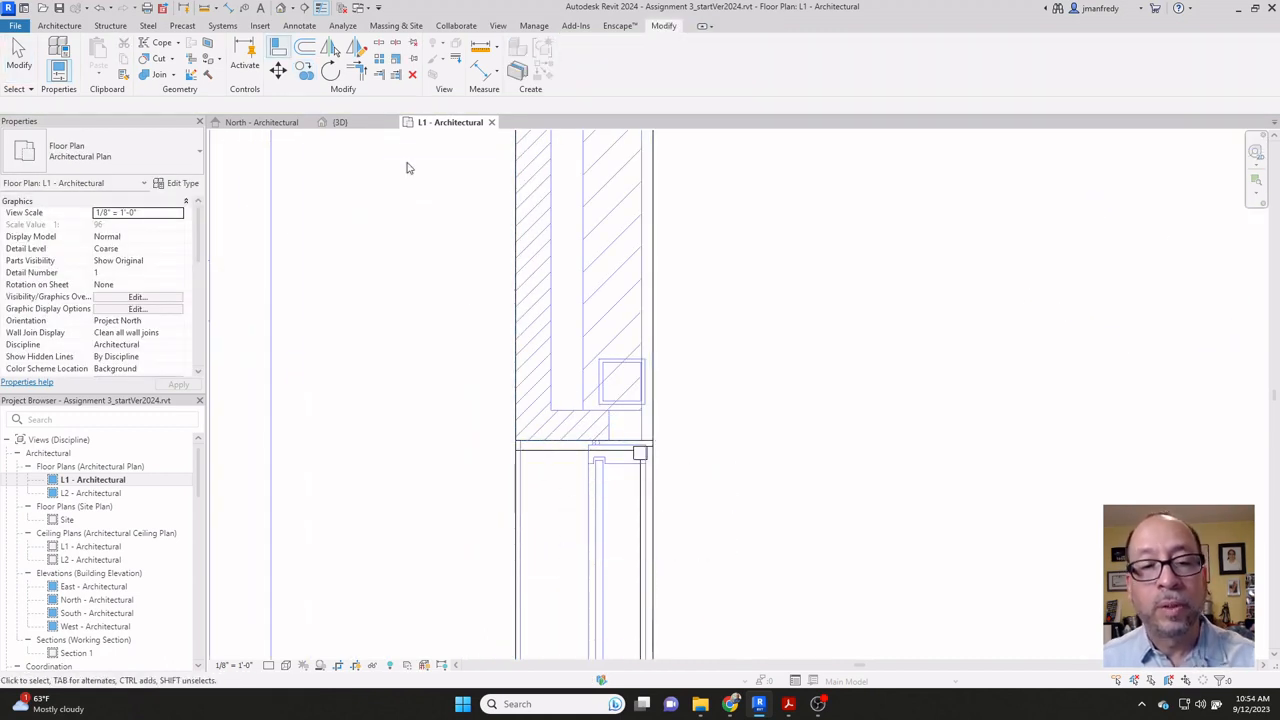
Step: Inspect the Window-4 groups on the west wall in the default 3D view
click(281, 10)
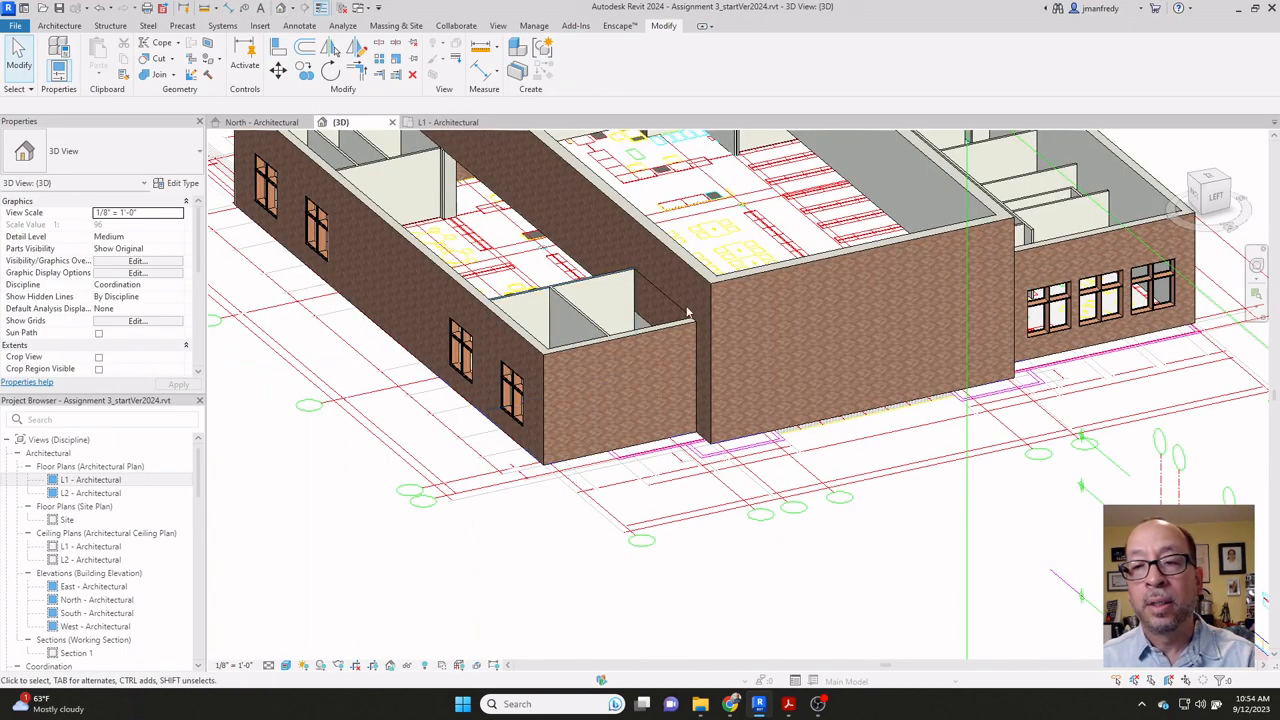
shift+middle_drag(700, 362, 656, 395)
middle_drag(682, 383, 703, 348)
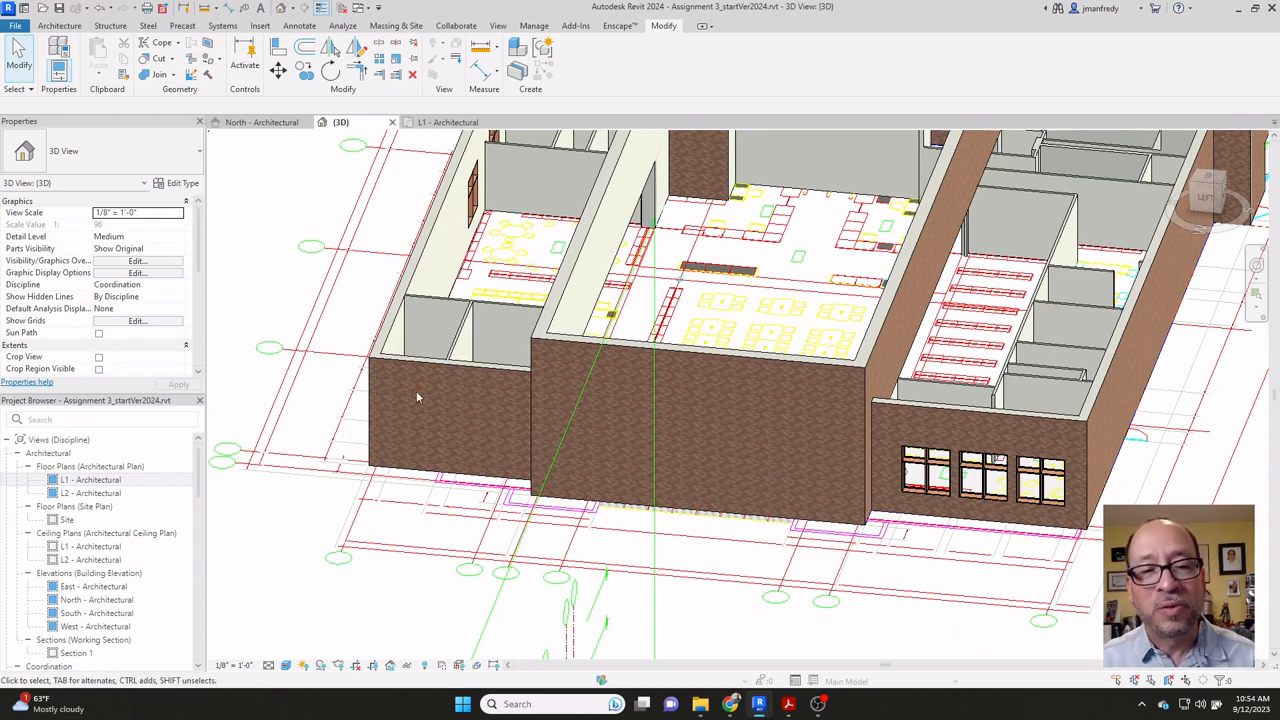
Step: In the L1 architectural plan, select the two southernmost Window-4 groups on the west wall
double_click(90, 480)
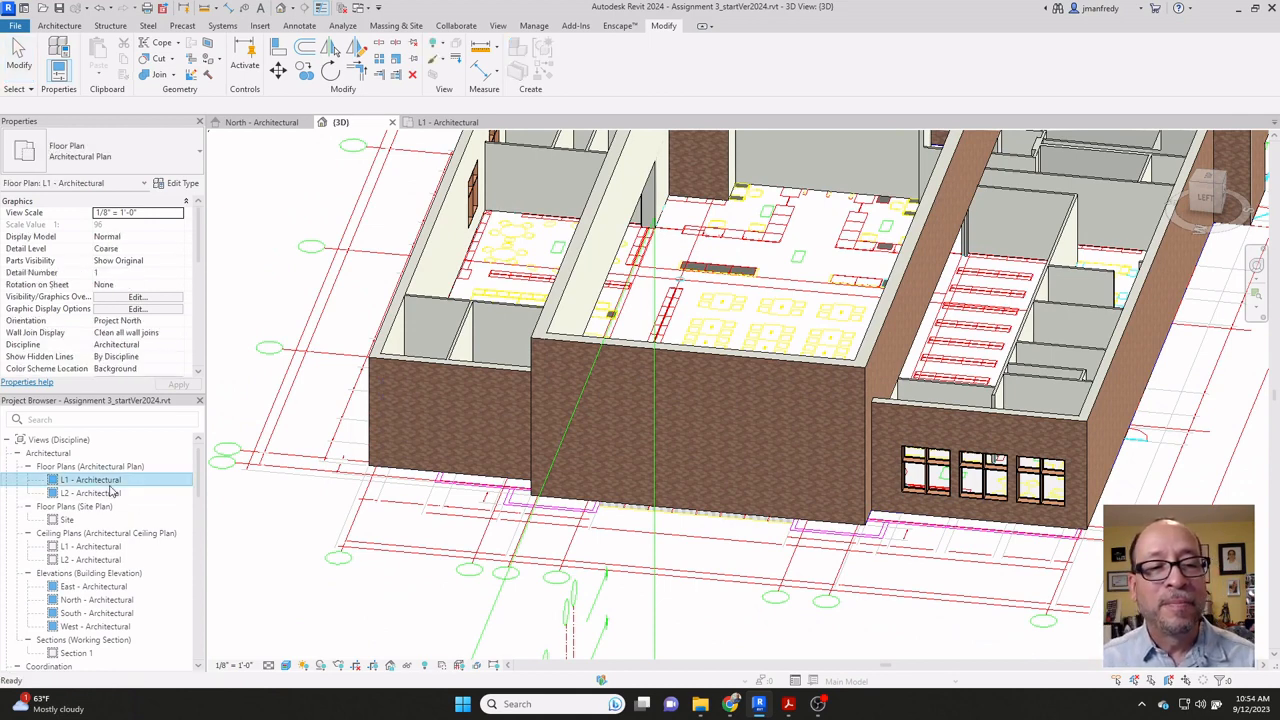
scroll(538, 412, down, 6)
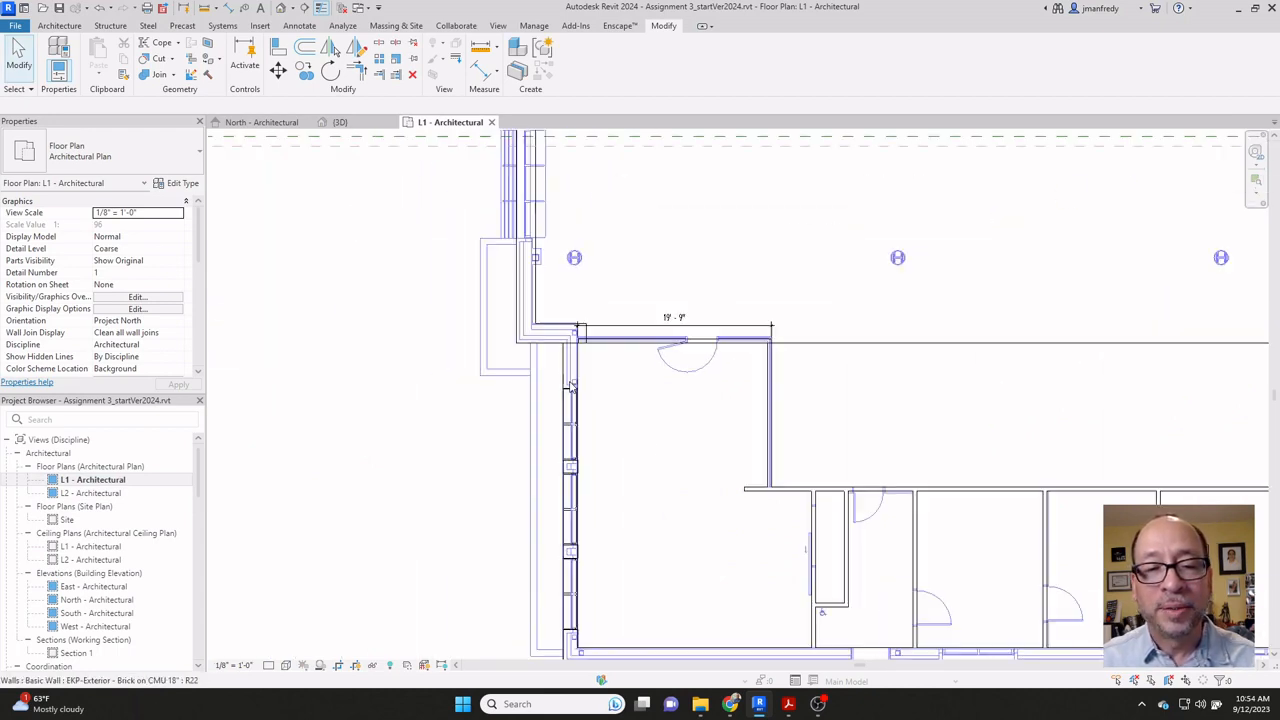
click(578, 440)
ctrl+click(578, 525)
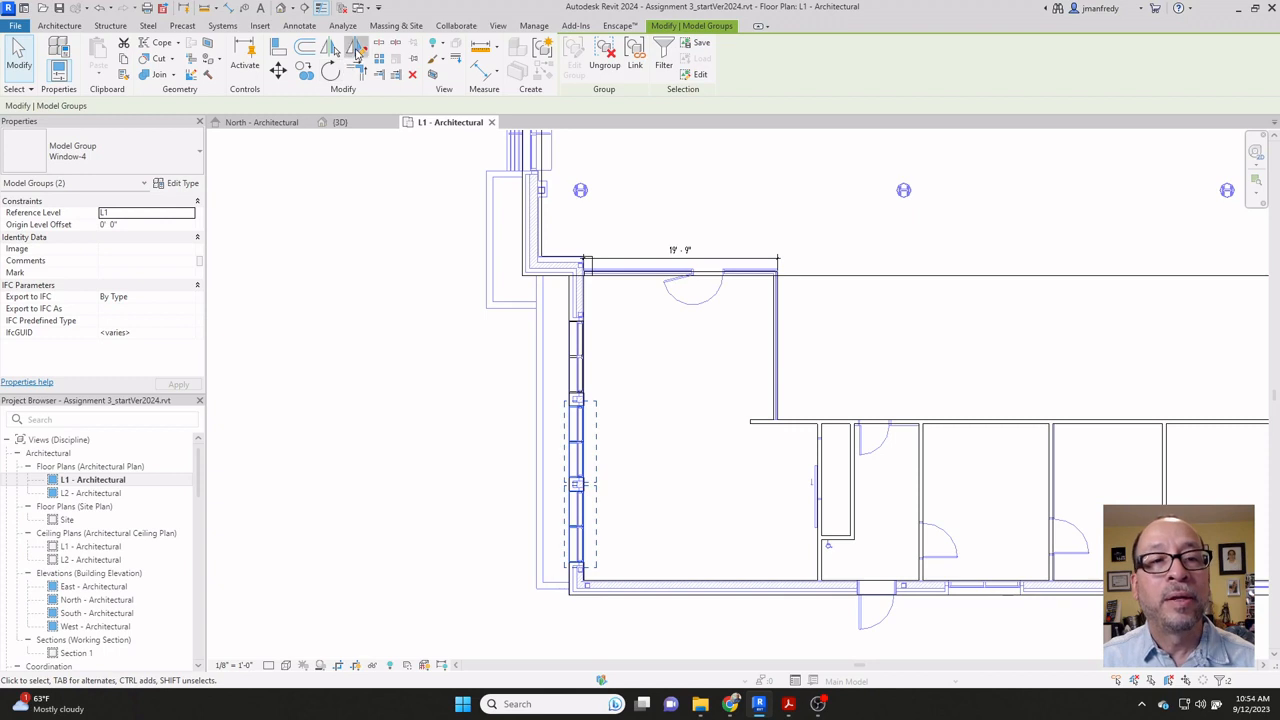
click(357, 48)
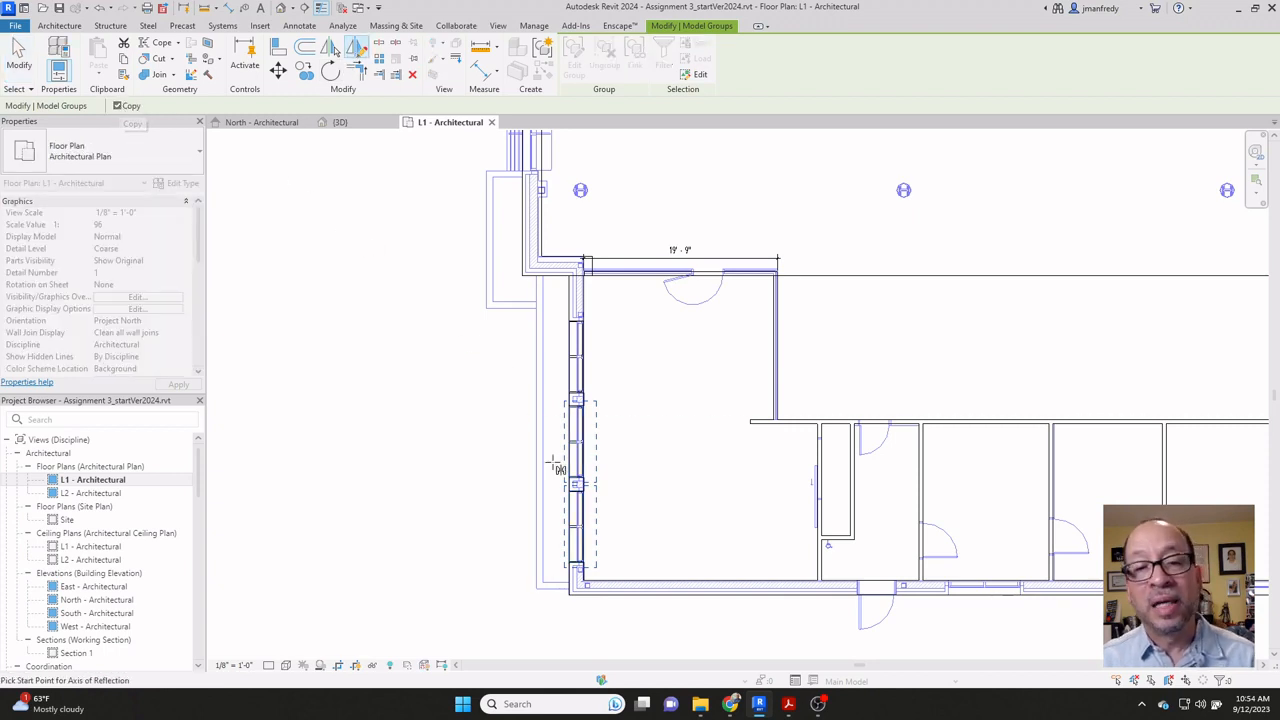
middle_drag(606, 373, 618, 472)
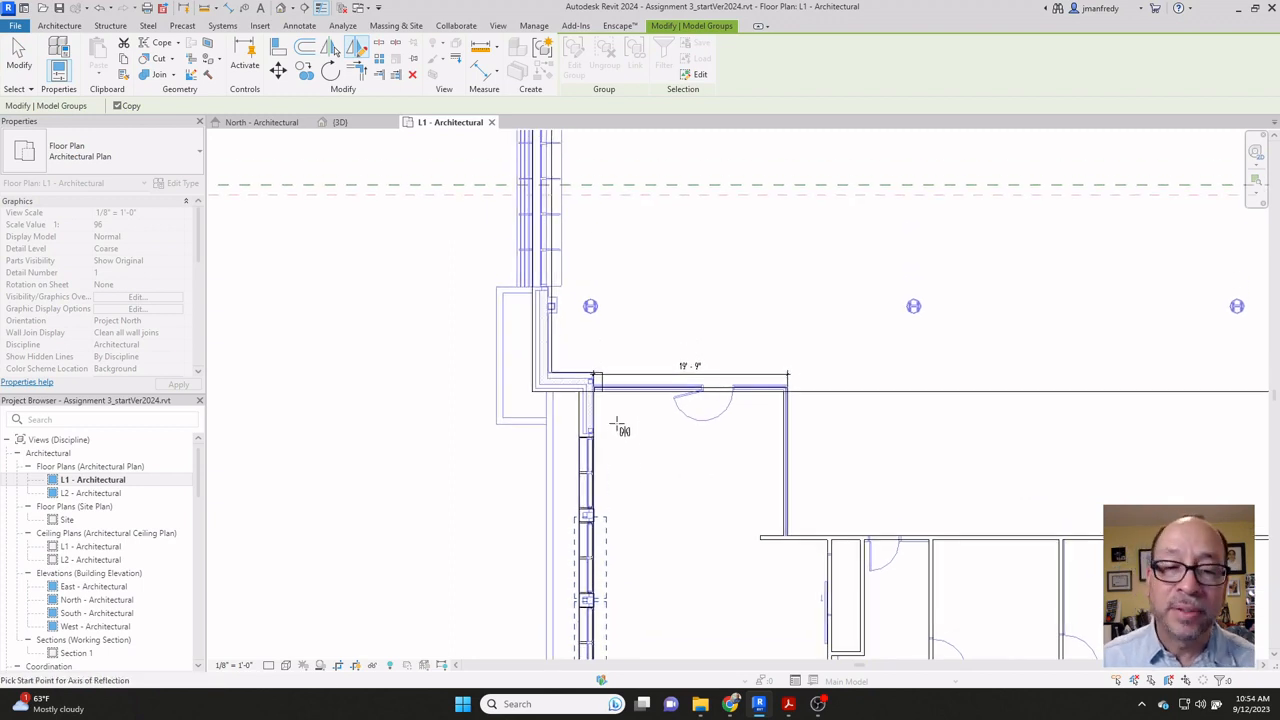
scroll(618, 428, down, 2)
Step: Copy the two selected Window-4 groups to the window openings in the northern section of the west wall, using an outer opening corner as base point
click(305, 72)
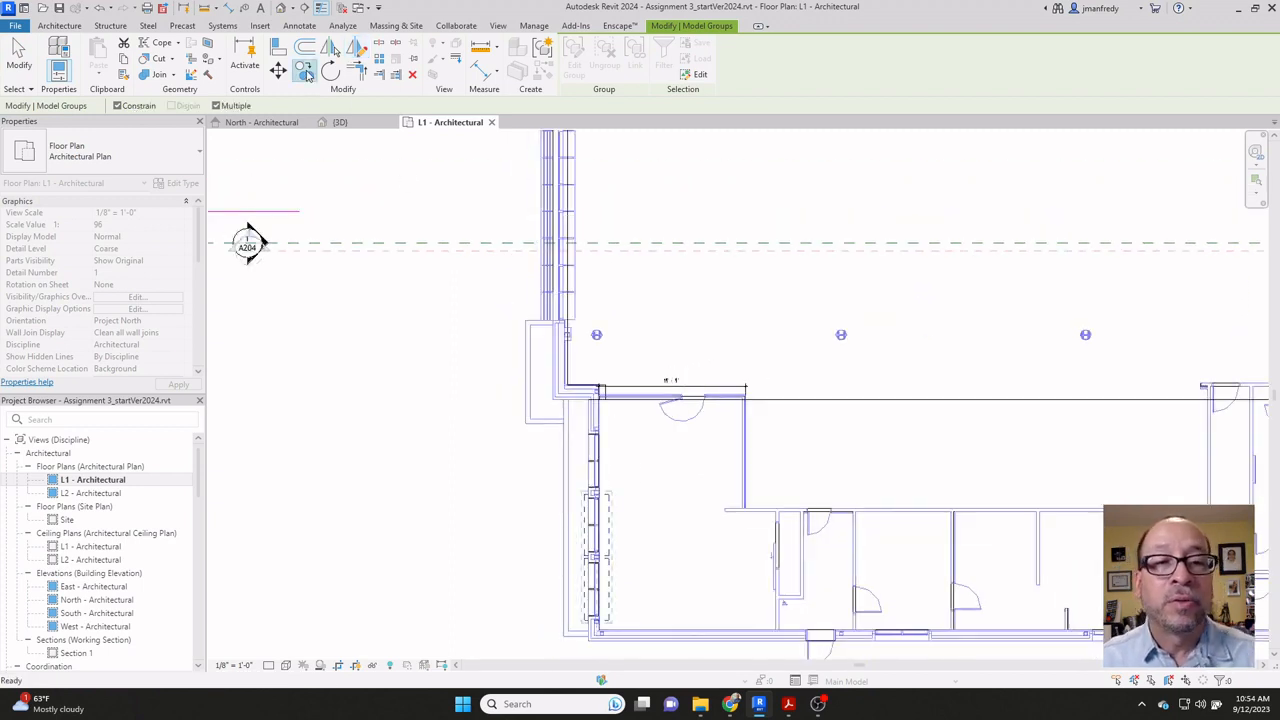
scroll(608, 452, up, 6)
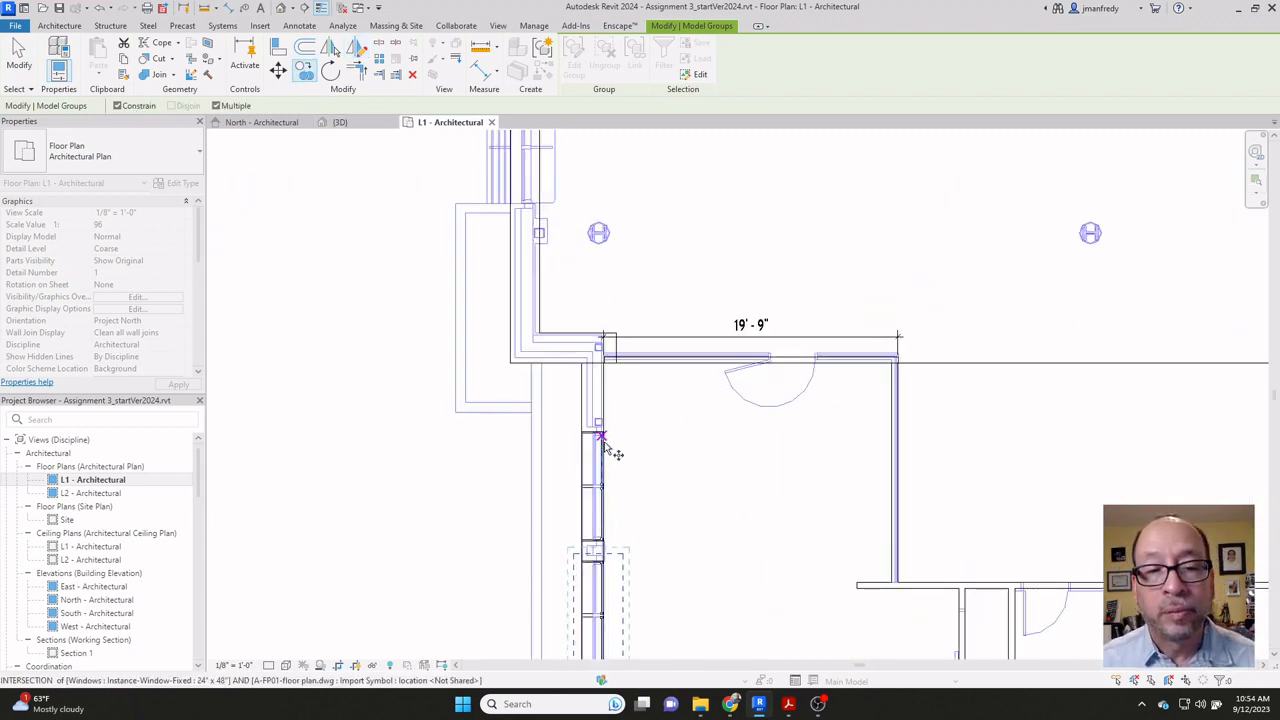
scroll(600, 606, up, 3)
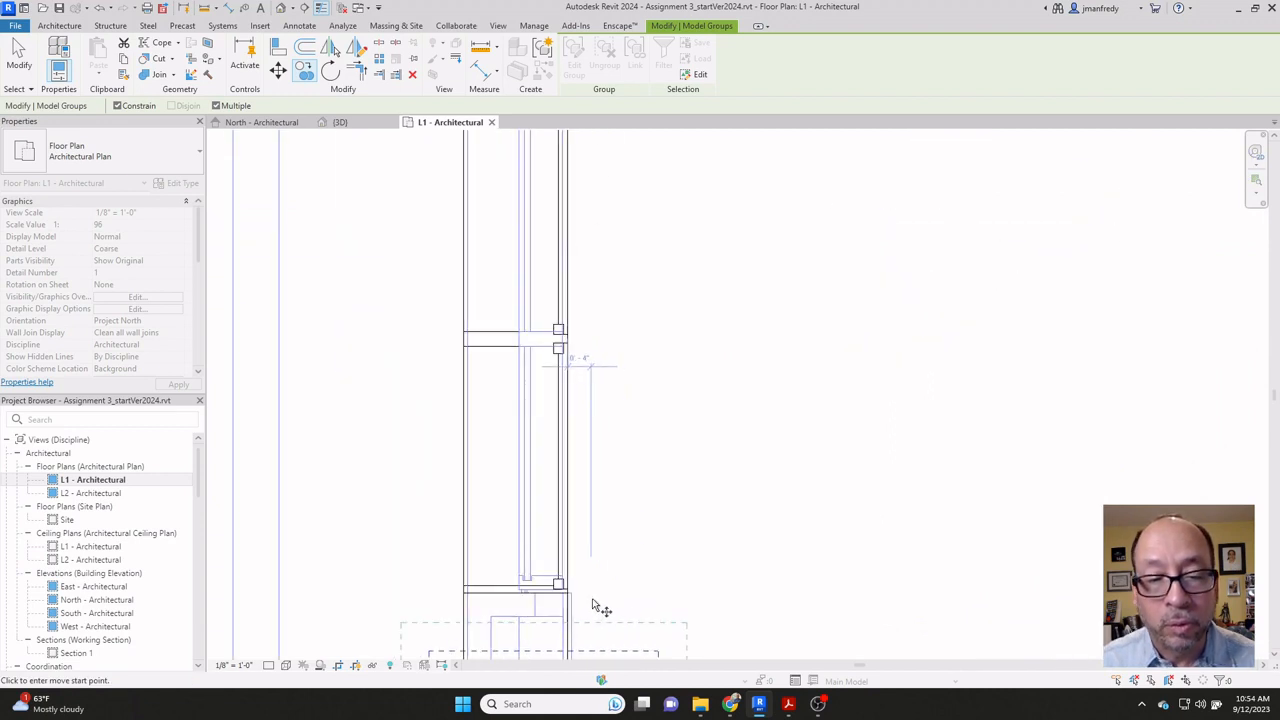
click(463, 591)
scroll(479, 423, down, 5)
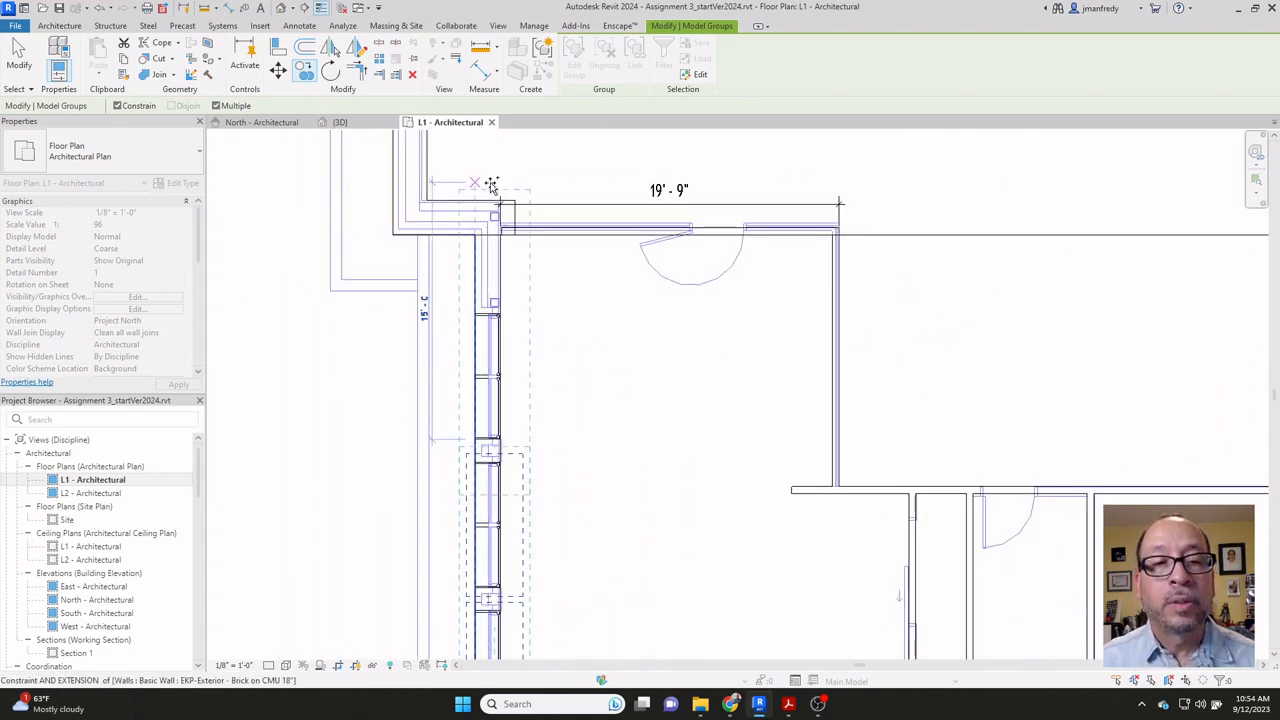
middle_drag(491, 180, 463, 524)
middle_drag(456, 228, 514, 528)
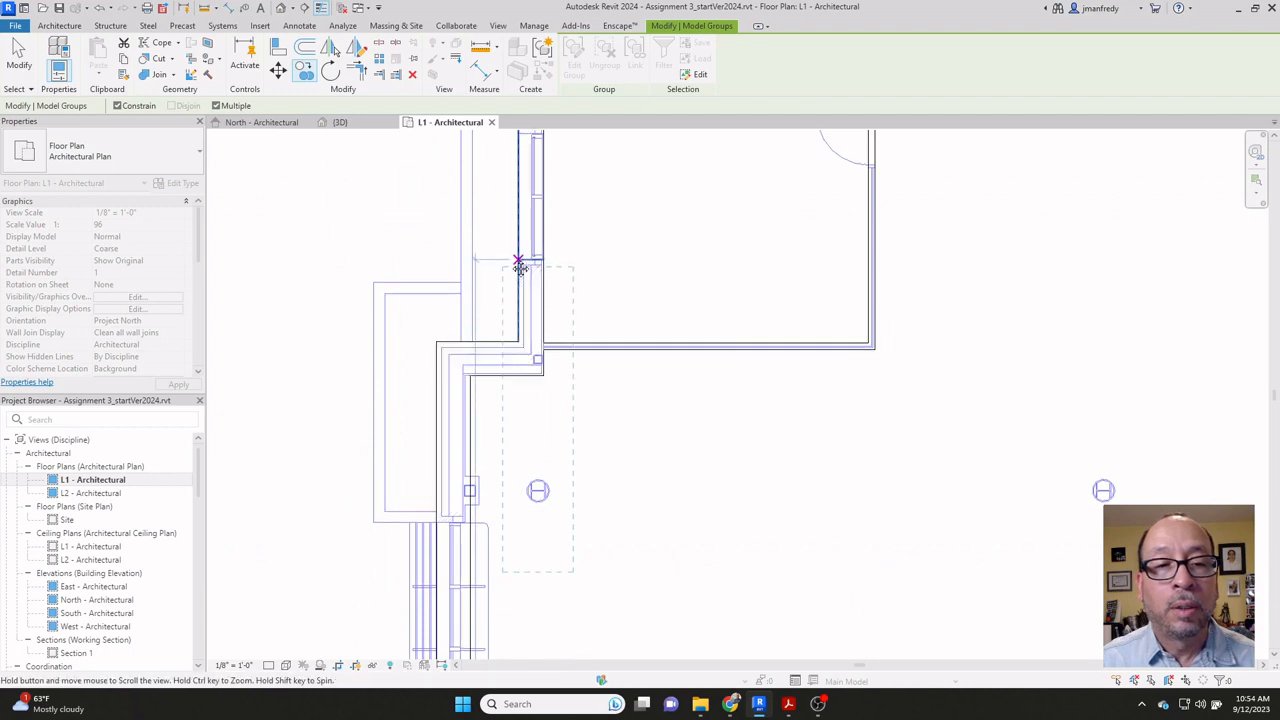
middle_drag(512, 222, 464, 487)
scroll(447, 238, up, 2)
scroll(472, 227, up, 4)
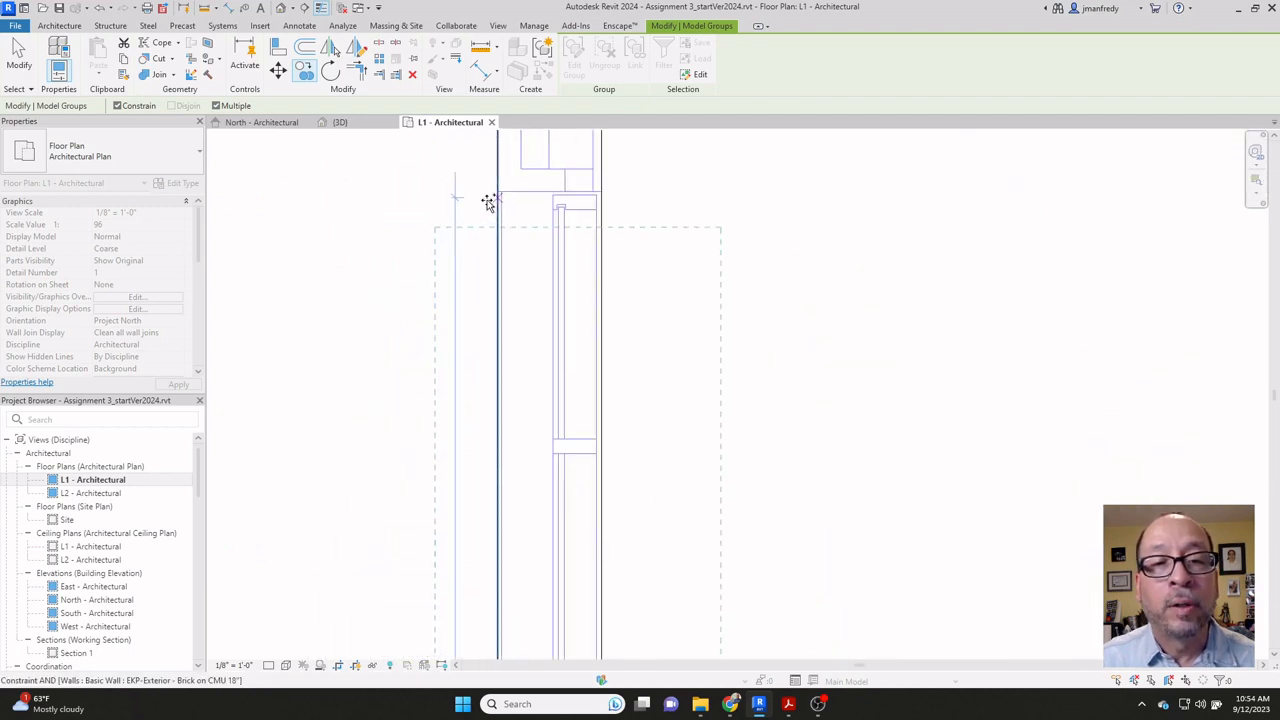
click(480, 204)
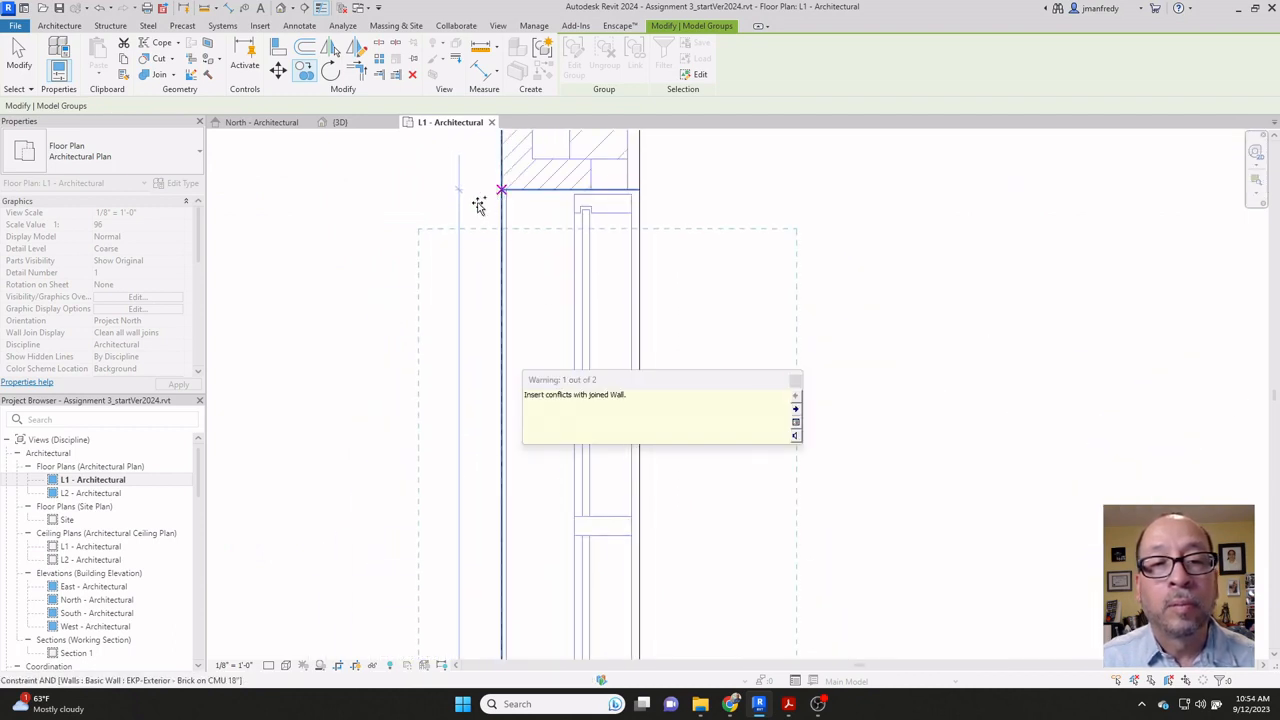
key(Escape)
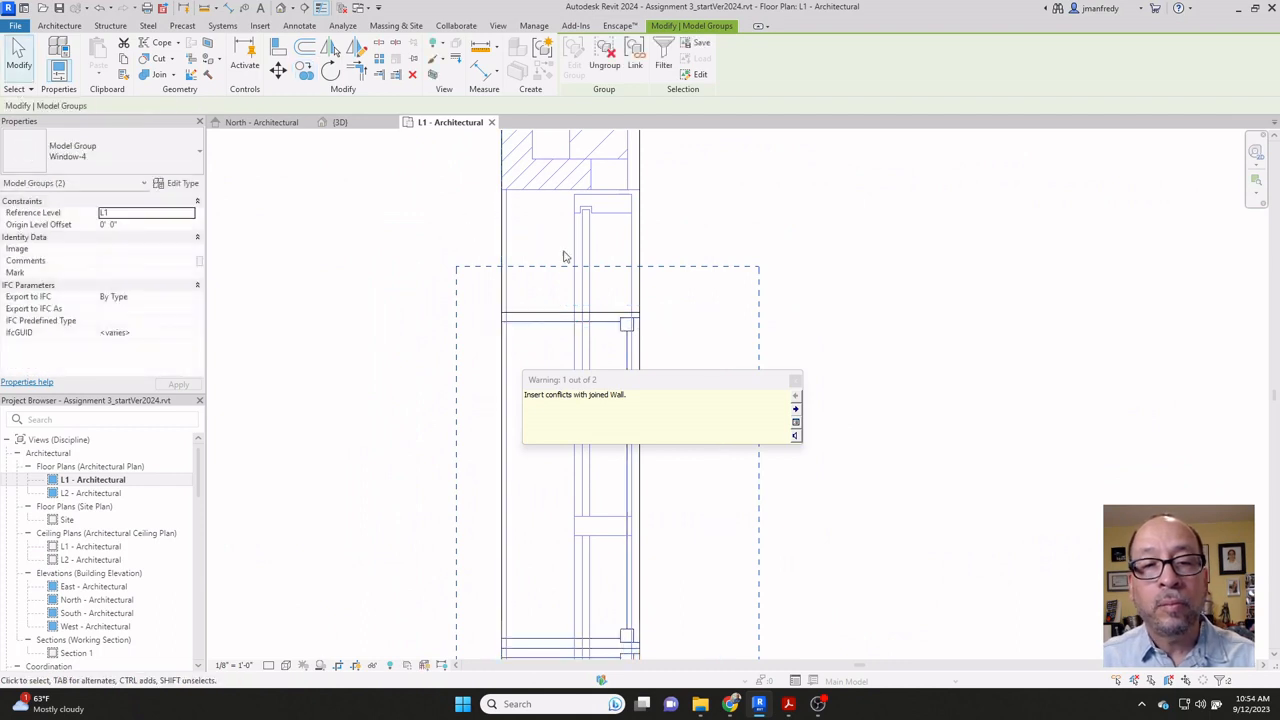
Step: Align the north edge of the copied Window-4 group with the opening edge in the underlying drawing and check the neighbouring openings
key(a)
key(l)
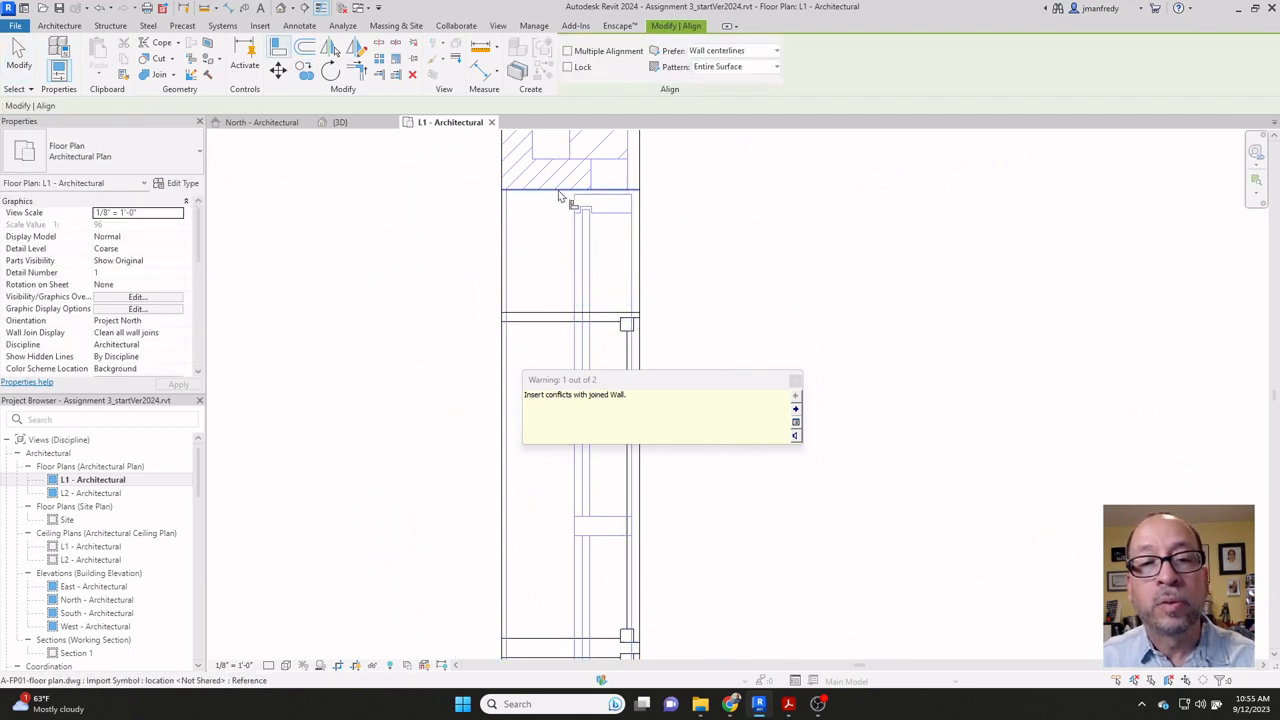
click(571, 190)
click(558, 313)
scroll(663, 303, down, 1)
middle_drag(709, 531, 686, 283)
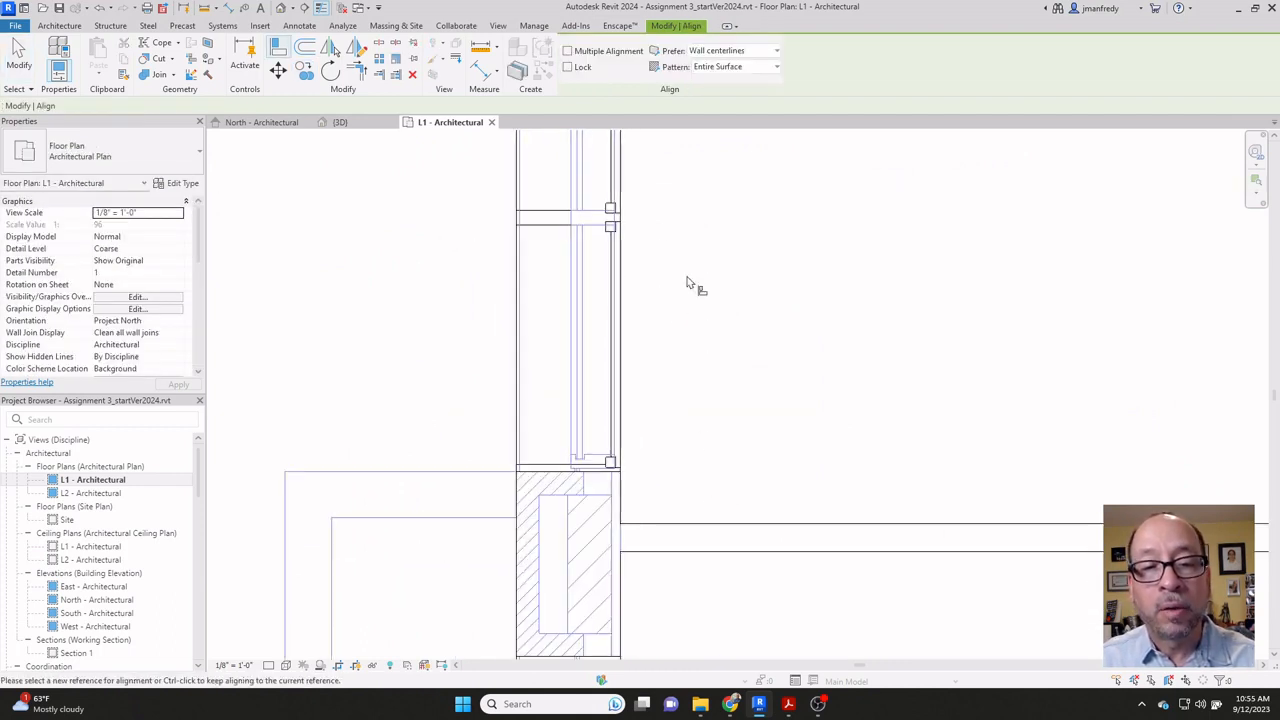
middle_drag(641, 491, 667, 326)
middle_drag(663, 443, 671, 368)
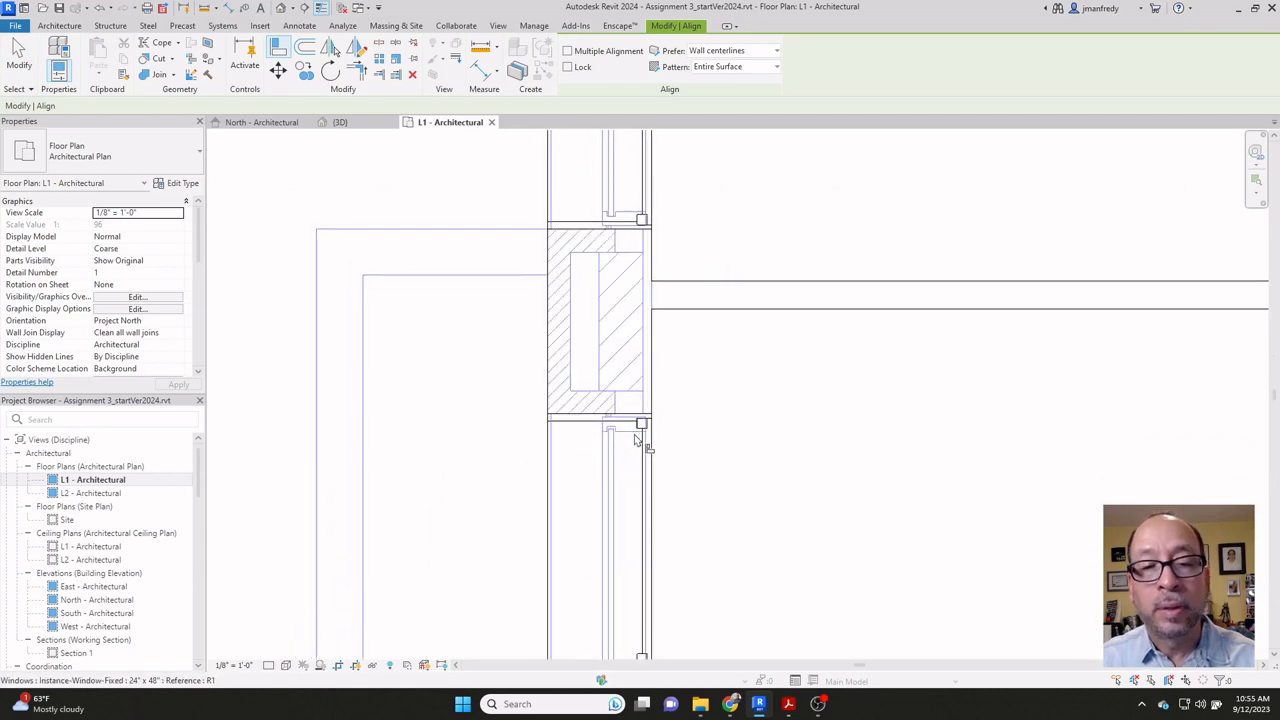
key(Escape)
key(Escape)
Step: Examine the west wall's windows in the default 3D view and compare the building with the imported elevation drawings from several sides
click(289, 10)
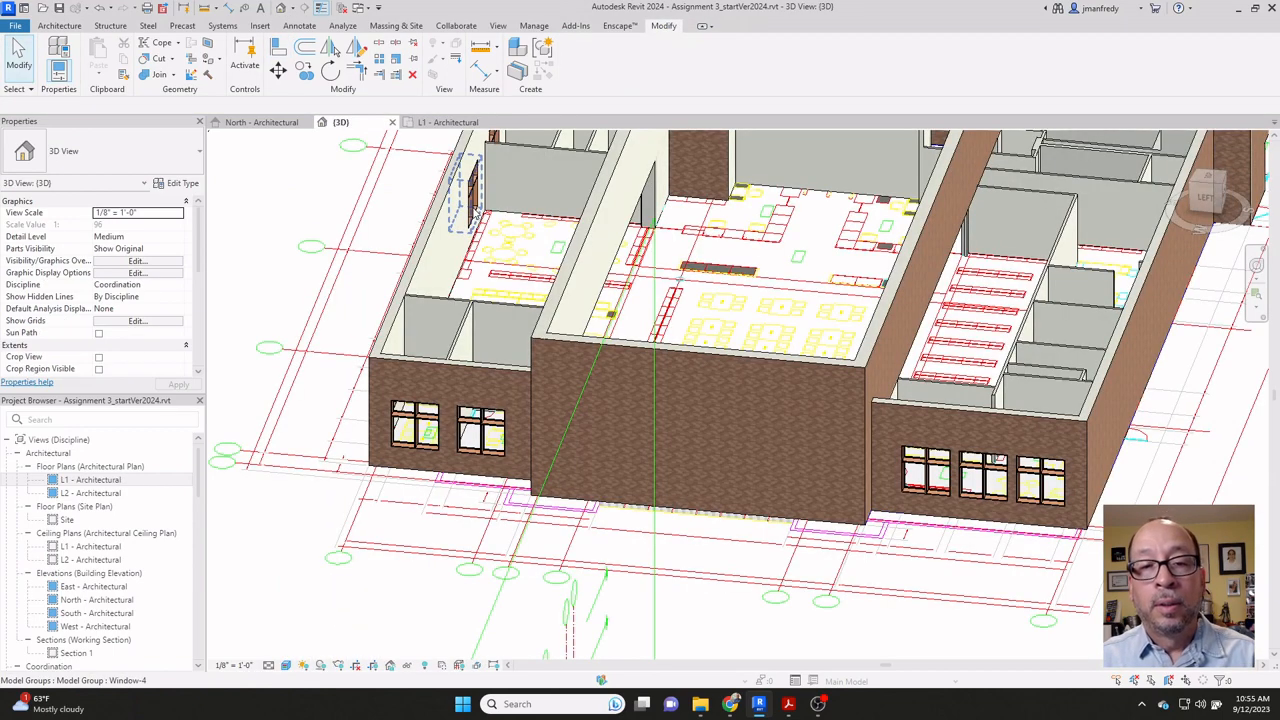
shift+middle_drag(707, 417, 675, 420)
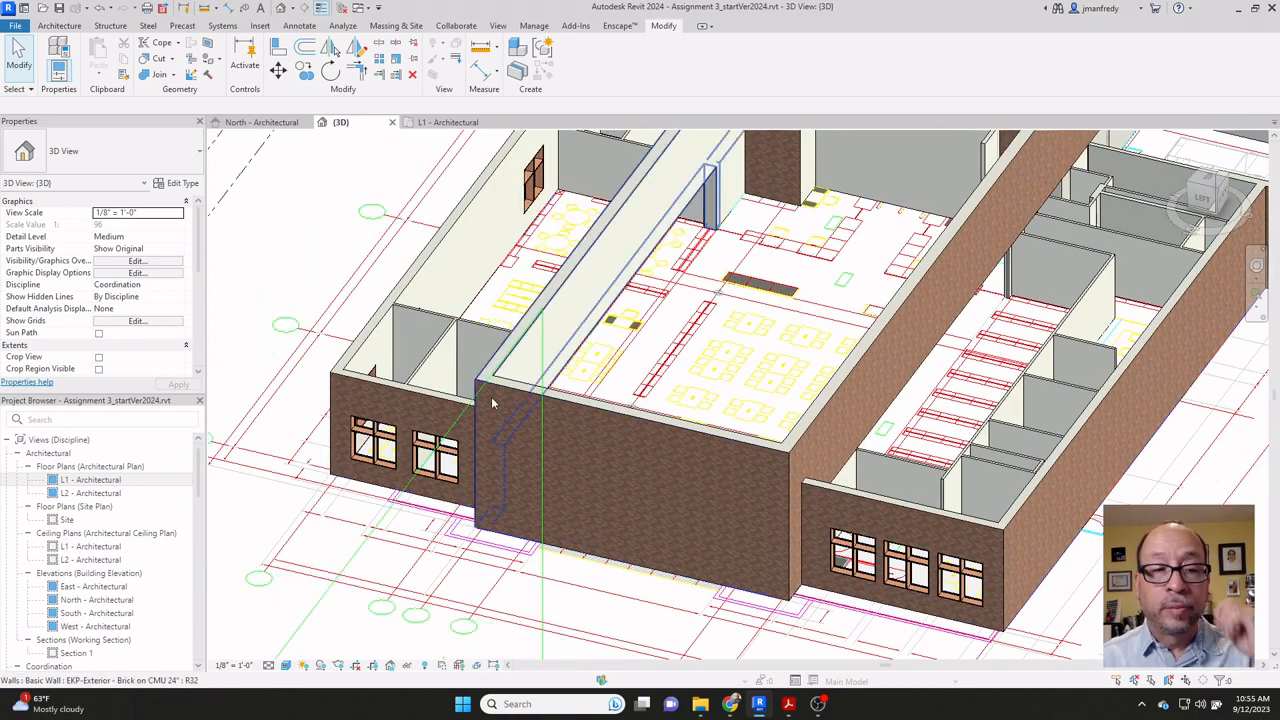
double_click(112, 481)
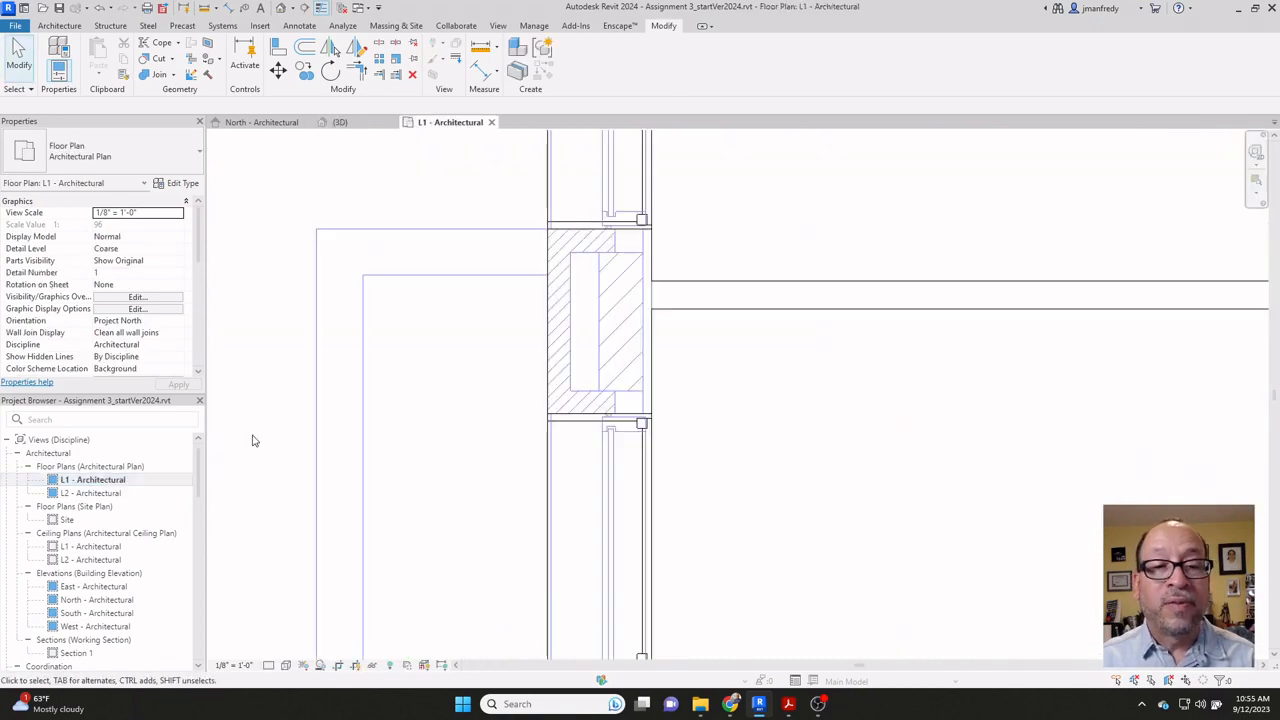
click(281, 8)
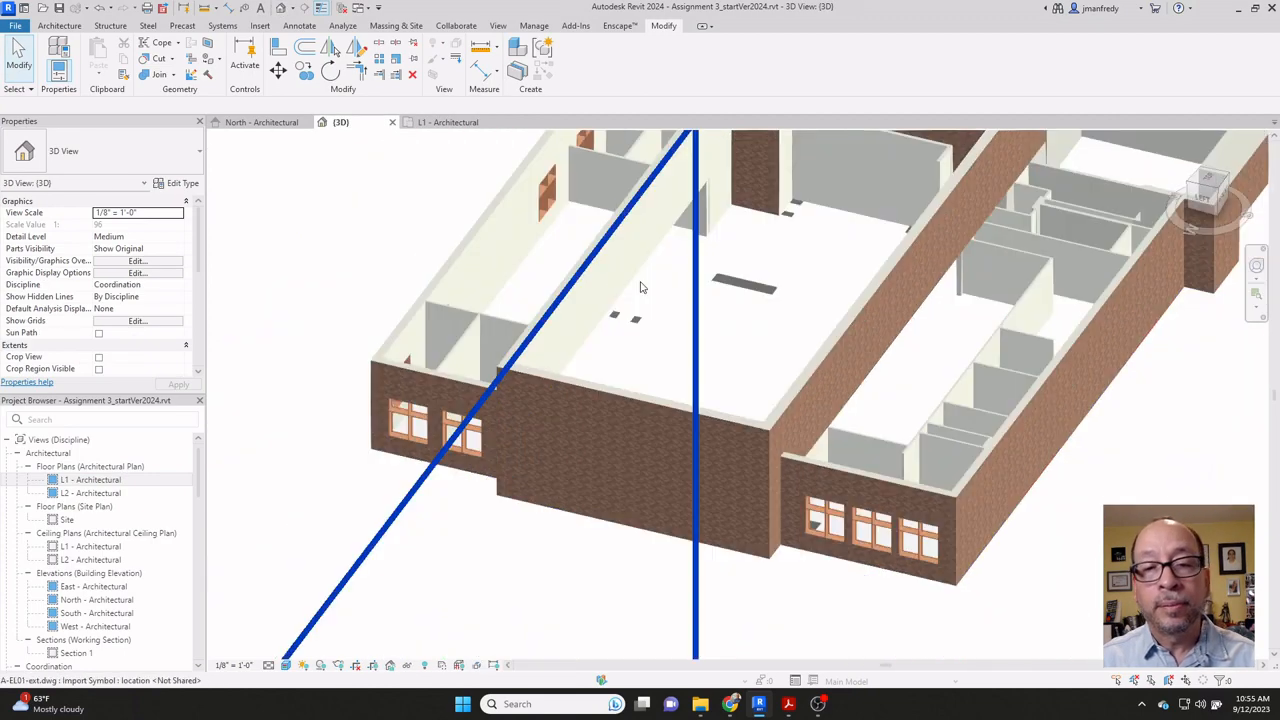
scroll(643, 287, down, 4)
shift+middle_drag(580, 418, 851, 397)
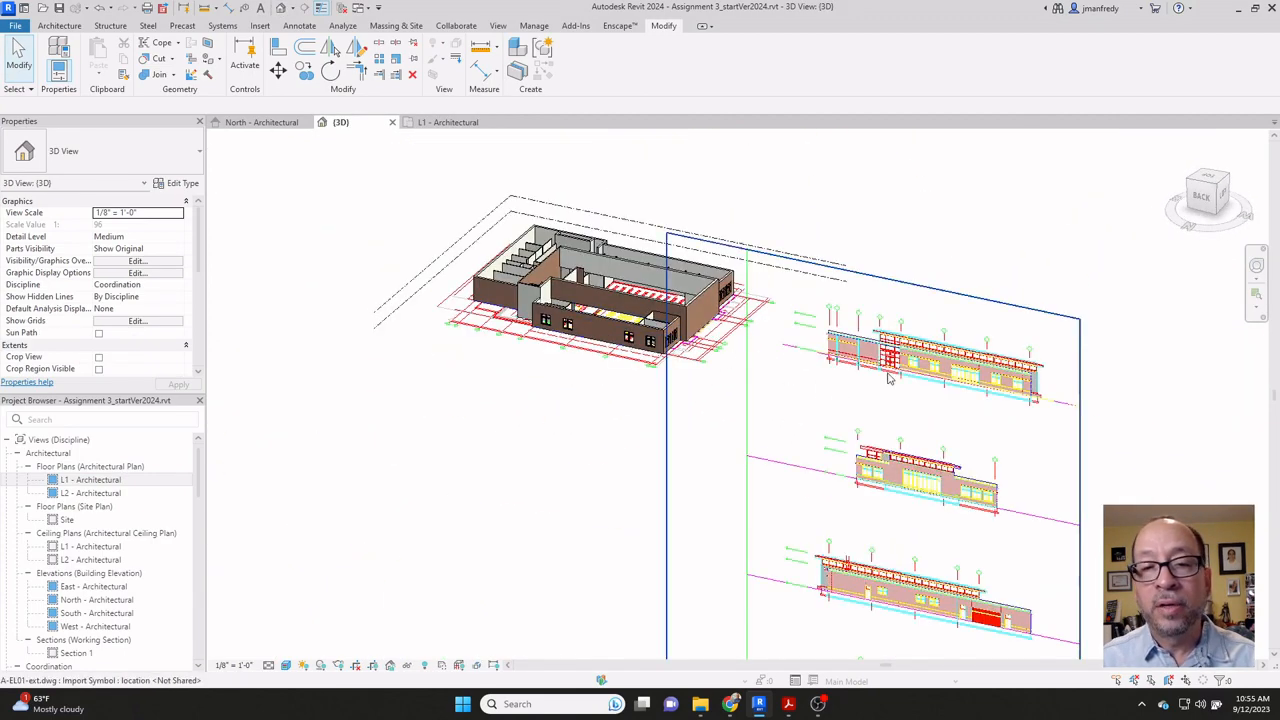
shift+middle_drag(634, 403, 669, 409)
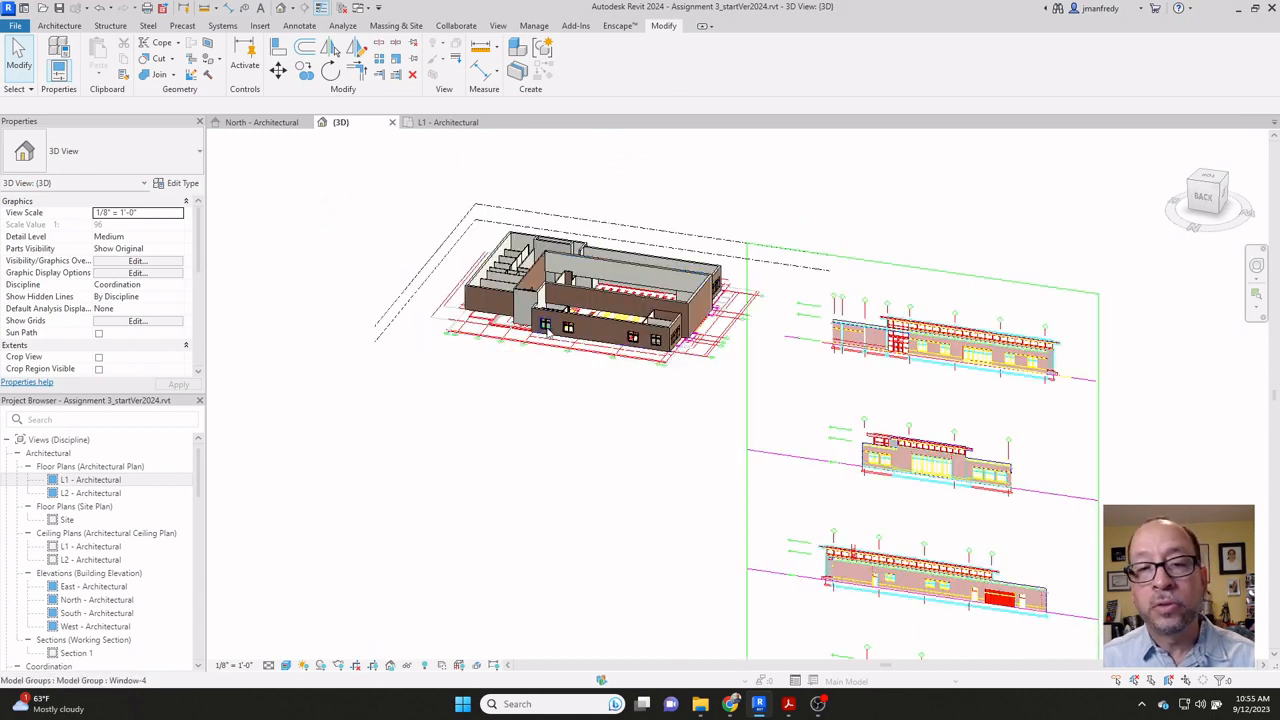
shift+middle_drag(640, 340, 406, 317)
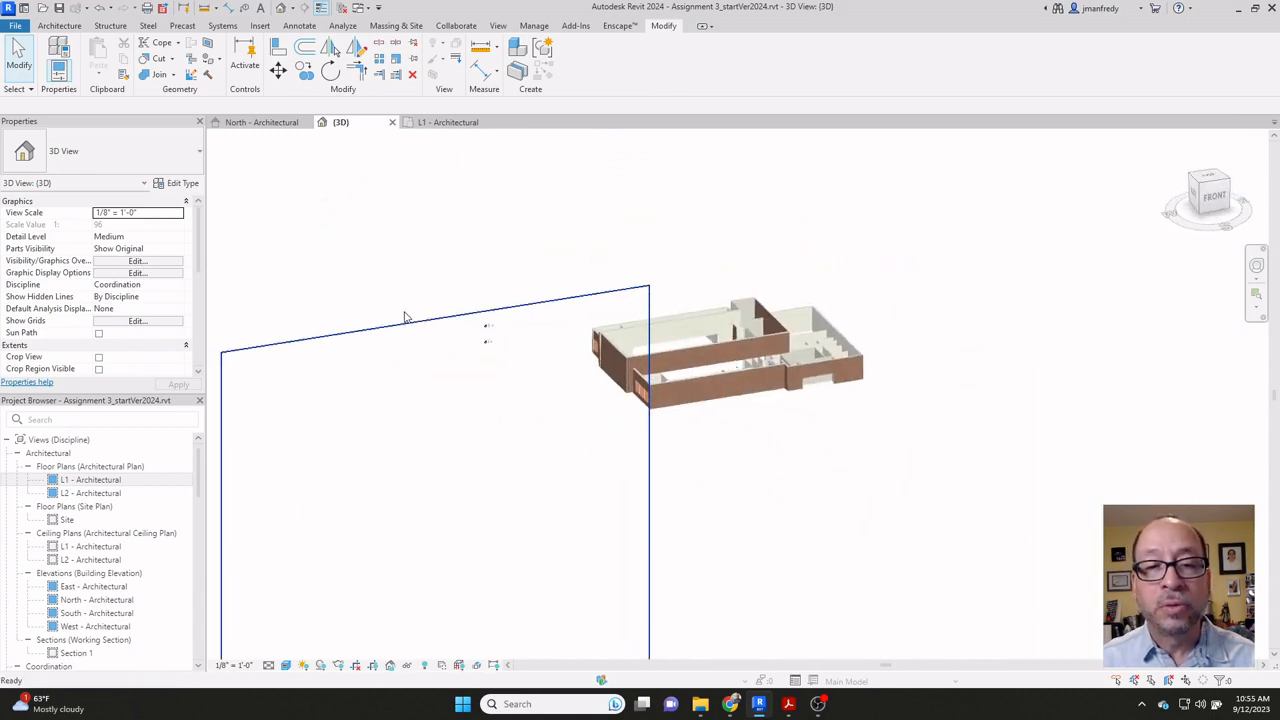
shift+middle_drag(715, 393, 798, 323)
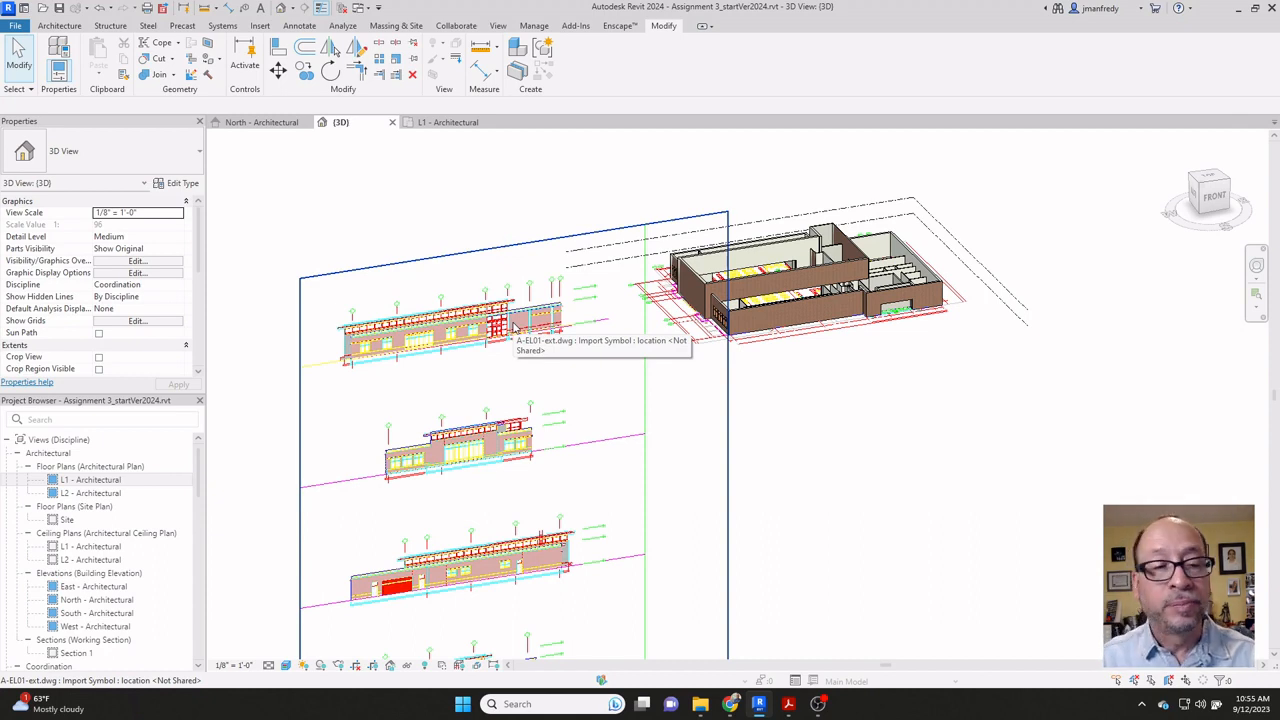
Step: In the South elevation, move the A-EL01-ext.dwg drawing upward so its south elevation sits closer to the building's level
double_click(99, 612)
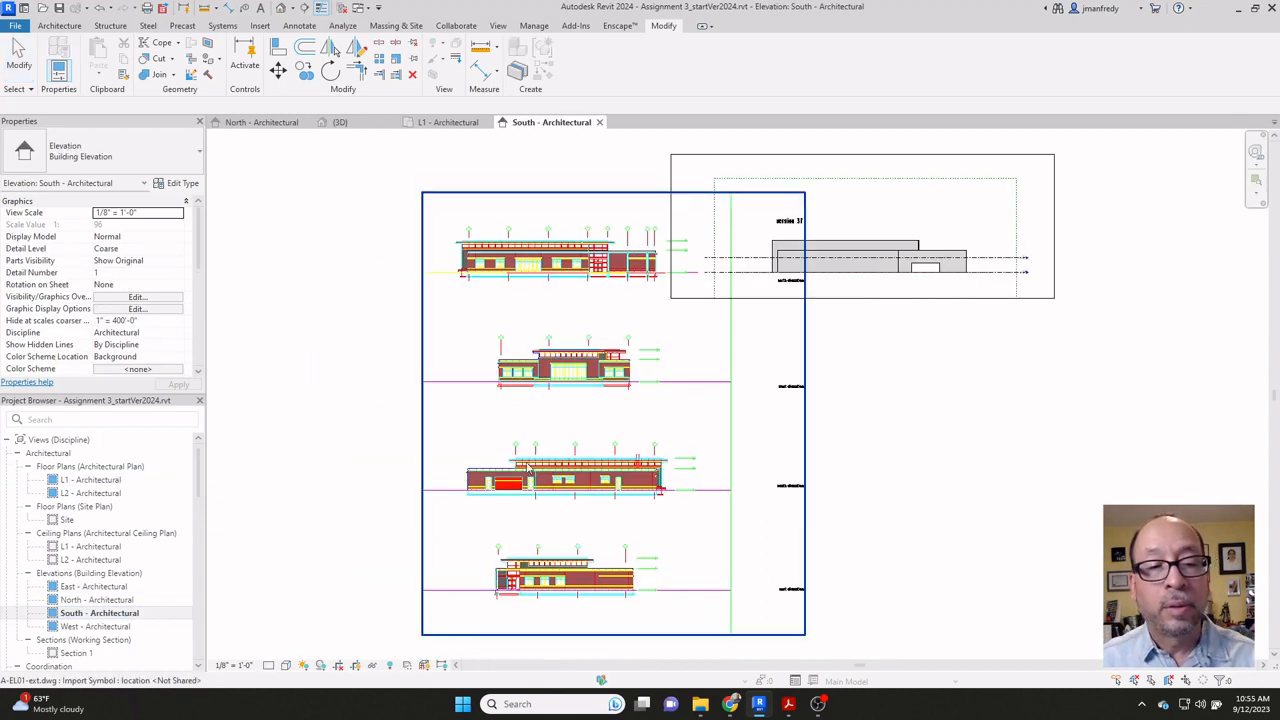
click(630, 388)
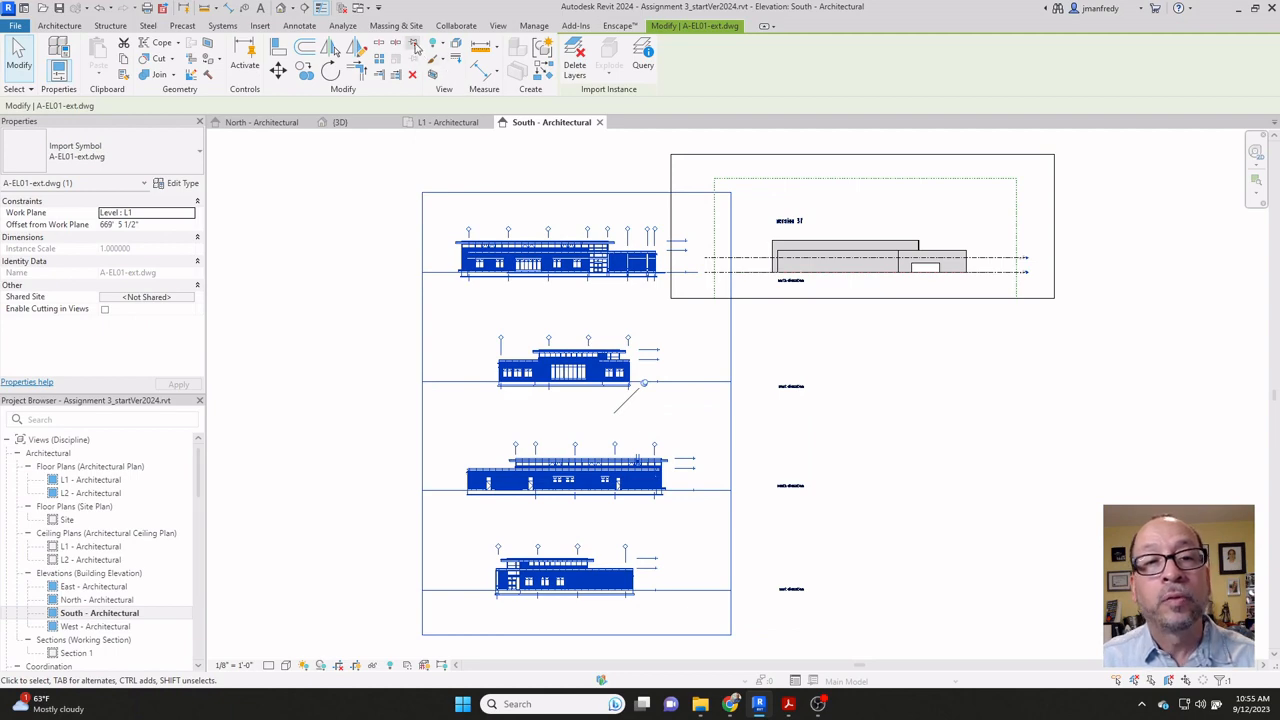
drag(605, 466, 645, 313)
scroll(679, 298, up, 6)
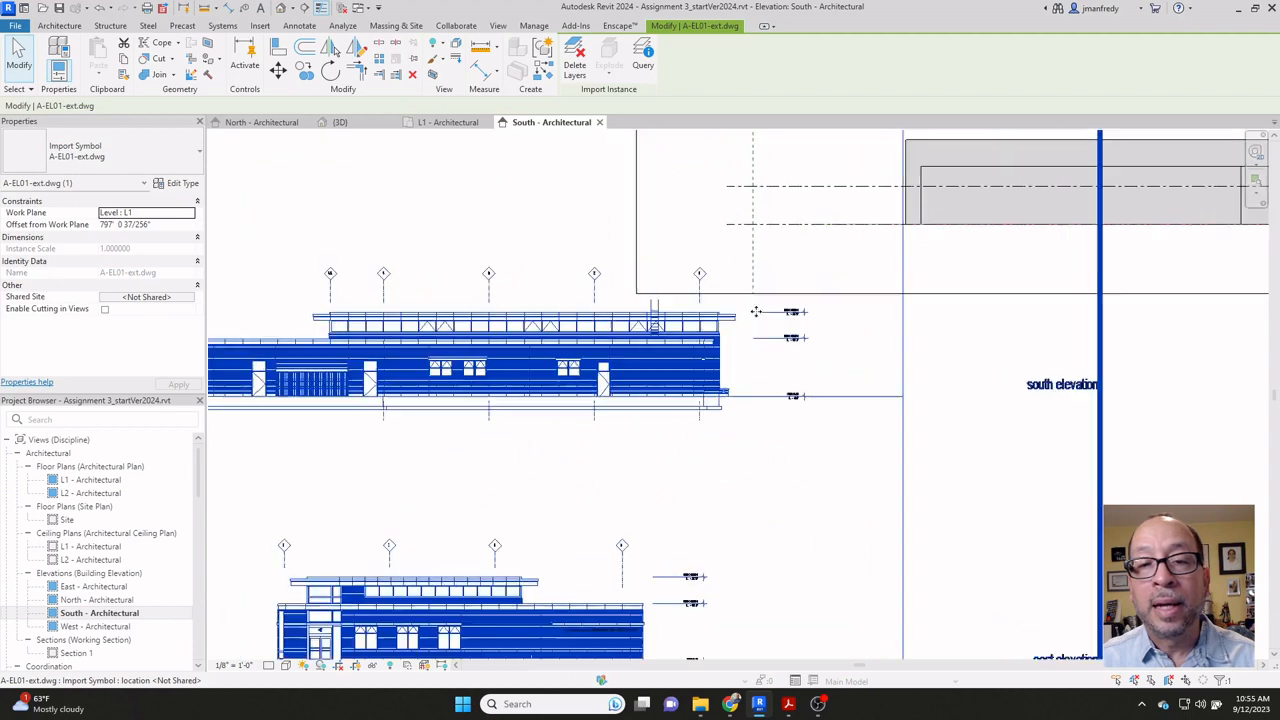
Step: Align the ground line of the imported south elevation drawing to the building's L1 level line
key(a)
key(l)
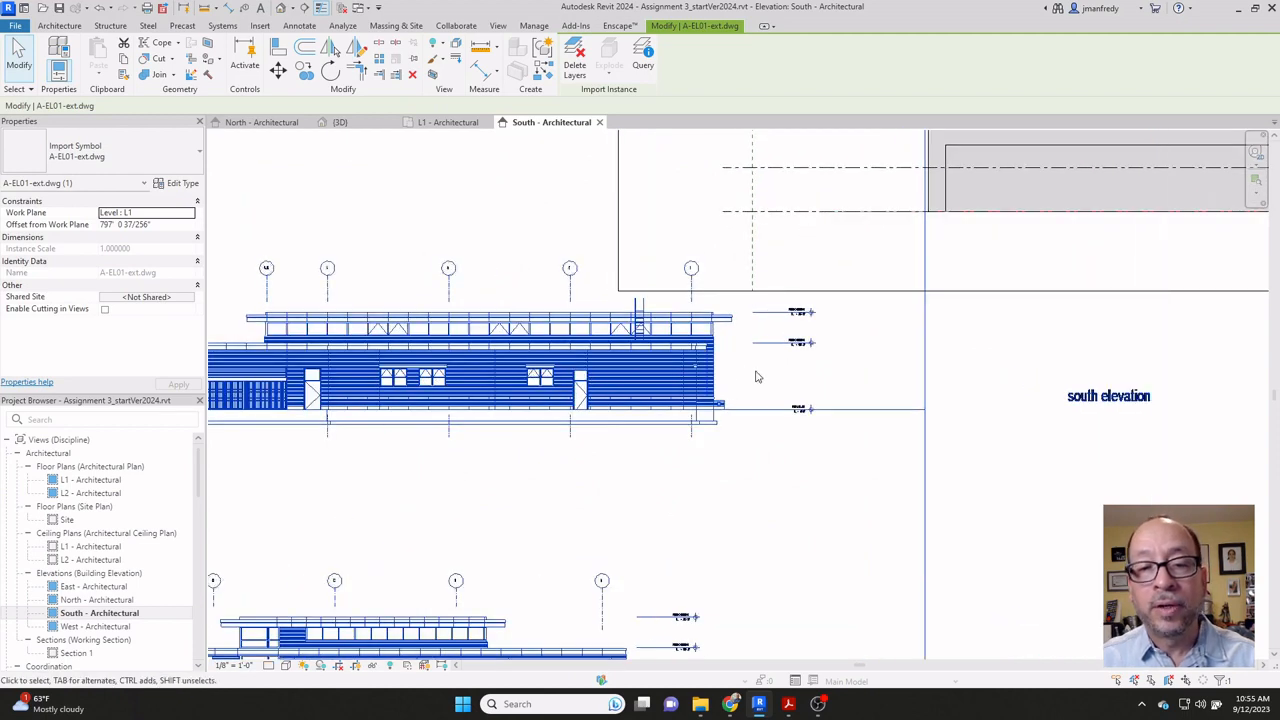
click(816, 212)
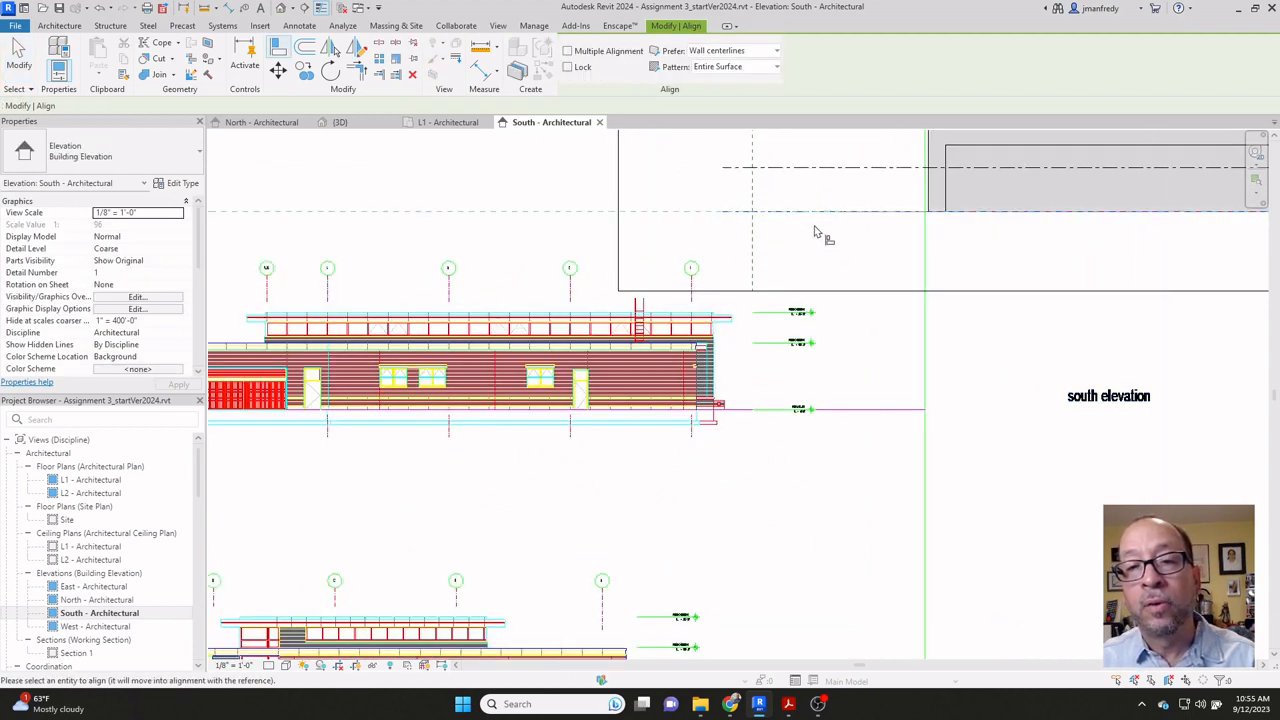
click(764, 410)
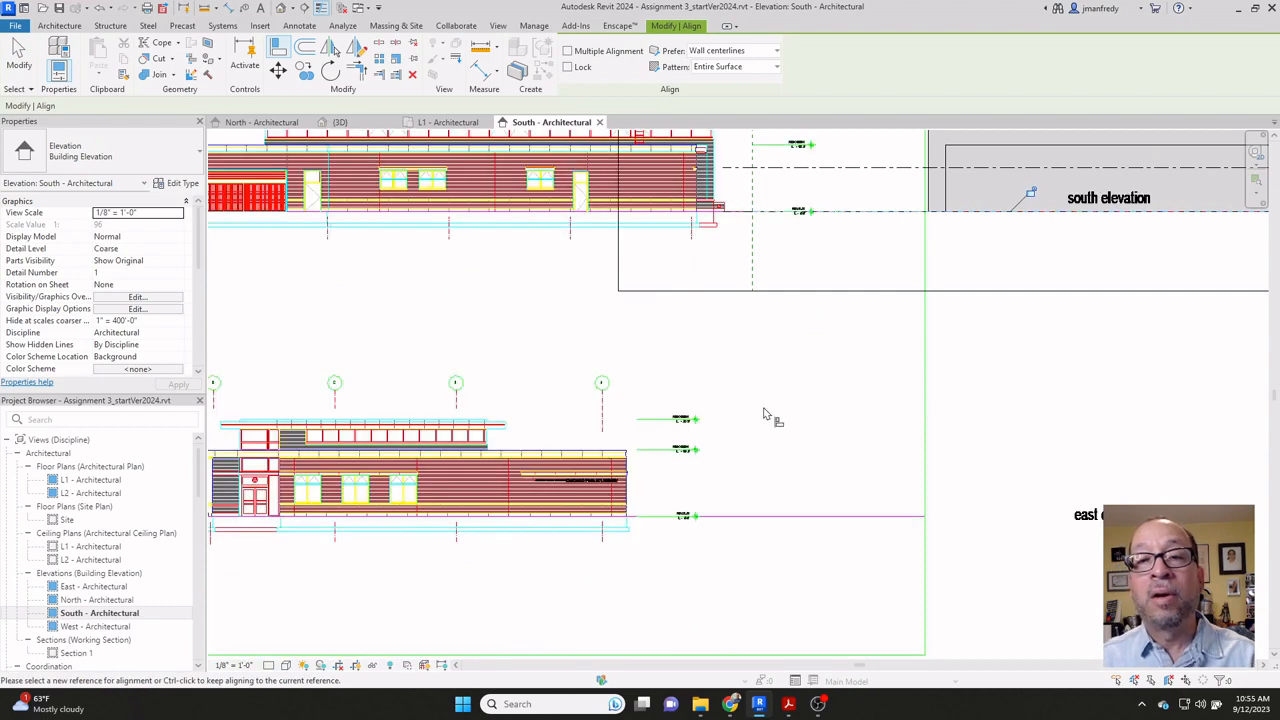
scroll(764, 411, down, 3)
key(Escape)
click(639, 294)
middle_drag(614, 344, 563, 420)
key(Escape)
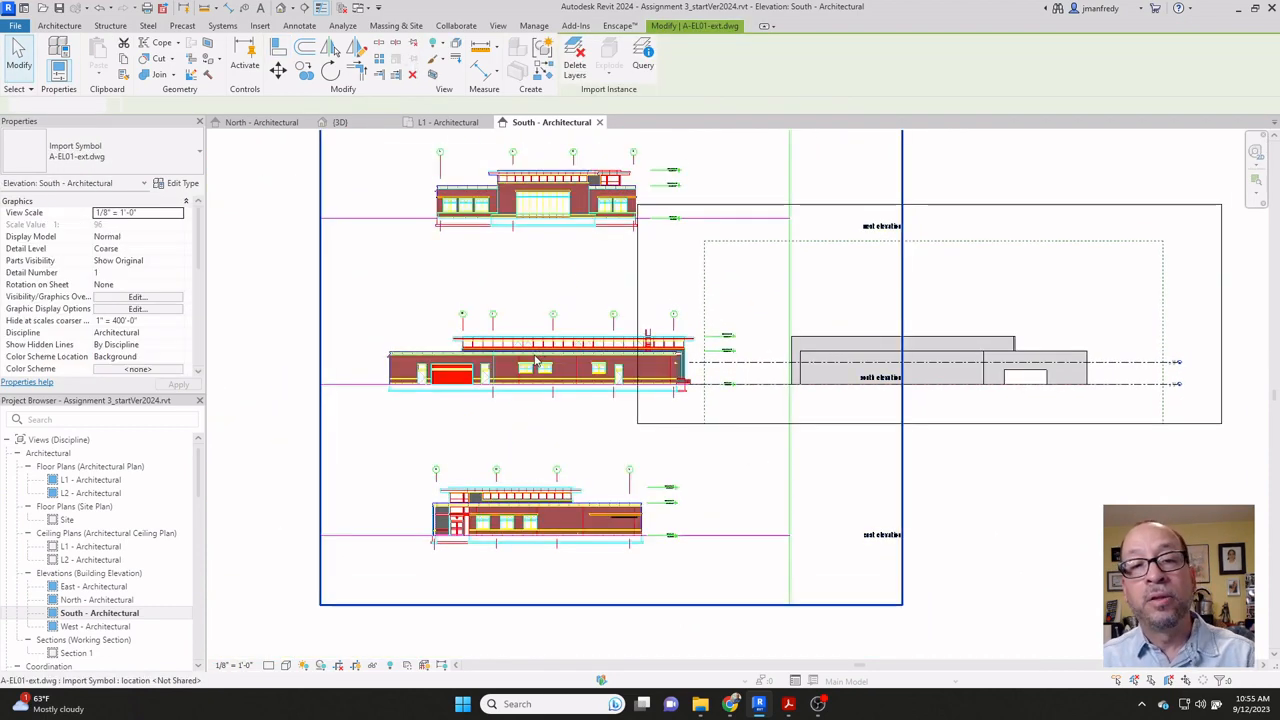
key(Escape)
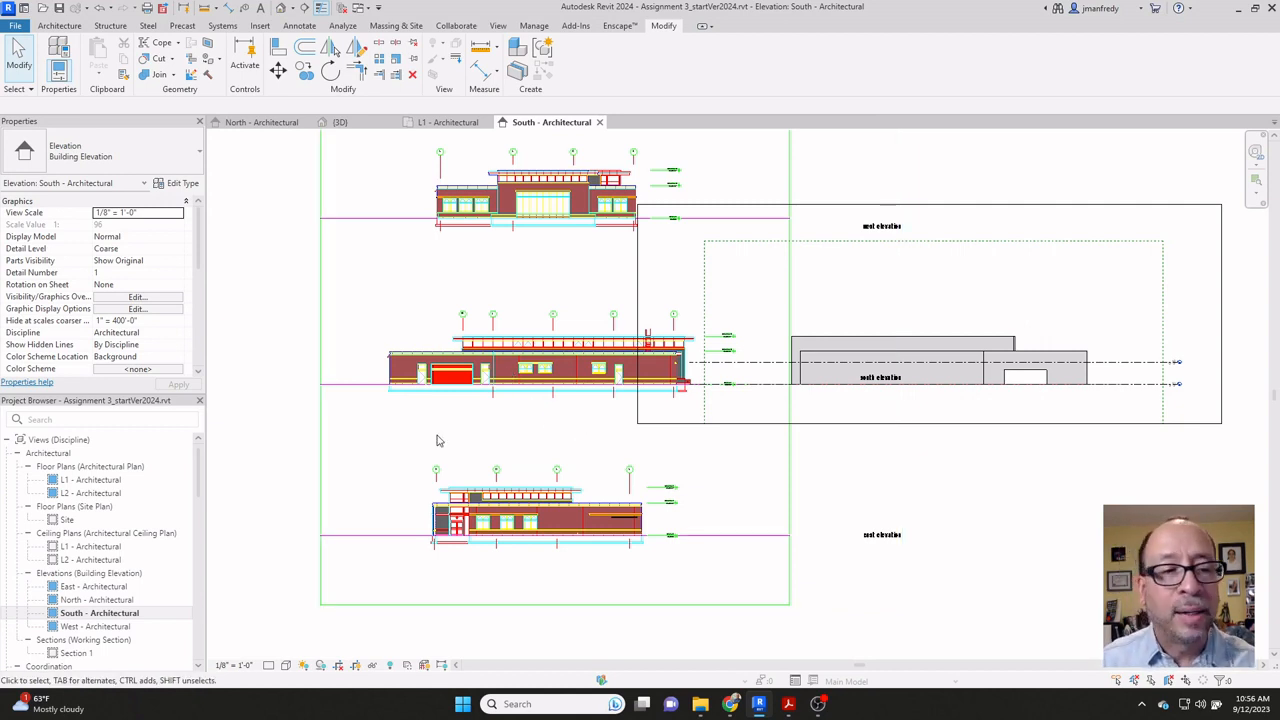
Step: View the East elevation, then open the West elevation from its marker in the L1 architectural plan
double_click(100, 587)
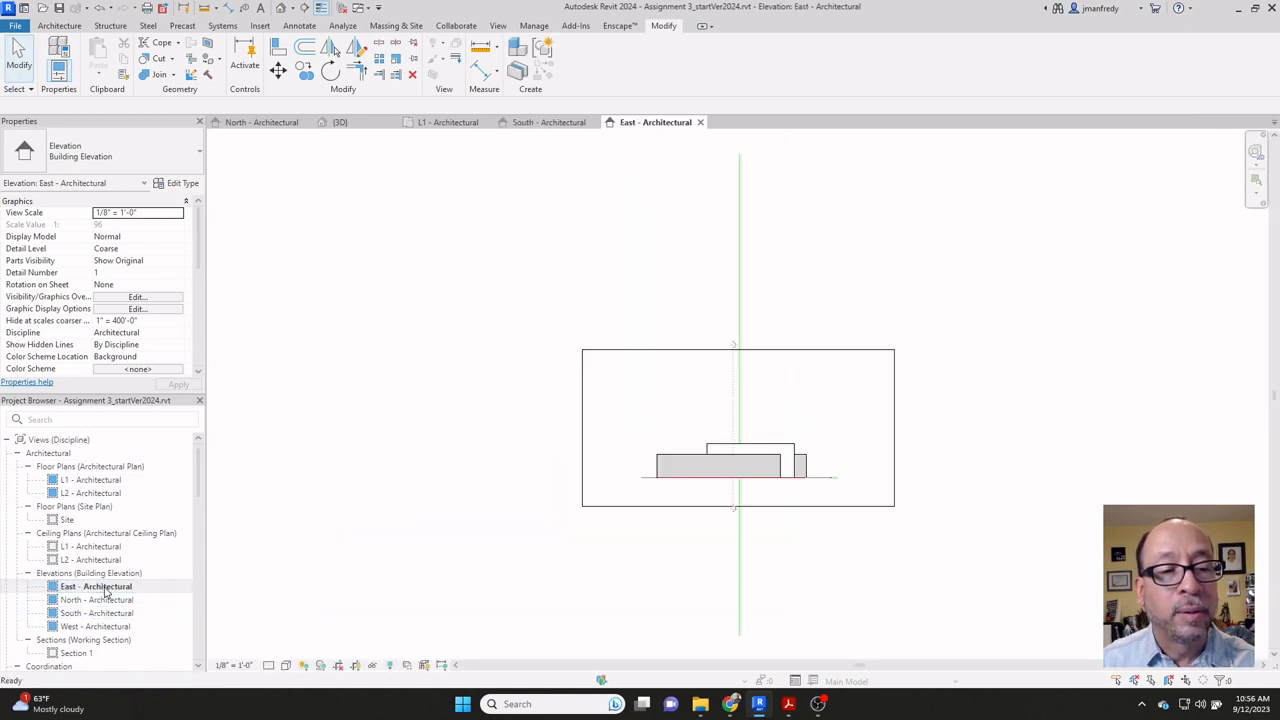
double_click(90, 480)
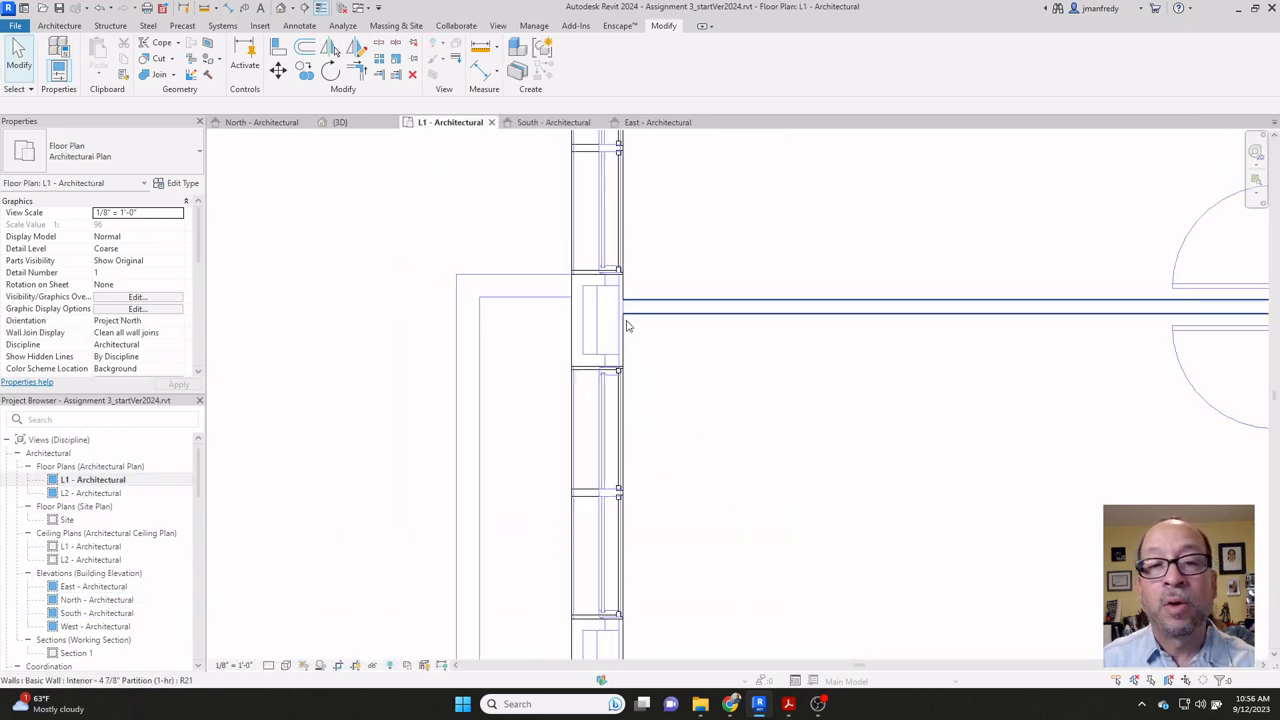
scroll(625, 326, down, 6)
middle_drag(623, 412, 697, 277)
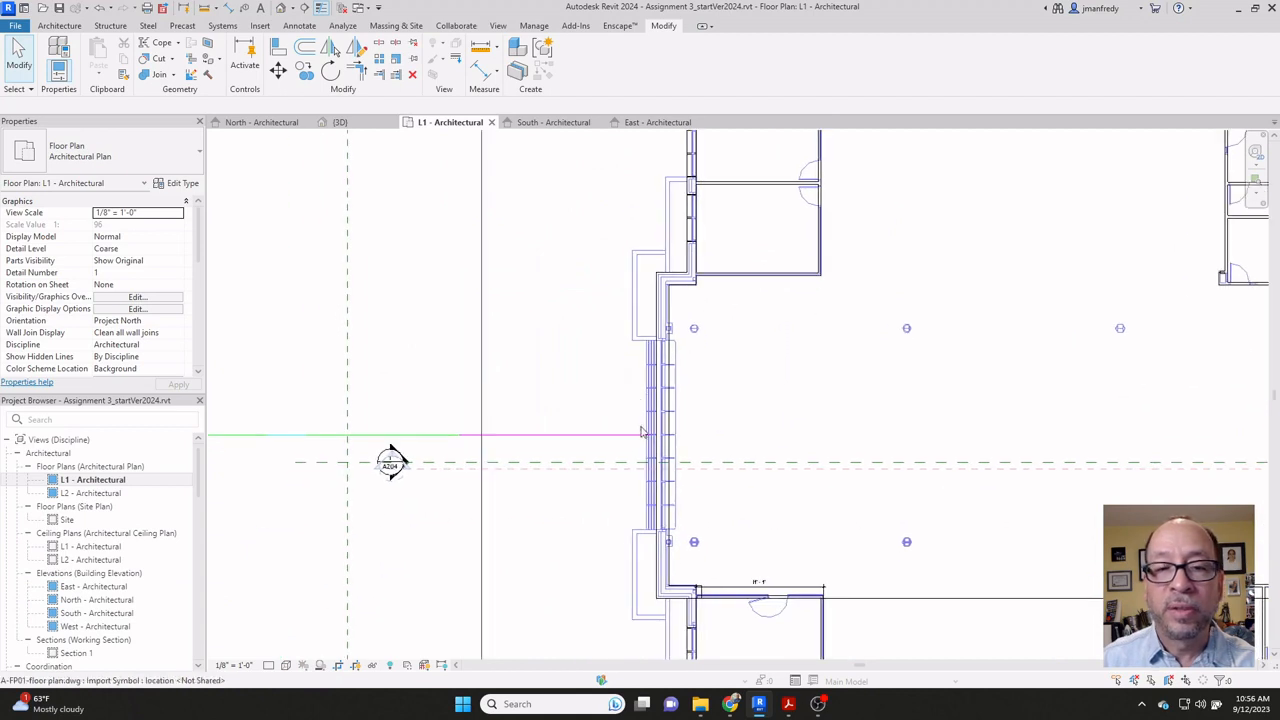
scroll(566, 434, down, 1)
middle_drag(557, 434, 571, 400)
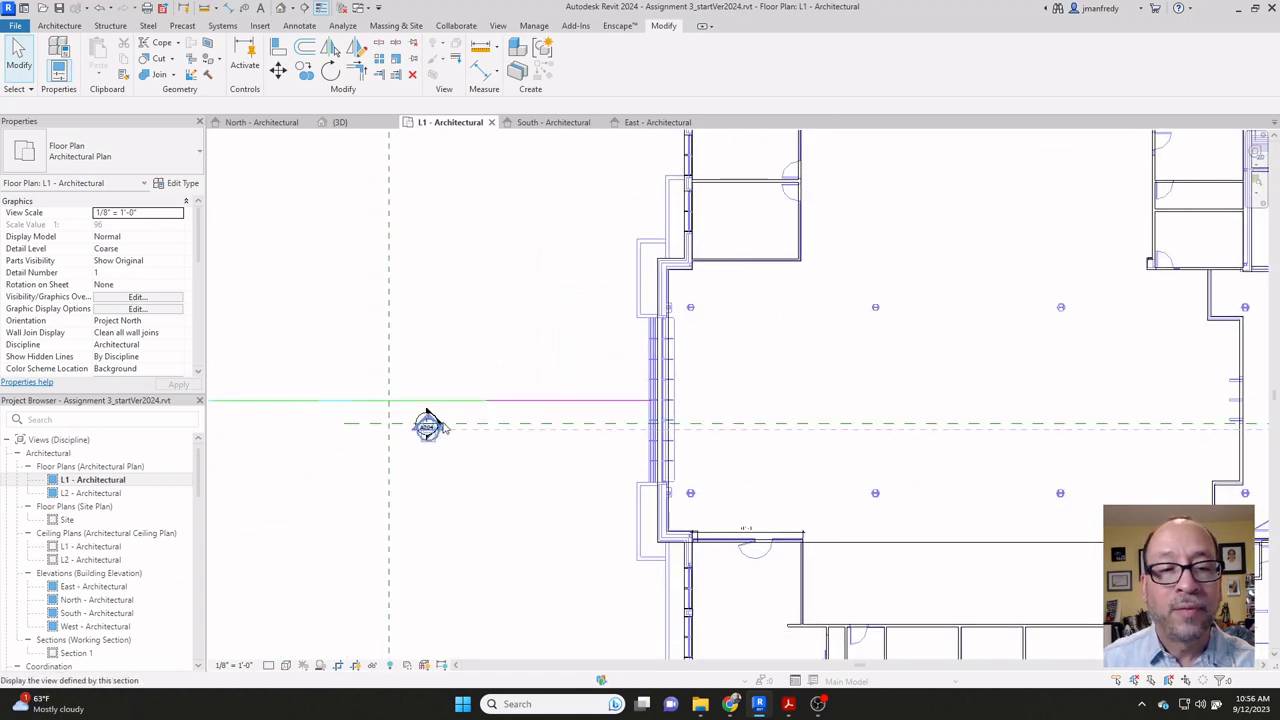
scroll(427, 425, up, 2)
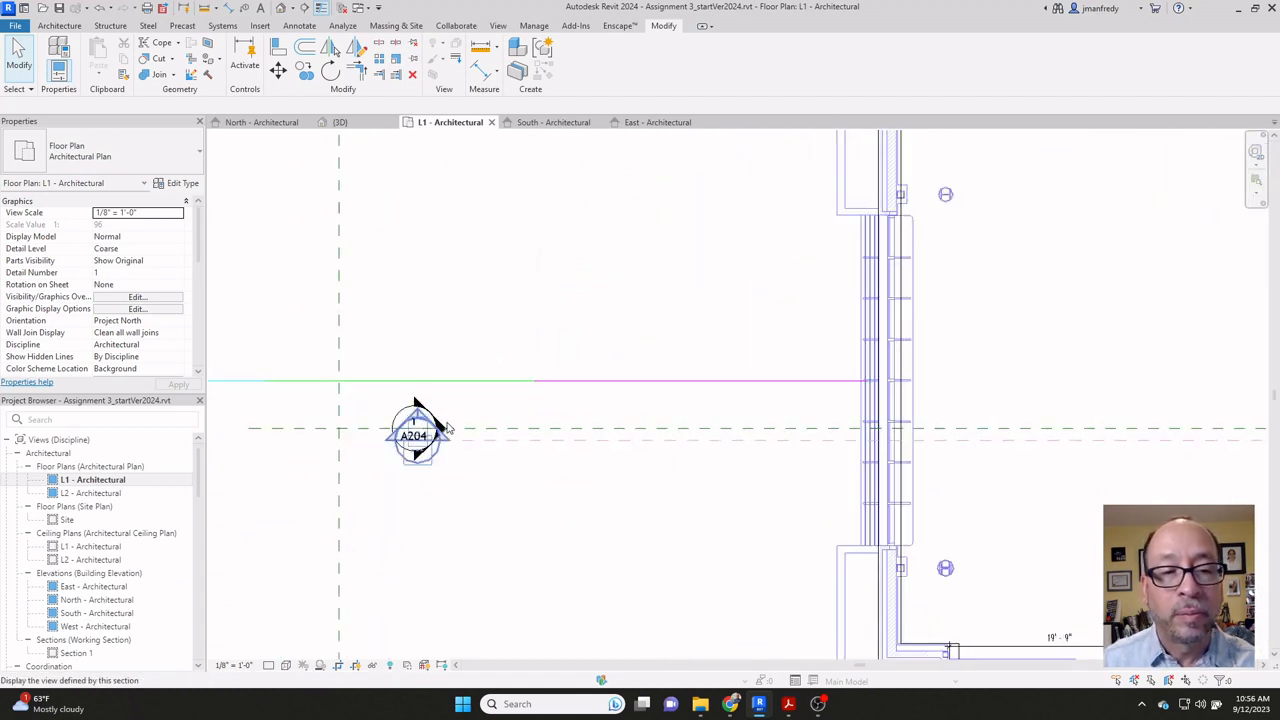
double_click(446, 428)
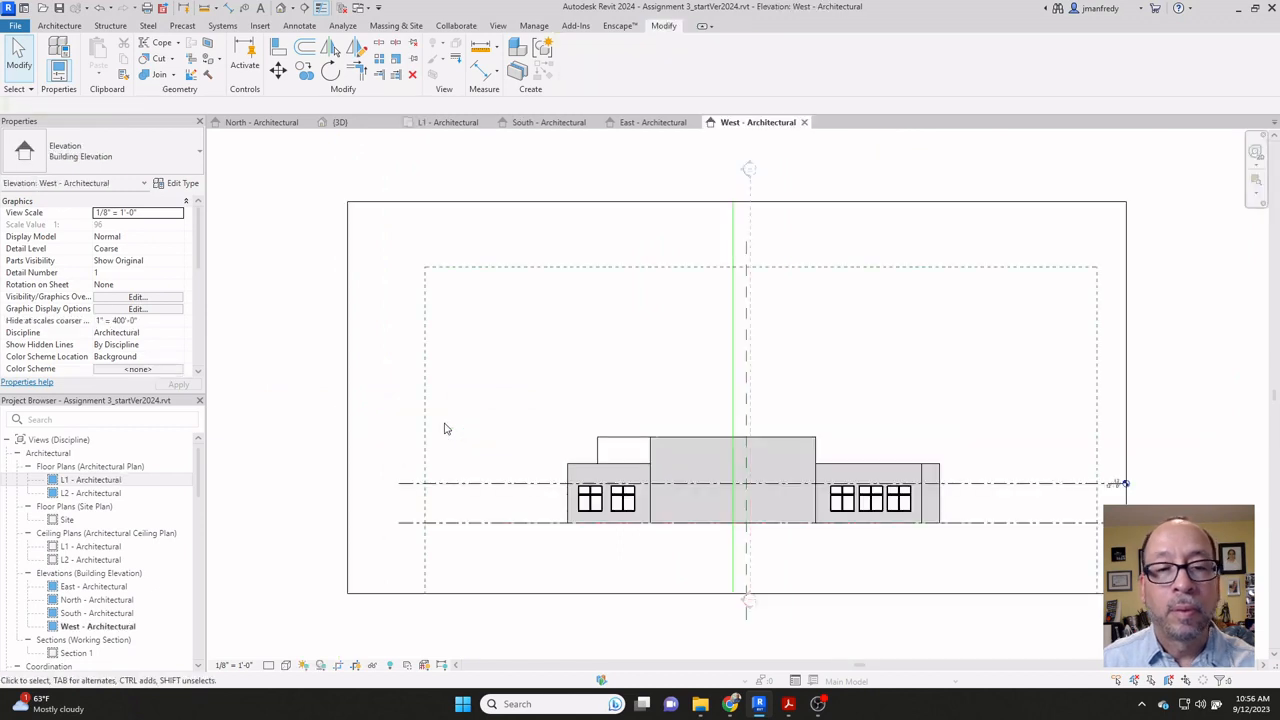
Step: Examine how the imported A-EL01-ext.dwg drawing is oriented relative to the building in the West elevation
scroll(660, 425, down, 4)
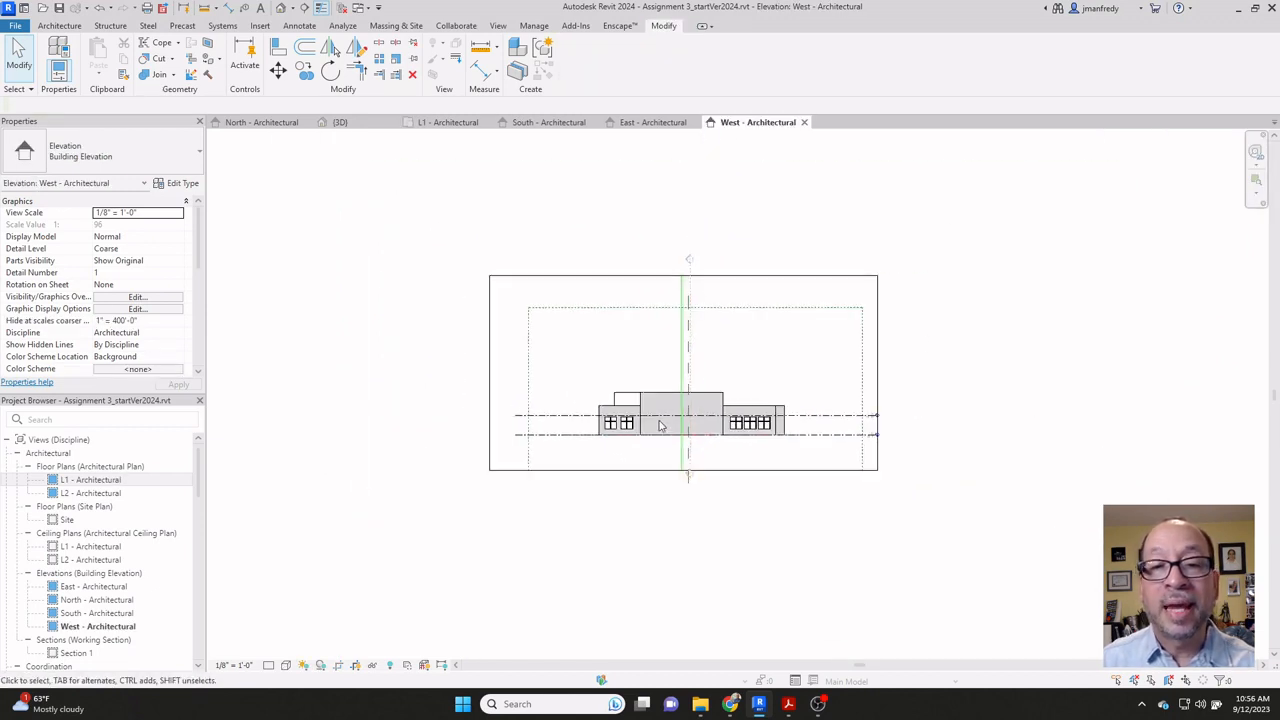
scroll(688, 380, up, 5)
click(669, 367)
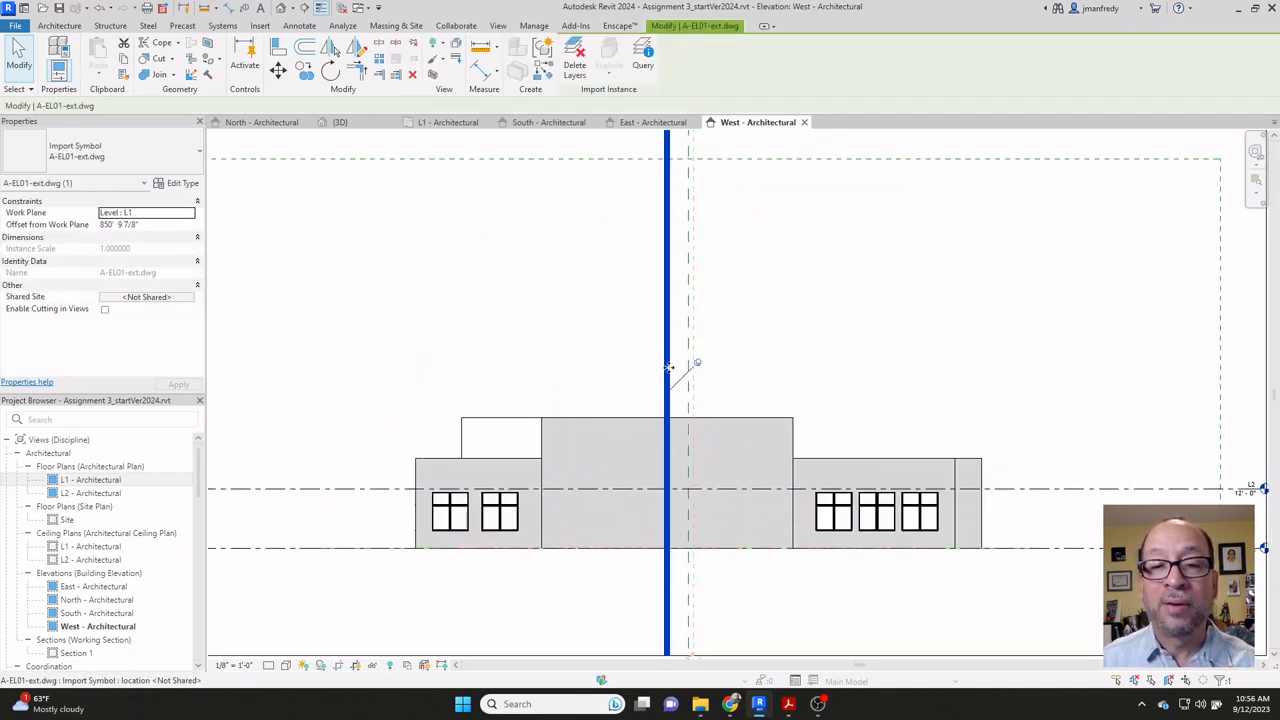
scroll(638, 352, down, 3)
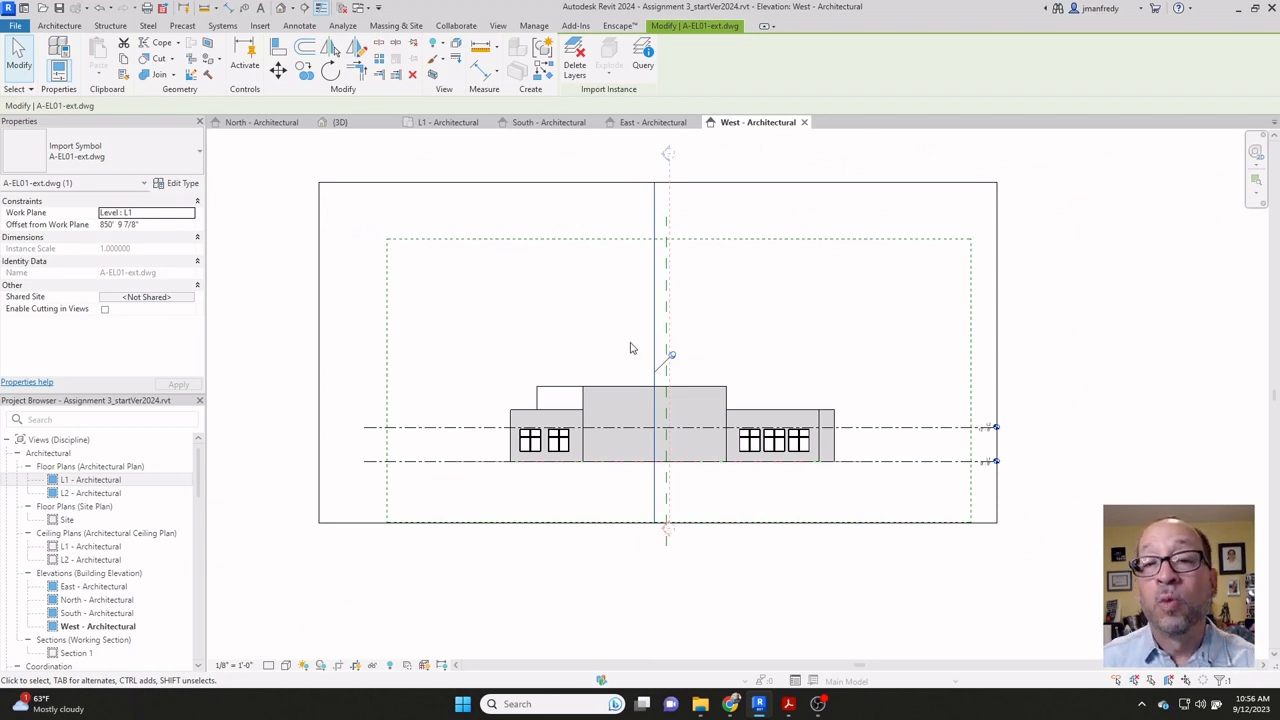
click(631, 346)
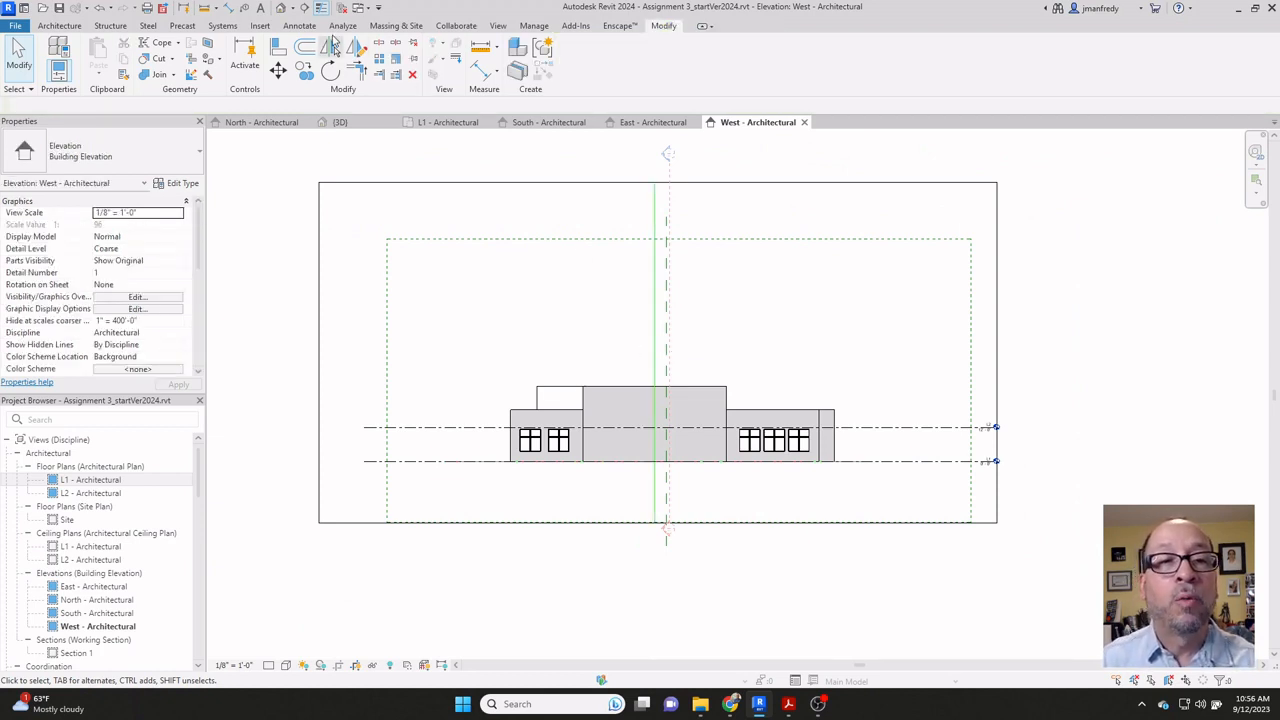
Step: View the 3D model from the top and unpin the imported A-EL01-ext.dwg drawing beside the building
click(281, 9)
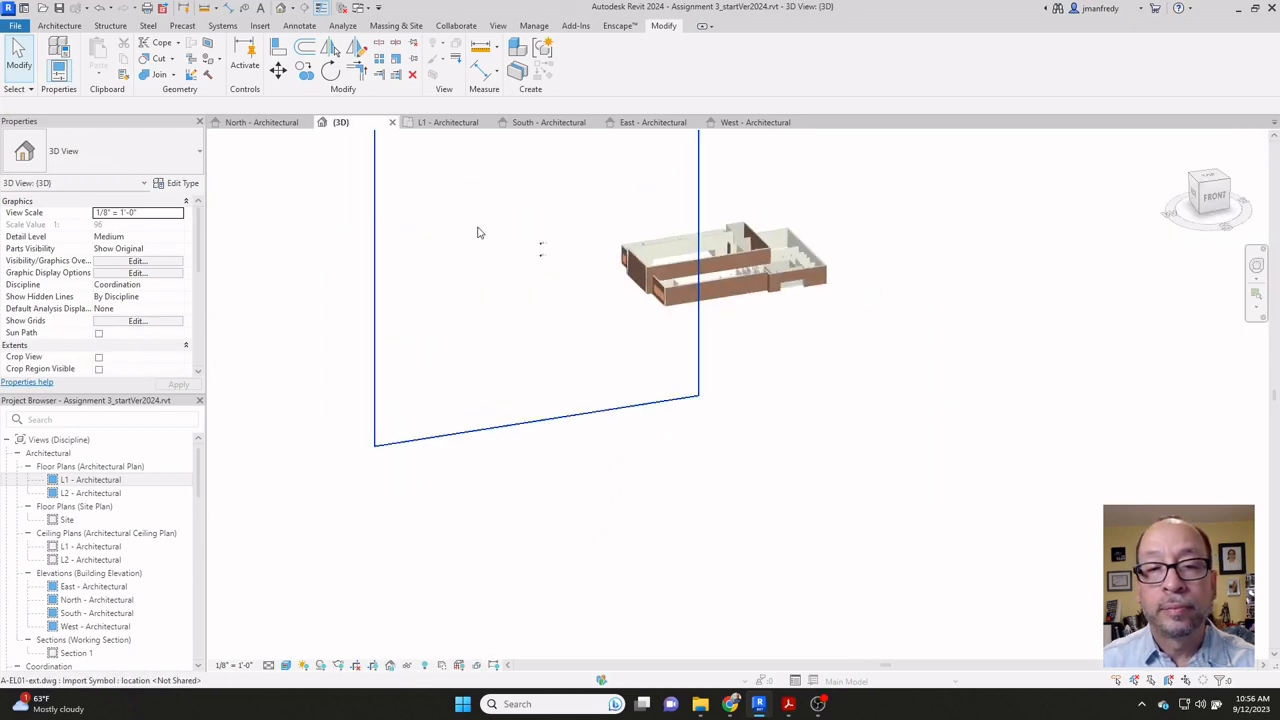
click(1212, 180)
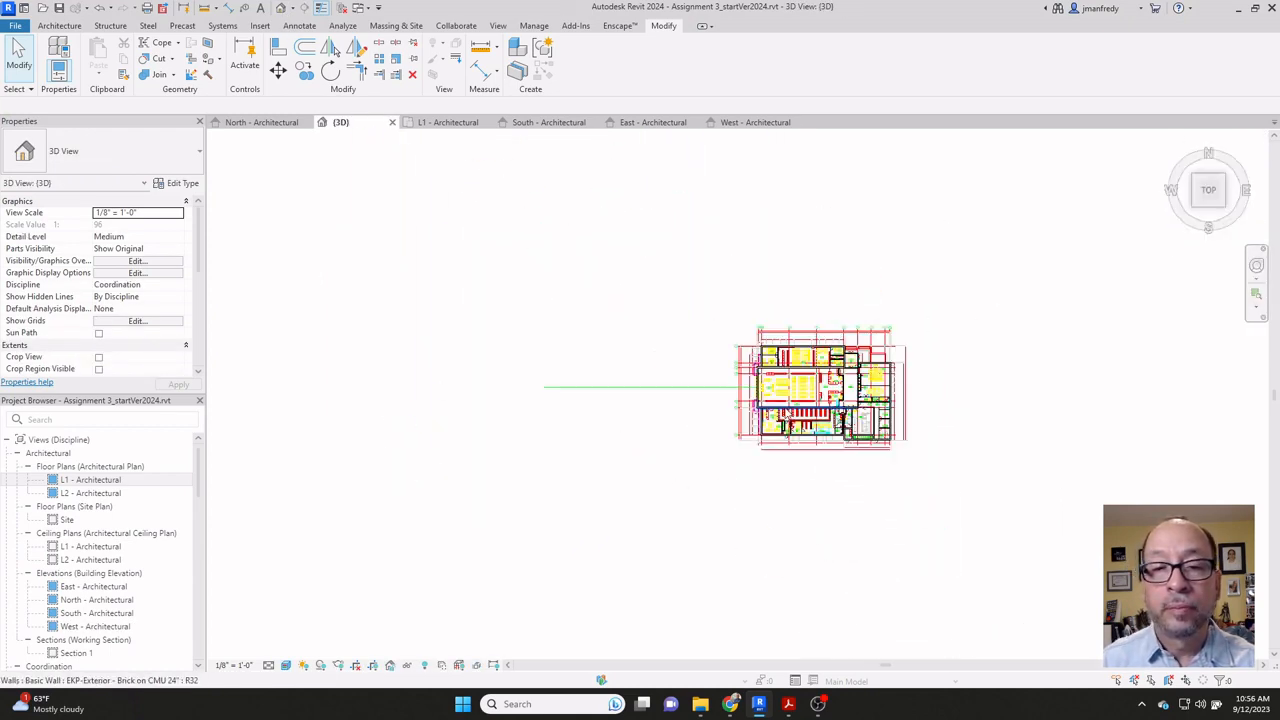
click(670, 388)
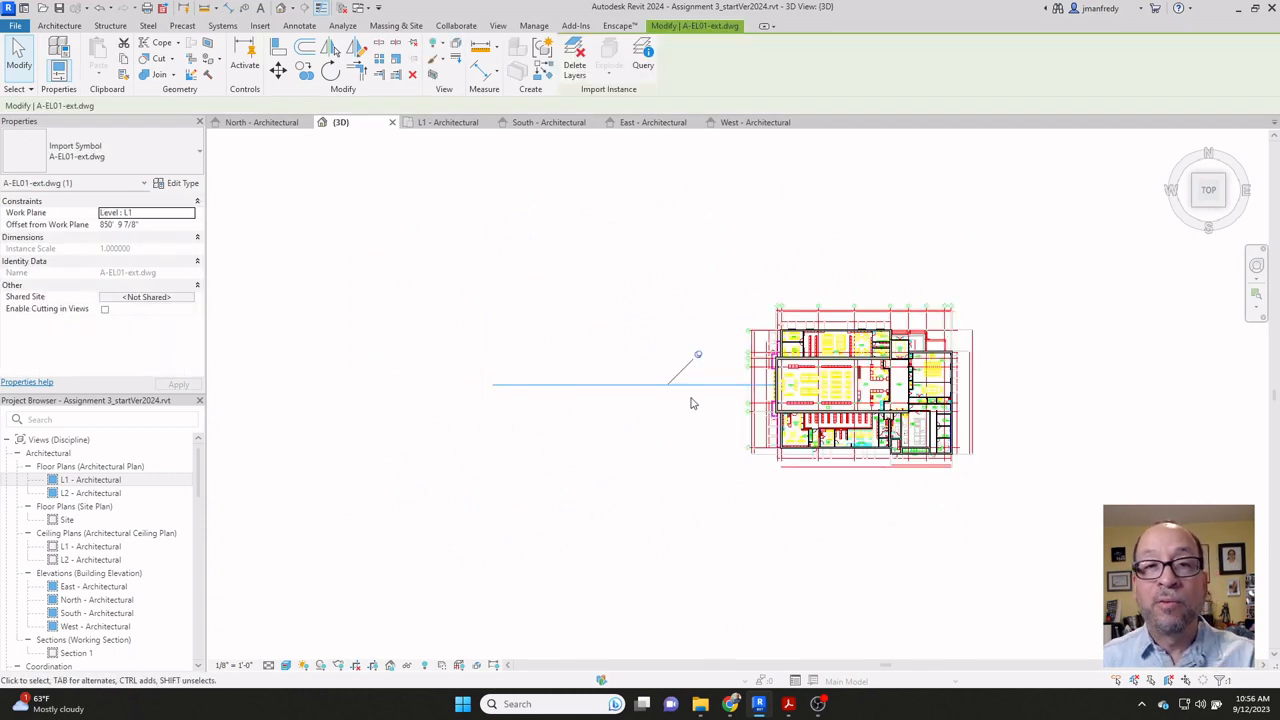
scroll(691, 403, up, 1)
middle_drag(700, 408, 629, 403)
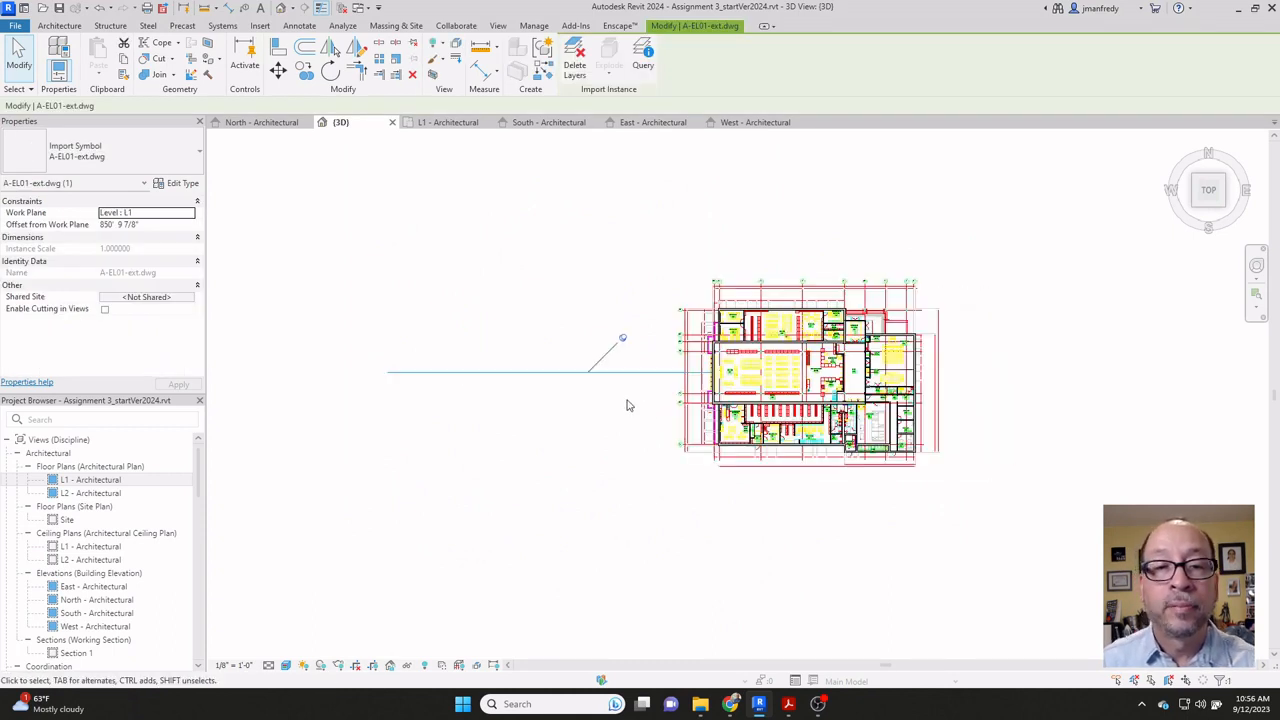
click(622, 342)
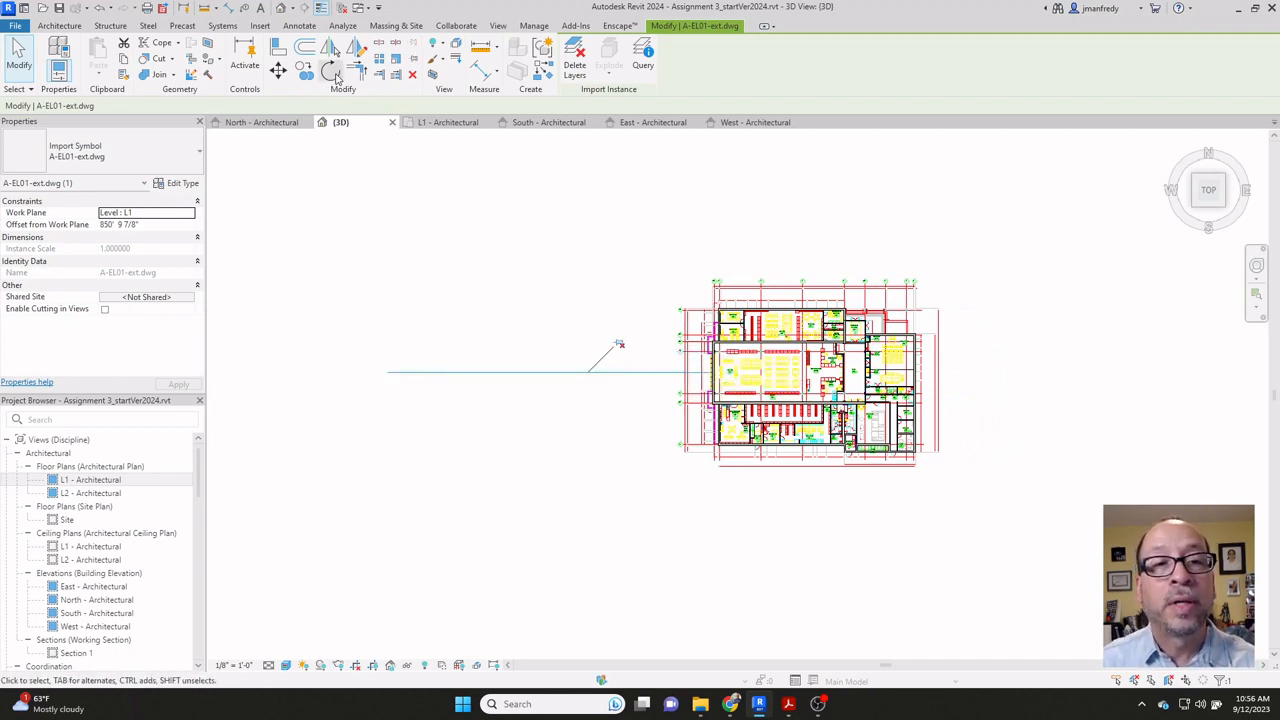
Step: Rotate the A-EL01-ext.dwg drawing a quarter turn about its center so it runs parallel to the building's west facade
click(336, 76)
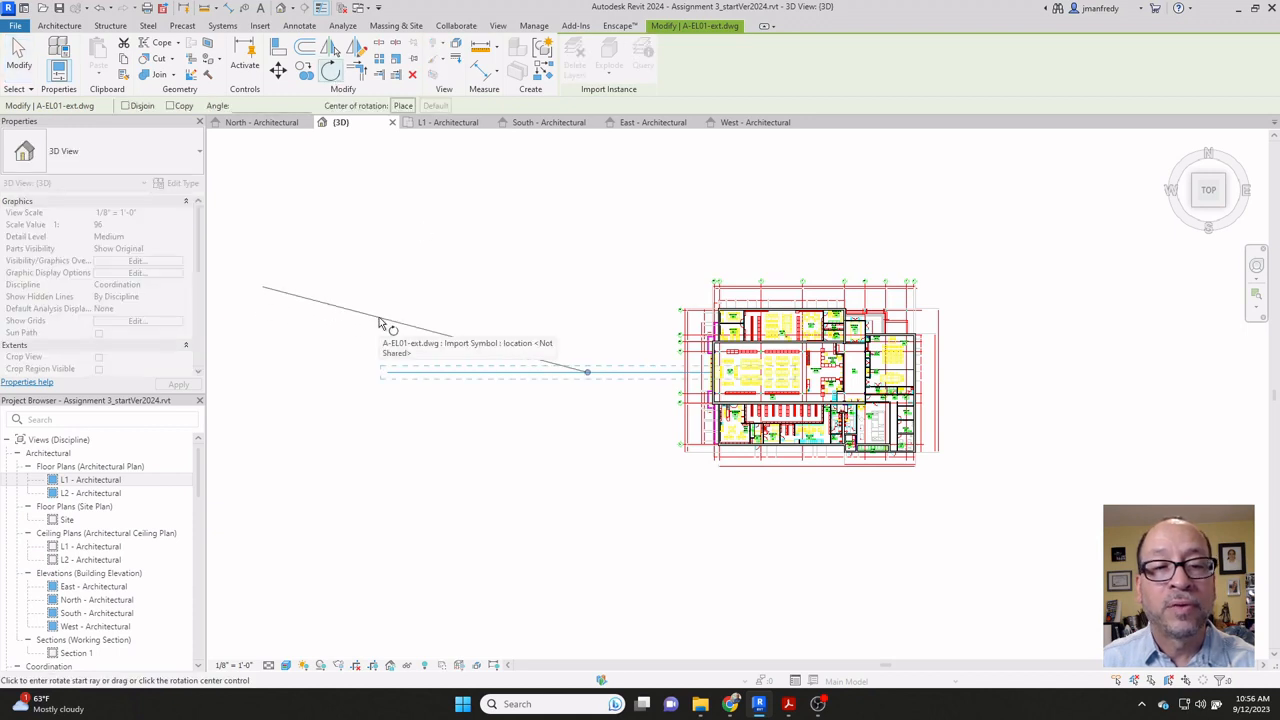
click(349, 374)
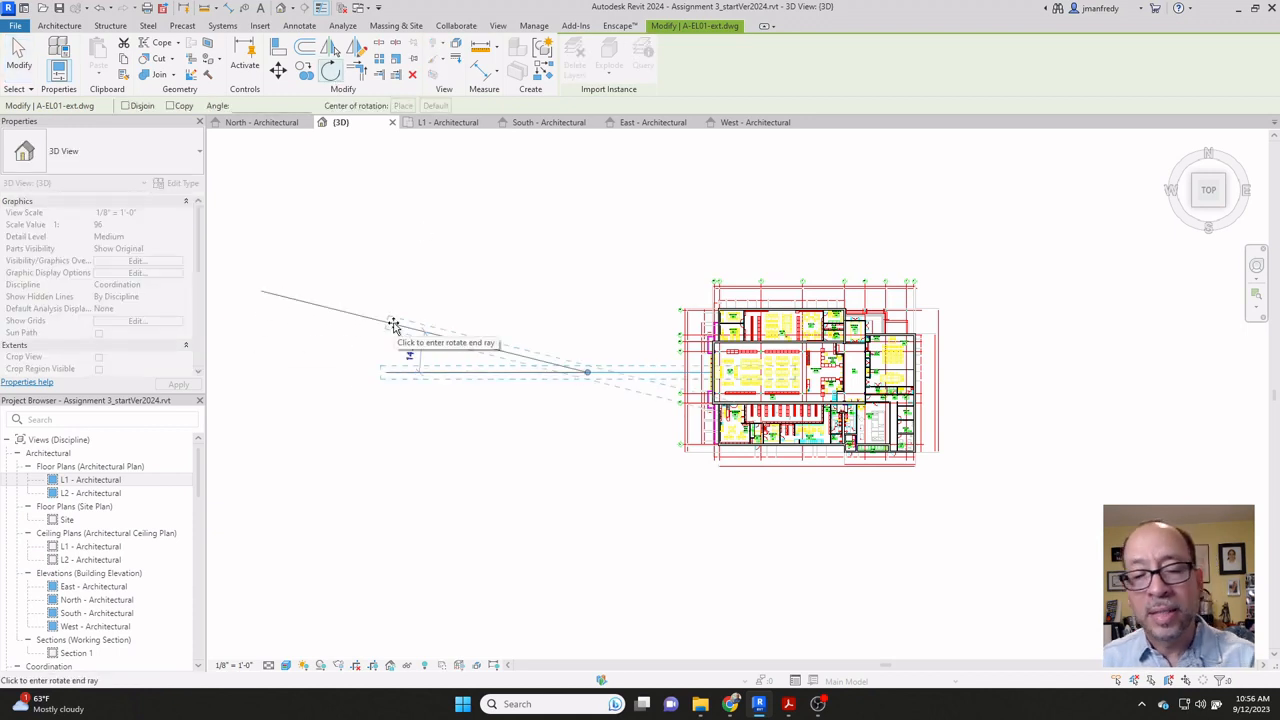
click(393, 327)
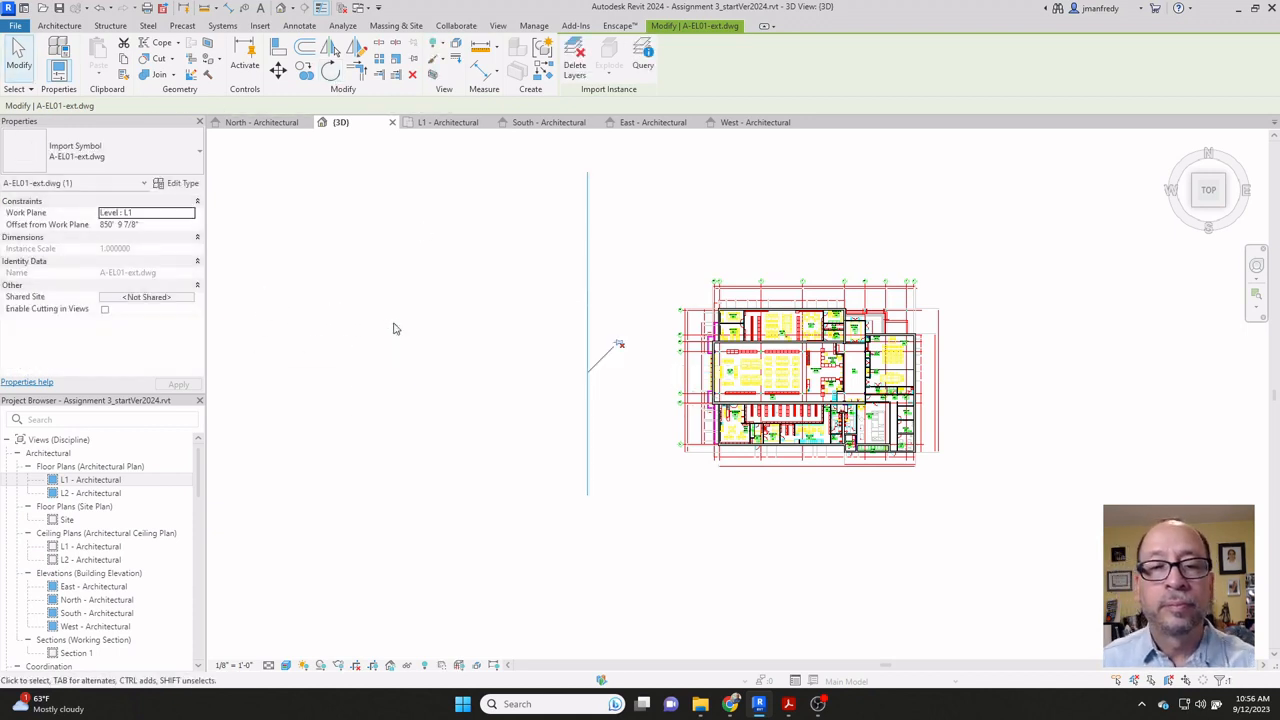
click(394, 328)
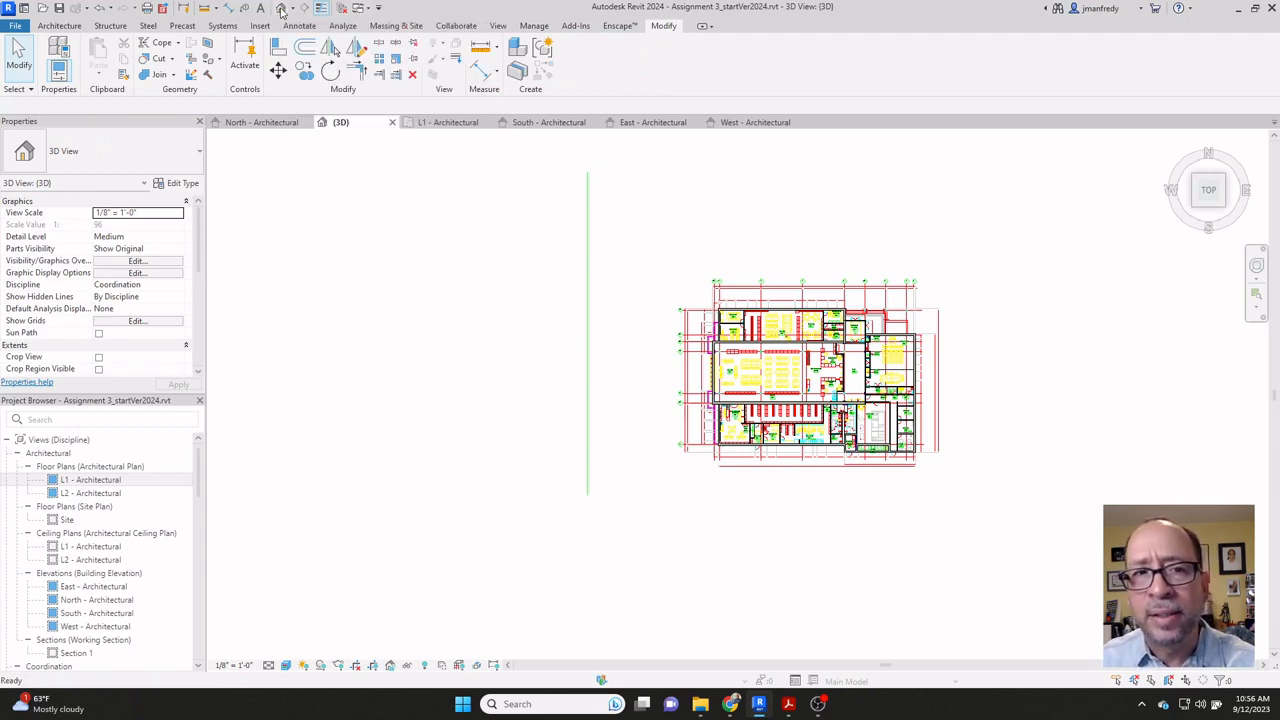
Step: Examine in an isometric 3D view which way the rotated elevation drawings face relative to the building's west side
click(1199, 211)
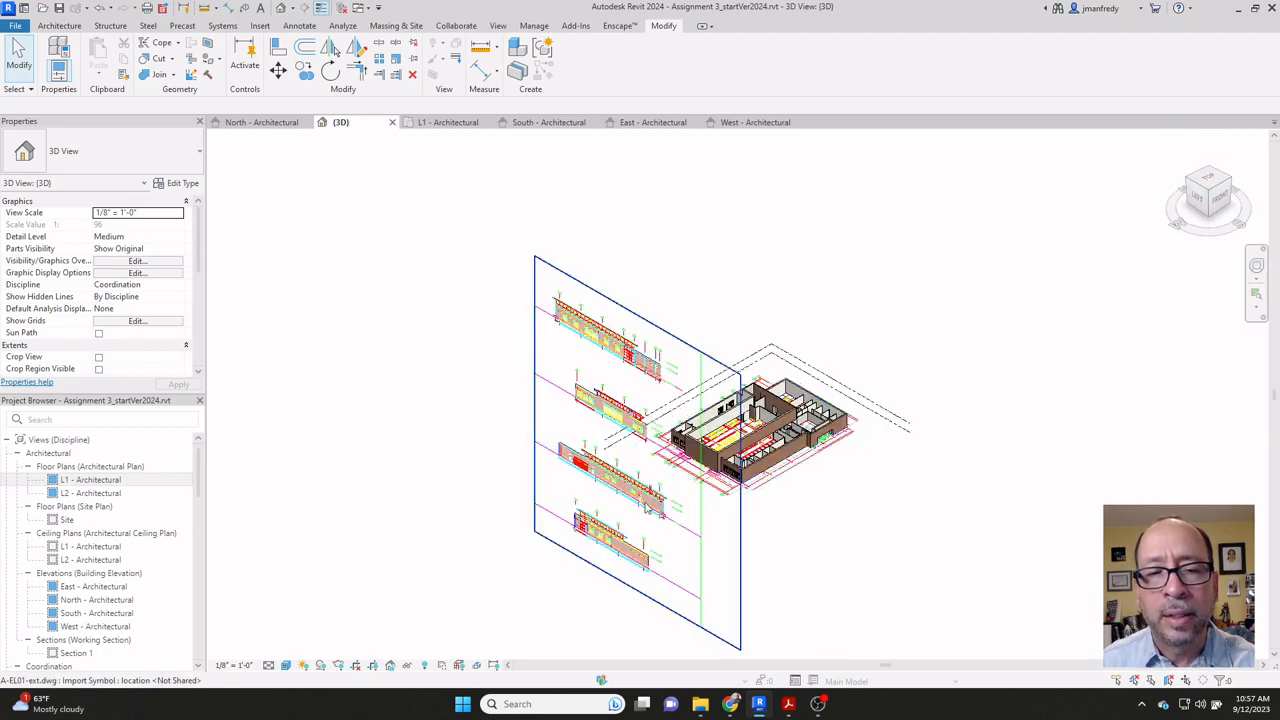
scroll(645, 500, up, 3)
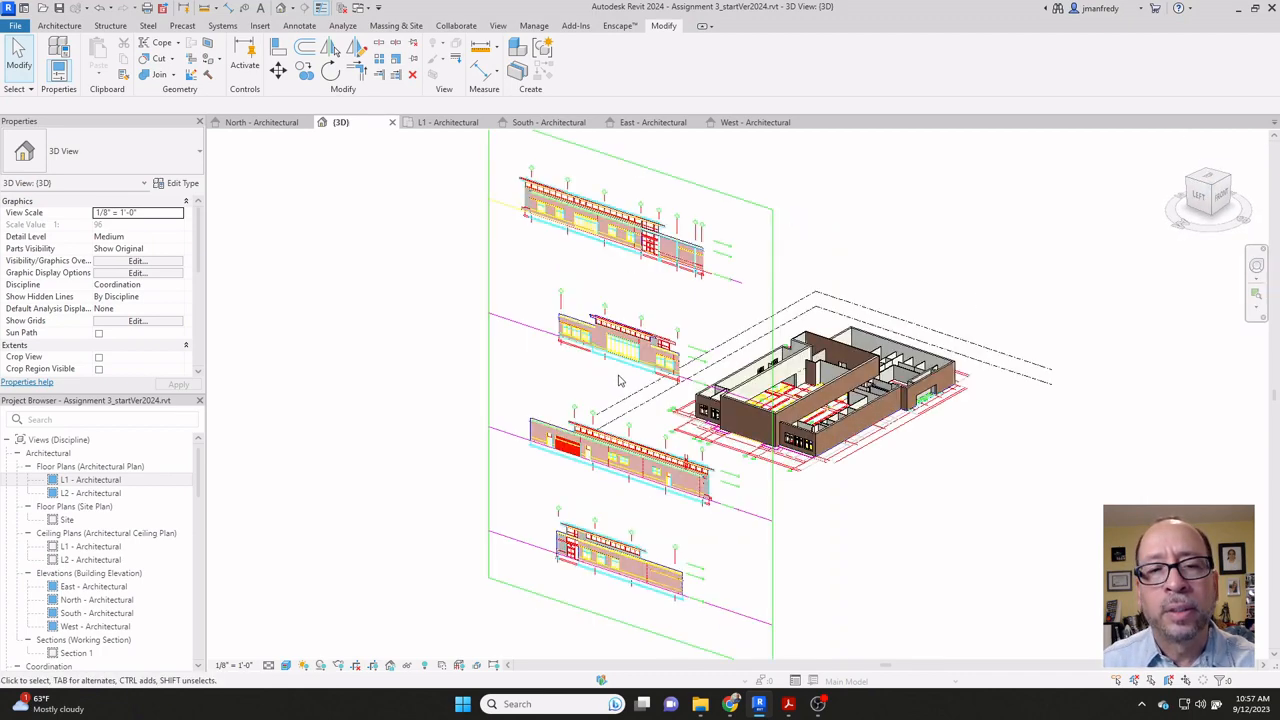
scroll(592, 377, up, 2)
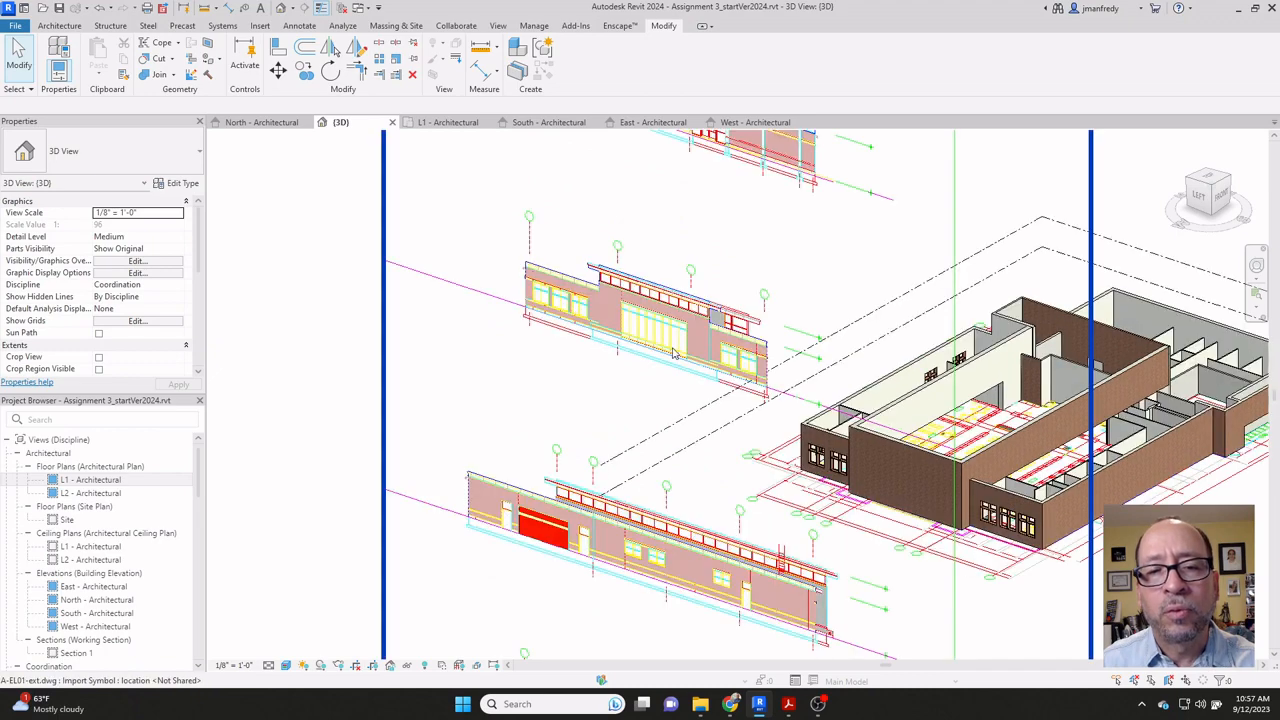
scroll(691, 394, down, 5)
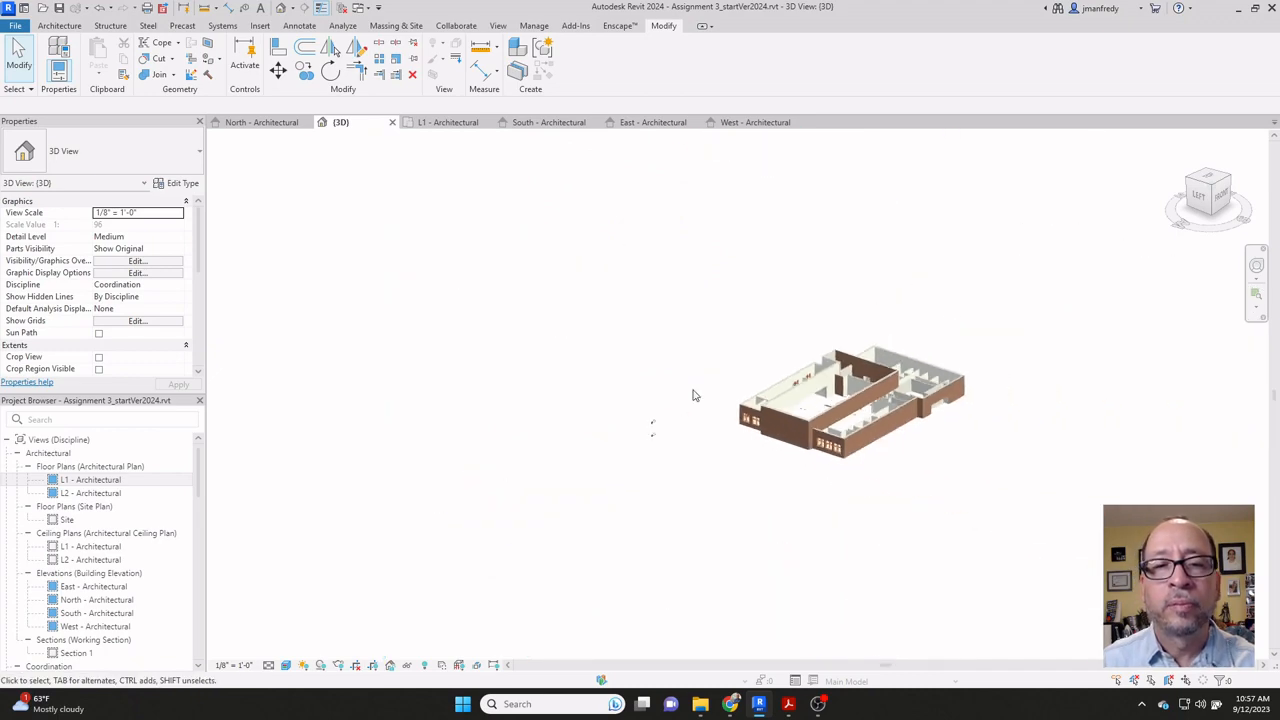
Step: From the top of the 3D view, rotate the A-EL01-ext.dwg drawing 180 degrees about its center
click(1207, 180)
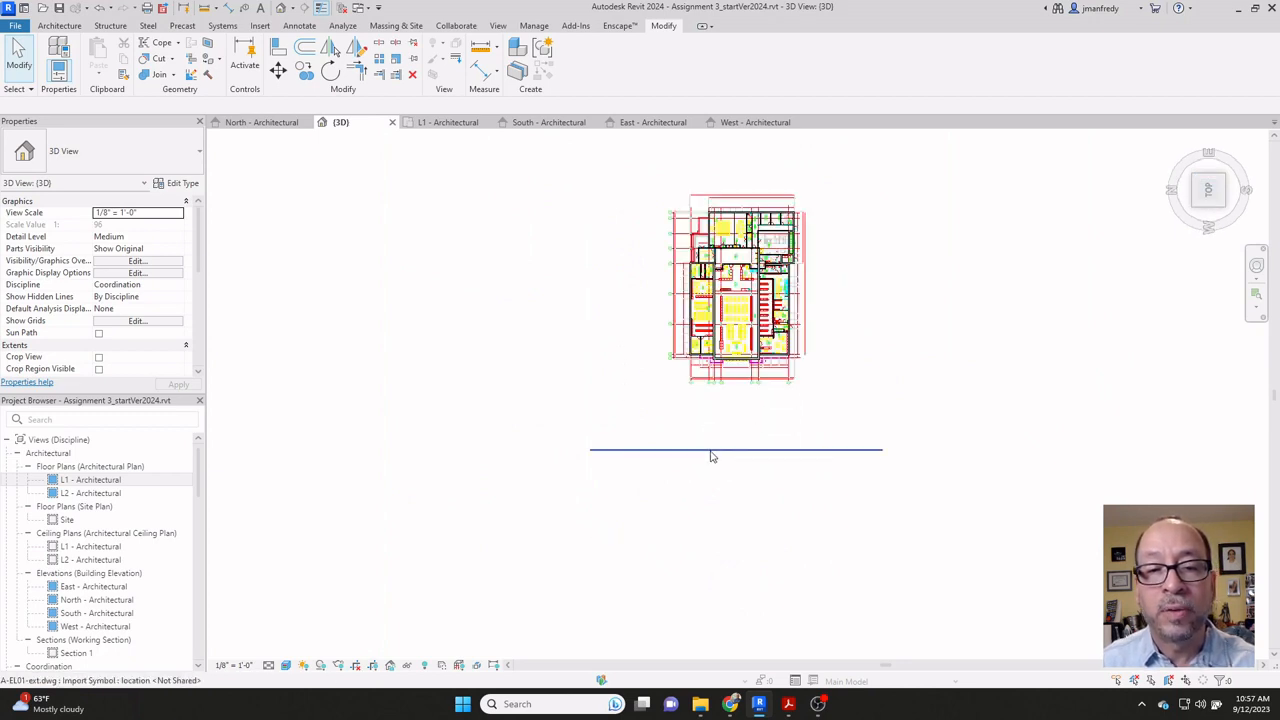
click(710, 450)
click(330, 70)
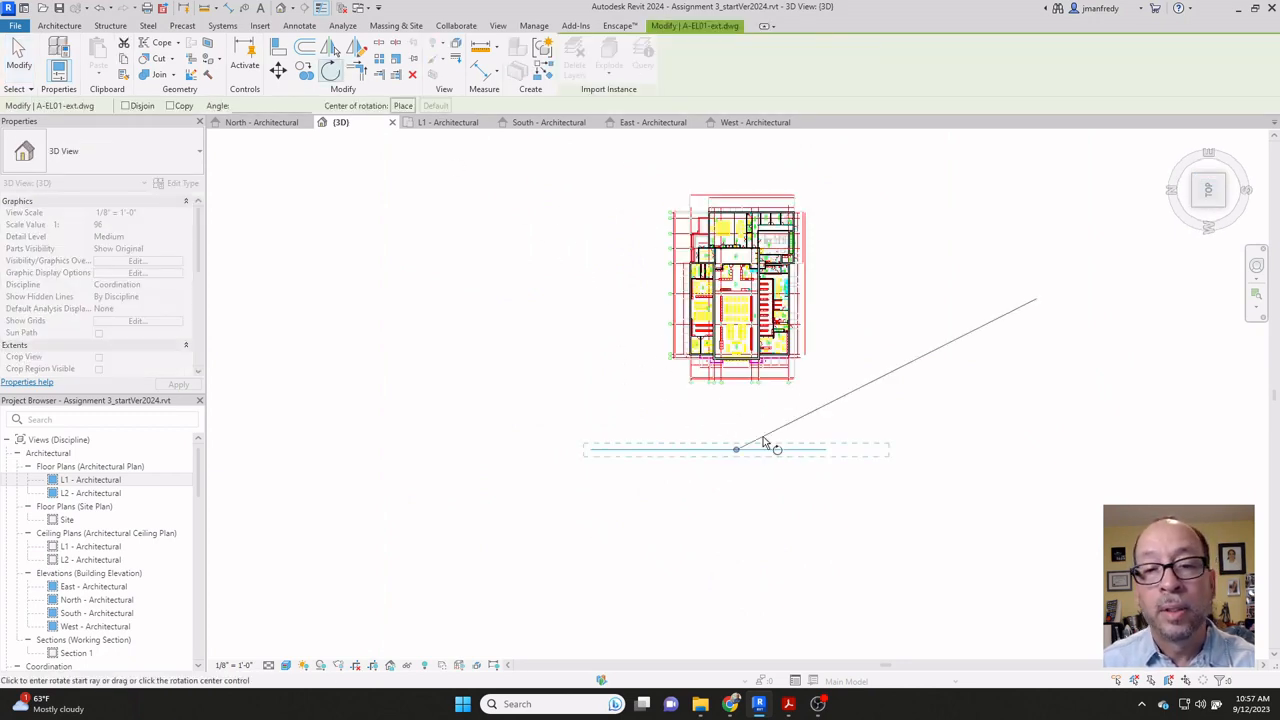
click(905, 355)
text(1)
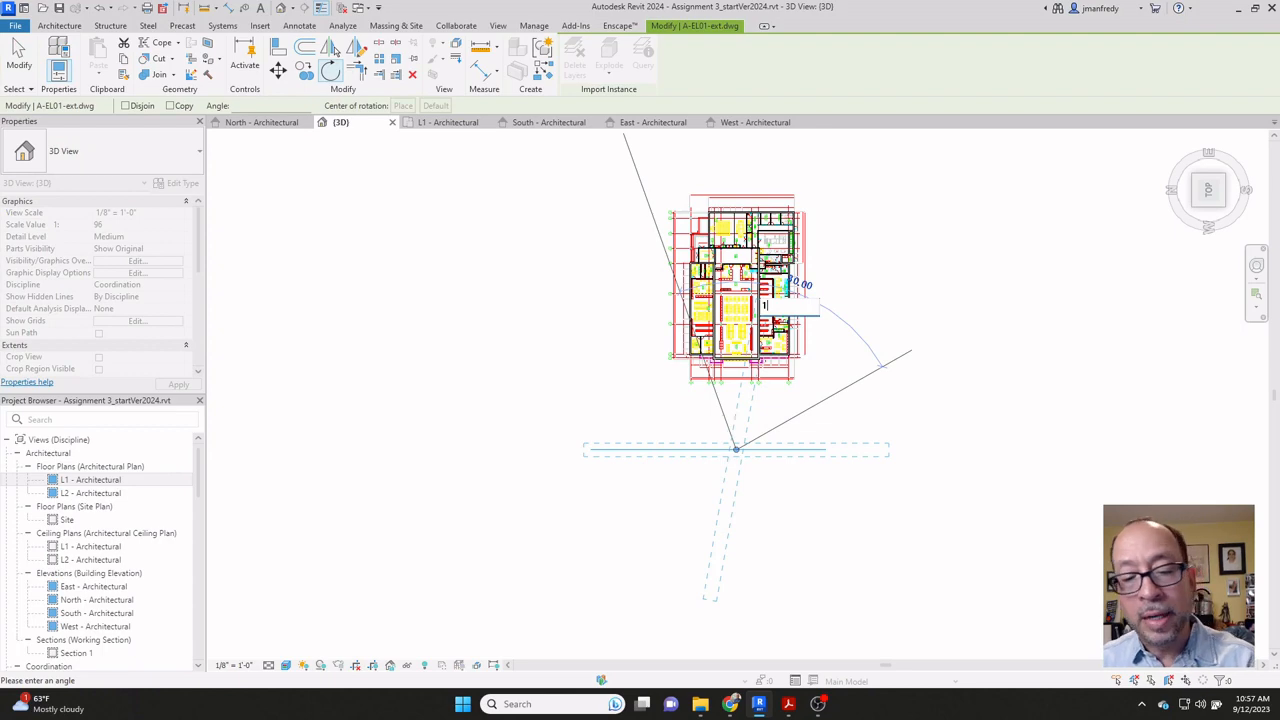
text(80)
key(Return)
key(Escape)
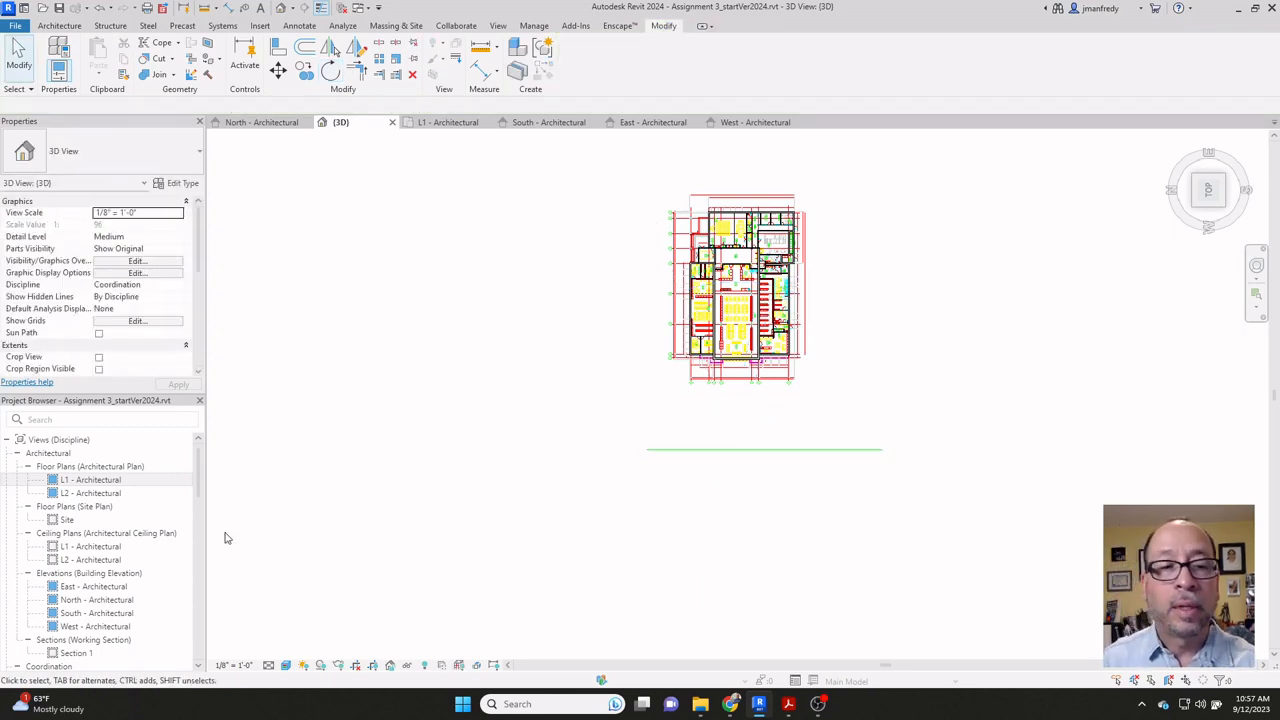
Step: Check the L1 architectural plan and the West elevation for the rotated elevation drawing
double_click(92, 480)
scroll(535, 393, down, 3)
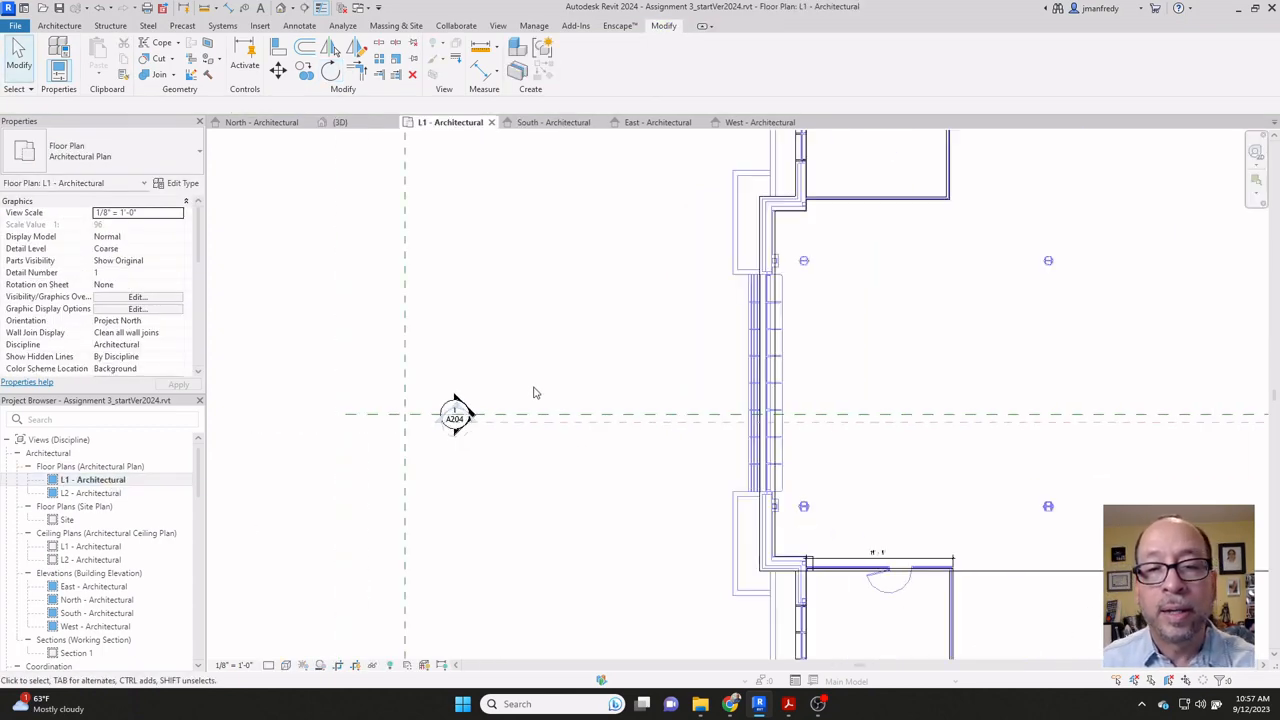
scroll(535, 393, down, 3)
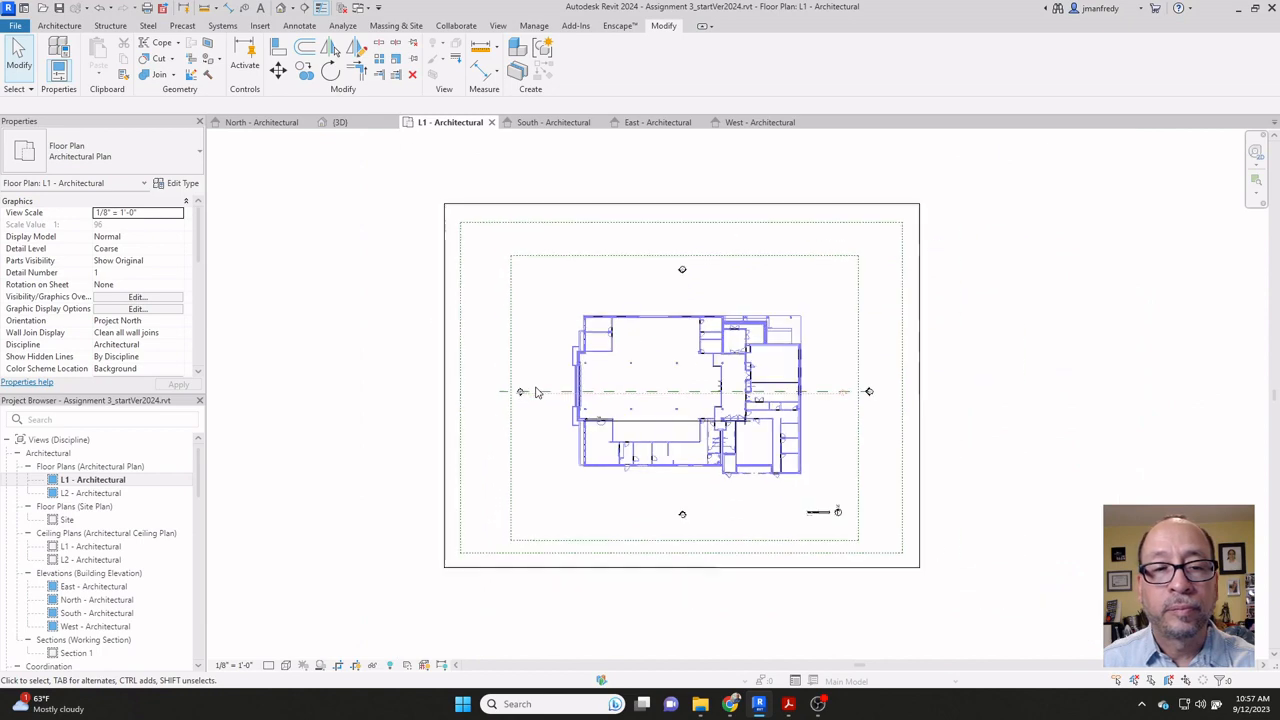
double_click(93, 626)
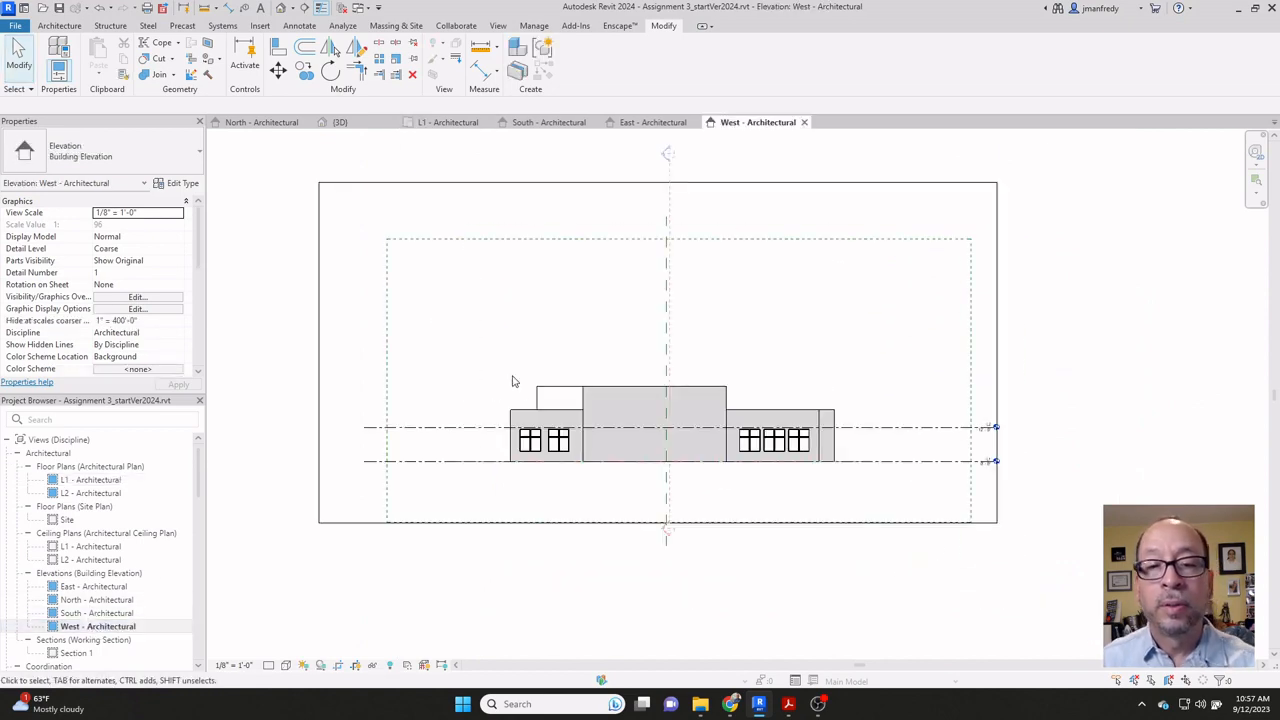
scroll(585, 310, down, 4)
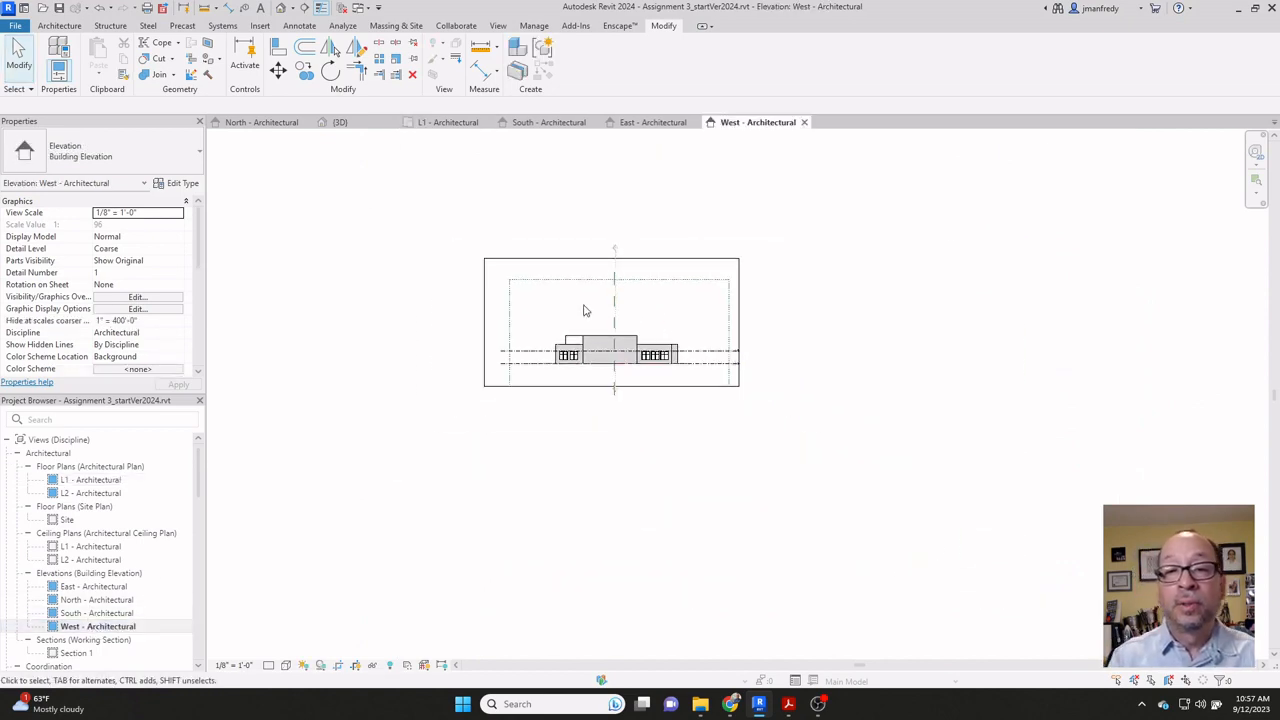
scroll(580, 311, up, 3)
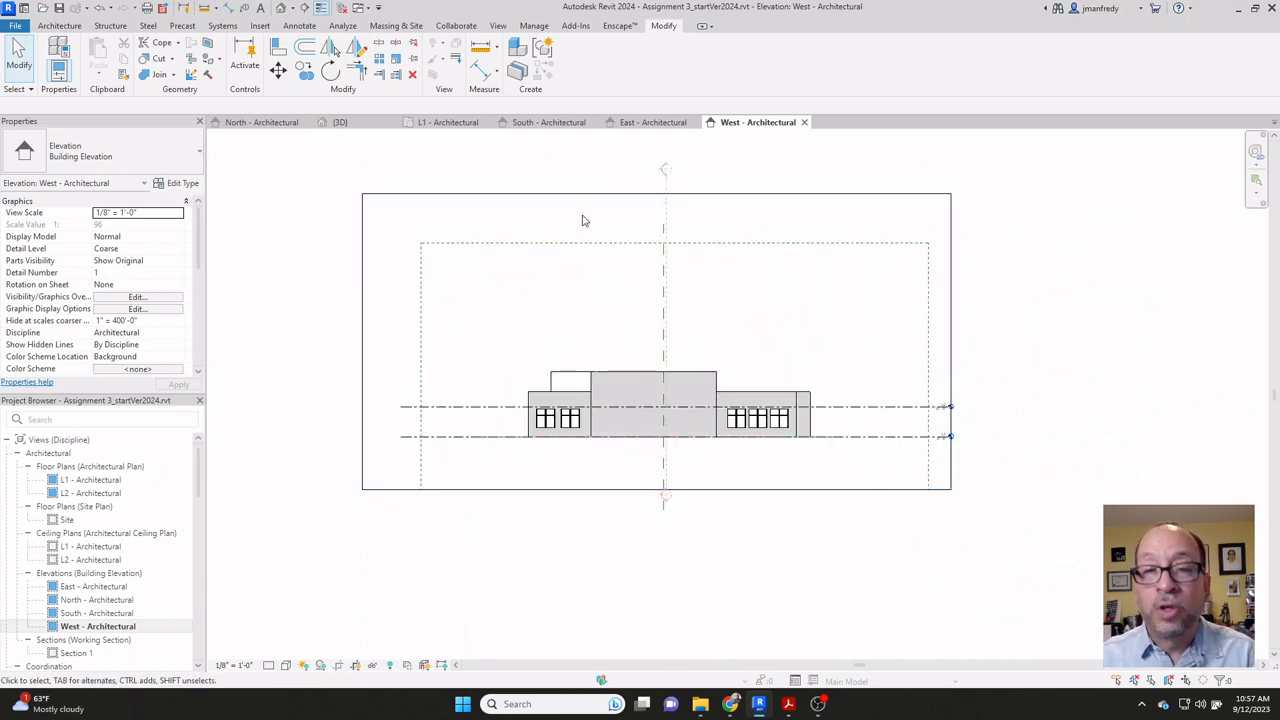
Step: Set the West elevation's scope box to None and turn off Crop View
scroll(200, 258, down, 5)
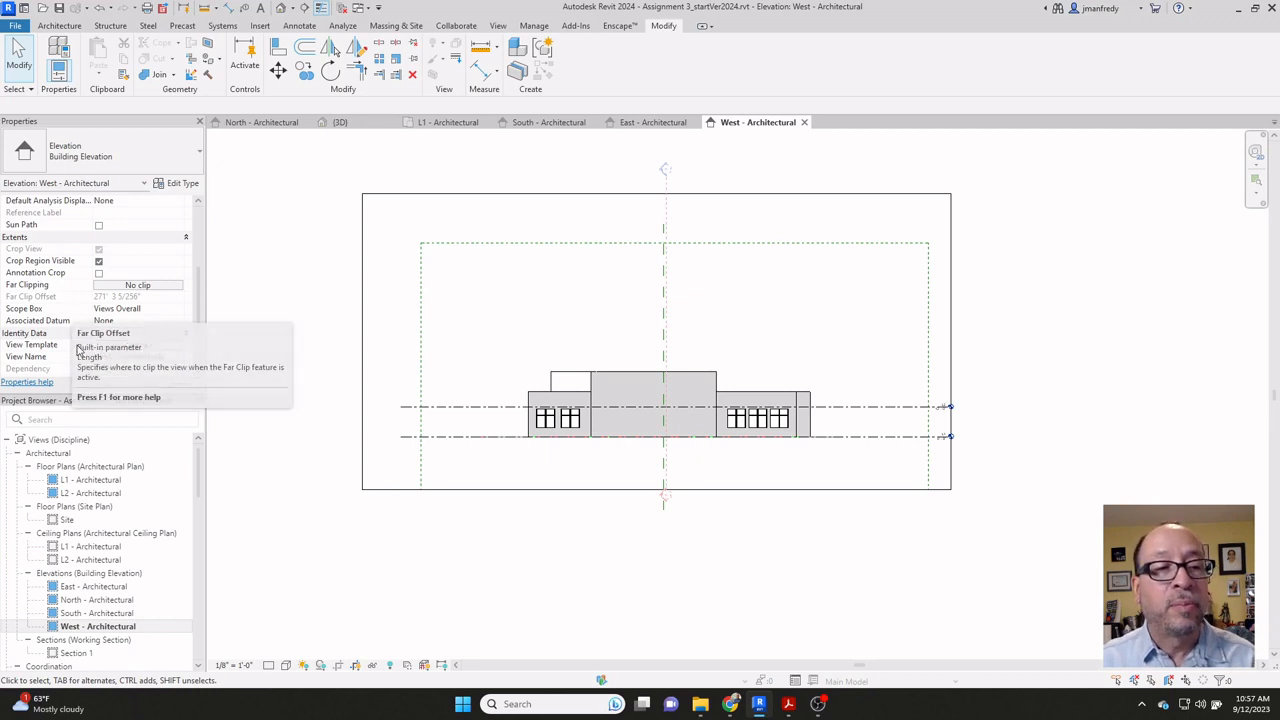
click(160, 310)
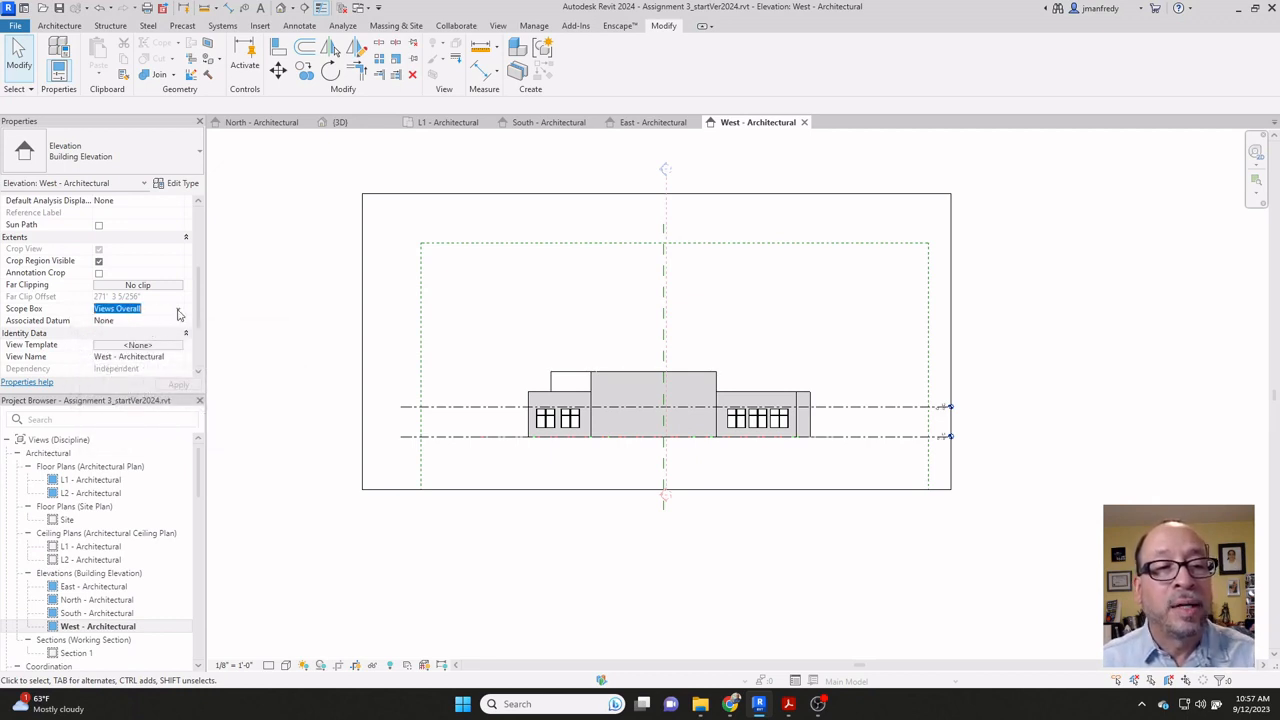
click(178, 309)
click(137, 322)
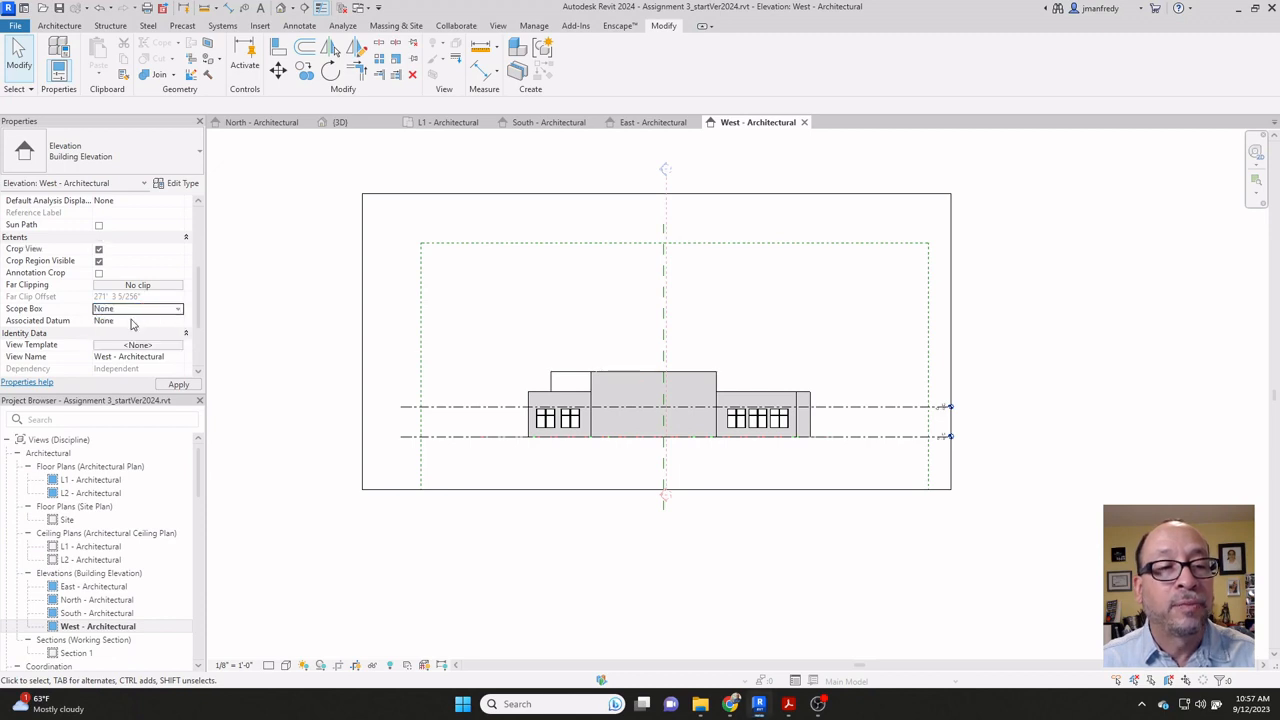
click(99, 249)
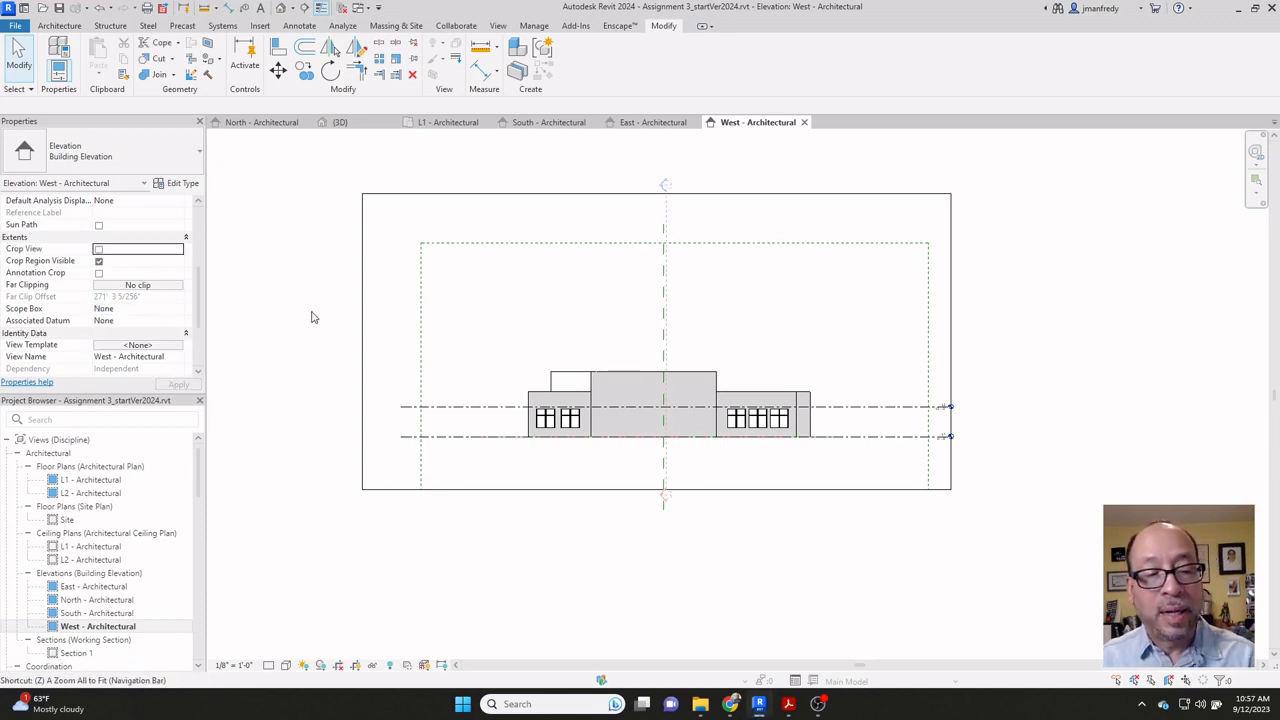
scroll(313, 318, down, 5)
scroll(319, 323, down, 1)
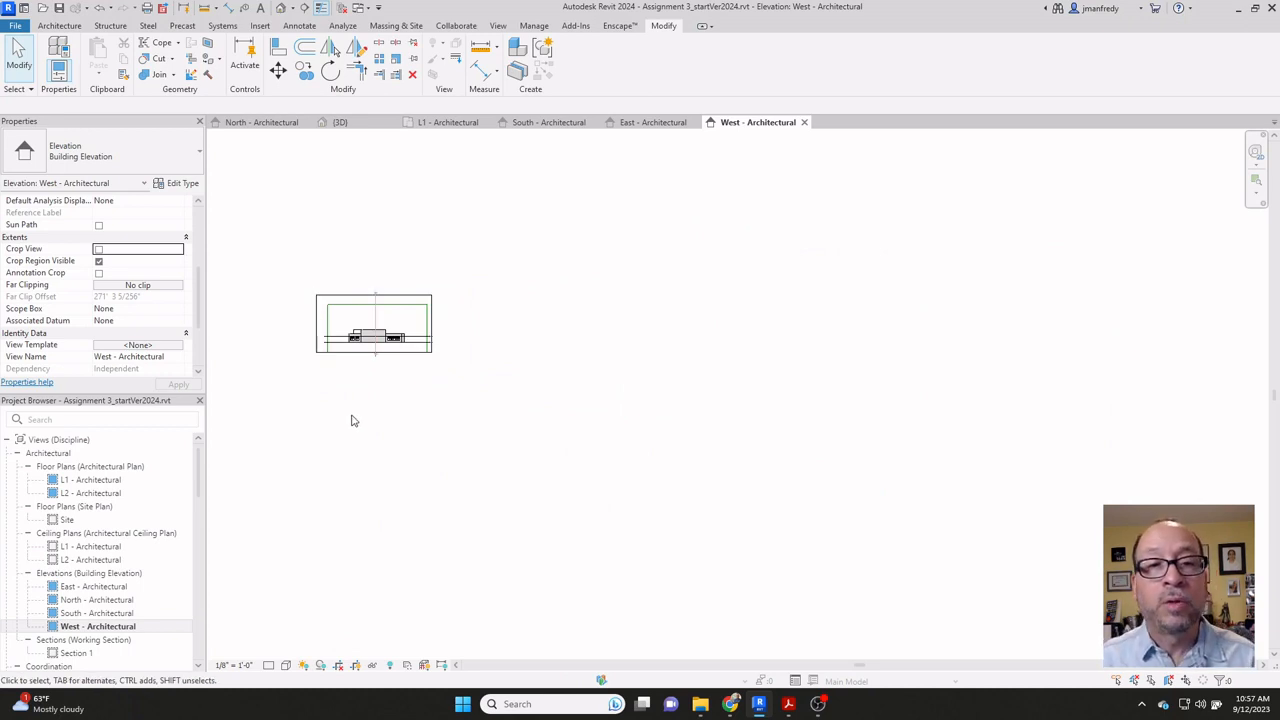
Step: In the top 3D view, move the A-EL01-ext.dwg drawing from outside the west facade so it crosses the building
click(286, 9)
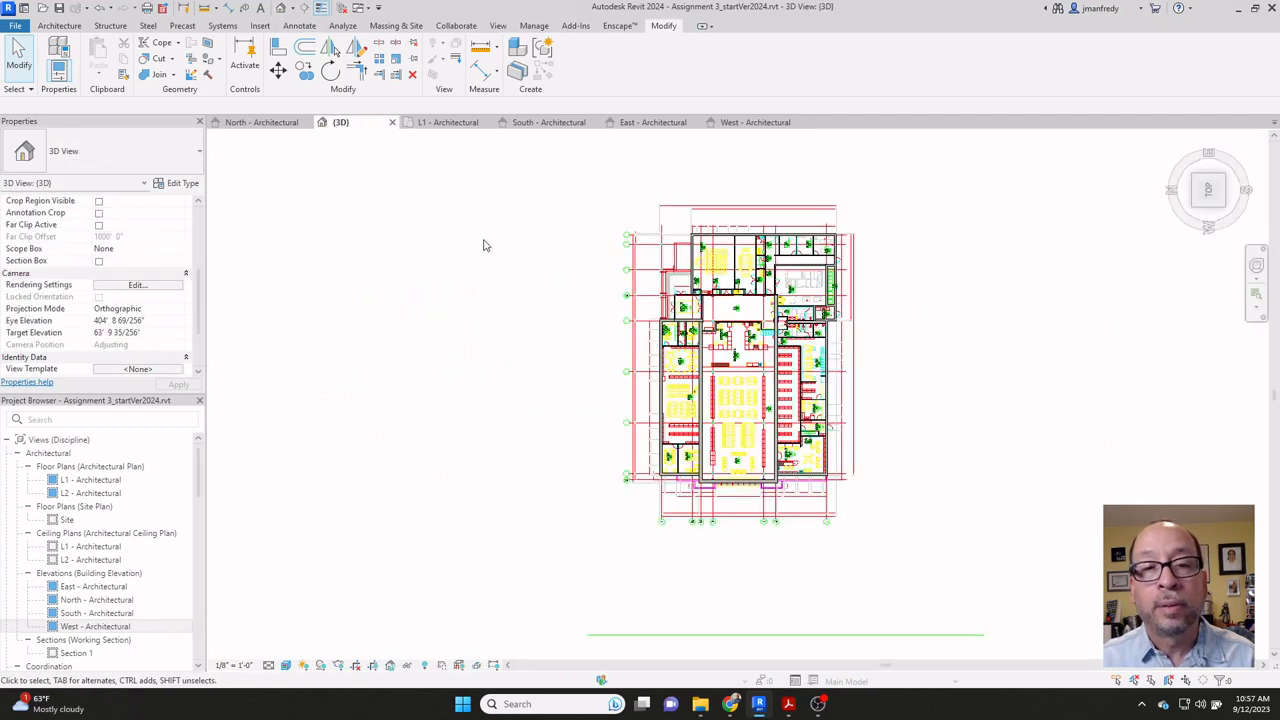
scroll(483, 245, down, 1)
click(695, 584)
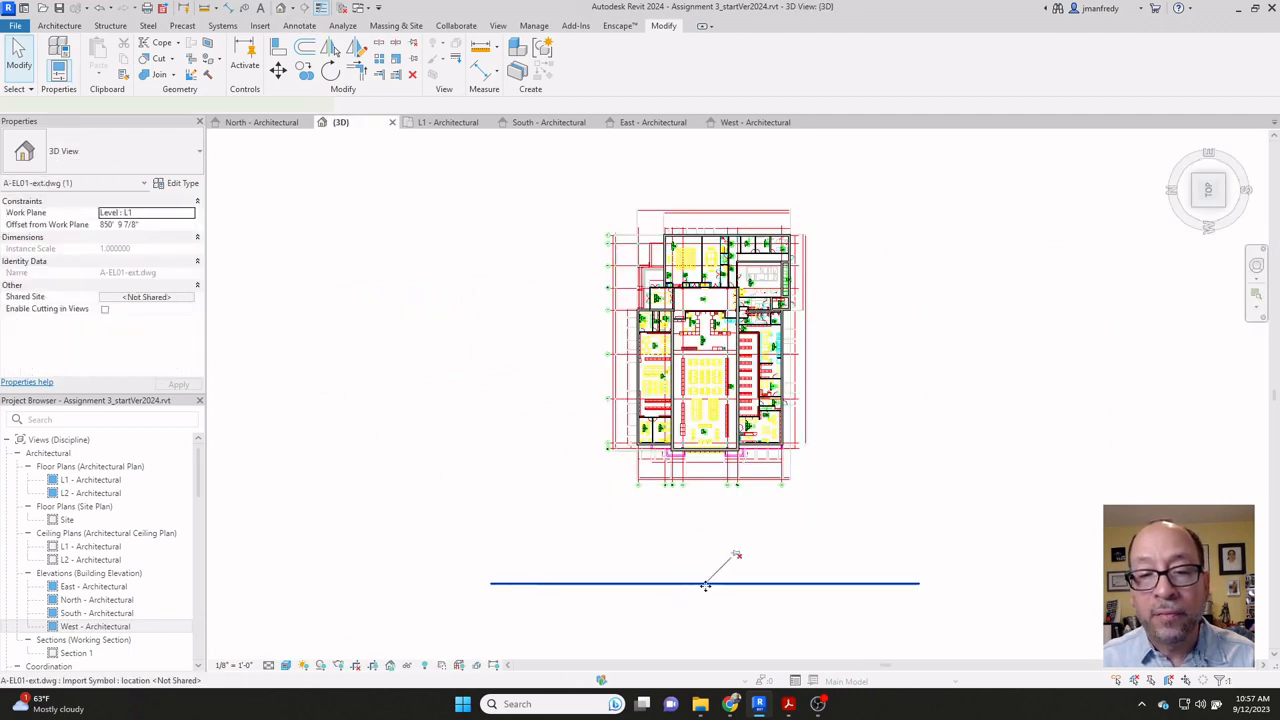
drag(733, 586, 596, 466)
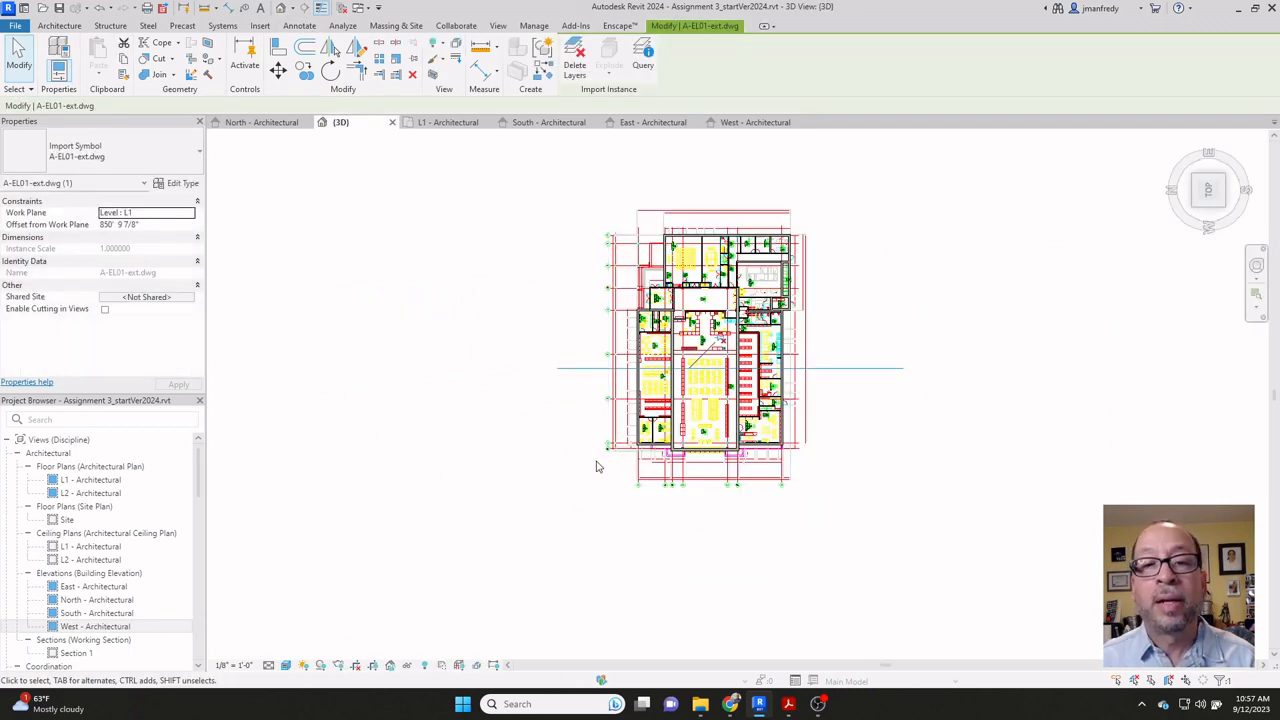
click(397, 545)
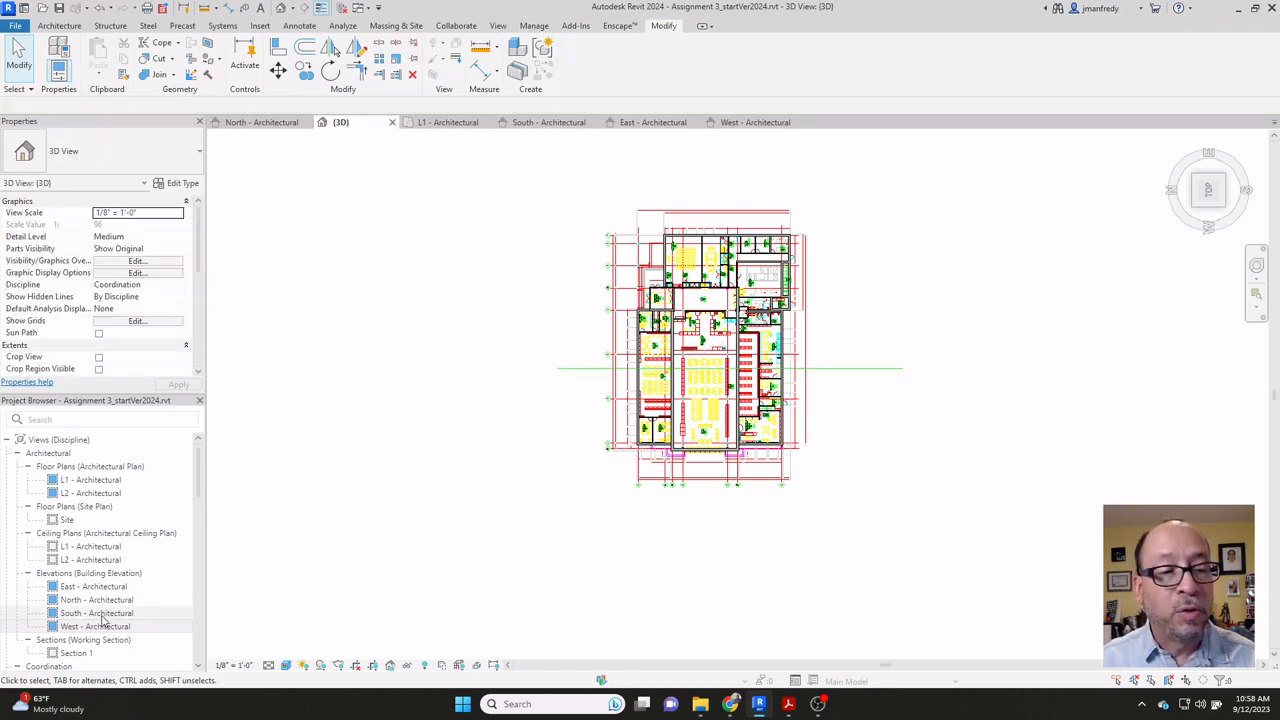
Step: In the West elevation, move the A-EL01-ext.dwg drawing sideways and down so its west elevation sits beside the building near the levels
double_click(95, 626)
scroll(300, 315, up, 6)
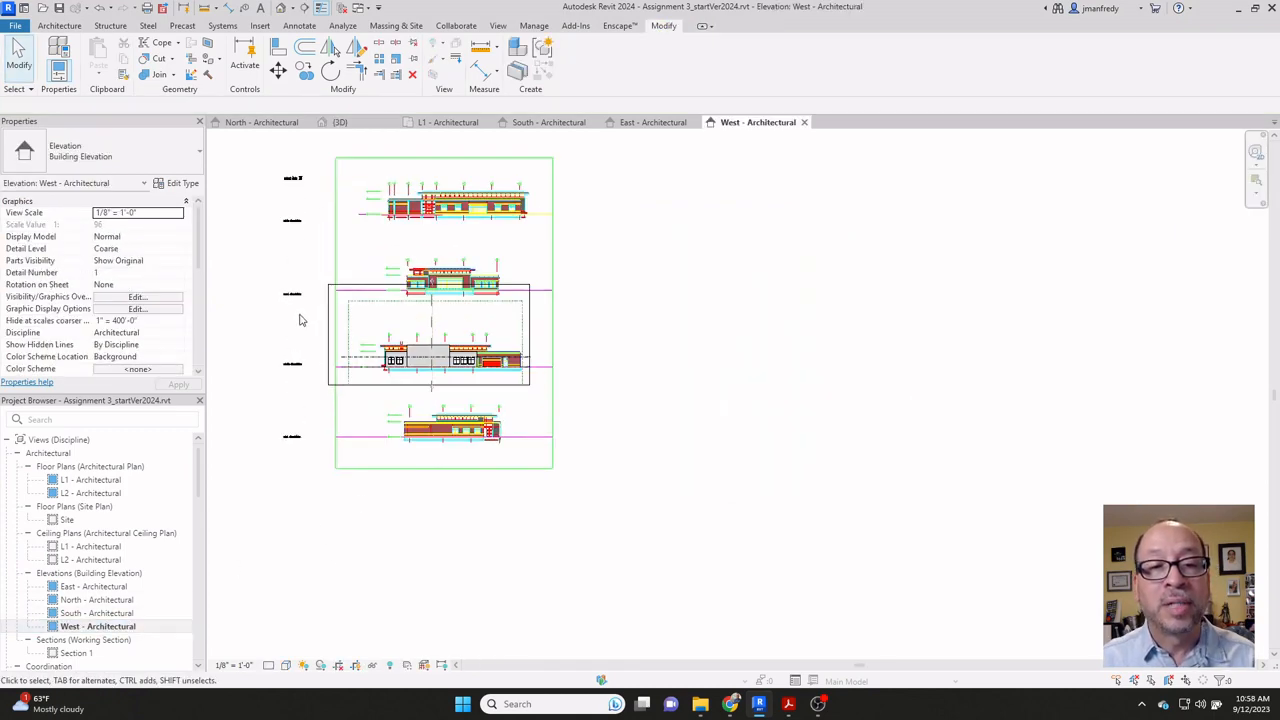
scroll(547, 257, down, 2)
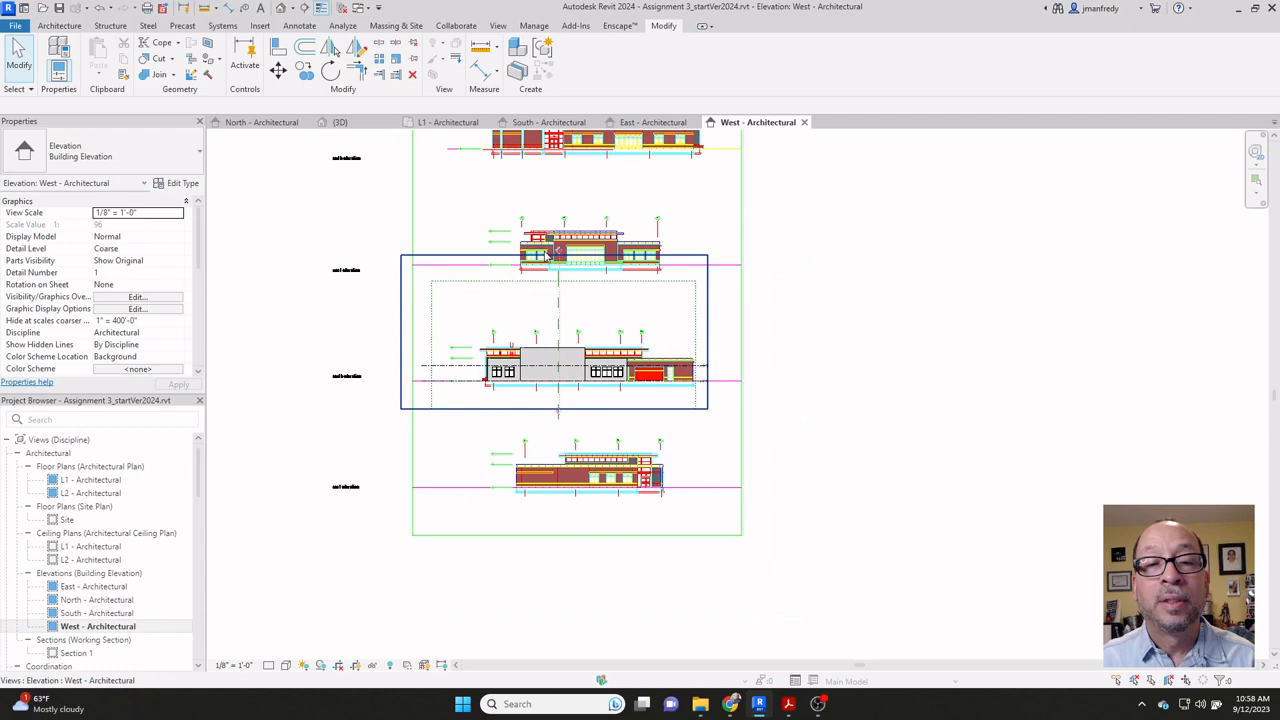
middle_drag(572, 156, 566, 198)
click(566, 198)
drag(566, 198, 798, 292)
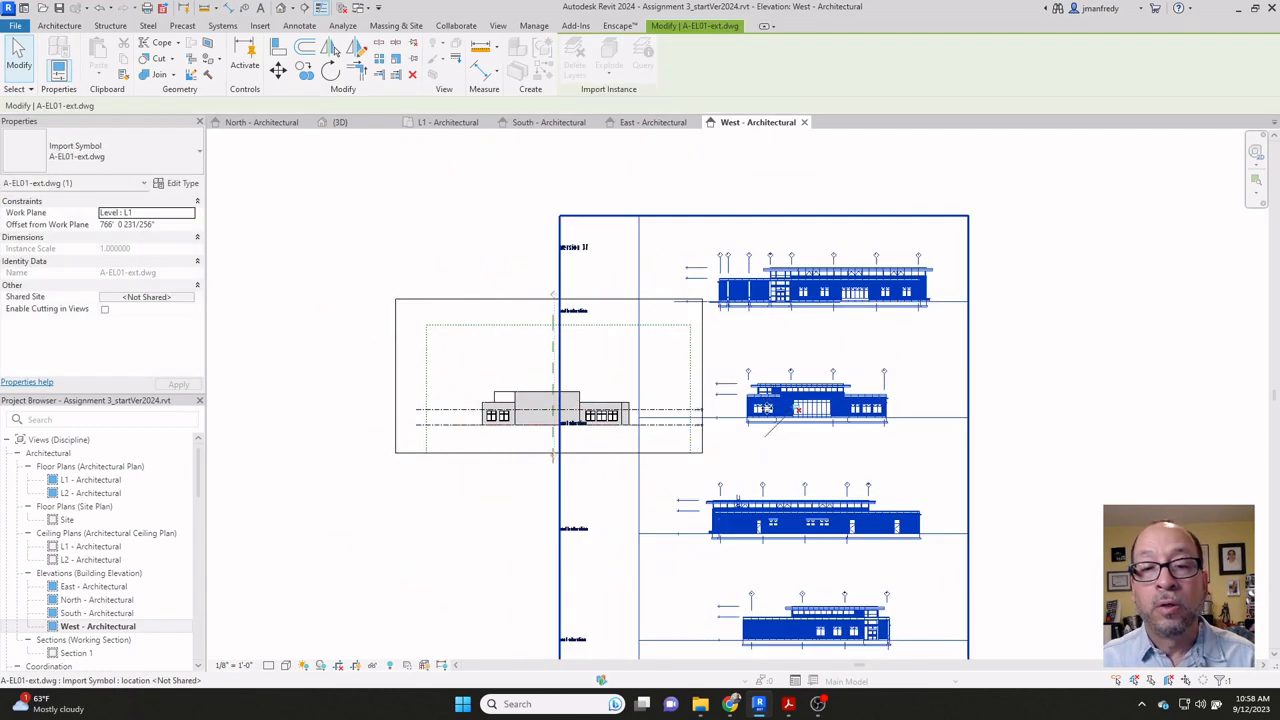
scroll(425, 412, up, 4)
scroll(866, 406, up, 3)
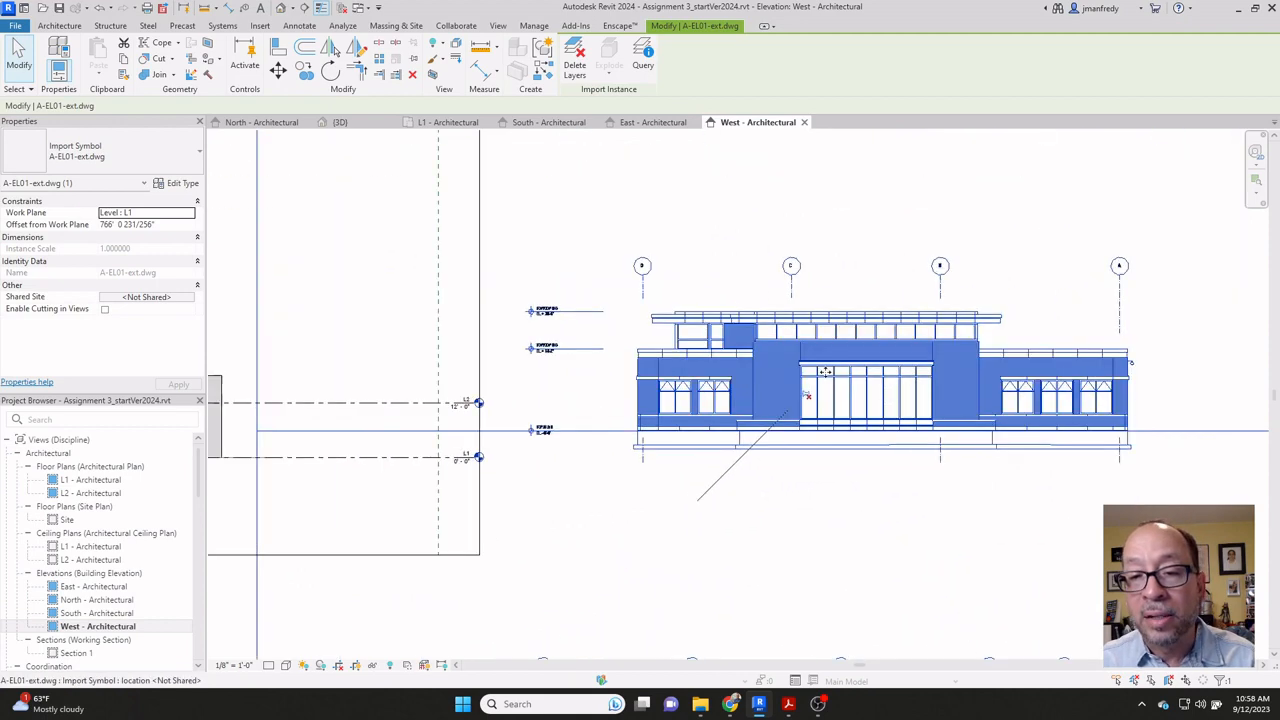
Step: Deselect the elevation drawing, turn on Crop View for the West elevation and set its scope box to Views Overall
scroll(895, 393, down, 3)
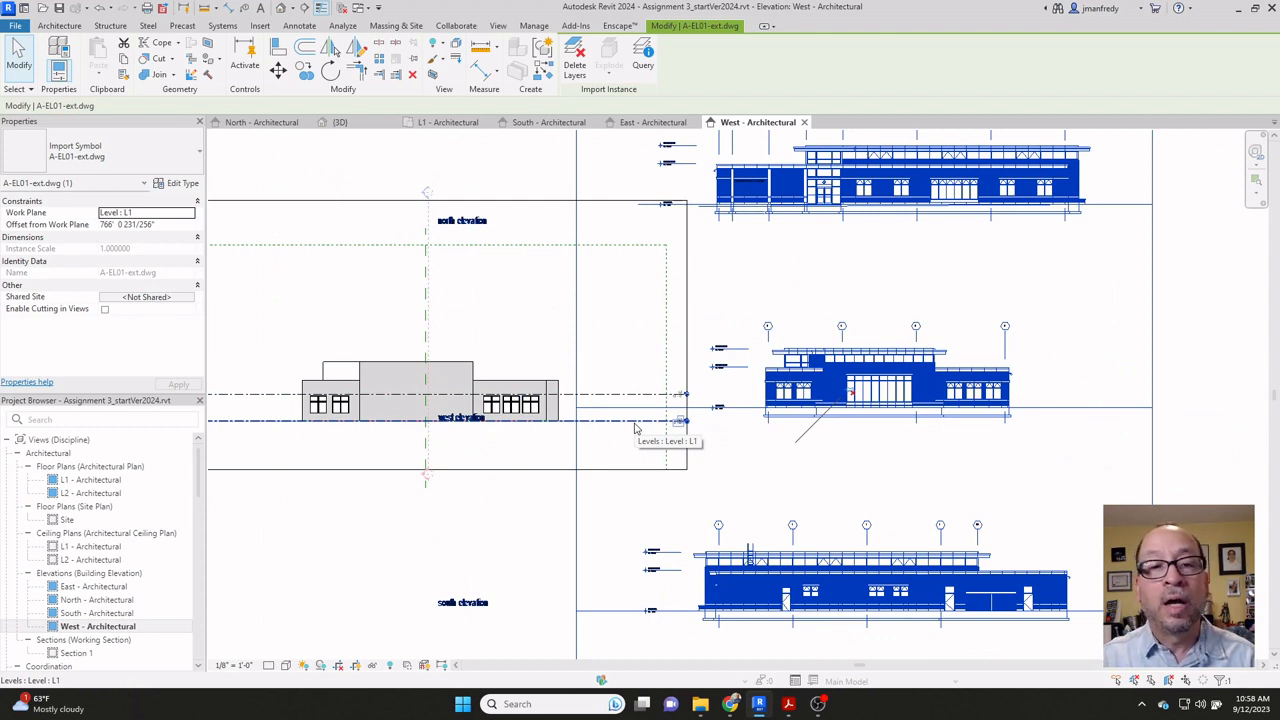
middle_drag(477, 457, 531, 451)
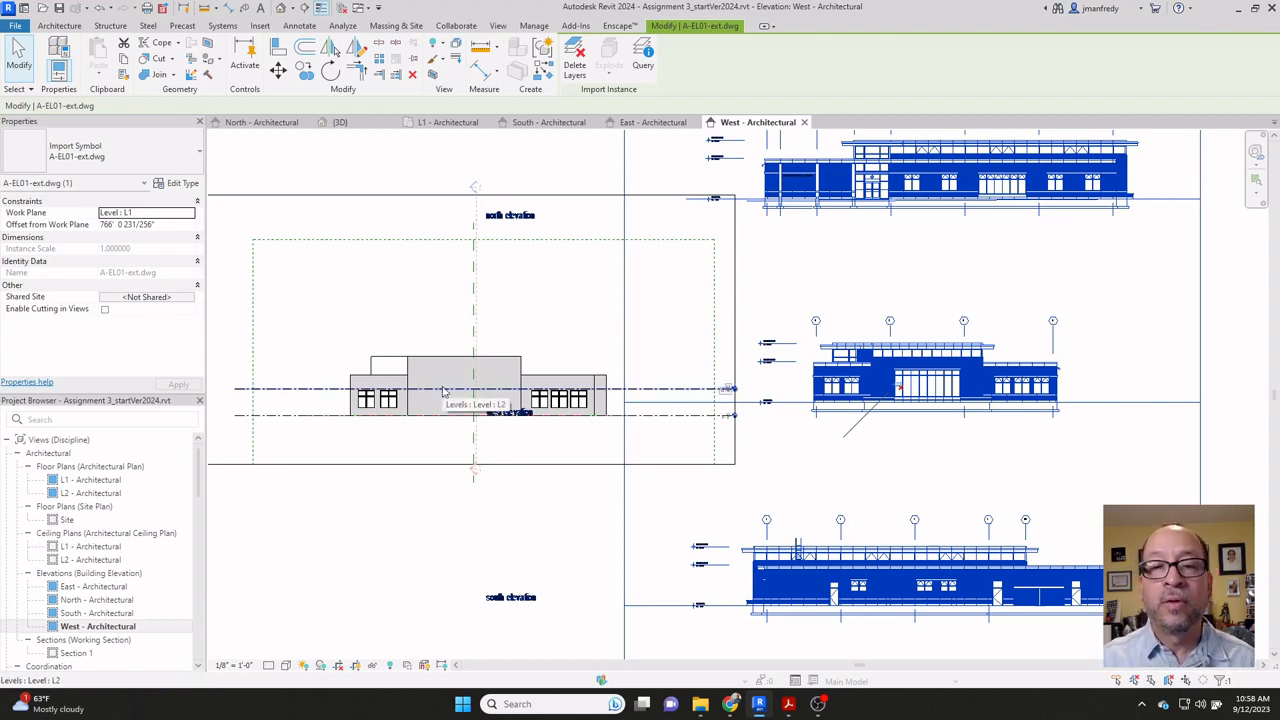
scroll(557, 337, down, 3)
mouse_move(577, 308)
middle_down()
mouse_move(590, 327)
mouse_move(580, 320)
middle_up()
key(Escape)
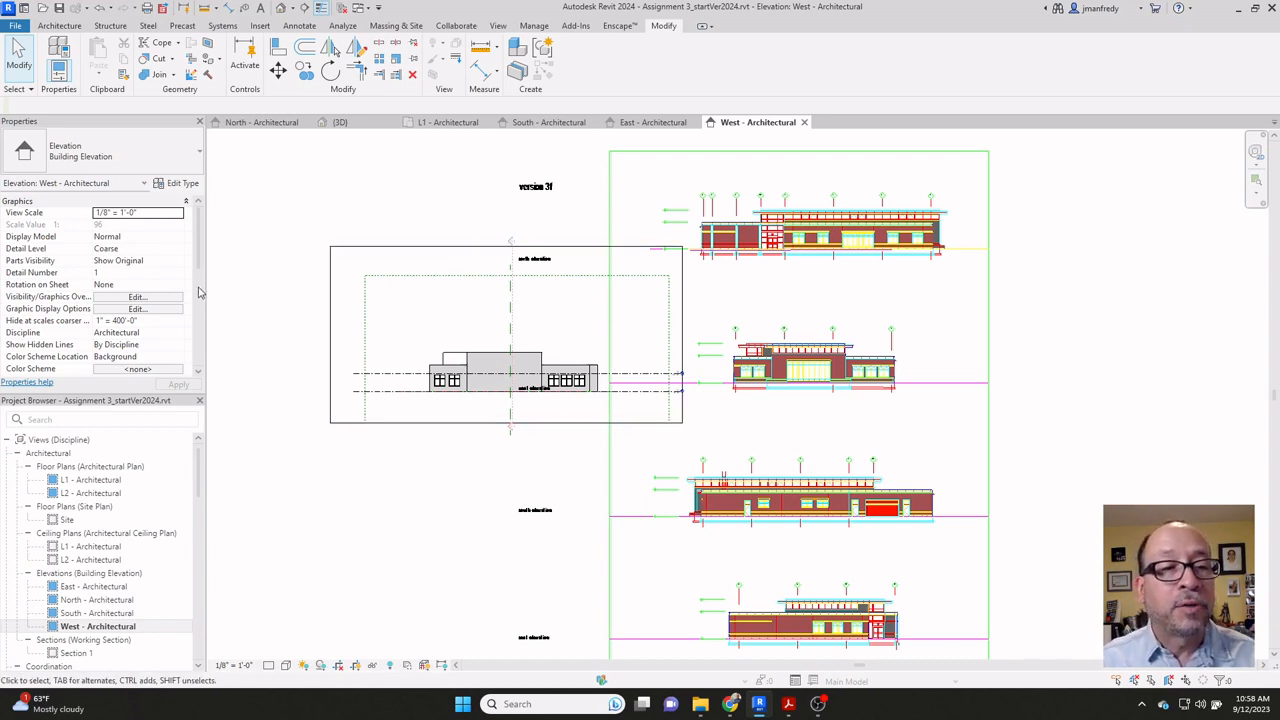
scroll(198, 292, down, 5)
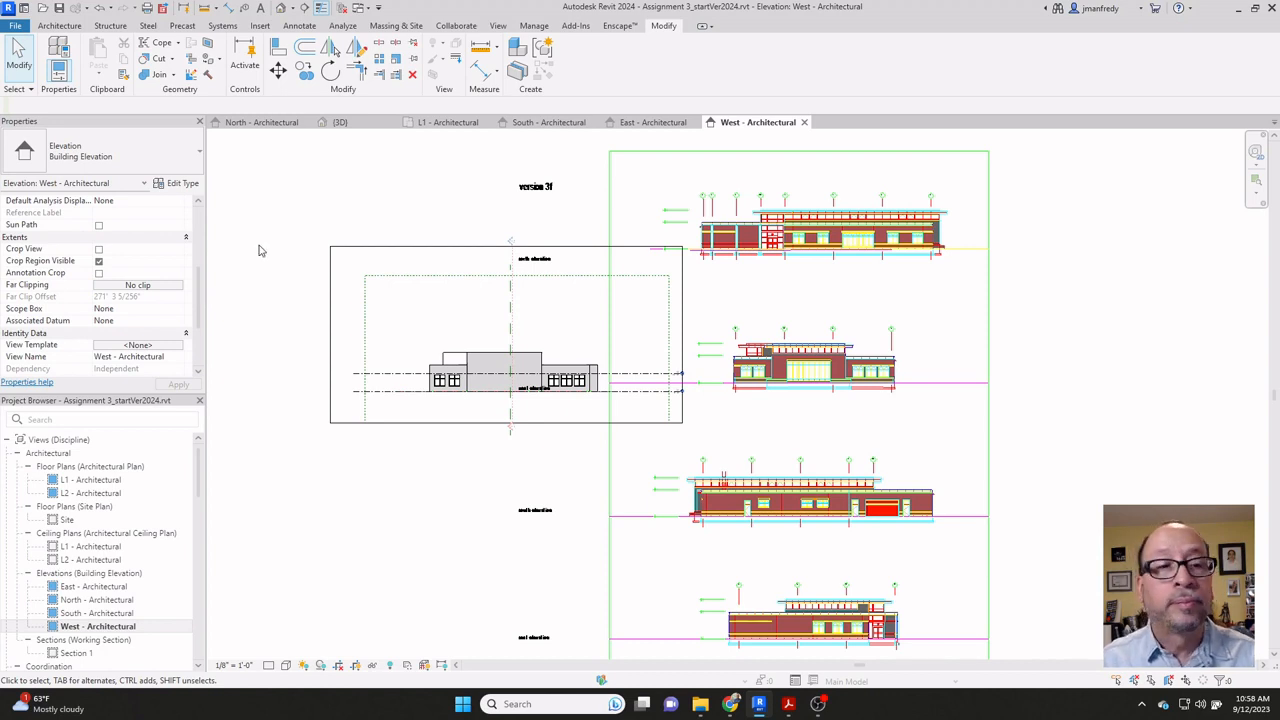
middle_drag(335, 230, 393, 230)
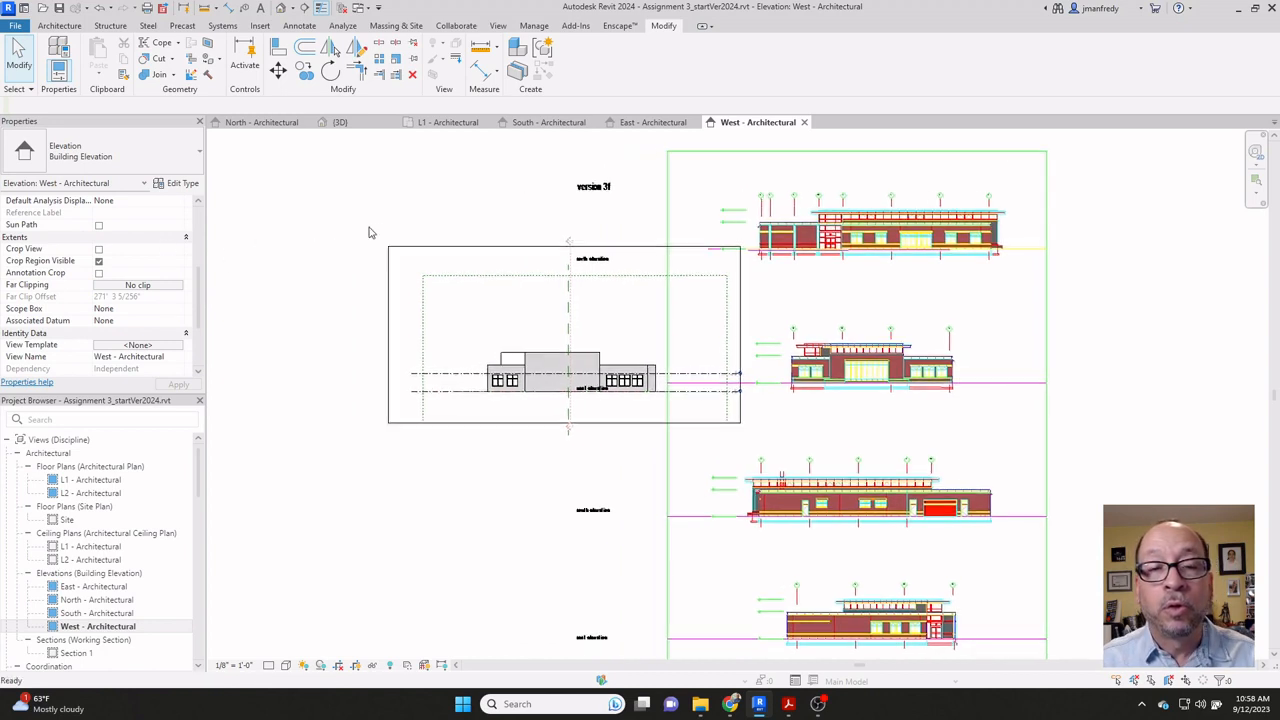
click(98, 249)
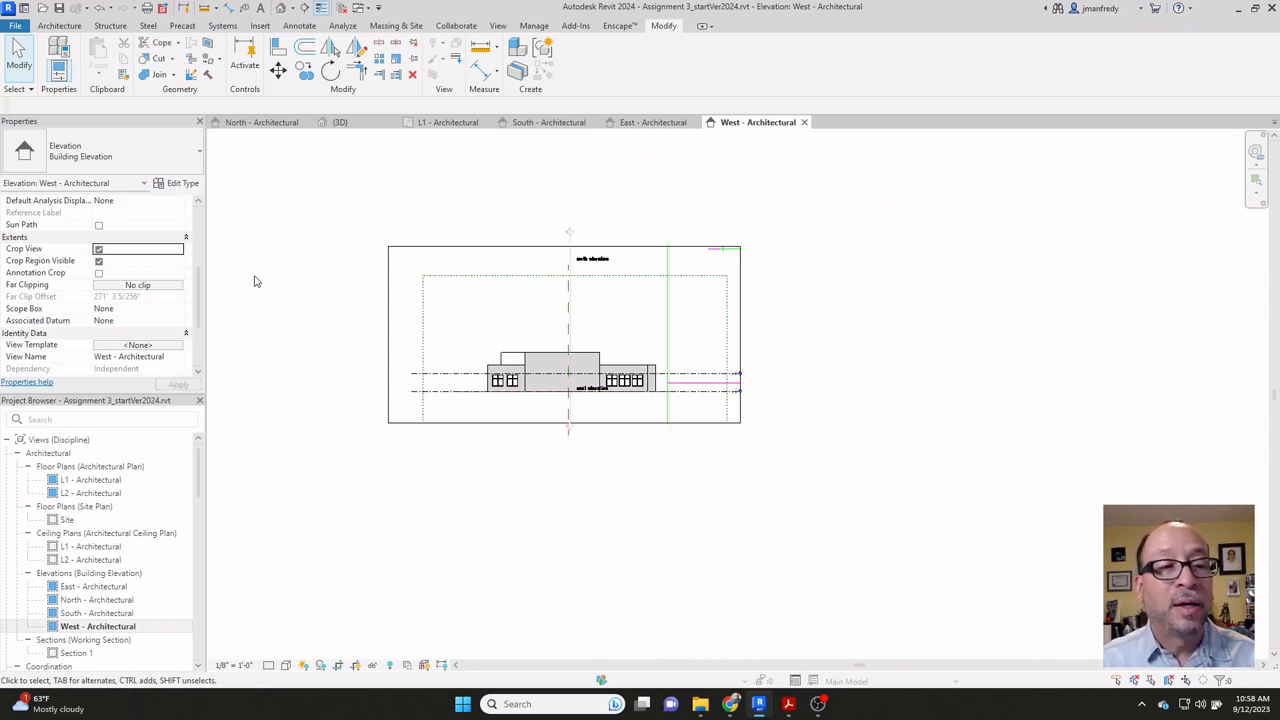
click(140, 309)
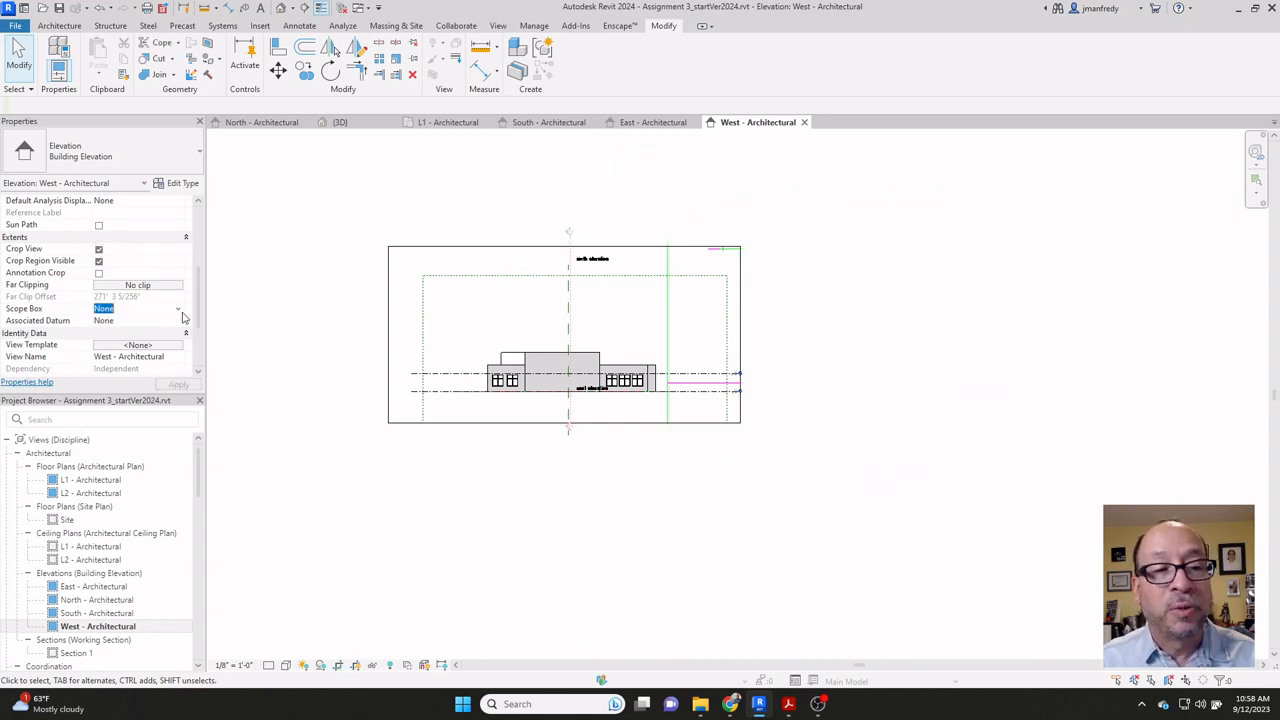
click(166, 312)
click(144, 341)
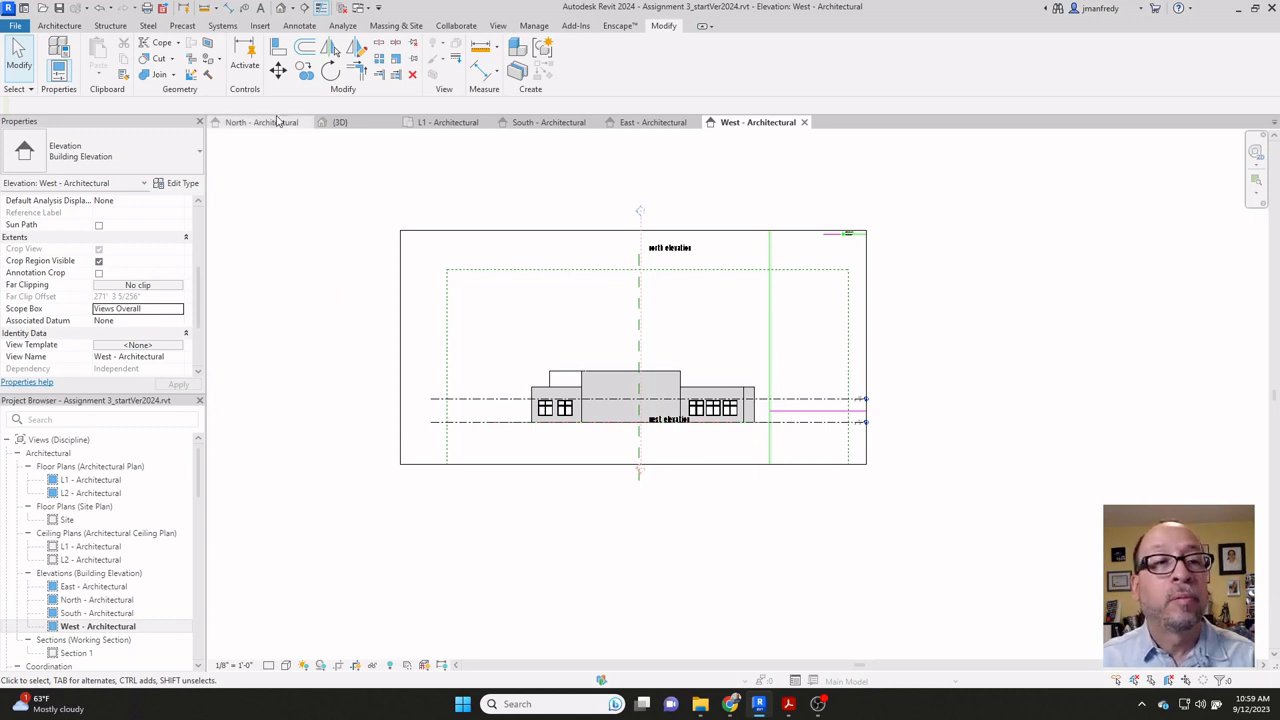
Step: Unload the CAD link A-EL01-ext.dwg in Manage Links and dismiss the save reminder without saving the project
click(259, 26)
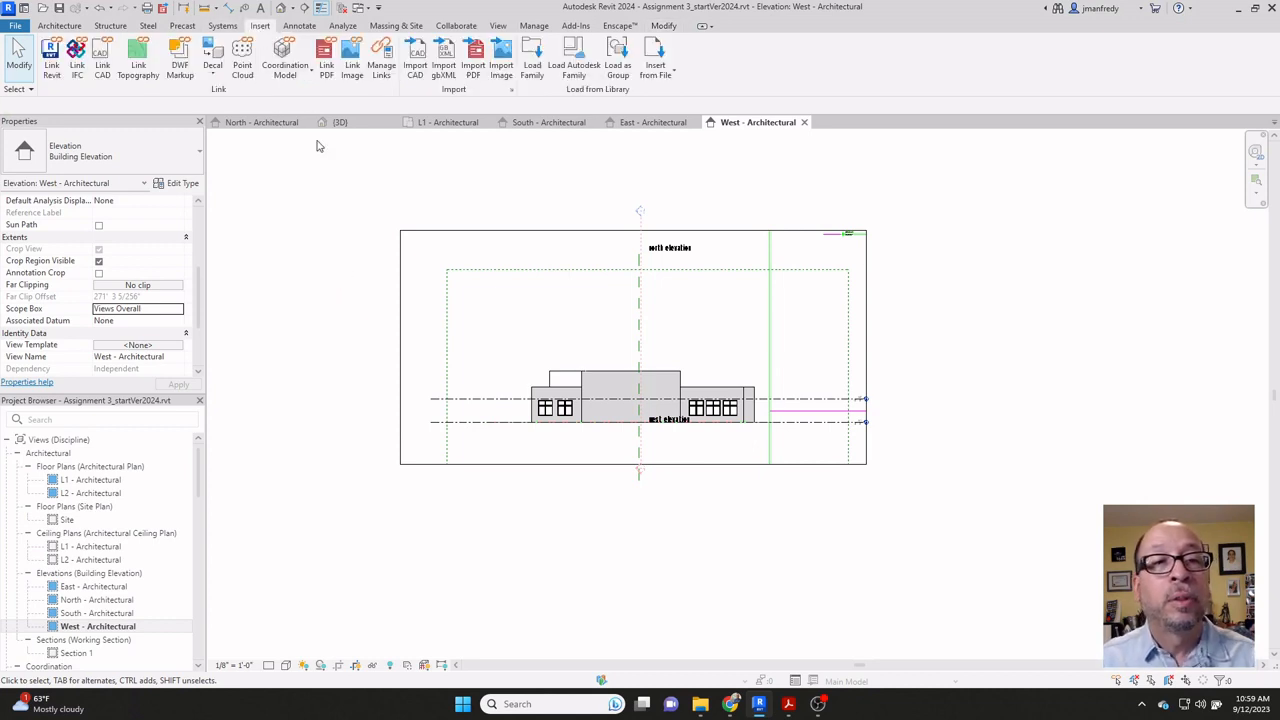
click(381, 60)
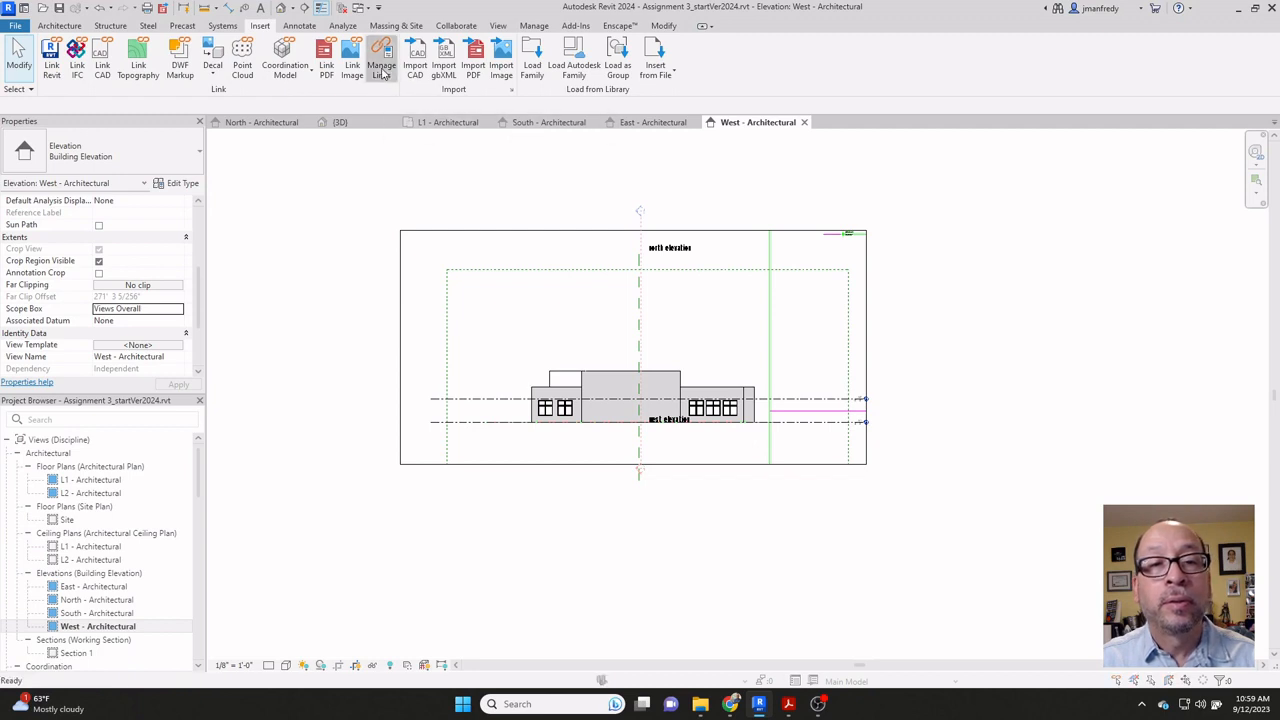
click(485, 166)
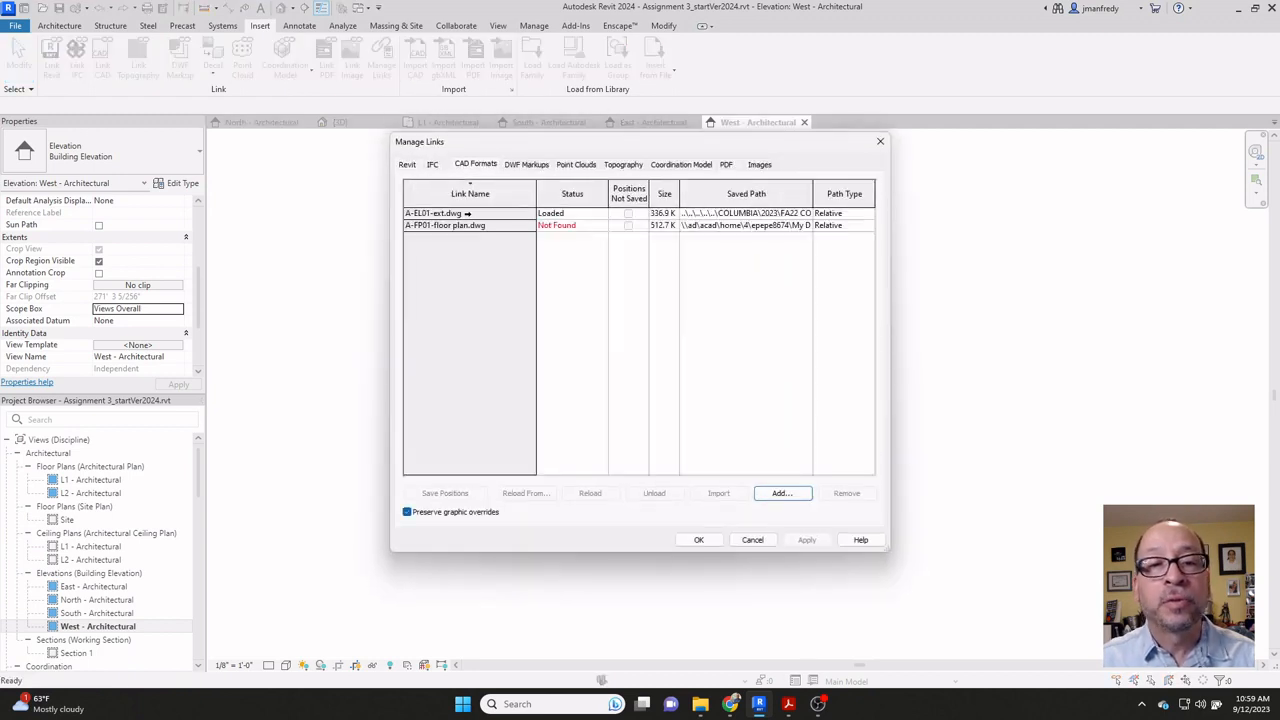
click(481, 213)
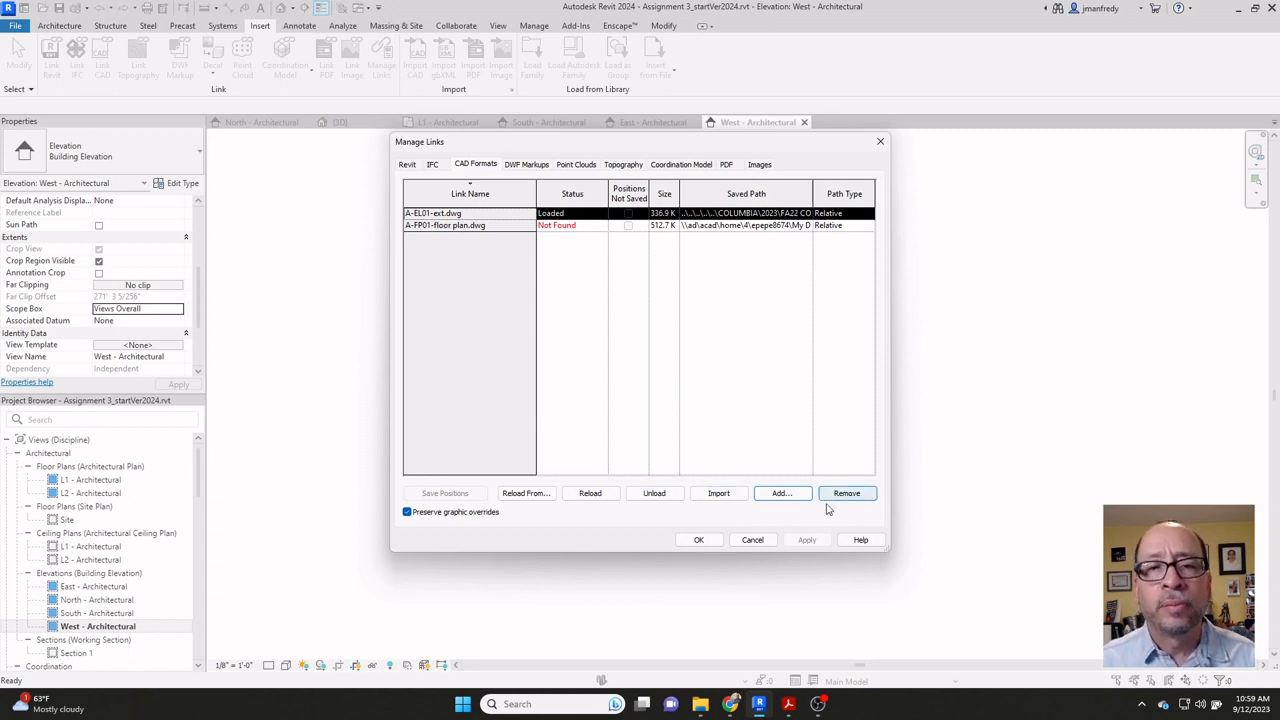
click(654, 495)
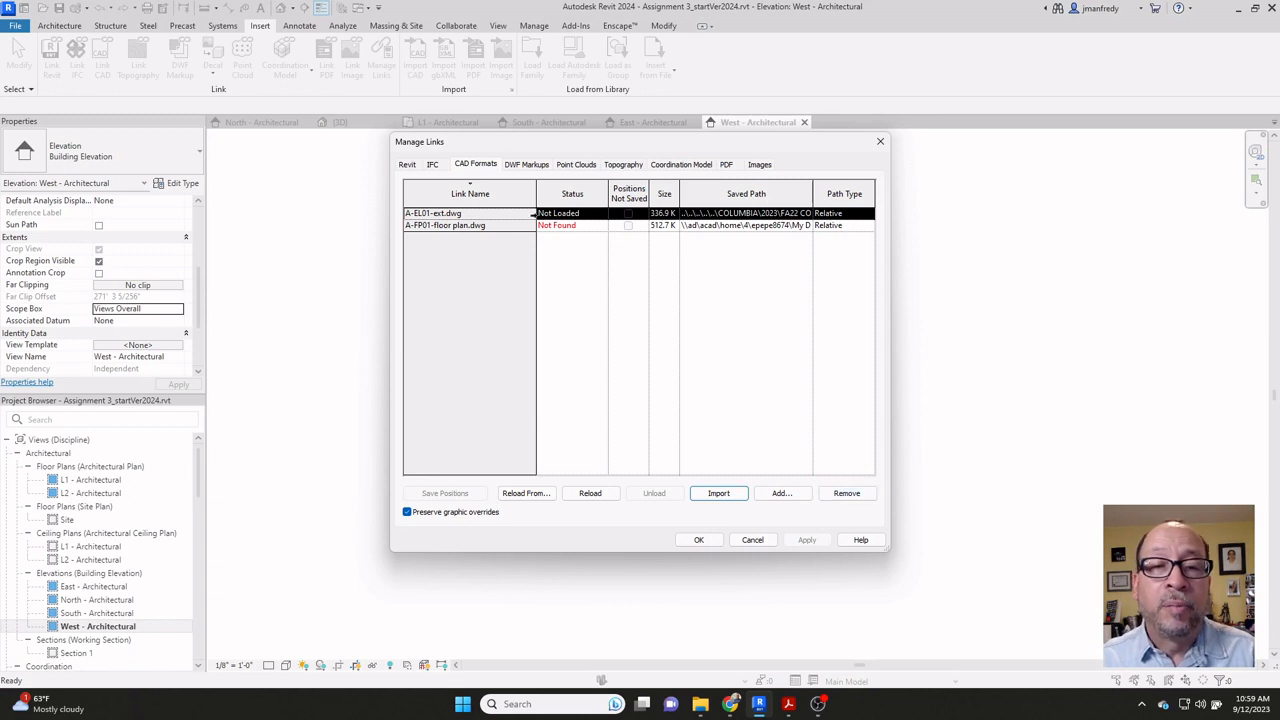
click(703, 540)
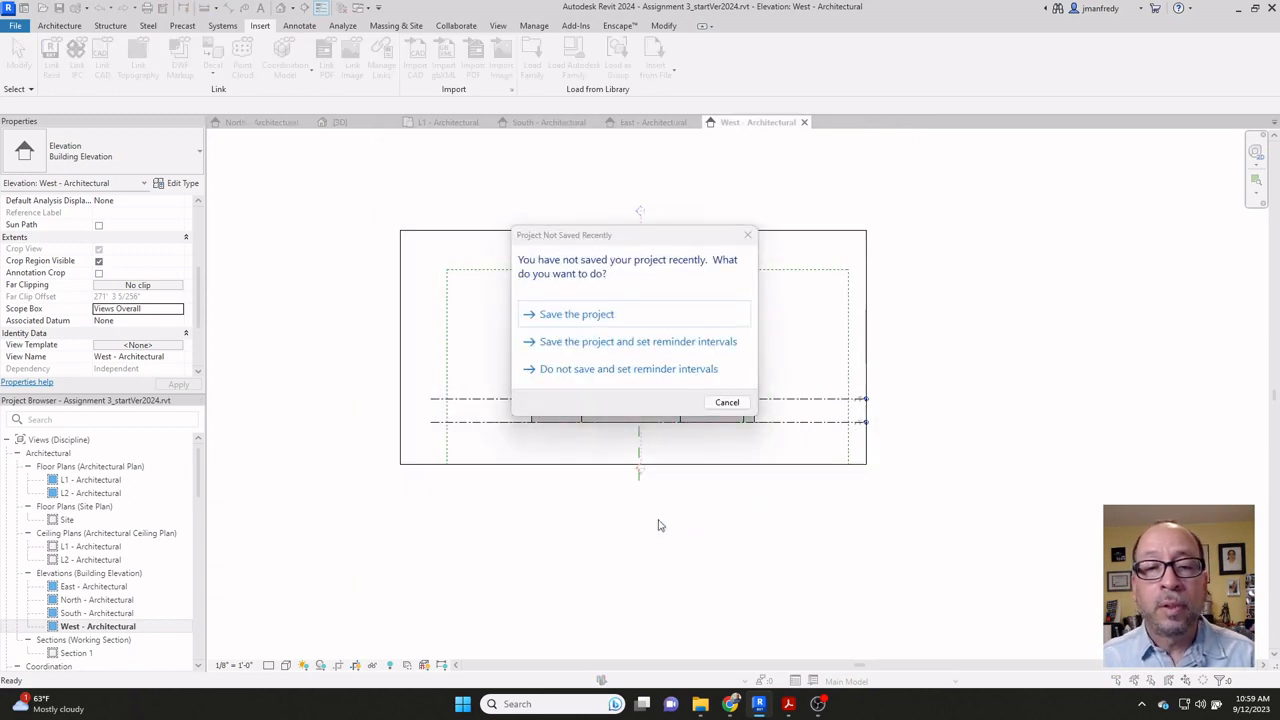
click(726, 400)
scroll(540, 322, up, 4)
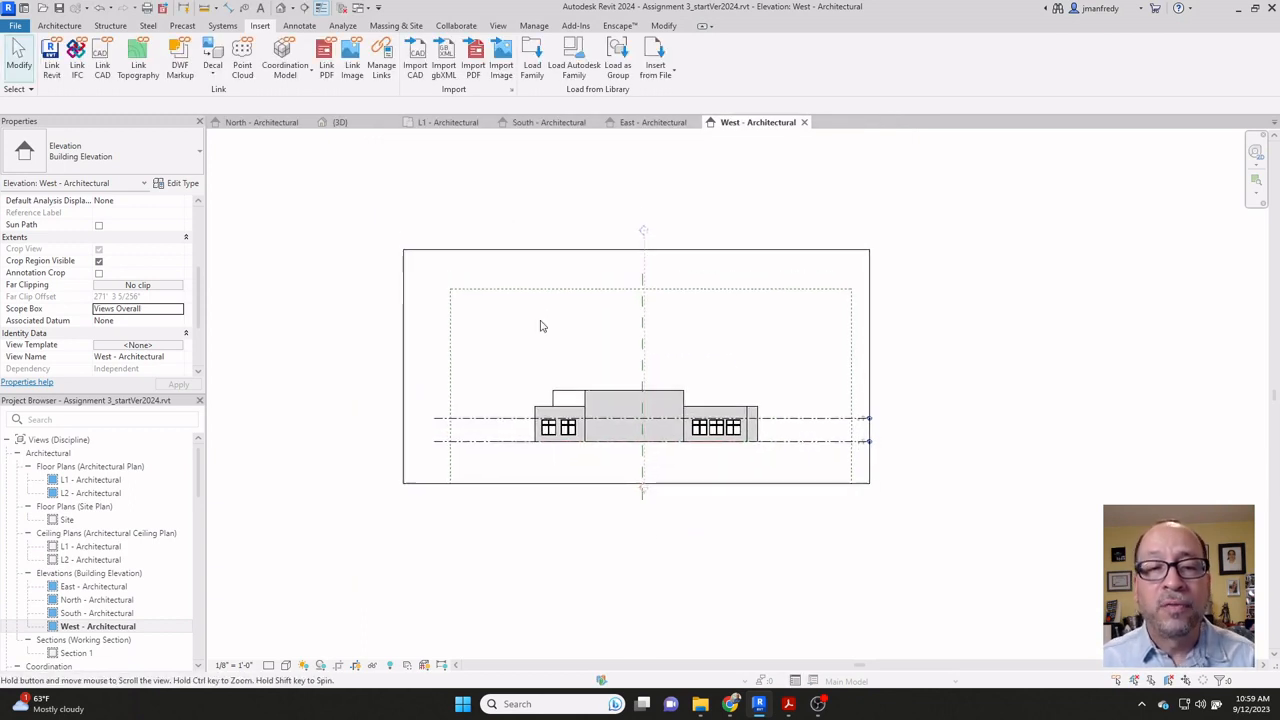
middle_drag(551, 331, 517, 309)
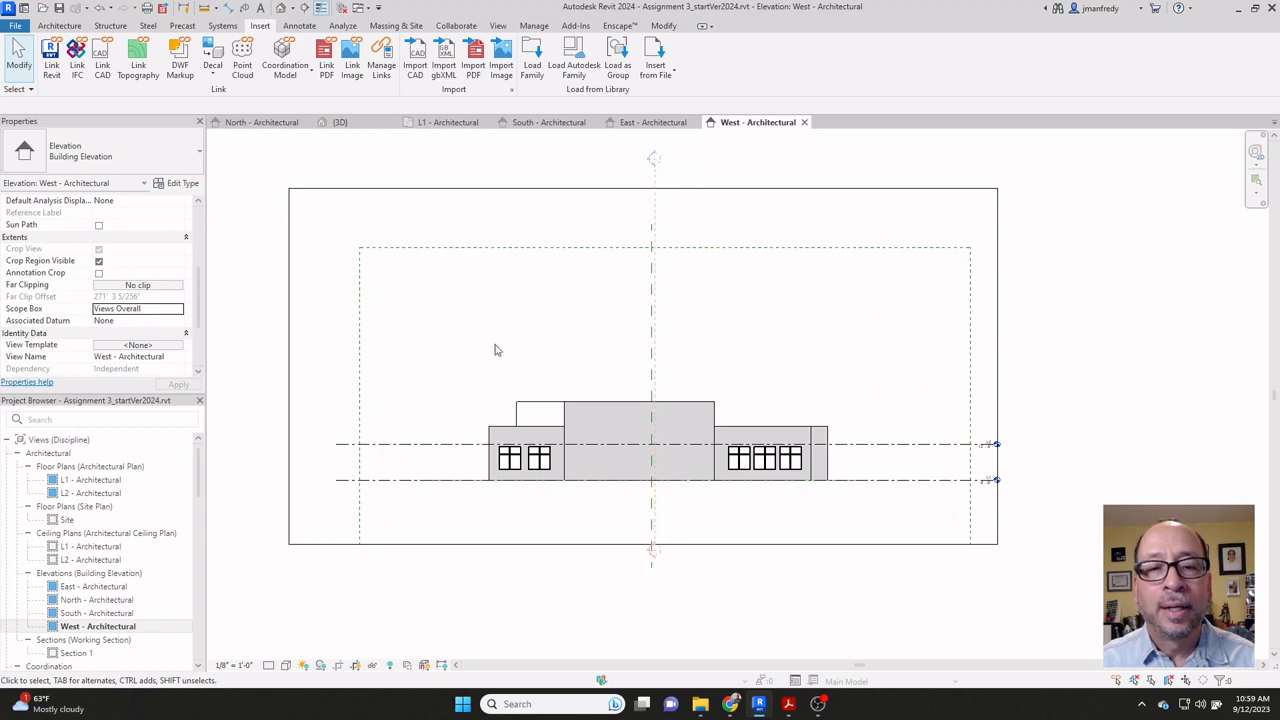
middle_drag(560, 403, 566, 391)
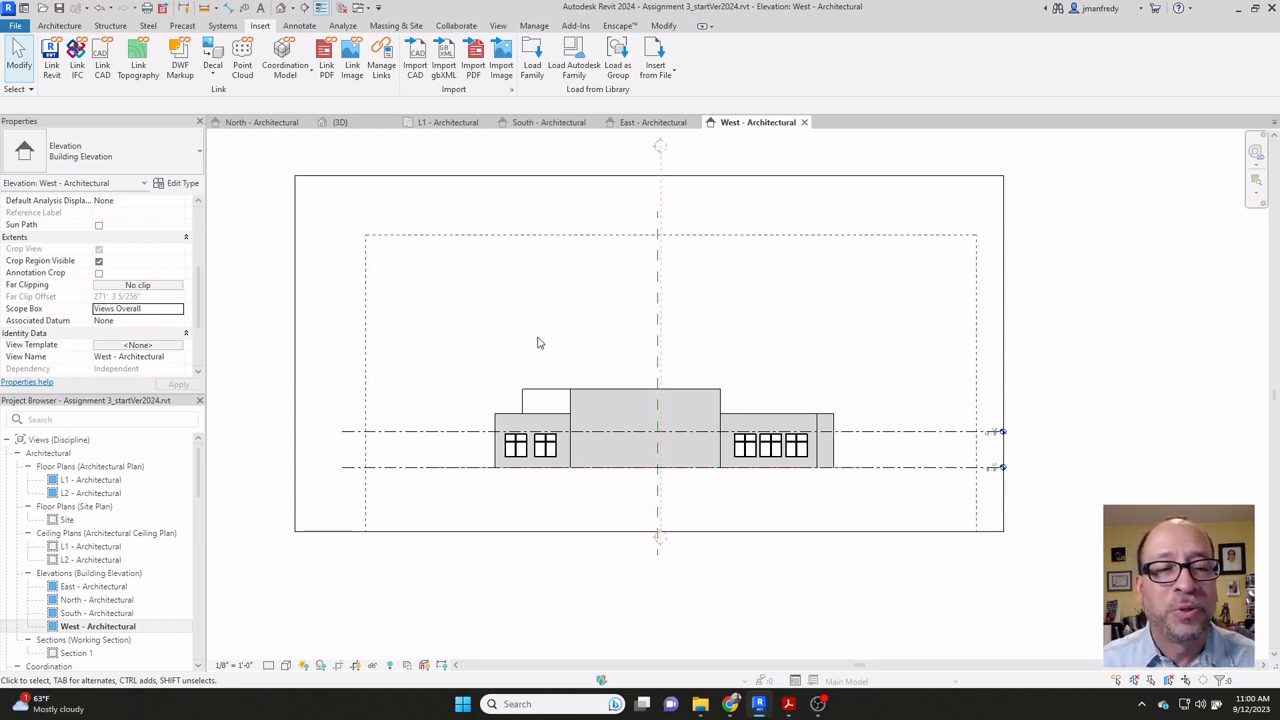
scroll(434, 361, down, 1)
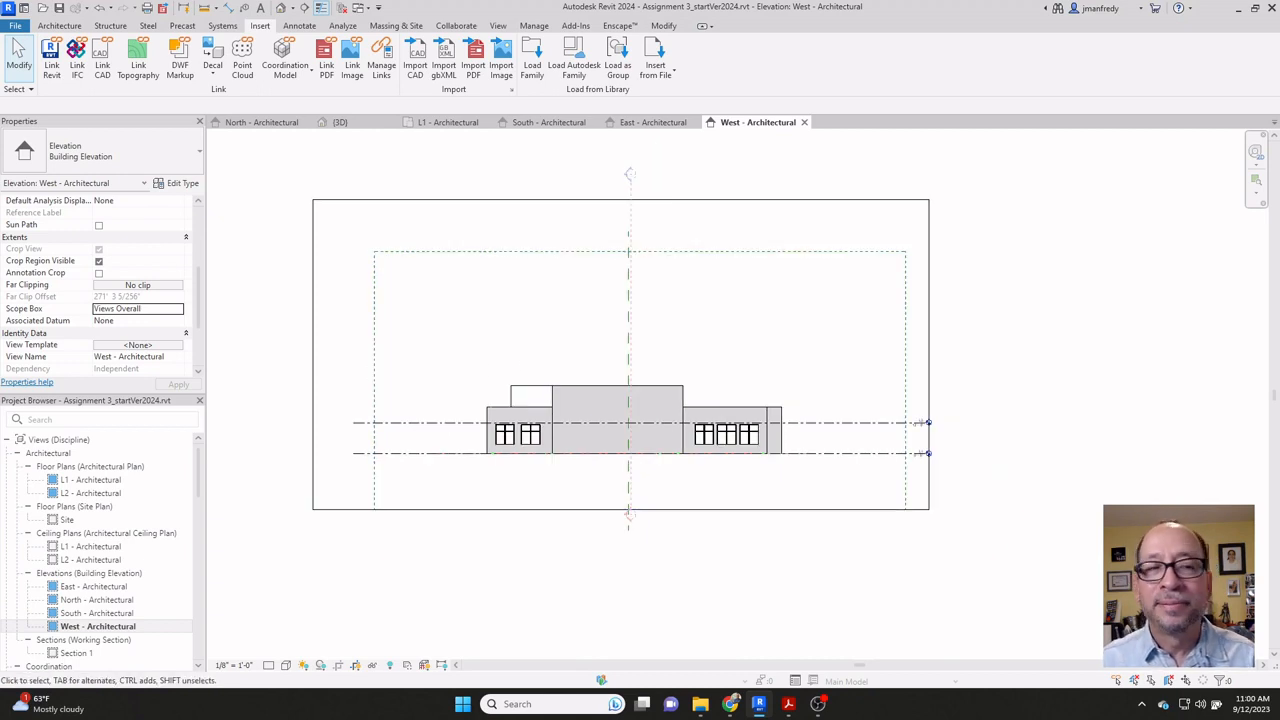